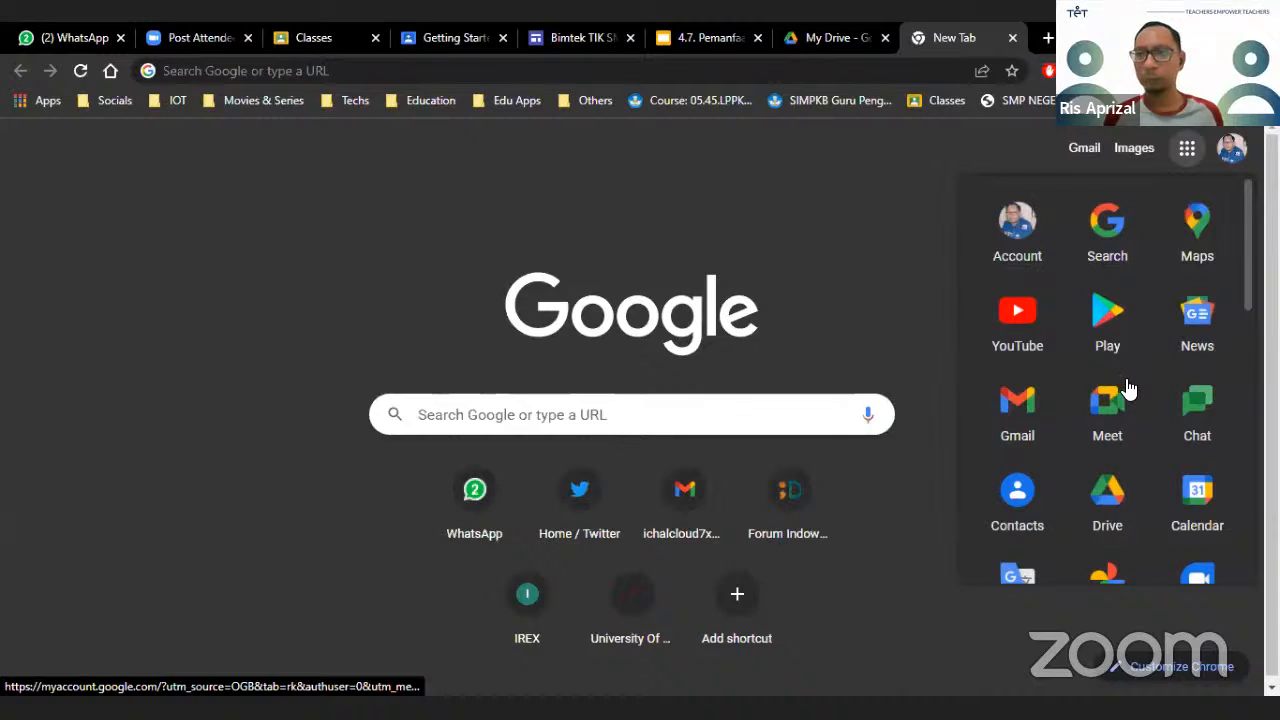
Open Google Forms from the list of Google apps on the new tab page
{"action": "scroll", "coordinate": [1120, 388], "scroll_direction": "up", "scroll_amount": 3}
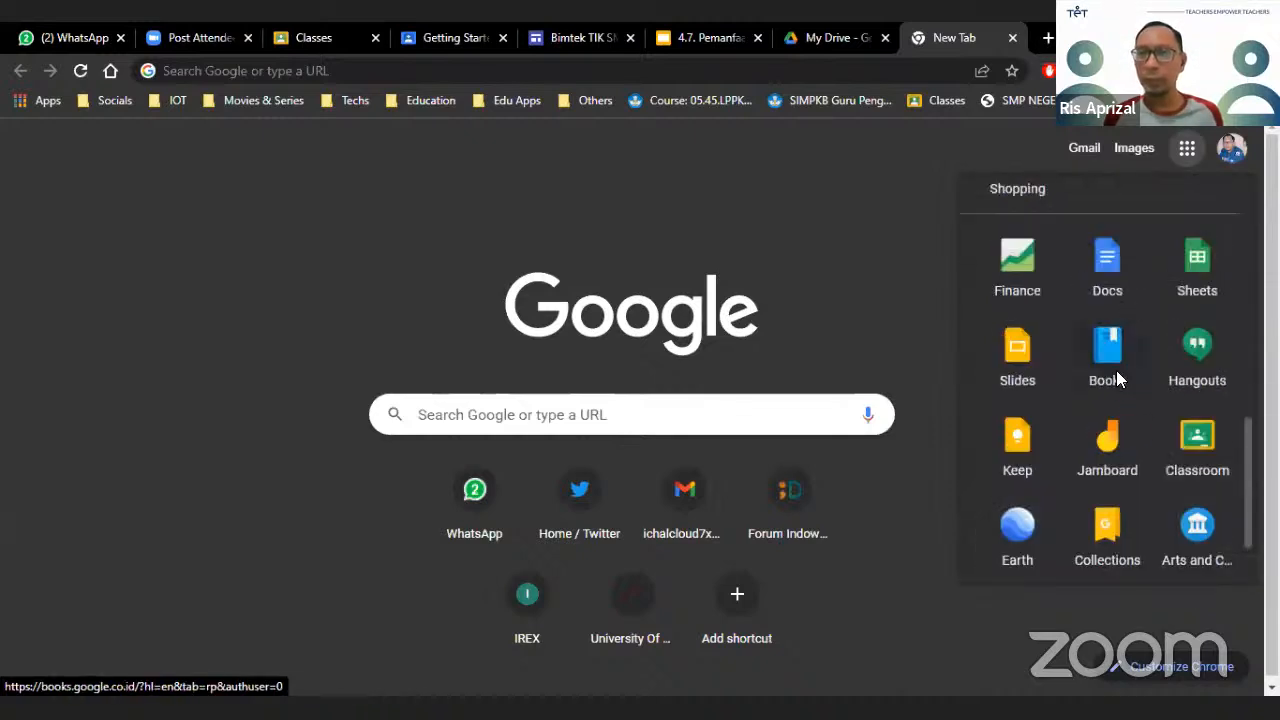
{"action": "left_click", "coordinate": [1187, 152]}
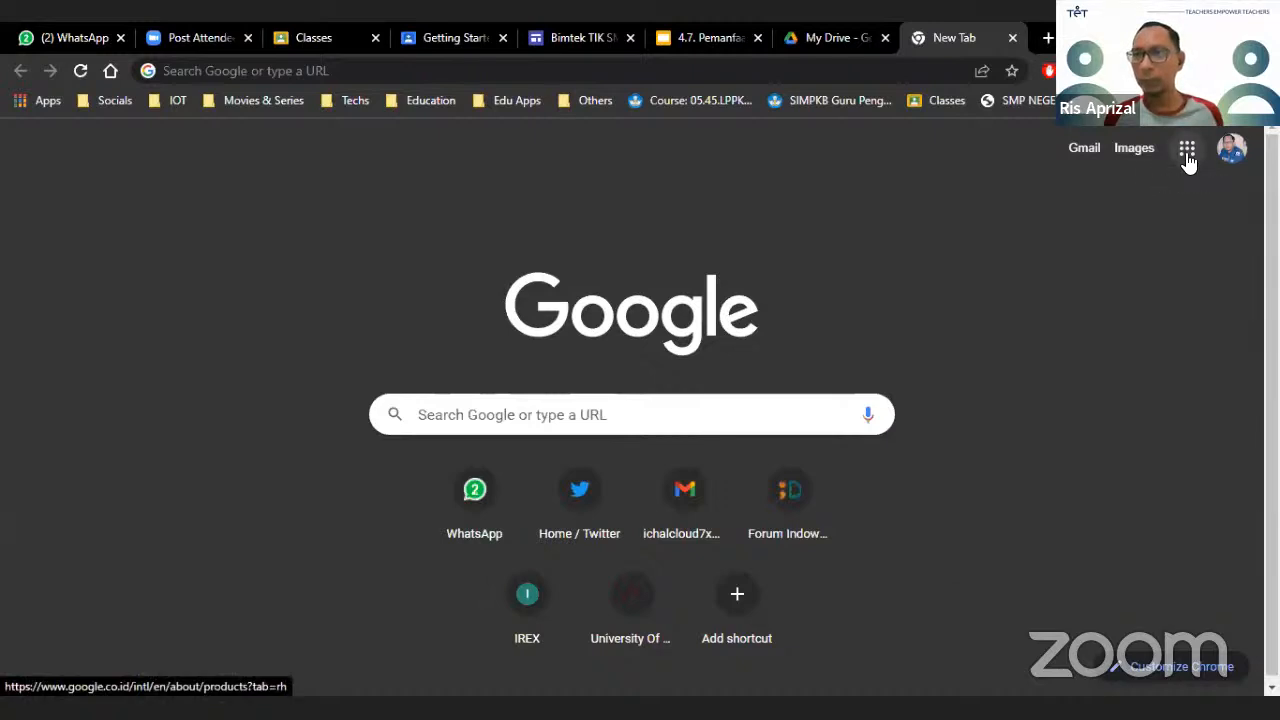
{"action": "left_click", "coordinate": [1187, 152]}
{"action": "scroll", "coordinate": [1174, 196], "scroll_direction": "down", "scroll_amount": 1}
{"action": "scroll", "coordinate": [1174, 196], "scroll_direction": "down", "scroll_amount": 2}
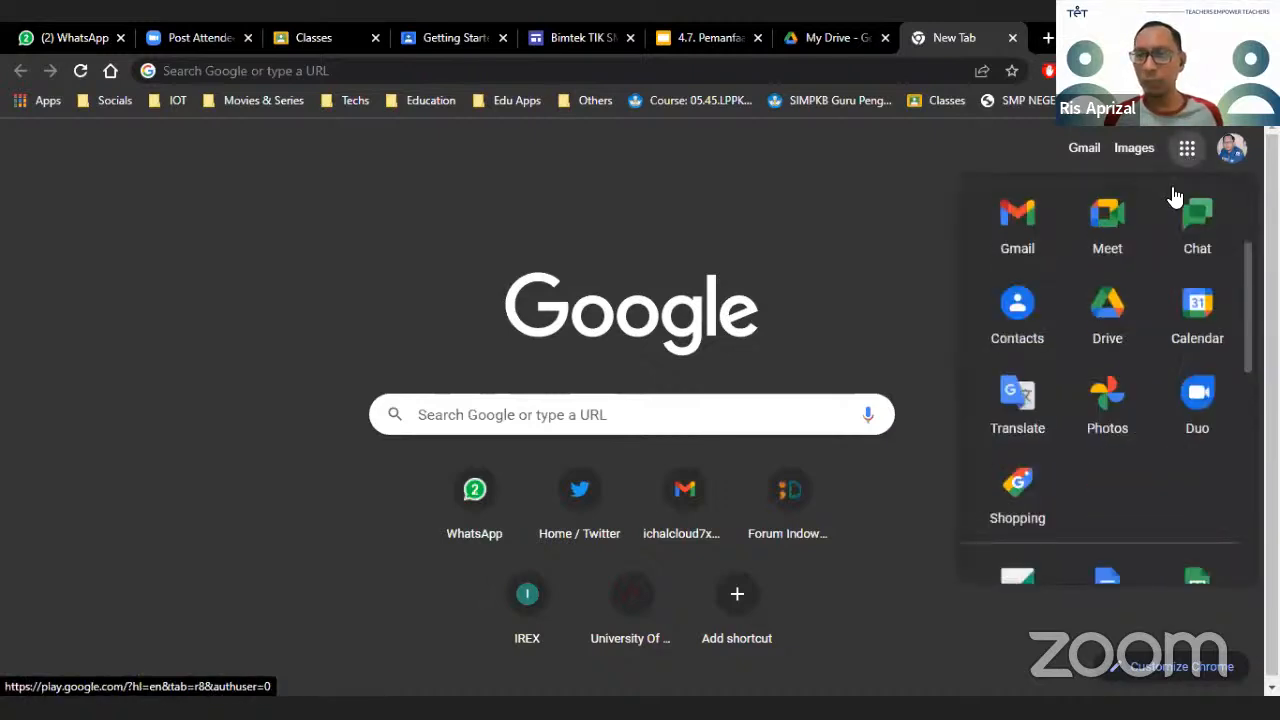
{"action": "scroll", "coordinate": [1130, 323], "scroll_direction": "down", "scroll_amount": 2}
{"action": "scroll", "coordinate": [1130, 323], "scroll_direction": "down", "scroll_amount": 4}
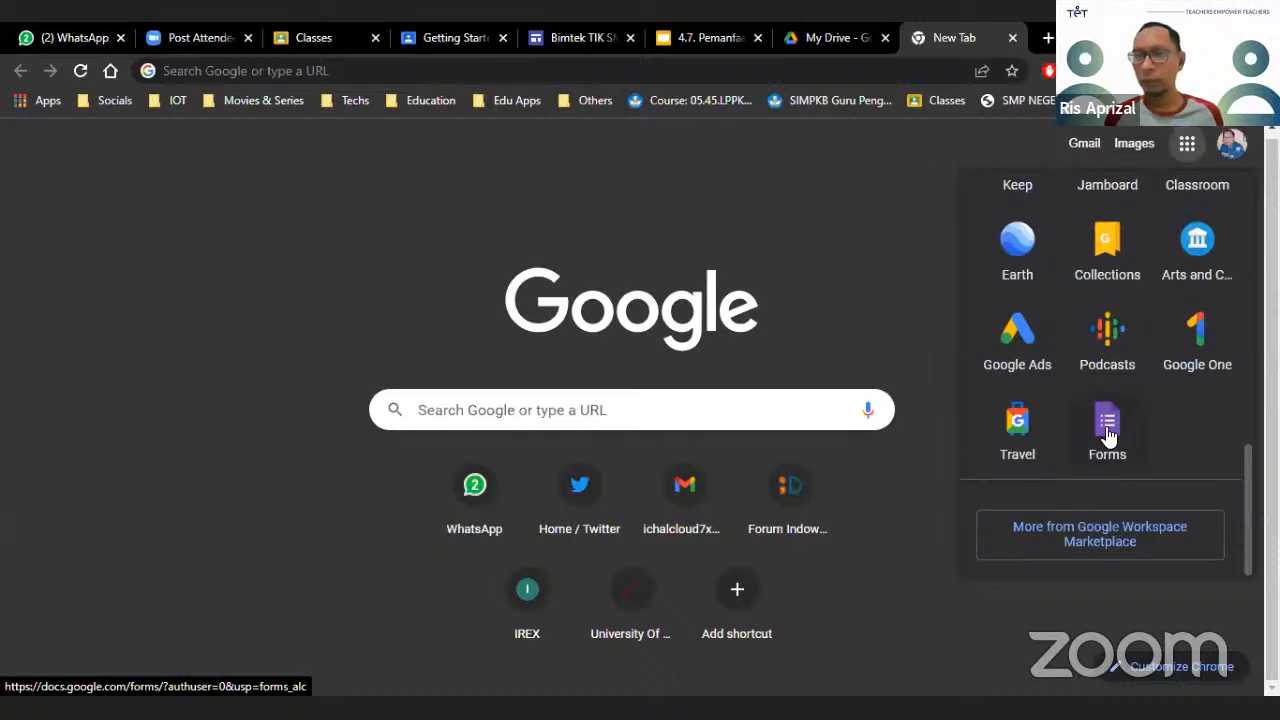
{"action": "left_click", "coordinate": [1108, 432]}
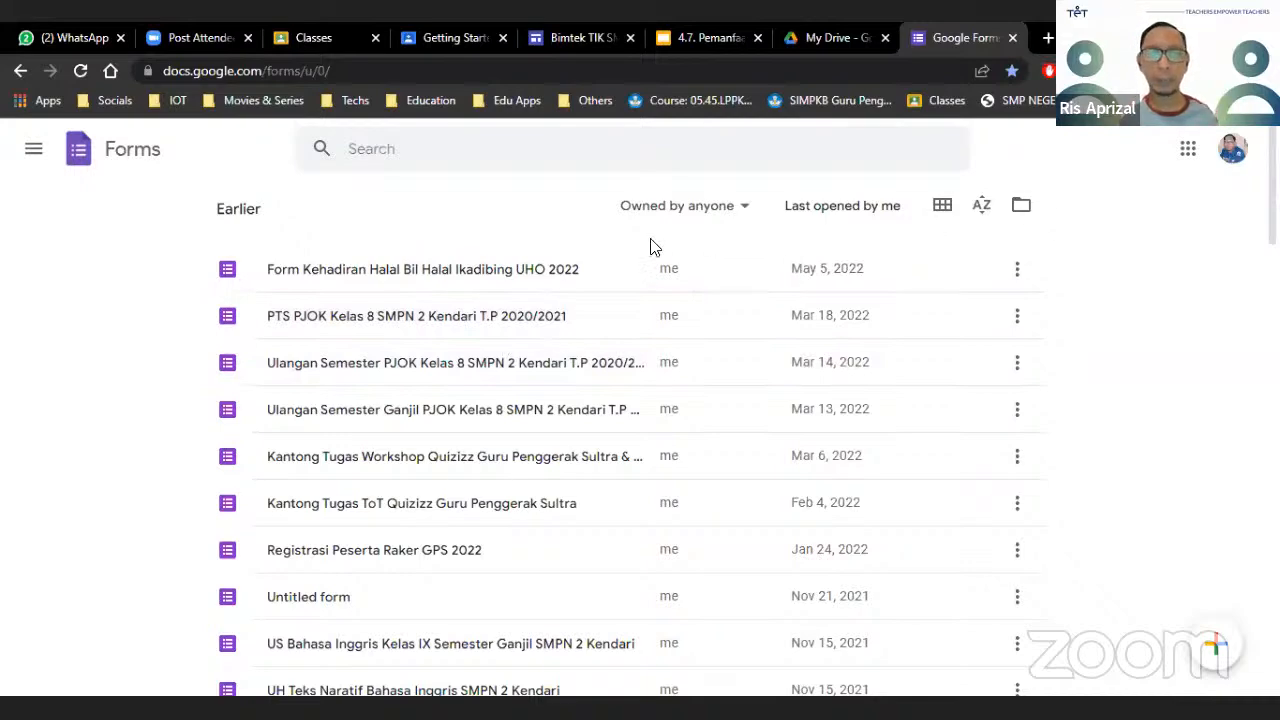
Look through the list of existing forms, including the older ones
{"action": "scroll", "coordinate": [394, 440], "scroll_direction": "down", "scroll_amount": 10}
{"action": "scroll", "coordinate": [391, 426], "scroll_direction": "down", "scroll_amount": 5}
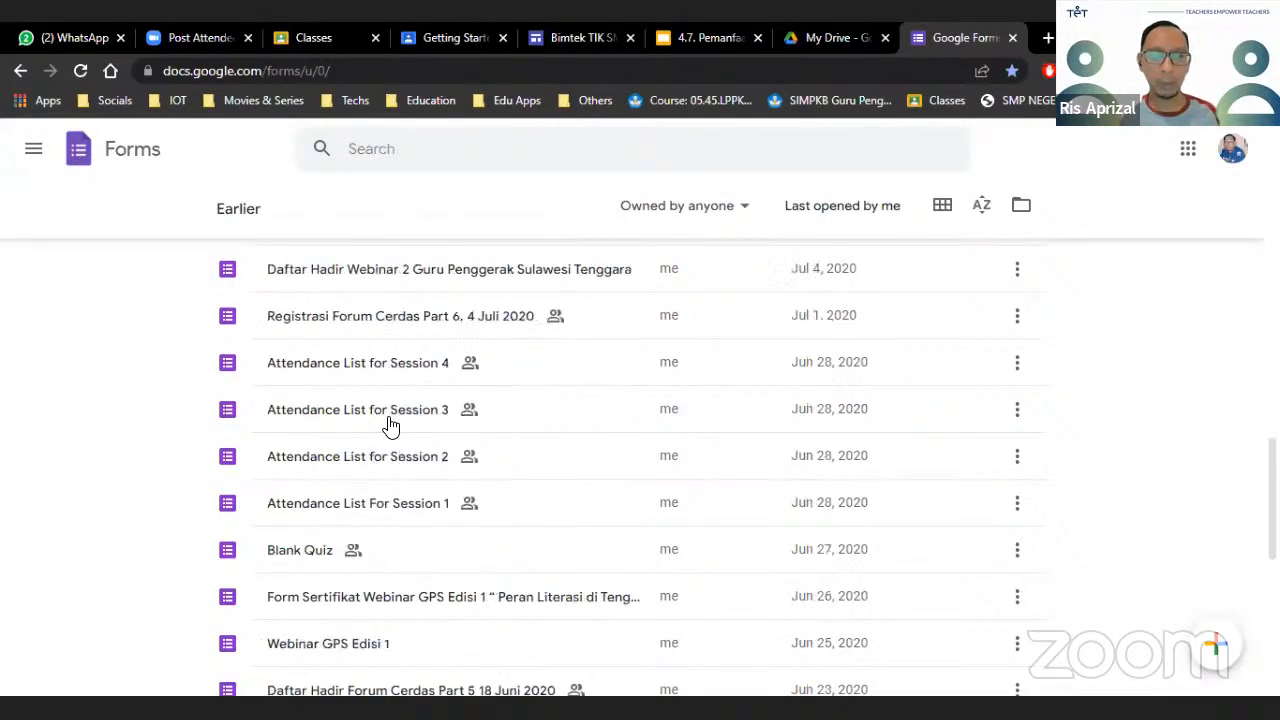
{"action": "scroll", "coordinate": [423, 494], "scroll_direction": "up", "scroll_amount": 10}
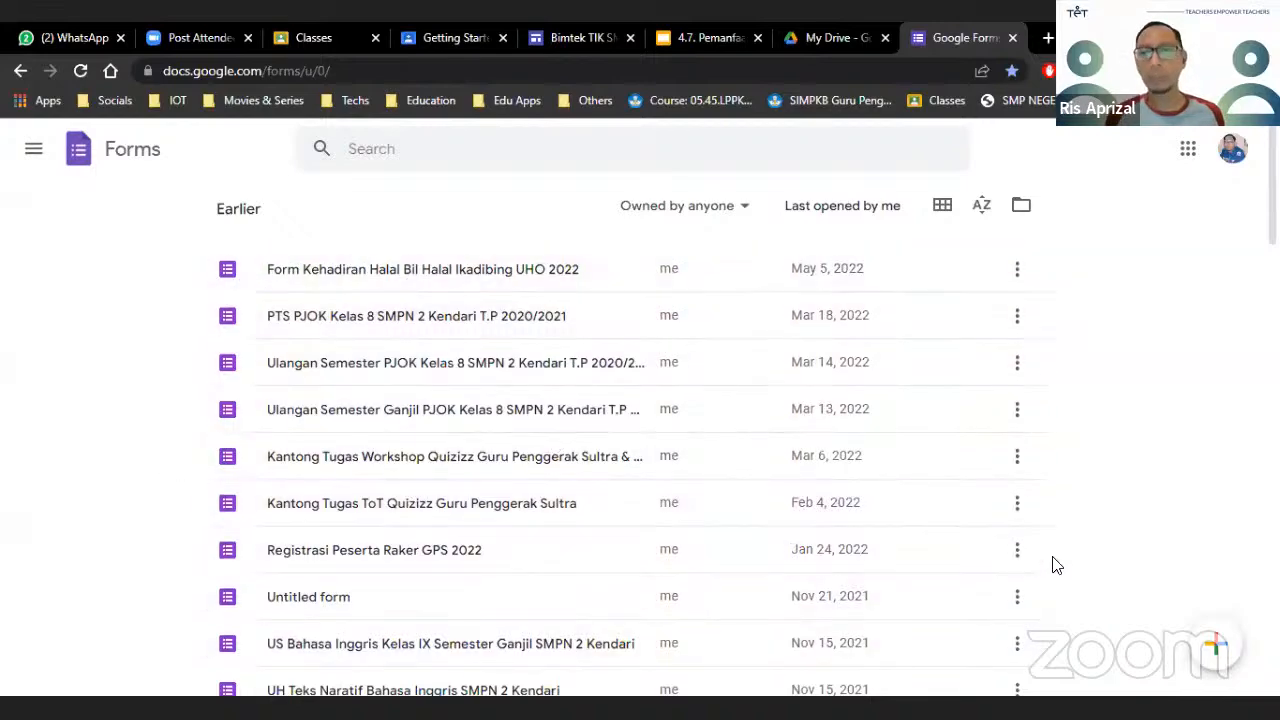
{"action": "scroll", "coordinate": [487, 383], "scroll_direction": "down", "scroll_amount": 2}
{"action": "scroll", "coordinate": [487, 383], "scroll_direction": "down", "scroll_amount": 15}
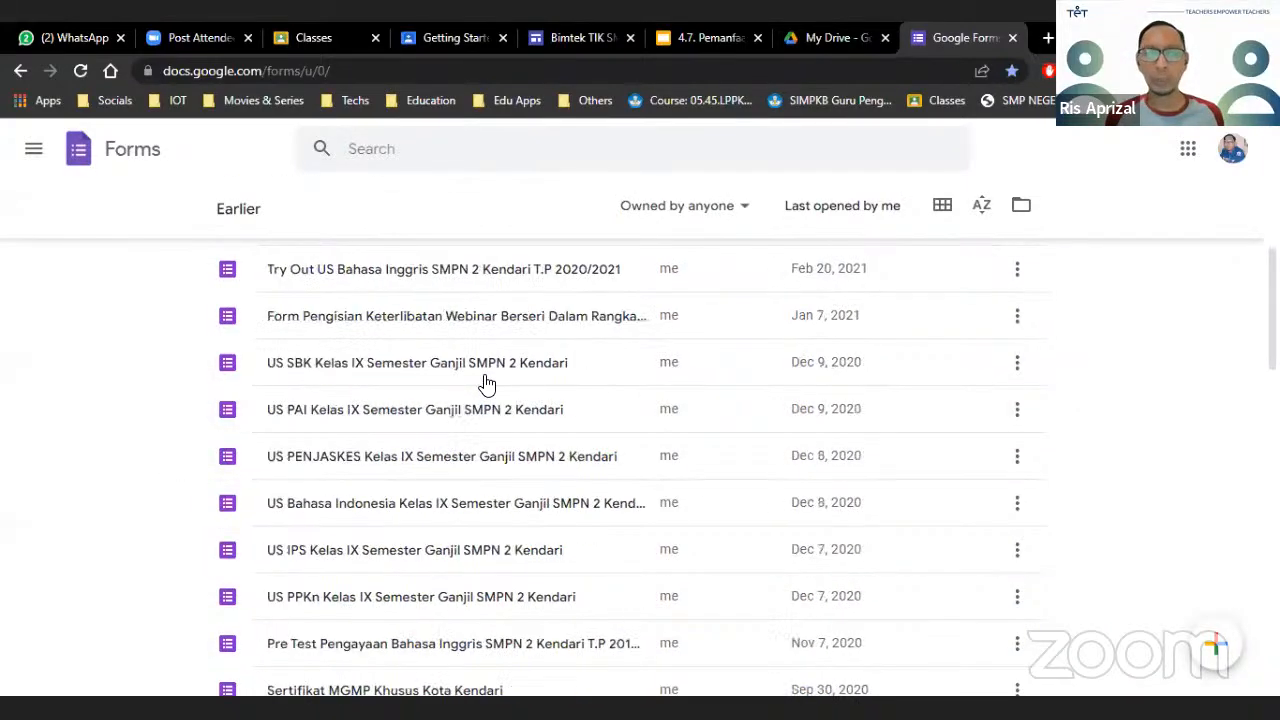
{"action": "scroll", "coordinate": [434, 560], "scroll_direction": "up", "scroll_amount": 4}
{"action": "scroll", "coordinate": [434, 560], "scroll_direction": "up", "scroll_amount": 12}
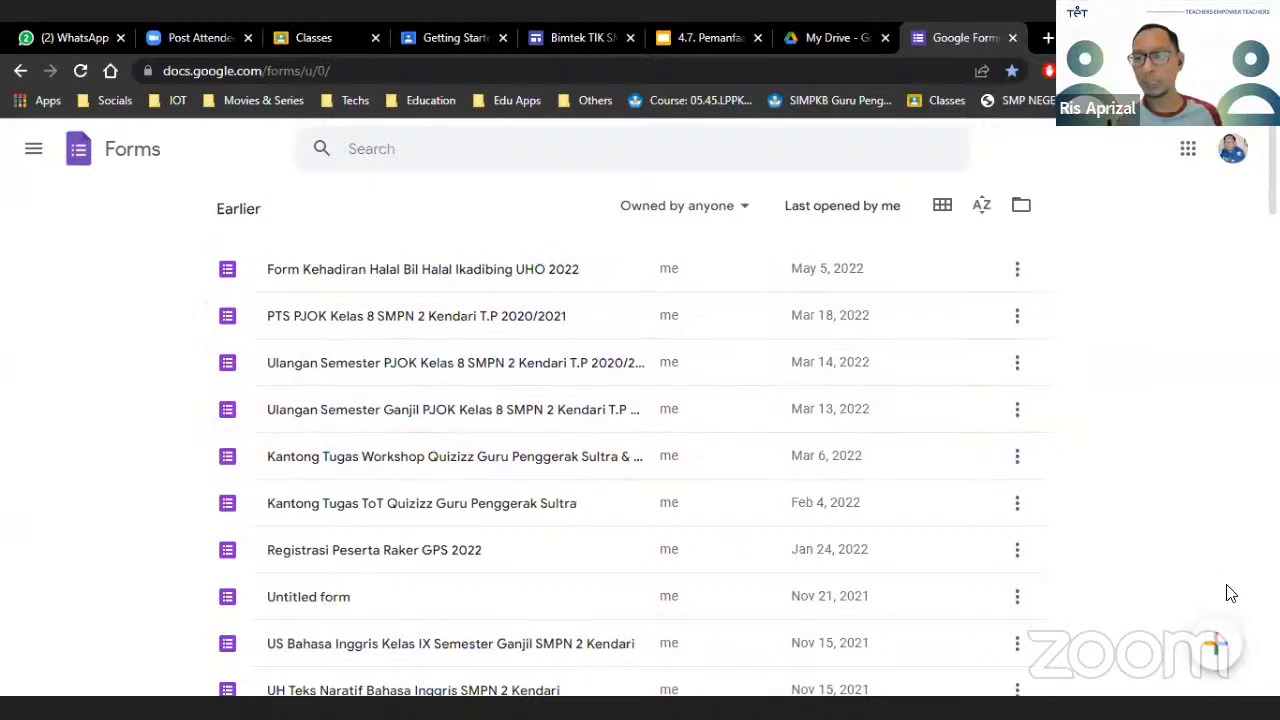
Create a new blank form and name it "TET Survey"
{"action": "mouse_move", "coordinate": [1218, 656]}
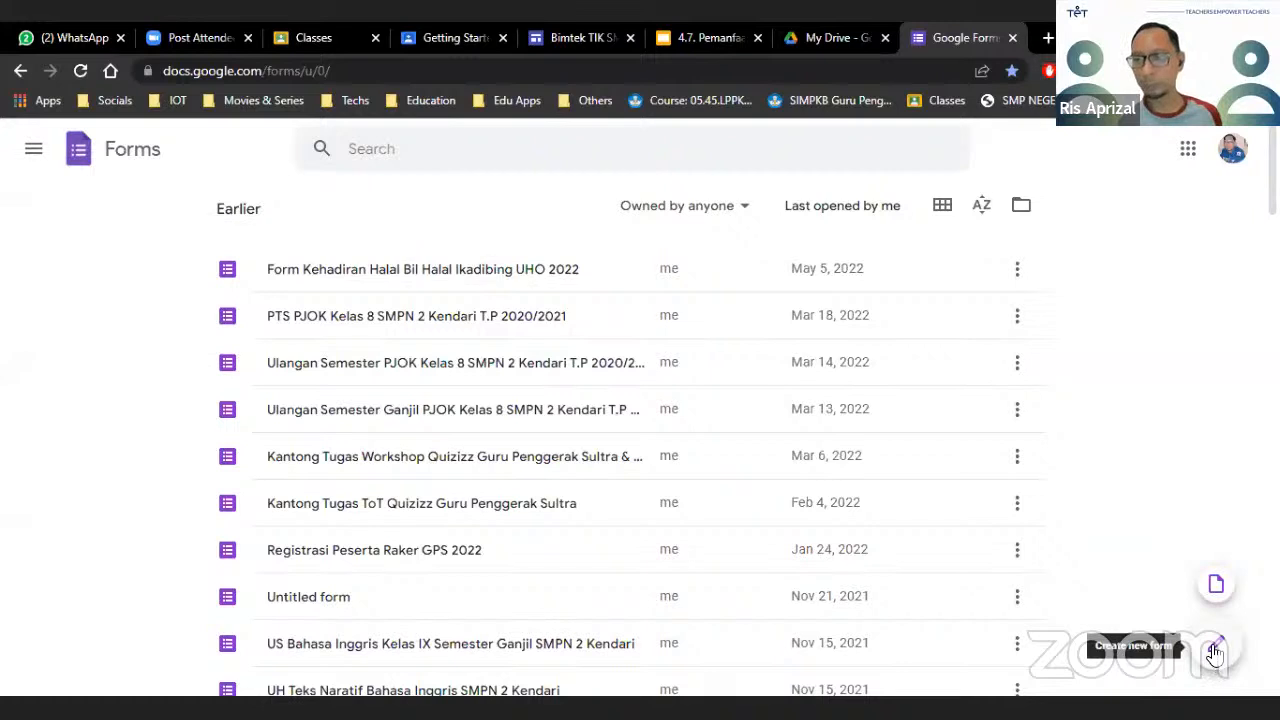
{"action": "left_click", "coordinate": [1215, 653]}
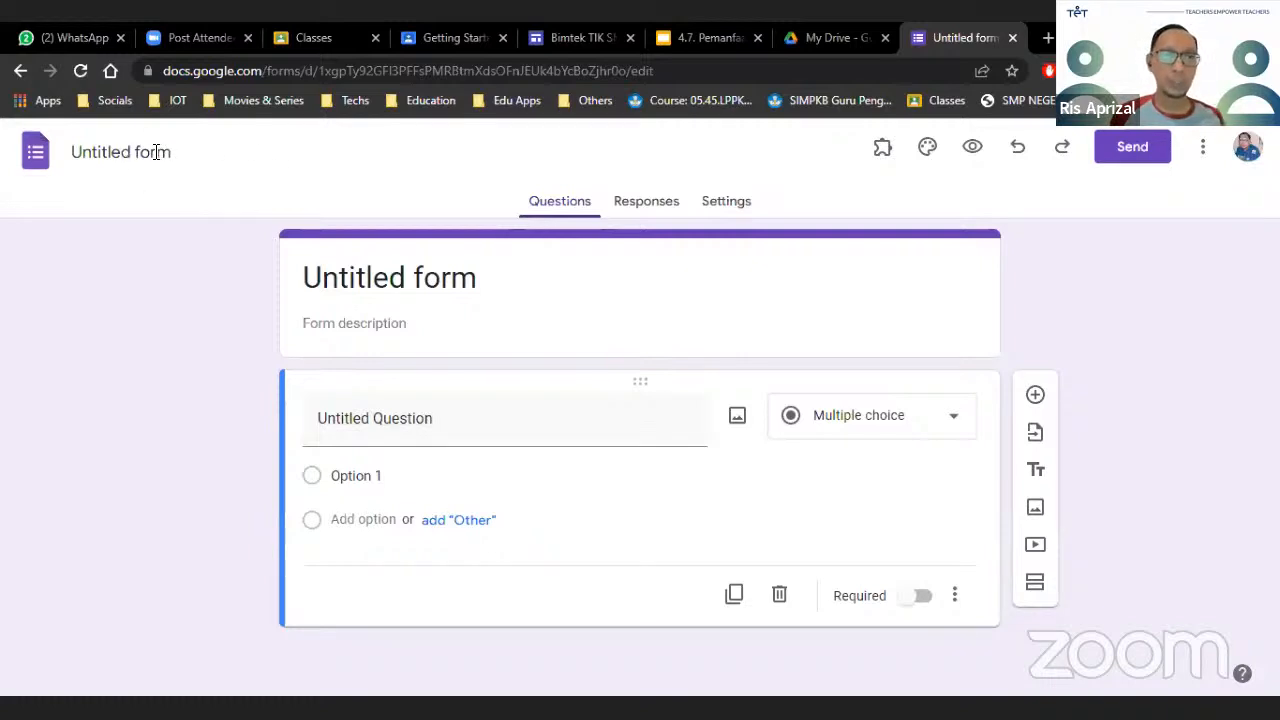
{"action": "left_click", "coordinate": [121, 152]}
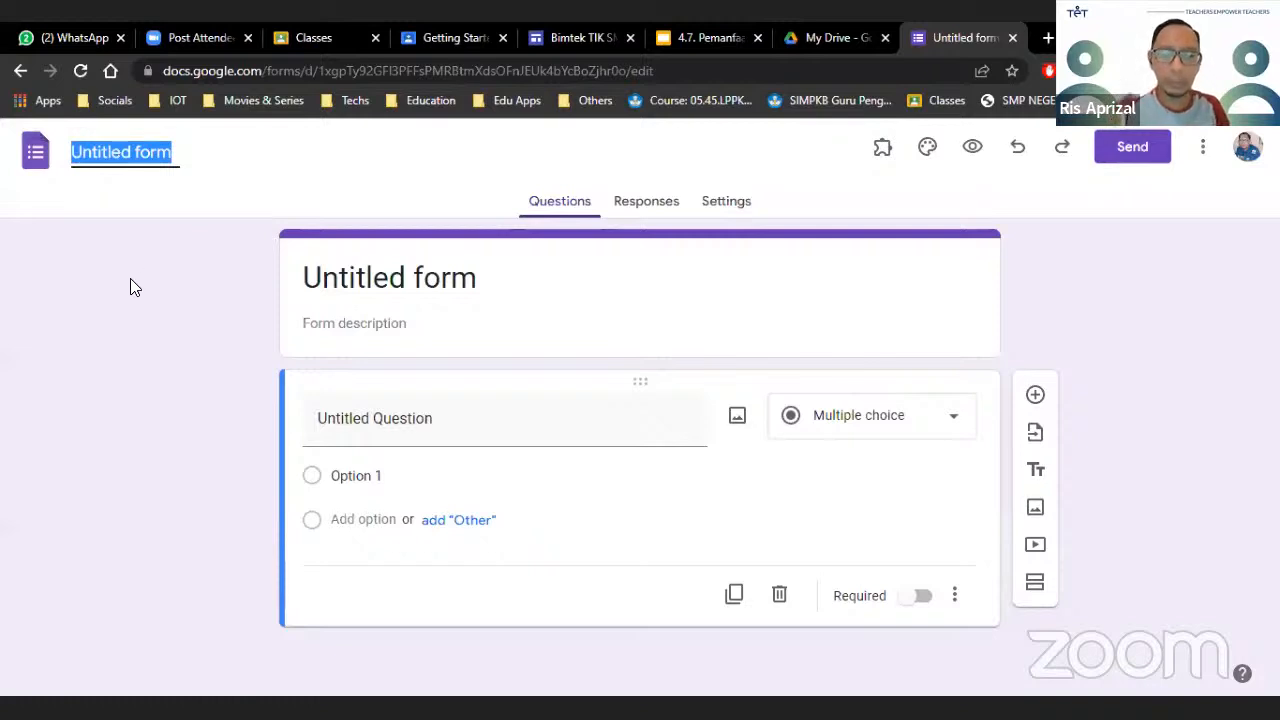
{"action": "type", "text": "TET"}
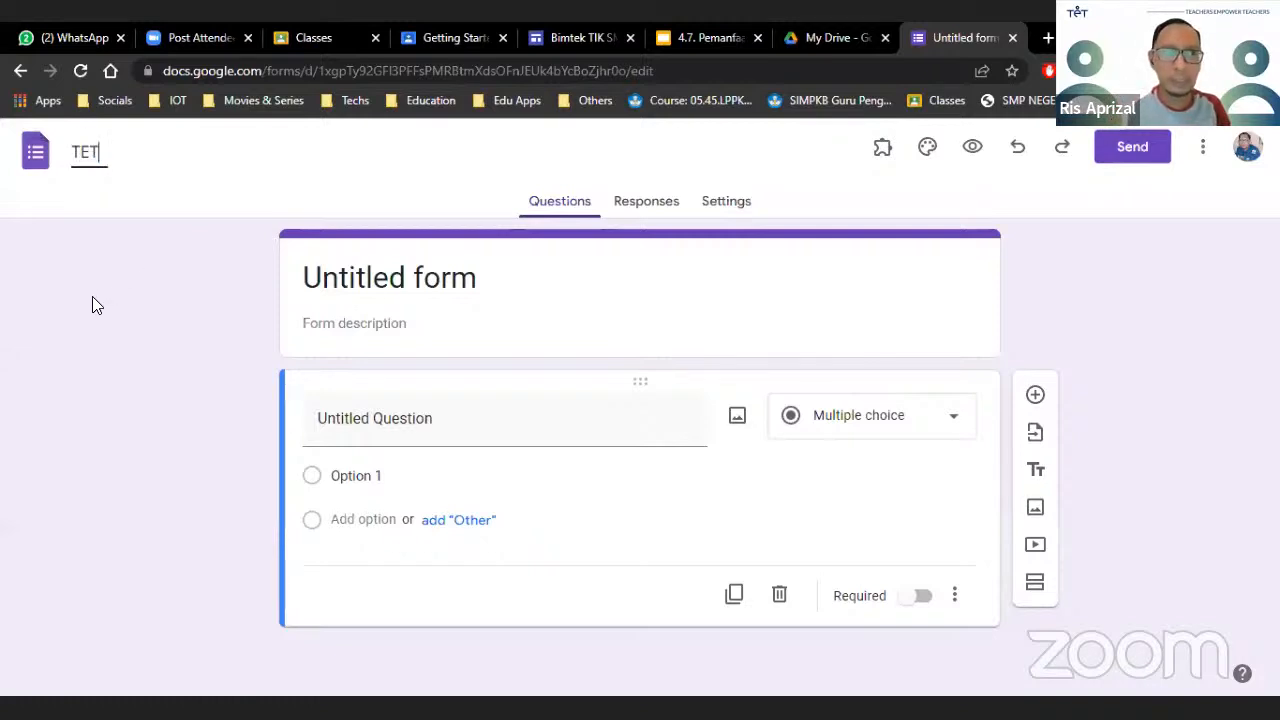
{"action": "type", "text": " Sur"}
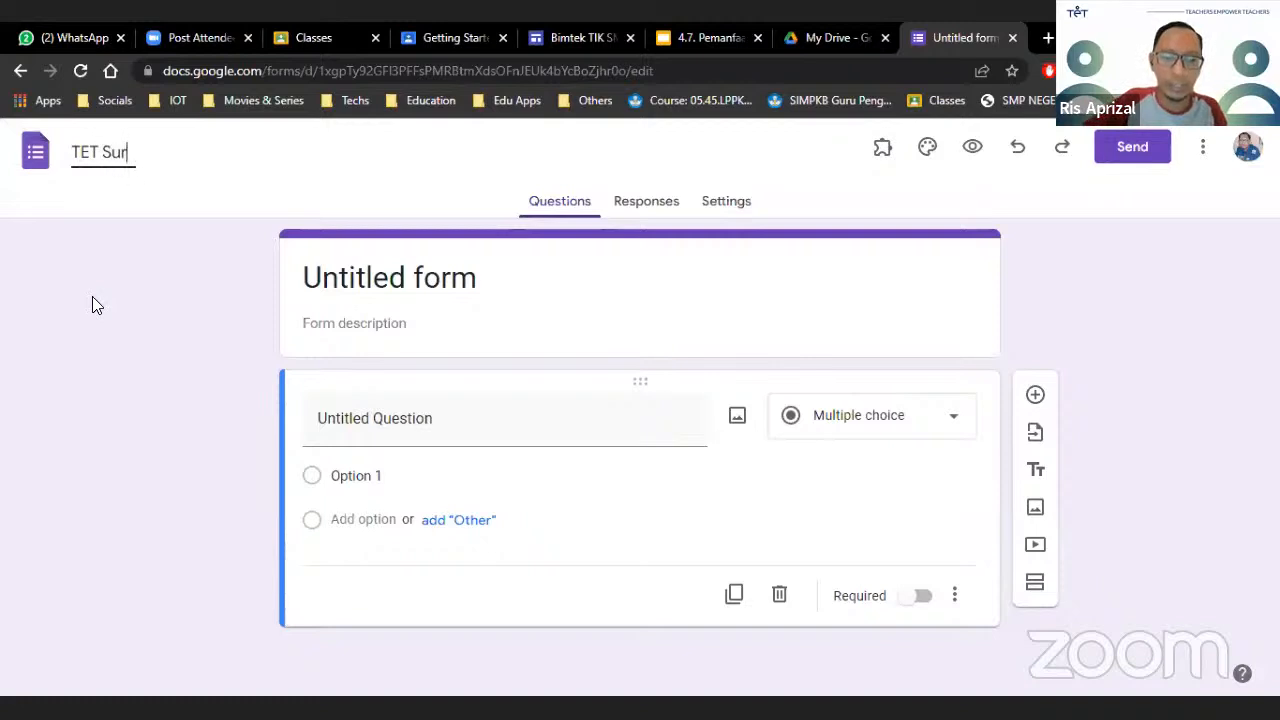
{"action": "type", "text": "vey"}
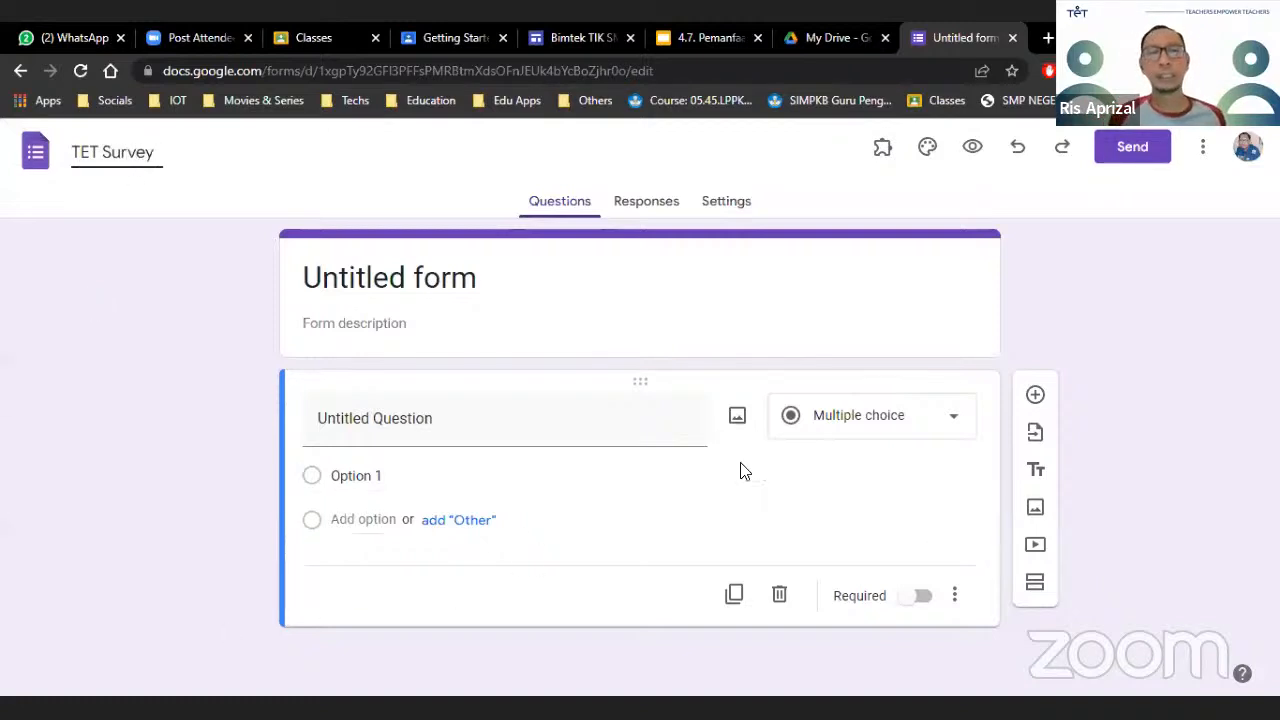
{"action": "key", "text": "Return"}
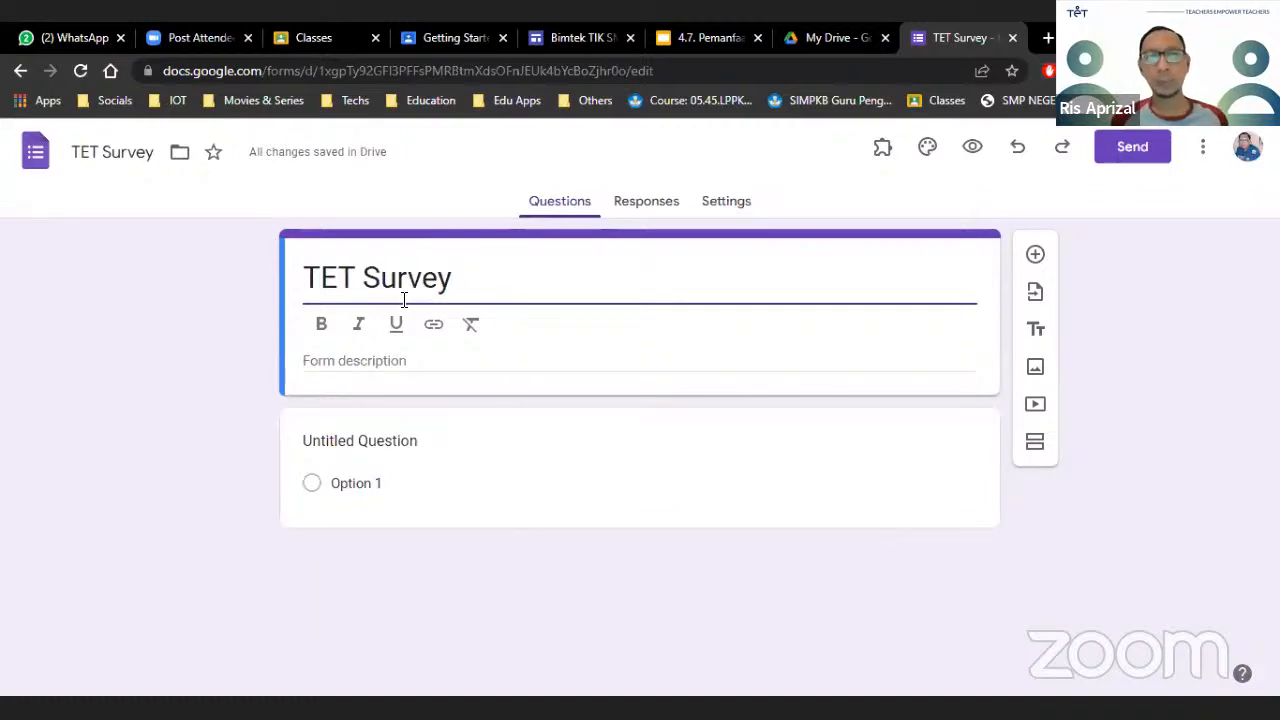
Extend the title in the form's header card to "TET Survey 2022"
{"action": "left_click", "coordinate": [898, 522]}
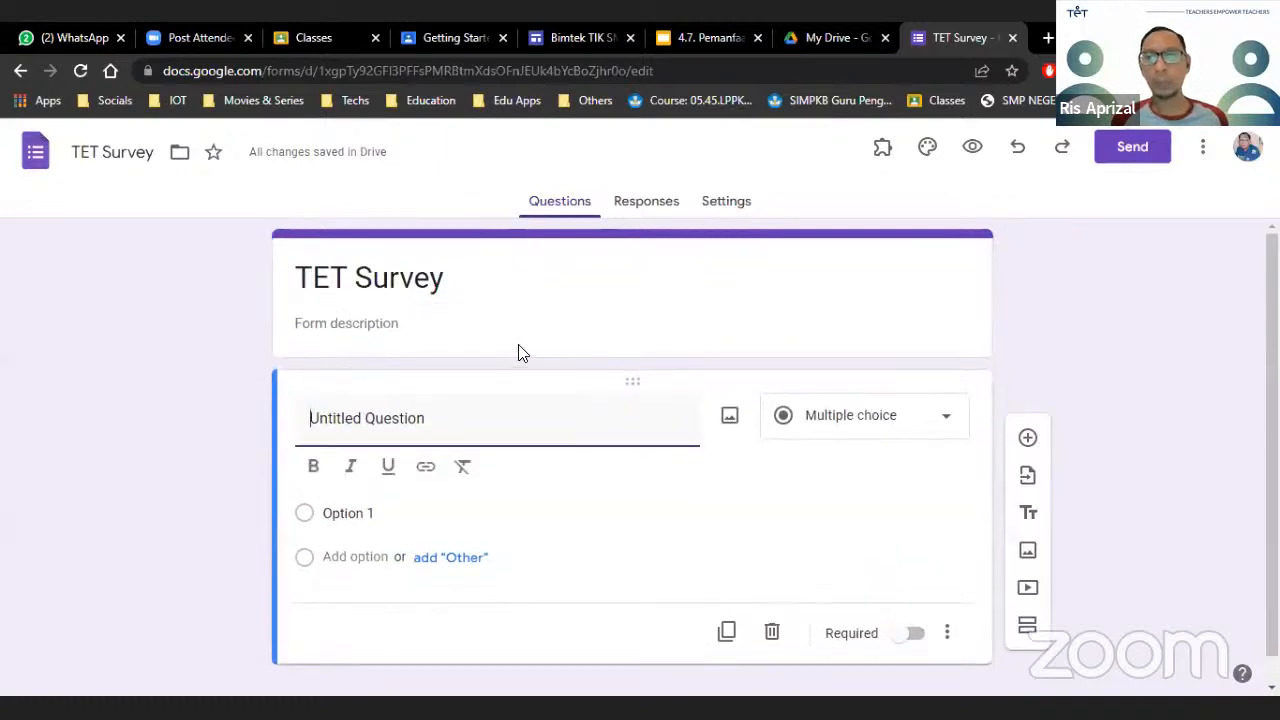
{"action": "left_click", "coordinate": [321, 283]}
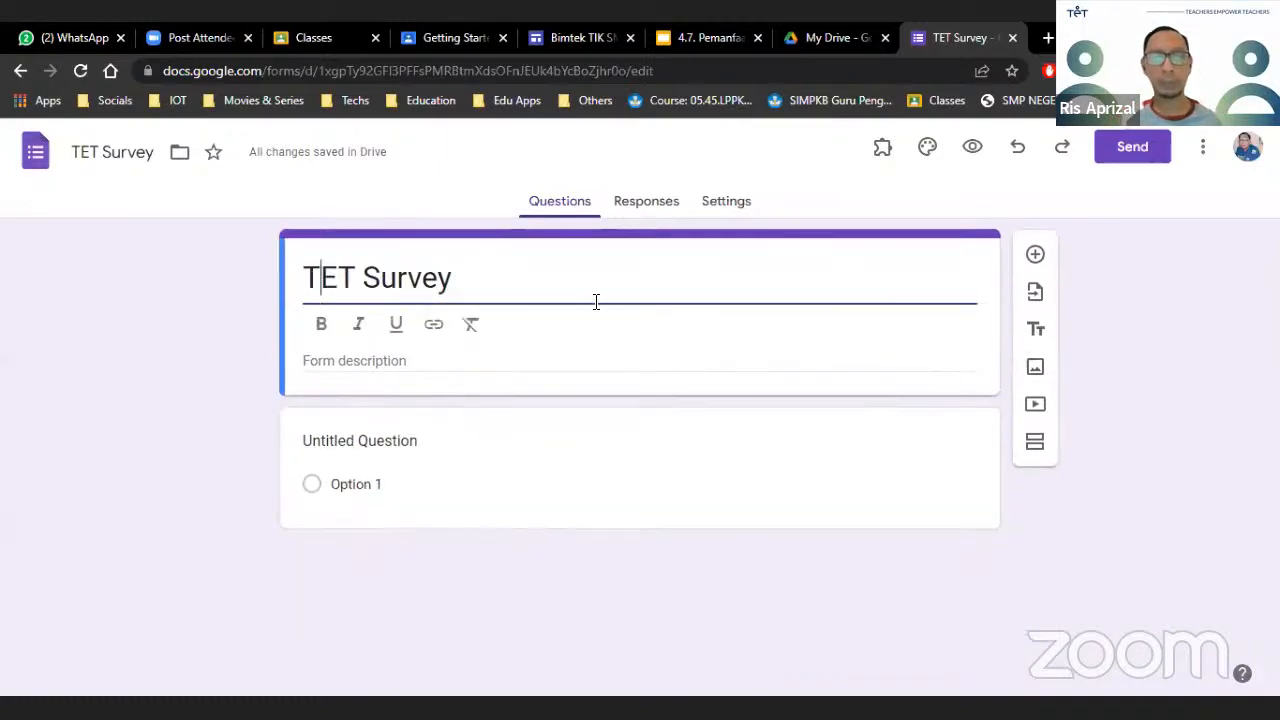
{"action": "left_click", "coordinate": [366, 371]}
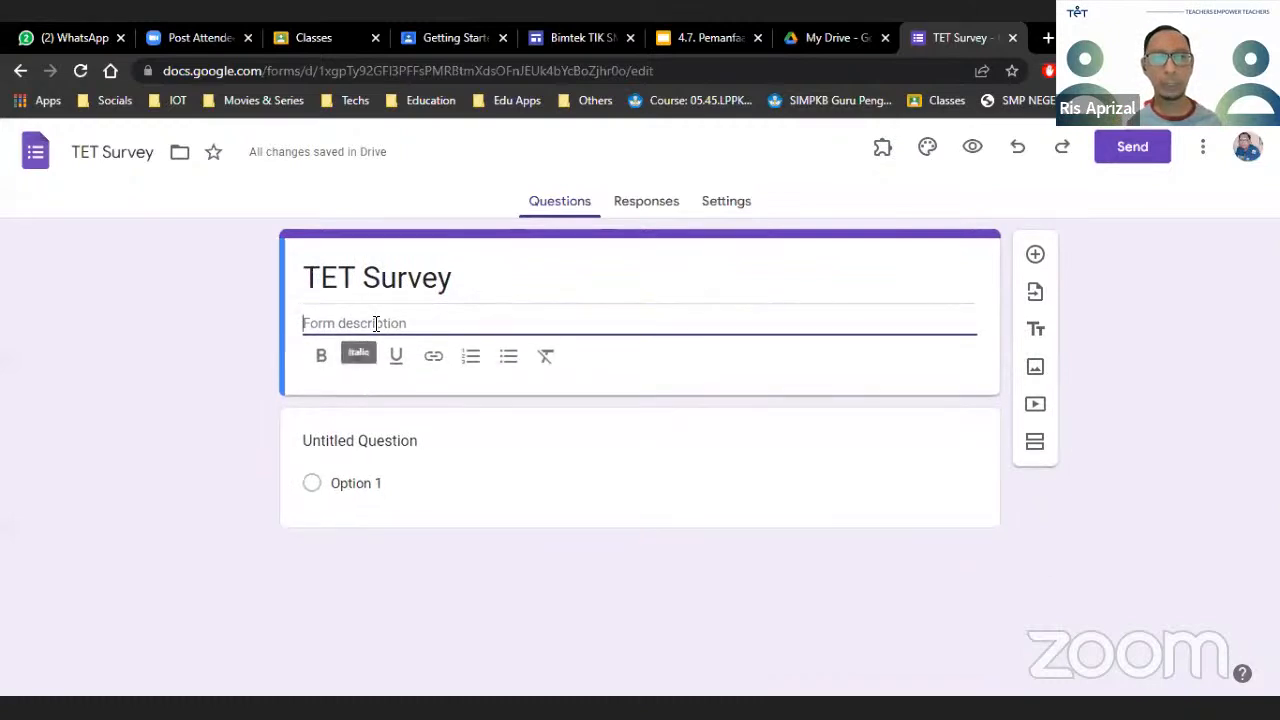
{"action": "left_click", "coordinate": [388, 277]}
{"action": "left_click", "coordinate": [343, 363]}
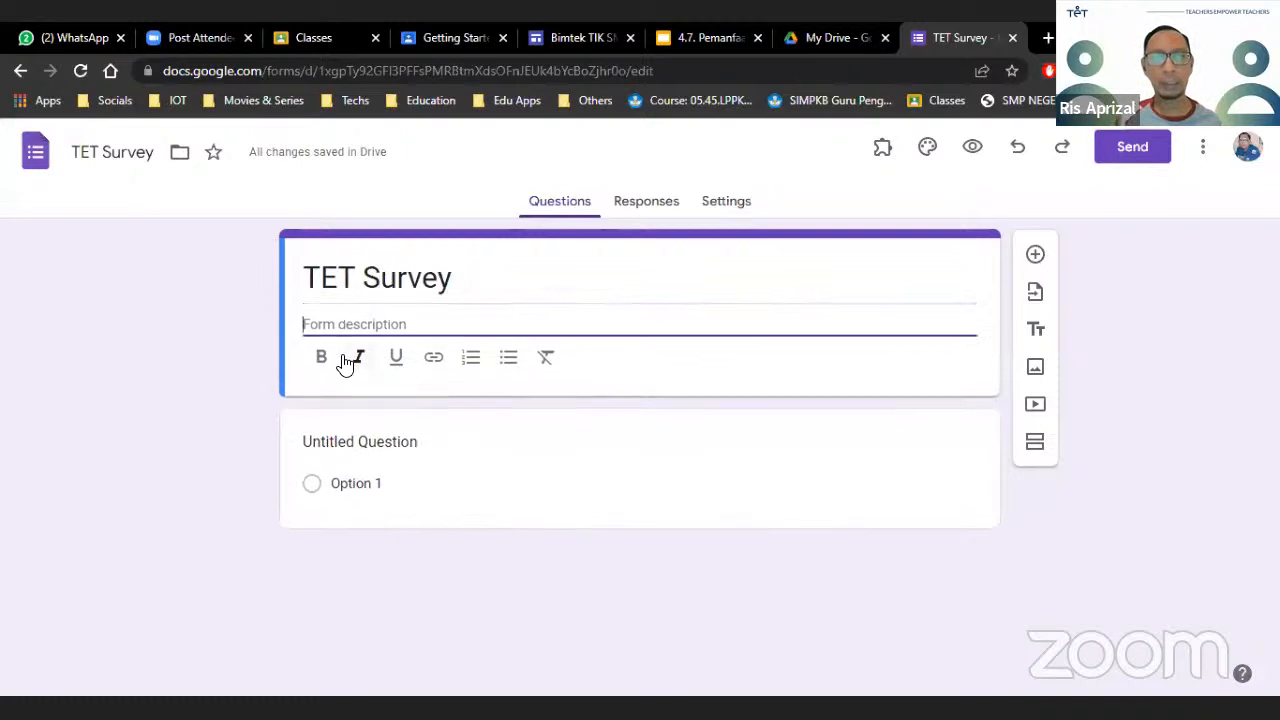
{"action": "left_click", "coordinate": [478, 276]}
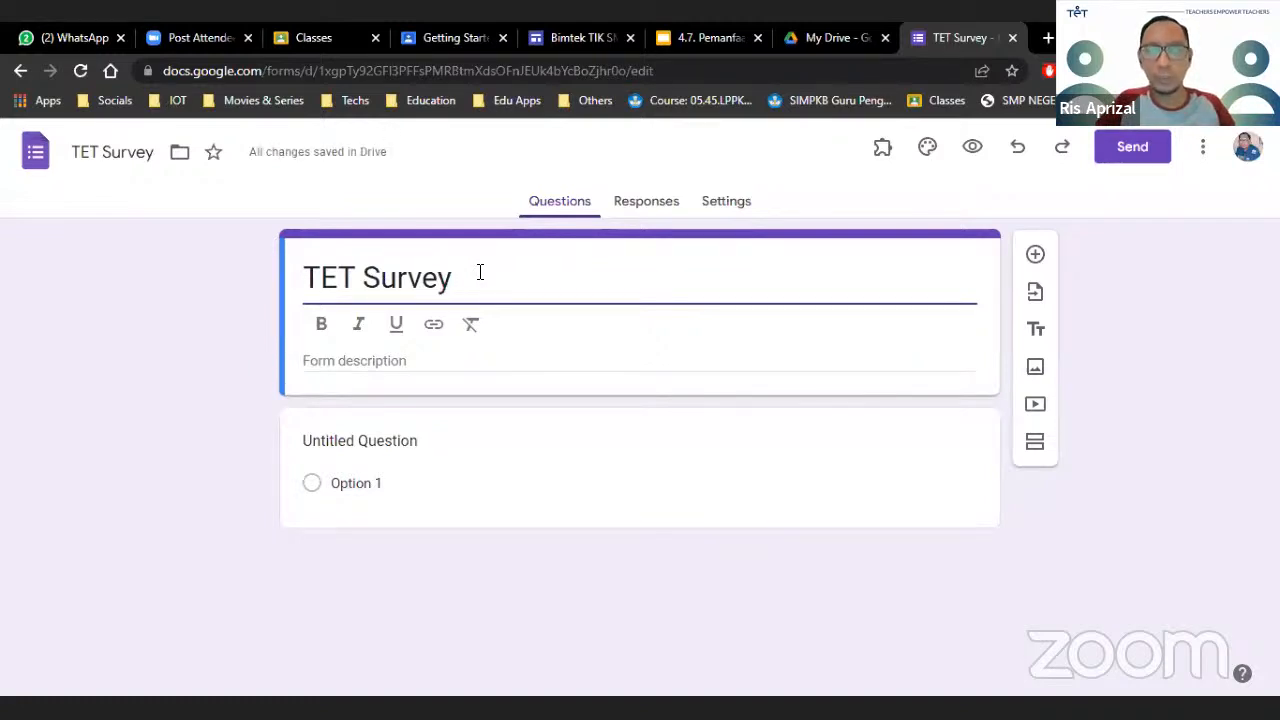
{"action": "type", "text": "2022"}
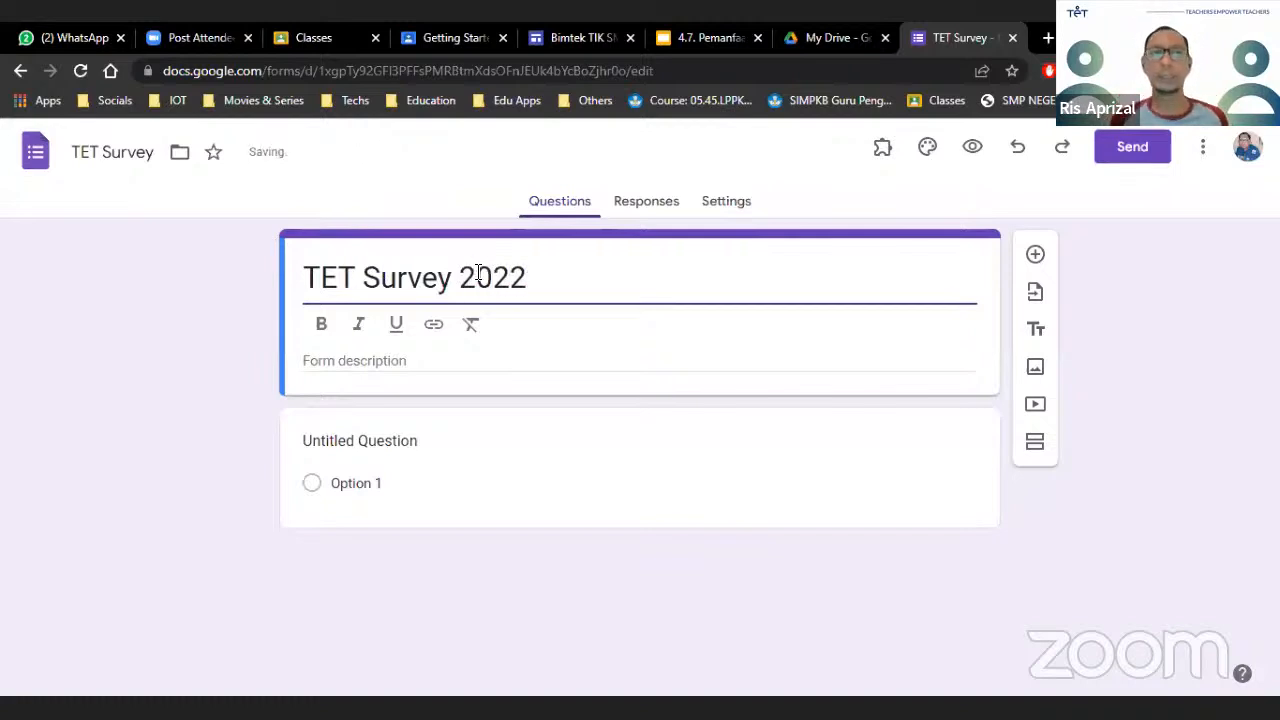
{"action": "left_click", "coordinate": [1145, 504]}
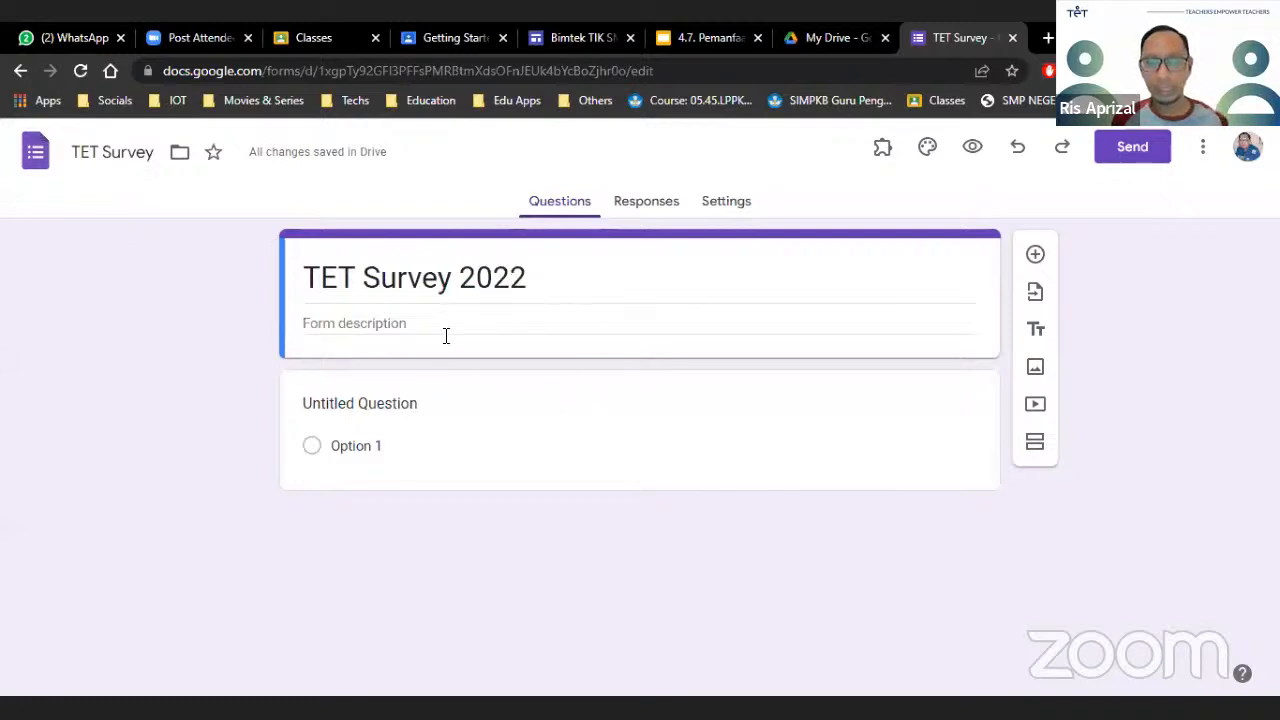
Rename the form document as "TET Survey 2022" to match its header title
{"action": "left_click", "coordinate": [437, 281]}
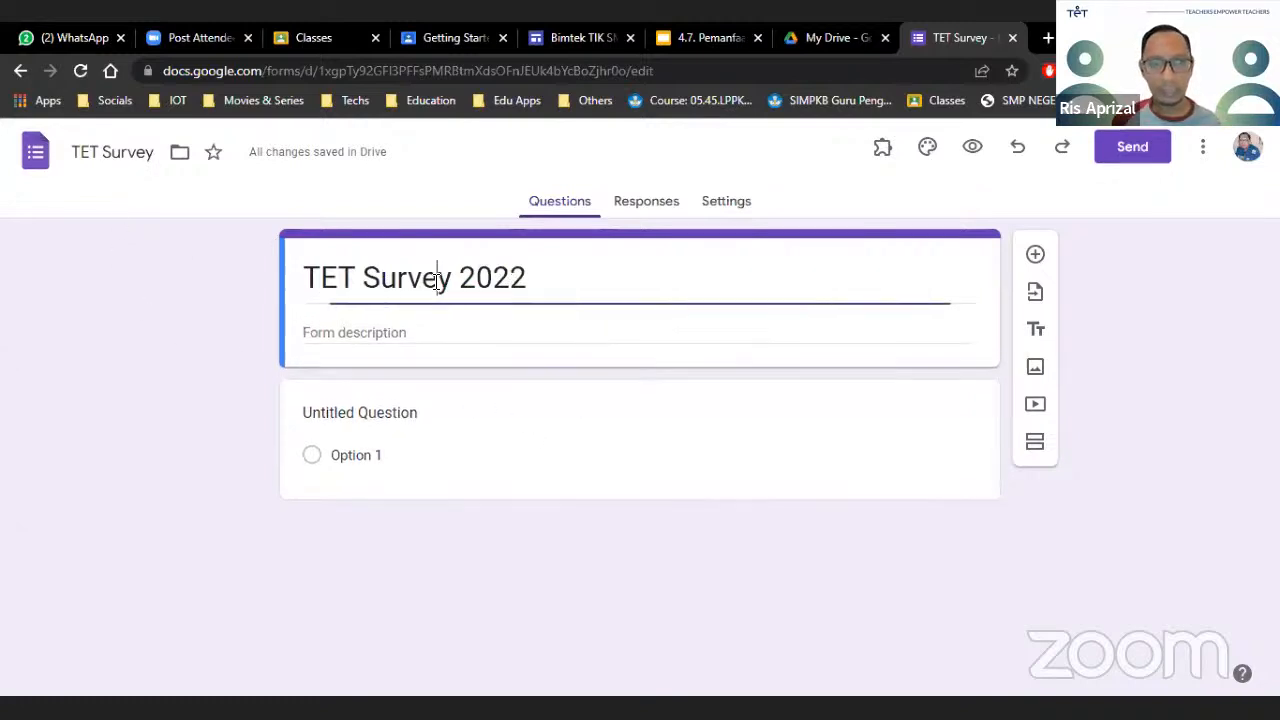
{"action": "left_click_drag", "start_coordinate": [548, 270], "coordinate": [278, 282]}
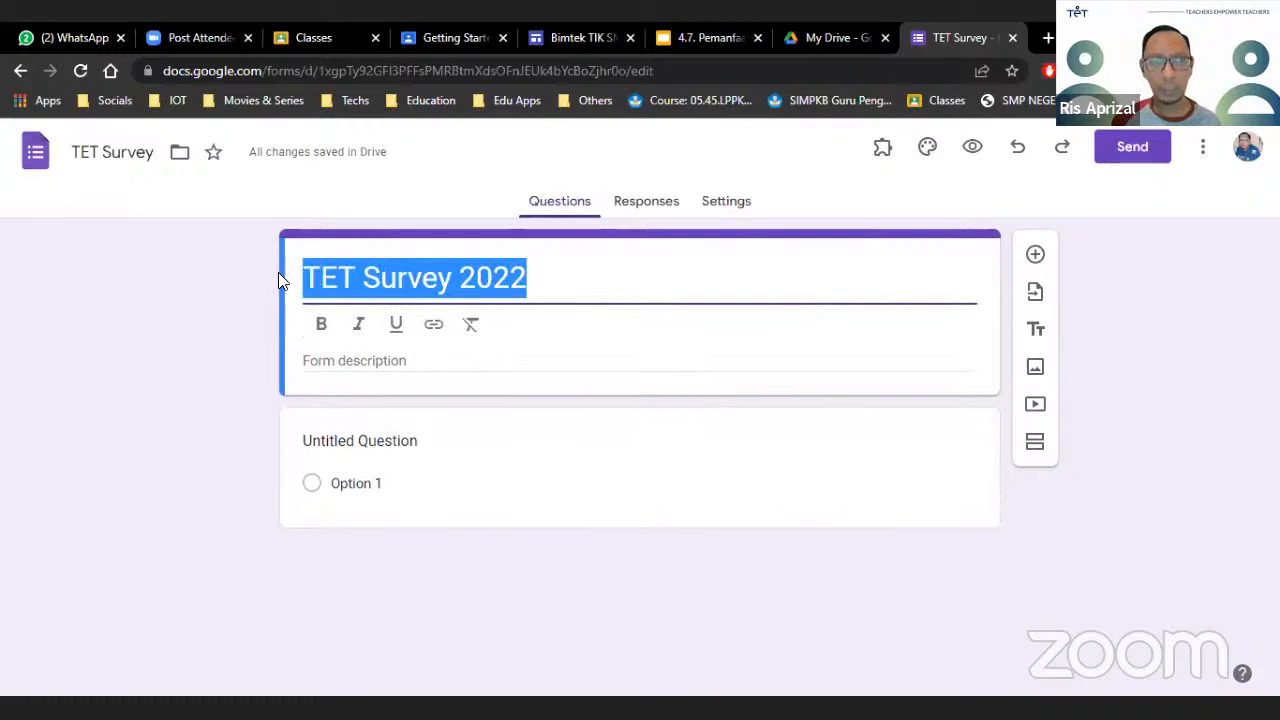
{"action": "left_click", "coordinate": [127, 160]}
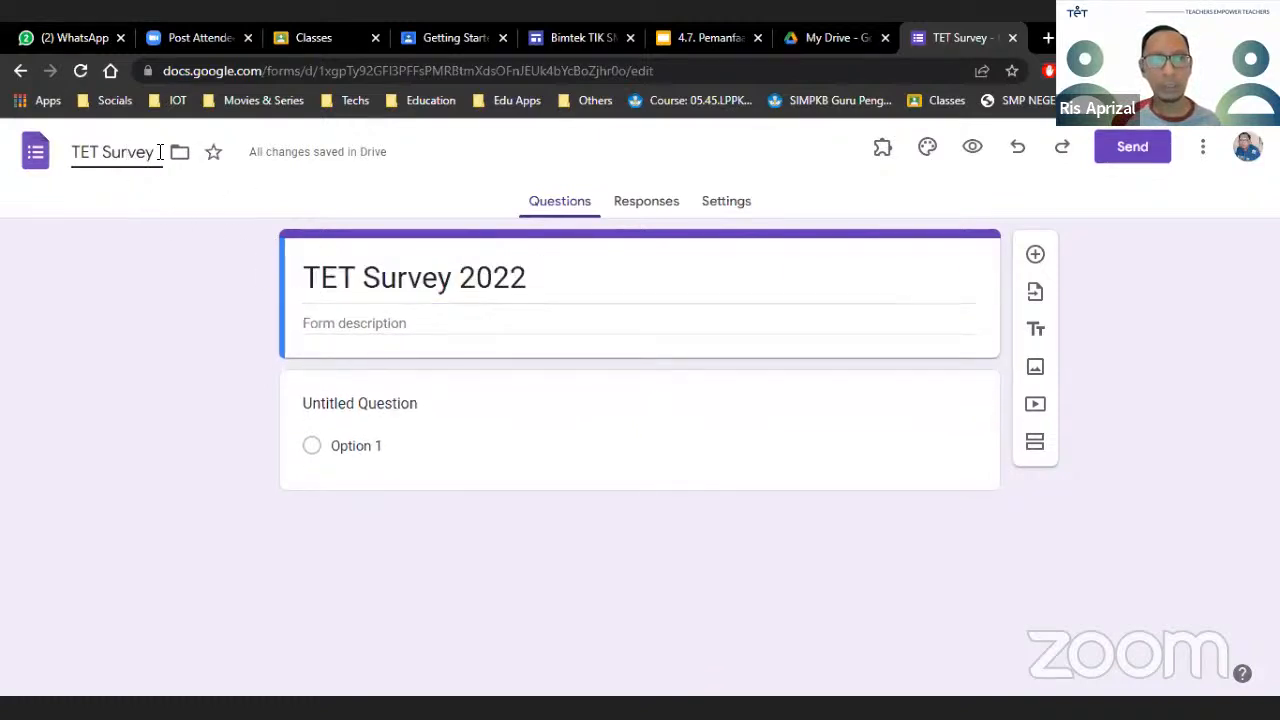
{"action": "left_click", "coordinate": [157, 152]}
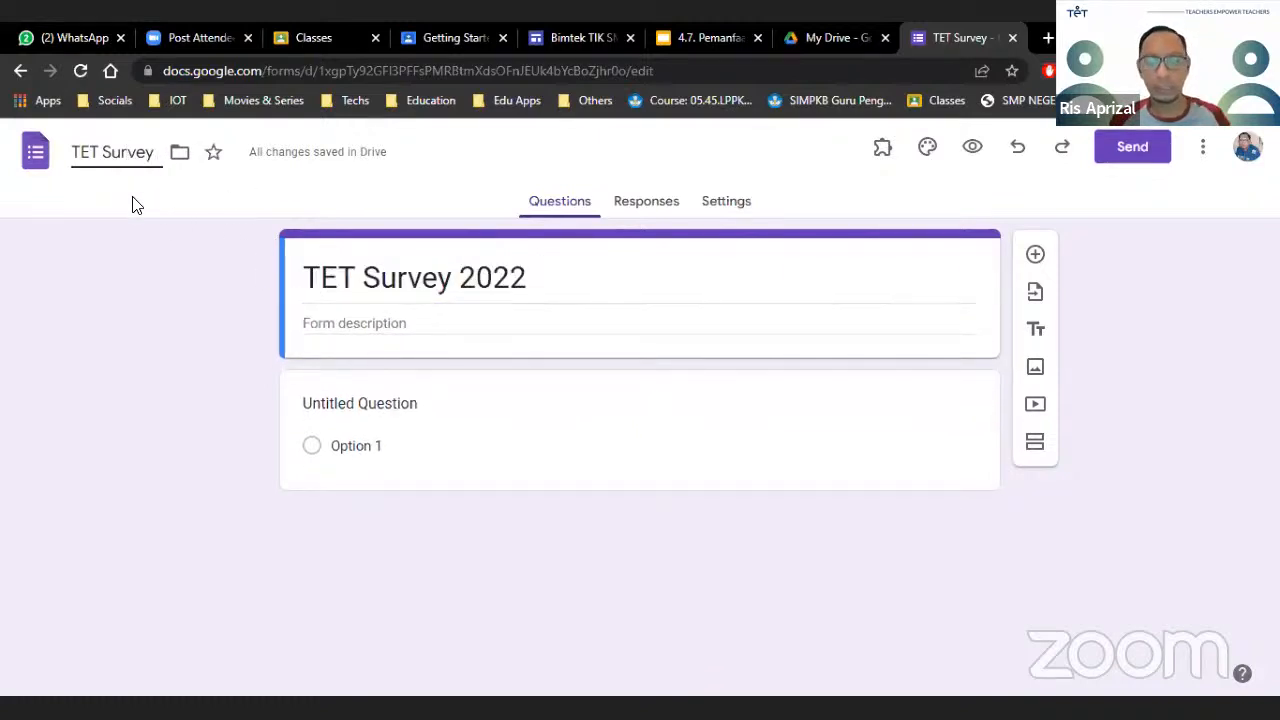
{"action": "type", "text": "200"}
{"action": "type", "text": "2022"}
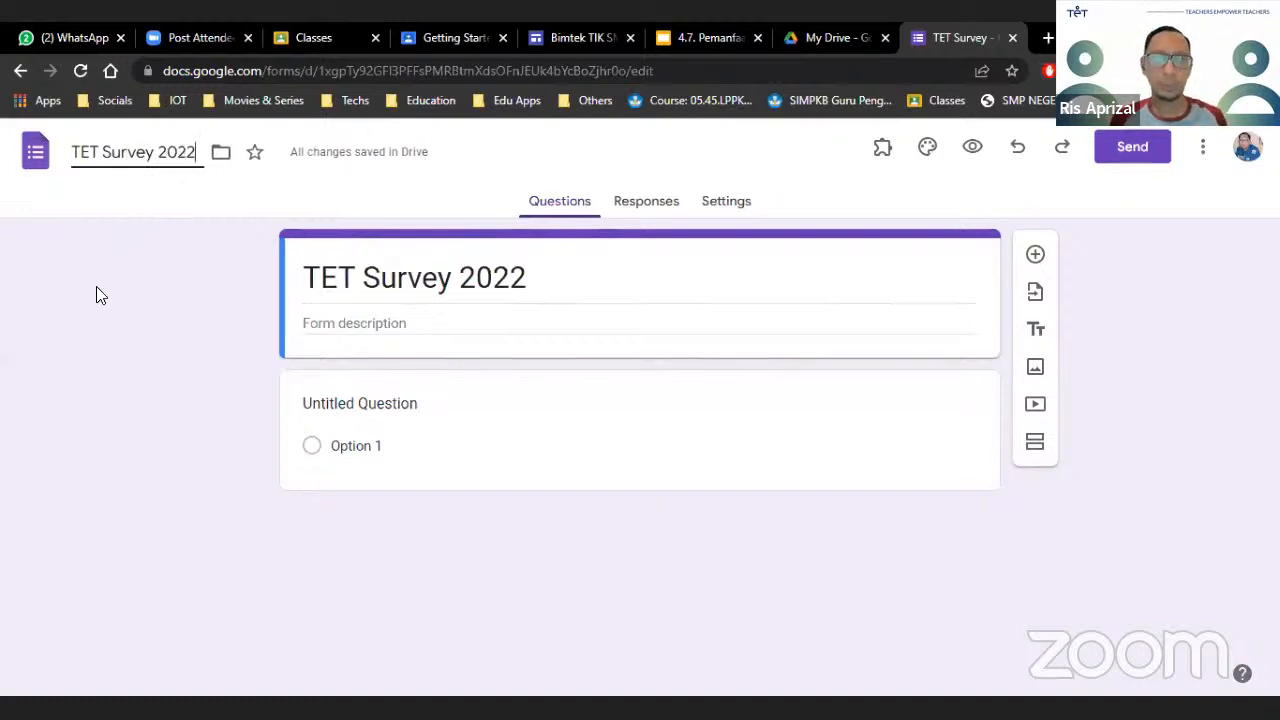
{"action": "left_click", "coordinate": [755, 526]}
Fill in the form description with "This is a survey for TET participants of 2022."
{"action": "left_click", "coordinate": [423, 277]}
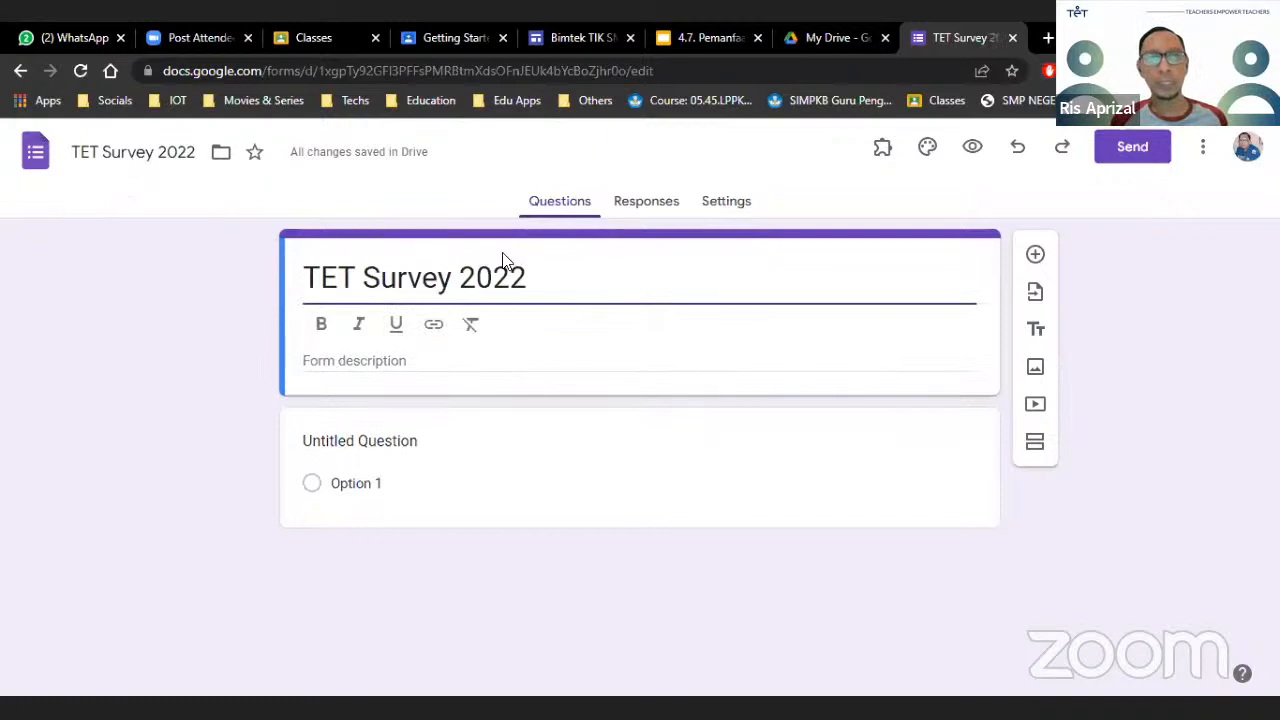
{"action": "left_click", "coordinate": [630, 276]}
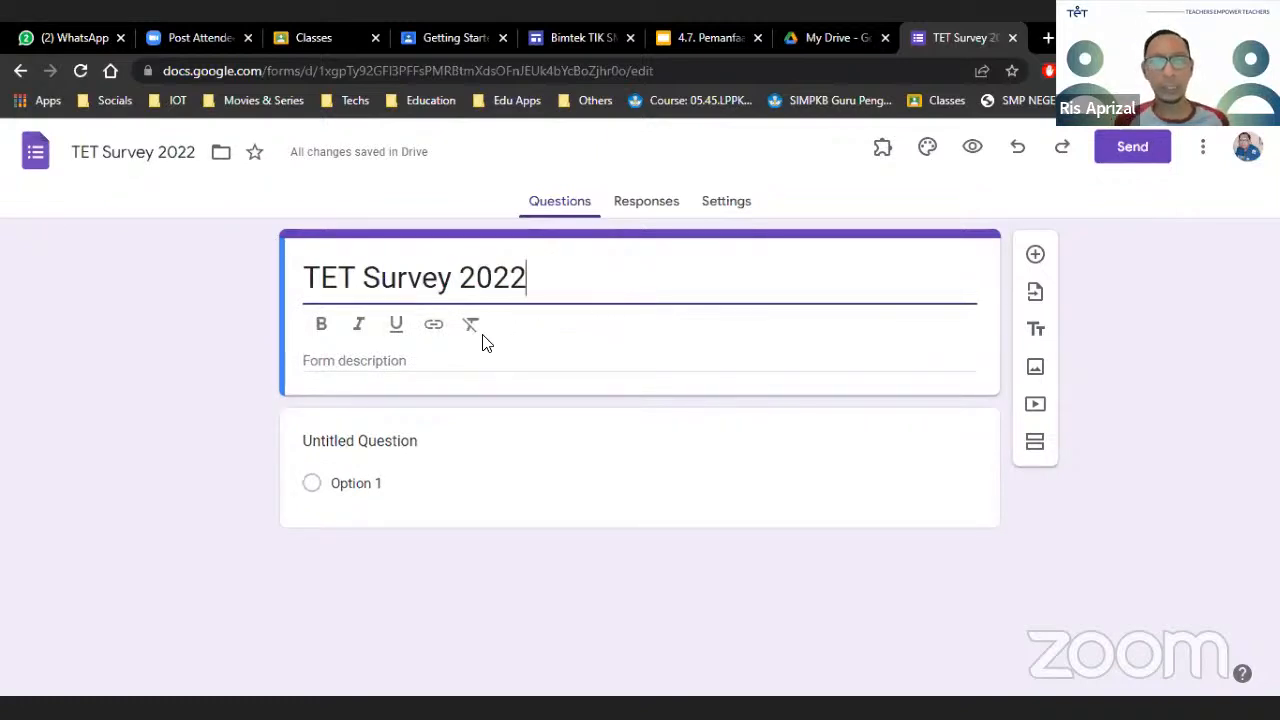
{"action": "left_click", "coordinate": [380, 362]}
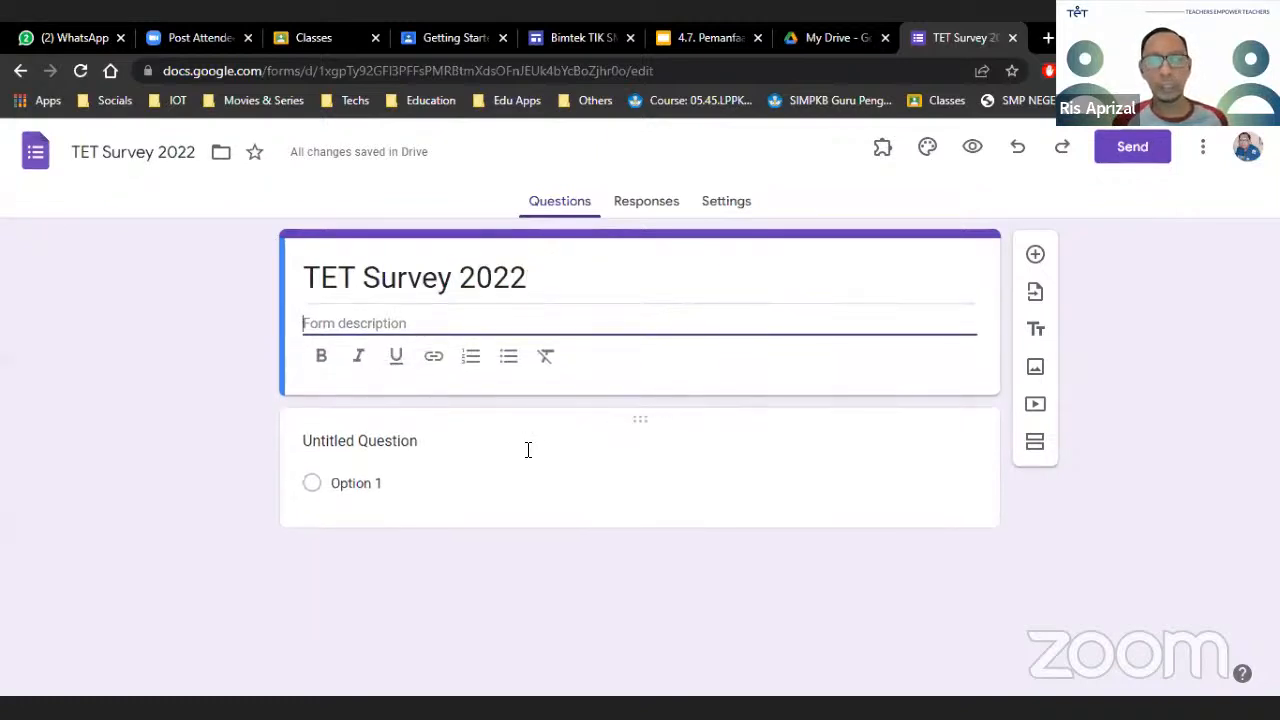
{"action": "type", "text": "Thuris "}
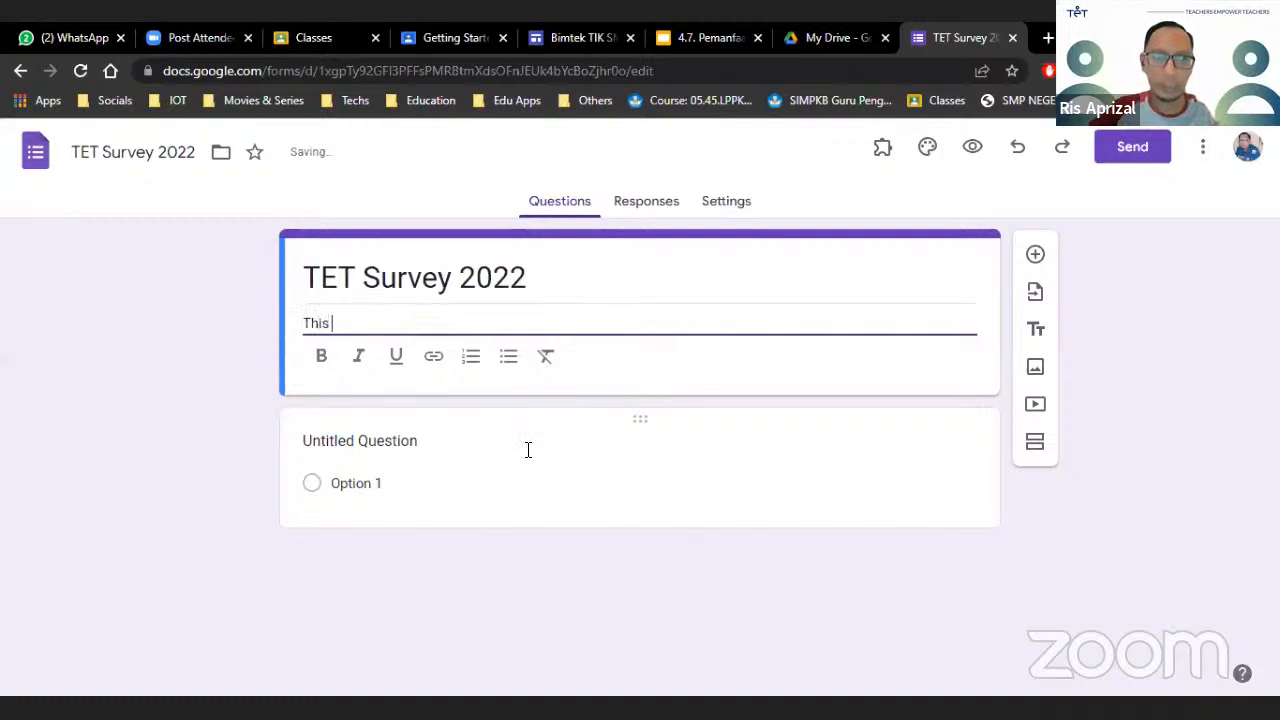
{"action": "type", "text": "is a sruvey"}
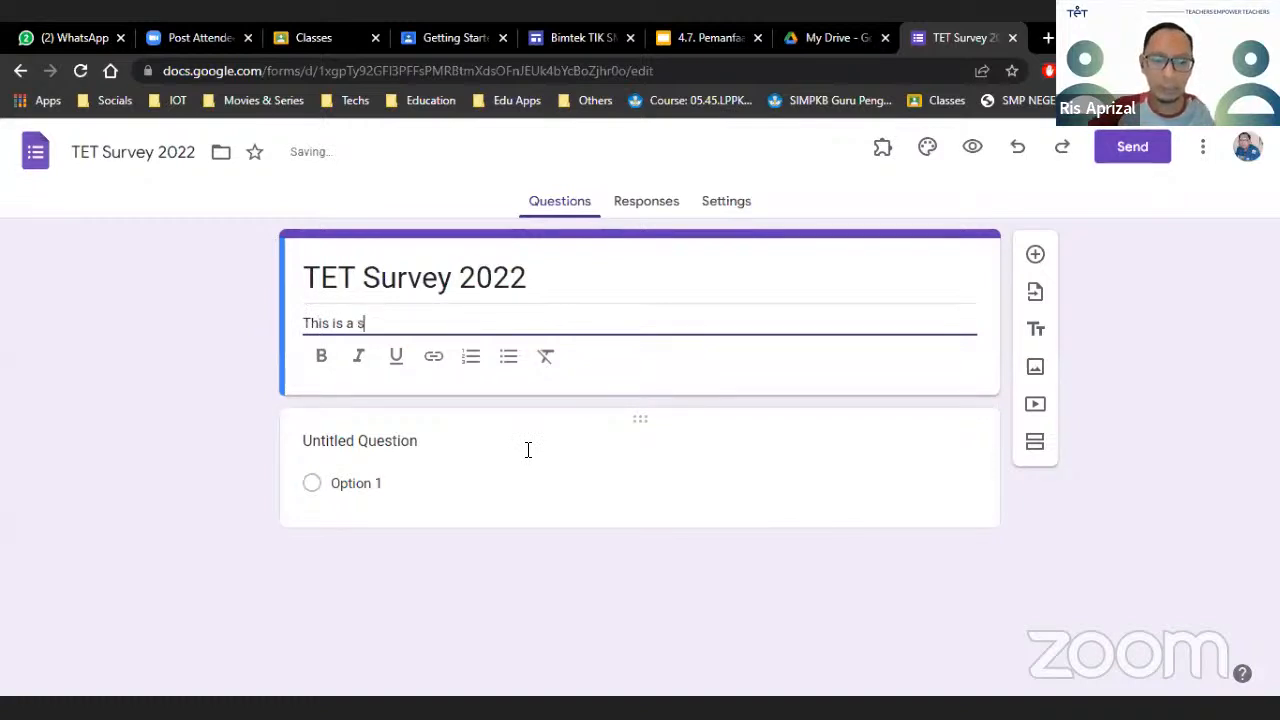
{"action": "key", "text": "BackSpace"}
{"action": "key", "text": "BackSpace"}
{"action": "key", "text": "BackSpace"}
{"action": "key", "text": "BackSpace"}
{"action": "key", "text": "BackSpace"}
{"action": "type", "text": "urvey"}
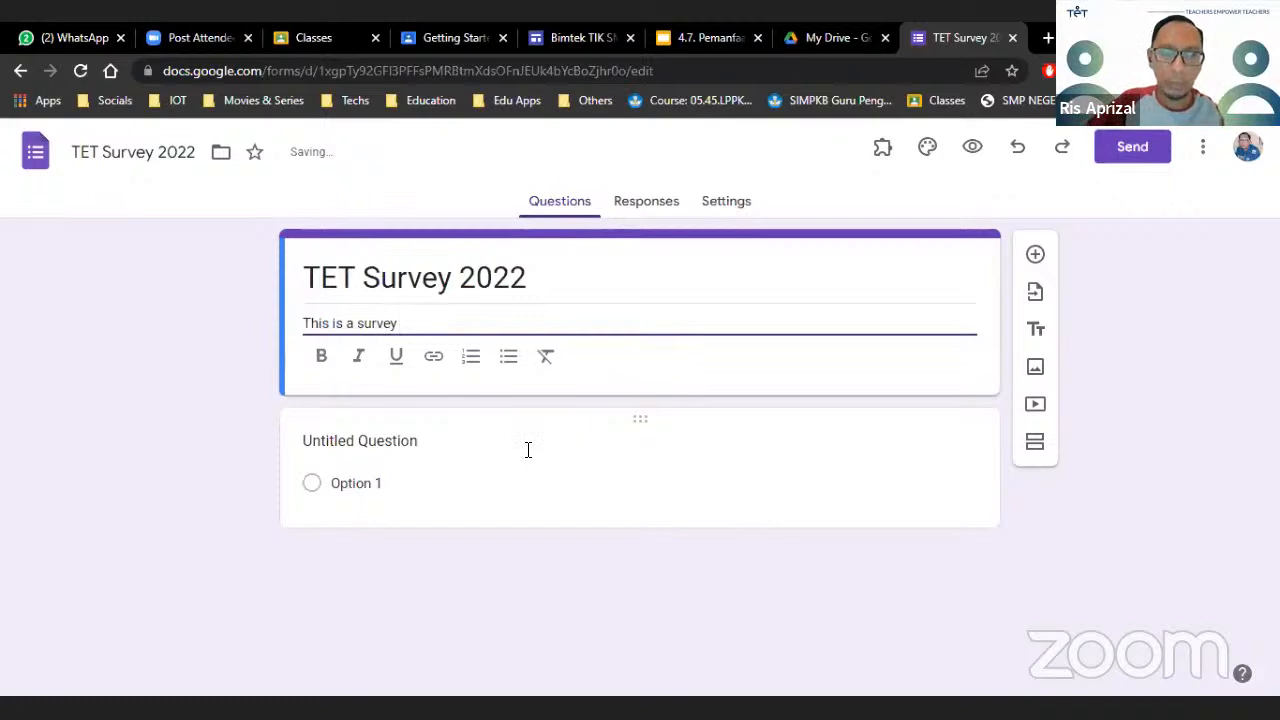
{"action": "type", "text": "fo"}
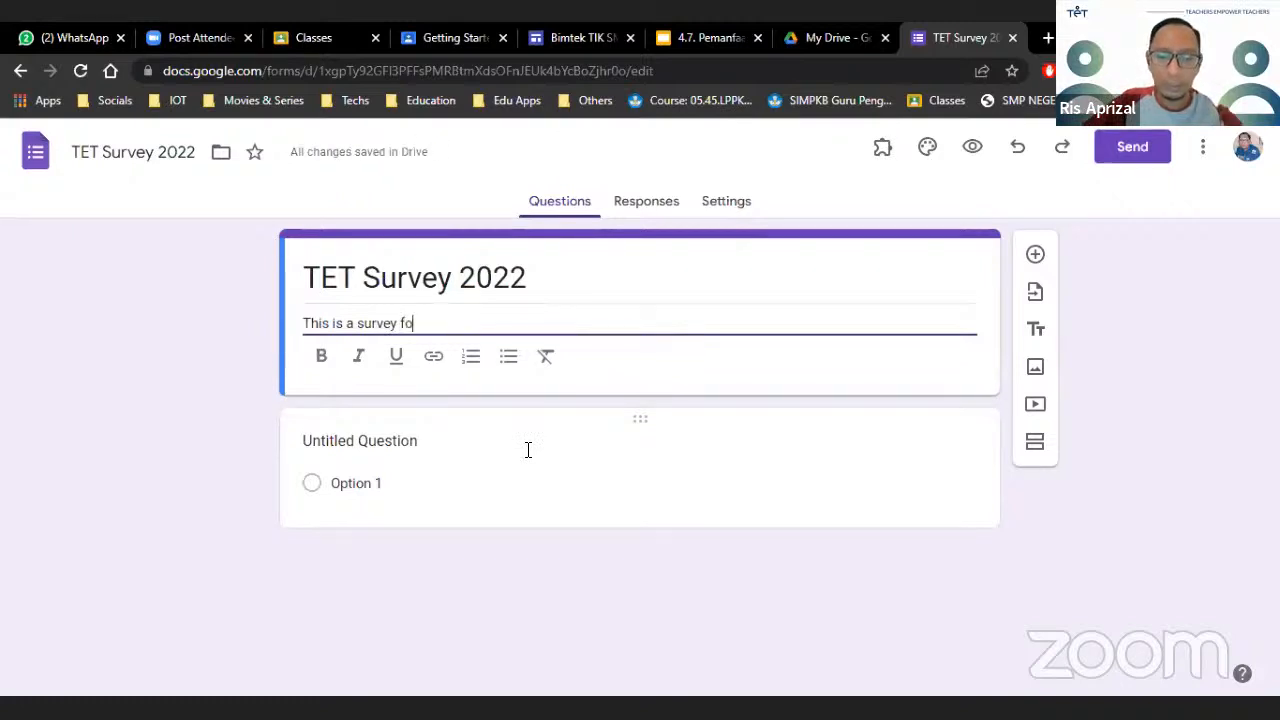
{"action": "type", "text": "r TET"}
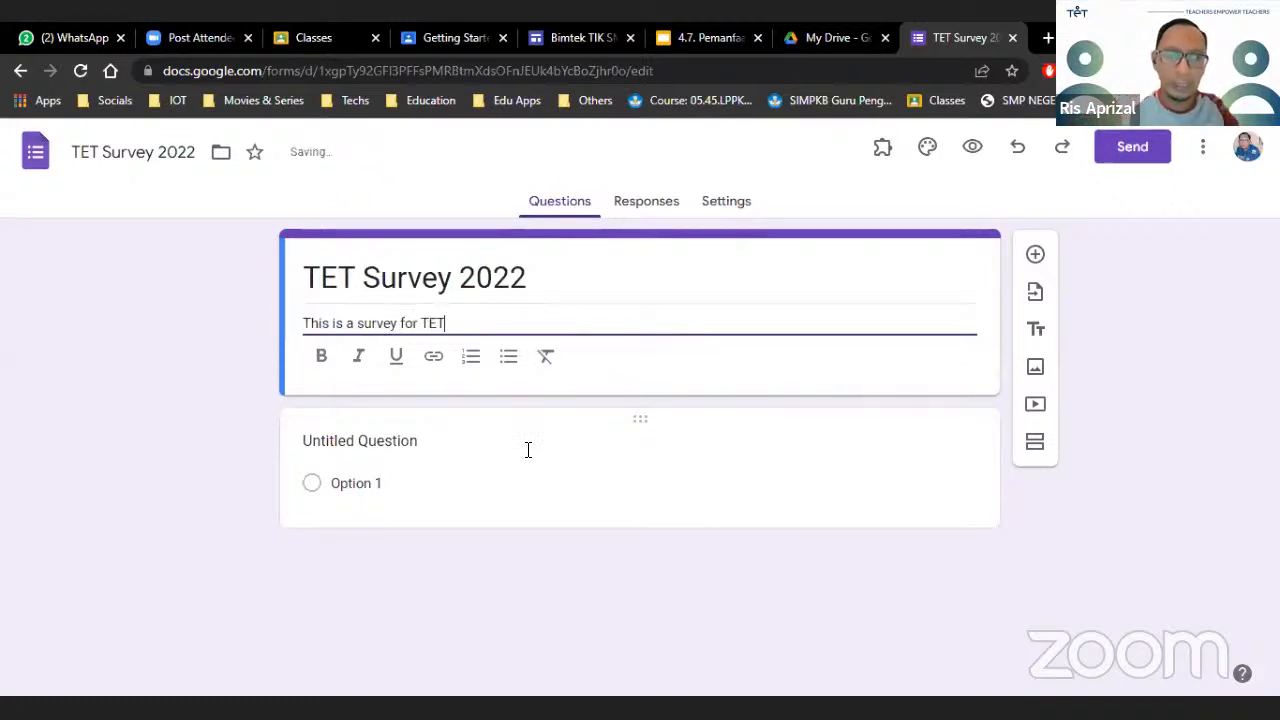
{"action": "type", "text": " particip"}
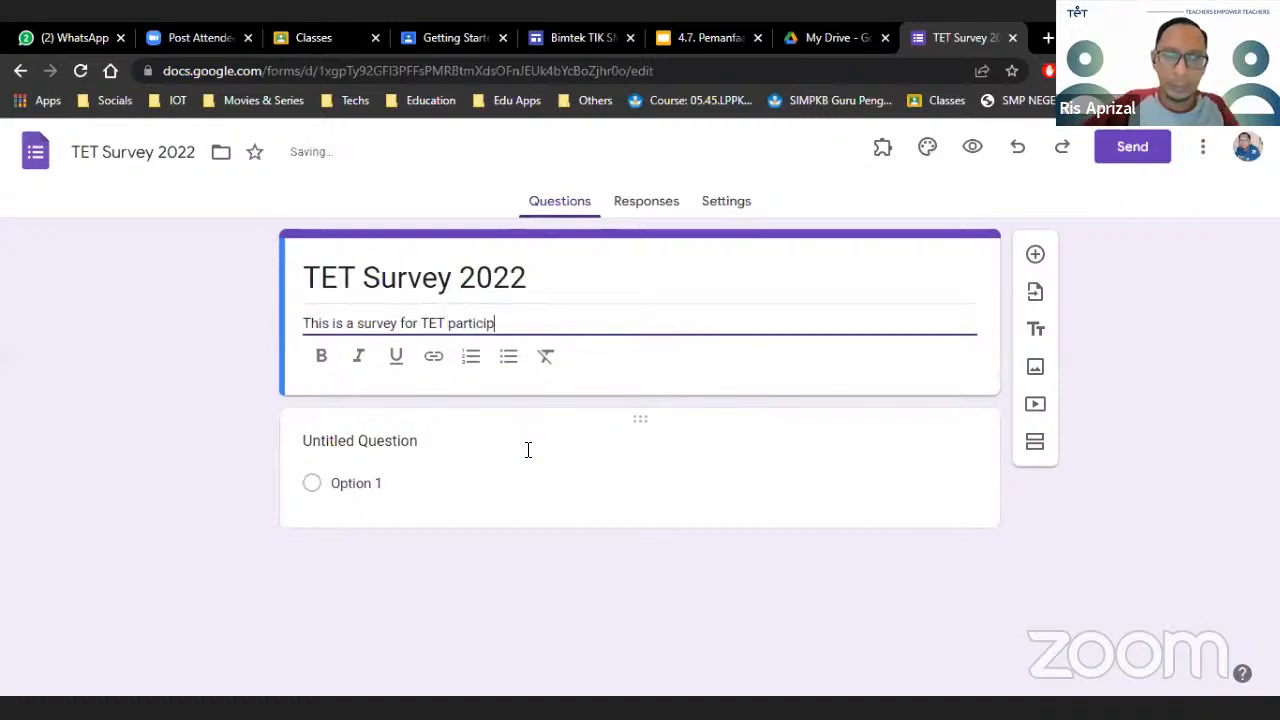
{"action": "type", "text": "ants "}
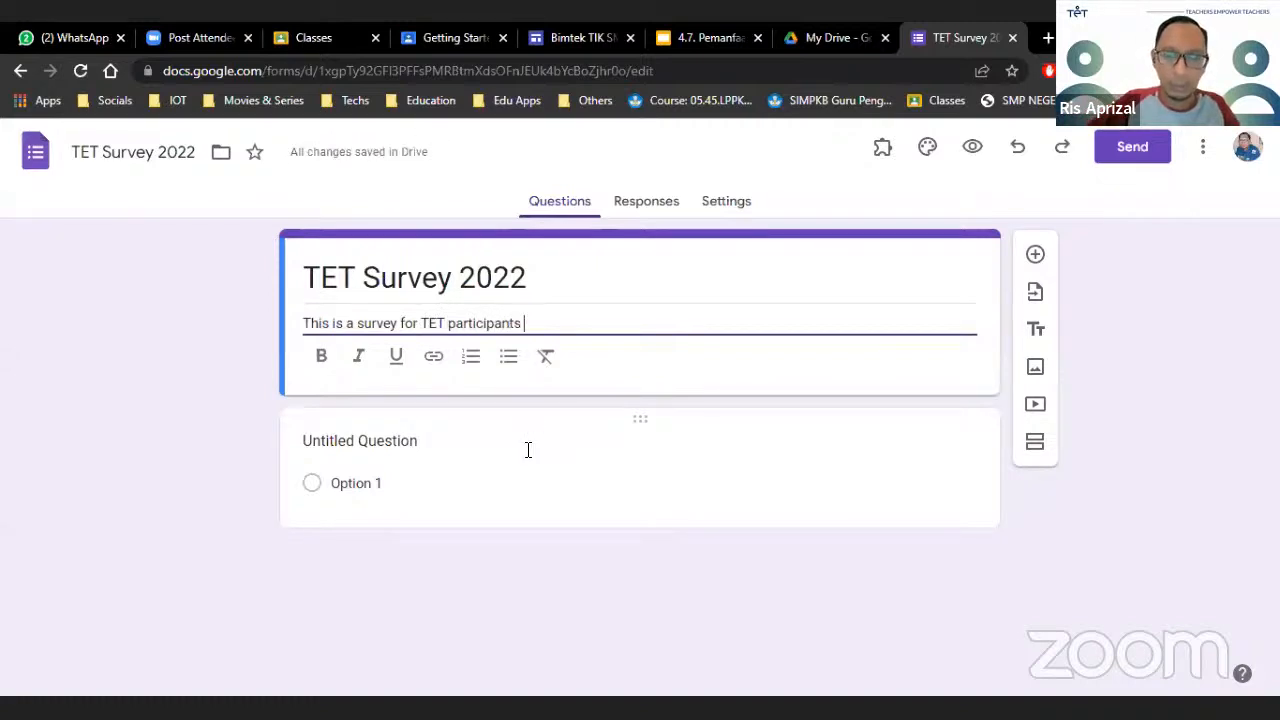
{"action": "type", "text": "of 2022."}
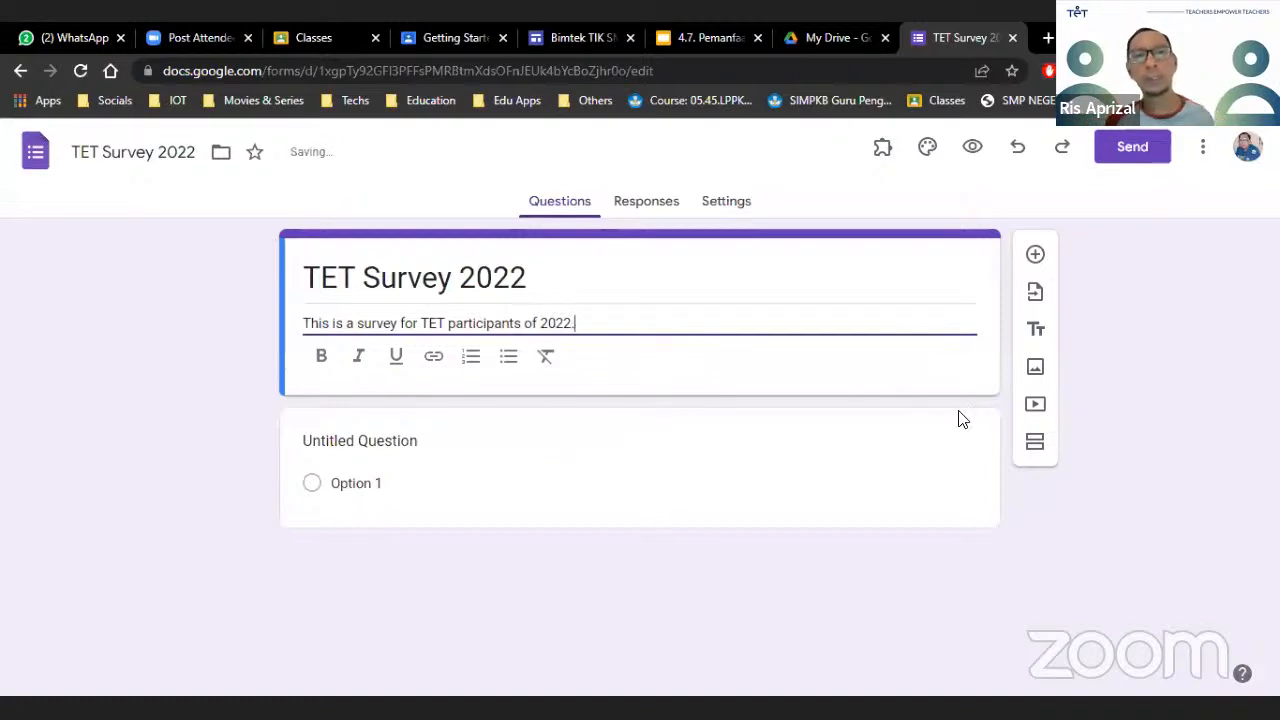
{"action": "left_click", "coordinate": [1148, 449]}
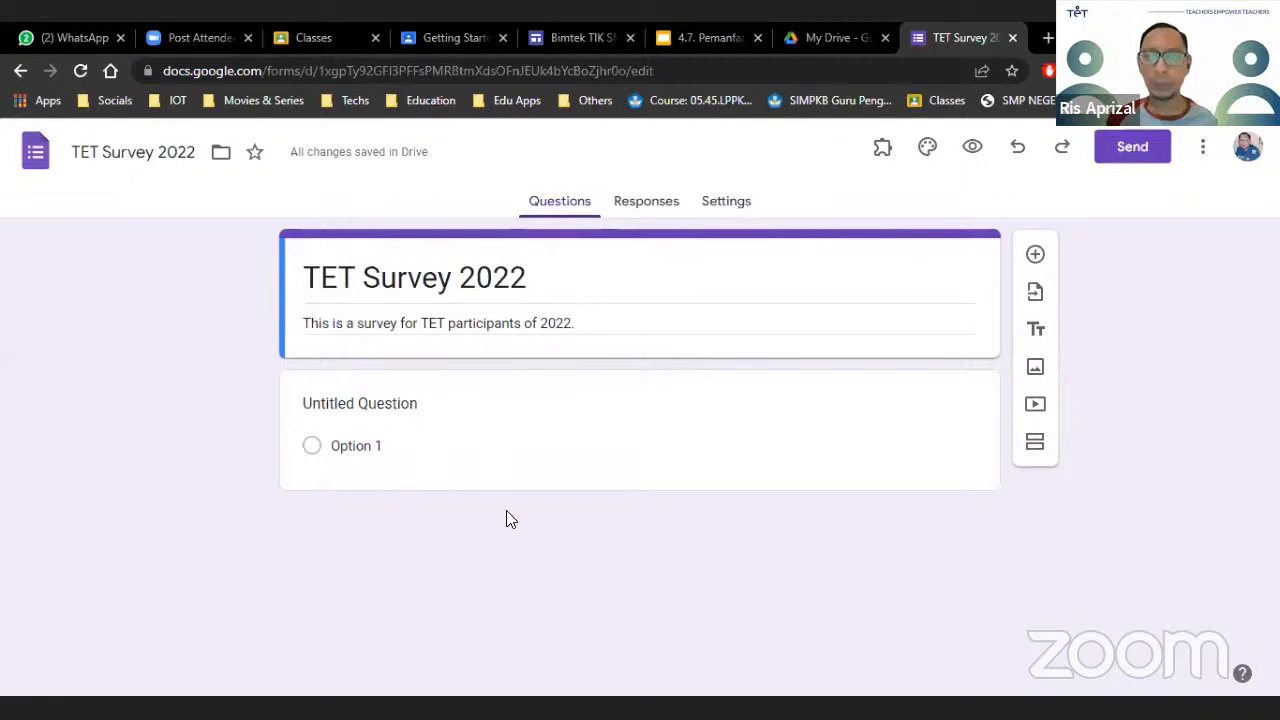
Open the form's settings and look over the quiz, responses, presentation and form defaults sections
{"action": "left_click", "coordinate": [729, 208]}
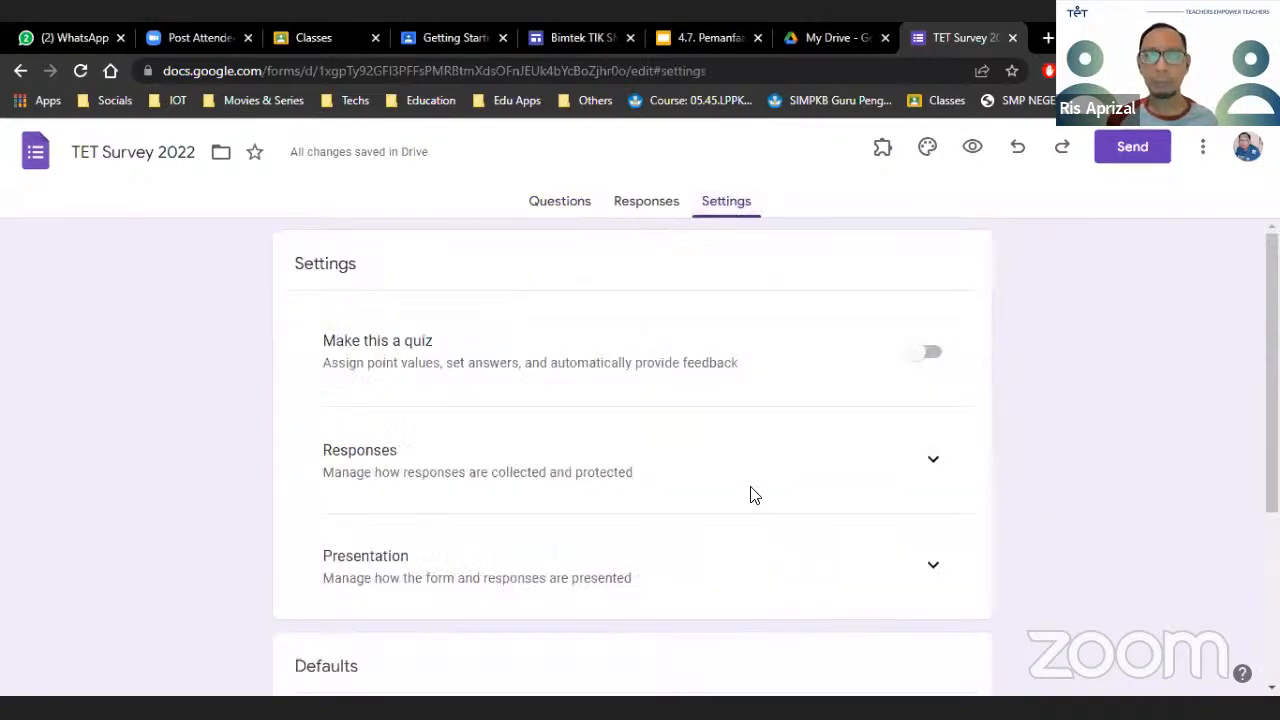
{"action": "scroll", "coordinate": [752, 494], "scroll_direction": "down", "scroll_amount": 3}
{"action": "scroll", "coordinate": [751, 493], "scroll_direction": "up", "scroll_amount": 2}
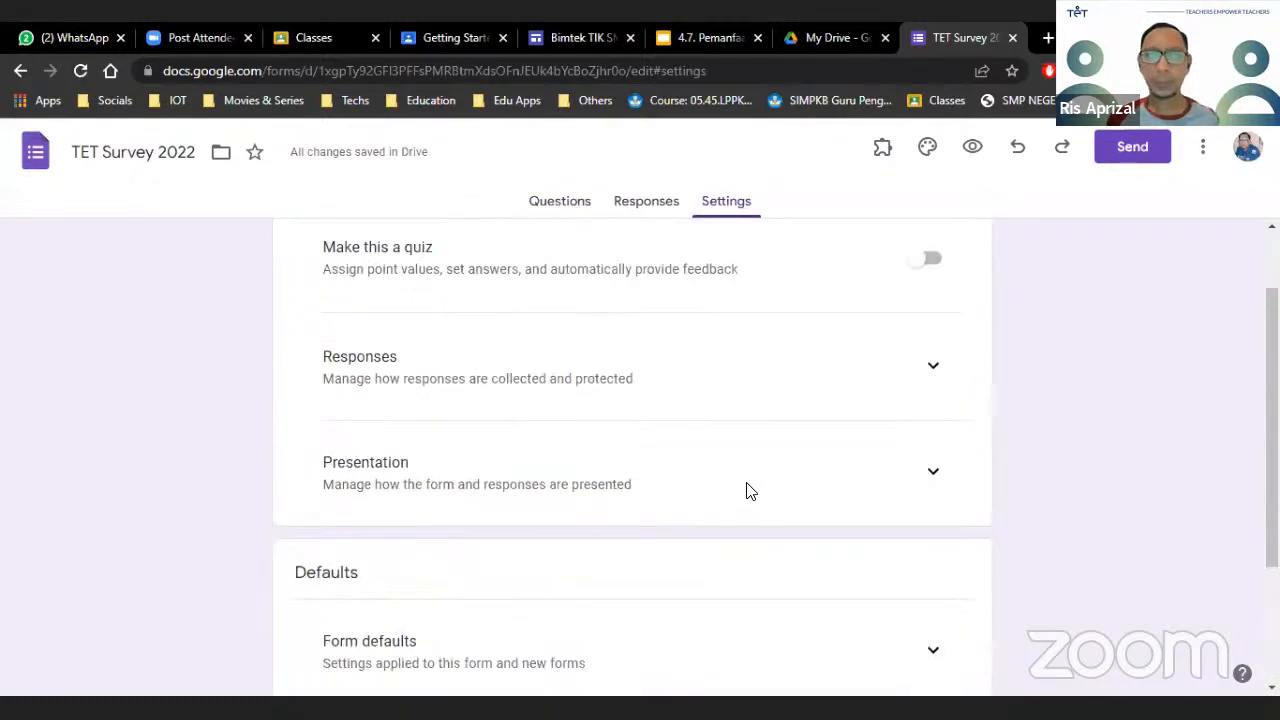
{"action": "scroll", "coordinate": [751, 491], "scroll_direction": "up", "scroll_amount": 1}
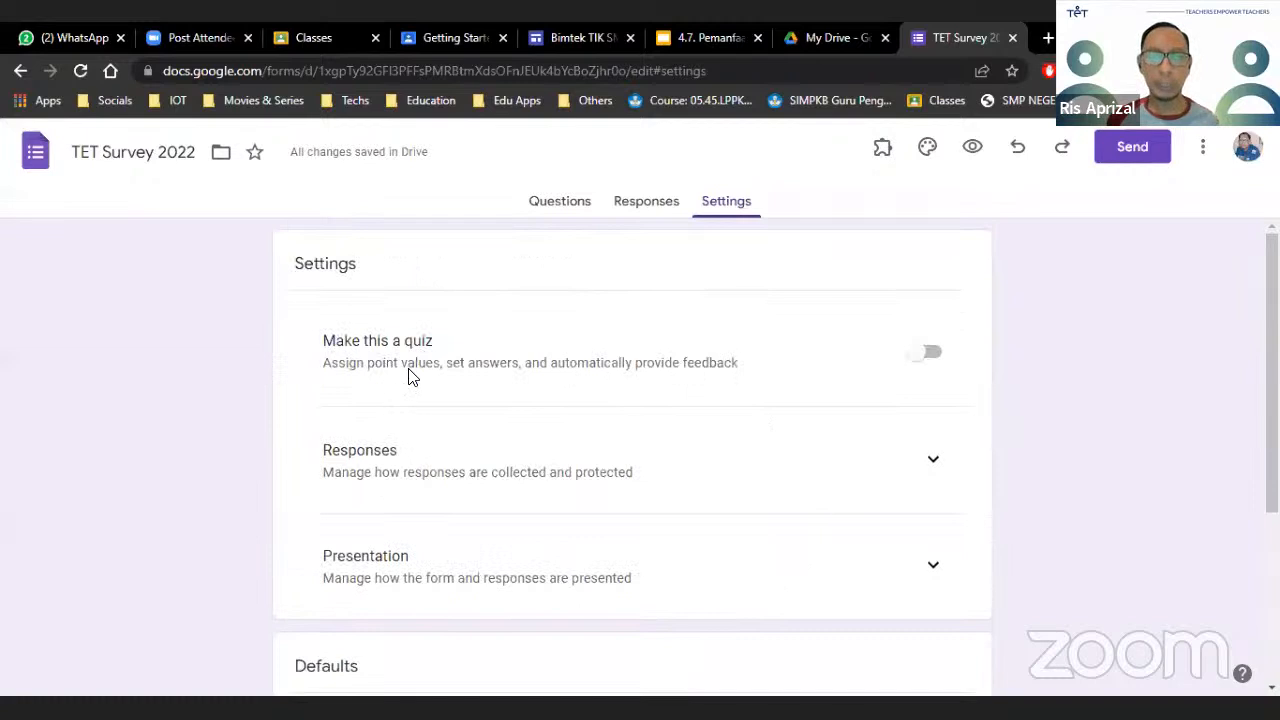
{"action": "scroll", "coordinate": [408, 376], "scroll_direction": "down", "scroll_amount": 1}
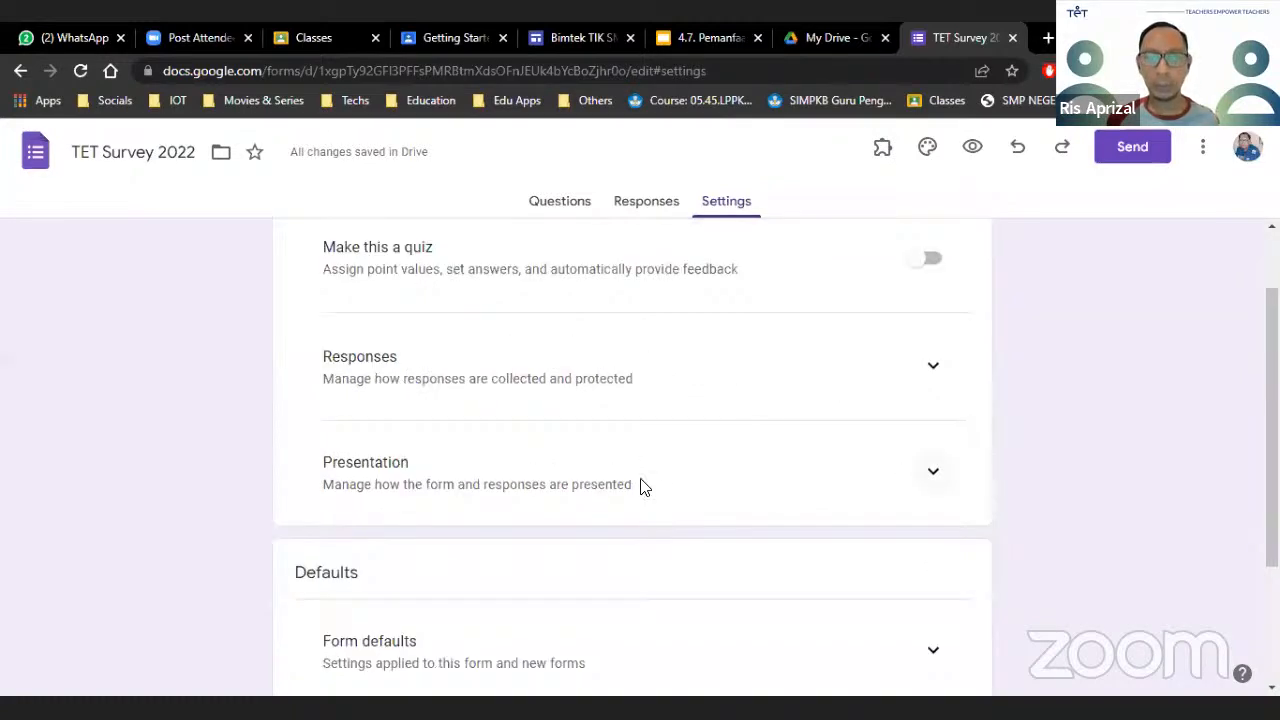
{"action": "scroll", "coordinate": [631, 480], "scroll_direction": "down", "scroll_amount": 2}
{"action": "scroll", "coordinate": [631, 482], "scroll_direction": "up", "scroll_amount": 3}
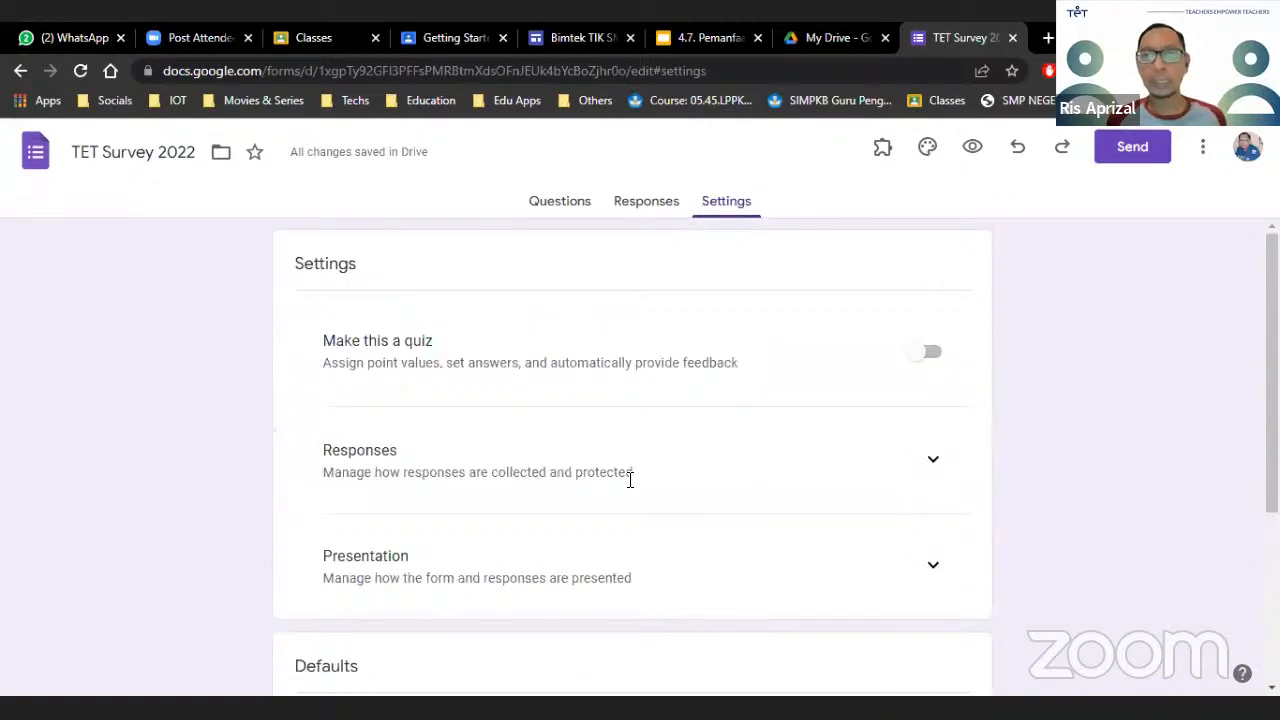
Make the form a quiz and set its grade release to "Later, after manual review"
{"action": "left_click", "coordinate": [925, 358]}
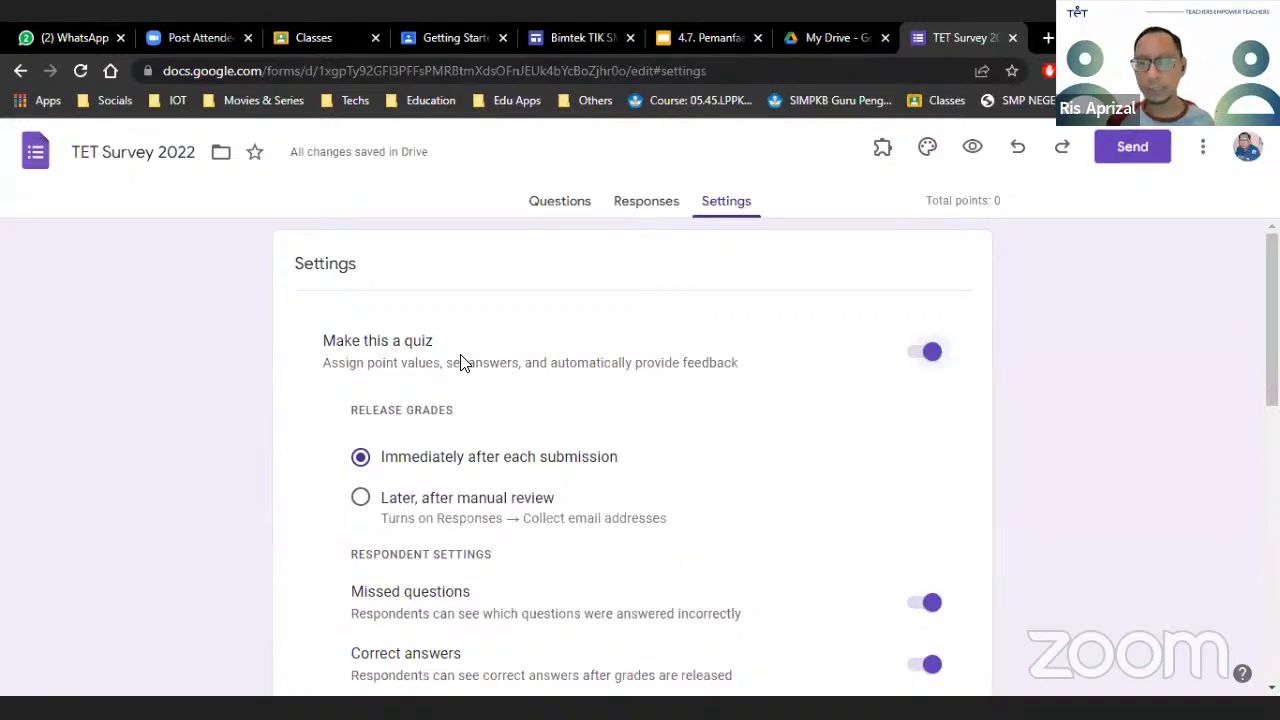
{"action": "scroll", "coordinate": [460, 363], "scroll_direction": "down", "scroll_amount": 1}
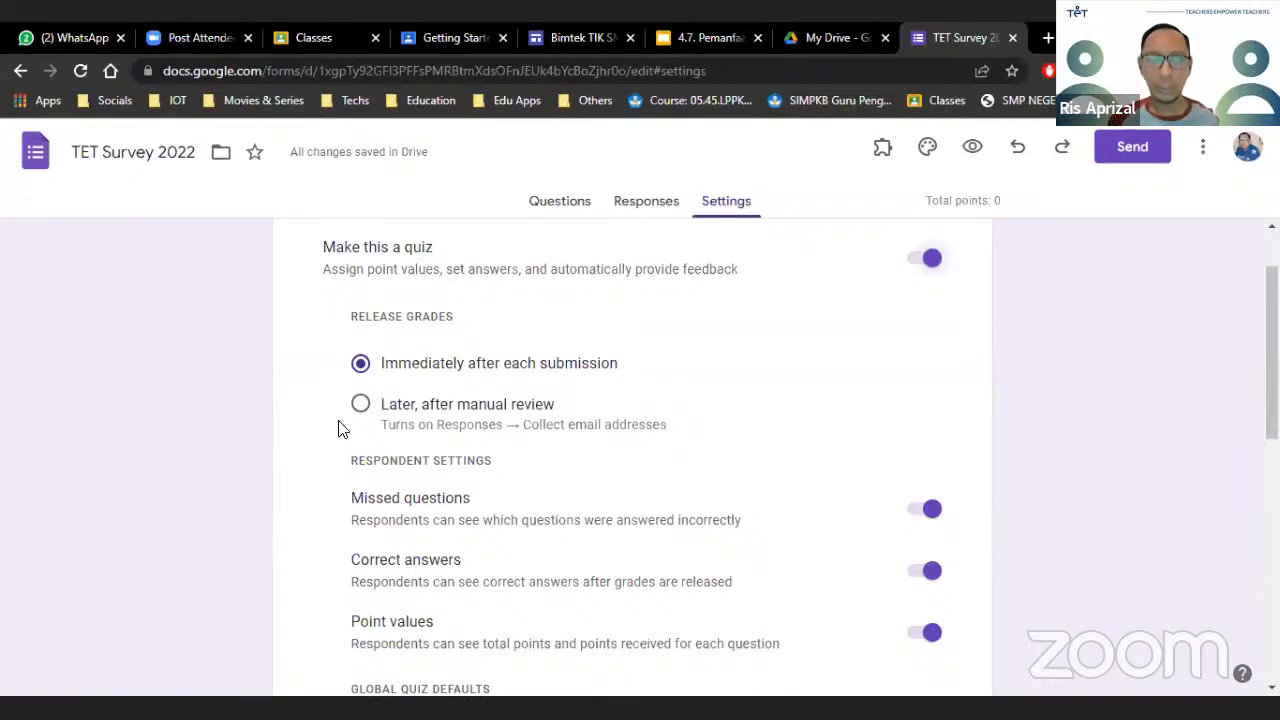
{"action": "left_click", "coordinate": [359, 404]}
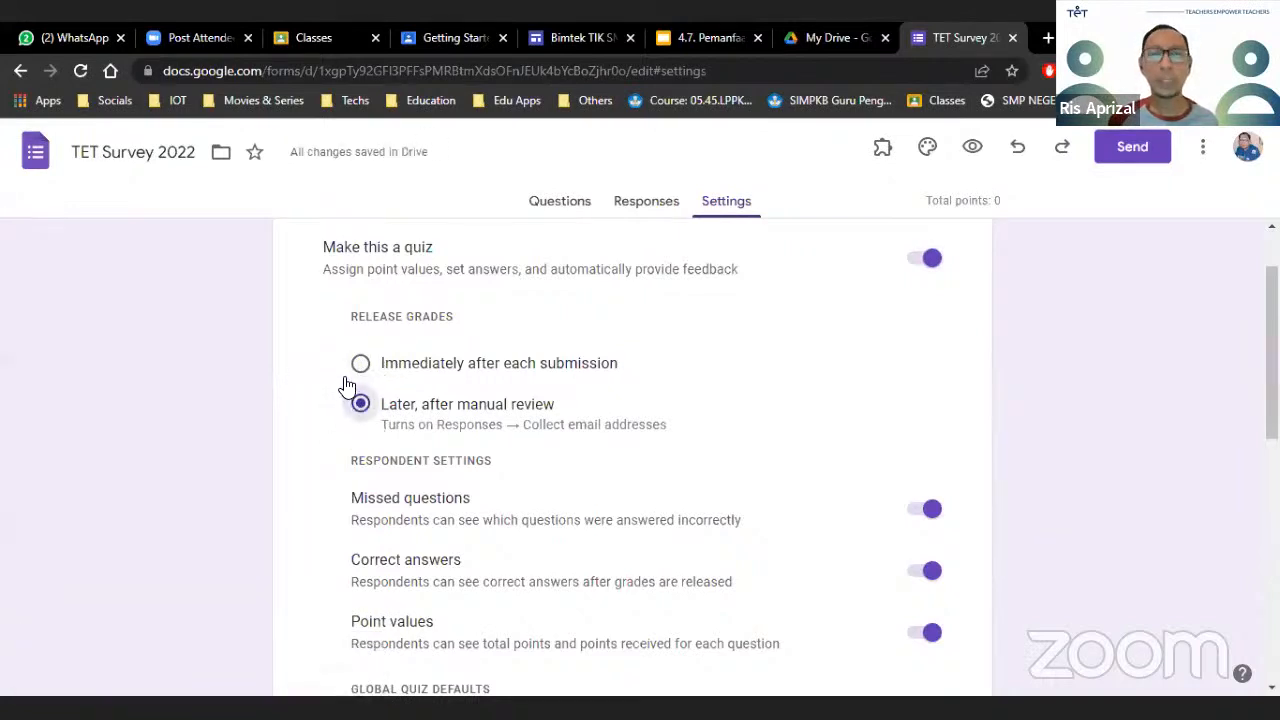
{"action": "left_click", "coordinate": [361, 366]}
{"action": "left_click", "coordinate": [360, 404]}
{"action": "left_click", "coordinate": [361, 366]}
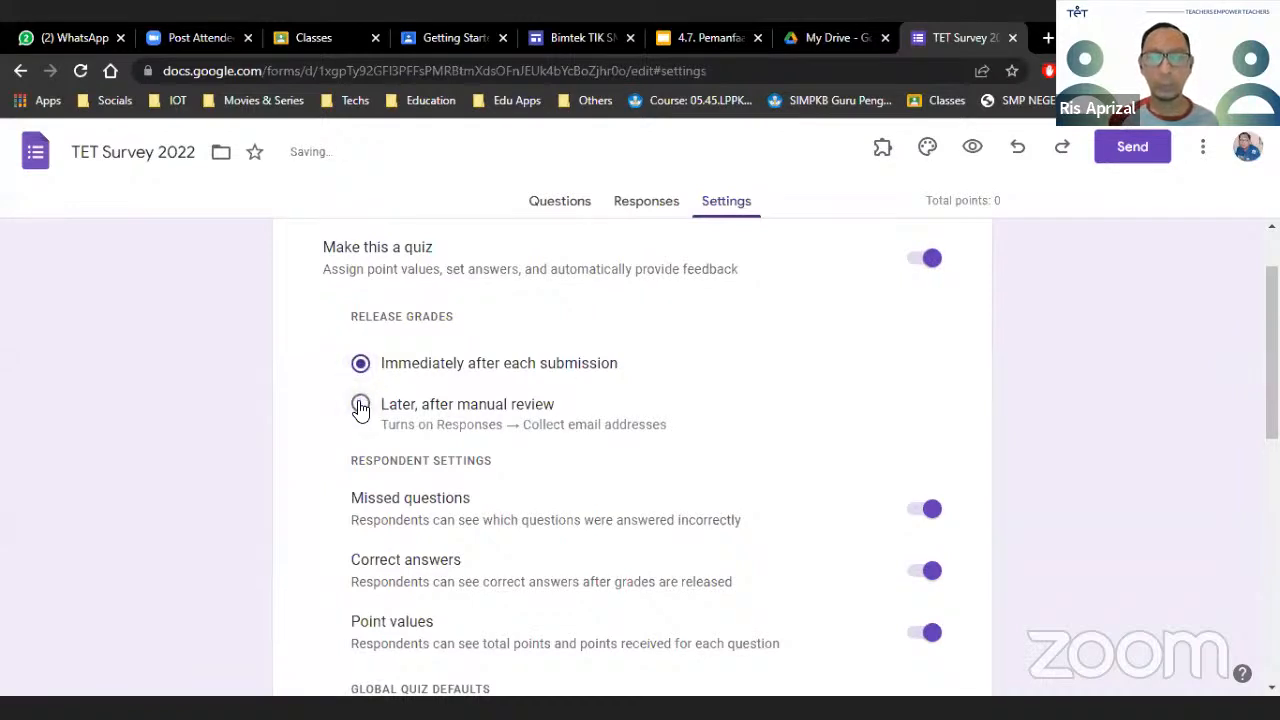
{"action": "left_click", "coordinate": [360, 406]}
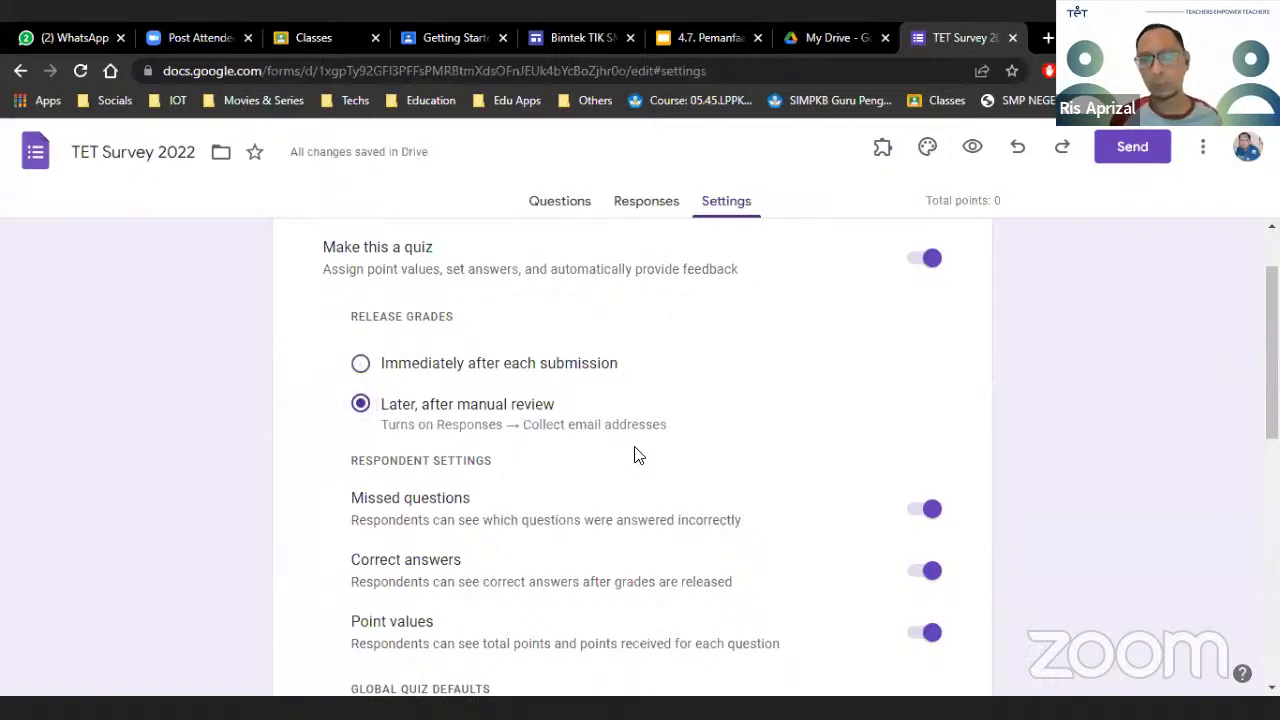
Try a default question point value of 2 in the global quiz defaults, and reset it to 0
{"action": "scroll", "coordinate": [634, 451], "scroll_direction": "down", "scroll_amount": 1}
{"action": "scroll", "coordinate": [634, 449], "scroll_direction": "down", "scroll_amount": 1}
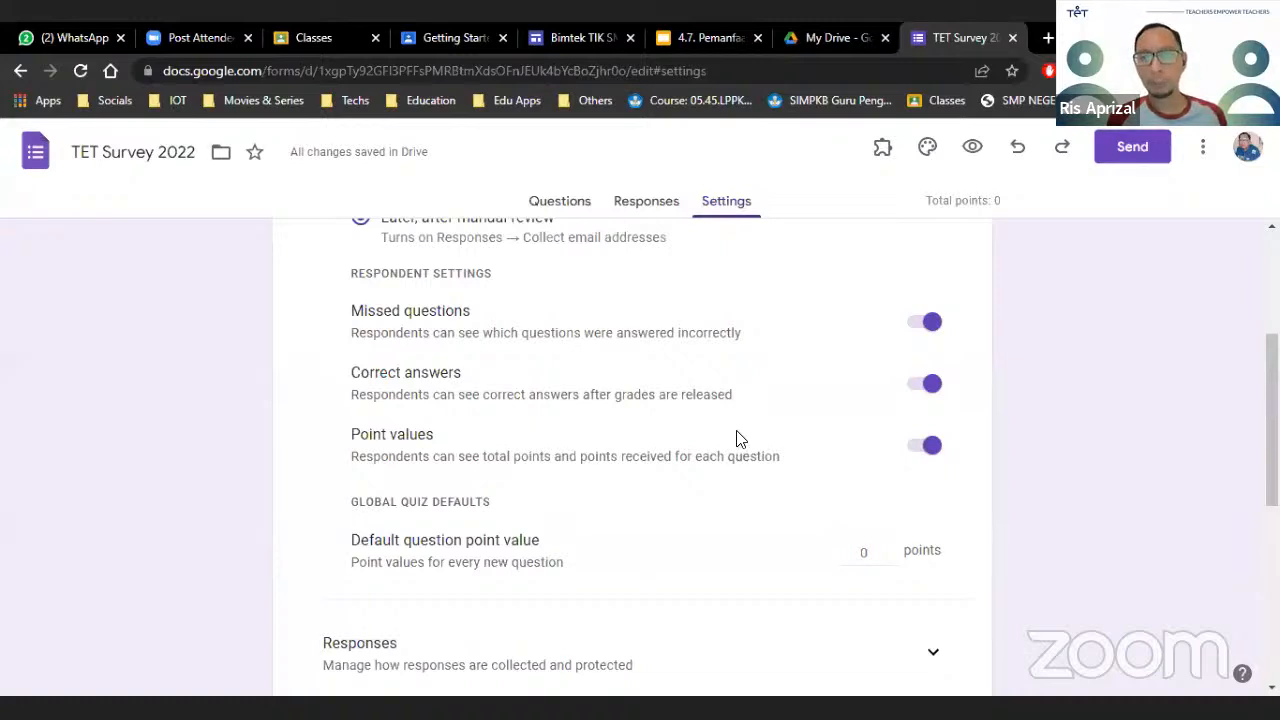
{"action": "scroll", "coordinate": [1078, 433], "scroll_direction": "down", "scroll_amount": 1}
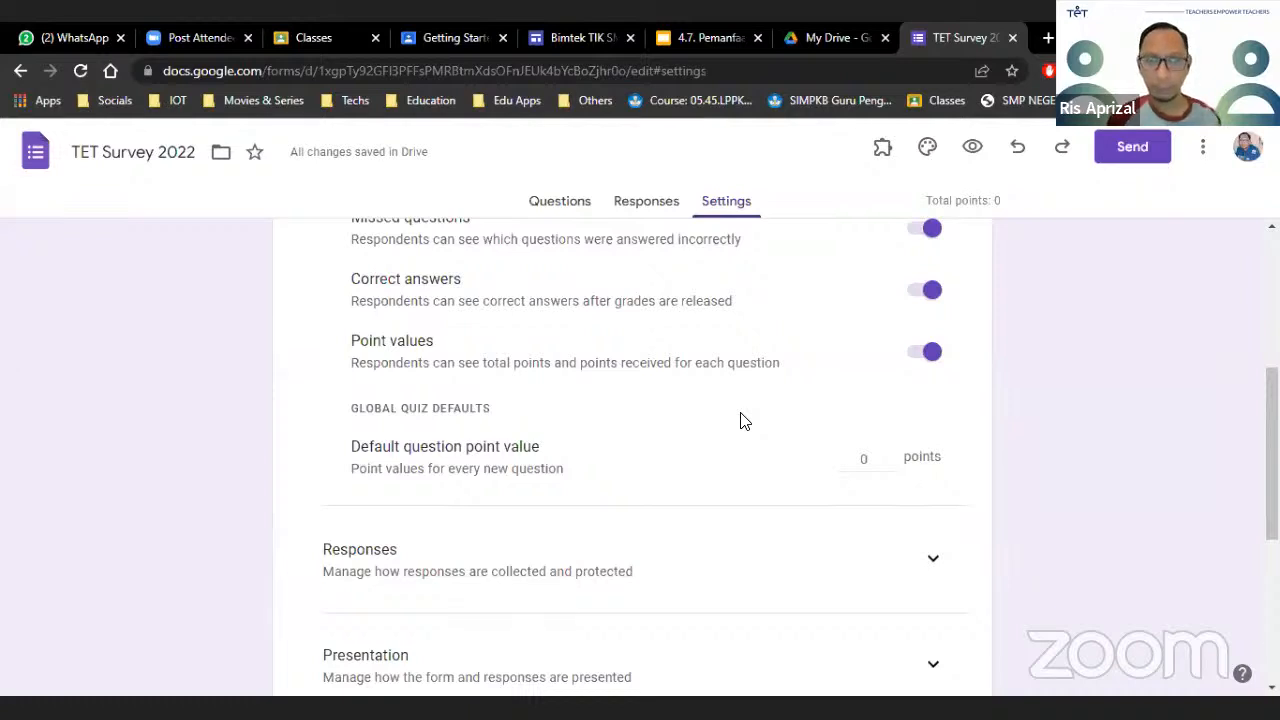
{"action": "scroll", "coordinate": [741, 420], "scroll_direction": "down", "scroll_amount": 1}
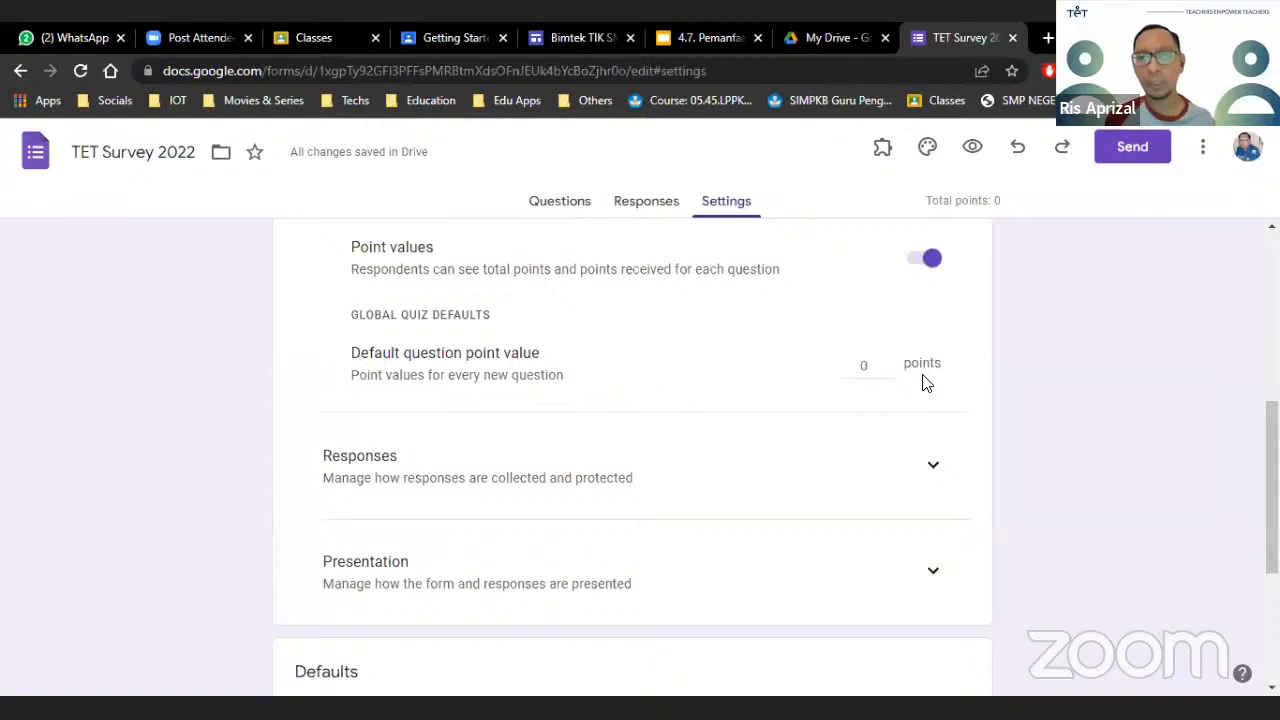
{"action": "double_click", "coordinate": [866, 366]}
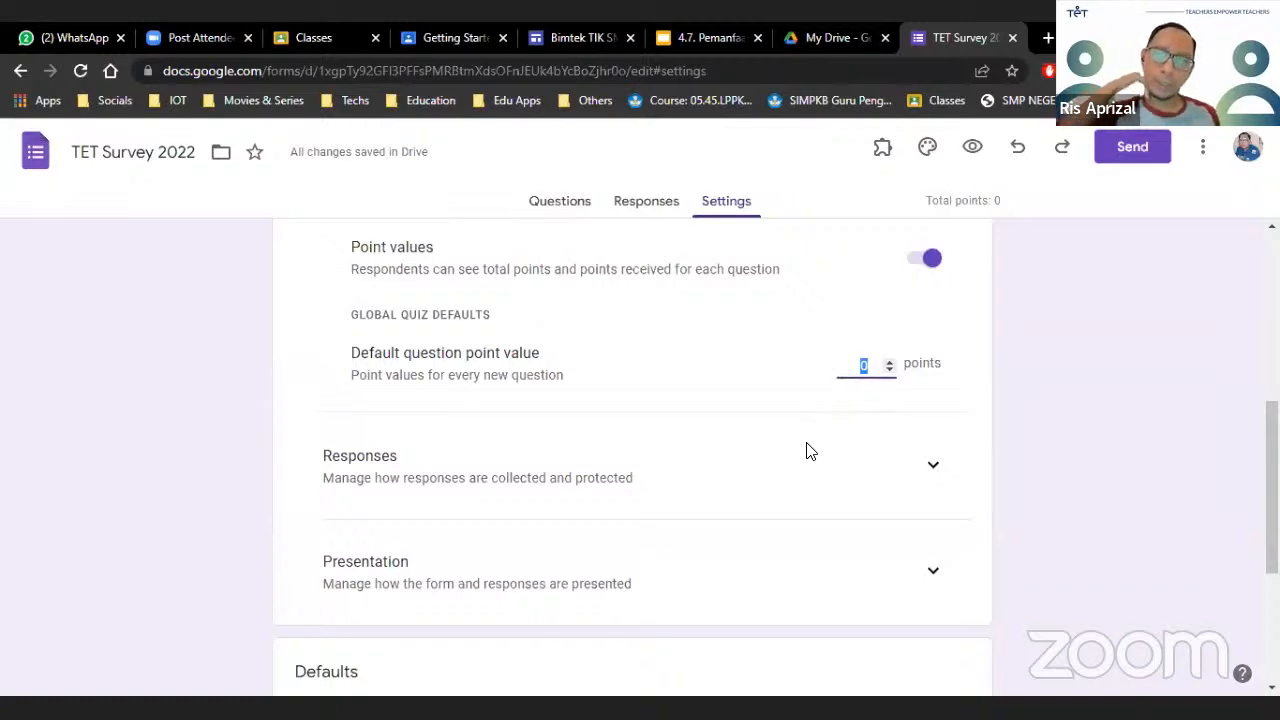
{"action": "type", "text": "2"}
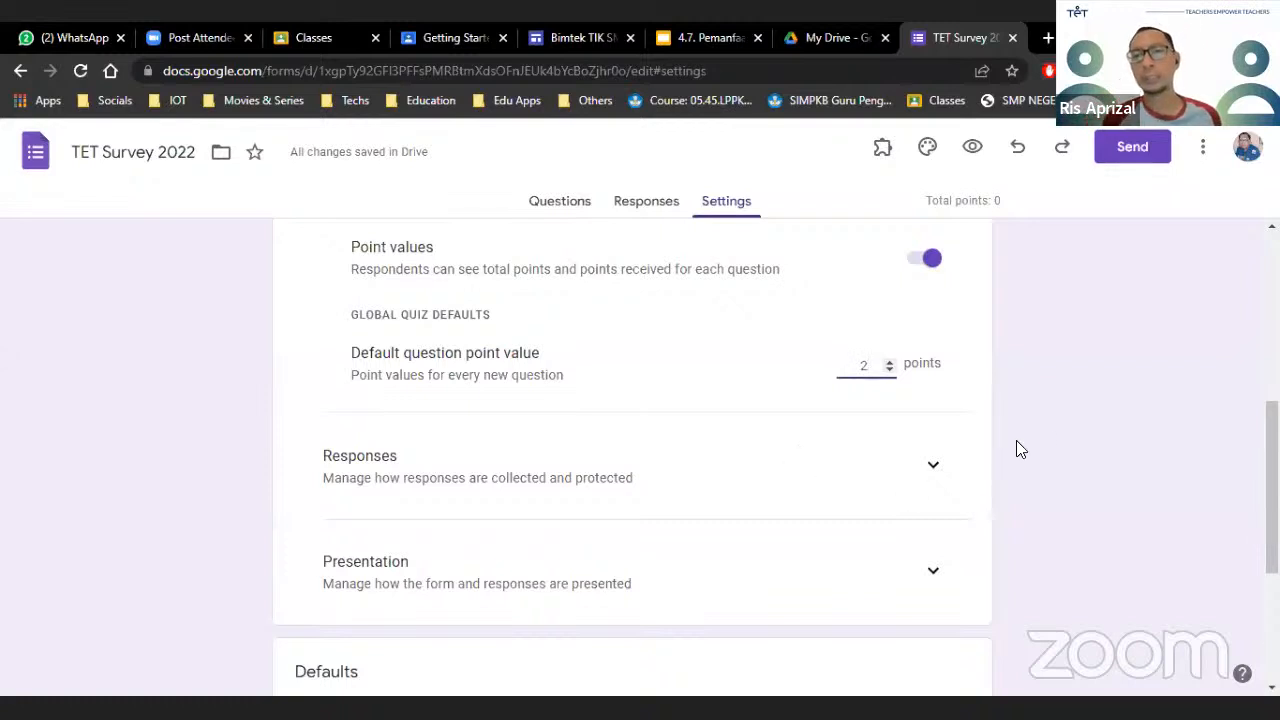
{"action": "key", "text": "BackSpace"}
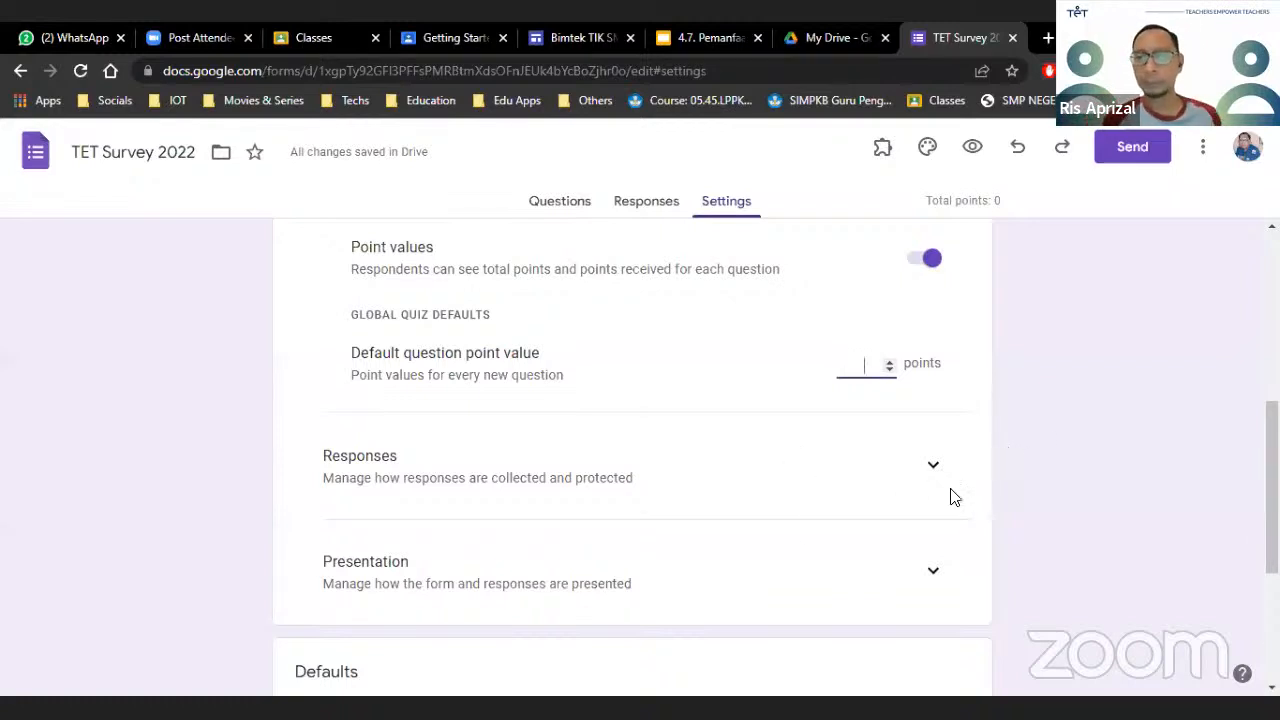
{"action": "left_click", "coordinate": [1080, 438]}
{"action": "left_click", "coordinate": [890, 383]}
{"action": "left_click", "coordinate": [890, 383]}
{"action": "left_click", "coordinate": [1134, 453]}
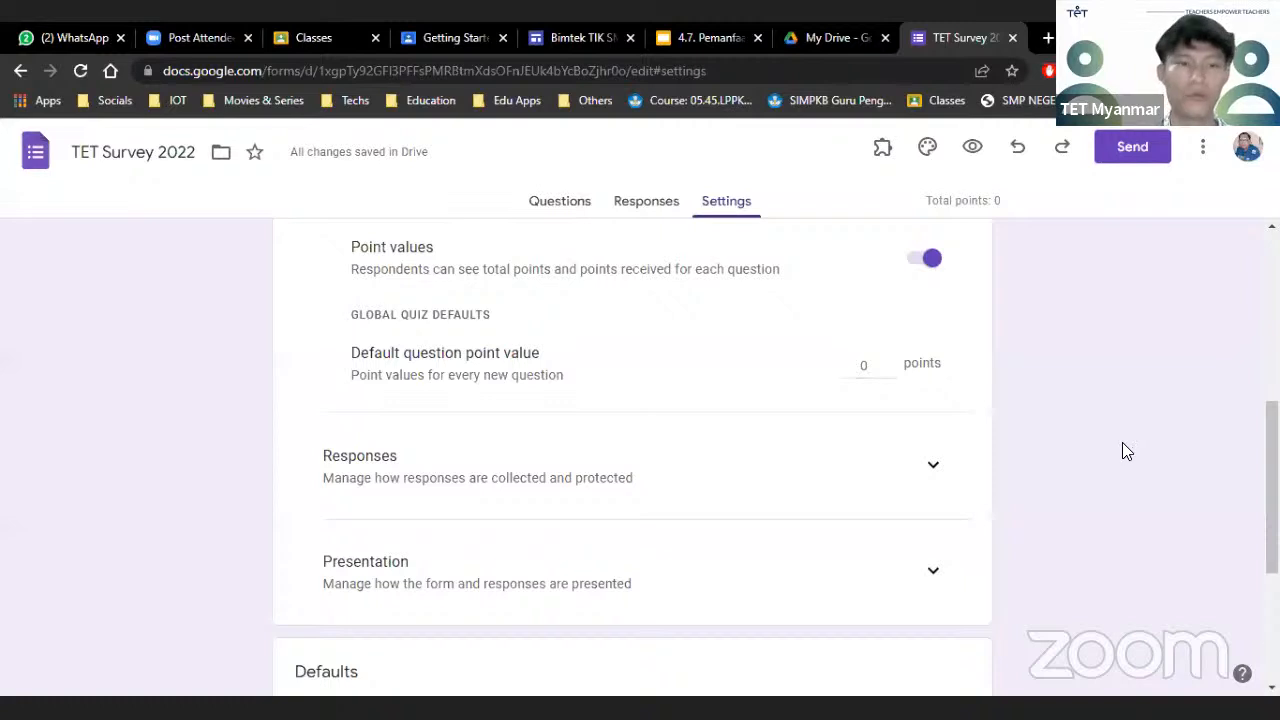
{"action": "scroll", "coordinate": [1122, 442], "scroll_direction": "up", "scroll_amount": 1}
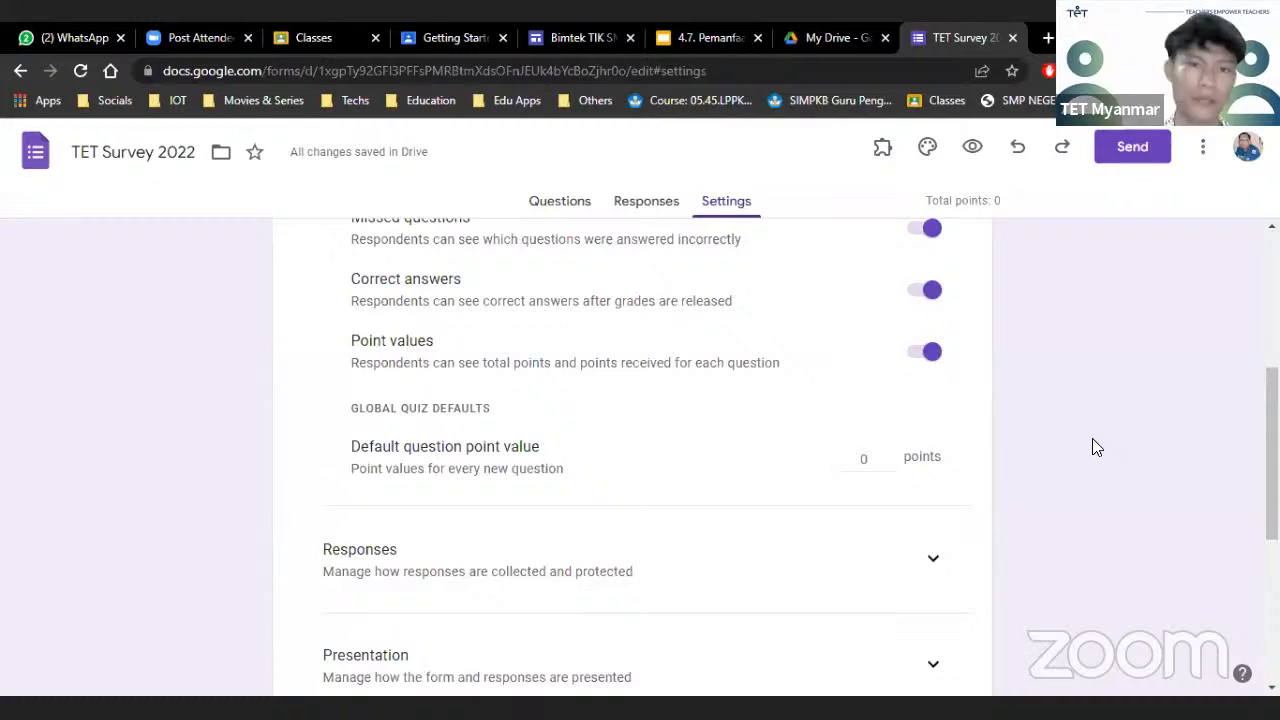
{"action": "scroll", "coordinate": [1065, 442], "scroll_direction": "up", "scroll_amount": 1}
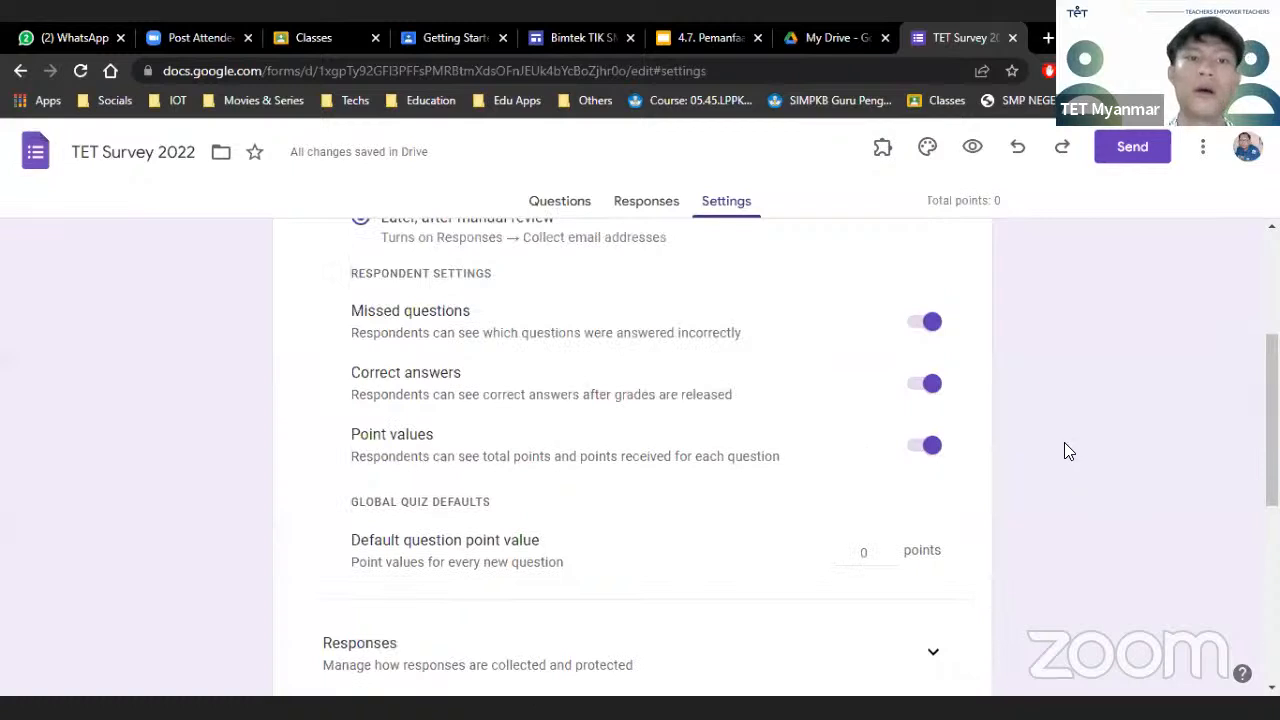
{"action": "scroll", "coordinate": [1064, 442], "scroll_direction": "down", "scroll_amount": 3}
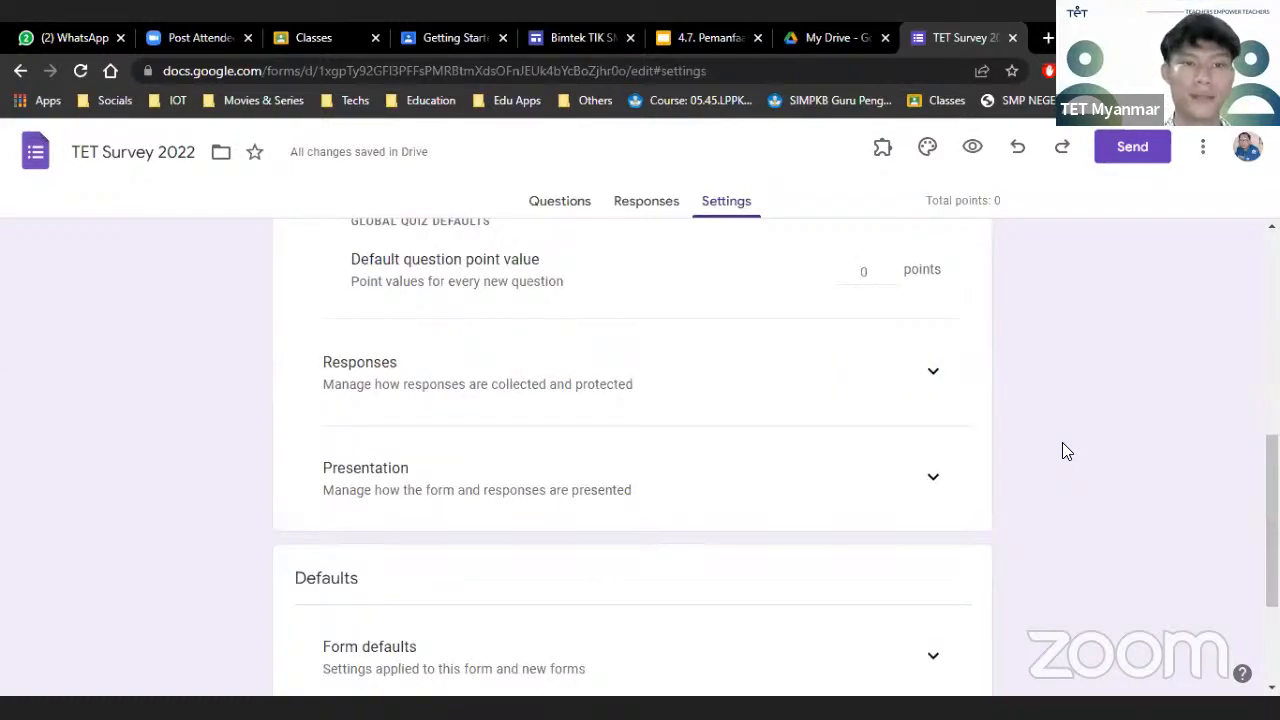
{"action": "scroll", "coordinate": [1063, 445], "scroll_direction": "up", "scroll_amount": 2}
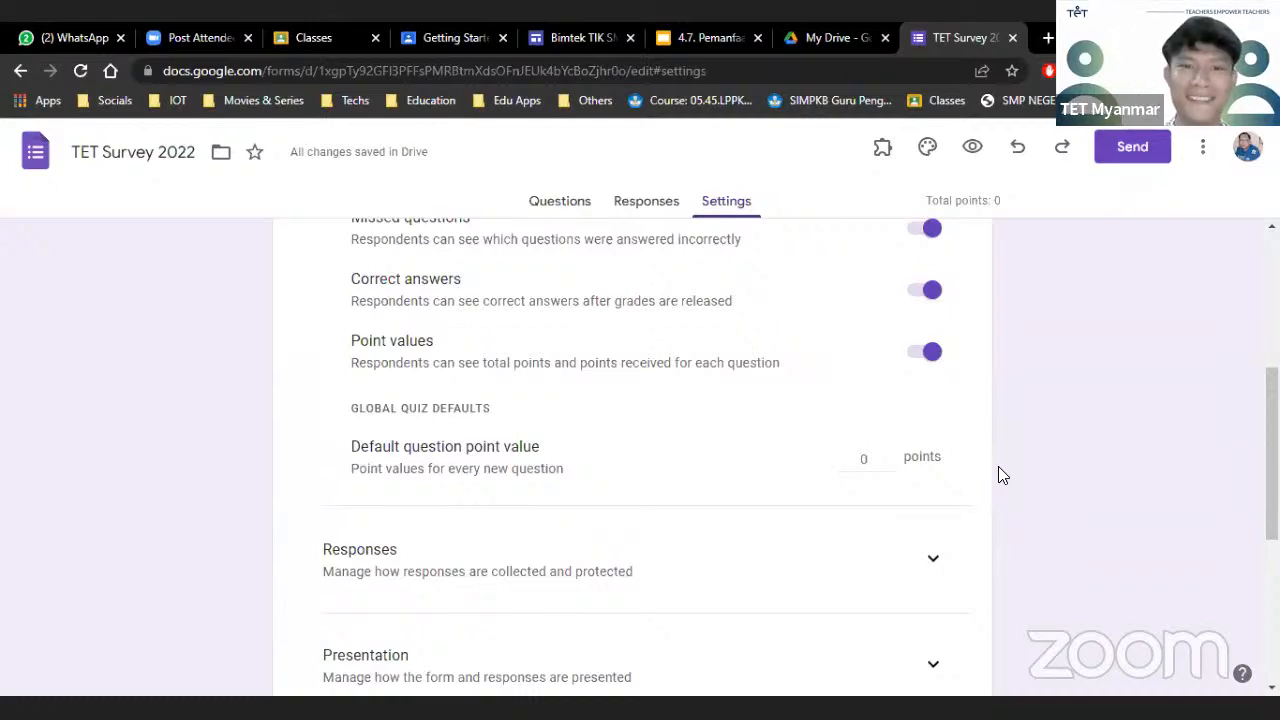
{"action": "scroll", "coordinate": [998, 475], "scroll_direction": "down", "scroll_amount": 1}
{"action": "scroll", "coordinate": [998, 466], "scroll_direction": "up", "scroll_amount": 2}
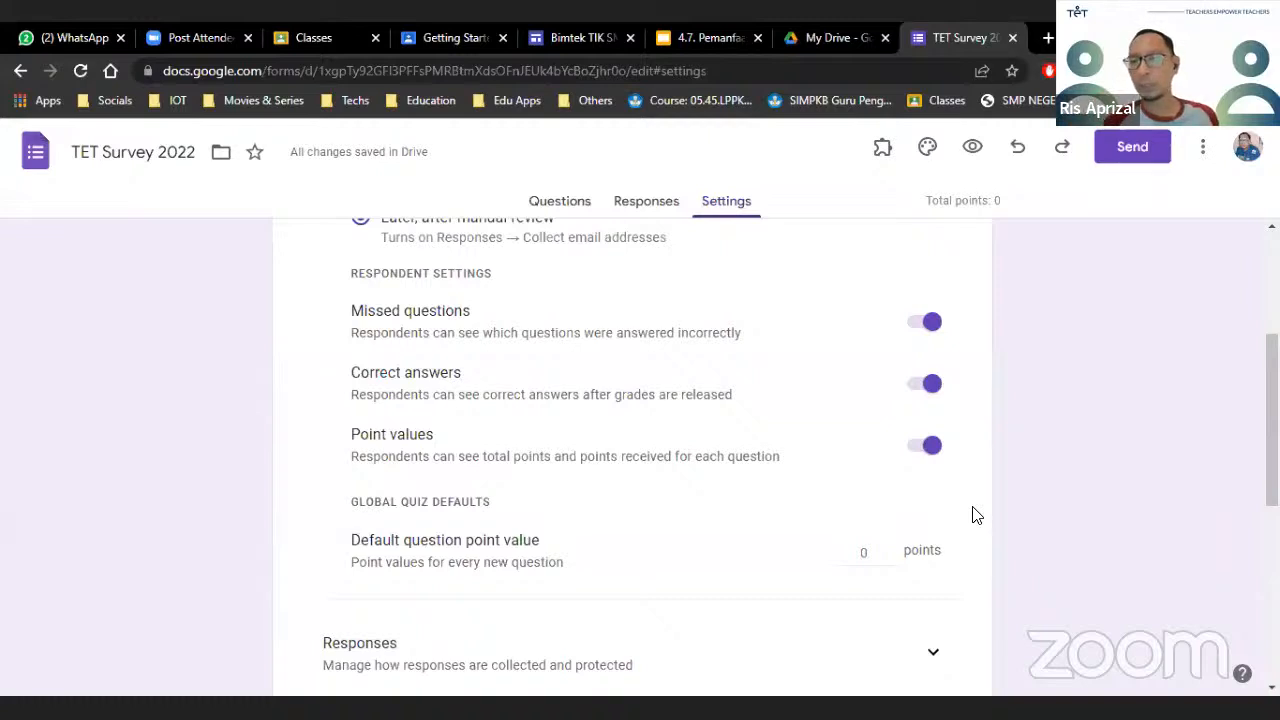
{"action": "scroll", "coordinate": [965, 505], "scroll_direction": "down", "scroll_amount": 3}
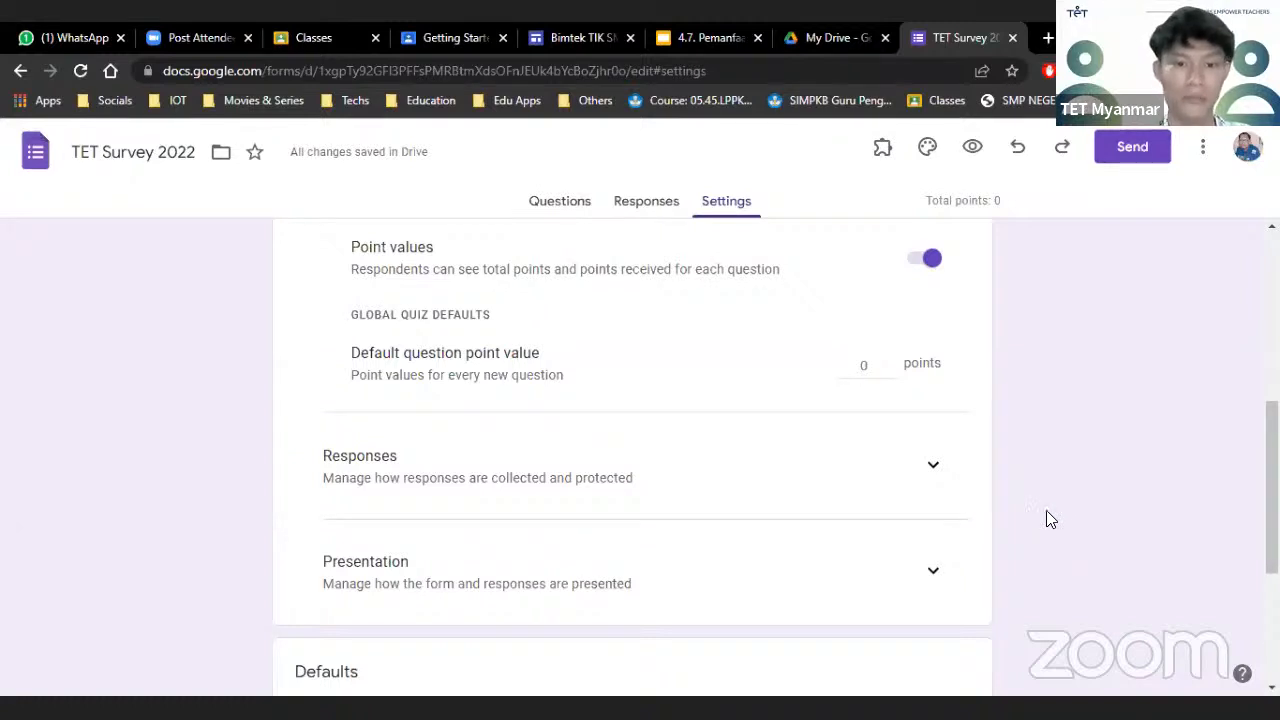
Look over the form defaults and question defaults sections of the form's settings
{"action": "scroll", "coordinate": [983, 569], "scroll_direction": "up", "scroll_amount": 1}
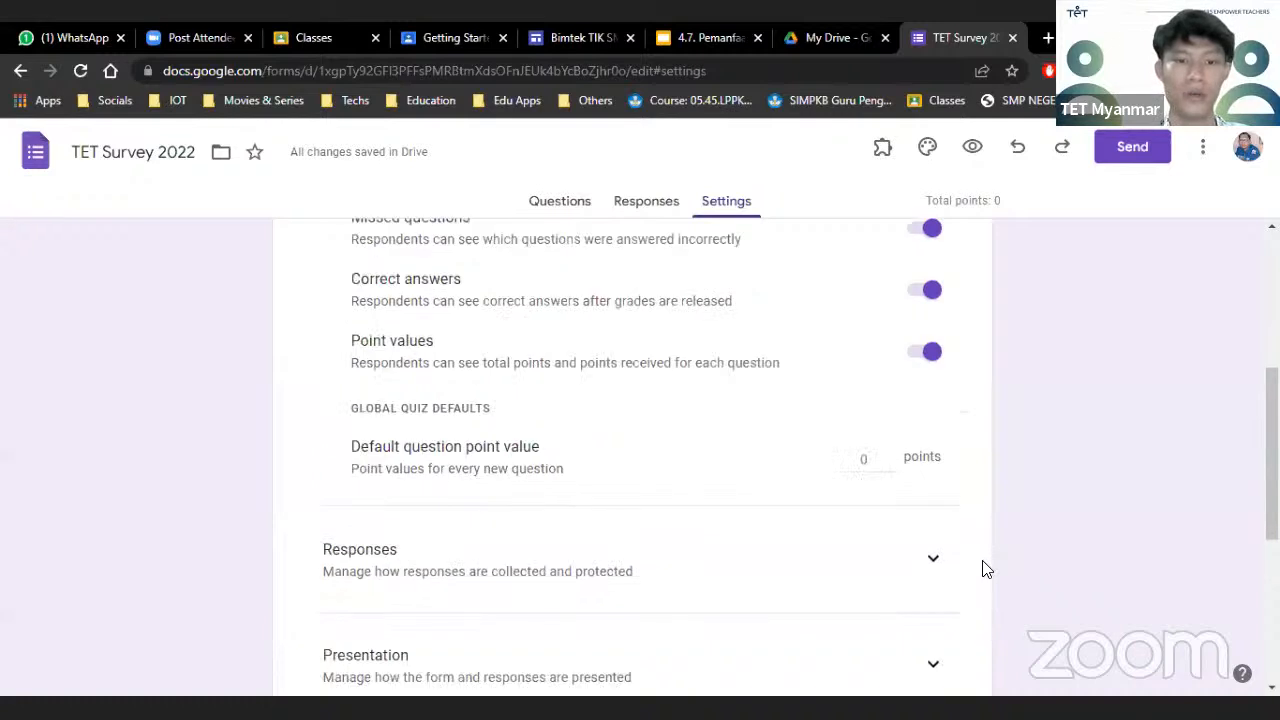
{"action": "scroll", "coordinate": [1094, 478], "scroll_direction": "down", "scroll_amount": 4}
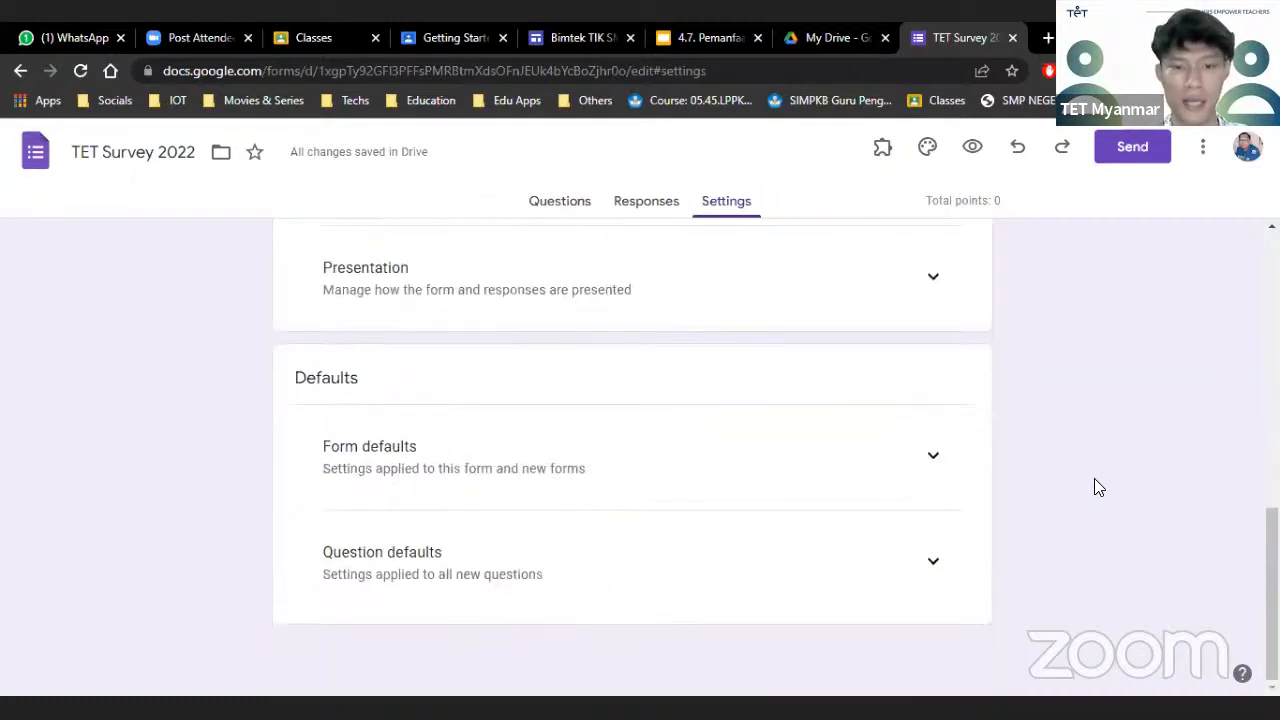
{"action": "scroll", "coordinate": [1094, 487], "scroll_direction": "up", "scroll_amount": 1}
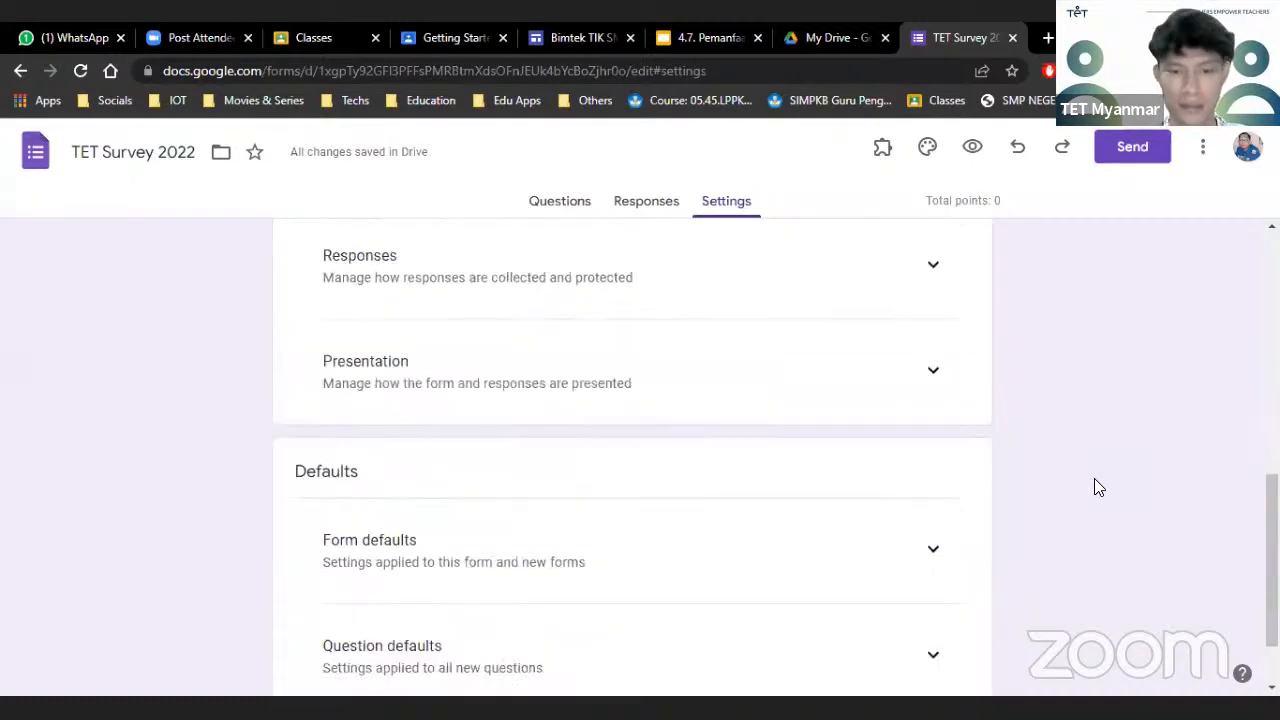
{"action": "scroll", "coordinate": [1094, 486], "scroll_direction": "down", "scroll_amount": 1}
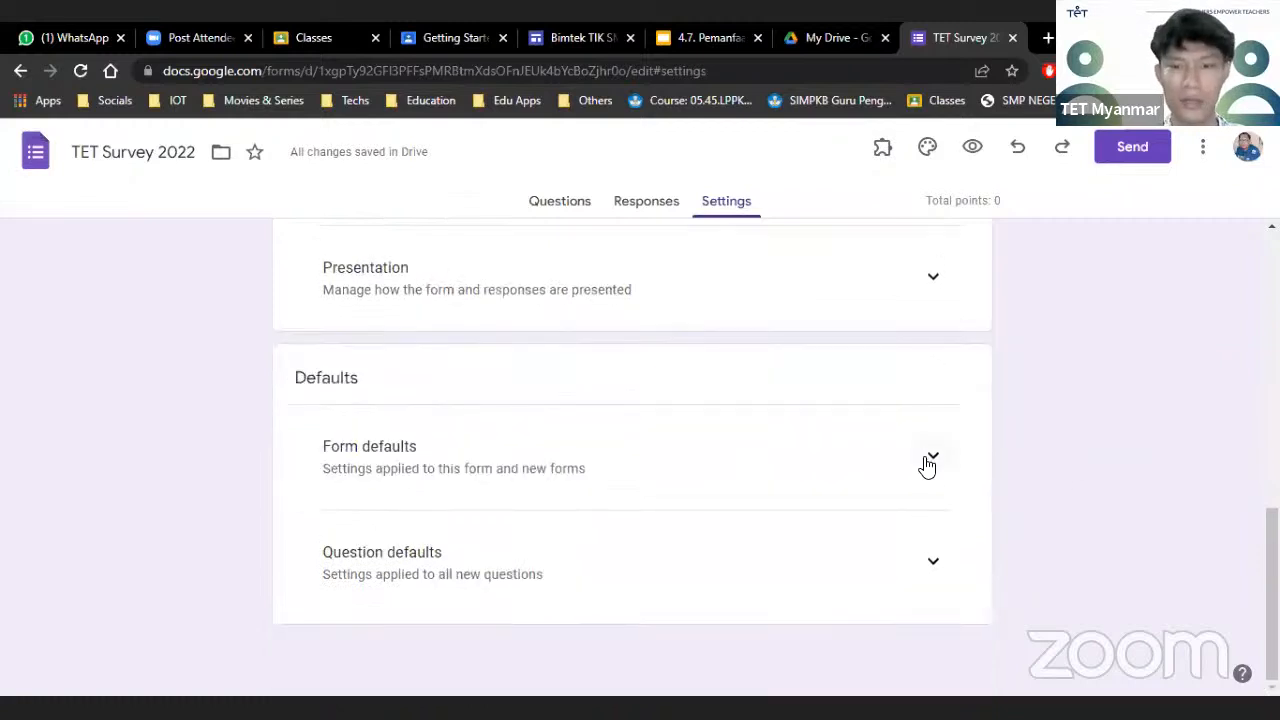
{"action": "left_click", "coordinate": [929, 465]}
{"action": "left_click", "coordinate": [928, 463]}
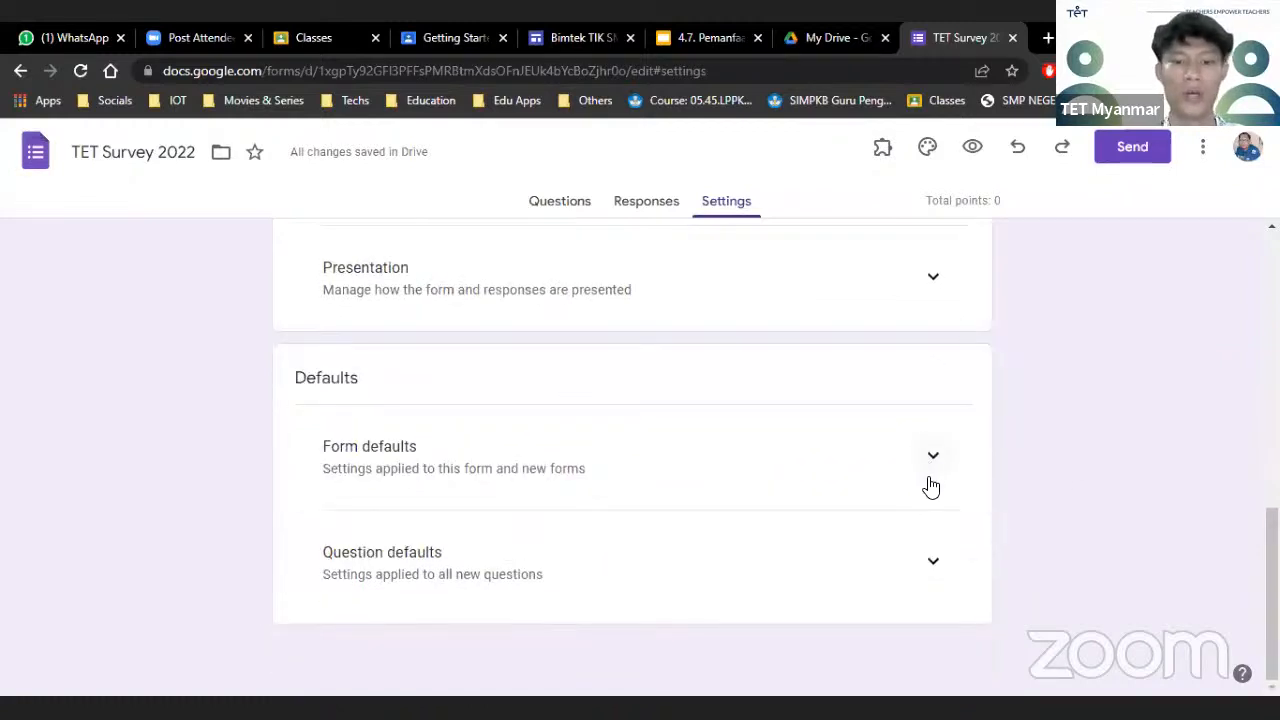
{"action": "left_click", "coordinate": [940, 566]}
{"action": "left_click", "coordinate": [940, 566]}
Examine the presentation options and the response collection options in the form's settings, collapsing each section again
{"action": "scroll", "coordinate": [940, 560], "scroll_direction": "up", "scroll_amount": 3}
{"action": "left_click", "coordinate": [937, 551]}
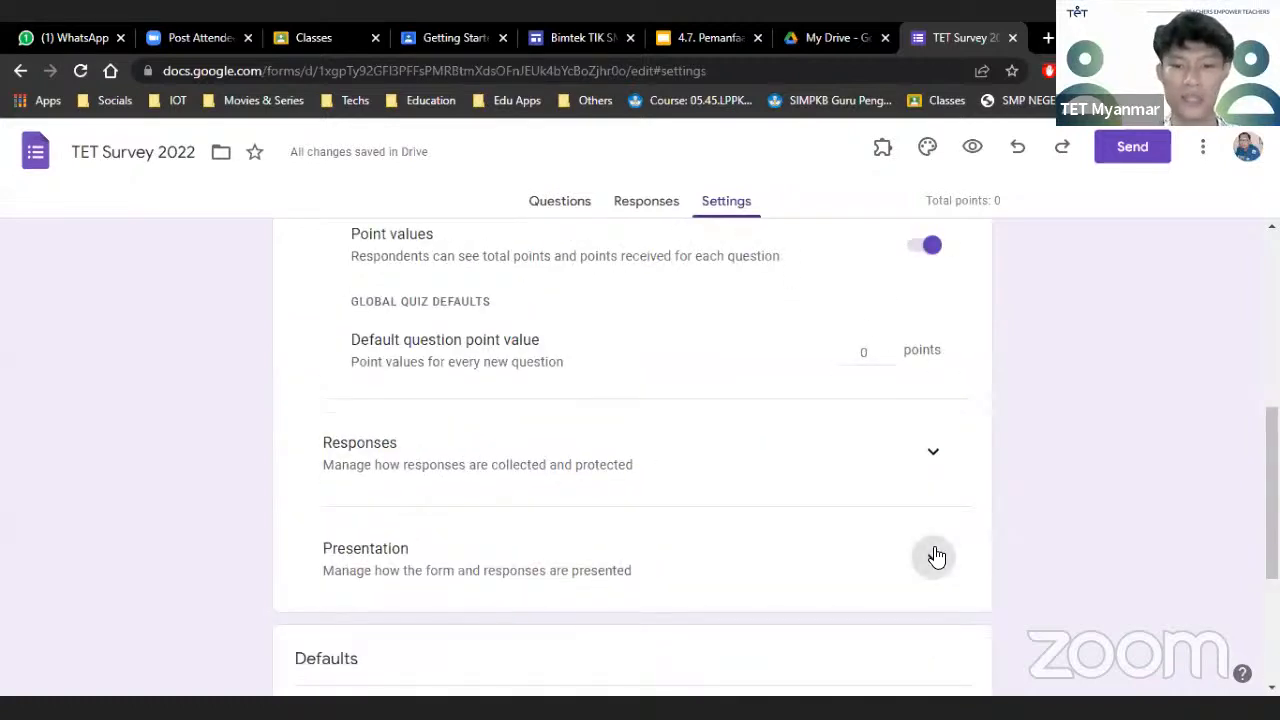
{"action": "scroll", "coordinate": [936, 557], "scroll_direction": "down", "scroll_amount": 1}
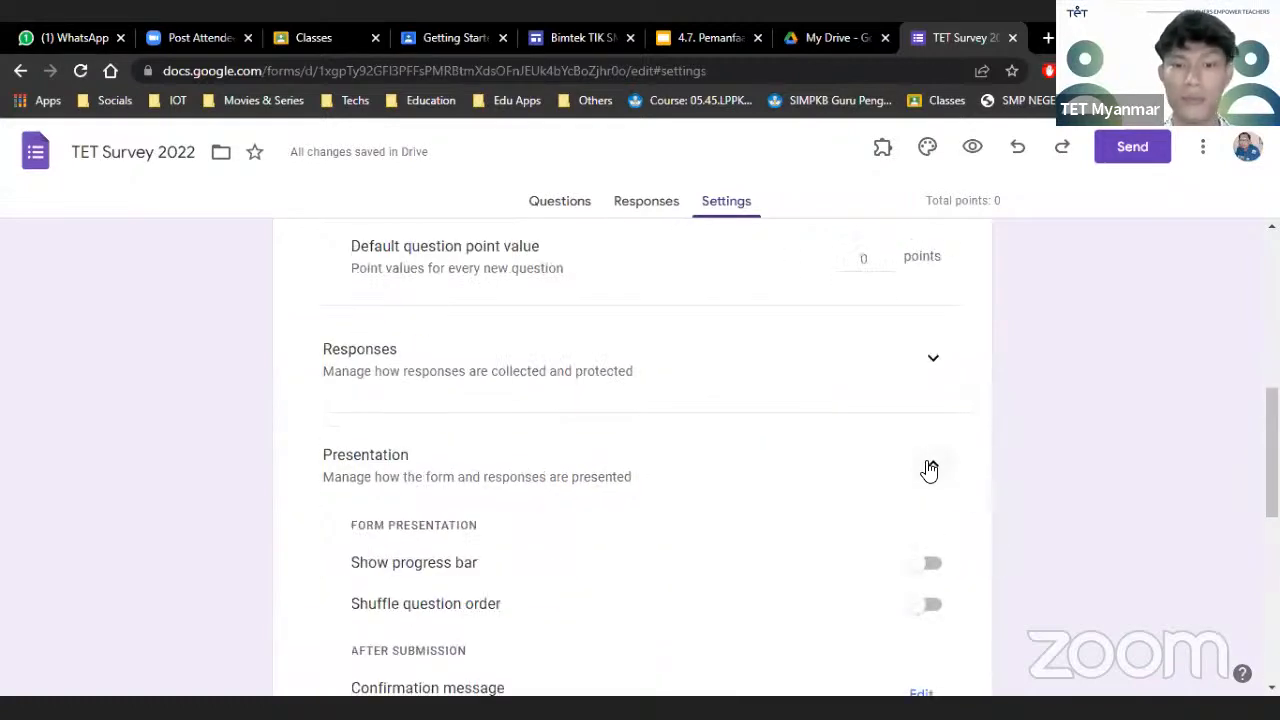
{"action": "left_click", "coordinate": [931, 471]}
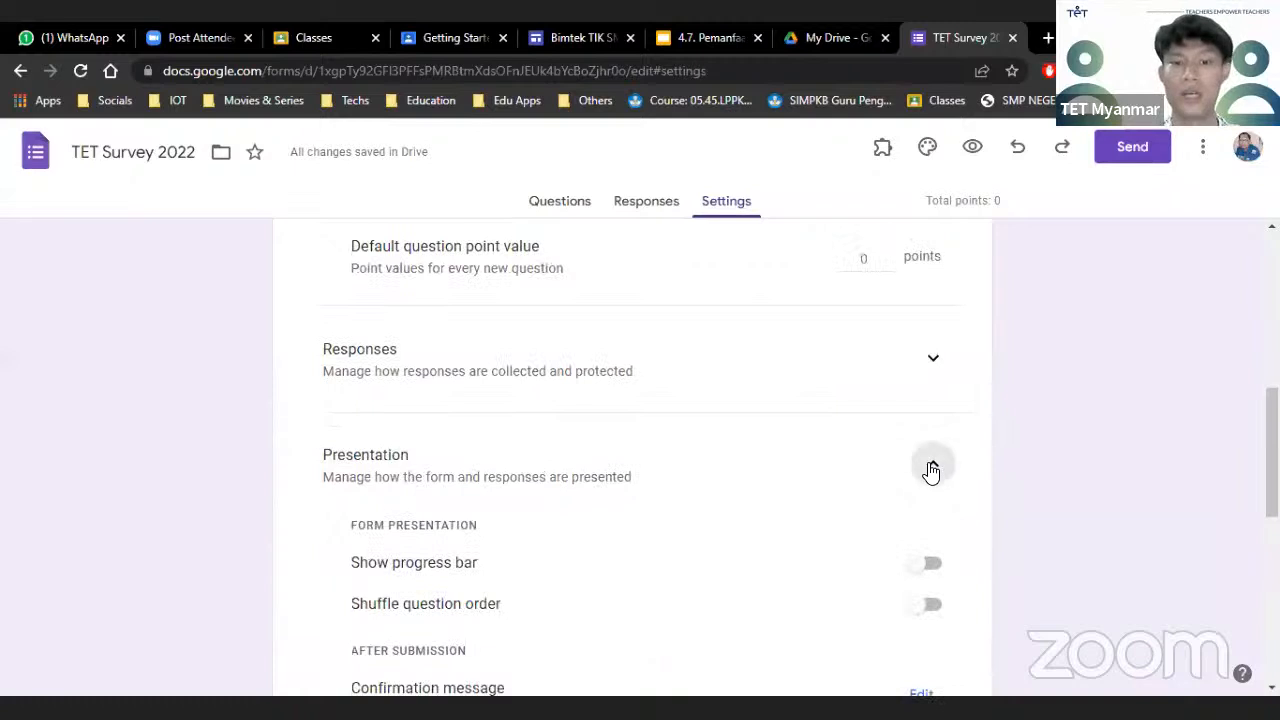
{"action": "left_click", "coordinate": [930, 362]}
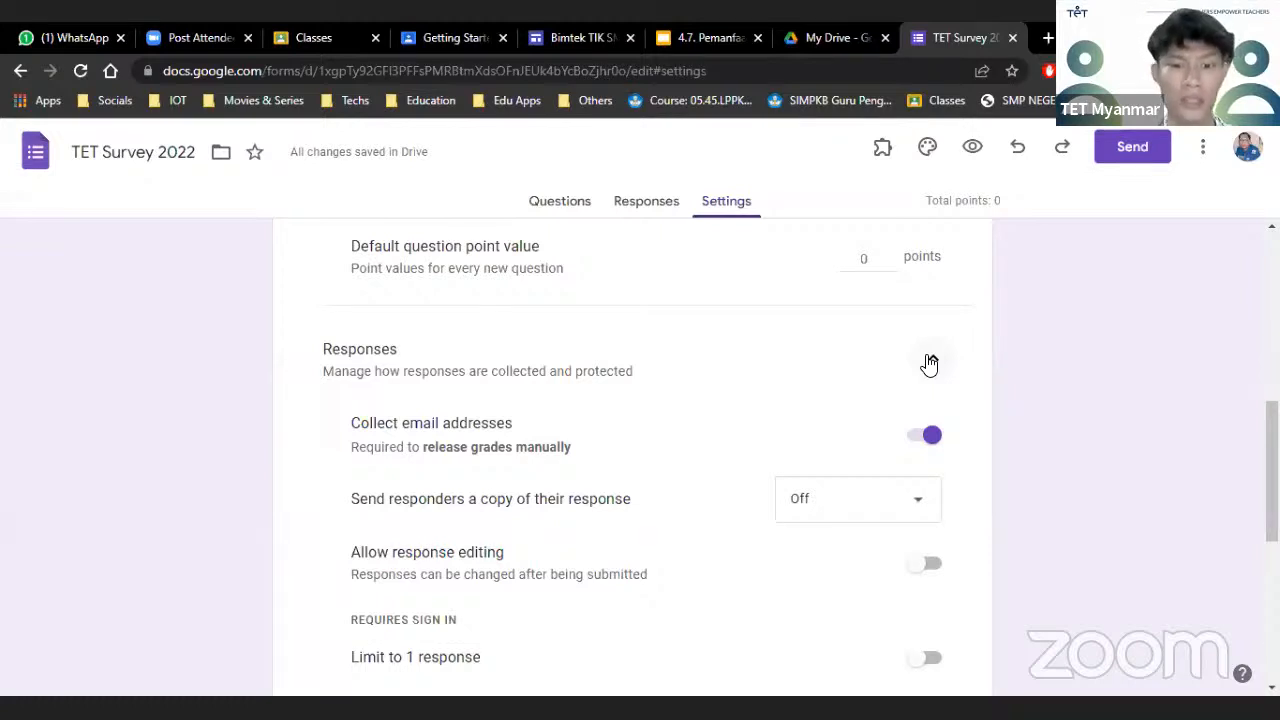
{"action": "scroll", "coordinate": [930, 364], "scroll_direction": "down", "scroll_amount": 2}
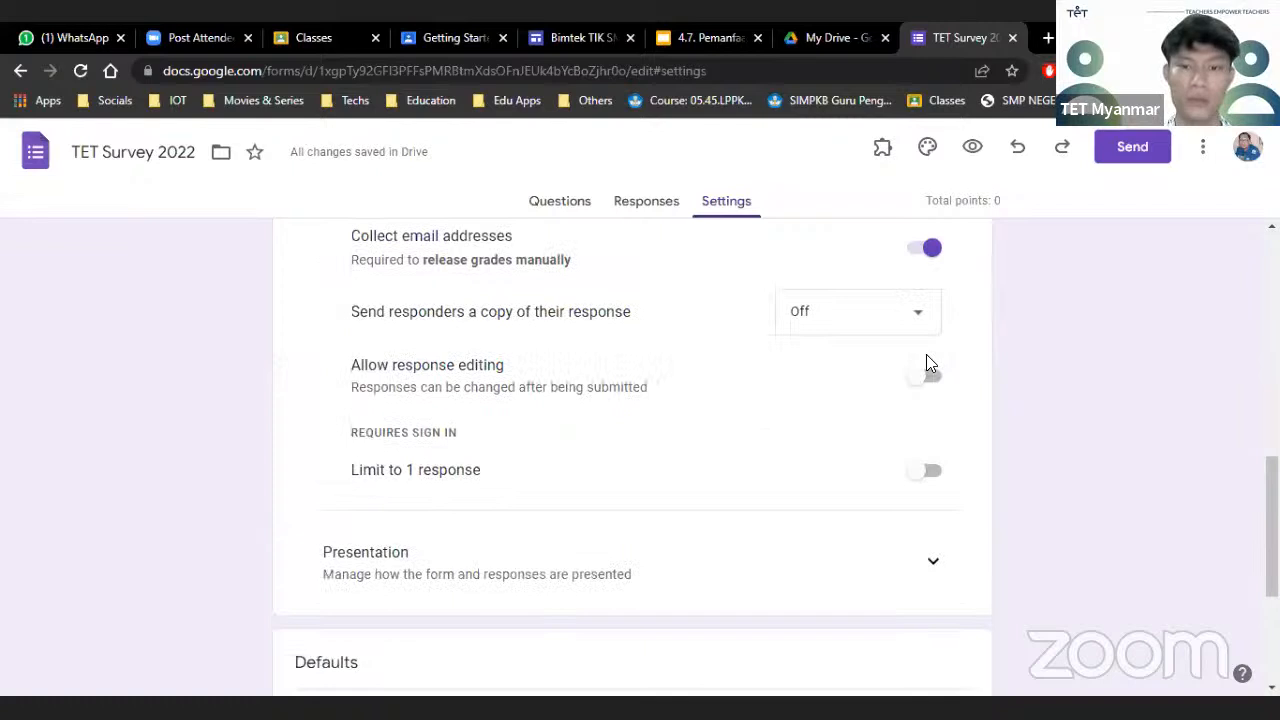
{"action": "scroll", "coordinate": [940, 303], "scroll_direction": "up", "scroll_amount": 1}
{"action": "left_click", "coordinate": [930, 272]}
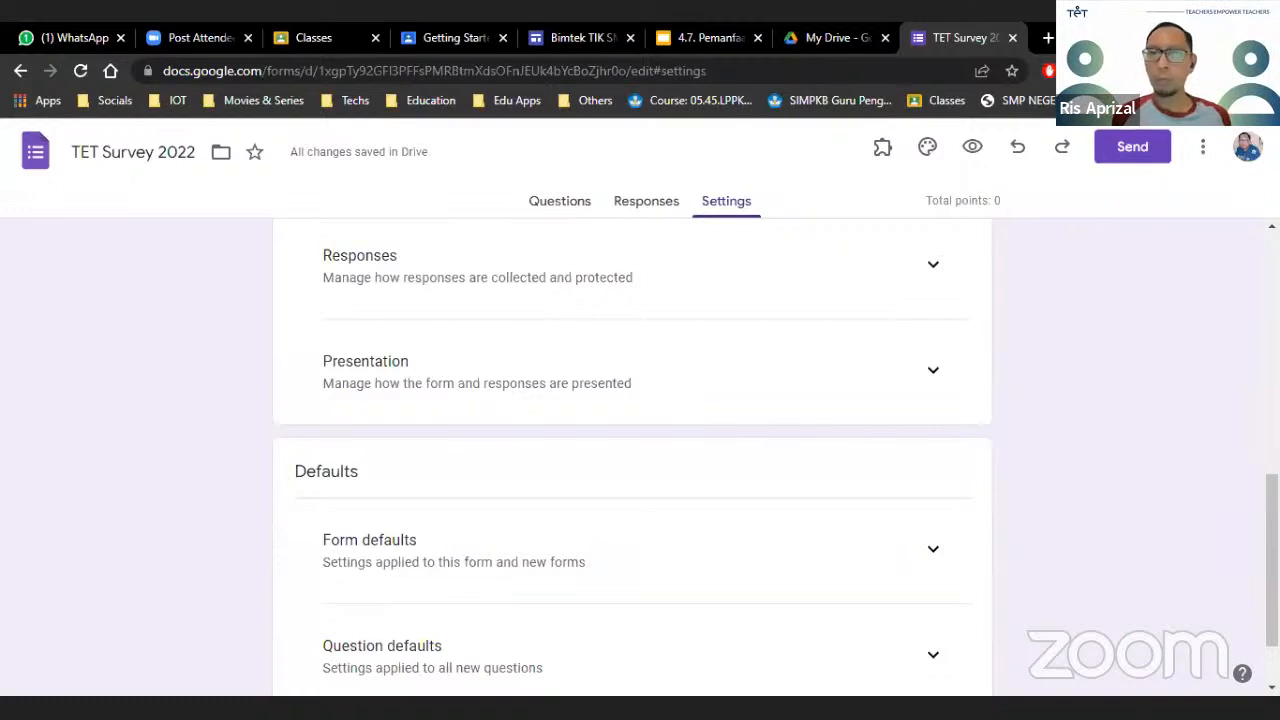
In the response settings, try sending responders a copy of their response "Always", and reset it to "Off"
{"action": "scroll", "coordinate": [836, 320], "scroll_direction": "up", "scroll_amount": 3}
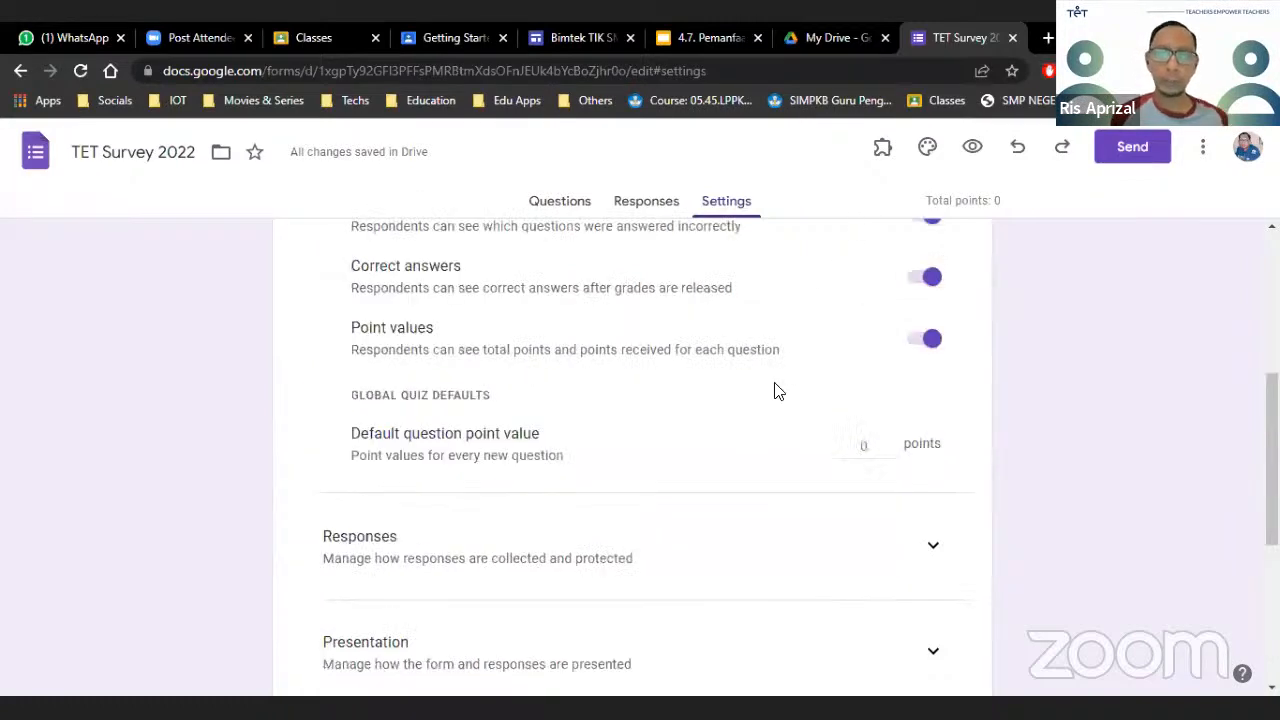
{"action": "scroll", "coordinate": [774, 395], "scroll_direction": "down", "scroll_amount": 2}
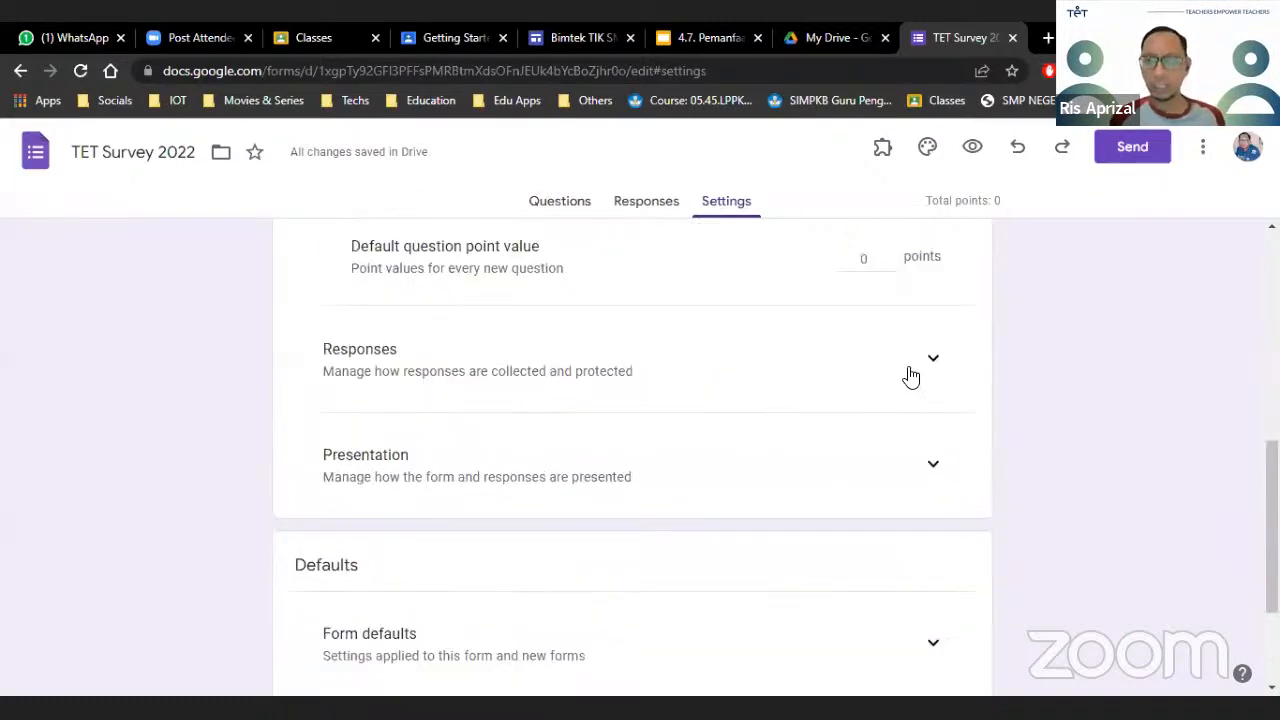
{"action": "left_click", "coordinate": [933, 364]}
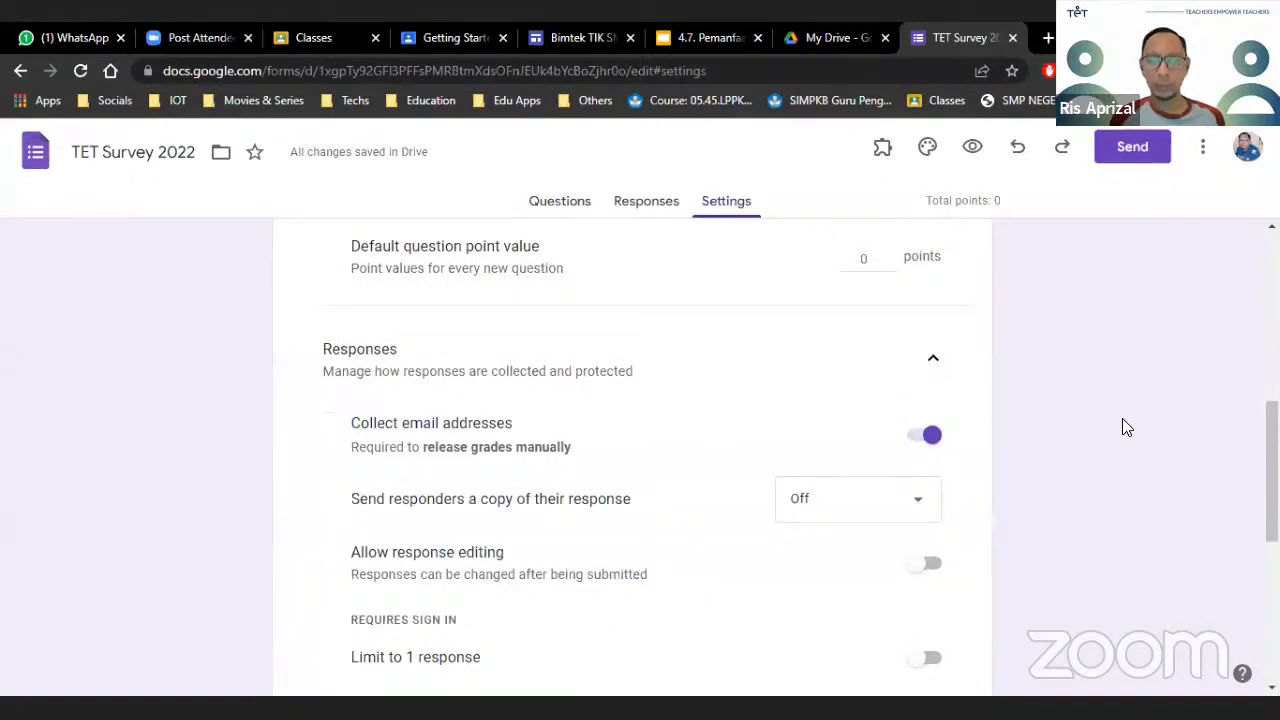
{"action": "scroll", "coordinate": [1122, 420], "scroll_direction": "down", "scroll_amount": 1}
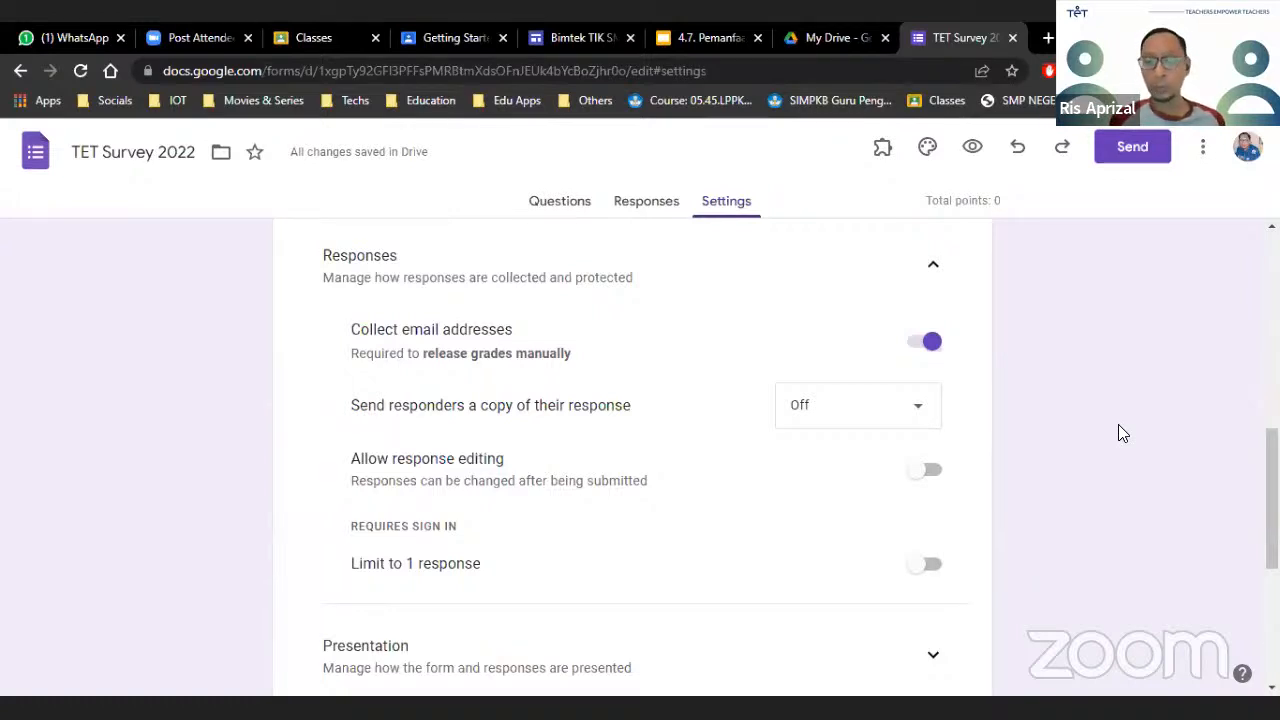
{"action": "left_click", "coordinate": [919, 419]}
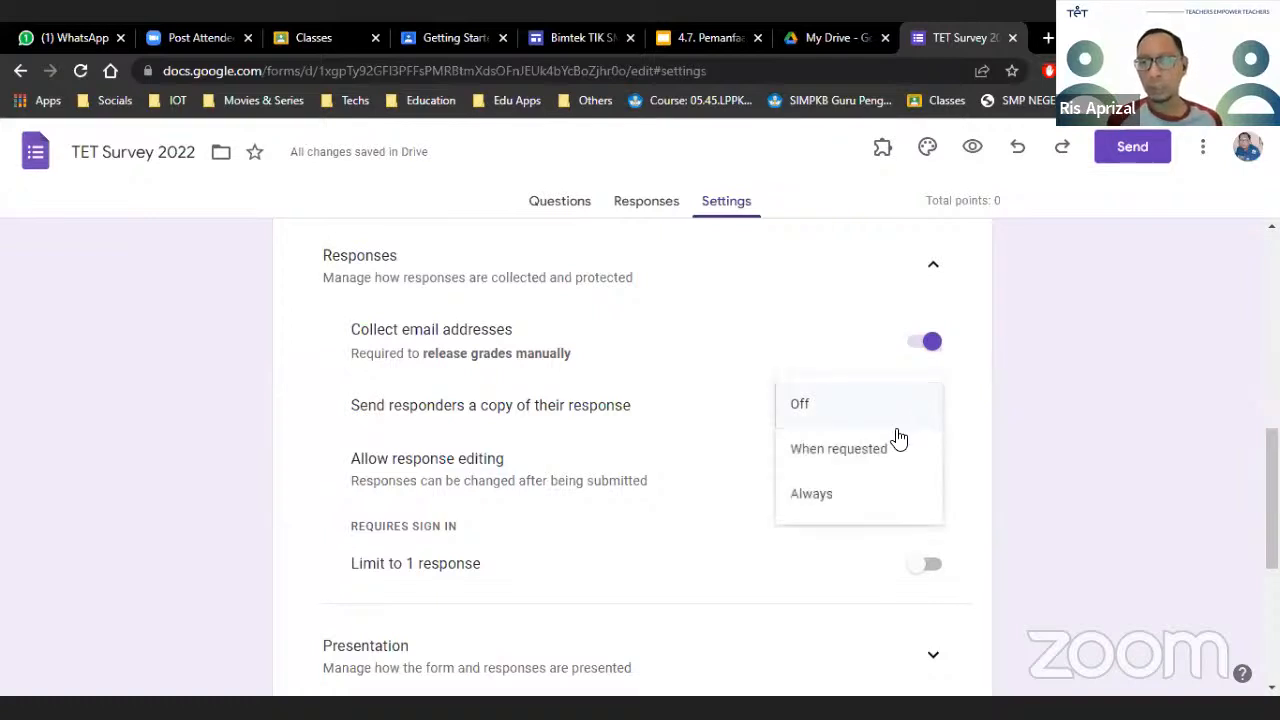
{"action": "left_click", "coordinate": [810, 500]}
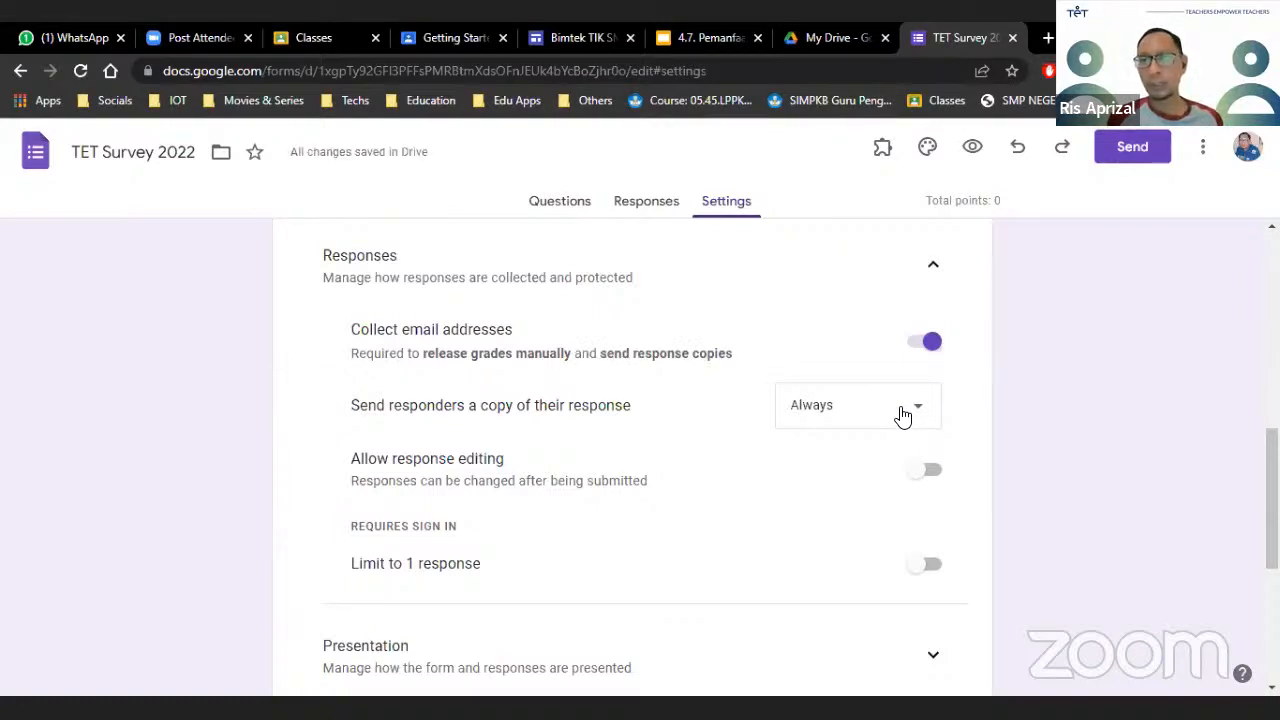
{"action": "left_click", "coordinate": [903, 416]}
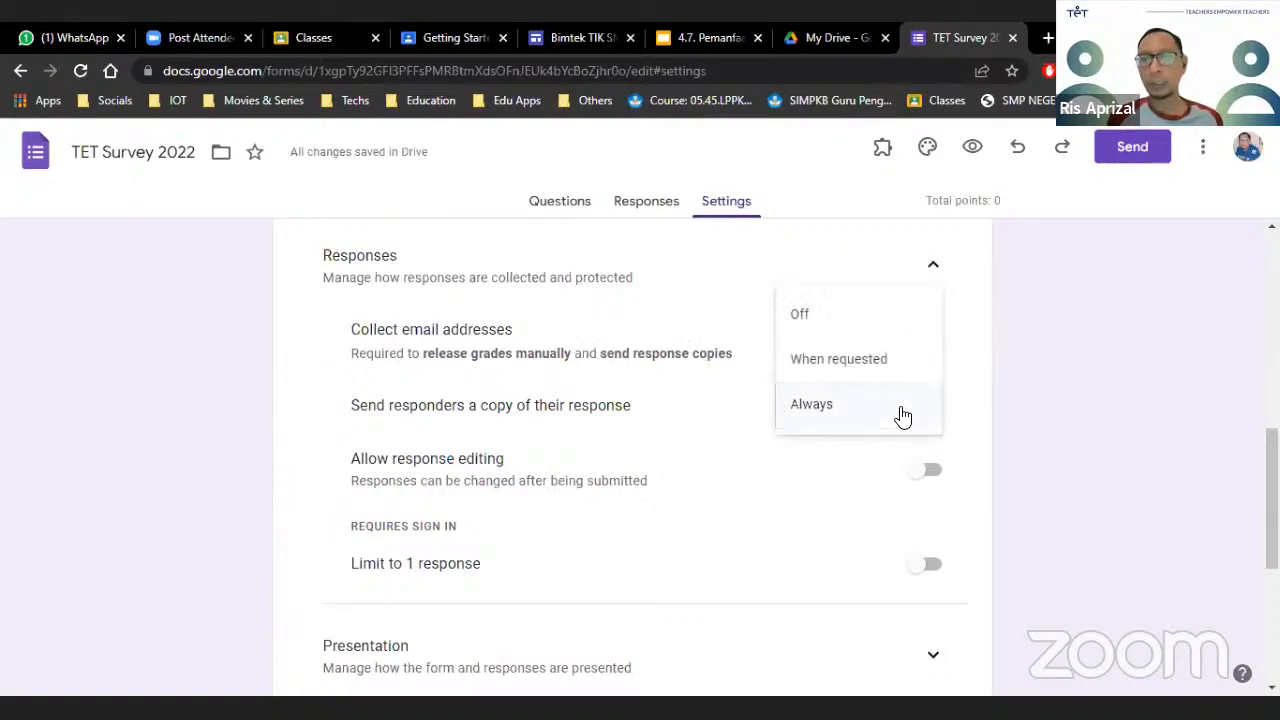
{"action": "left_click", "coordinate": [851, 326]}
Try the "Limit to 1 response" sign-in requirement on and off, leaving it turned off
{"action": "scroll", "coordinate": [1056, 482], "scroll_direction": "down", "scroll_amount": 1}
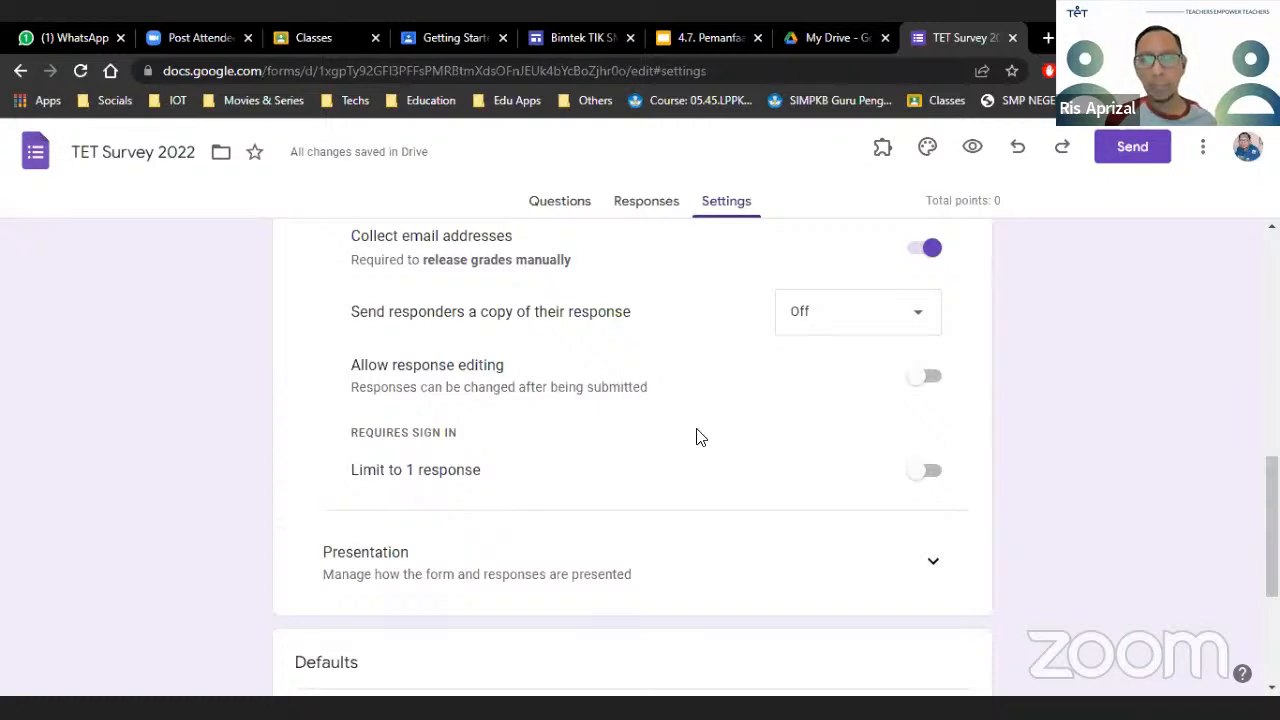
{"action": "scroll", "coordinate": [694, 437], "scroll_direction": "down", "scroll_amount": 1}
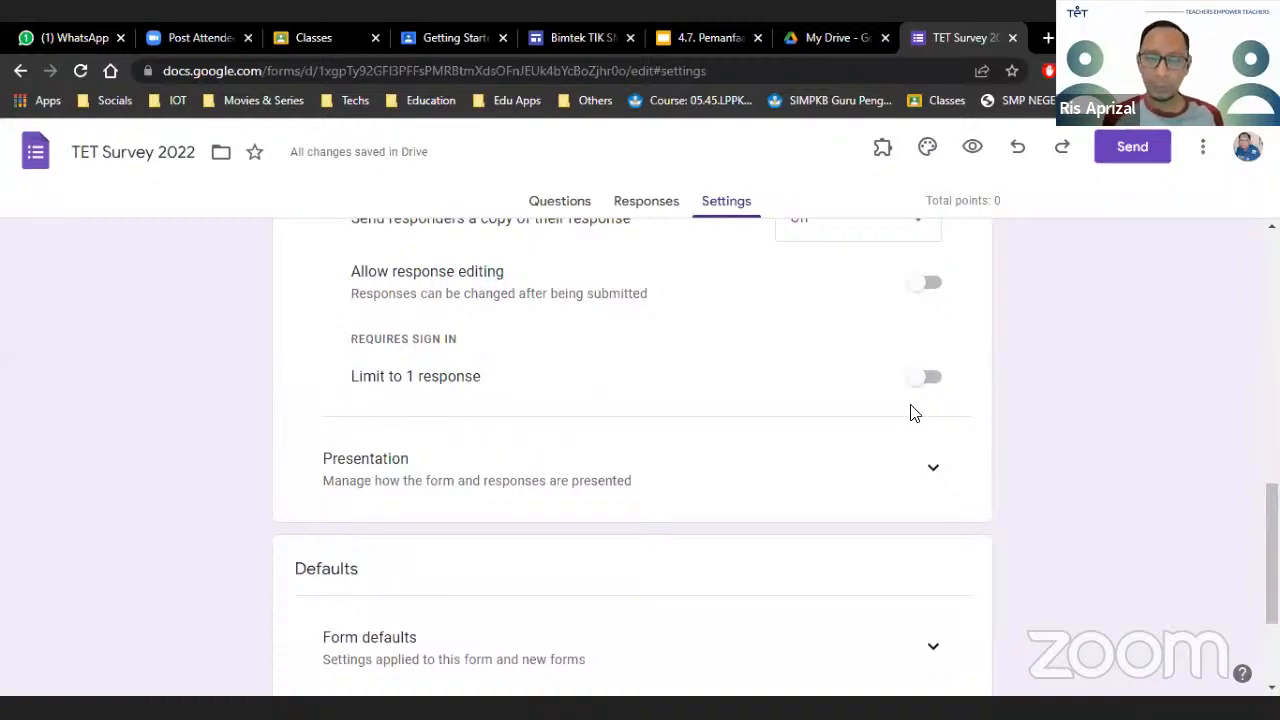
{"action": "left_click", "coordinate": [928, 377]}
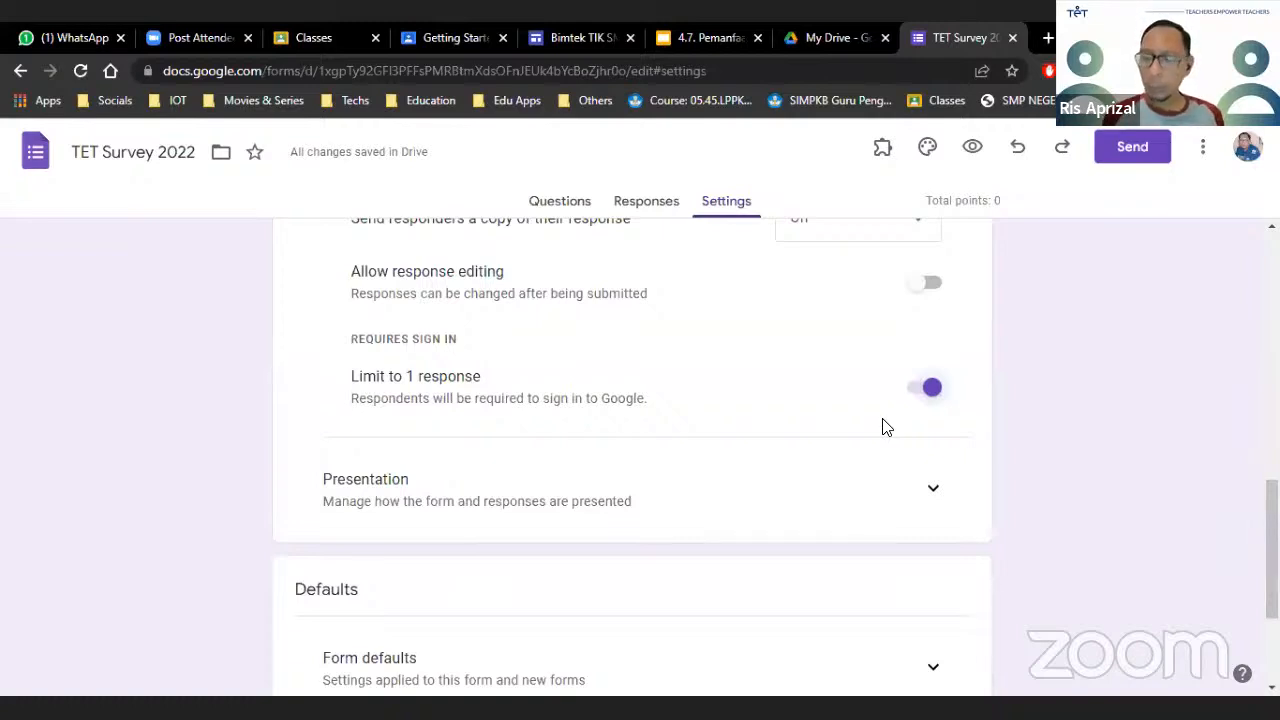
{"action": "left_click", "coordinate": [930, 387]}
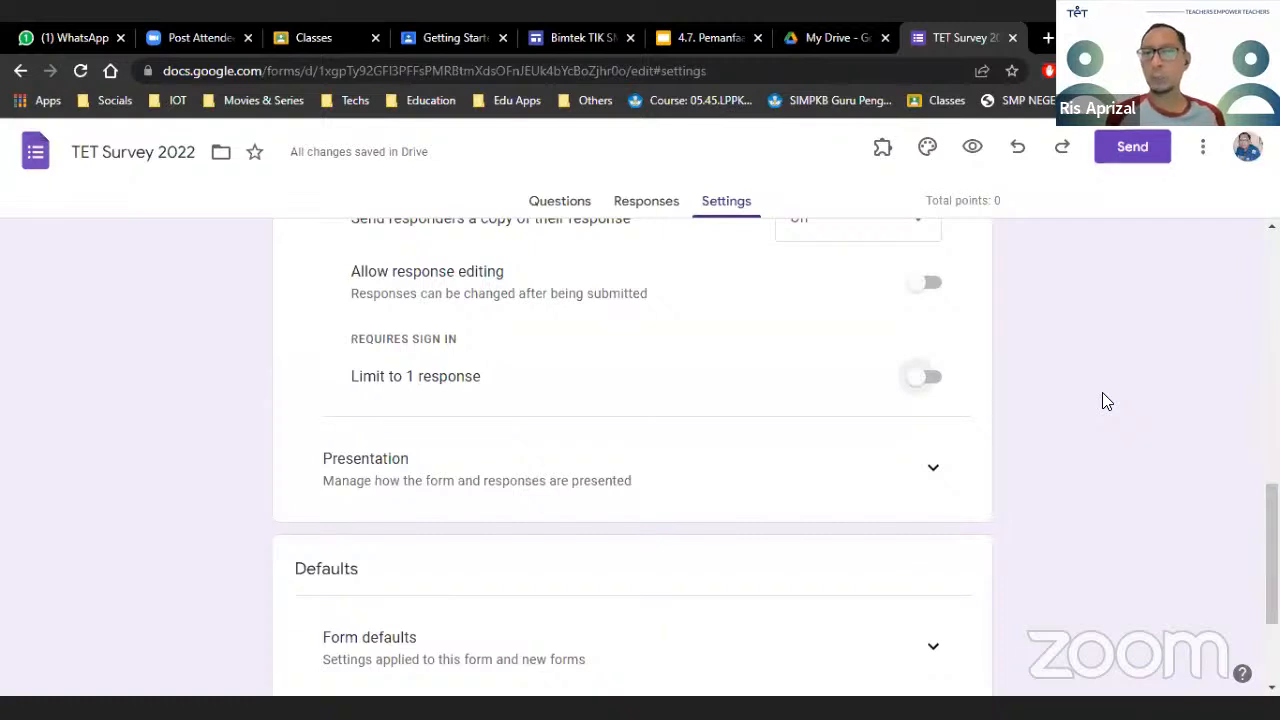
{"action": "left_click", "coordinate": [925, 385]}
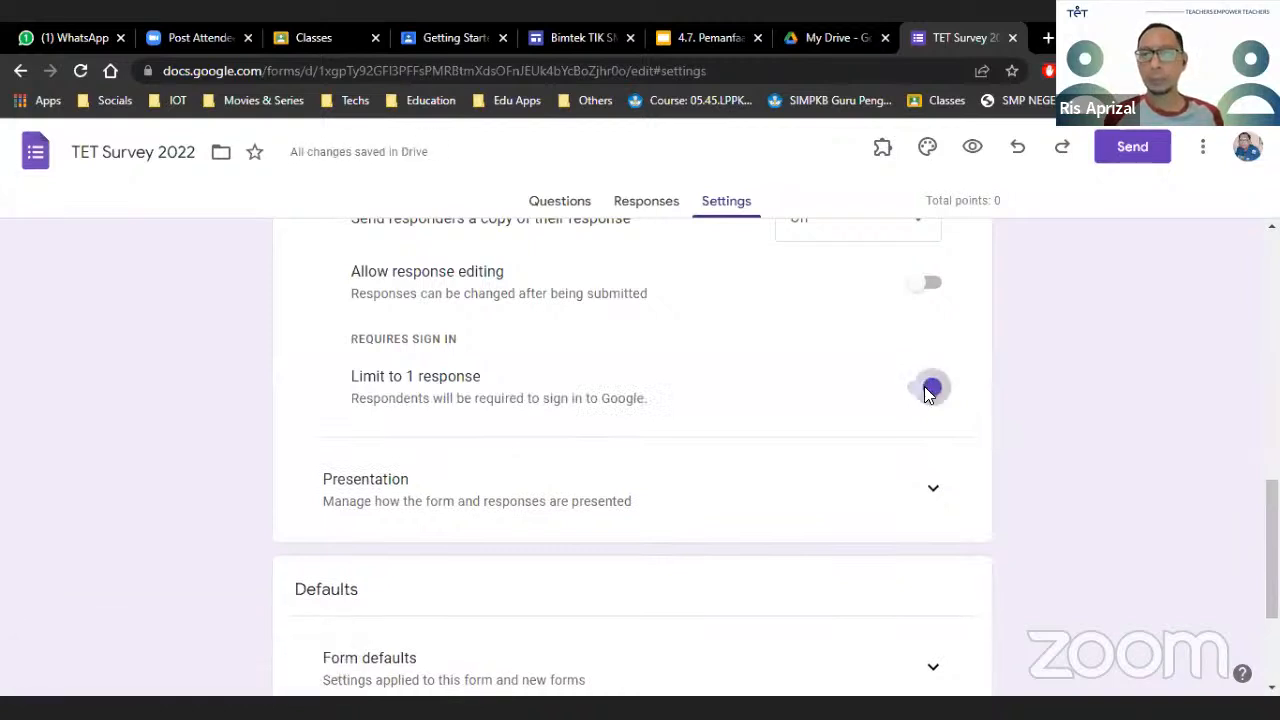
{"action": "left_click", "coordinate": [927, 392]}
{"action": "left_click", "coordinate": [926, 391]}
{"action": "left_click", "coordinate": [927, 391]}
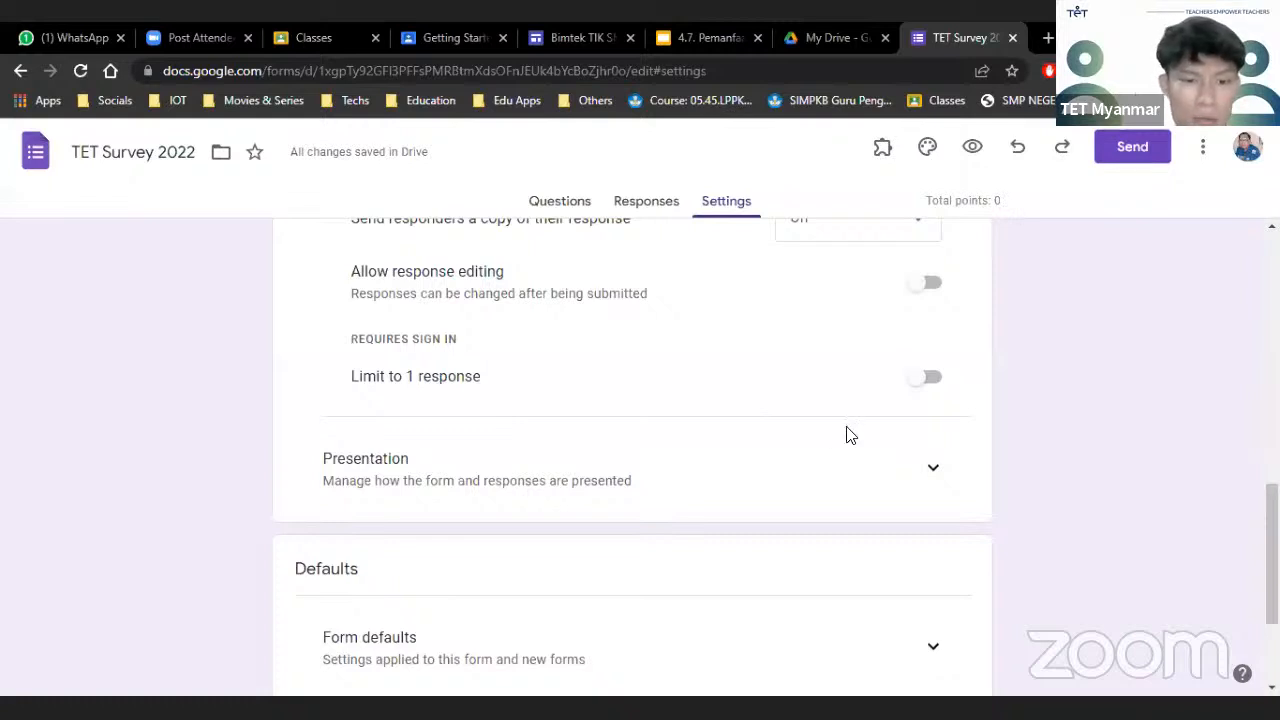
Look over the presentation options and the quiz grade release settings, briefly visiting the form's responses
{"action": "scroll", "coordinate": [846, 434], "scroll_direction": "down", "scroll_amount": 1}
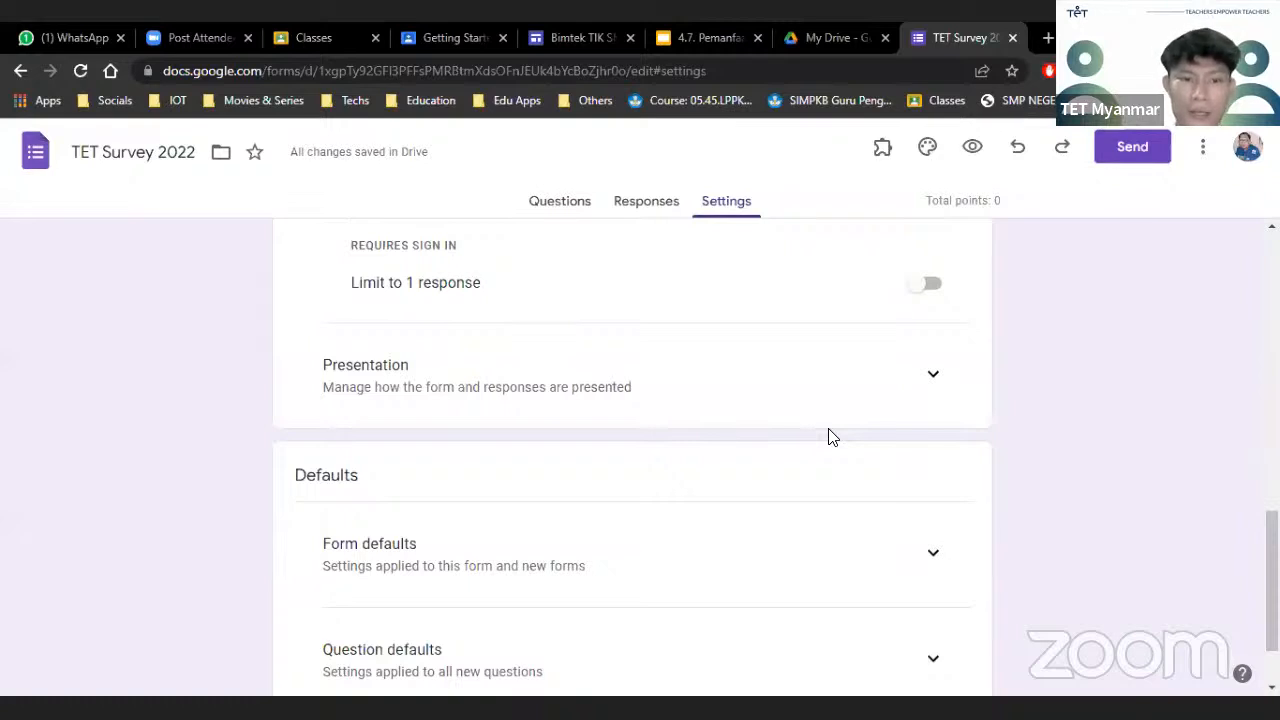
{"action": "left_click", "coordinate": [933, 376]}
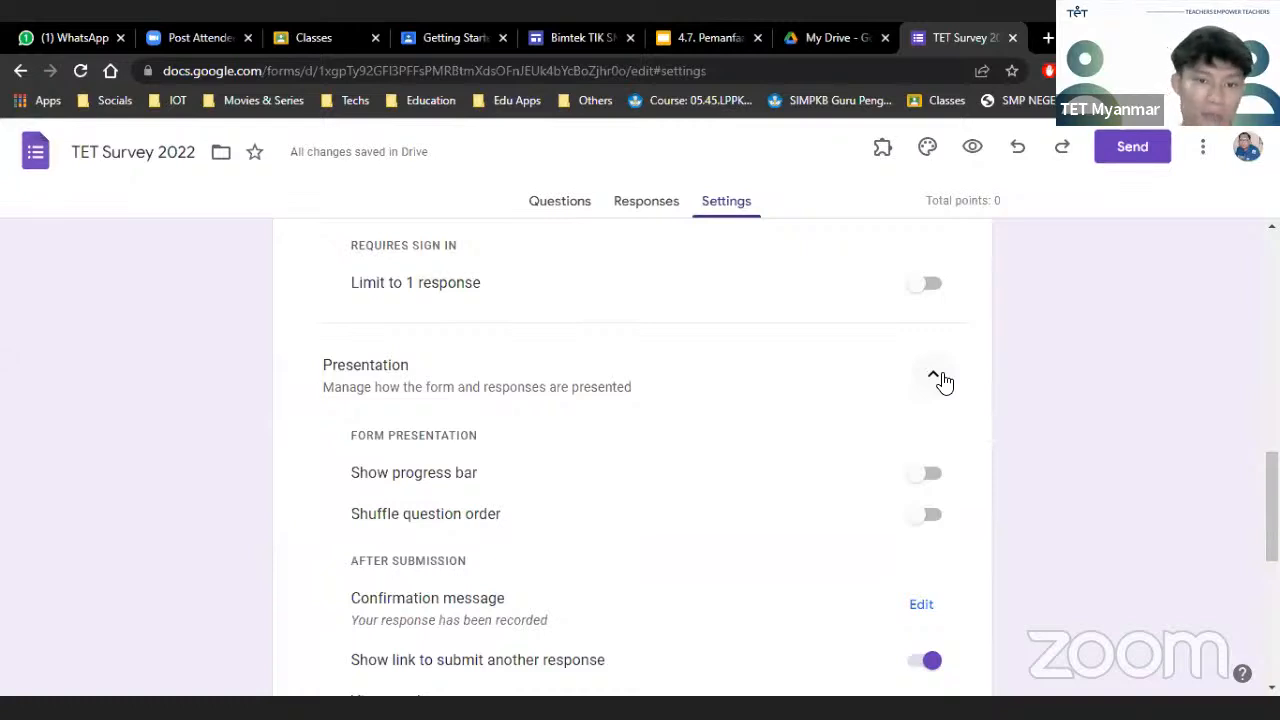
{"action": "left_click", "coordinate": [943, 380]}
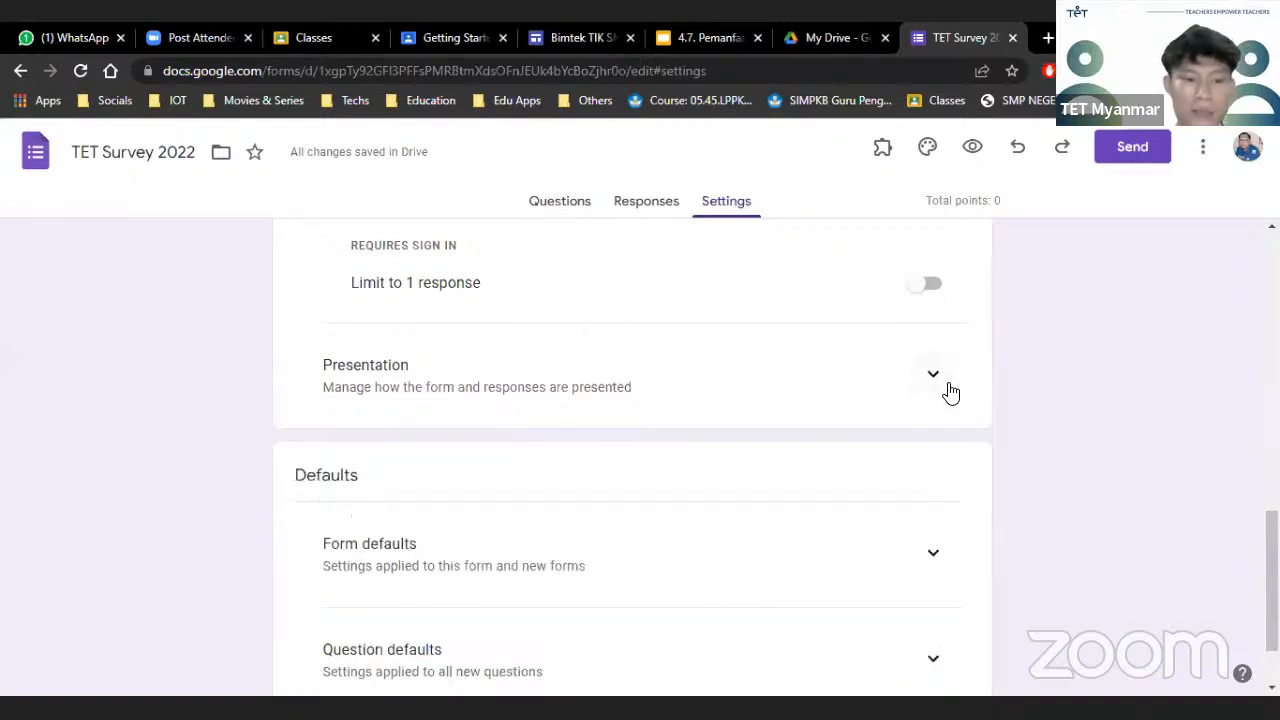
{"action": "scroll", "coordinate": [966, 434], "scroll_direction": "up", "scroll_amount": 4}
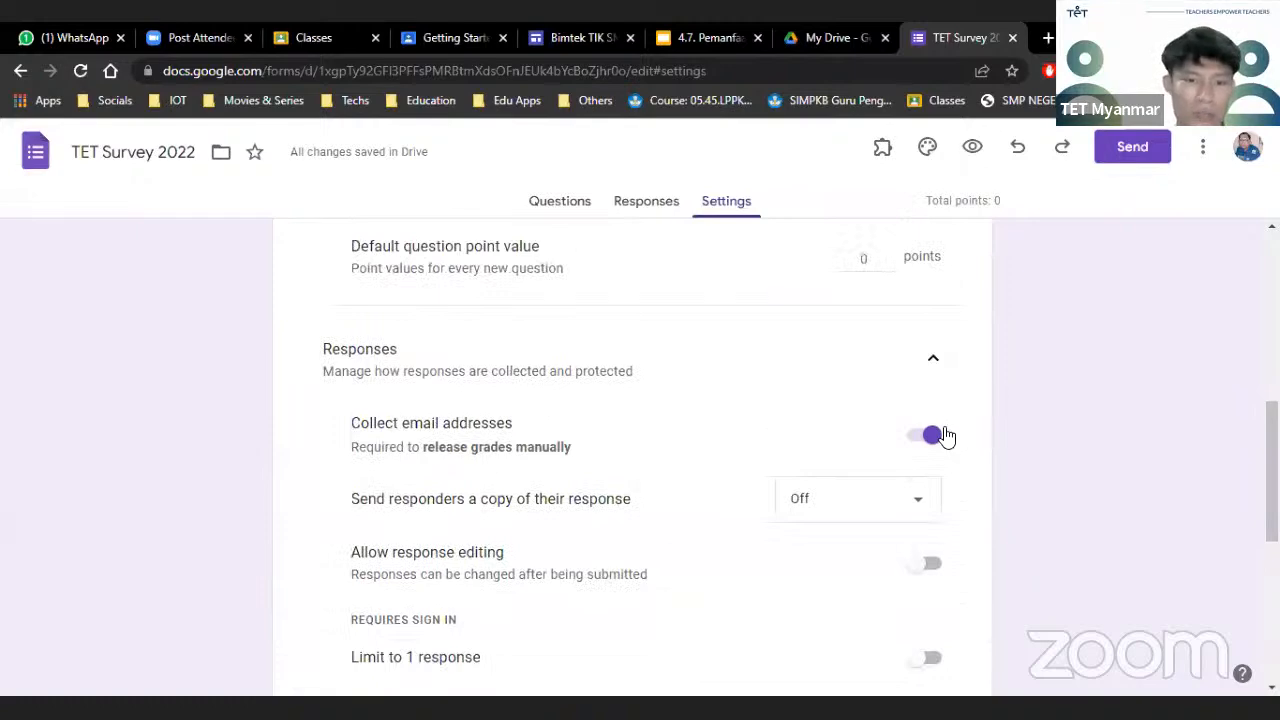
{"action": "scroll", "coordinate": [830, 441], "scroll_direction": "up", "scroll_amount": 2}
{"action": "scroll", "coordinate": [830, 441], "scroll_direction": "up", "scroll_amount": 4}
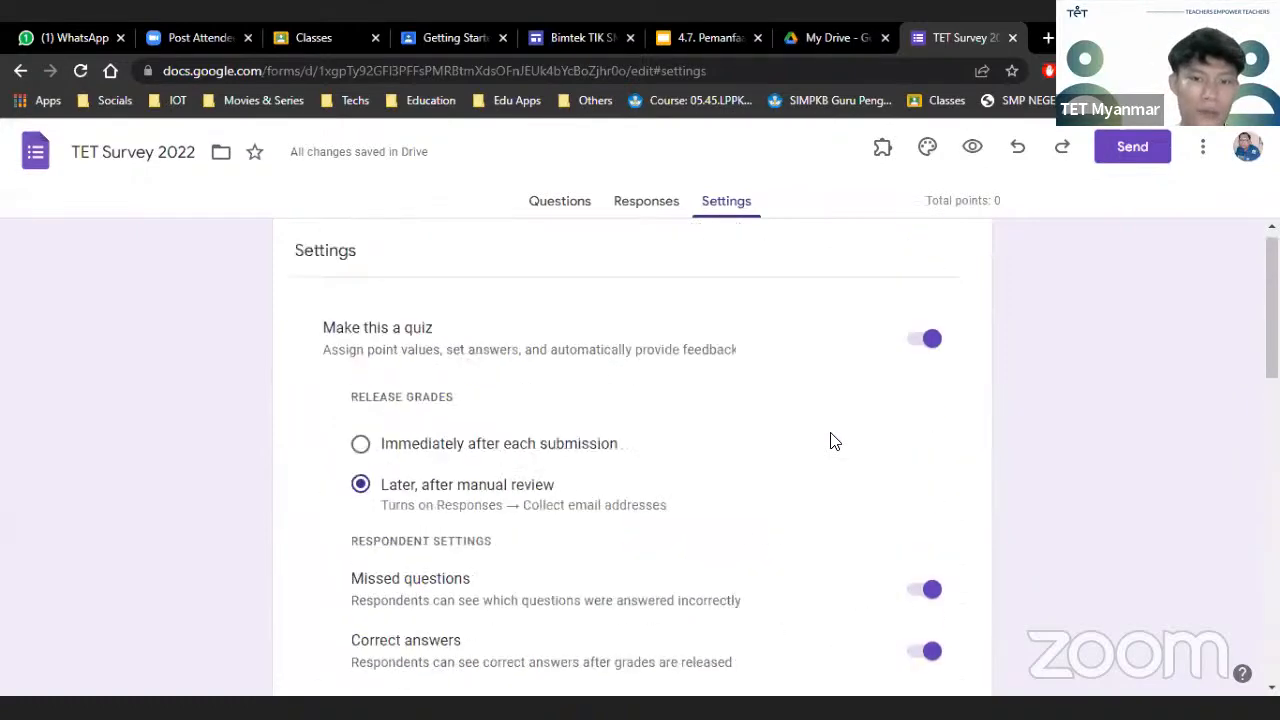
{"action": "left_click", "coordinate": [668, 216]}
{"action": "left_click", "coordinate": [744, 212]}
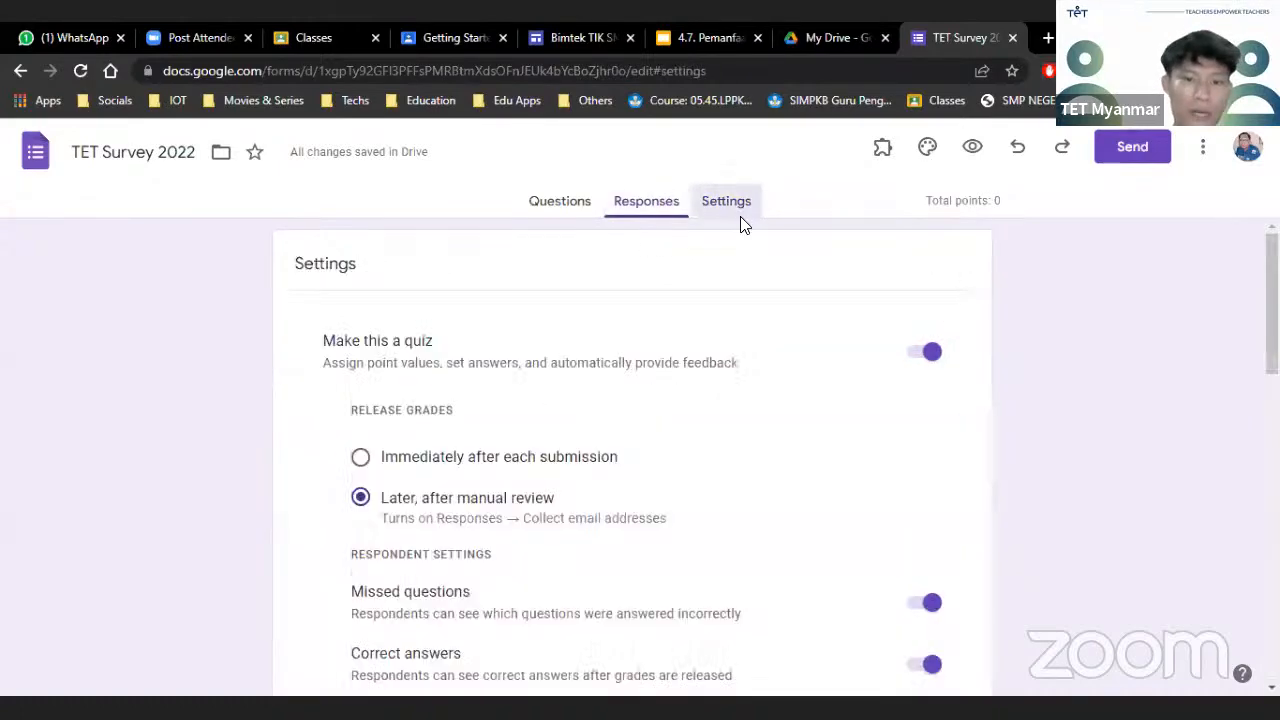
Review the whole settings page from the quiz options to the defaults, and return to the form's questions
{"action": "scroll", "coordinate": [686, 458], "scroll_direction": "down", "scroll_amount": 8}
{"action": "scroll", "coordinate": [690, 457], "scroll_direction": "down", "scroll_amount": 2}
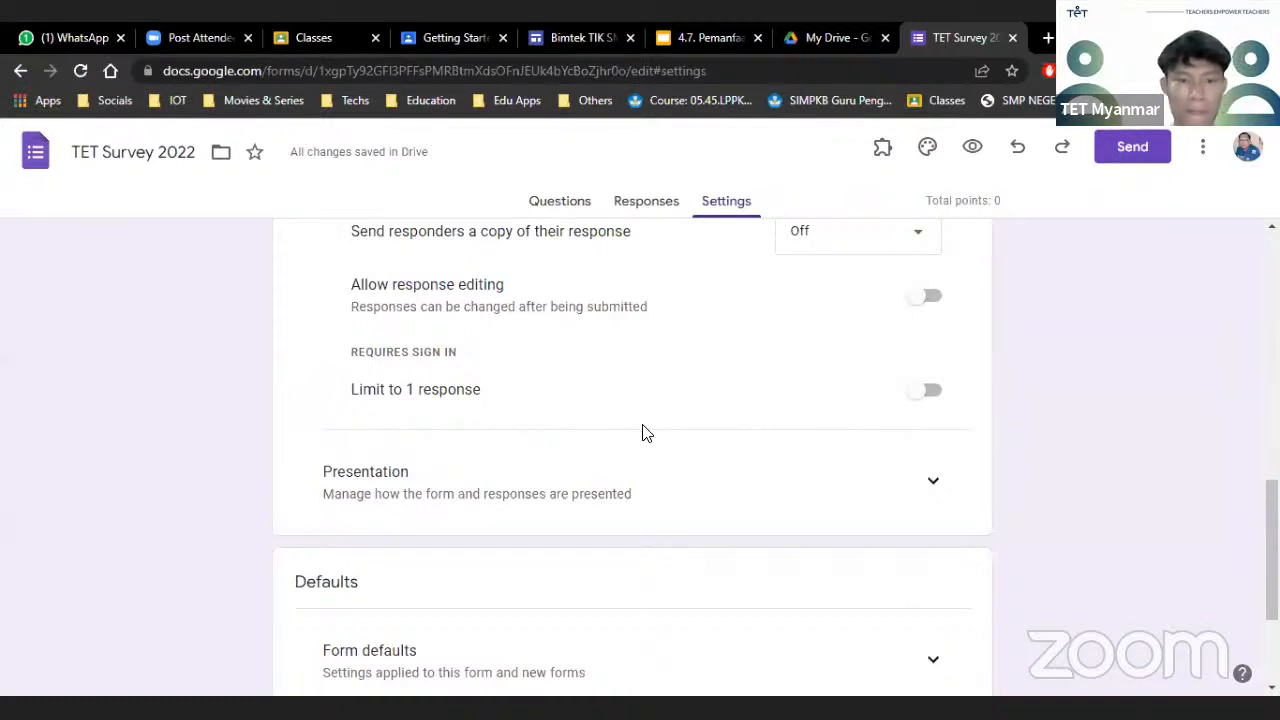
{"action": "scroll", "coordinate": [643, 449], "scroll_direction": "up", "scroll_amount": 8}
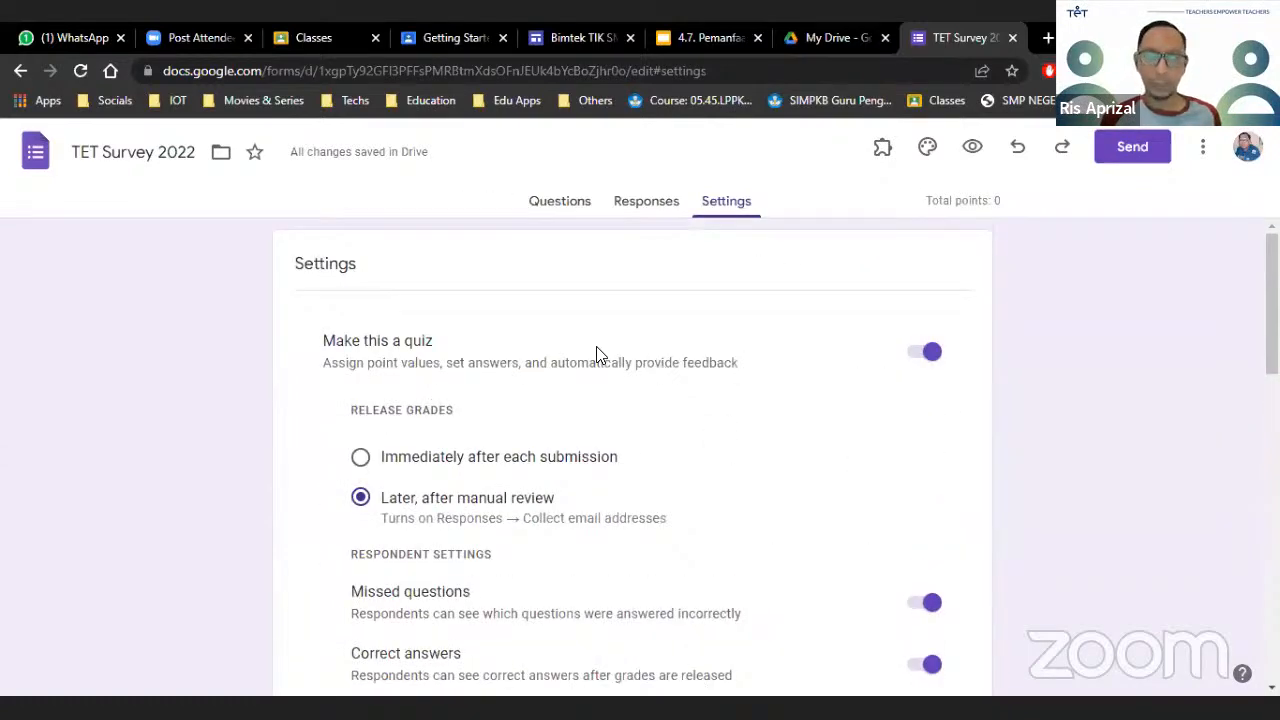
{"action": "scroll", "coordinate": [594, 366], "scroll_direction": "down", "scroll_amount": 6}
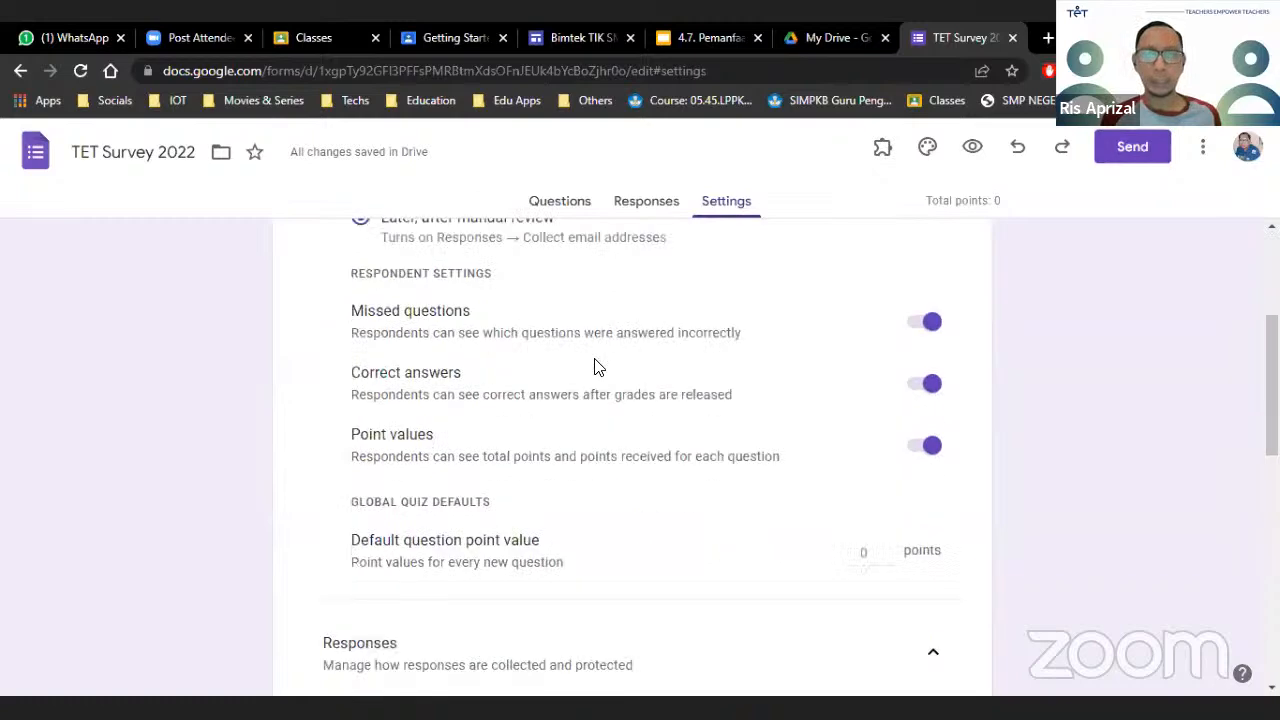
{"action": "scroll", "coordinate": [592, 362], "scroll_direction": "down", "scroll_amount": 4}
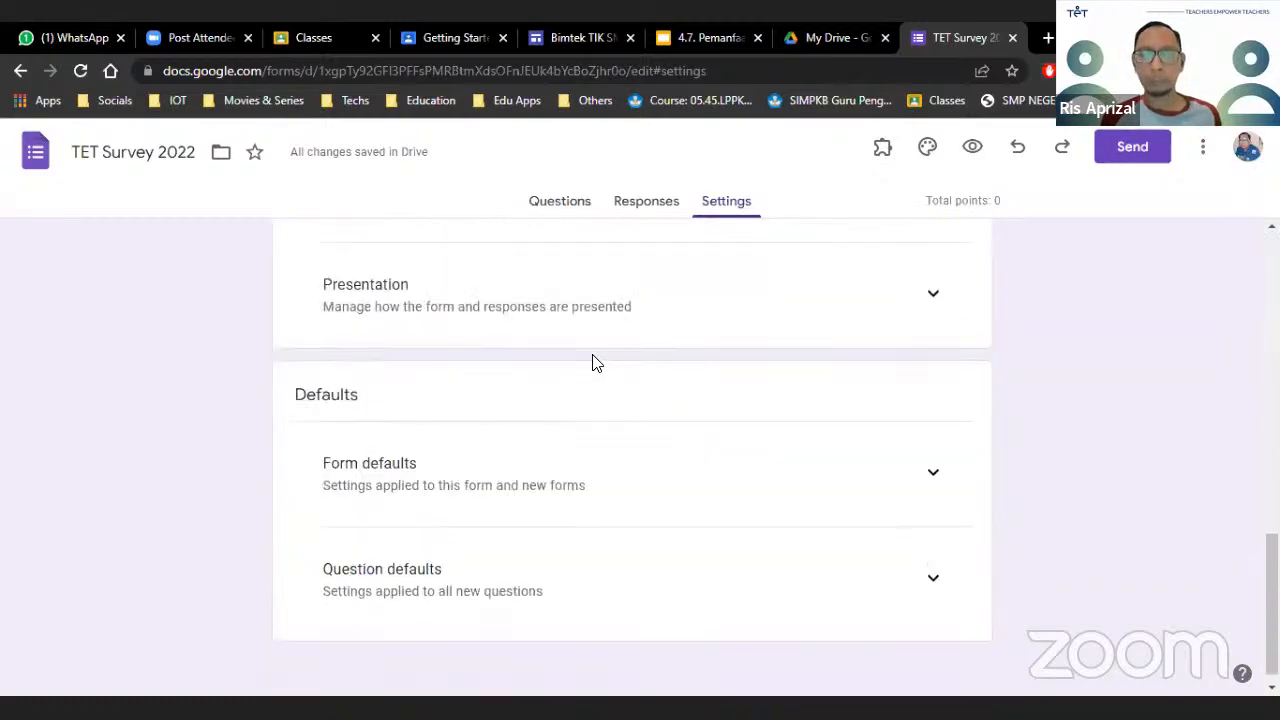
{"action": "scroll", "coordinate": [592, 362], "scroll_direction": "up", "scroll_amount": 10}
{"action": "left_click", "coordinate": [563, 214]}
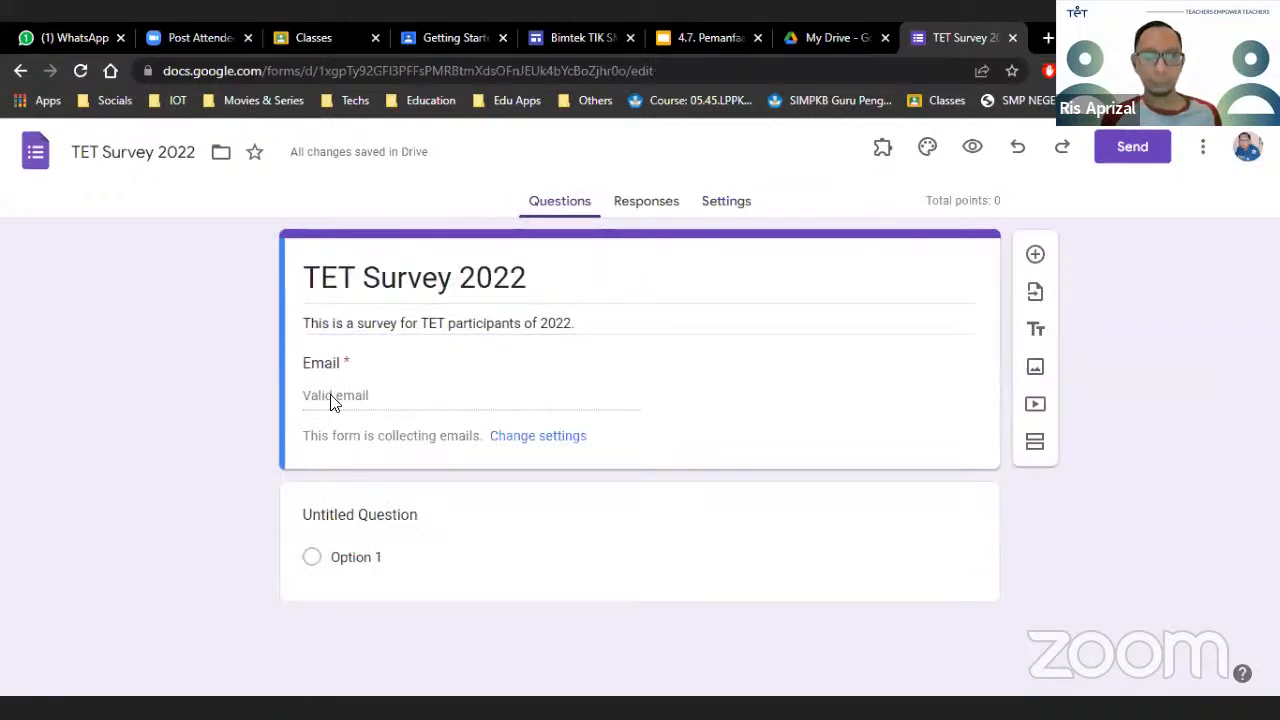
Look through the question types available for the untitled question and change it to a Short answer question
{"action": "left_click", "coordinate": [372, 522]}
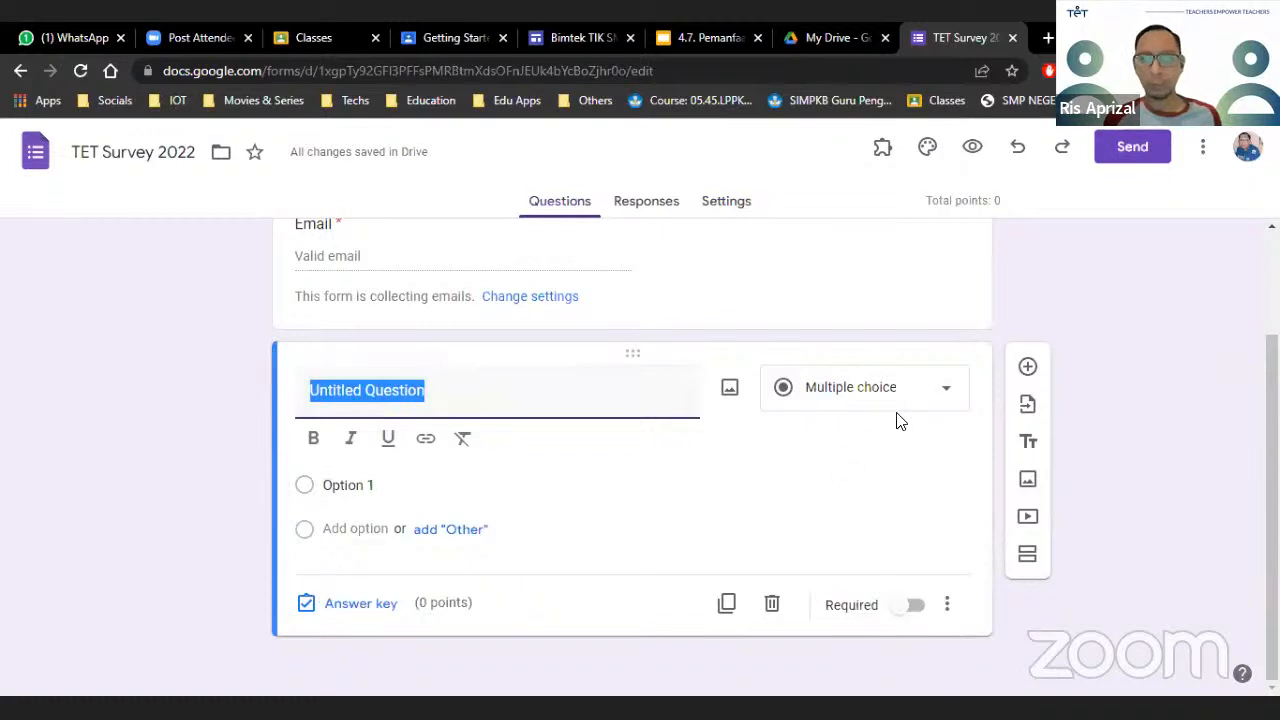
{"action": "left_click", "coordinate": [950, 394]}
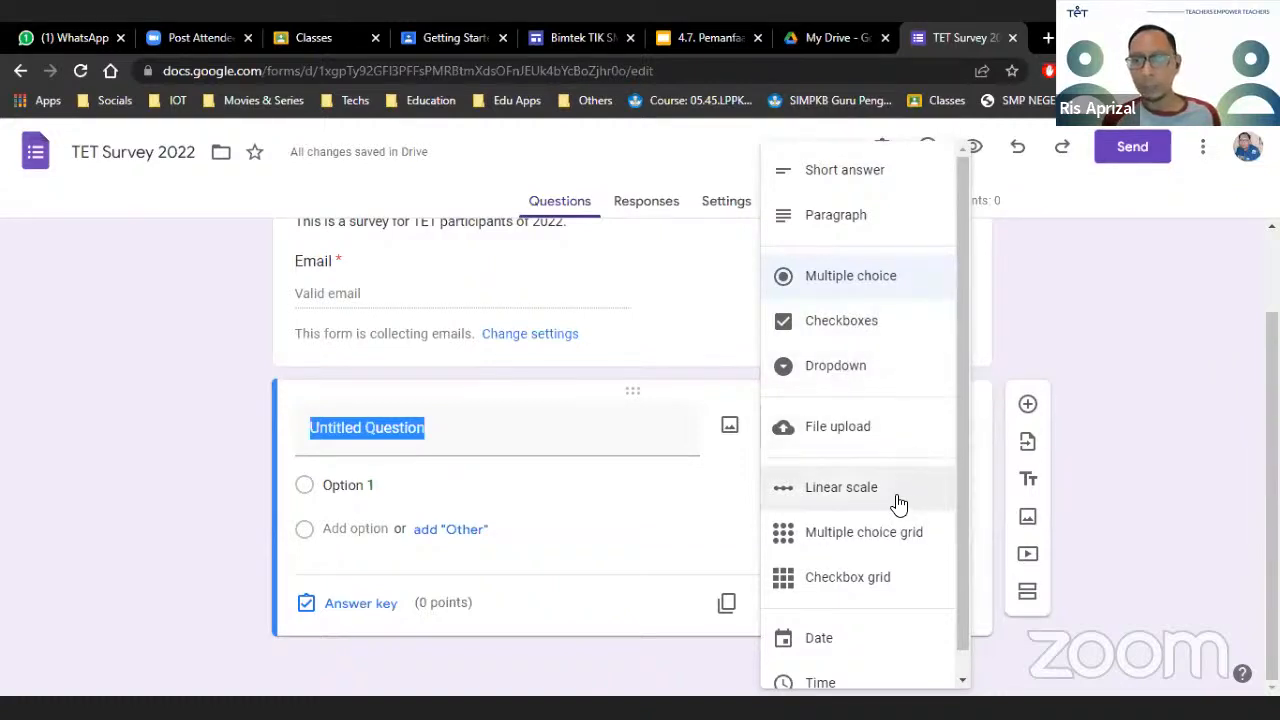
{"action": "scroll", "coordinate": [884, 505], "scroll_direction": "down", "scroll_amount": 1}
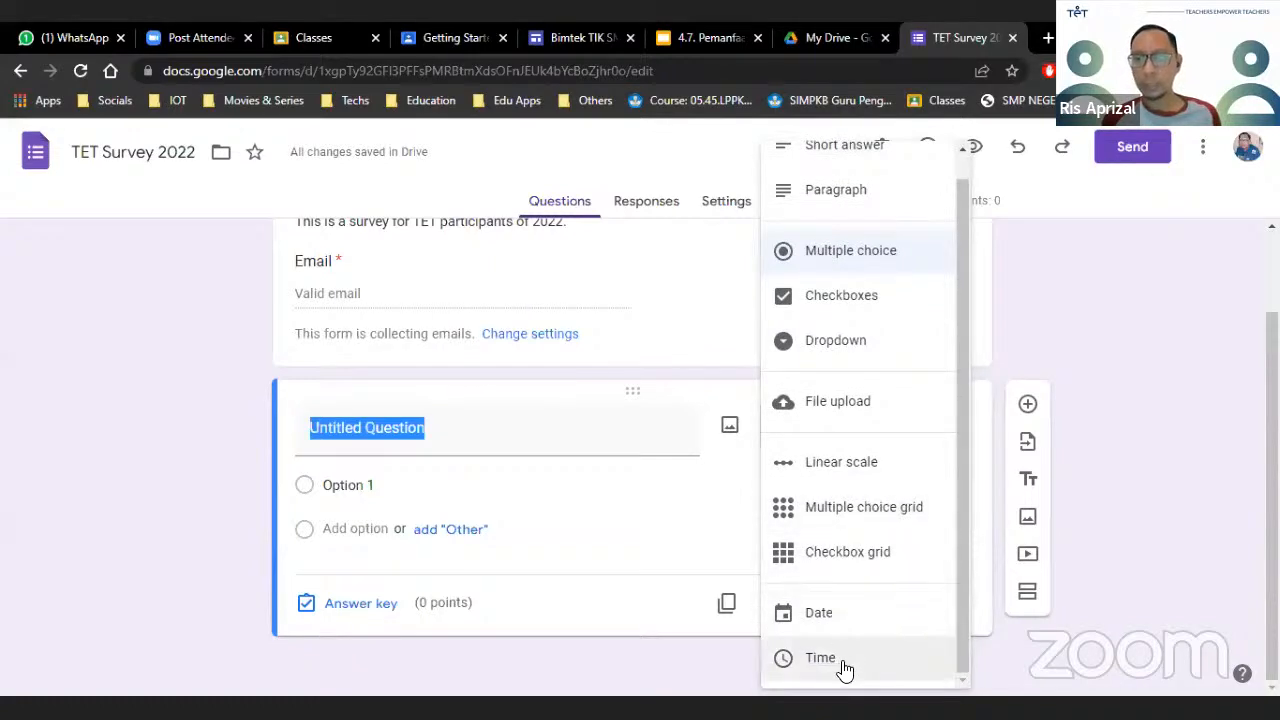
{"action": "scroll", "coordinate": [940, 422], "scroll_direction": "up", "scroll_amount": 1}
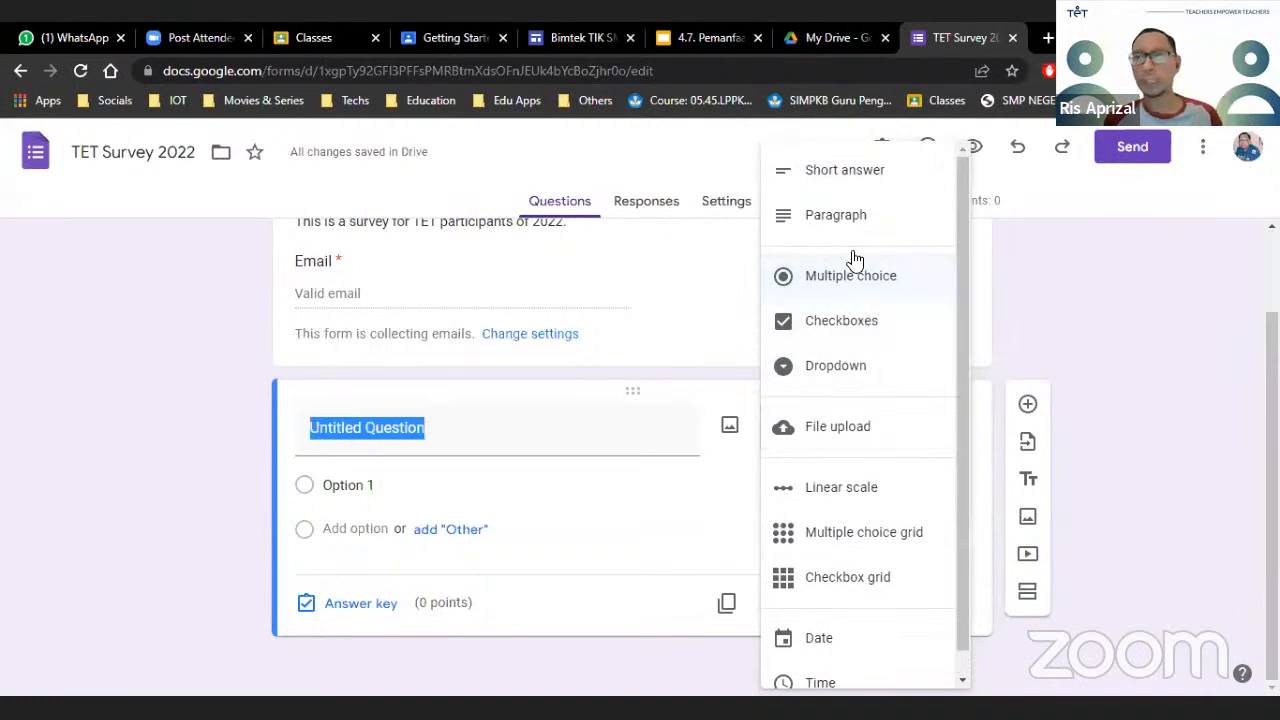
{"action": "left_click", "coordinate": [855, 174]}
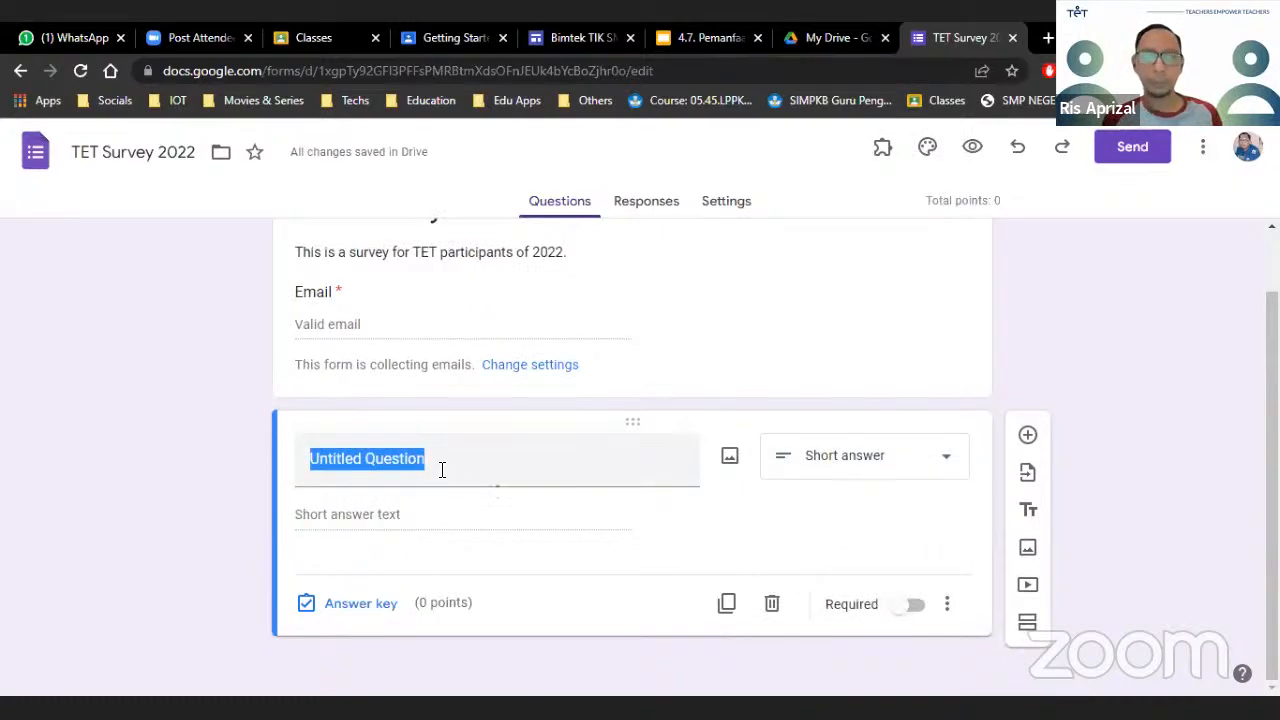
Replace the placeholder title of the short answer question with "Name"
{"action": "left_click_drag", "start_coordinate": [511, 463], "coordinate": [240, 478]}
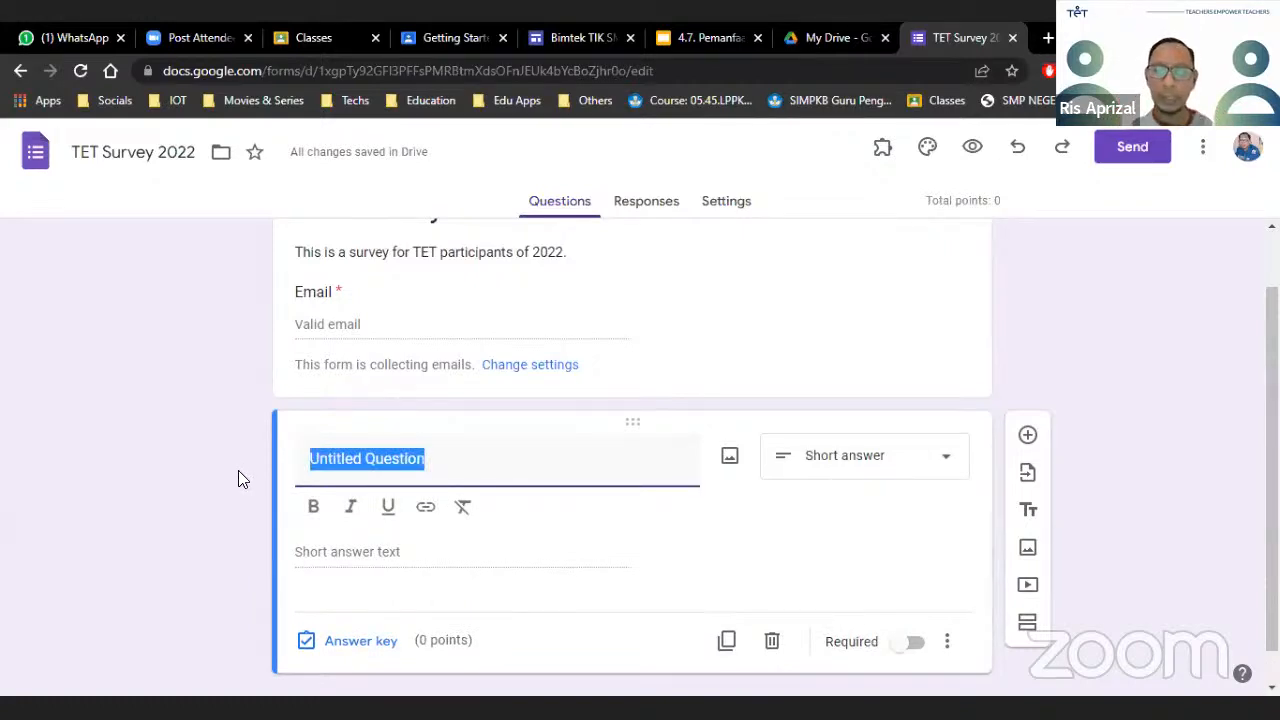
{"action": "type", "text": "Na"}
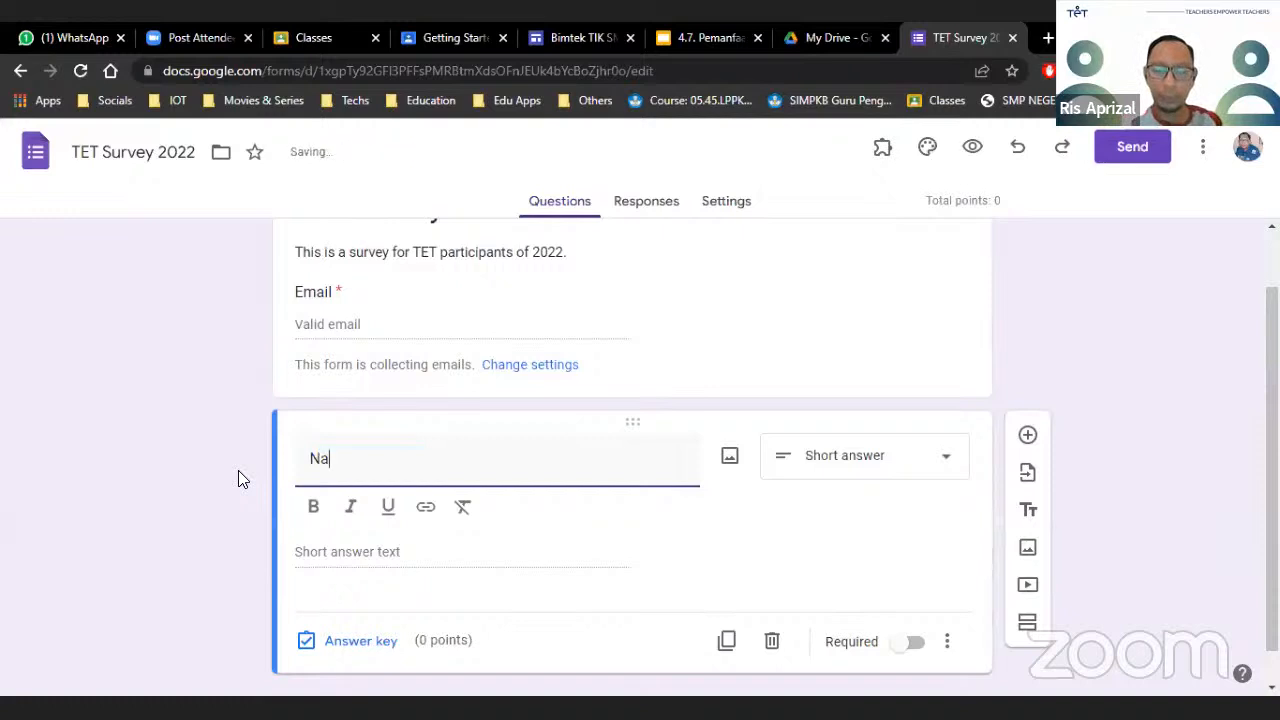
{"action": "type", "text": "me"}
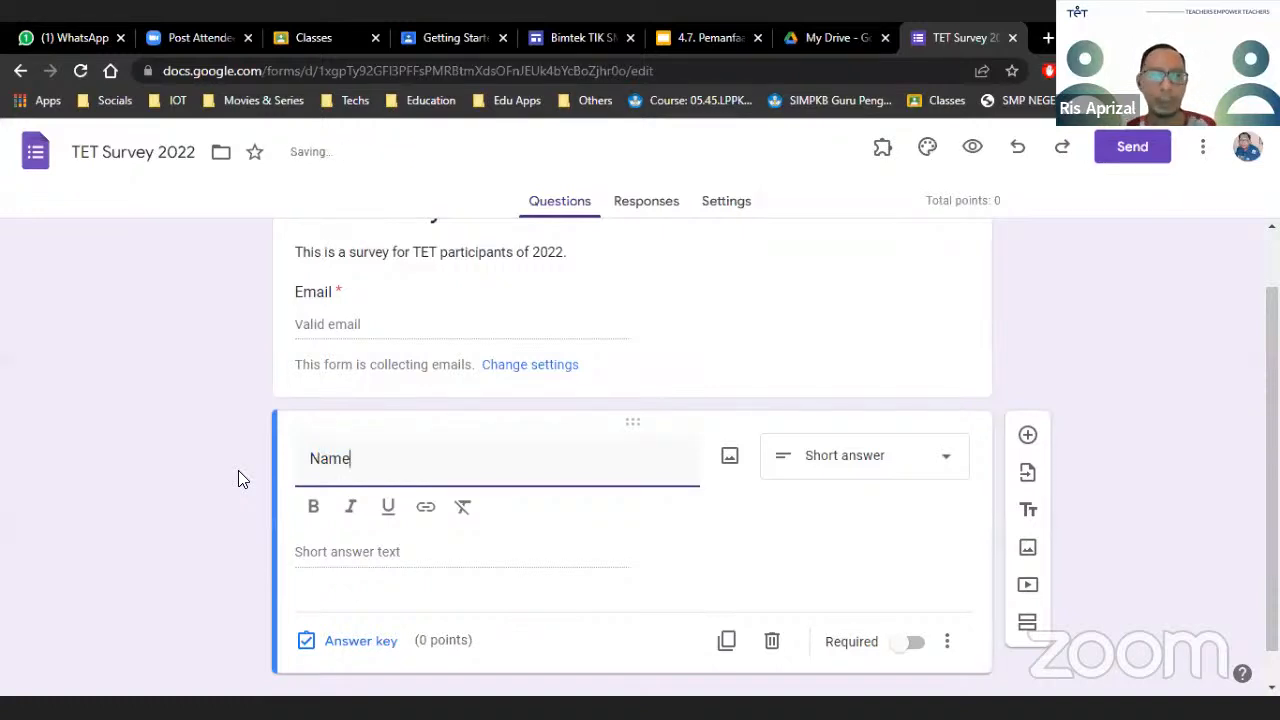
{"action": "left_click", "coordinate": [428, 552]}
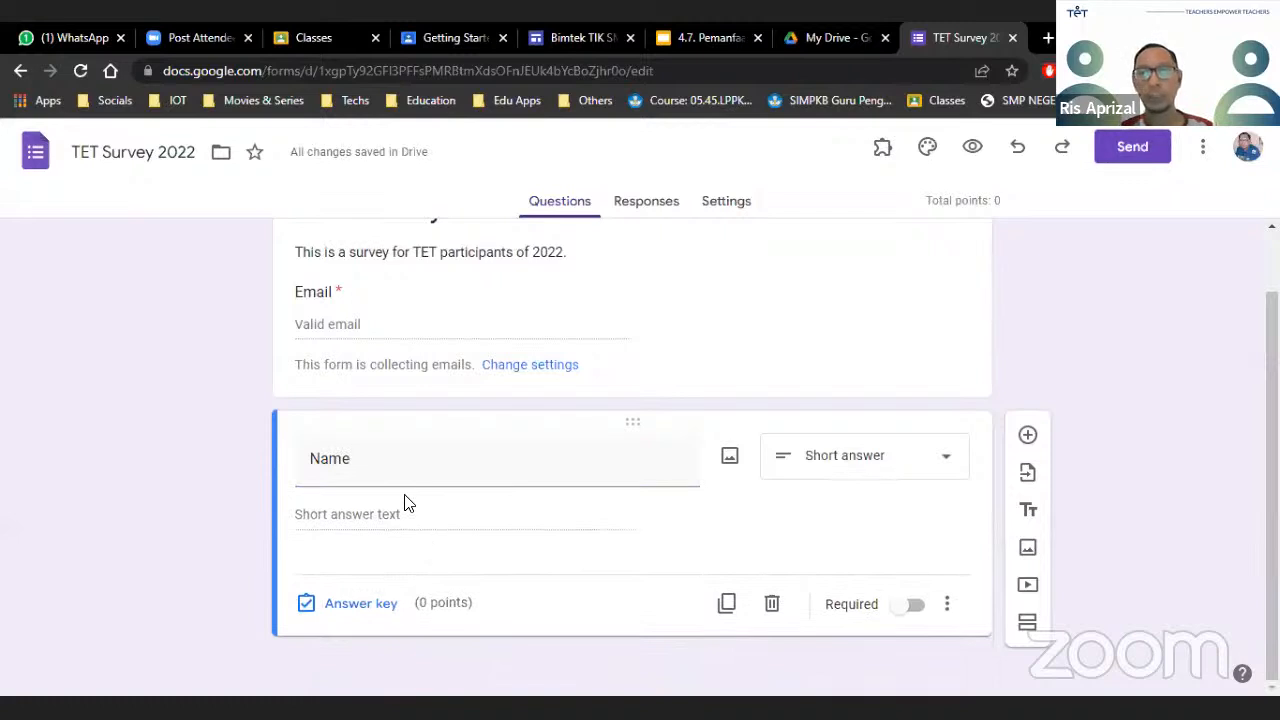
Try "Adress" and "Class" as alternative titles for the short answer question, and restore its title "Name"
{"action": "left_click", "coordinate": [391, 463]}
{"action": "type", "text": "Adress"}
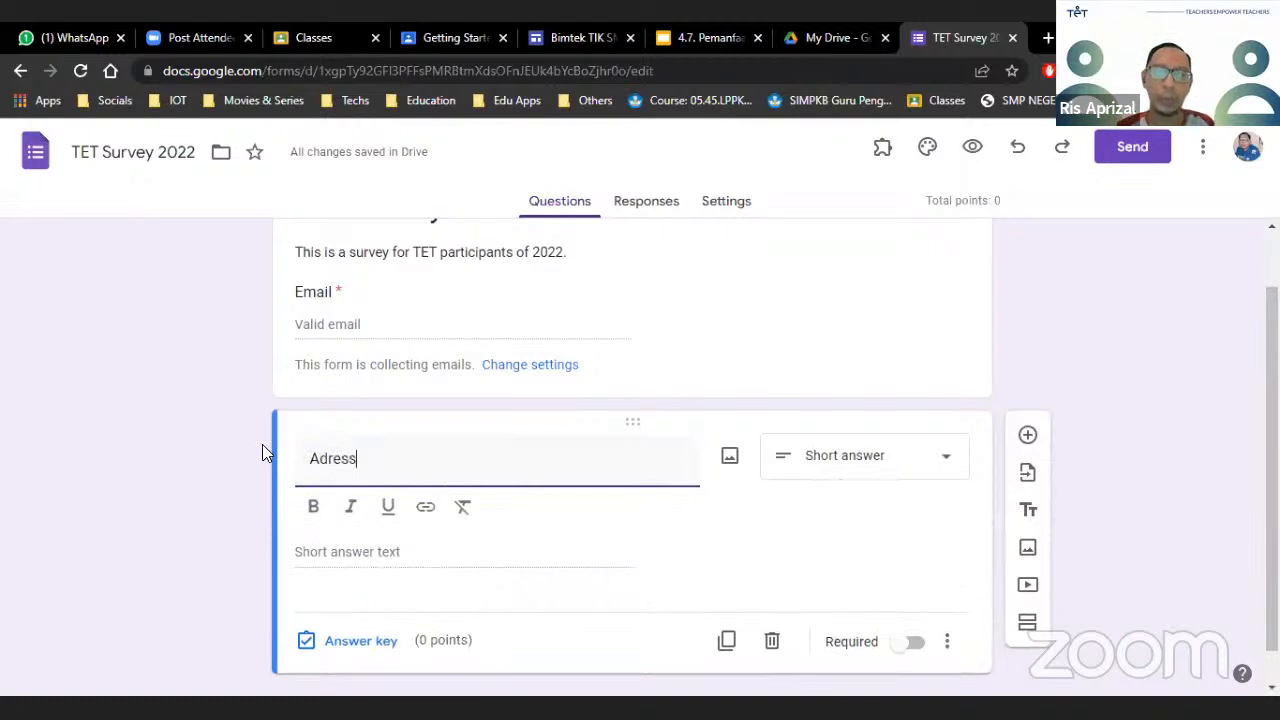
{"action": "key", "text": "BackSpace"}
{"action": "key", "text": "BackSpace"}
{"action": "key", "text": "BackSpace"}
{"action": "key", "text": "BackSpace"}
{"action": "key", "text": "BackSpace"}
{"action": "key", "text": "BackSpace"}
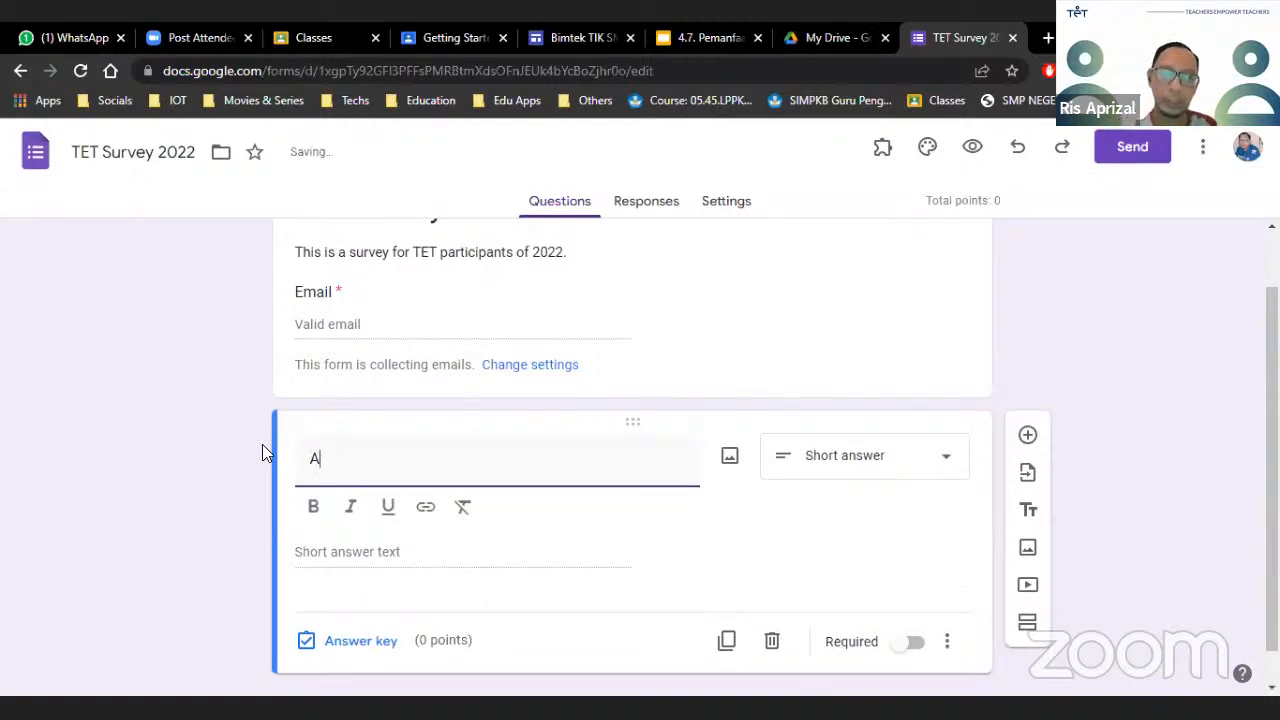
{"action": "type", "text": "Cal"}
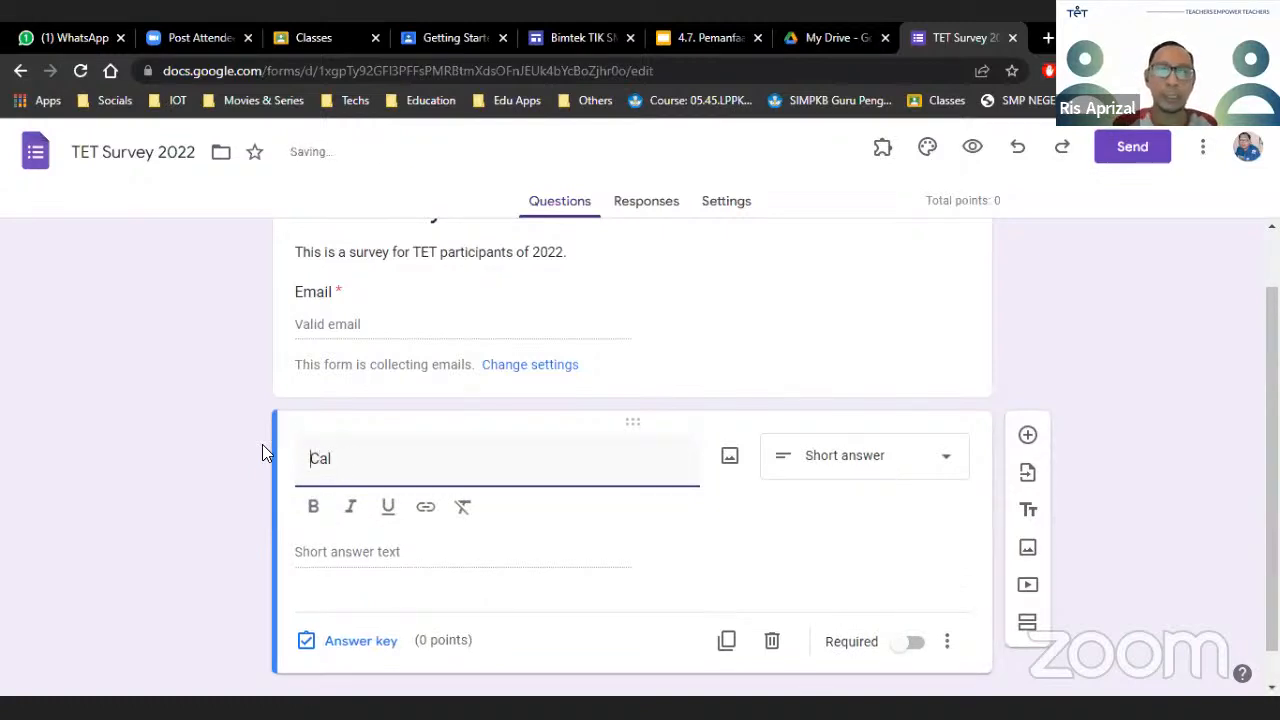
{"action": "key", "text": "BackSpace"}
{"action": "key", "text": "BackSpace"}
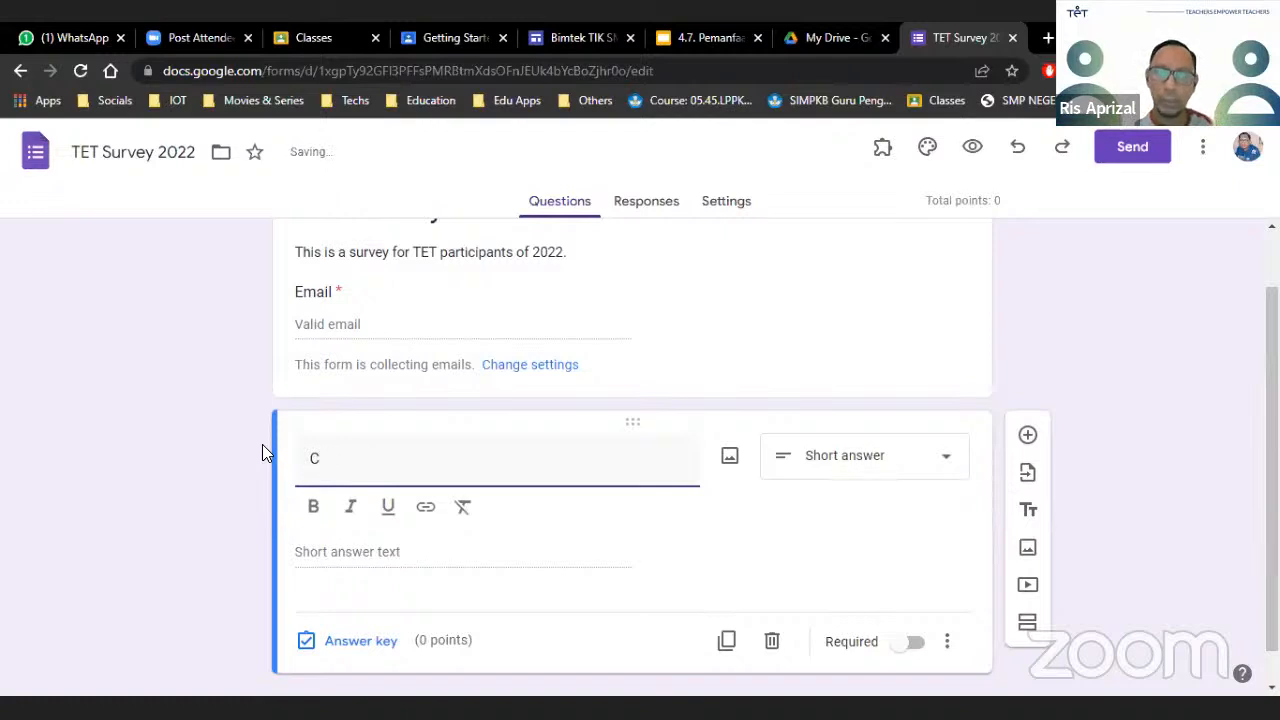
{"action": "type", "text": "lass"}
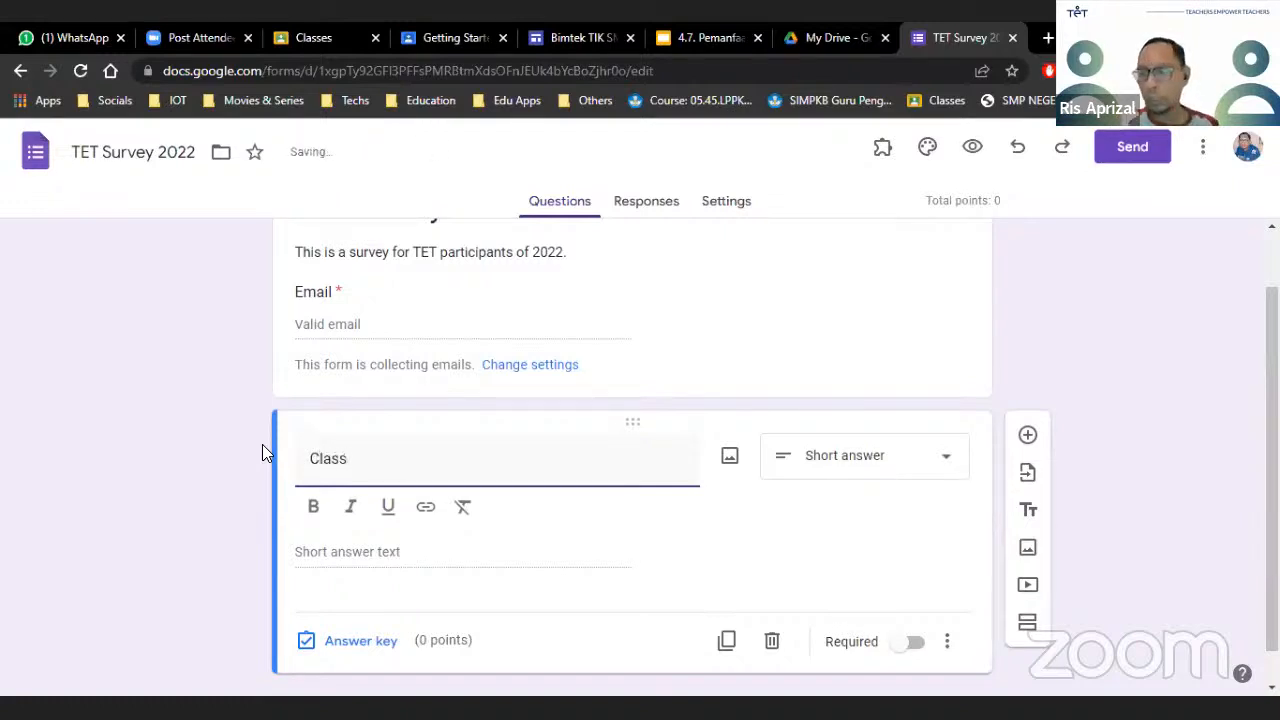
{"action": "key", "text": "BackSpace"}
{"action": "key", "text": "BackSpace"}
{"action": "key", "text": "BackSpace"}
{"action": "key", "text": "BackSpace"}
{"action": "key", "text": "BackSpace"}
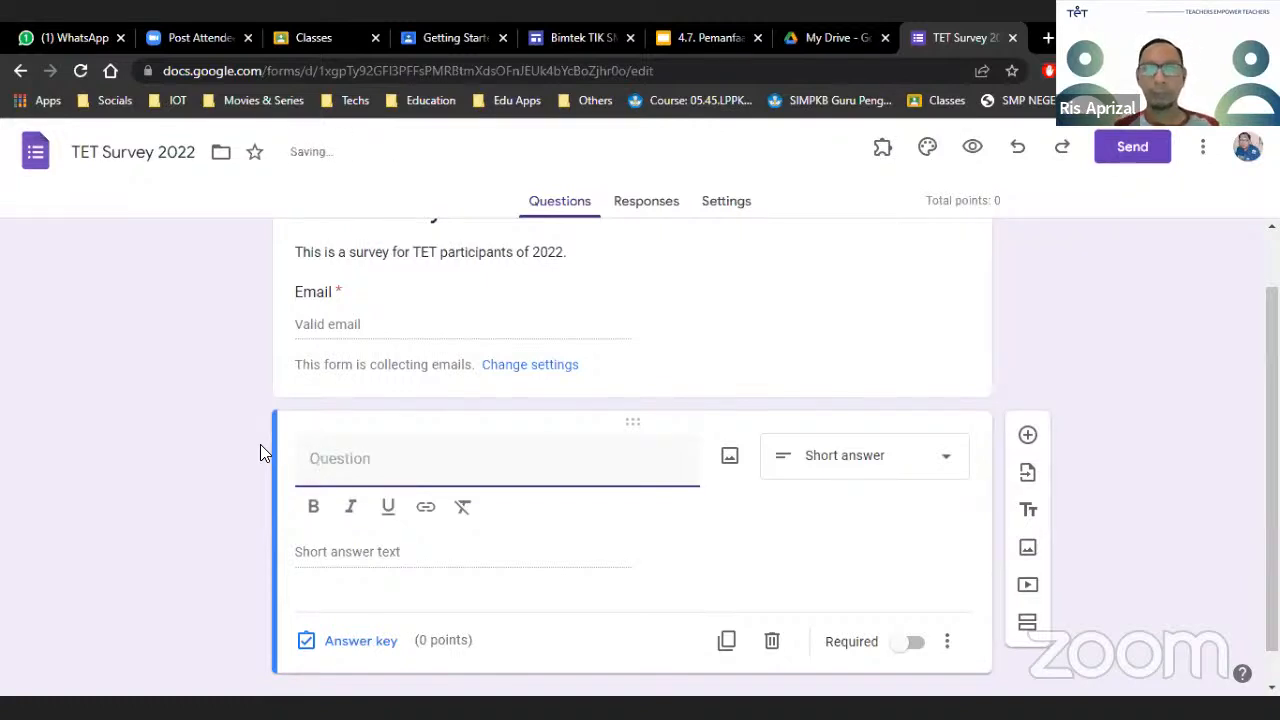
{"action": "type", "text": "Name"}
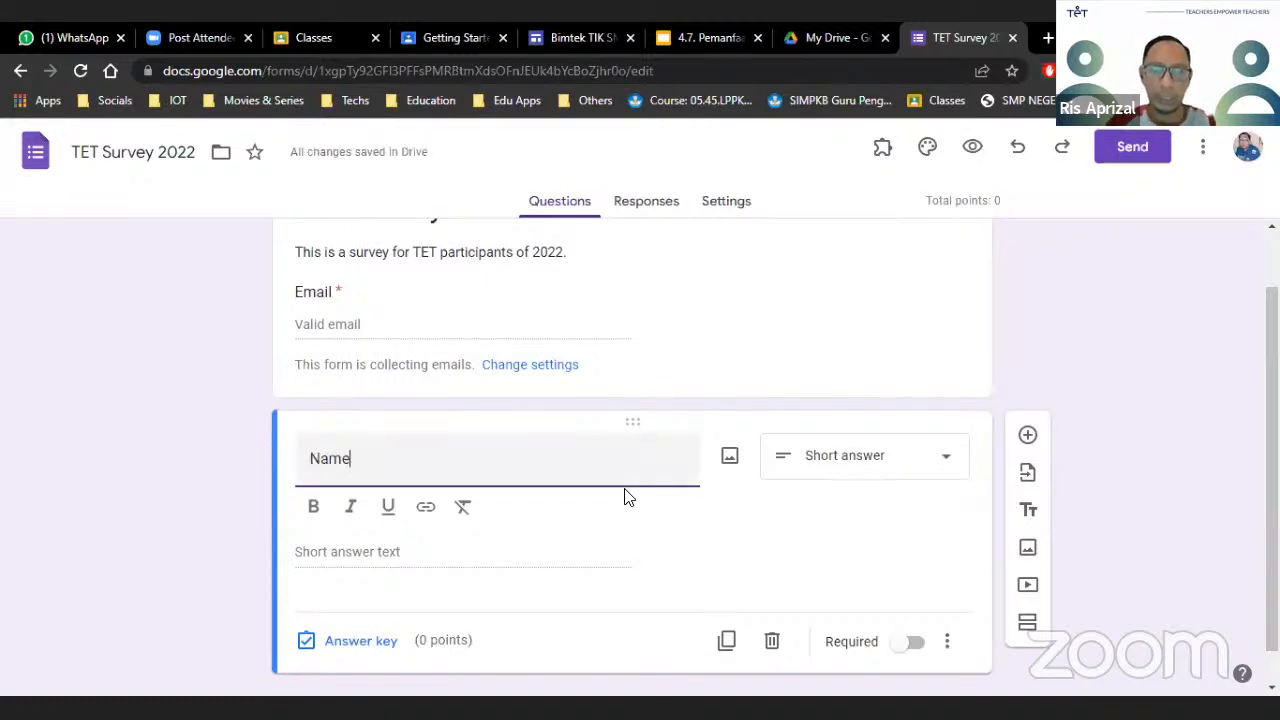
Make the "Name" question required
{"action": "left_click", "coordinate": [1136, 334]}
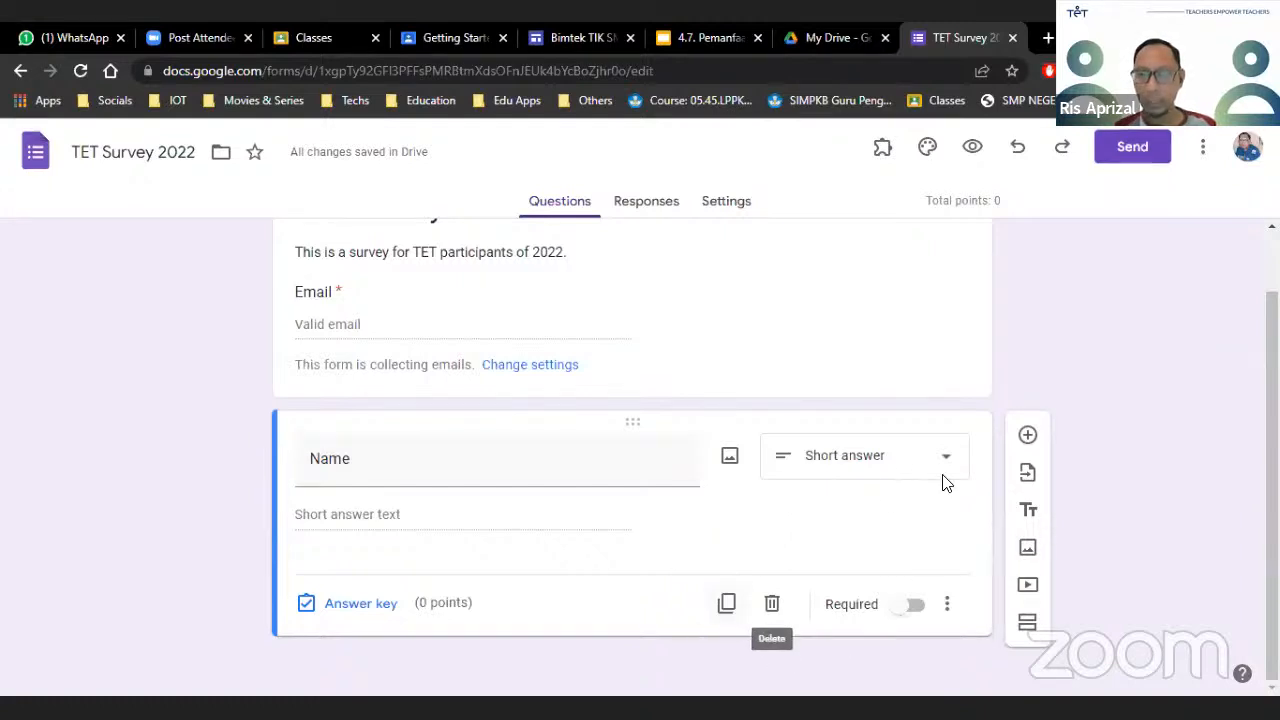
{"action": "left_click", "coordinate": [911, 608]}
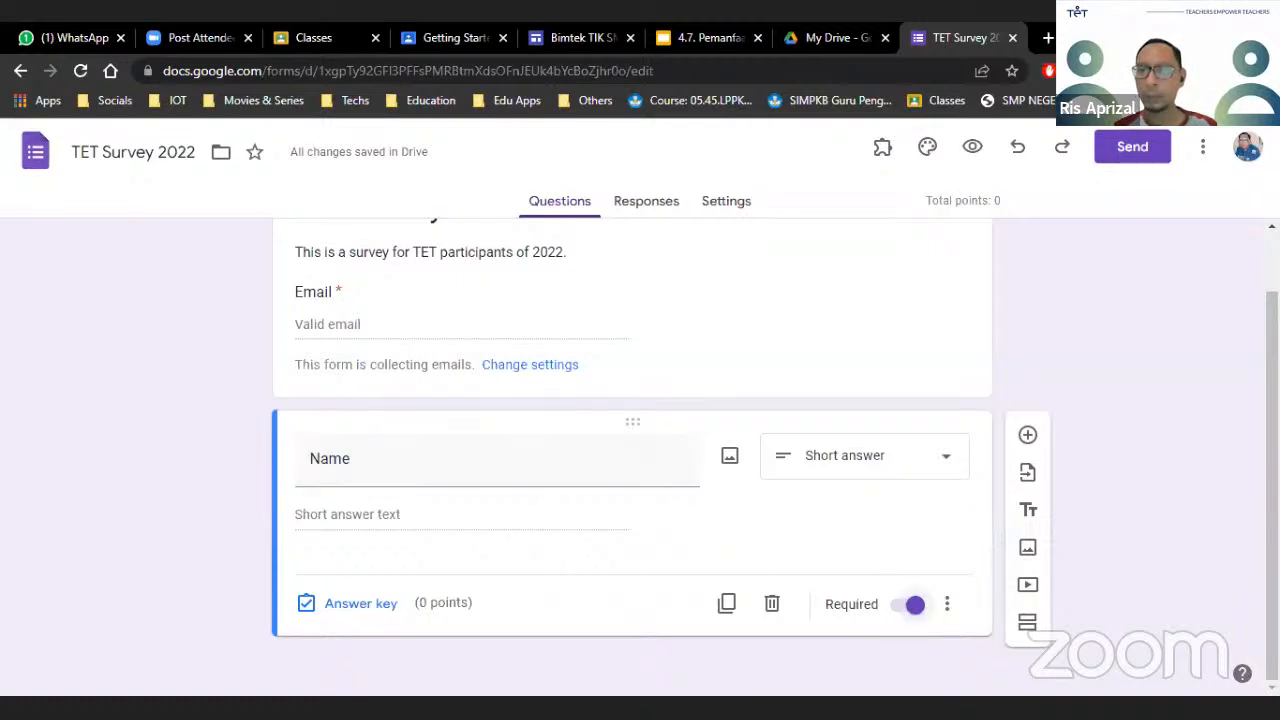
Duplicate the required "Name" question once and retitle the copy "Class"
{"action": "left_click", "coordinate": [729, 606]}
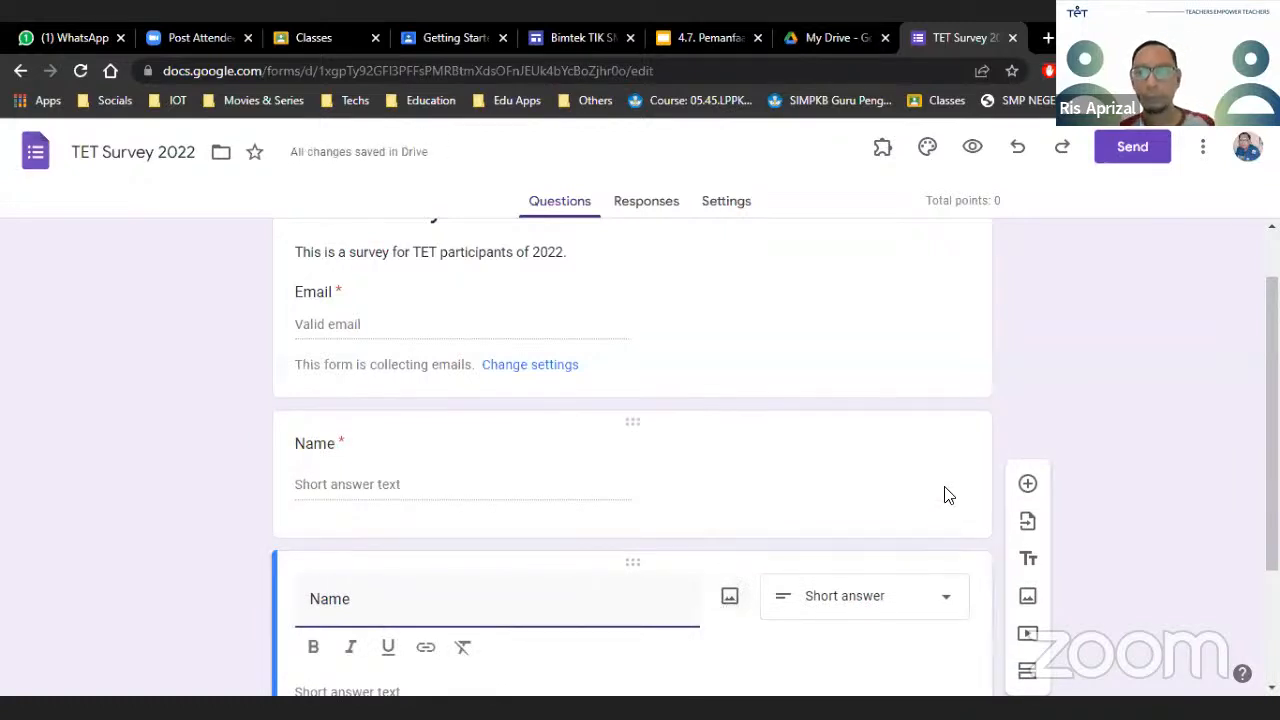
{"action": "key", "text": "ctrl+z"}
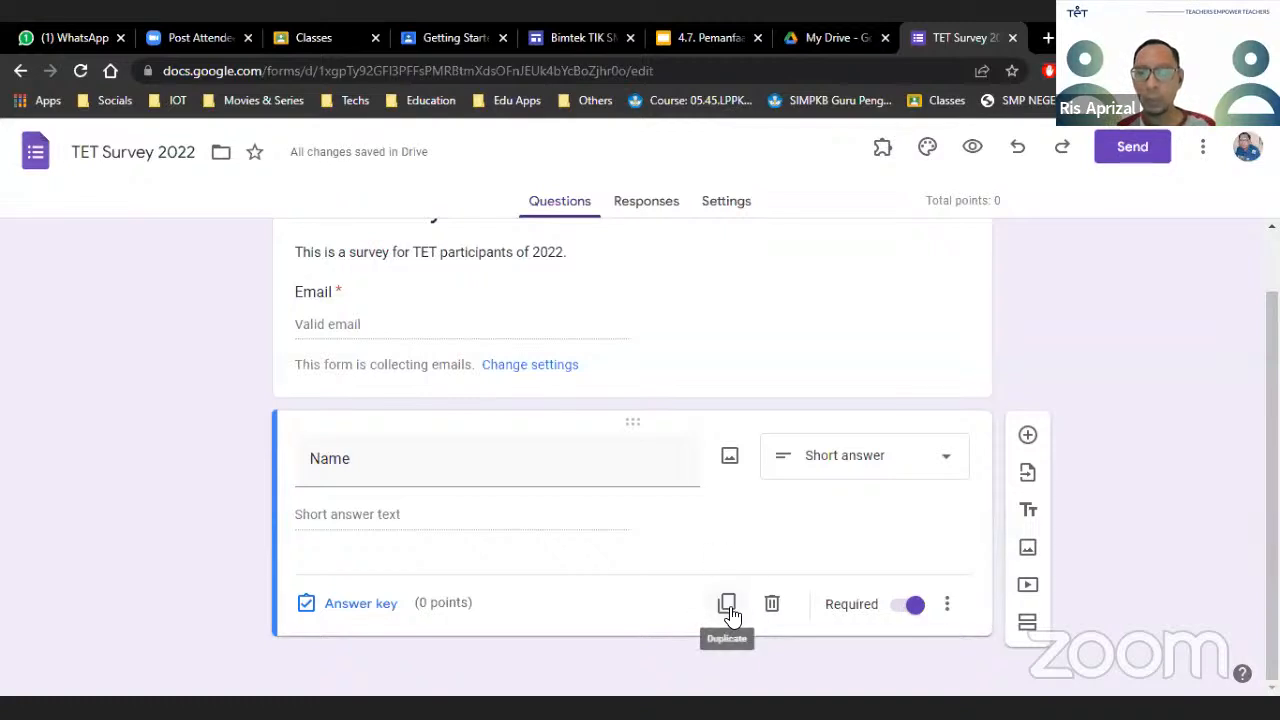
{"action": "left_click", "coordinate": [727, 604]}
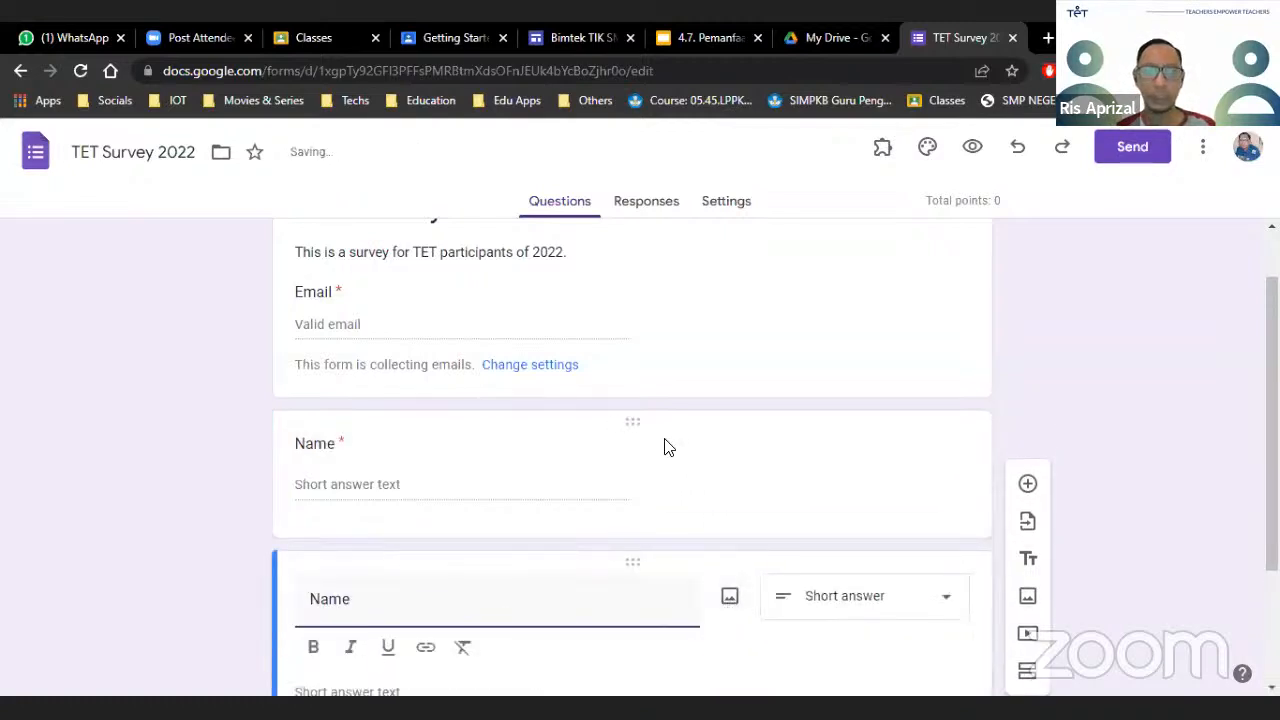
{"action": "left_click_drag", "start_coordinate": [374, 487], "coordinate": [270, 482]}
{"action": "type", "text": "C"}
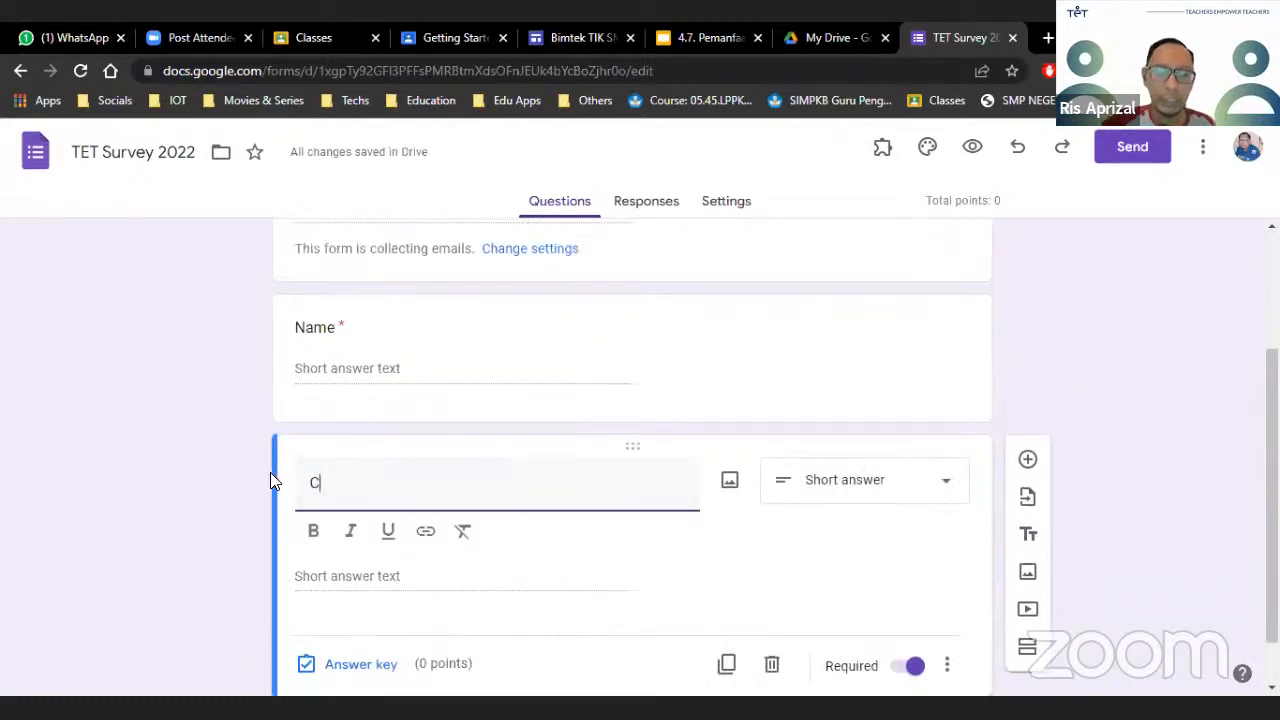
{"action": "type", "text": "lass"}
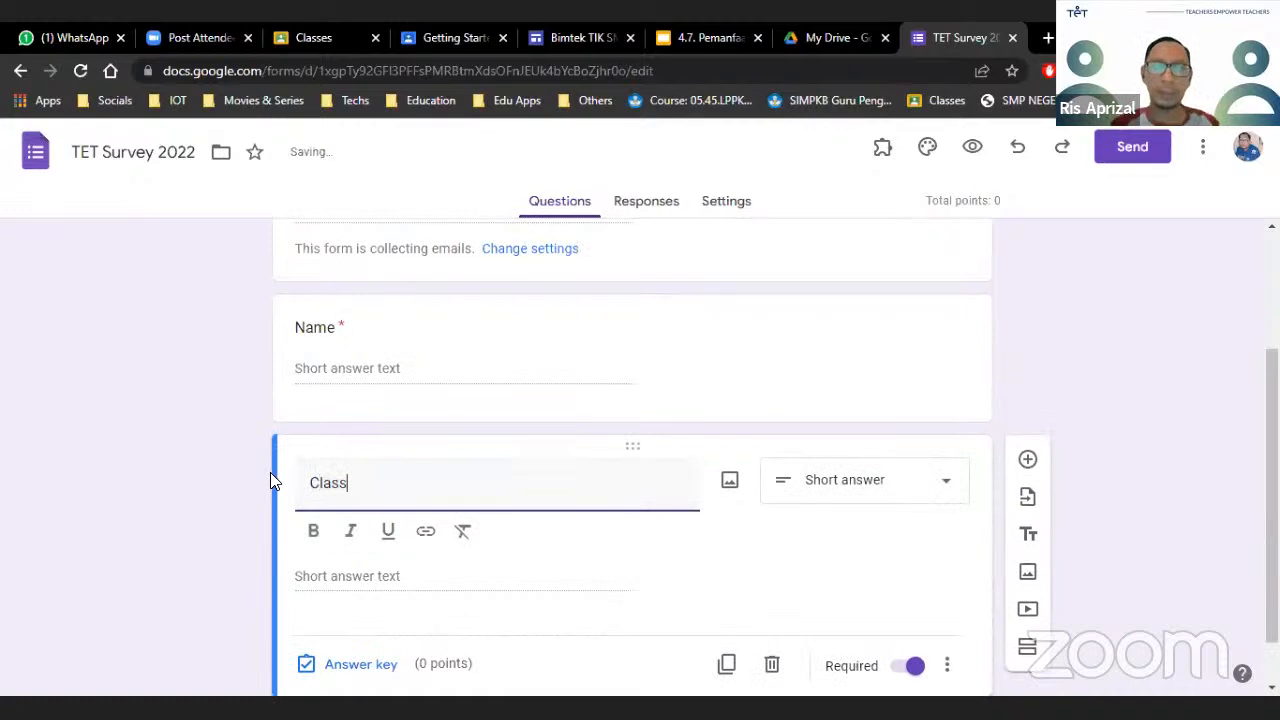
{"action": "left_click", "coordinate": [1132, 456]}
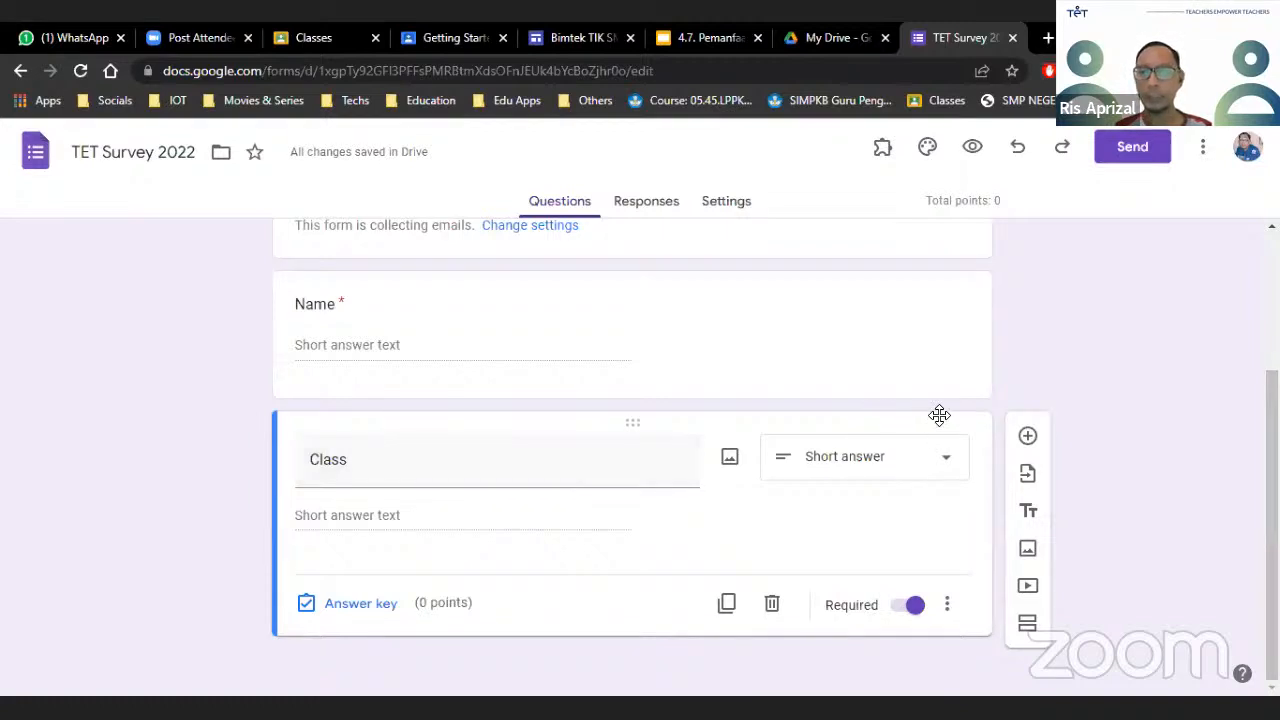
Add a new question below "Class" and set its type to Paragraph
{"action": "left_click", "coordinate": [1027, 438]}
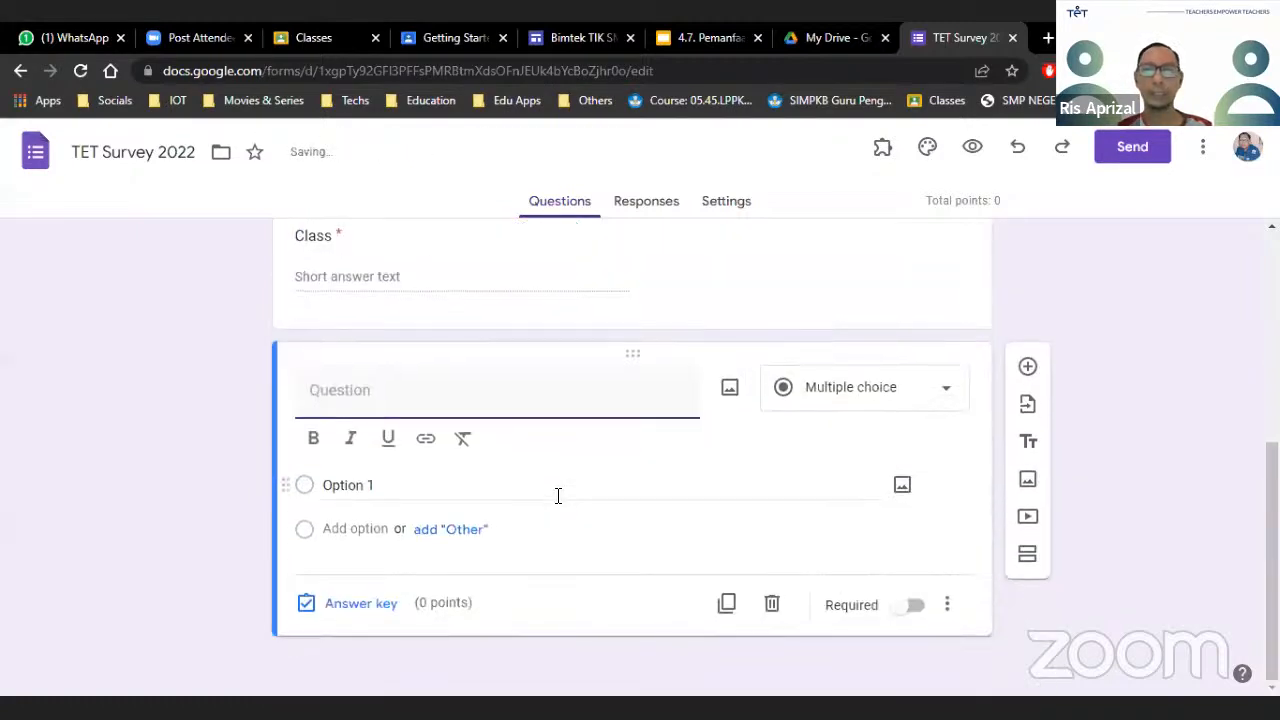
{"action": "left_click", "coordinate": [878, 399]}
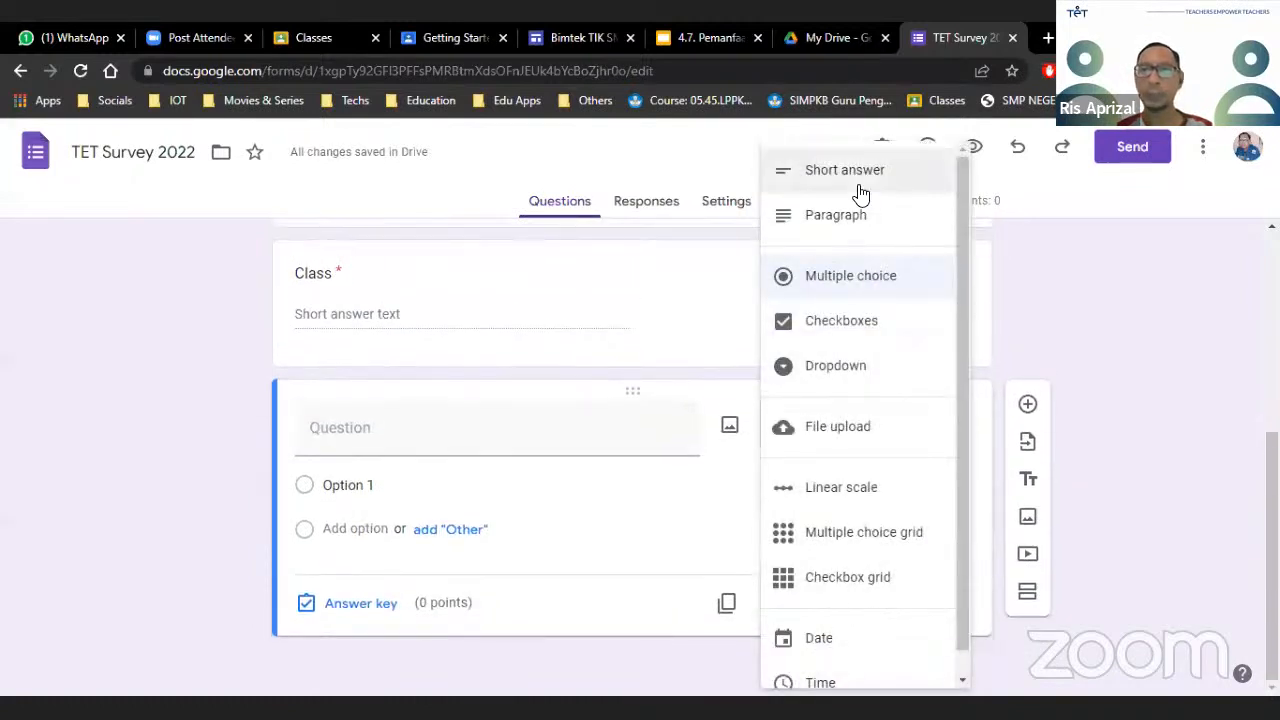
{"action": "left_click", "coordinate": [868, 226]}
{"action": "left_click", "coordinate": [478, 476]}
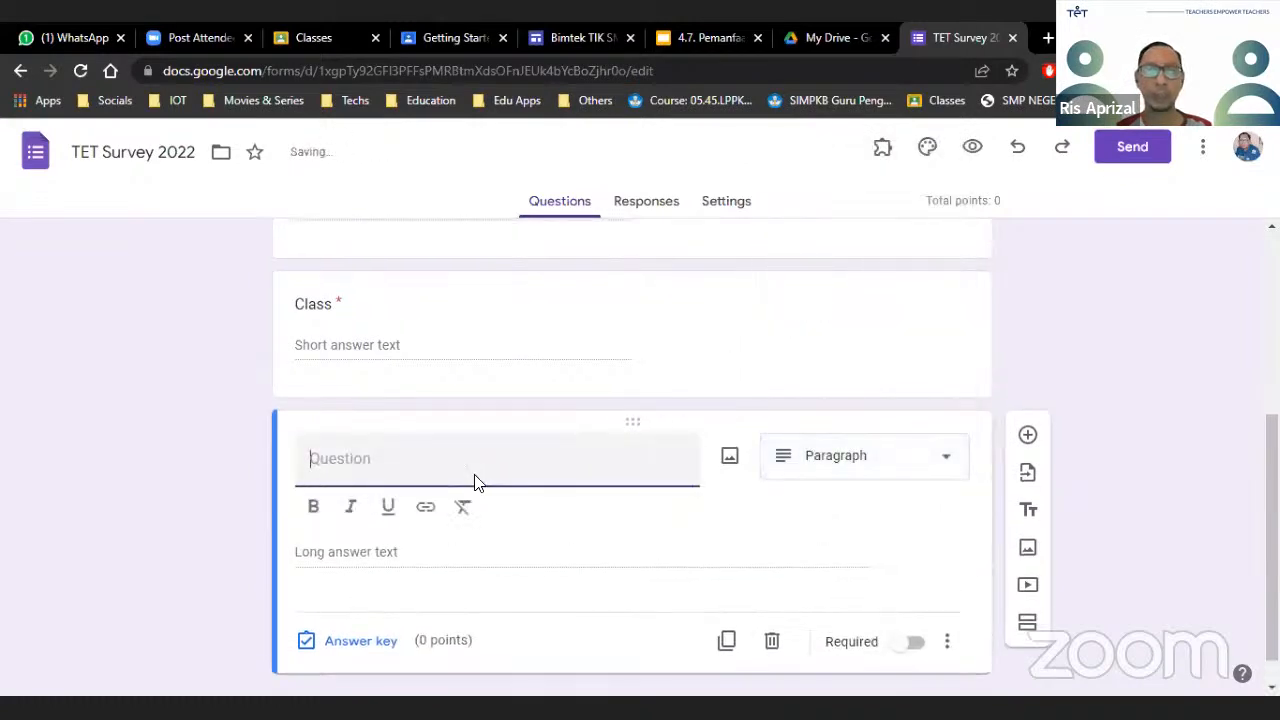
Title the new paragraph question "What do you think about the internet?"
{"action": "scroll", "coordinate": [478, 476], "scroll_direction": "down", "scroll_amount": 1}
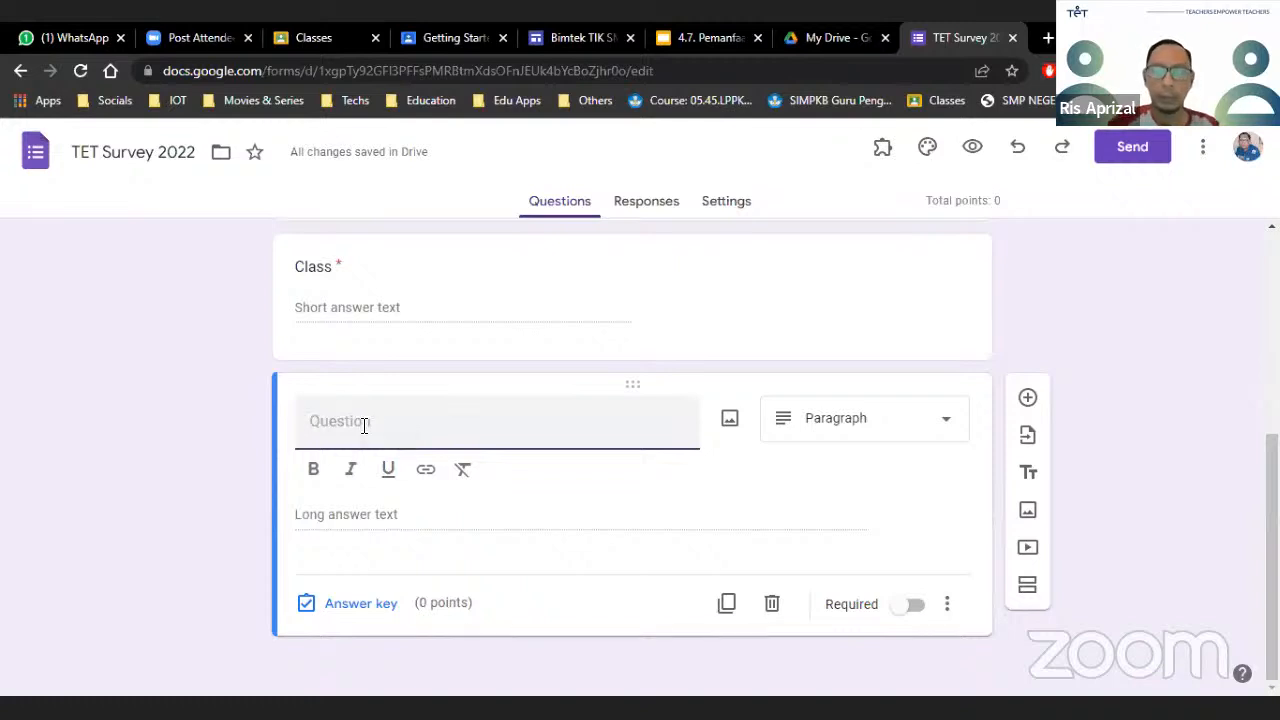
{"action": "type", "text": "Wal"}
{"action": "key", "text": "BackSpace"}
{"action": "key", "text": "BackSpace"}
{"action": "type", "text": "hat do"}
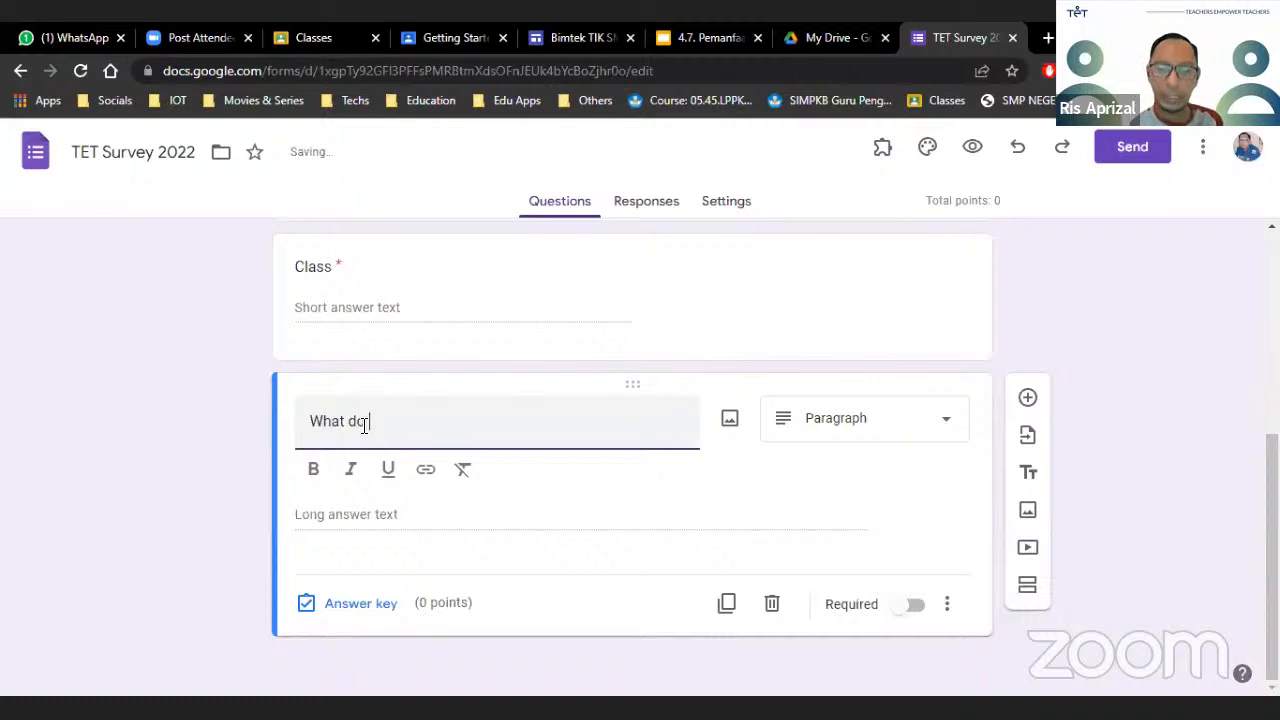
{"action": "type", "text": " you "}
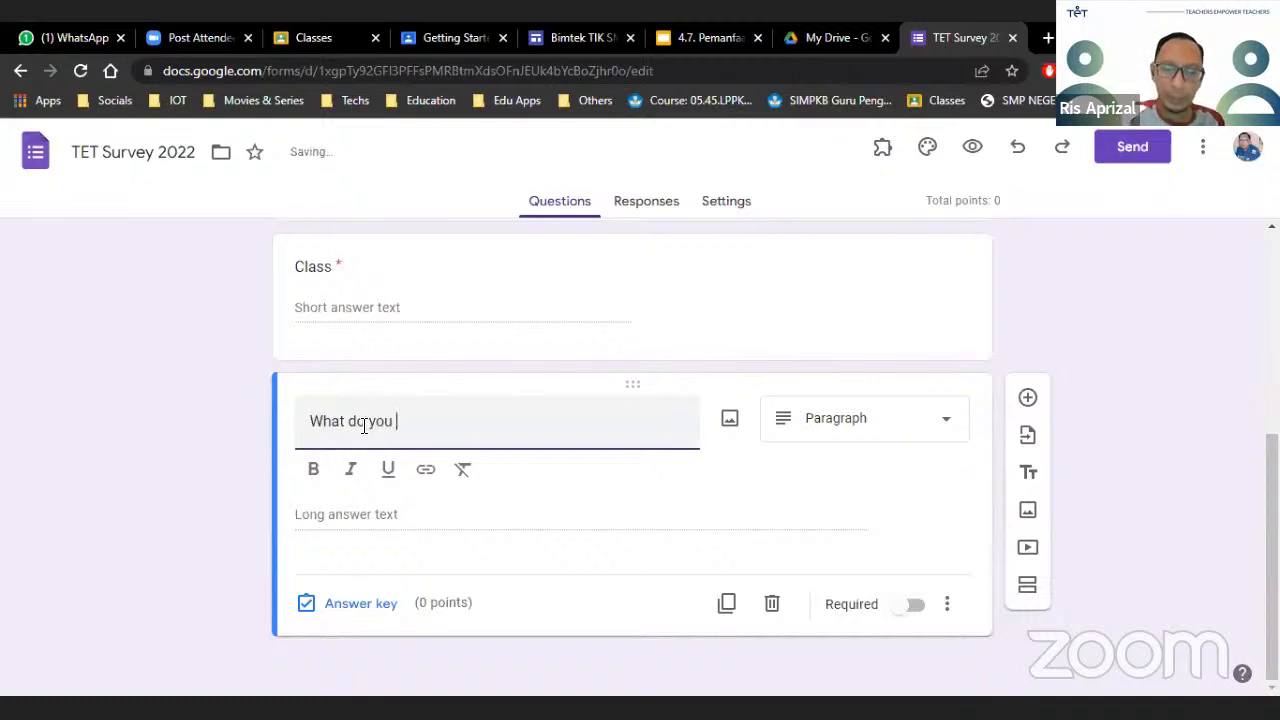
{"action": "type", "text": "think ab"}
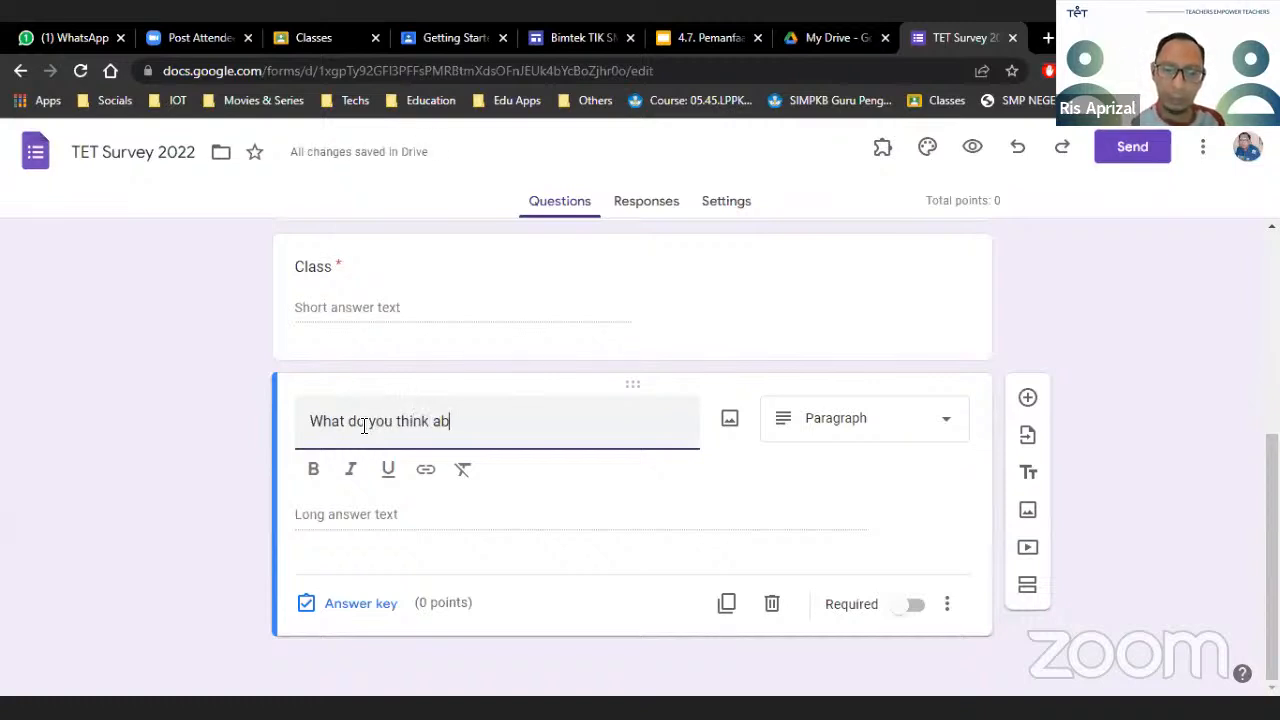
{"action": "type", "text": "out "}
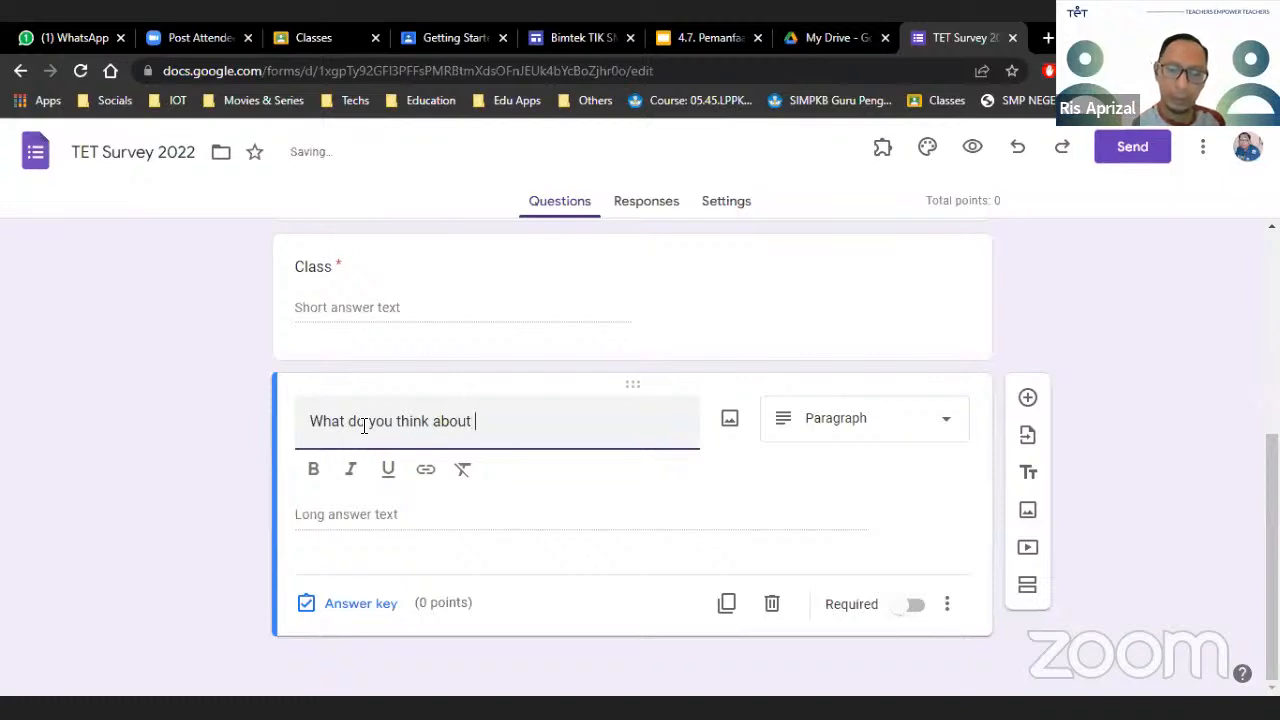
{"action": "type", "text": "the inte"}
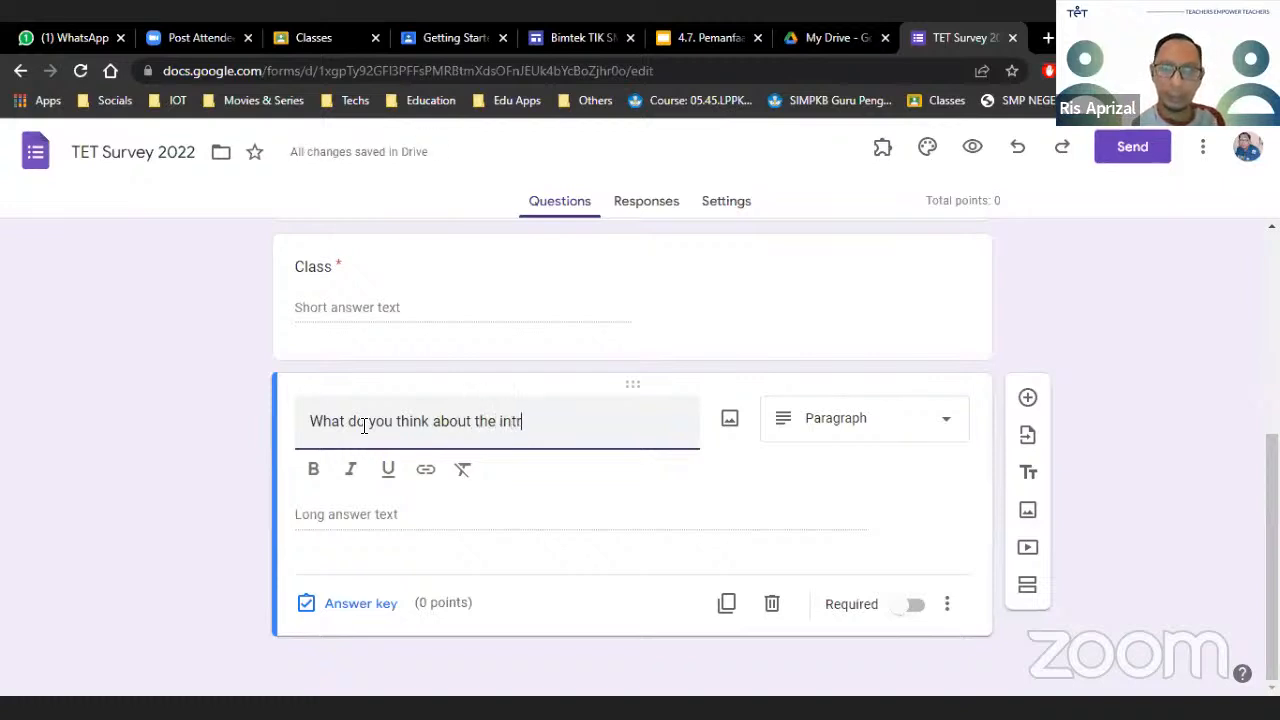
{"action": "type", "text": "rnet"}
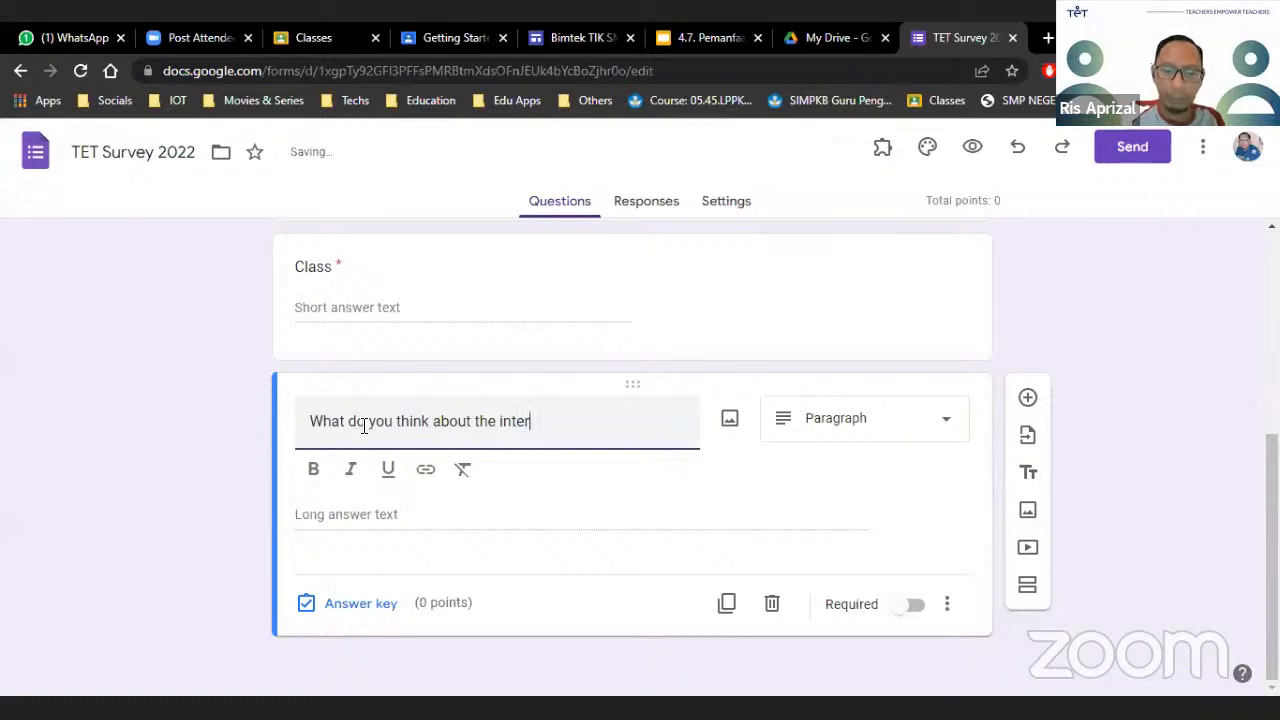
{"action": "type", "text": "?"}
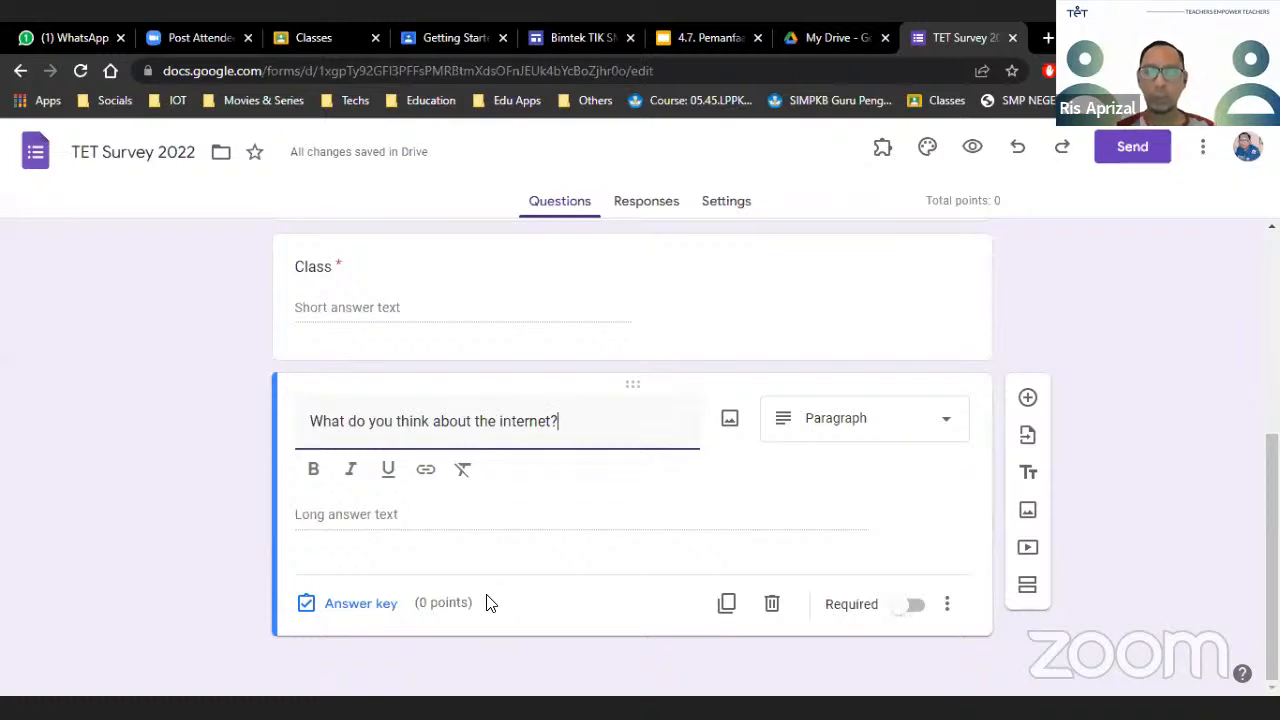
Make the paragraph question about the internet required, and duplicate it as a Multiple choice question
{"action": "left_click", "coordinate": [916, 608]}
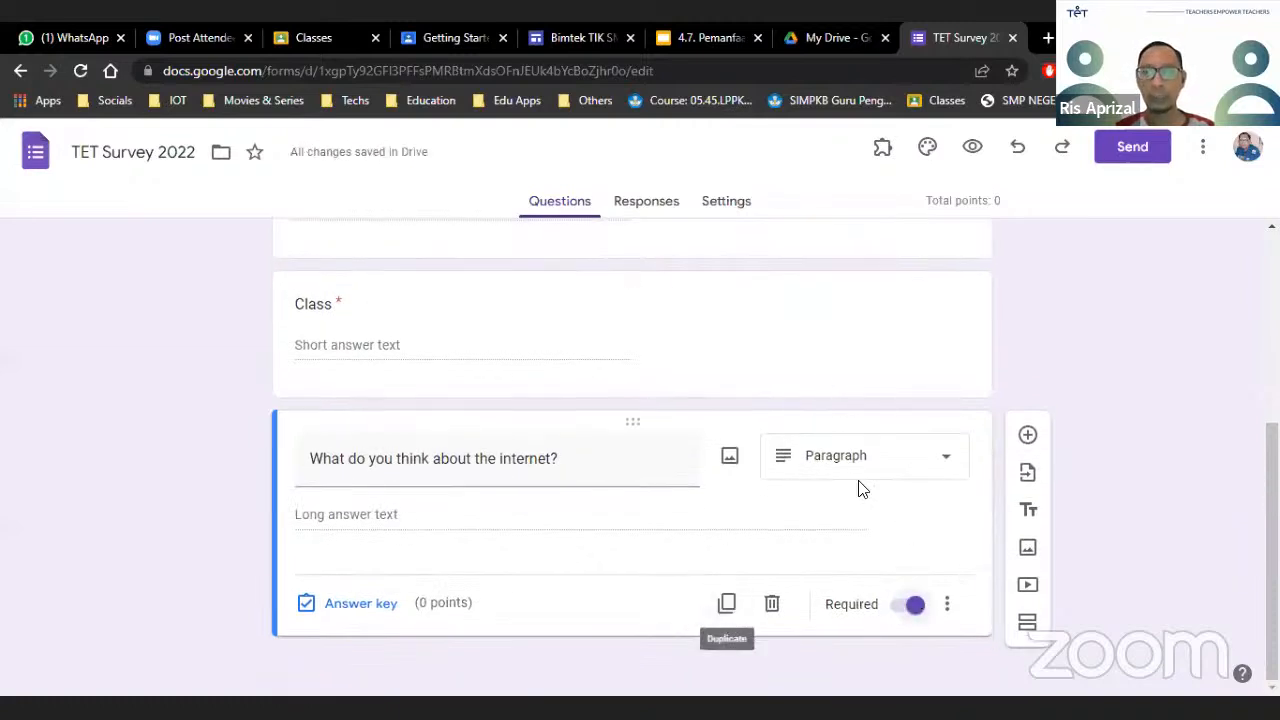
{"action": "left_click", "coordinate": [727, 605]}
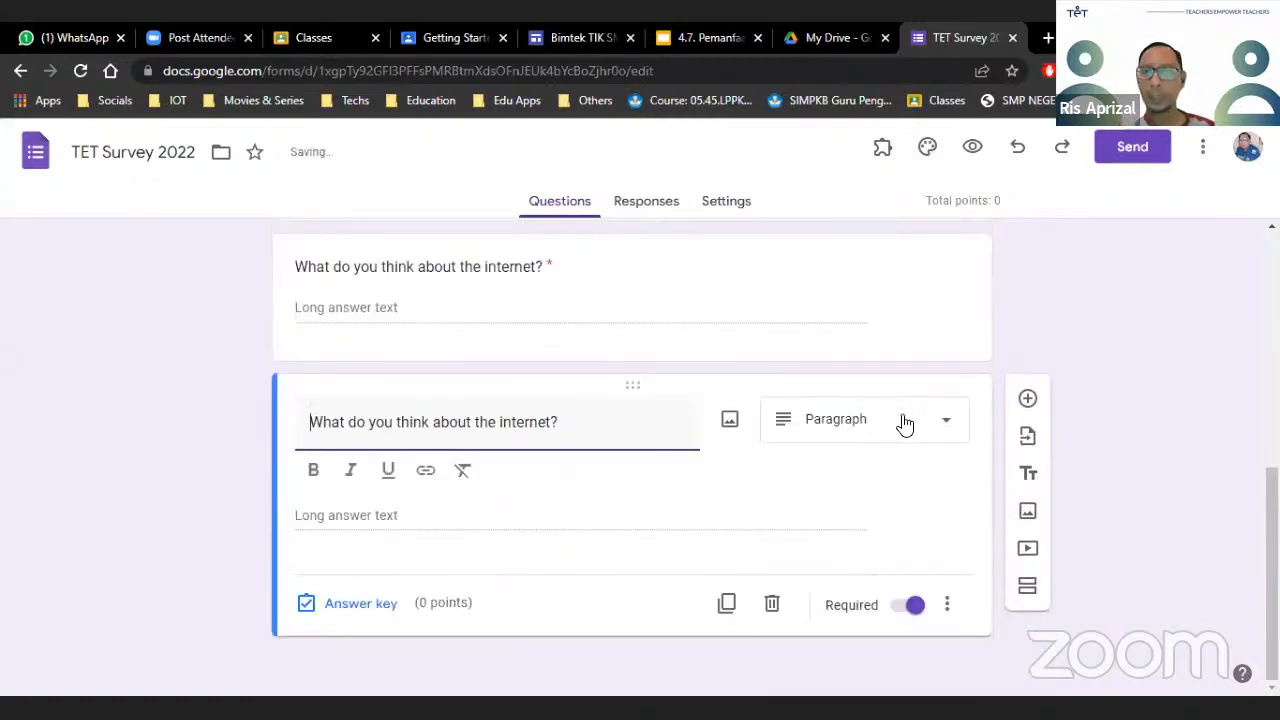
{"action": "left_click", "coordinate": [904, 424]}
{"action": "left_click", "coordinate": [866, 290]}
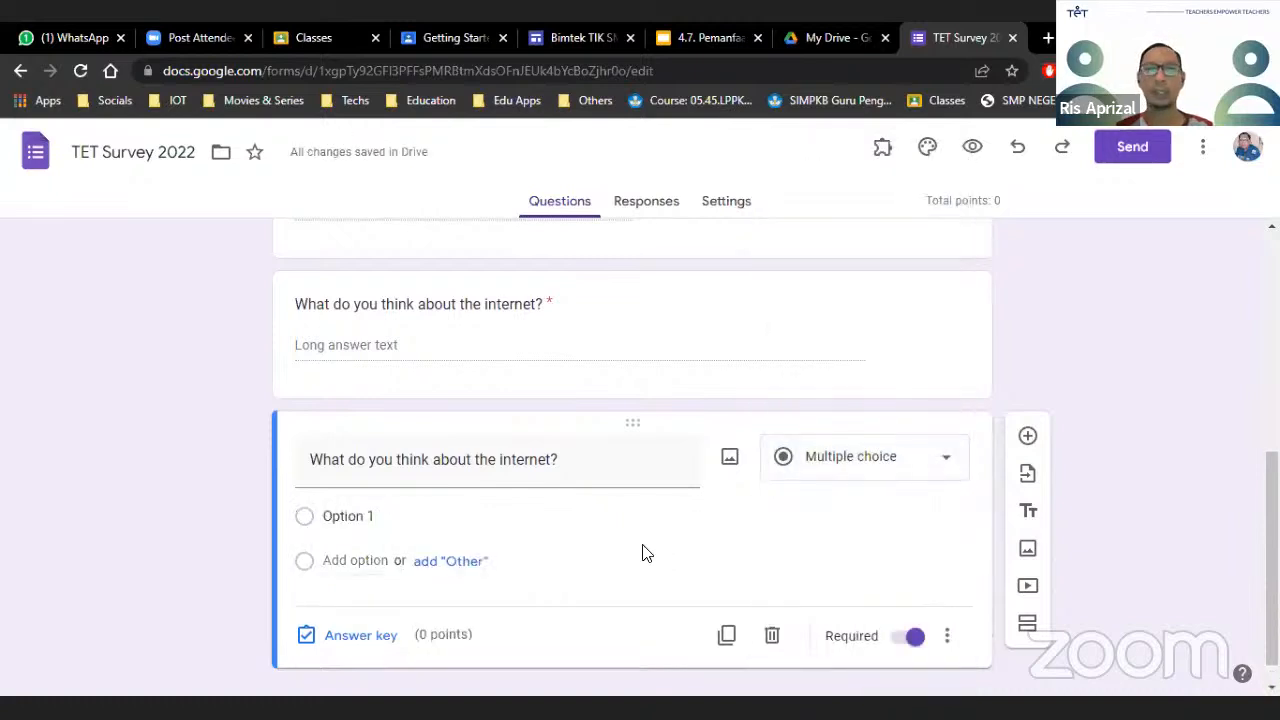
{"action": "triple_click", "coordinate": [563, 460]}
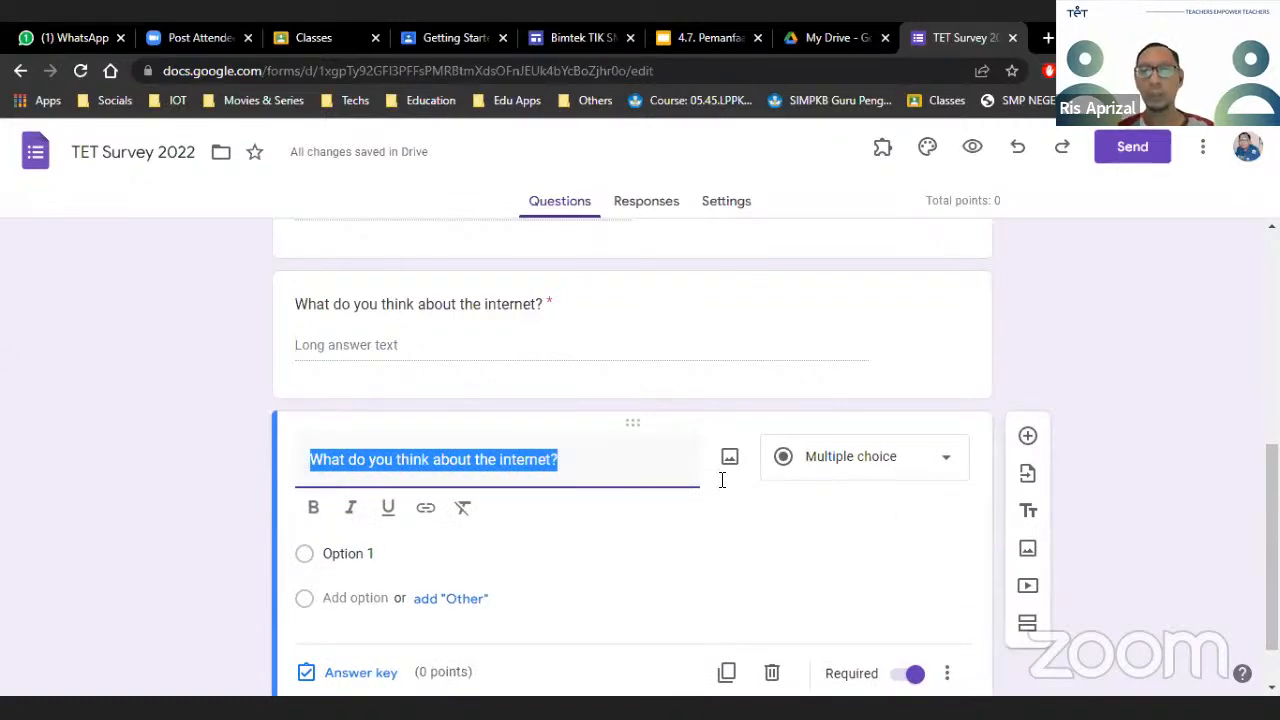
{"action": "left_click_drag", "start_coordinate": [606, 460], "coordinate": [288, 453]}
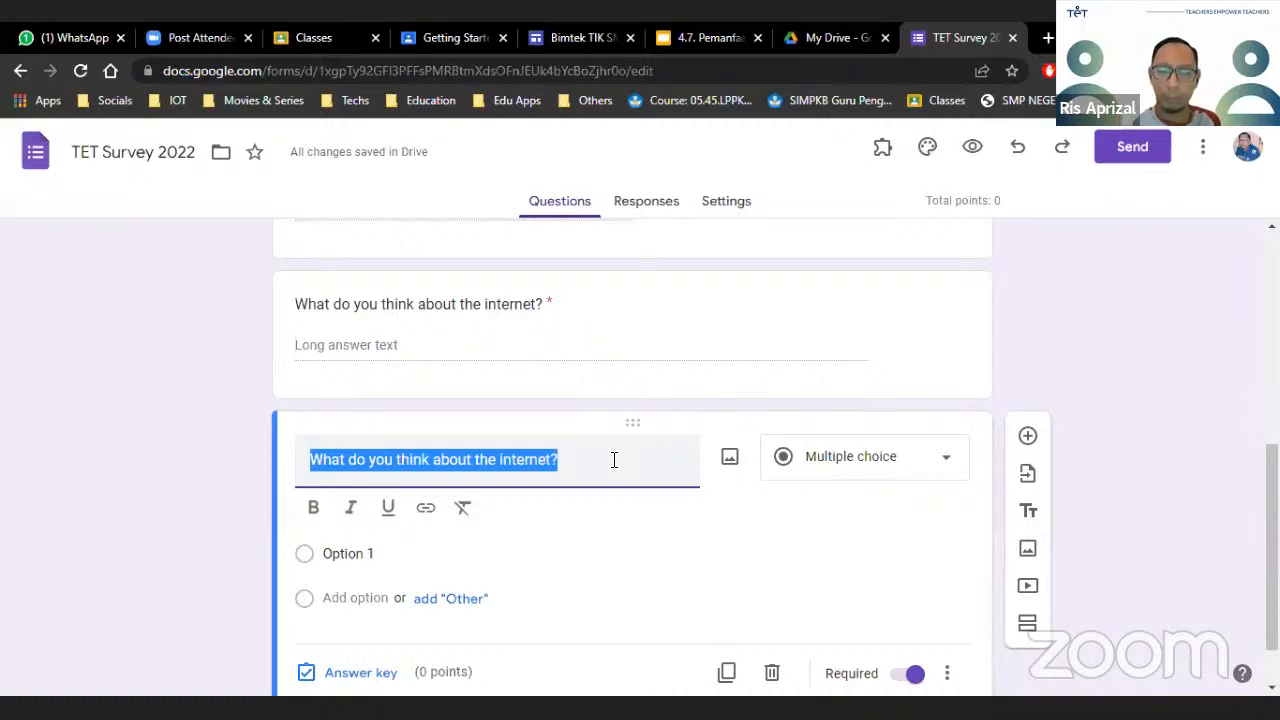
{"action": "type", "text": "Which"}
{"action": "key", "text": "BackSpace"}
{"action": "key", "text": "BackSpace"}
{"action": "key", "text": "BackSpace"}
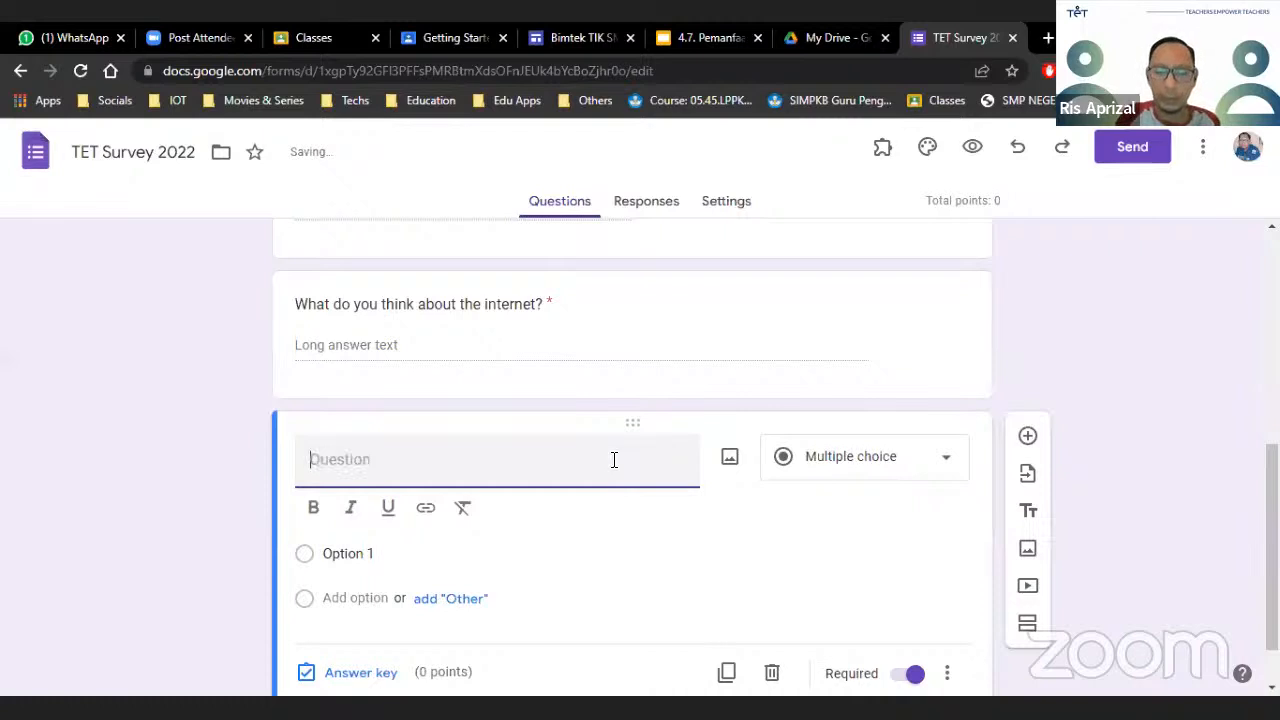
{"action": "type", "text": "Wha"}
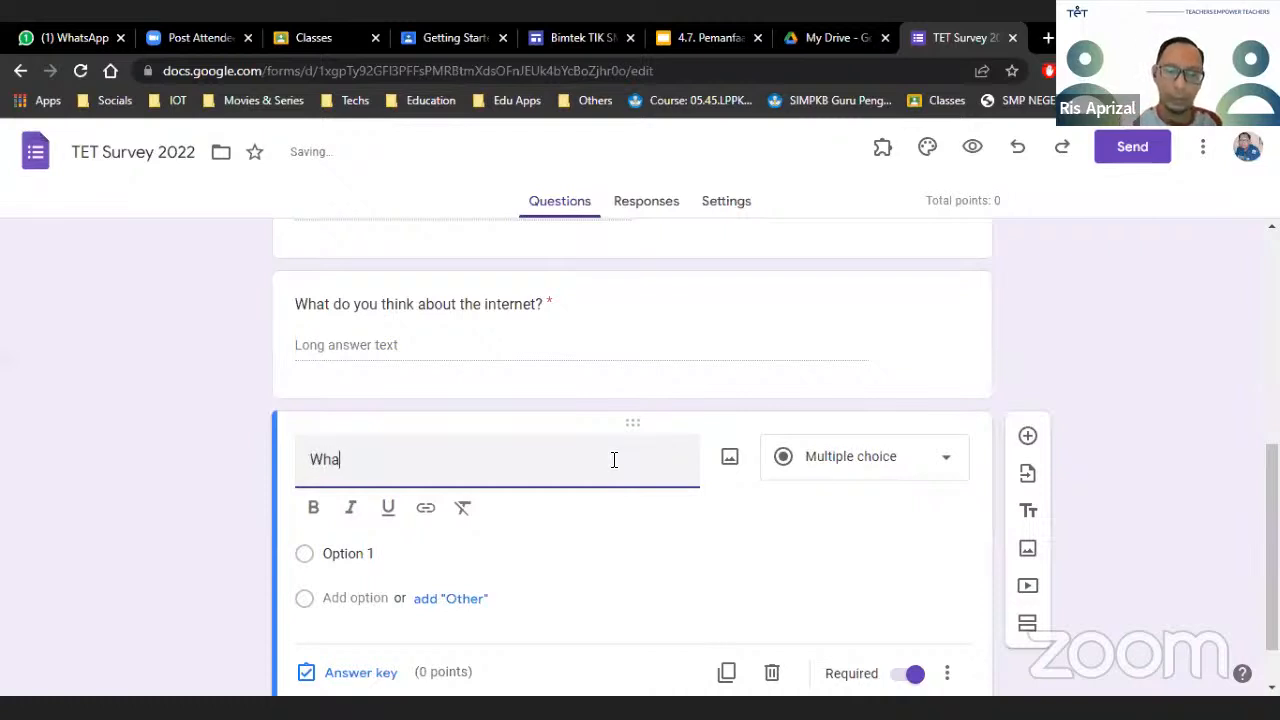
{"action": "type", "text": "t is the syno"}
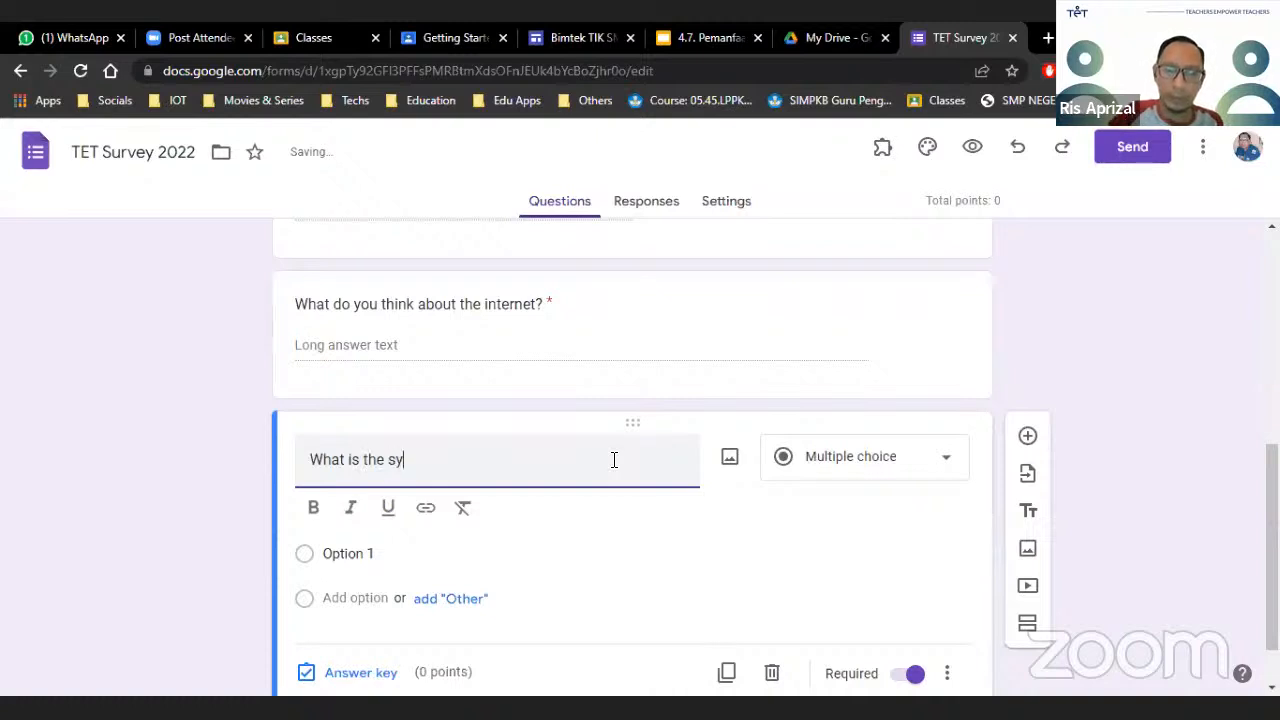
{"action": "key", "text": "BackSpace"}
{"action": "key", "text": "BackSpace"}
{"action": "key", "text": "BackSpace"}
{"action": "key", "text": "BackSpace"}
{"action": "key", "text": "BackSpace"}
{"action": "key", "text": "BackSpace"}
{"action": "key", "text": "BackSpace"}
{"action": "key", "text": "BackSpace"}
{"action": "key", "text": "BackSpace"}
{"action": "key", "text": "BackSpace"}
{"action": "key", "text": "BackSpace"}
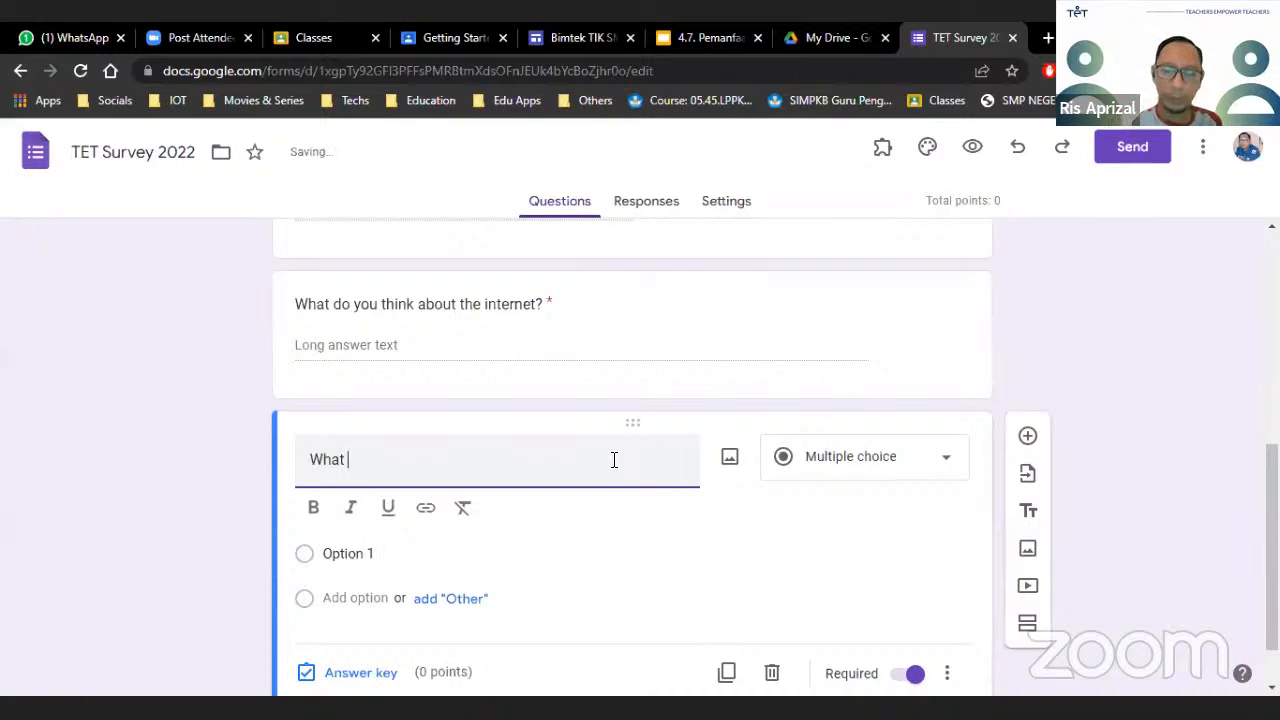
{"action": "key", "text": "BackSpace"}
{"action": "key", "text": "BackSpace"}
{"action": "key", "text": "BackSpace"}
{"action": "key", "text": "BackSpace"}
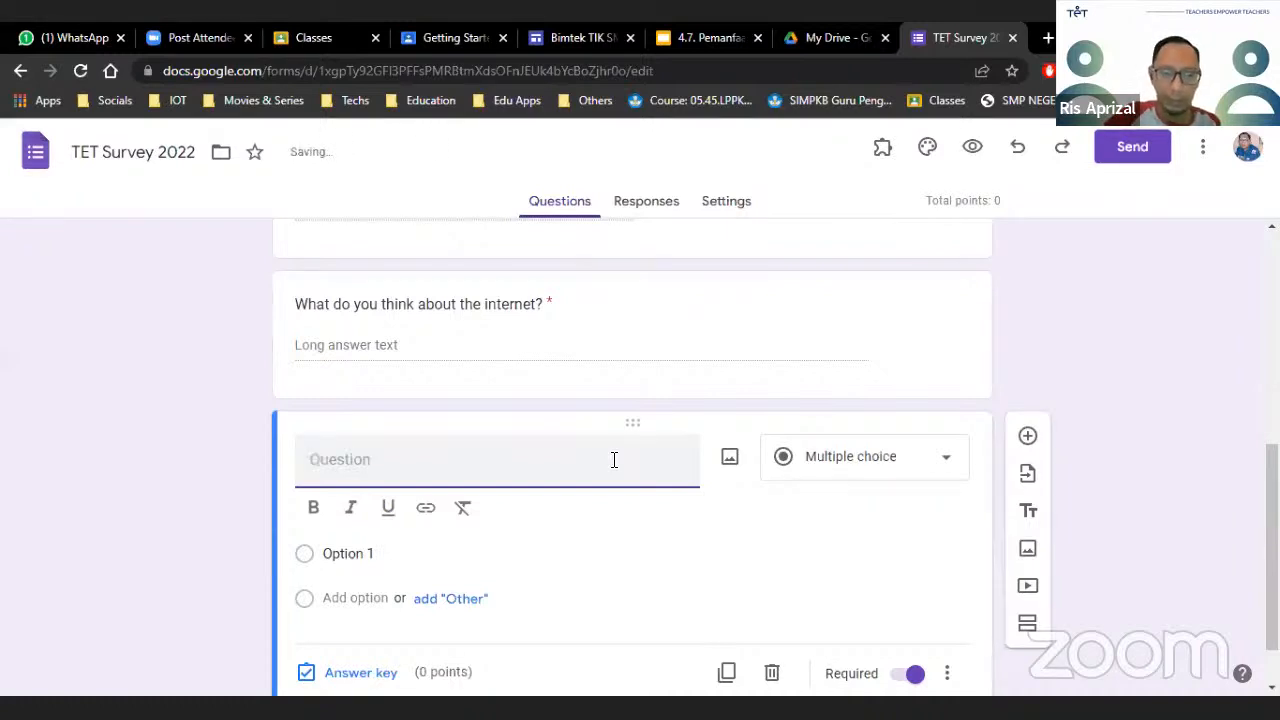
Copy the paragraph question's title "What do you think about the internet?" into the empty title of the multiple choice question
{"action": "left_click", "coordinate": [550, 305]}
{"action": "key", "text": "ctrl+c"}
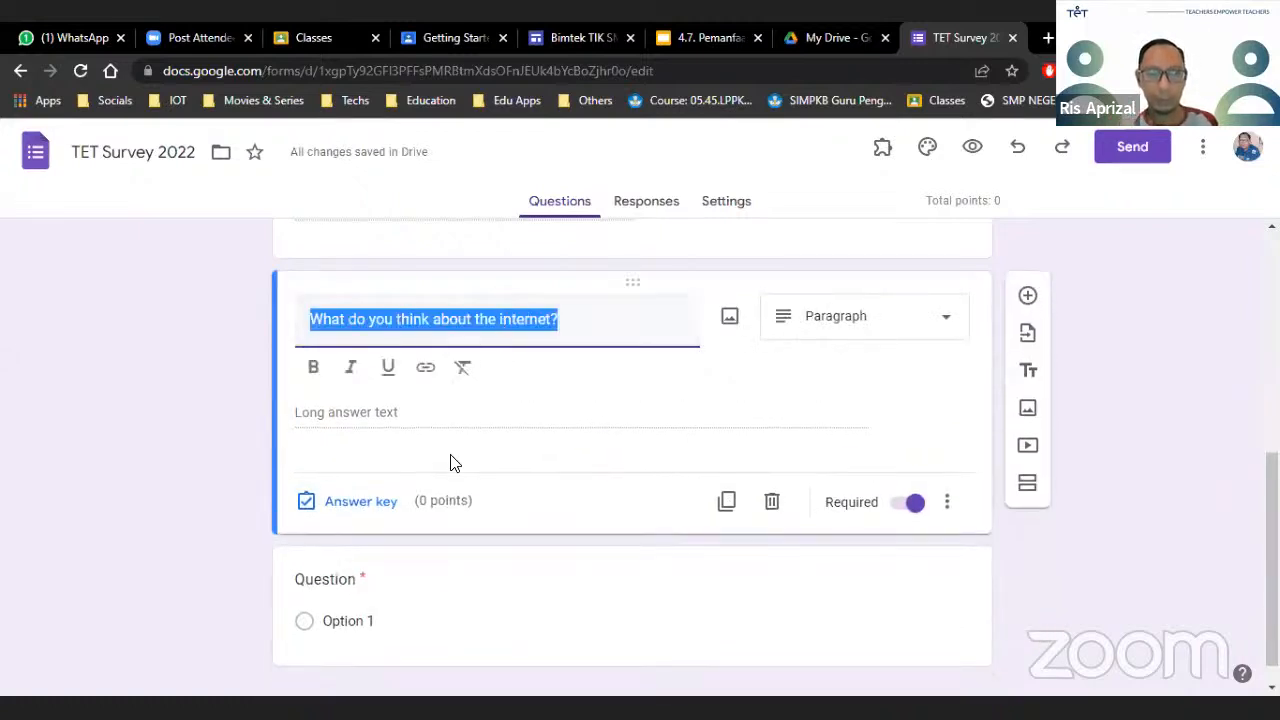
{"action": "scroll", "coordinate": [449, 460], "scroll_direction": "down", "scroll_amount": 1}
{"action": "left_click", "coordinate": [347, 563]}
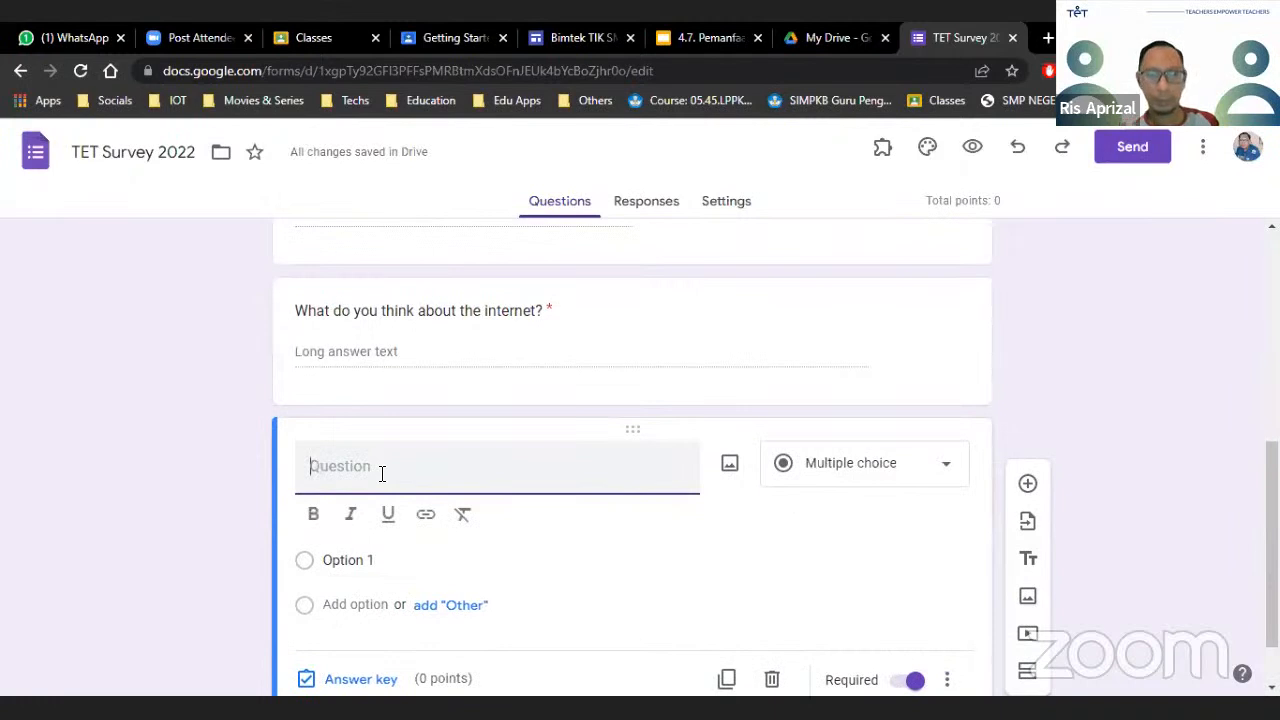
{"action": "key", "text": "ctrl+v"}
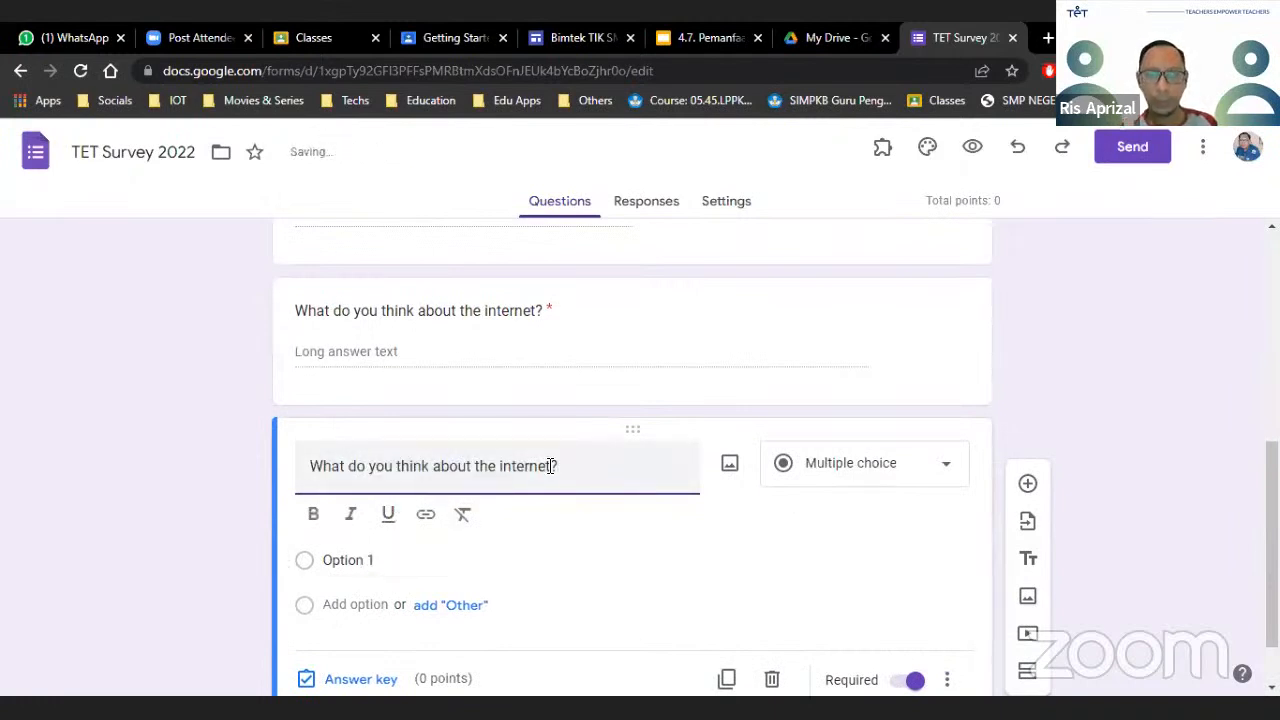
Enter "Good" and "Bad" as the first two answer options and add a third option
{"action": "scroll", "coordinate": [392, 550], "scroll_direction": "down", "scroll_amount": 1}
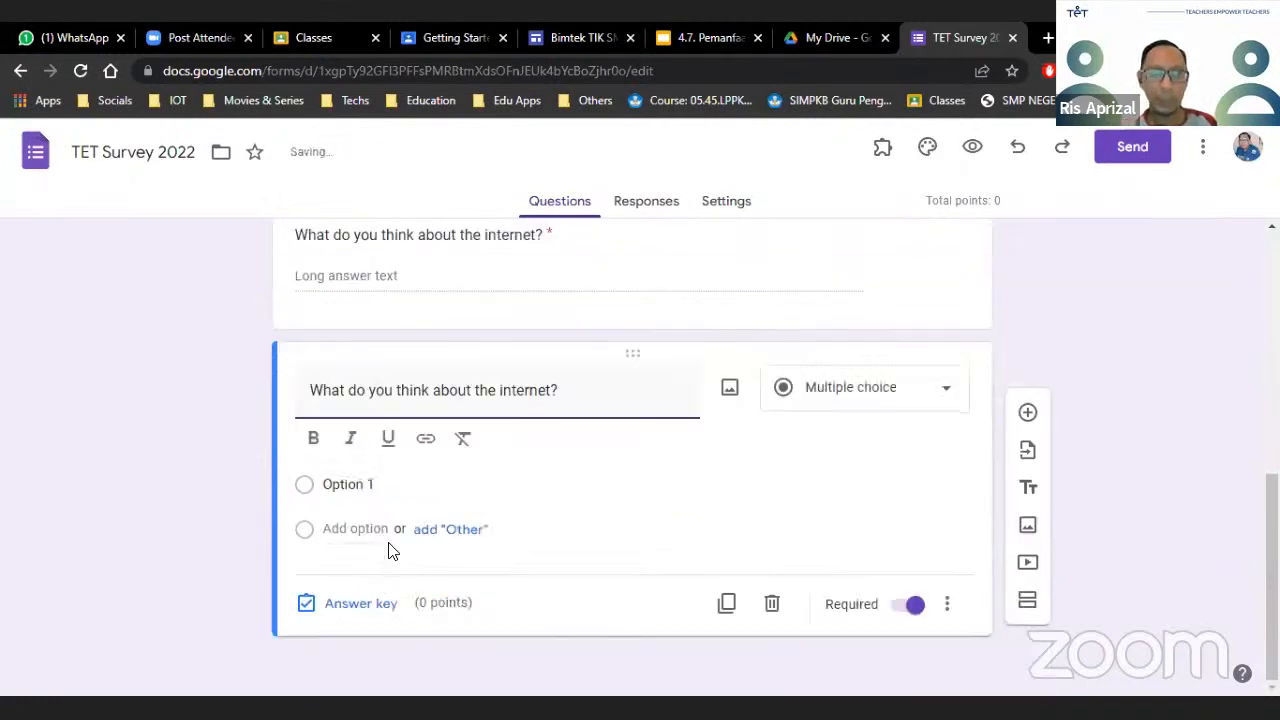
{"action": "left_click", "coordinate": [364, 488]}
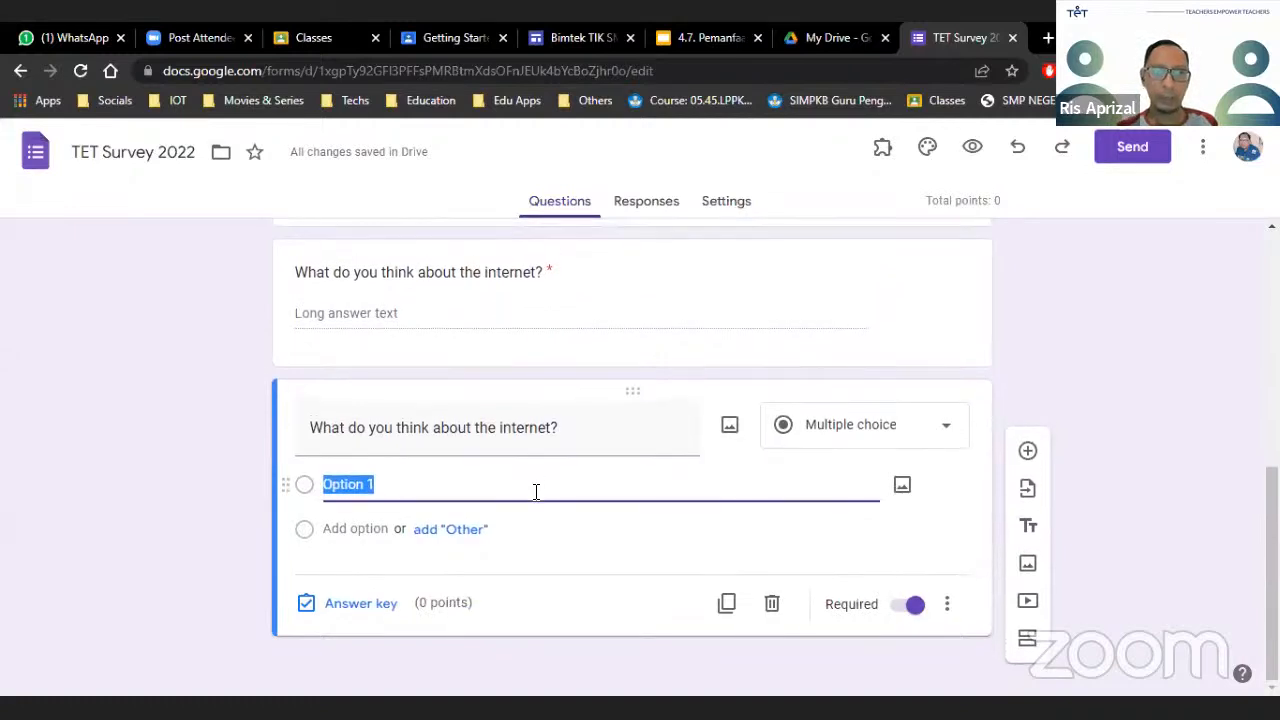
{"action": "type", "text": "Good"}
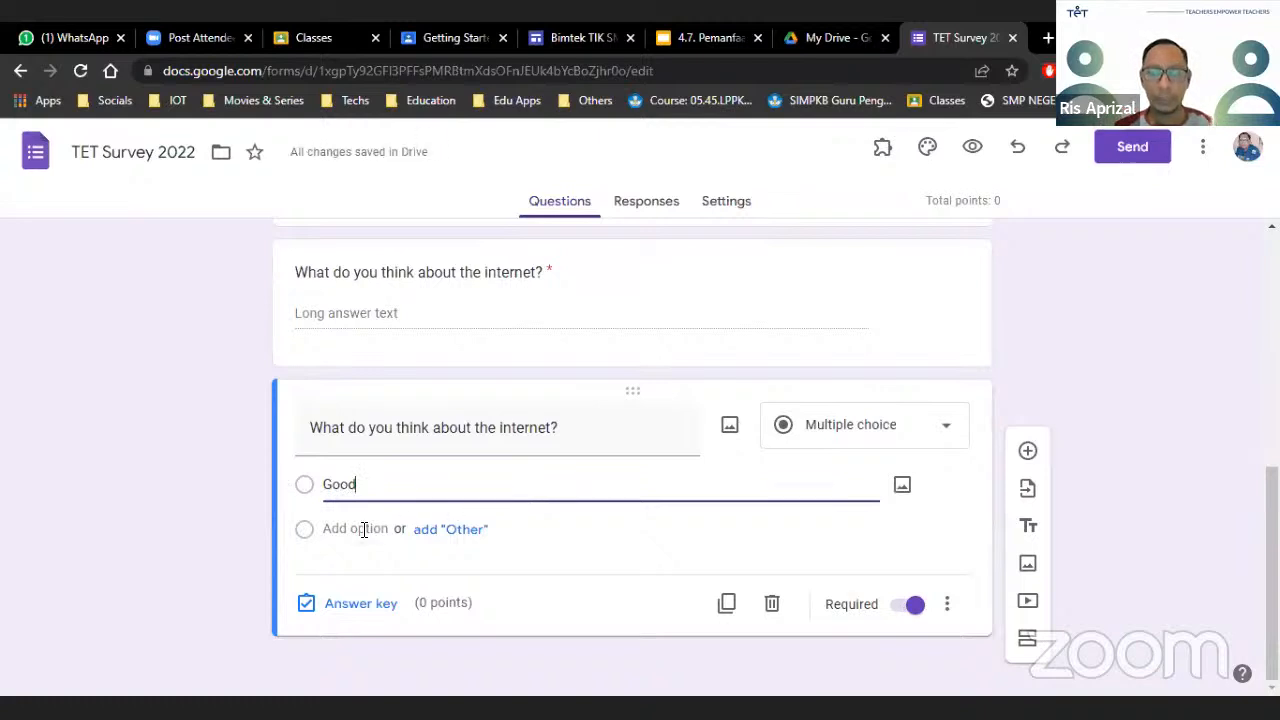
{"action": "left_click", "coordinate": [334, 528]}
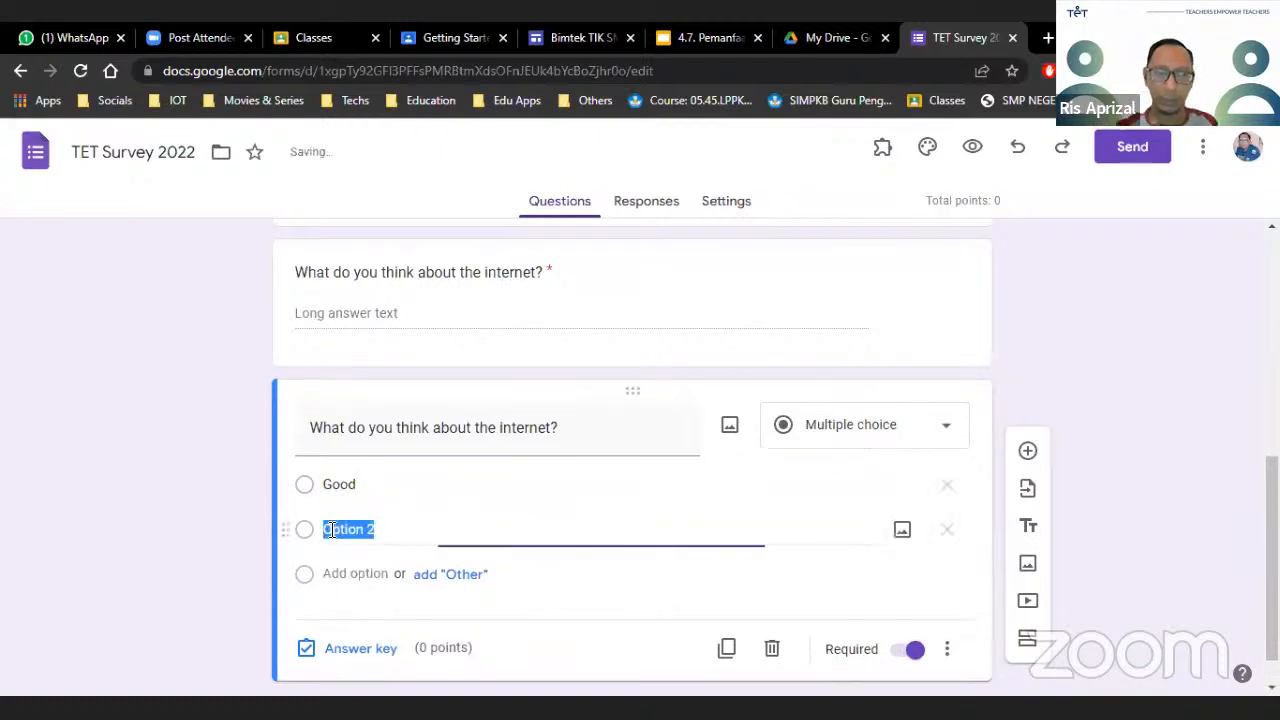
{"action": "type", "text": "Bad"}
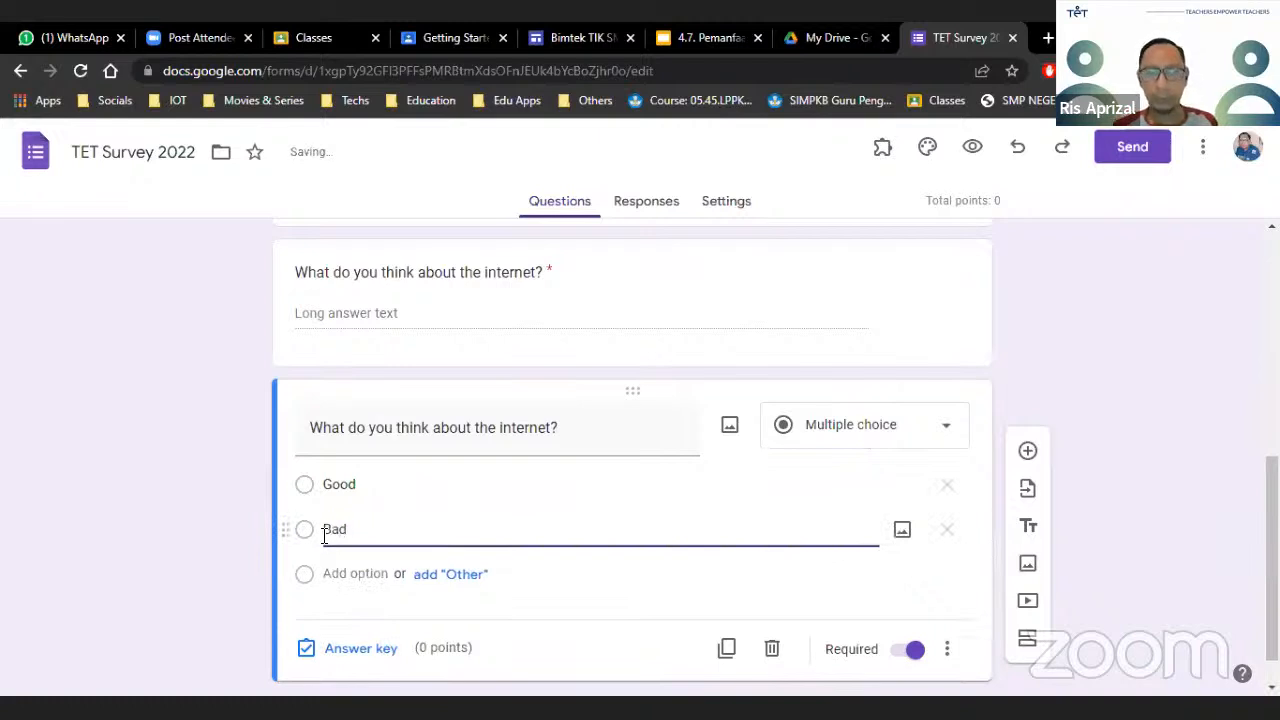
{"action": "left_click", "coordinate": [364, 576]}
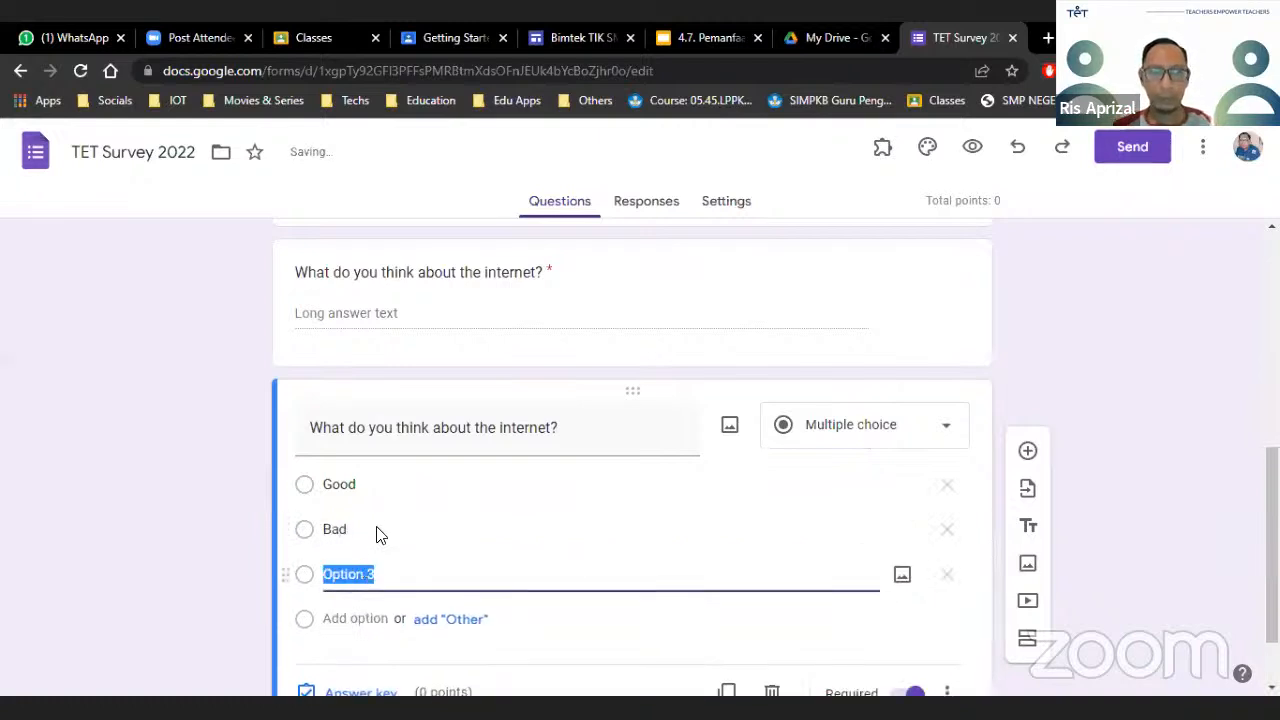
Extend the multiple choice question's title to "What do you think about the internet in this building?"
{"action": "triple_click", "coordinate": [556, 428]}
{"action": "left_click", "coordinate": [553, 428]}
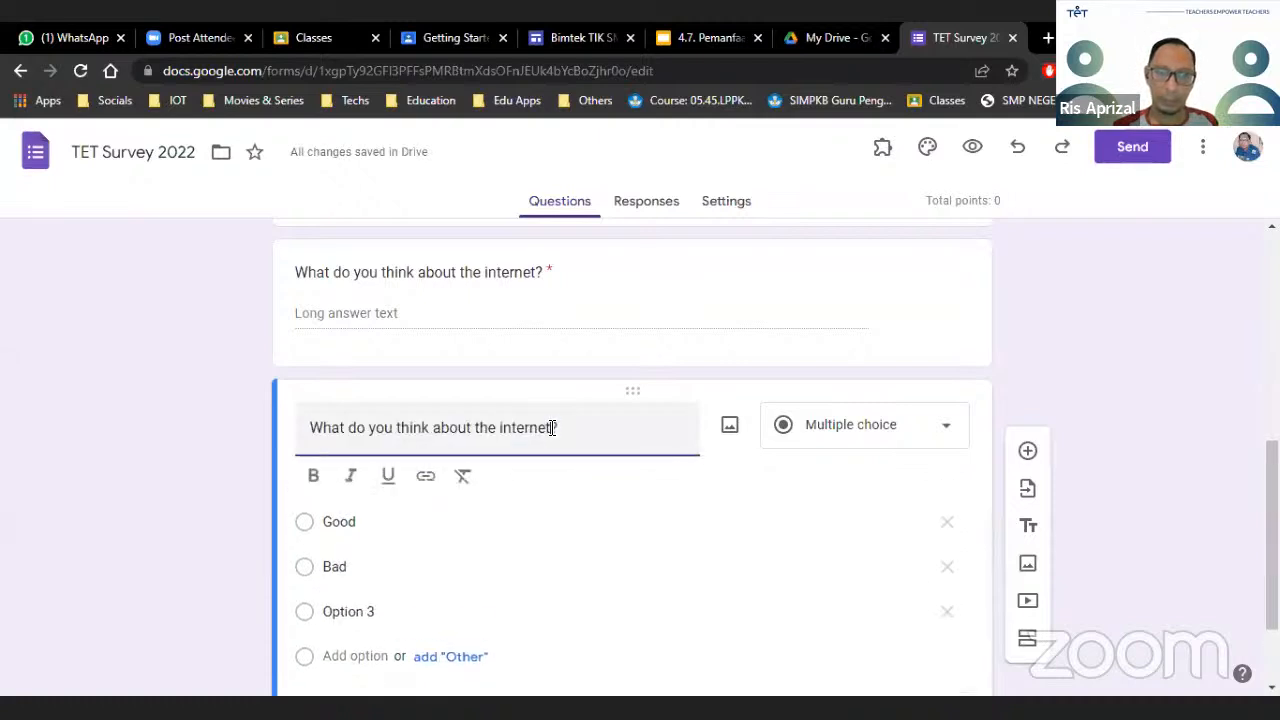
{"action": "type", "text": "in "}
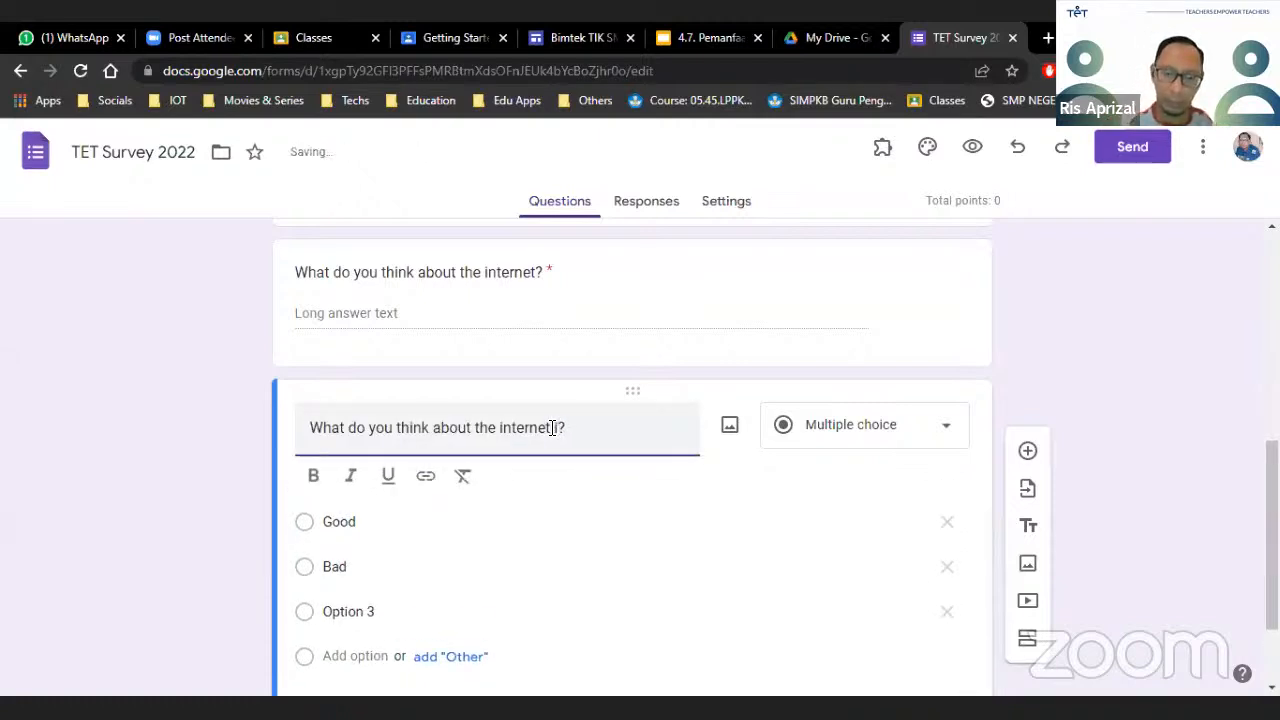
{"action": "type", "text": "rh"}
{"action": "key", "text": "BackSpace"}
{"action": "key", "text": "BackSpace"}
{"action": "type", "text": "th"}
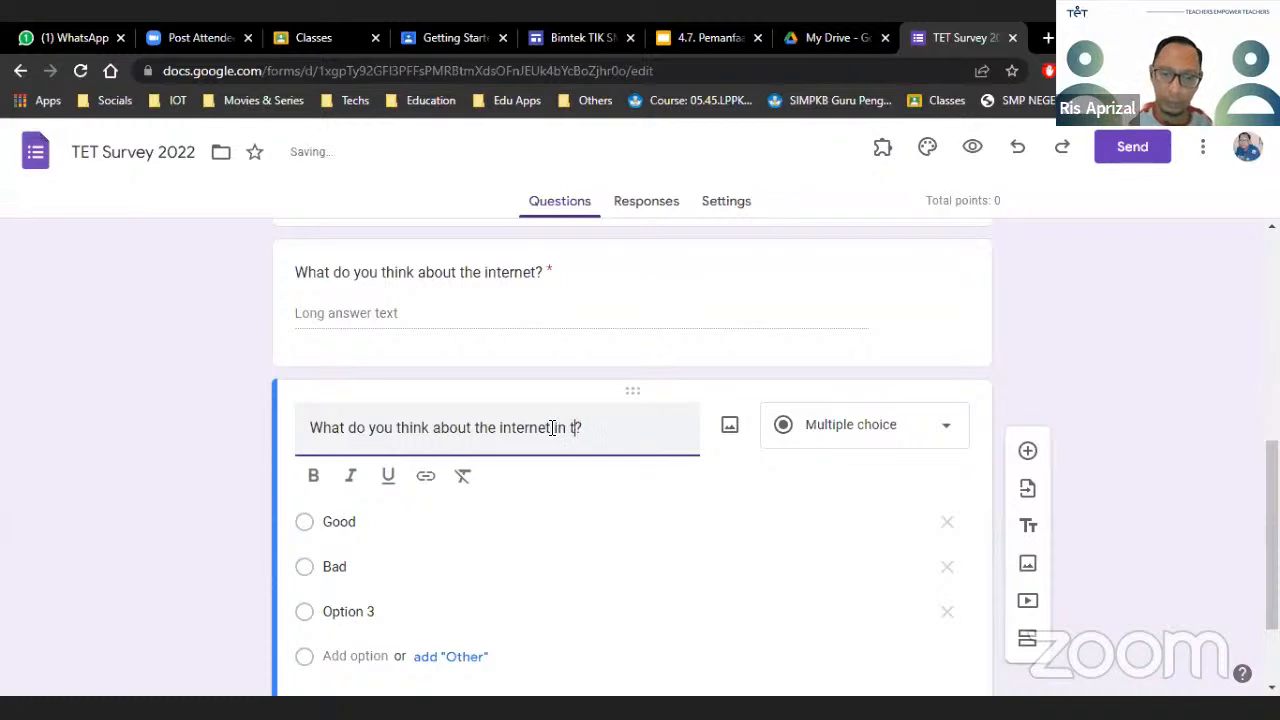
{"action": "type", "text": "at"}
{"action": "key", "text": "BackSpace"}
{"action": "key", "text": "BackSpace"}
{"action": "type", "text": "is buli"}
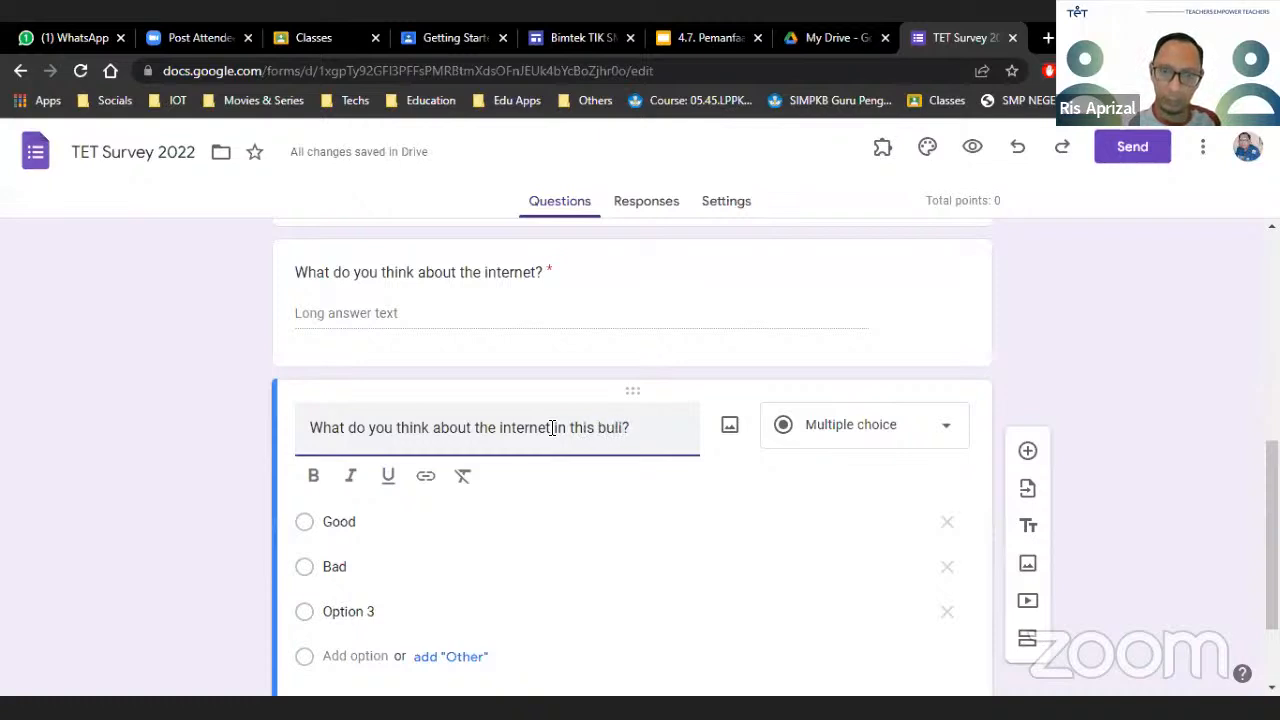
{"action": "key", "text": "BackSpace"}
{"action": "type", "text": "ilding"}
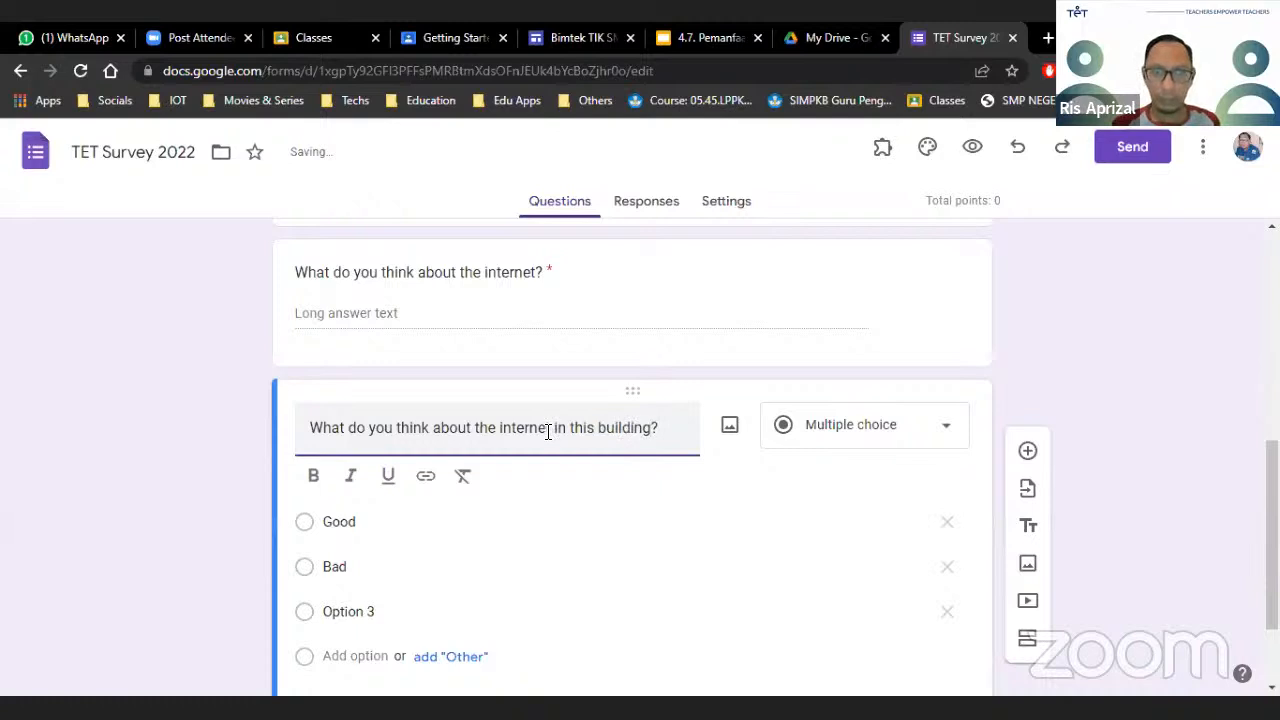
Insert the word "connection" after "internet" in the multiple choice question's title
{"action": "left_click", "coordinate": [554, 427]}
{"action": "type", "text": "connc"}
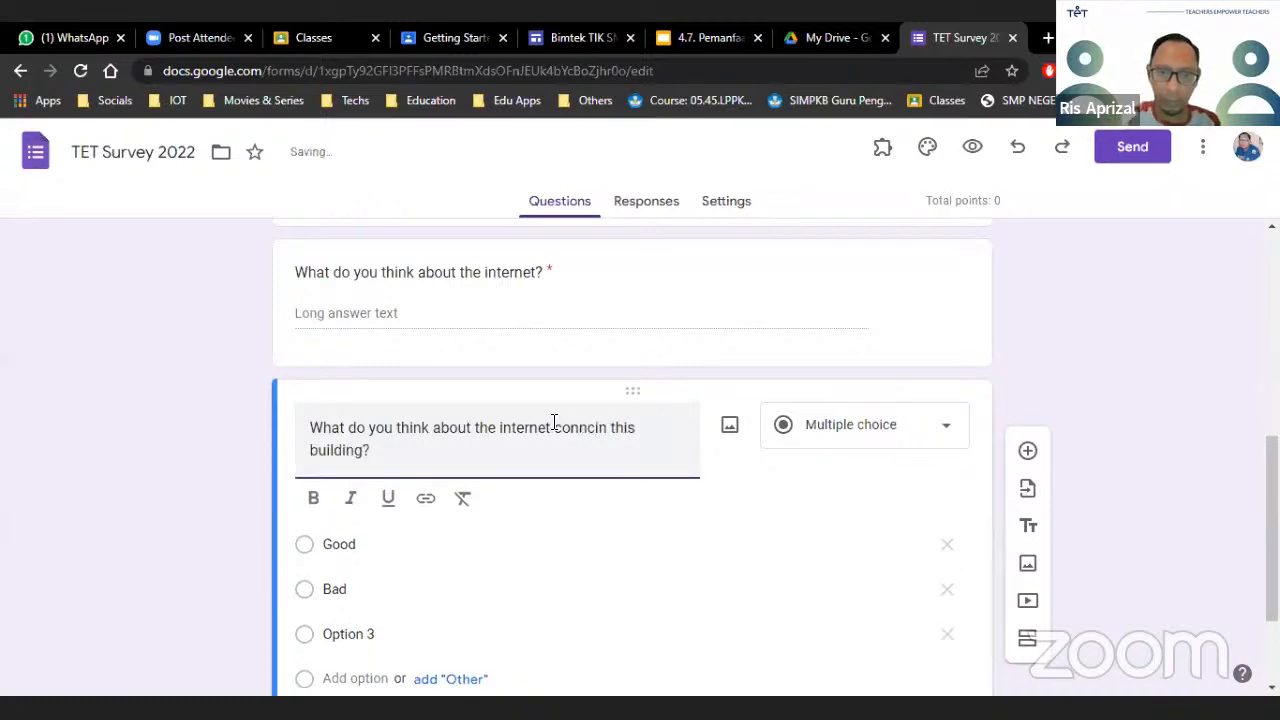
{"action": "key", "text": "BackSpace"}
{"action": "type", "text": "ection"}
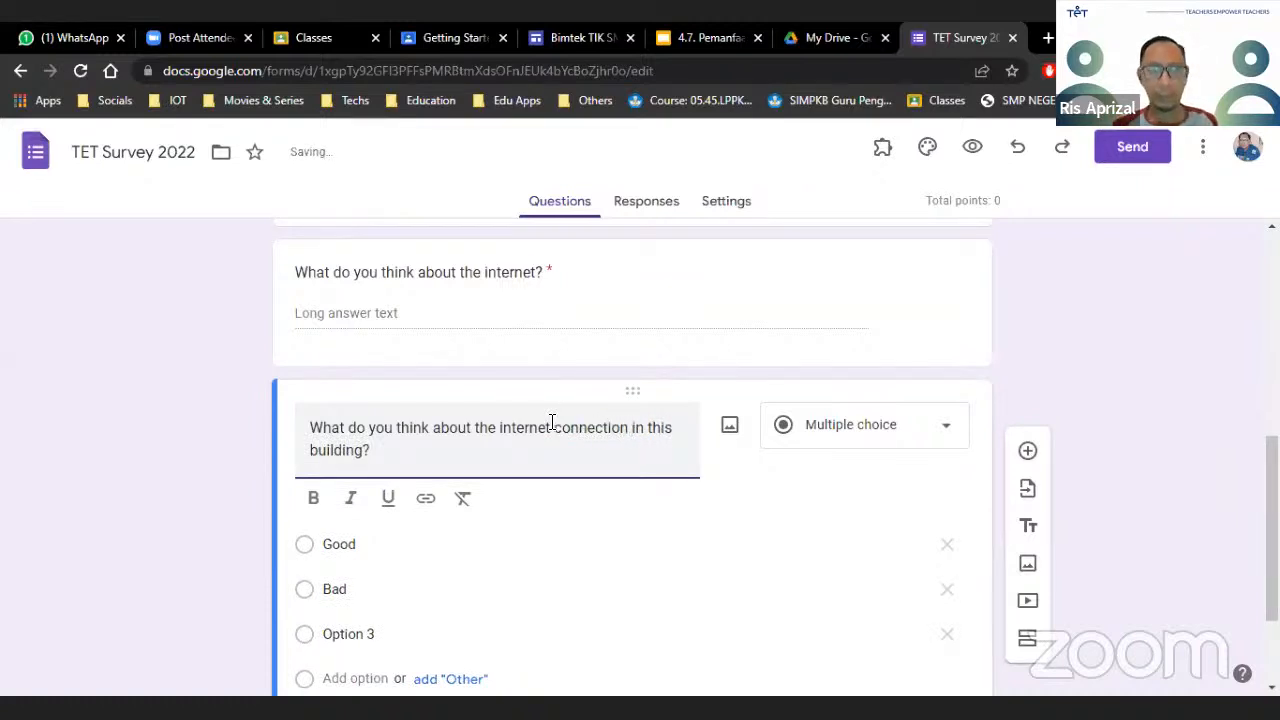
Change the third answer option to "No comment"
{"action": "scroll", "coordinate": [460, 480], "scroll_direction": "down", "scroll_amount": 1}
{"action": "left_click", "coordinate": [364, 539]}
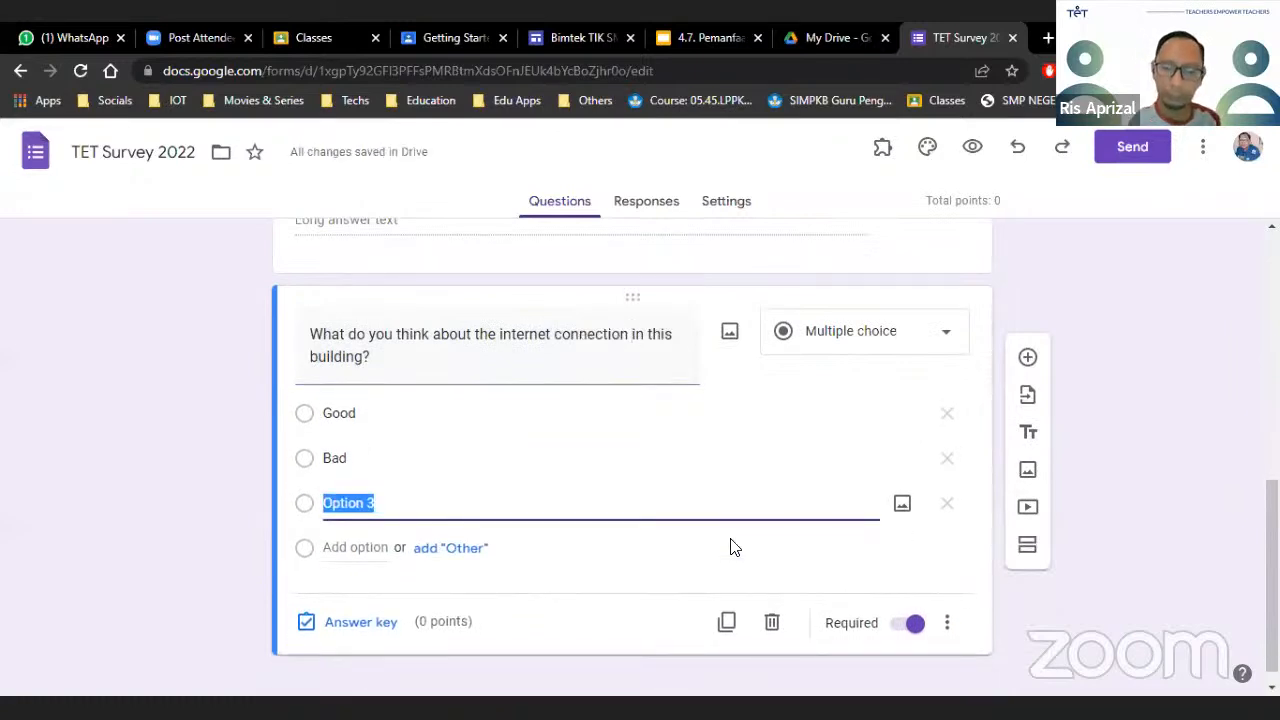
{"action": "type", "text": "No "}
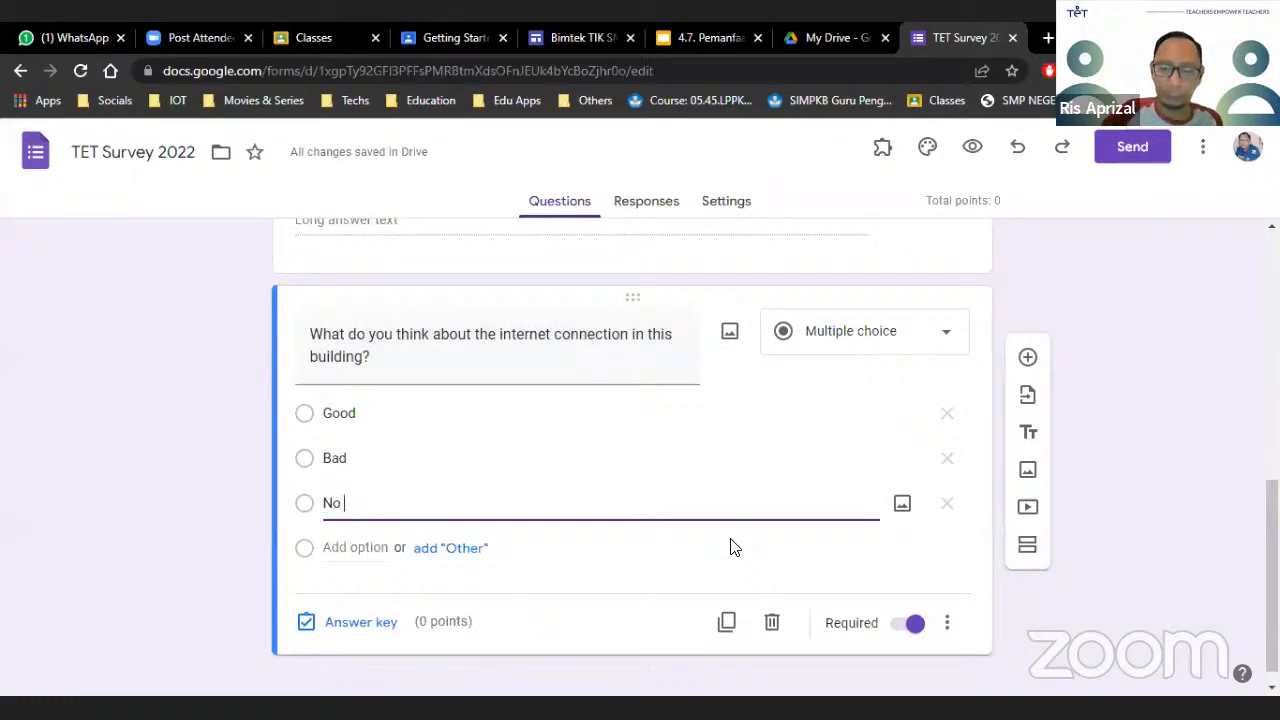
{"action": "type", "text": "commen"}
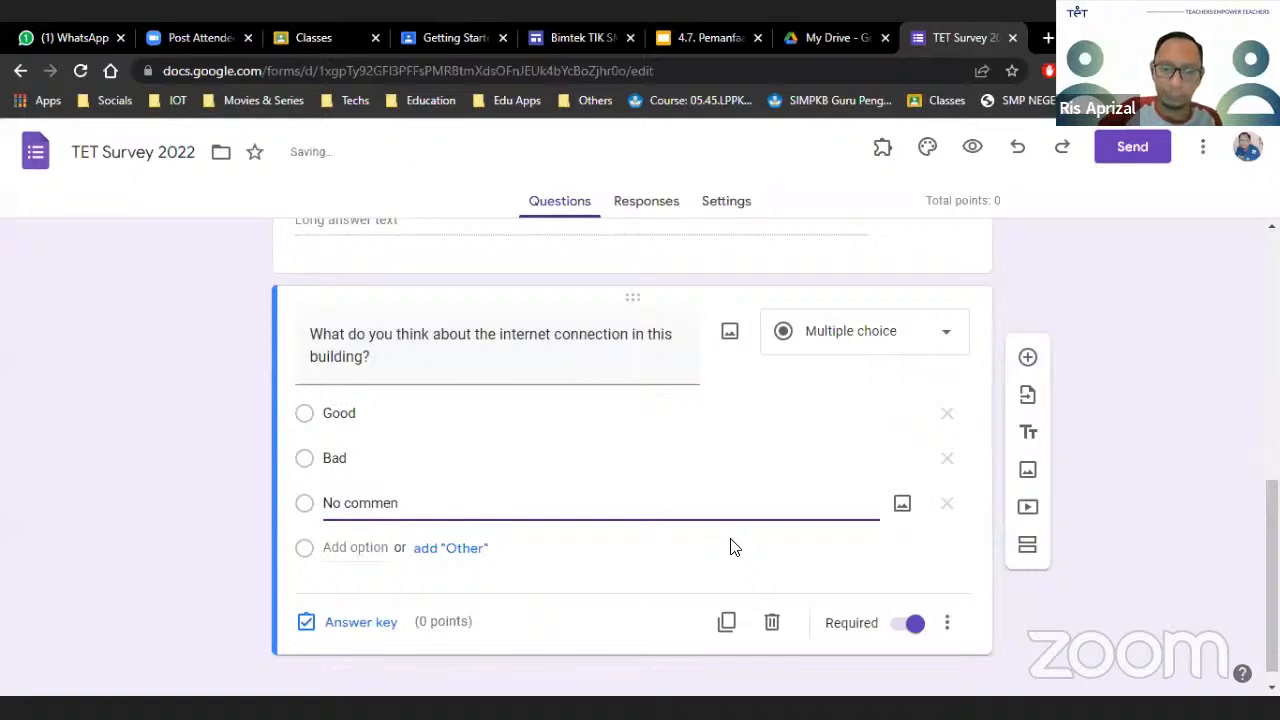
{"action": "type", "text": "t"}
Add a fourth answer option "Very bad" to the multiple choice question
{"action": "left_click", "coordinate": [351, 548]}
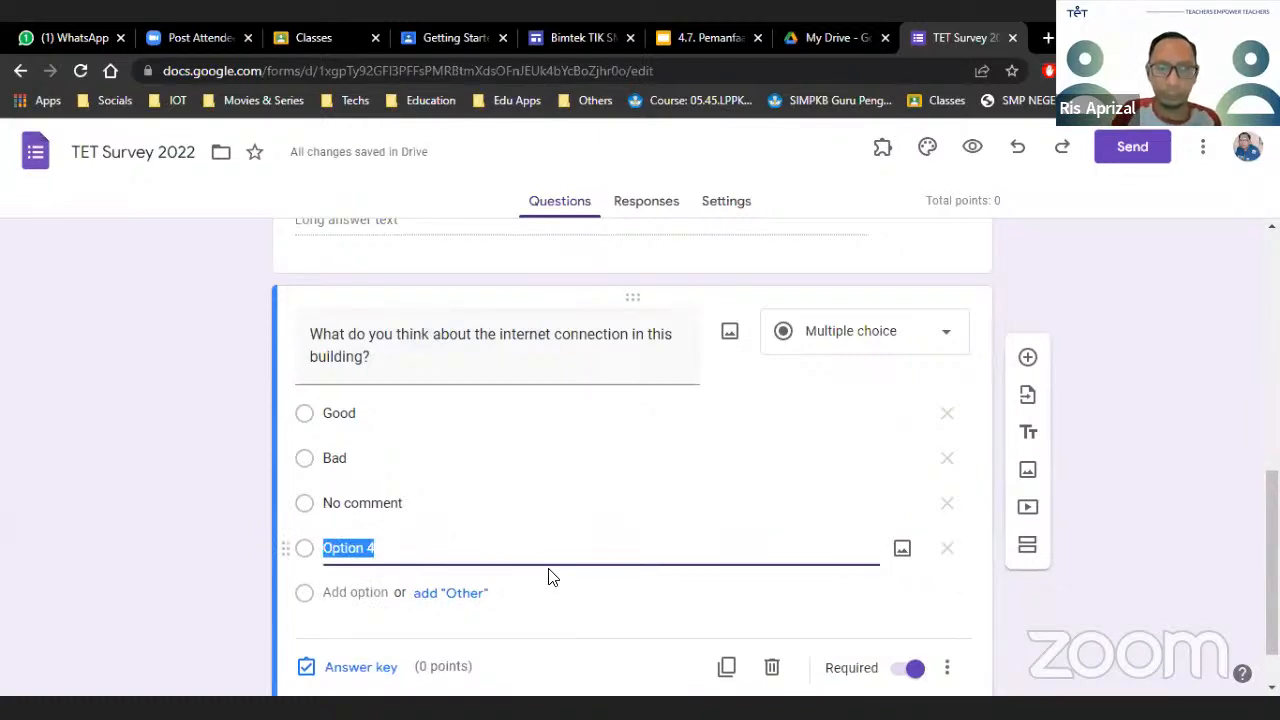
{"action": "type", "text": "Ver bad"}
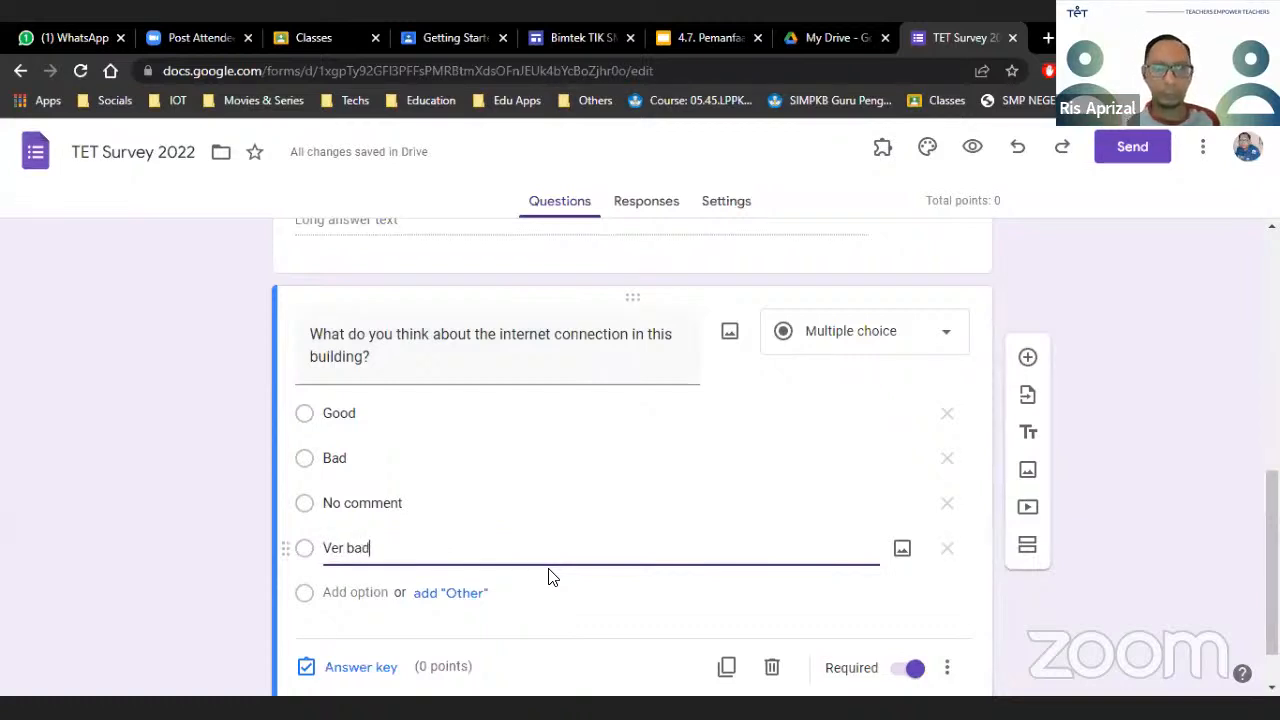
{"action": "key", "text": "BackSpace"}
{"action": "key", "text": "BackSpace"}
{"action": "key", "text": "BackSpace"}
{"action": "key", "text": "BackSpace"}
{"action": "type", "text": "y bad"}
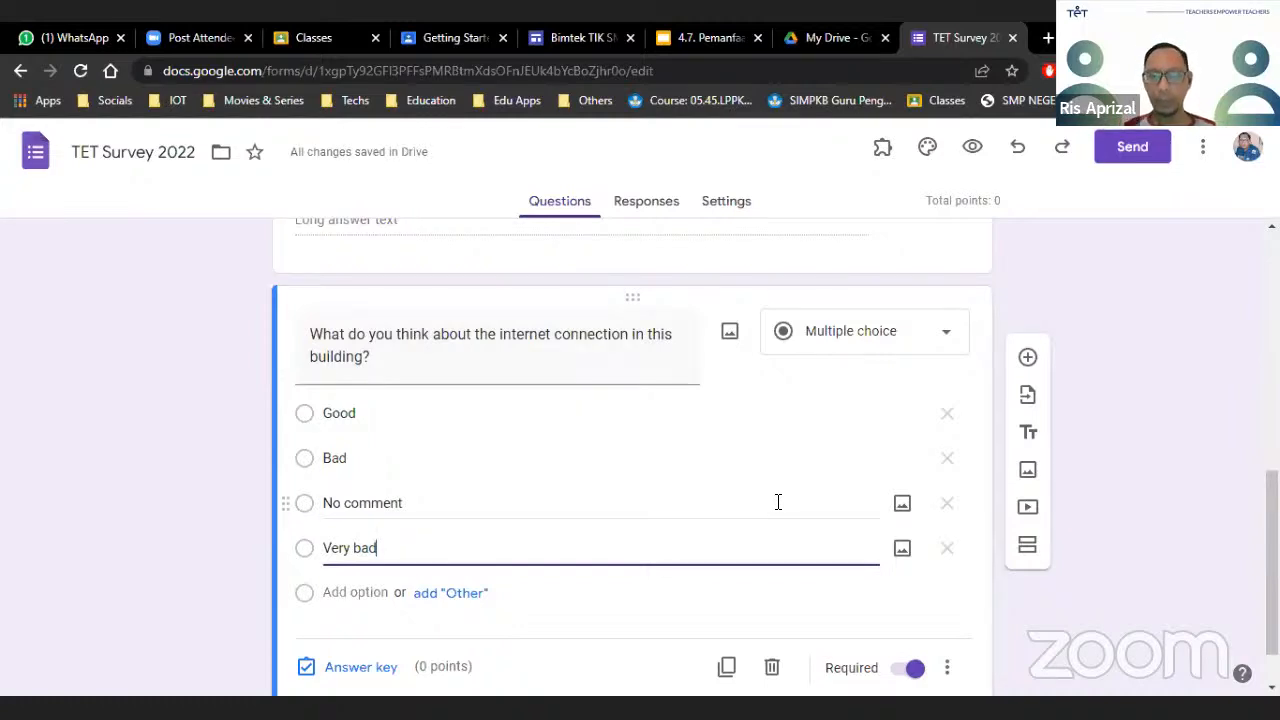
Open image insertion for the multiple choice question and look through the camera, URL, Photos and Google Drive sources, allowing camera access
{"action": "scroll", "coordinate": [694, 432], "scroll_direction": "down", "scroll_amount": 1}
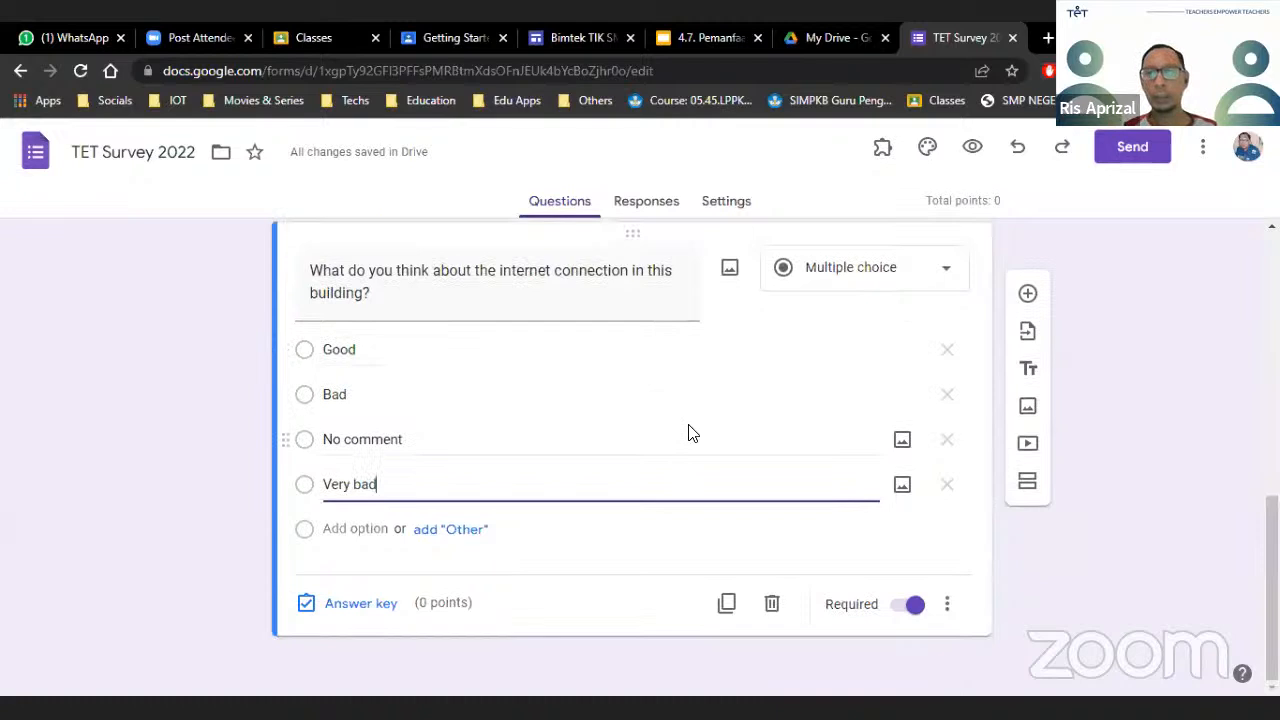
{"action": "left_click", "coordinate": [422, 300]}
{"action": "scroll", "coordinate": [597, 437], "scroll_direction": "up", "scroll_amount": 3}
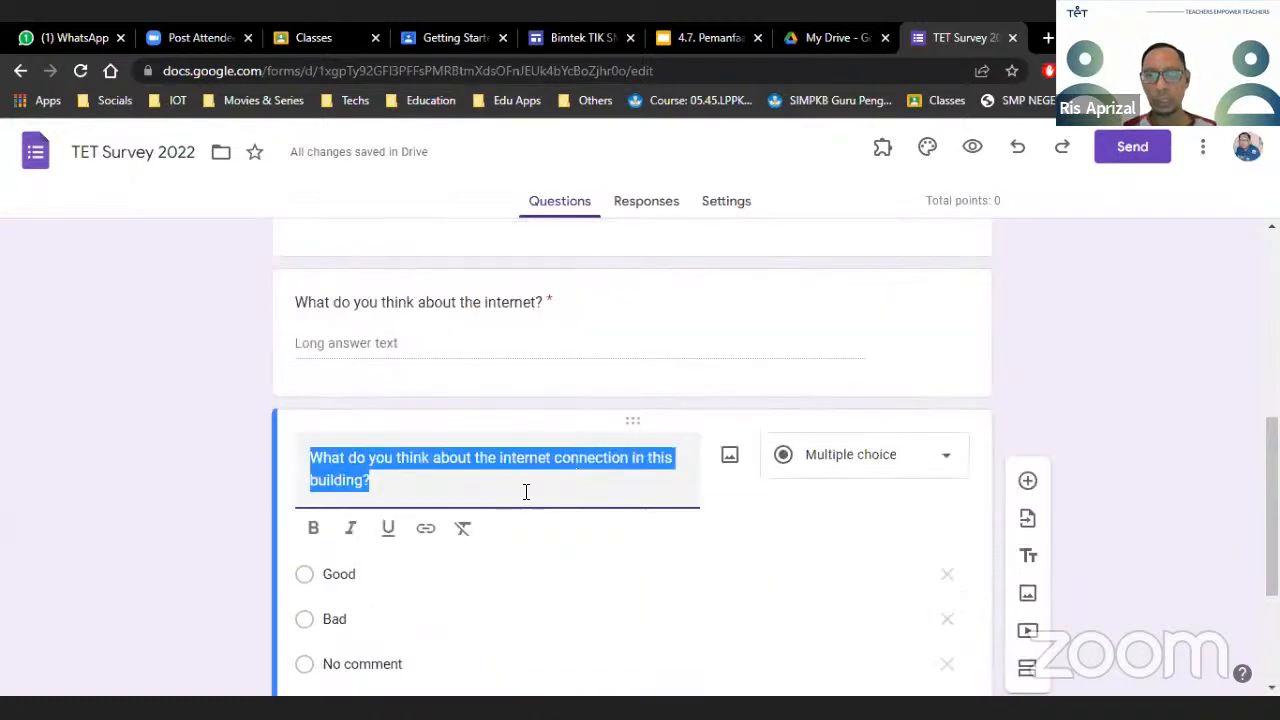
{"action": "left_click", "coordinate": [729, 460]}
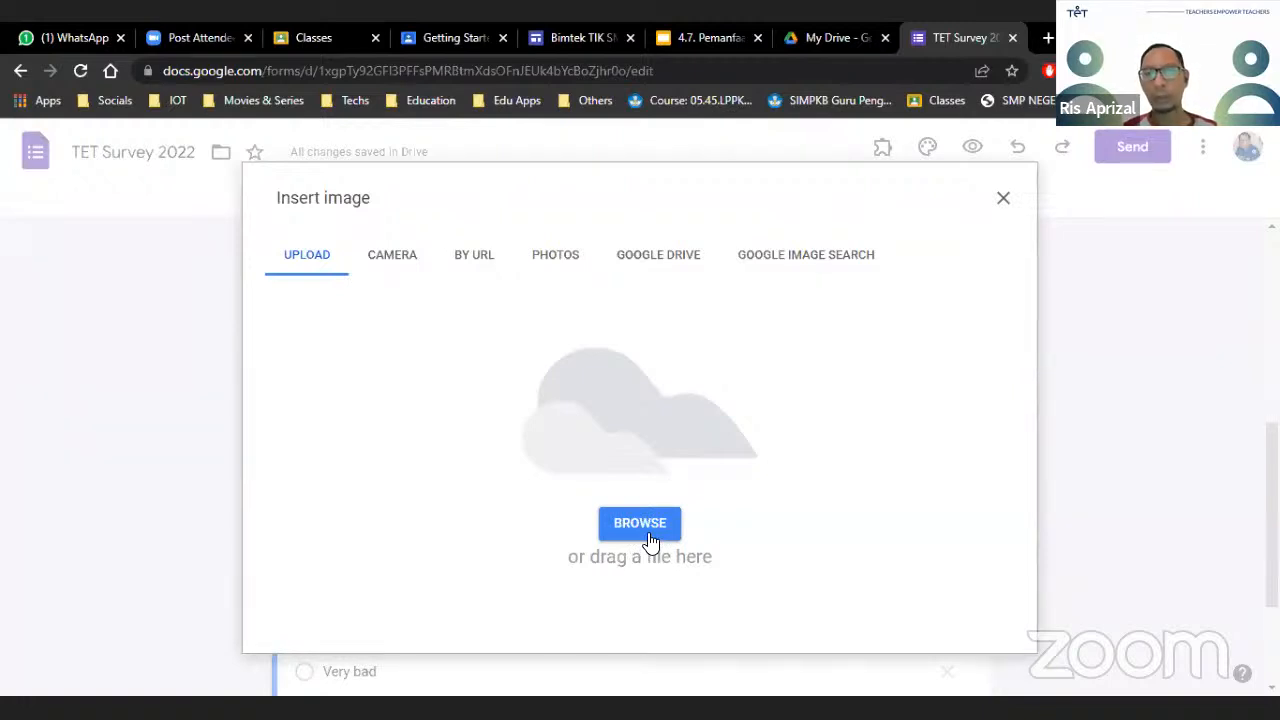
{"action": "left_click", "coordinate": [395, 268]}
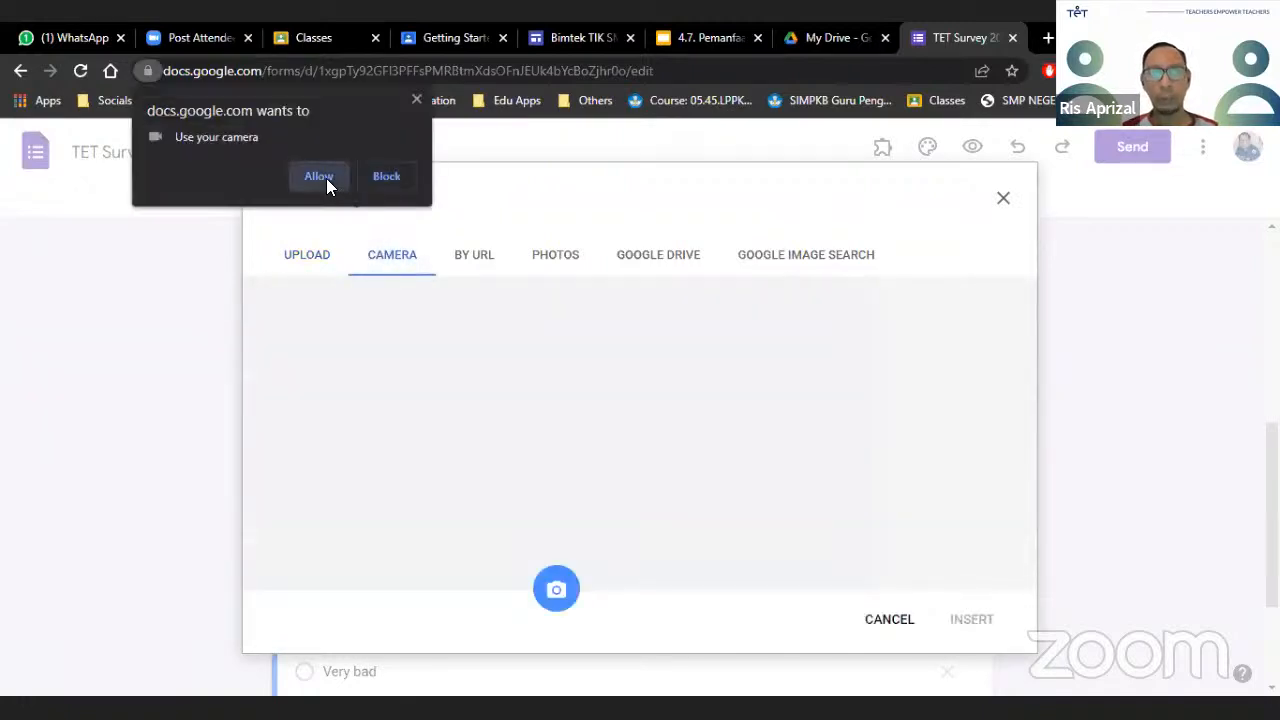
{"action": "left_click", "coordinate": [324, 178]}
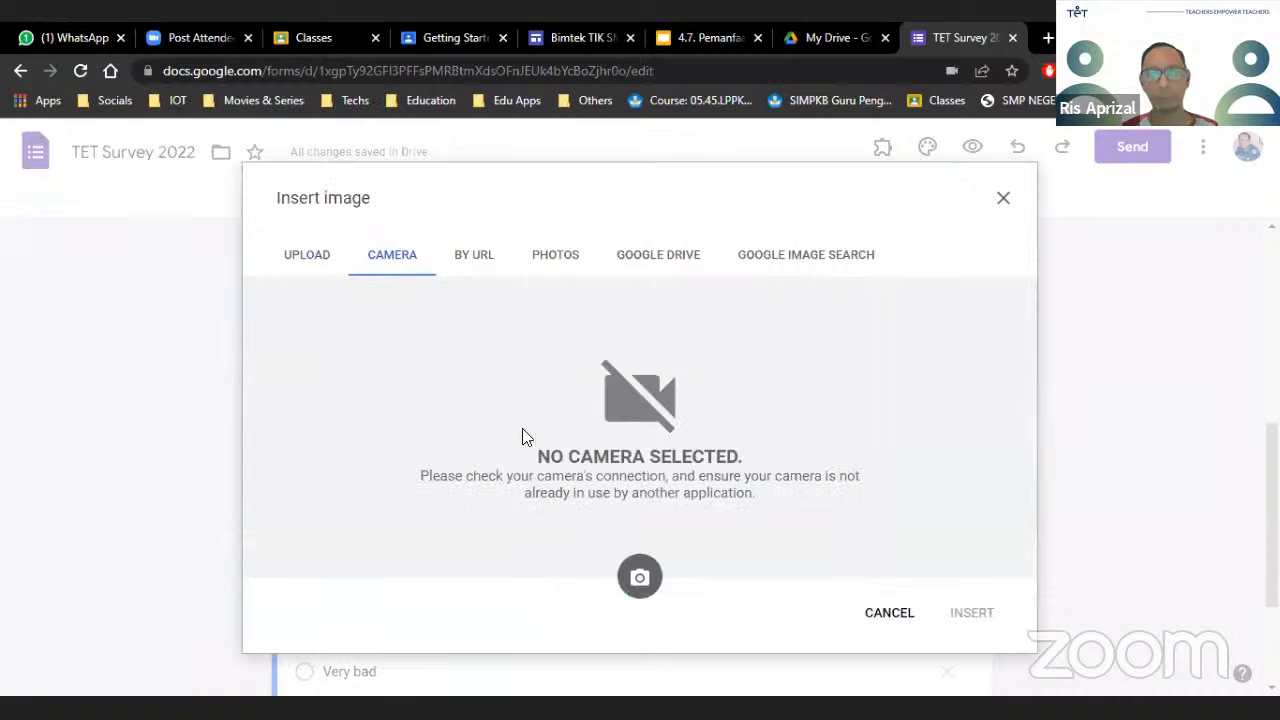
{"action": "left_click", "coordinate": [480, 265]}
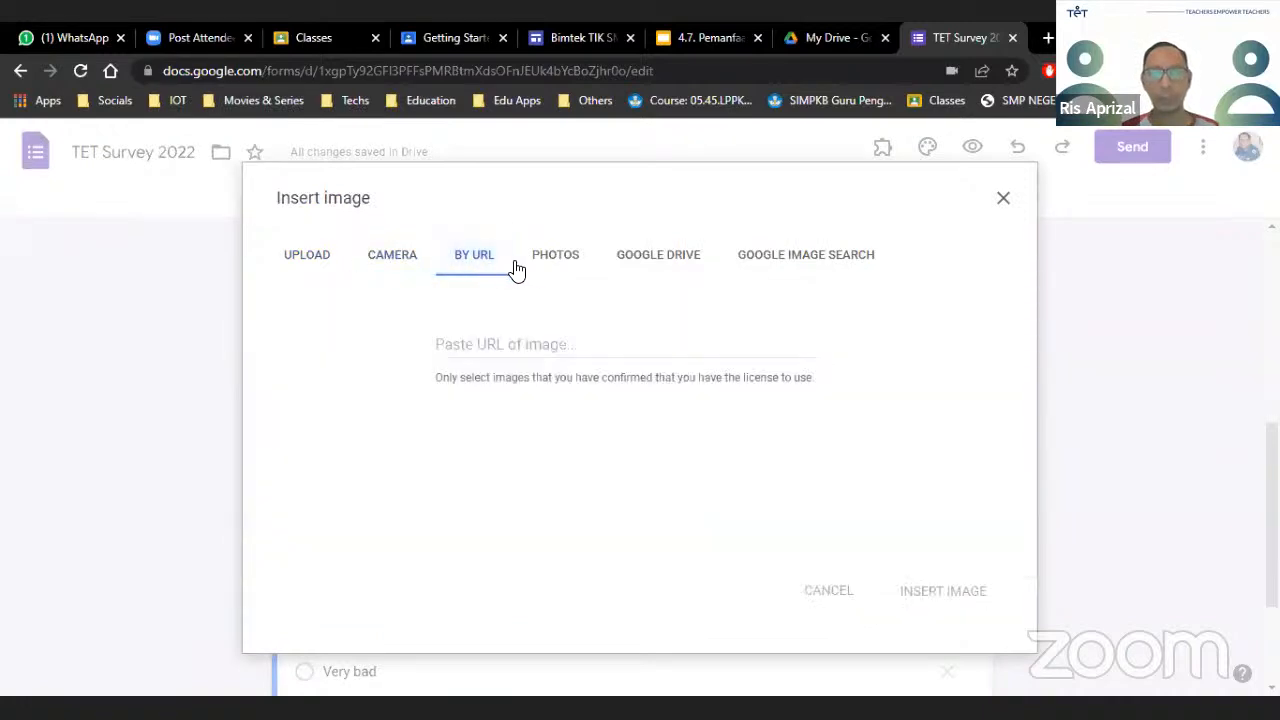
{"action": "left_click", "coordinate": [573, 270]}
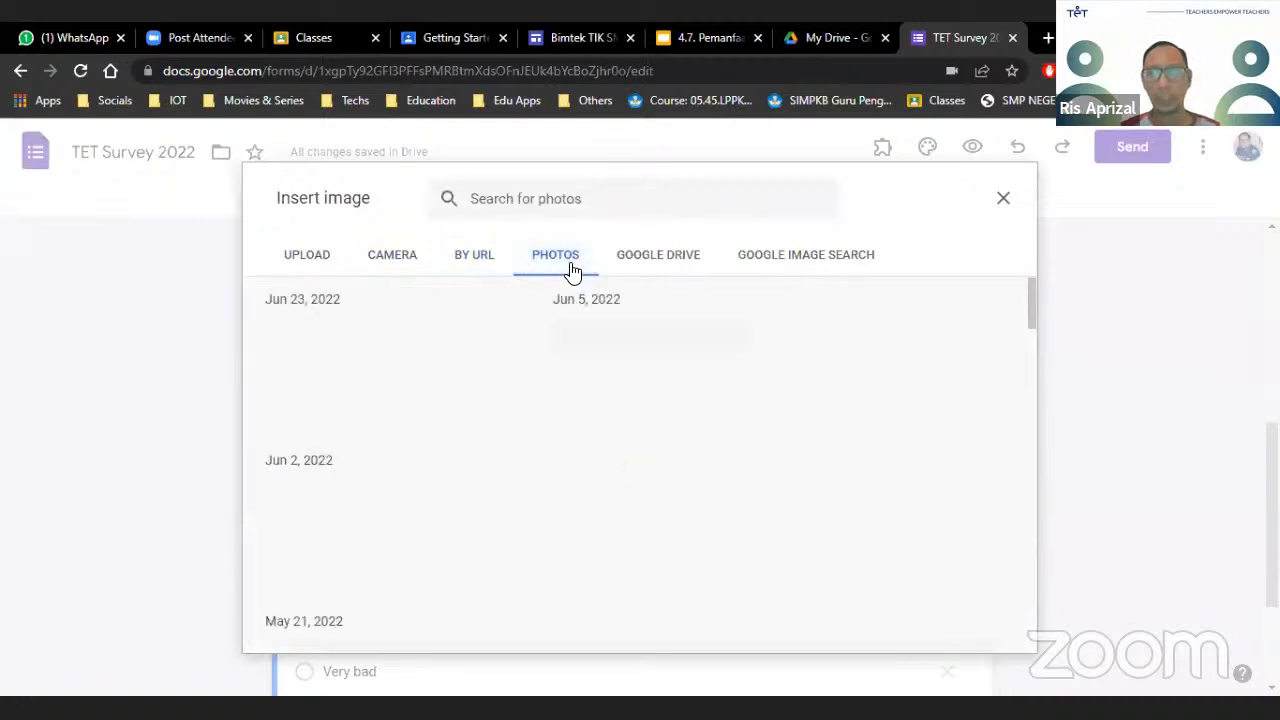
{"action": "left_click", "coordinate": [660, 258]}
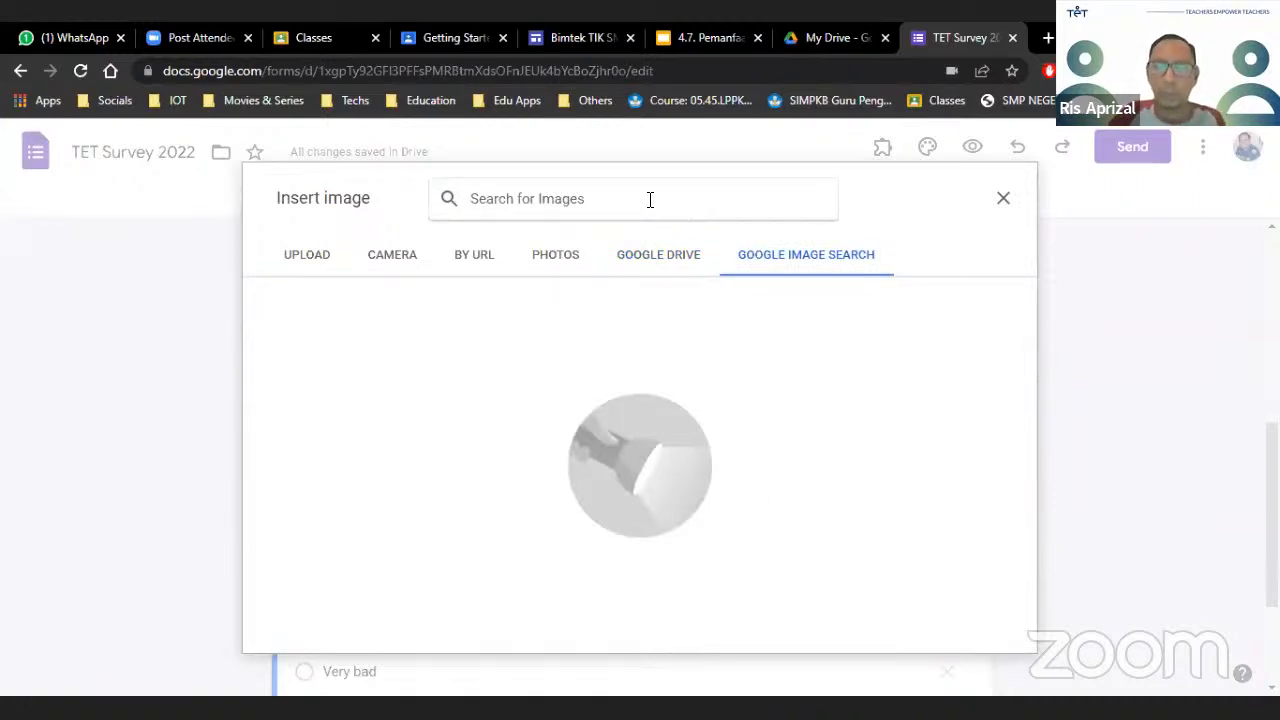
Search Google Images for "internet" and insert the red picture of a laptop and phones into the multiple choice question
{"action": "type", "text": "in"}
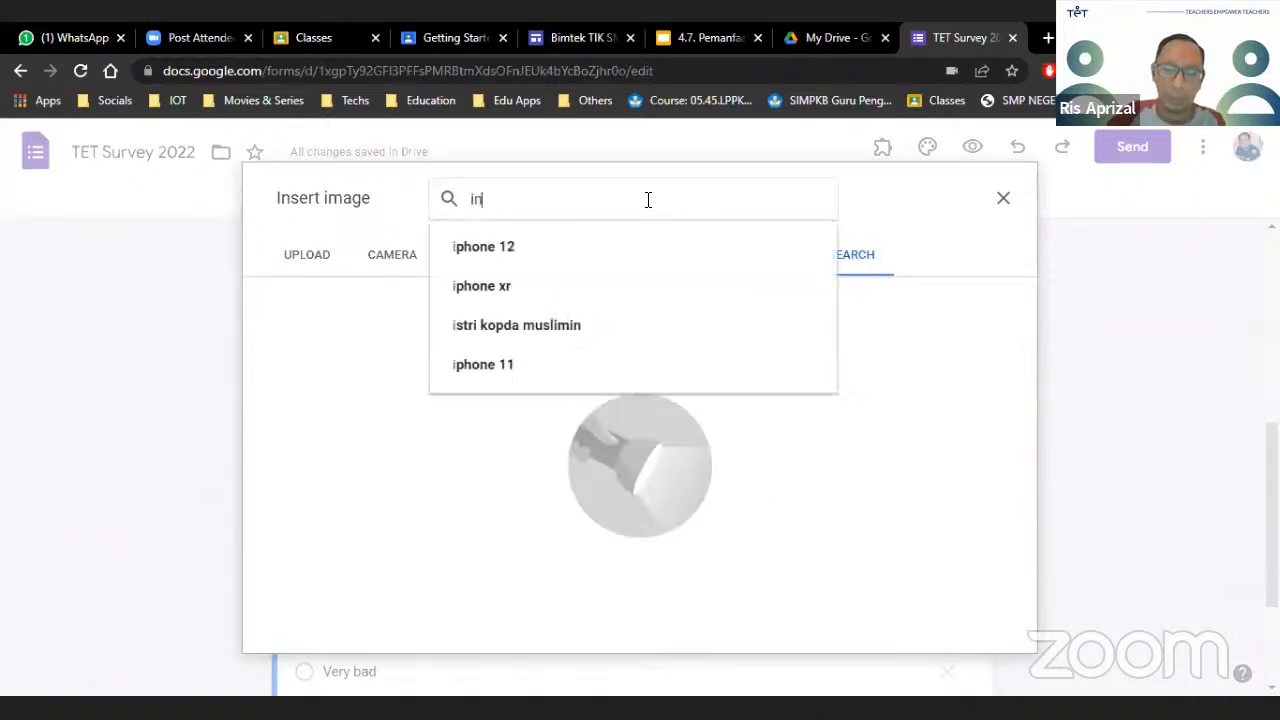
{"action": "type", "text": "ternet"}
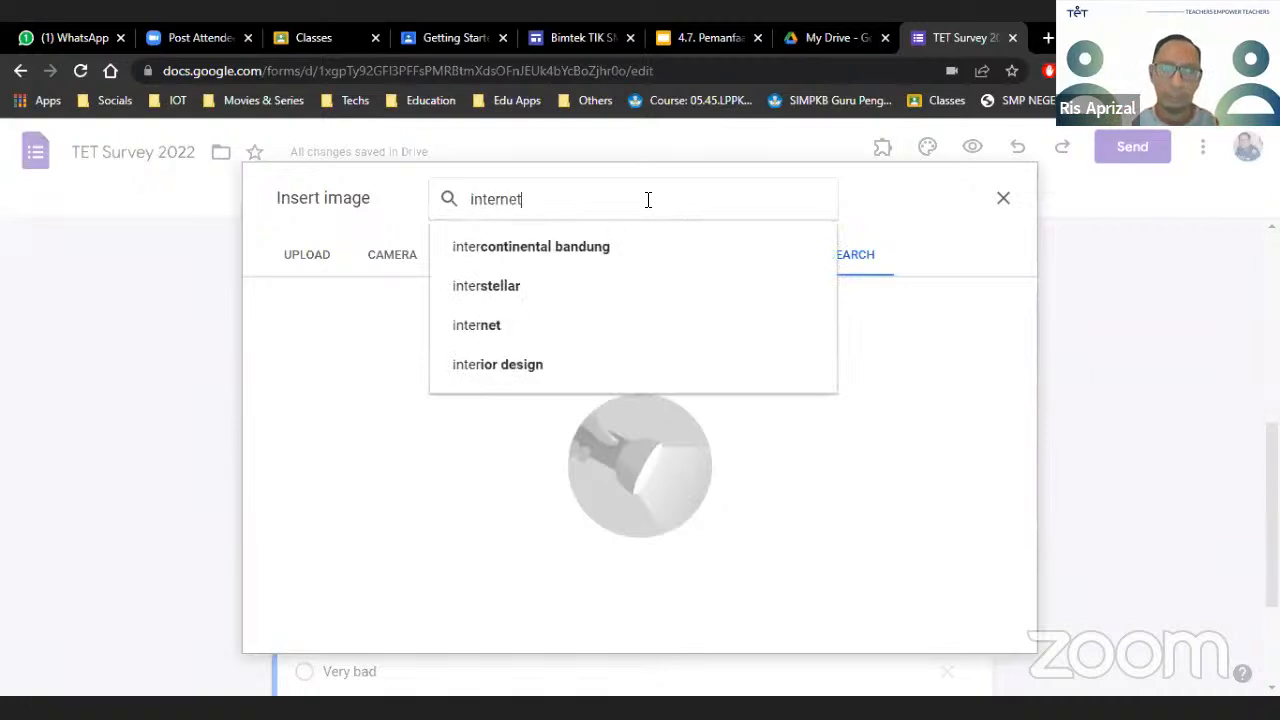
{"action": "key", "text": "Return"}
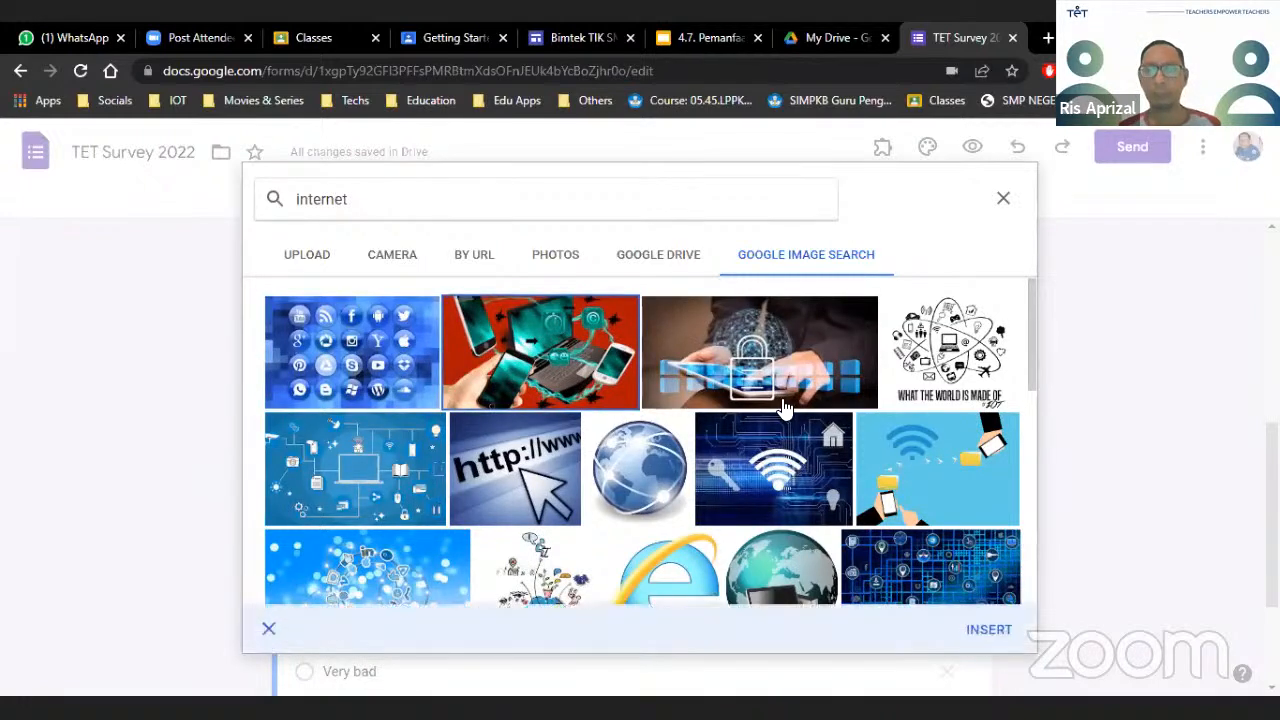
{"action": "left_click", "coordinate": [1001, 634]}
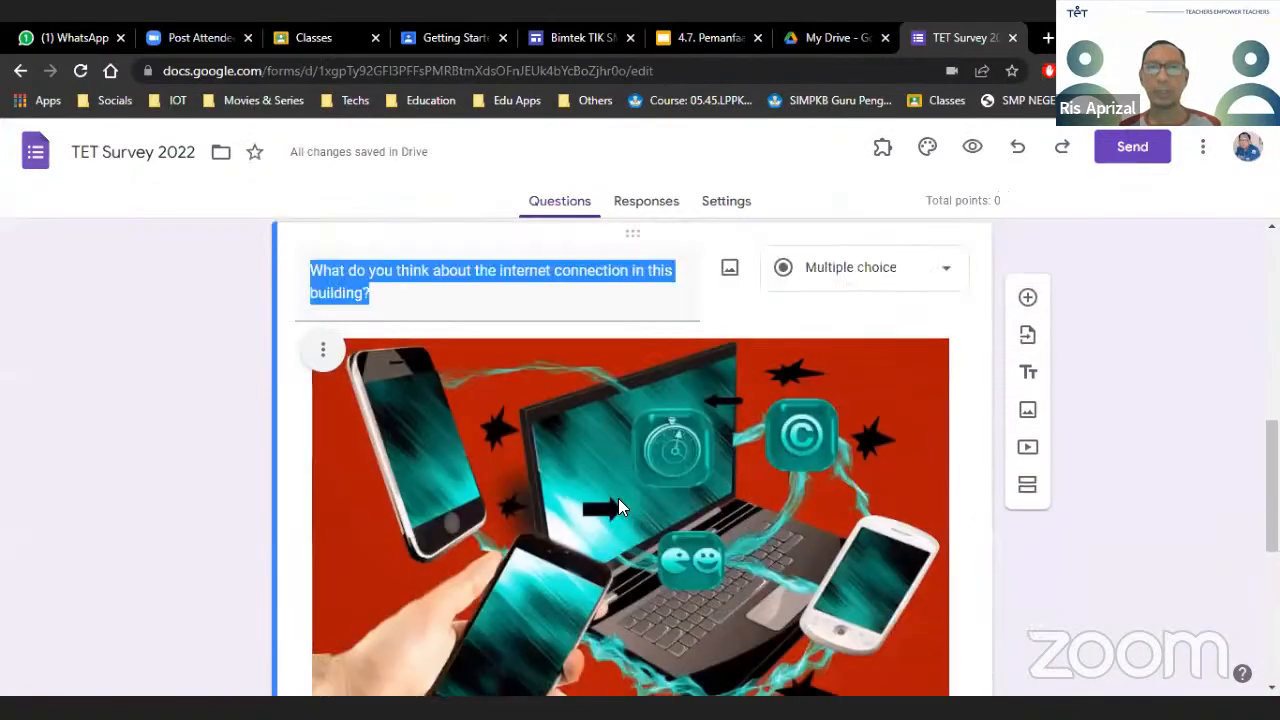
{"action": "left_click", "coordinate": [1172, 485]}
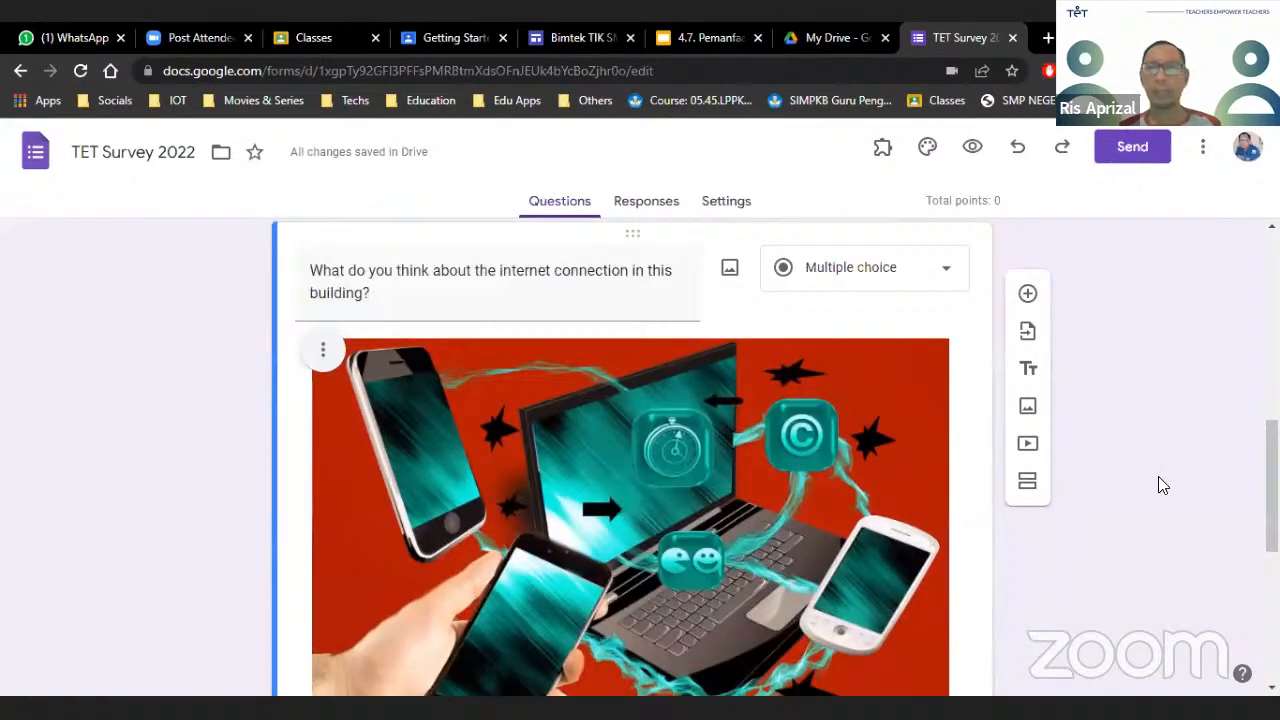
Add an image to the "Good" option by searching Google Images for "good" and inserting the green thumbs-up picture
{"action": "scroll", "coordinate": [1126, 475], "scroll_direction": "down", "scroll_amount": 3}
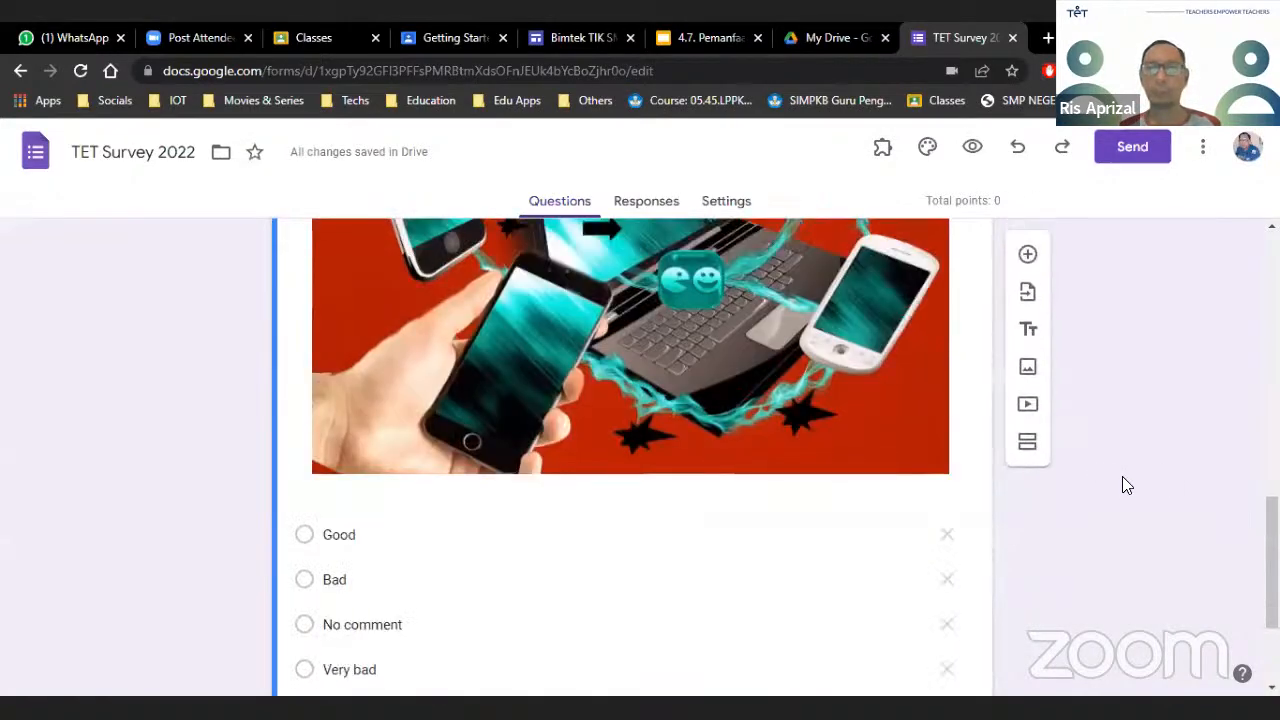
{"action": "scroll", "coordinate": [1120, 476], "scroll_direction": "up", "scroll_amount": 1}
{"action": "scroll", "coordinate": [1120, 485], "scroll_direction": "up", "scroll_amount": 3}
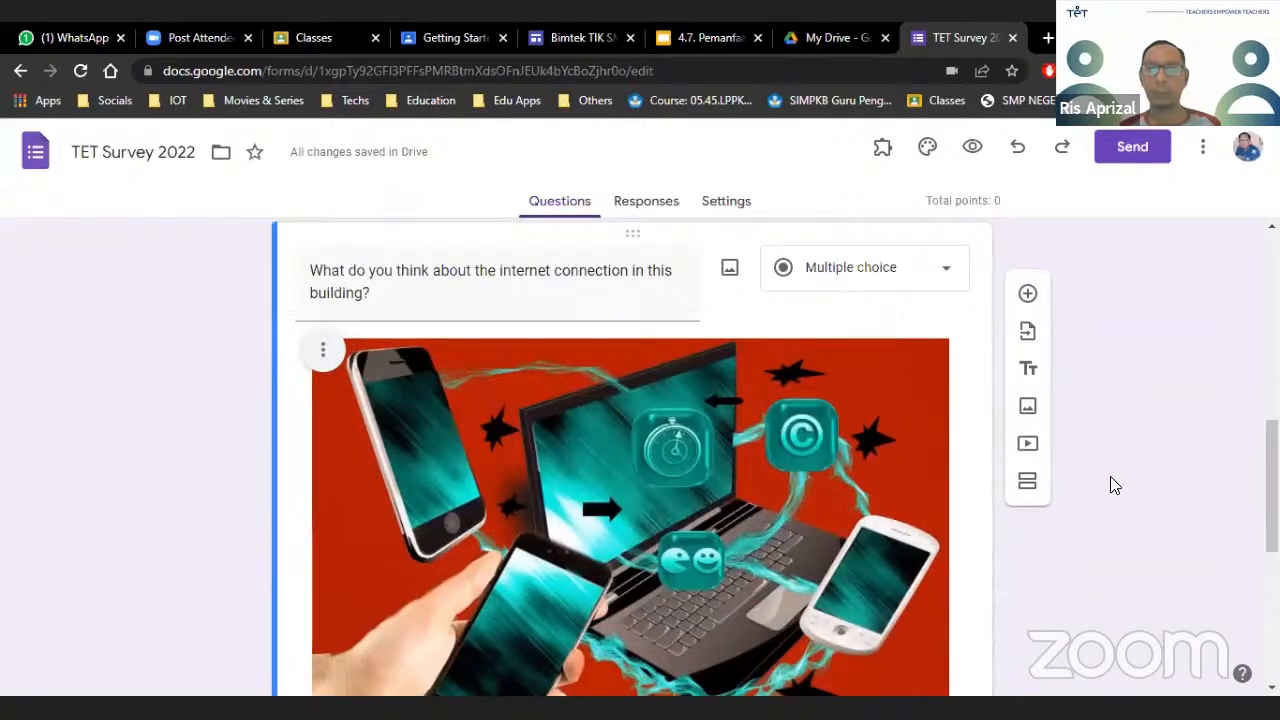
{"action": "scroll", "coordinate": [1109, 486], "scroll_direction": "down", "scroll_amount": 6}
{"action": "scroll", "coordinate": [640, 400], "scroll_direction": "up", "scroll_amount": 5}
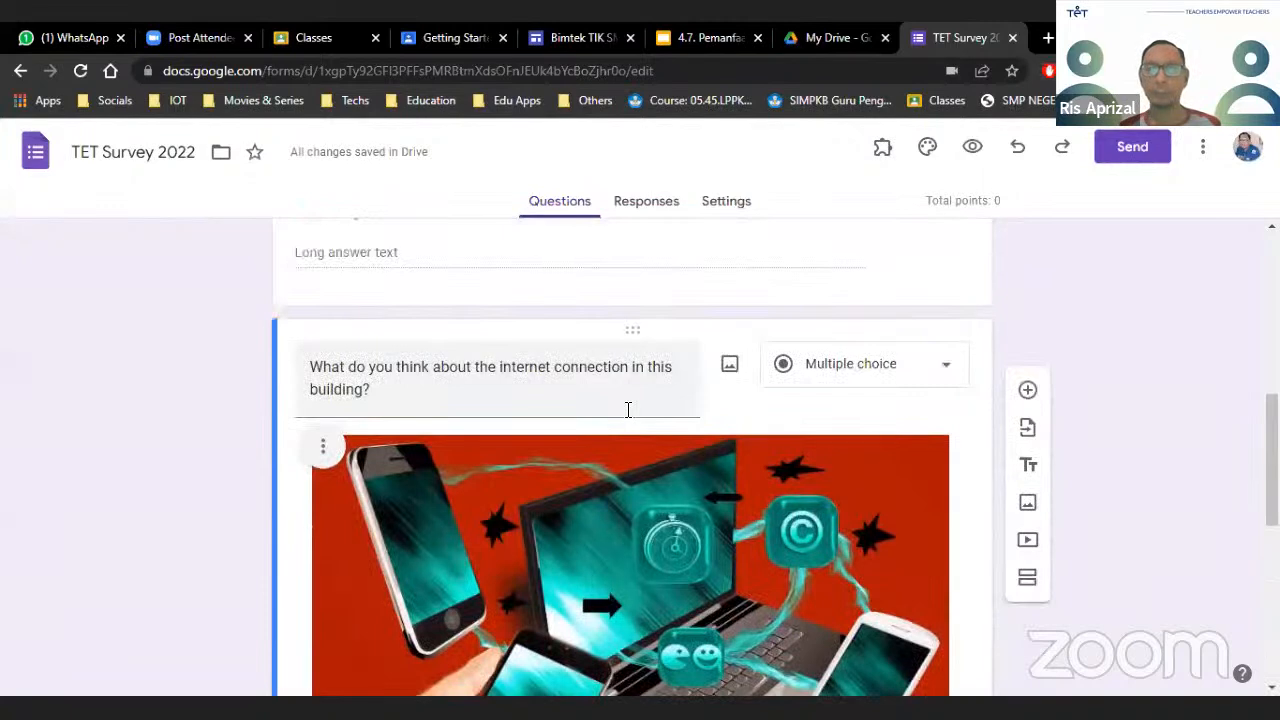
{"action": "scroll", "coordinate": [628, 410], "scroll_direction": "down", "scroll_amount": 6}
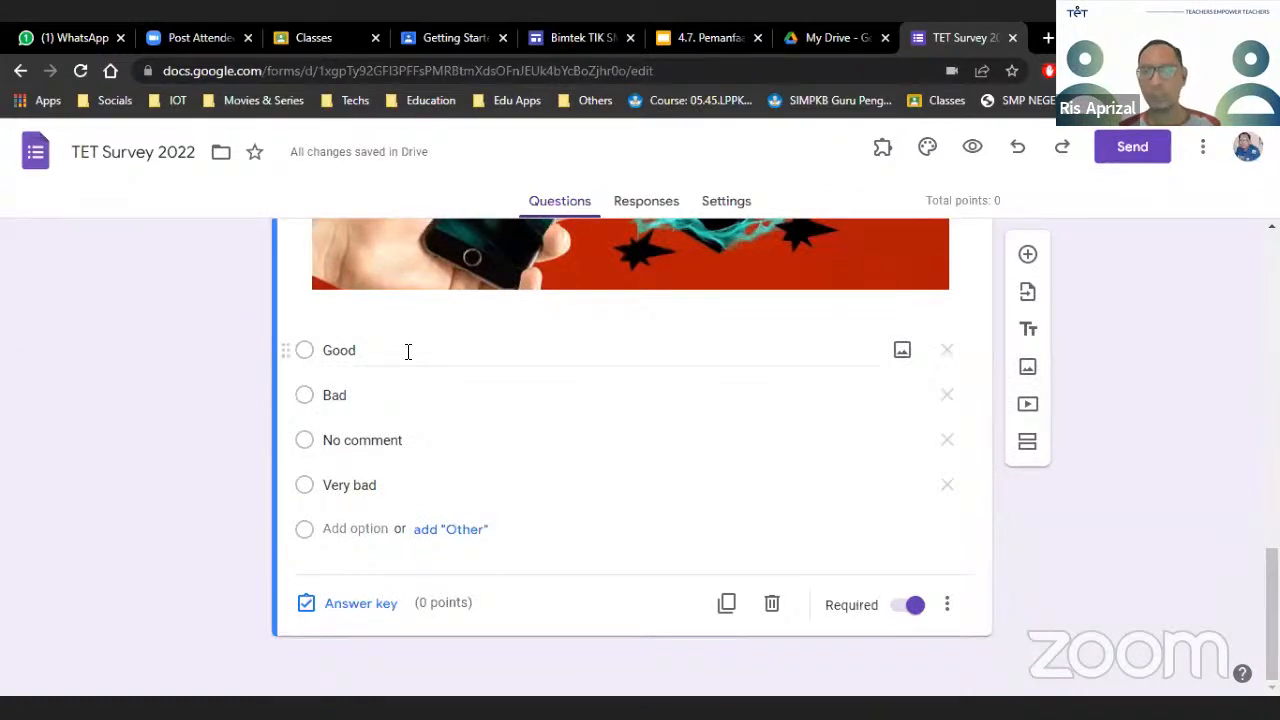
{"action": "left_click", "coordinate": [903, 351]}
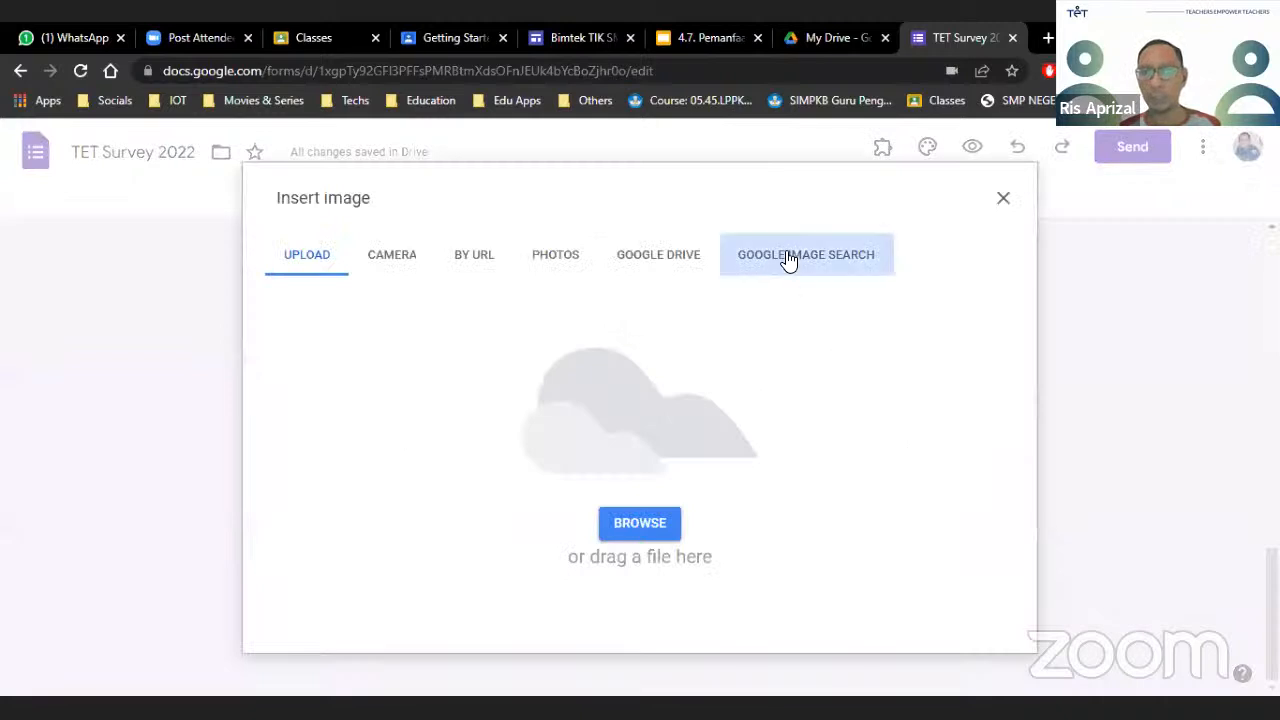
{"action": "left_click", "coordinate": [789, 259]}
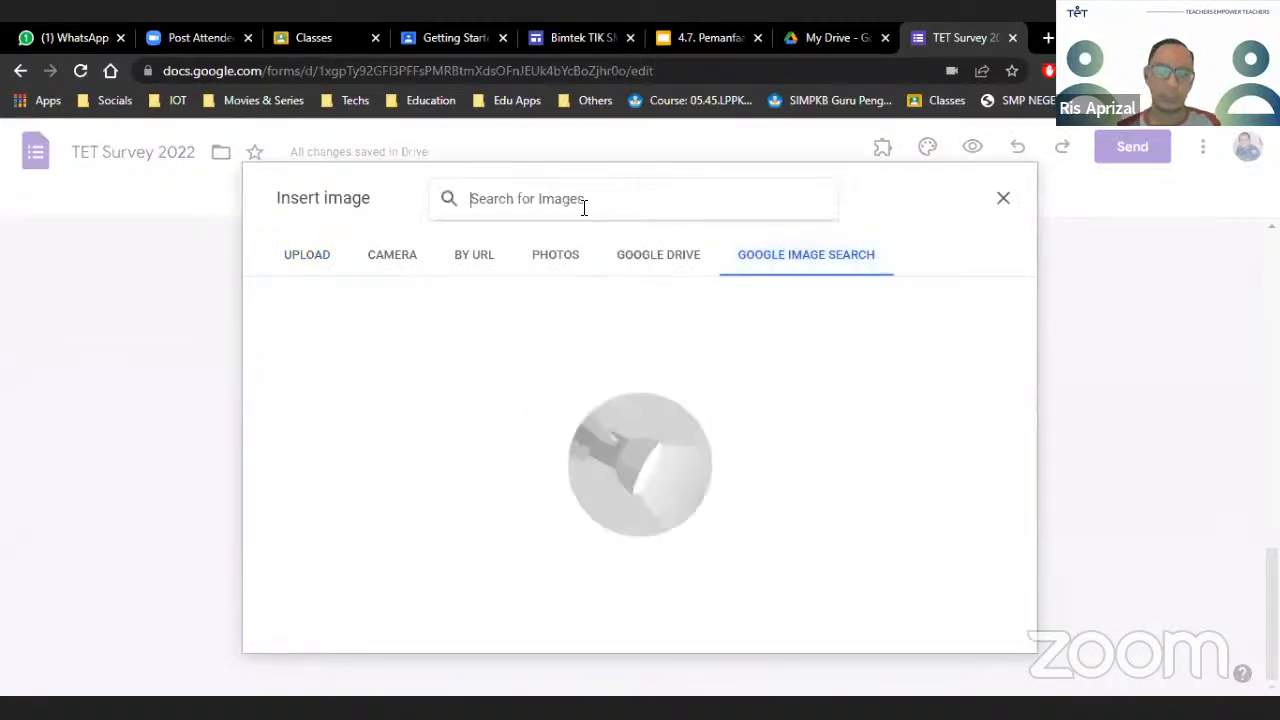
{"action": "type", "text": "good"}
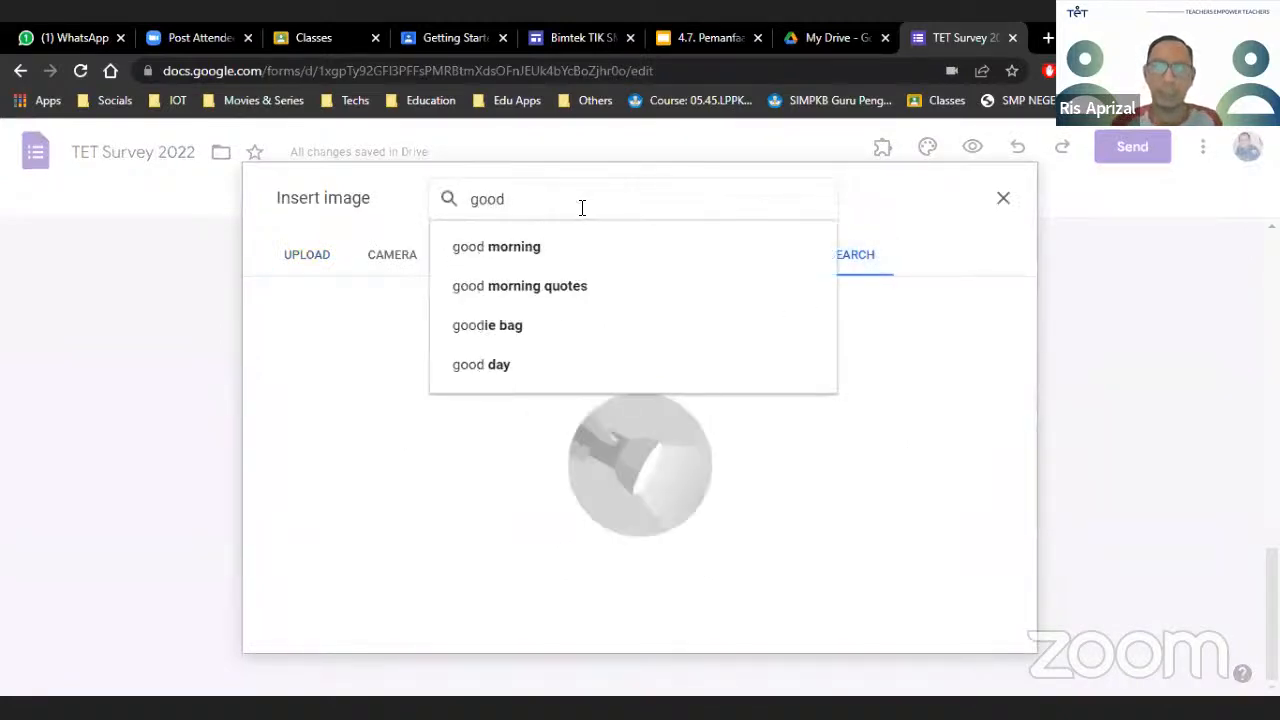
{"action": "key", "text": "Return"}
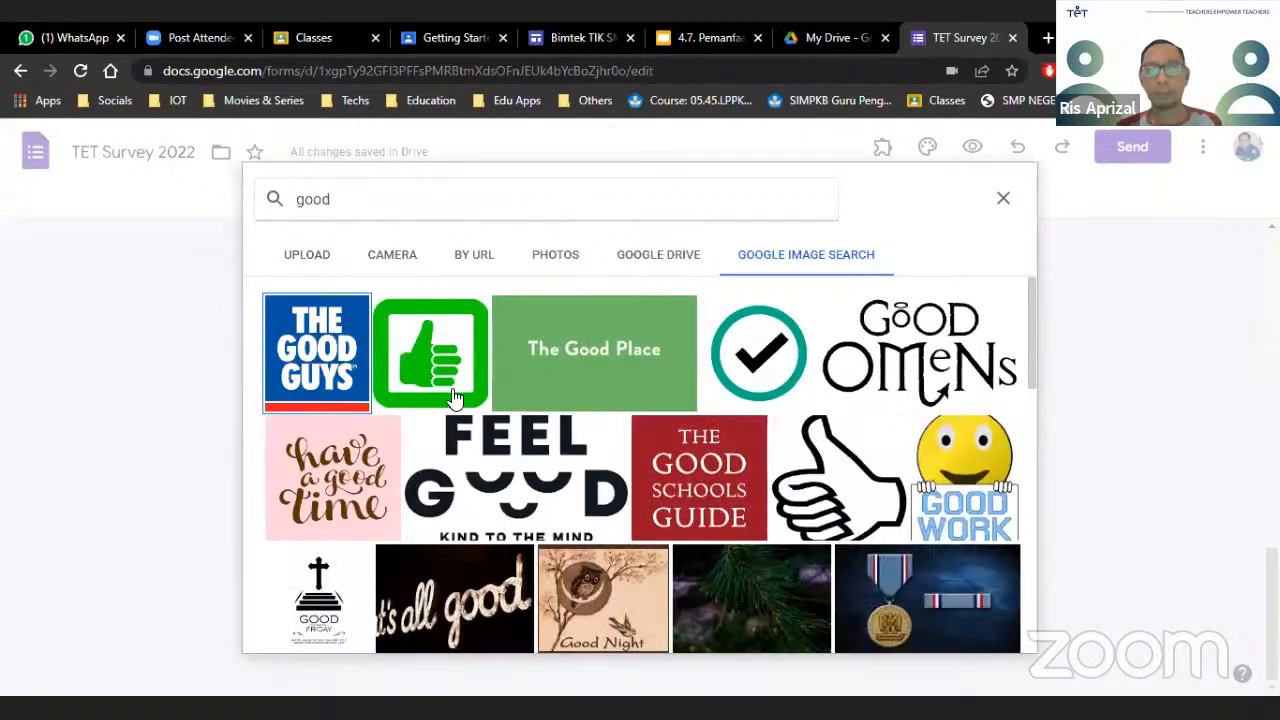
{"action": "left_click", "coordinate": [435, 365]}
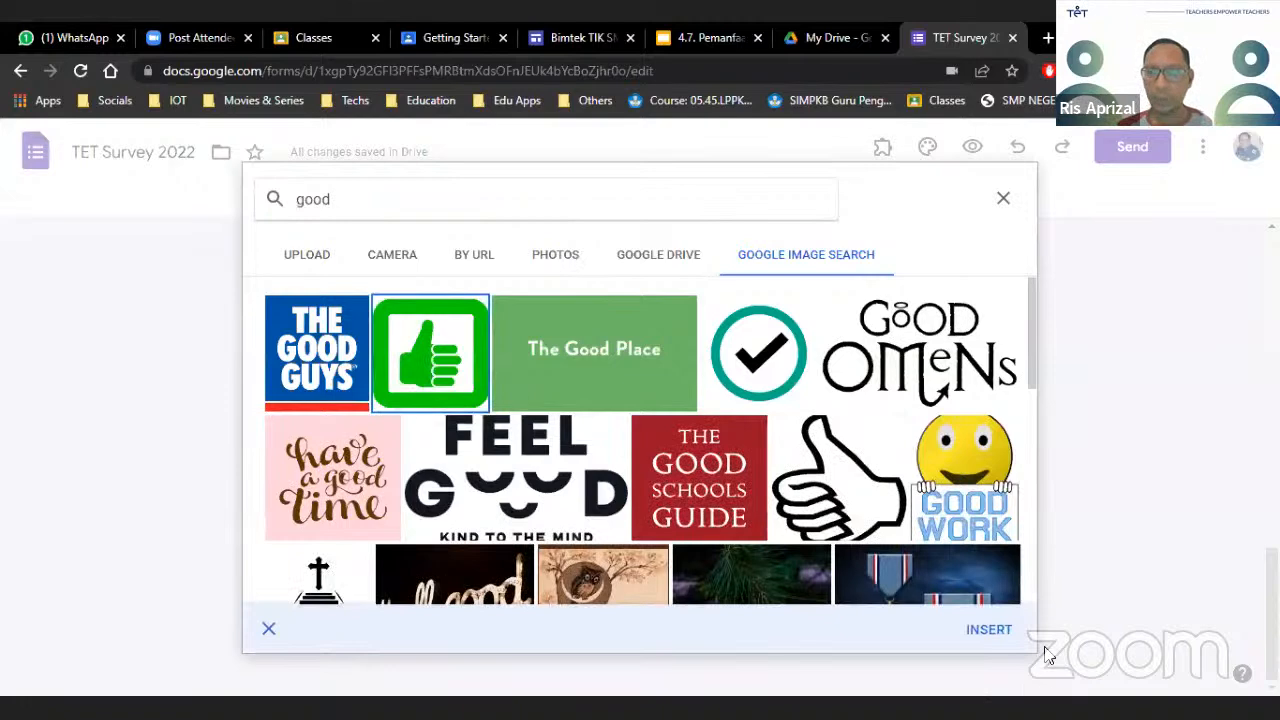
{"action": "left_click", "coordinate": [990, 634]}
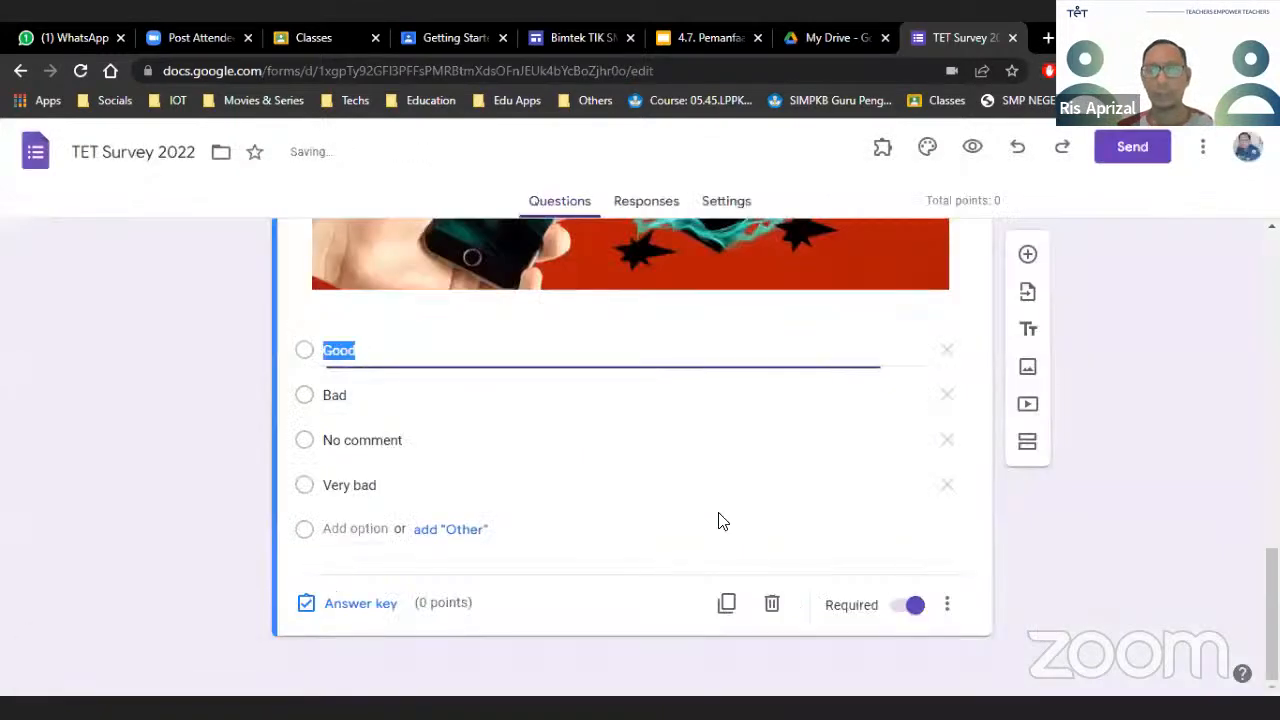
{"action": "scroll", "coordinate": [715, 518], "scroll_direction": "down", "scroll_amount": 1}
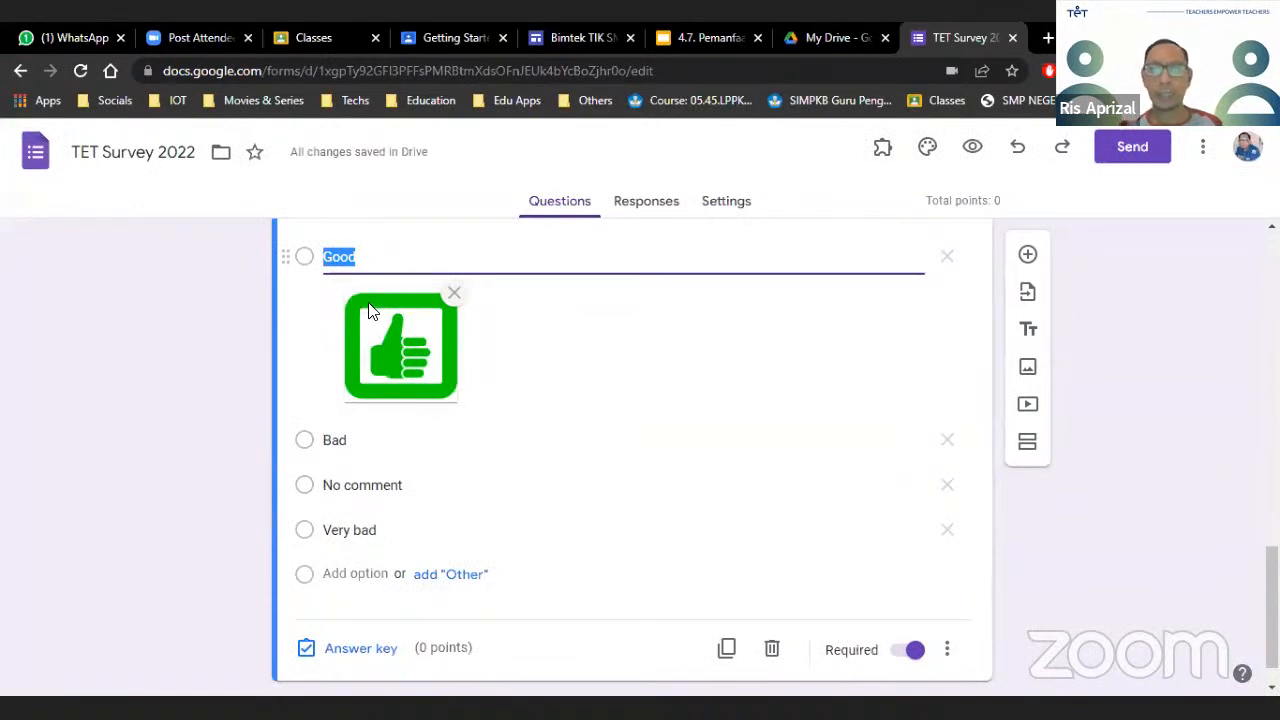
{"action": "scroll", "coordinate": [348, 282], "scroll_direction": "up", "scroll_amount": 1}
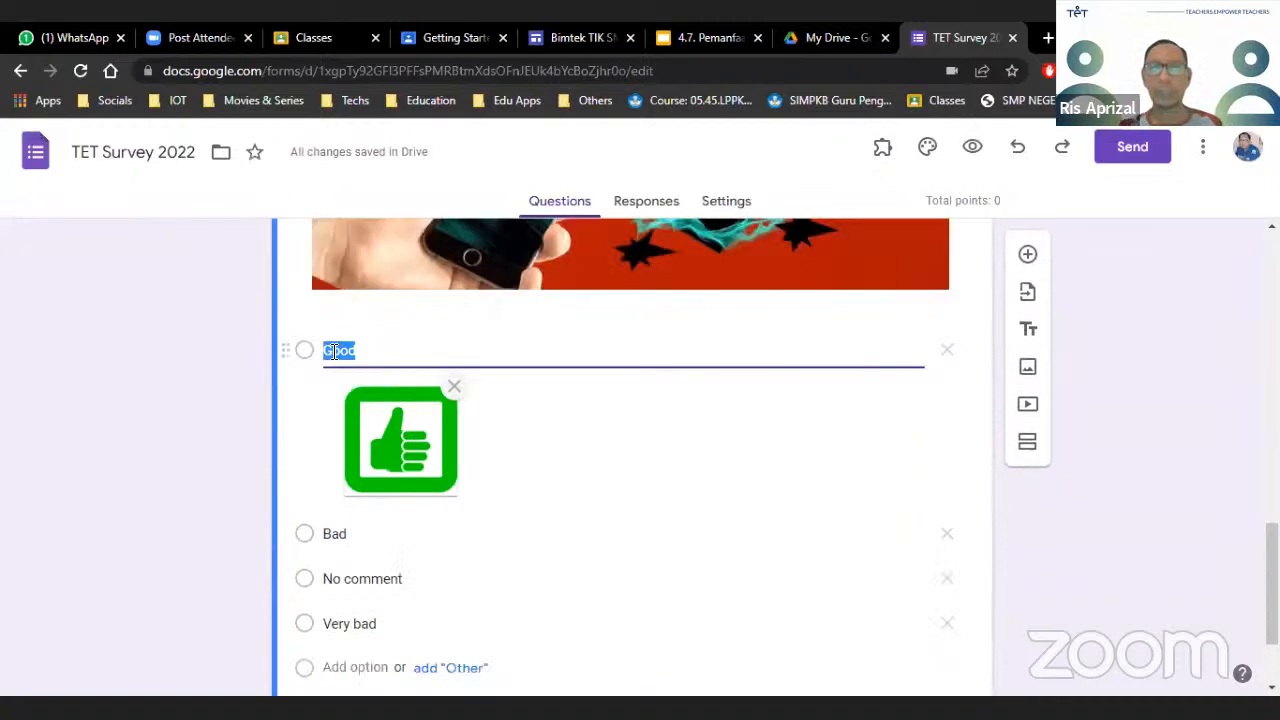
{"action": "scroll", "coordinate": [335, 350], "scroll_direction": "down", "scroll_amount": 1}
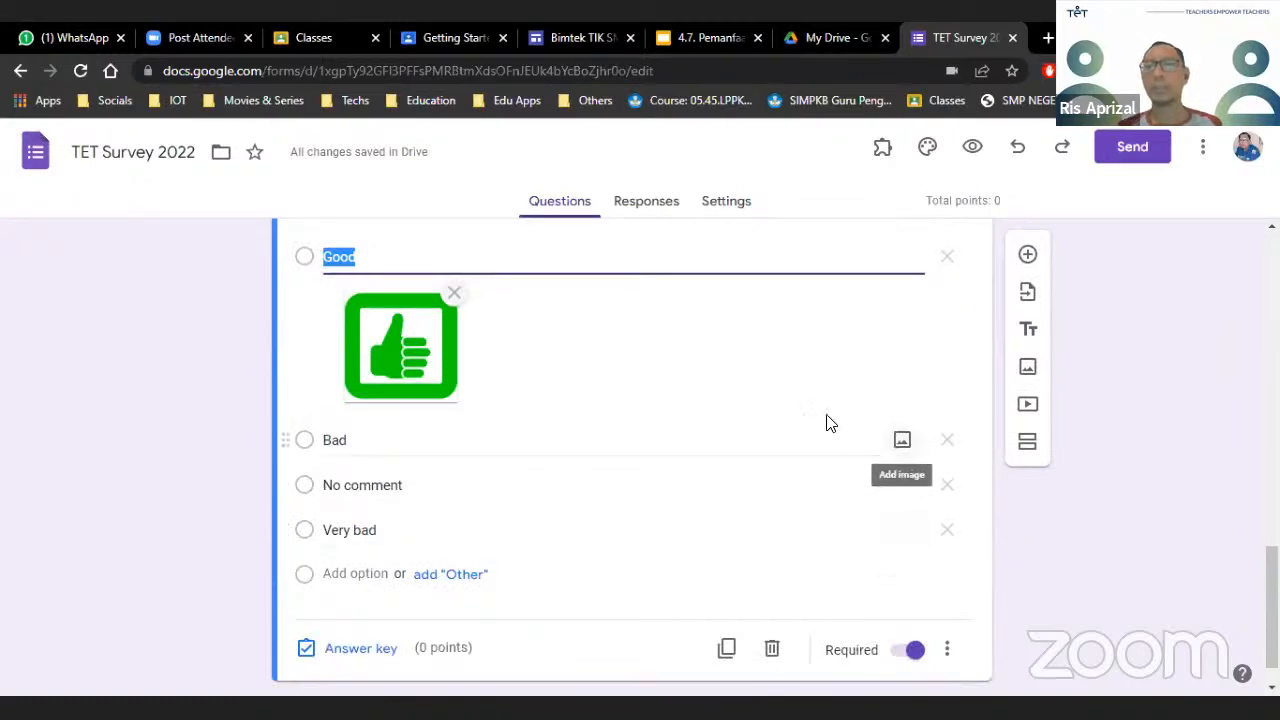
{"action": "scroll", "coordinate": [830, 423], "scroll_direction": "up", "scroll_amount": 2}
{"action": "scroll", "coordinate": [824, 423], "scroll_direction": "up", "scroll_amount": 5}
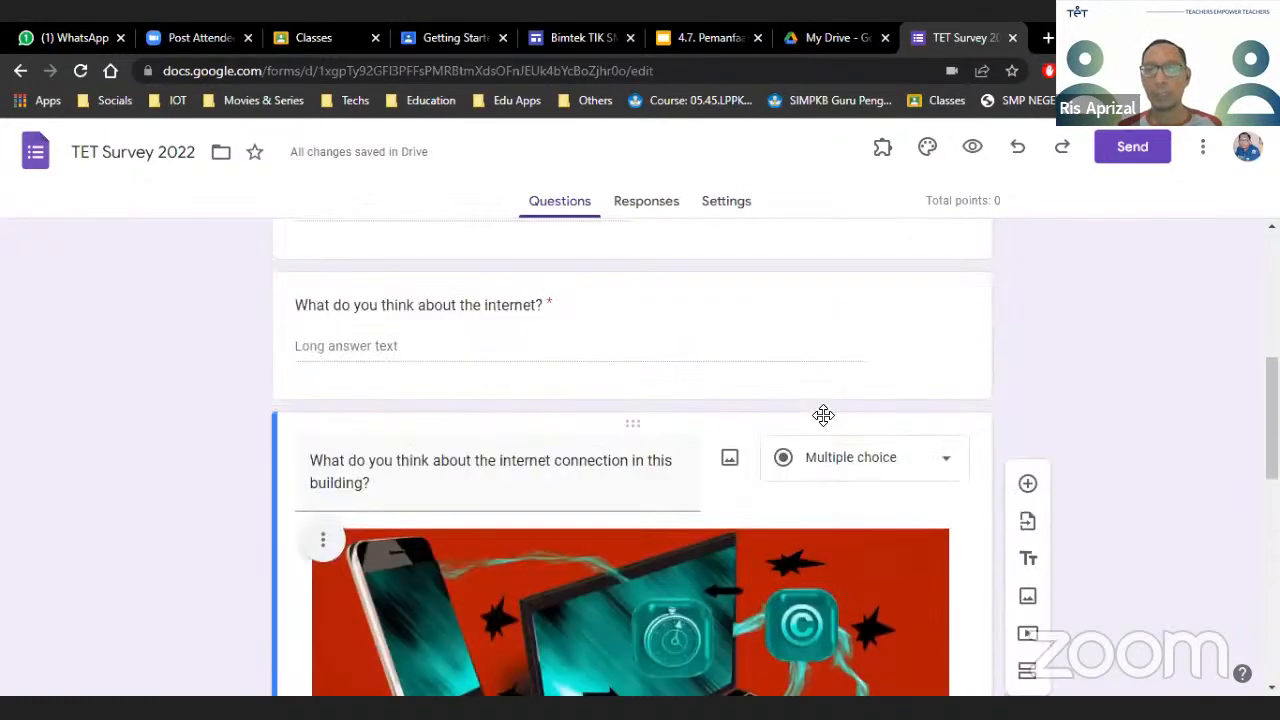
Add three more answer options below "Very bad" in the multiple choice question
{"action": "scroll", "coordinate": [644, 428], "scroll_direction": "down", "scroll_amount": 8}
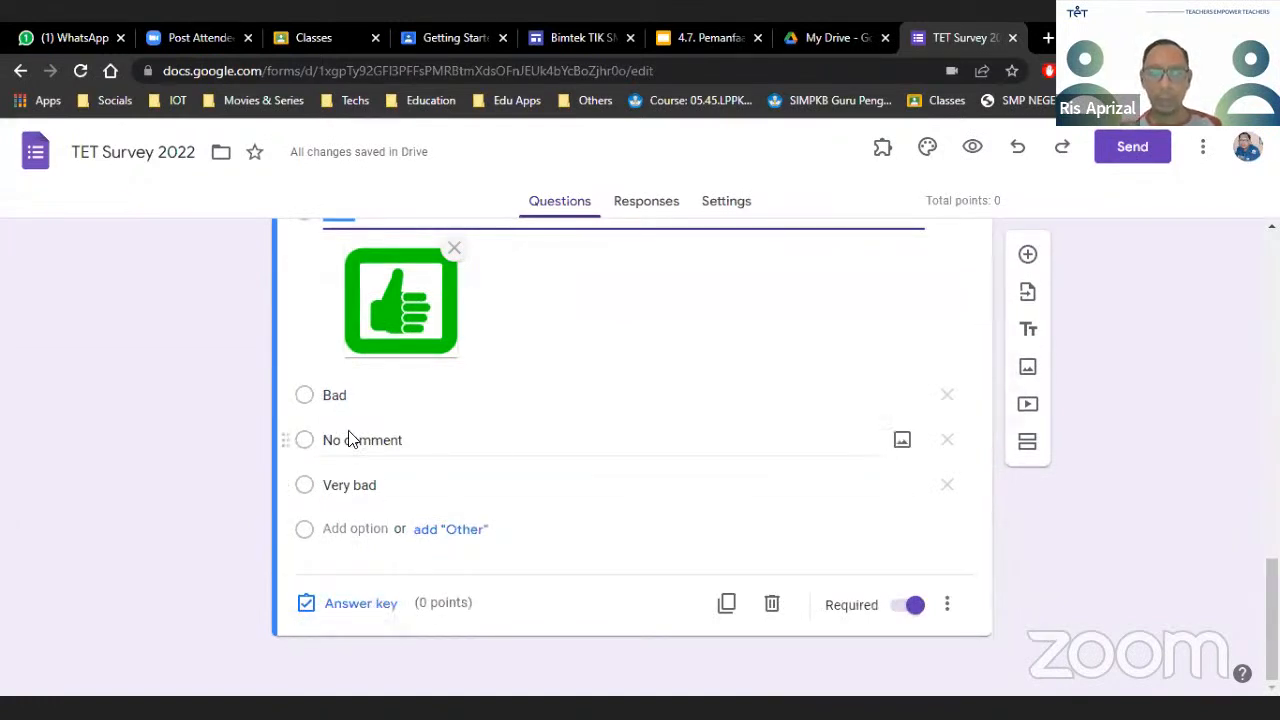
{"action": "left_click", "coordinate": [367, 531]}
{"action": "left_click", "coordinate": [367, 576]}
{"action": "left_click", "coordinate": [367, 616]}
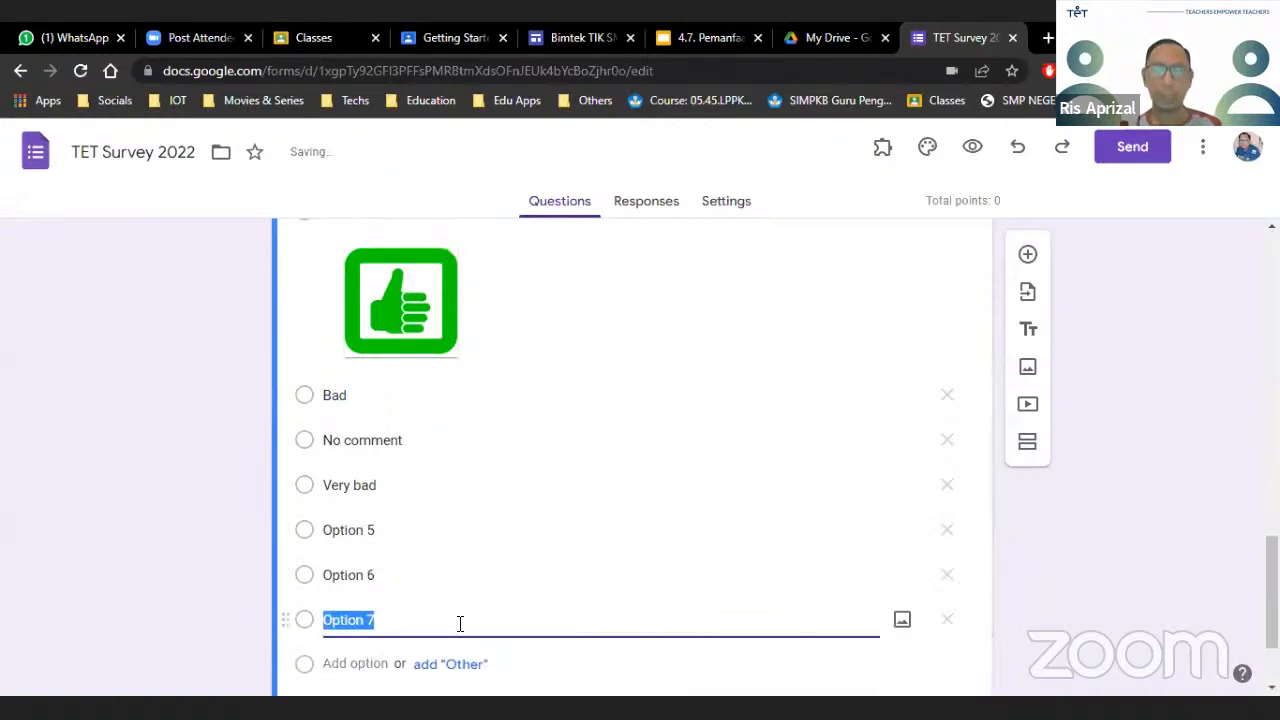
Remove the three extra placeholder options so that "Very bad" is the last answer option
{"action": "left_click", "coordinate": [946, 526]}
{"action": "left_click", "coordinate": [946, 481]}
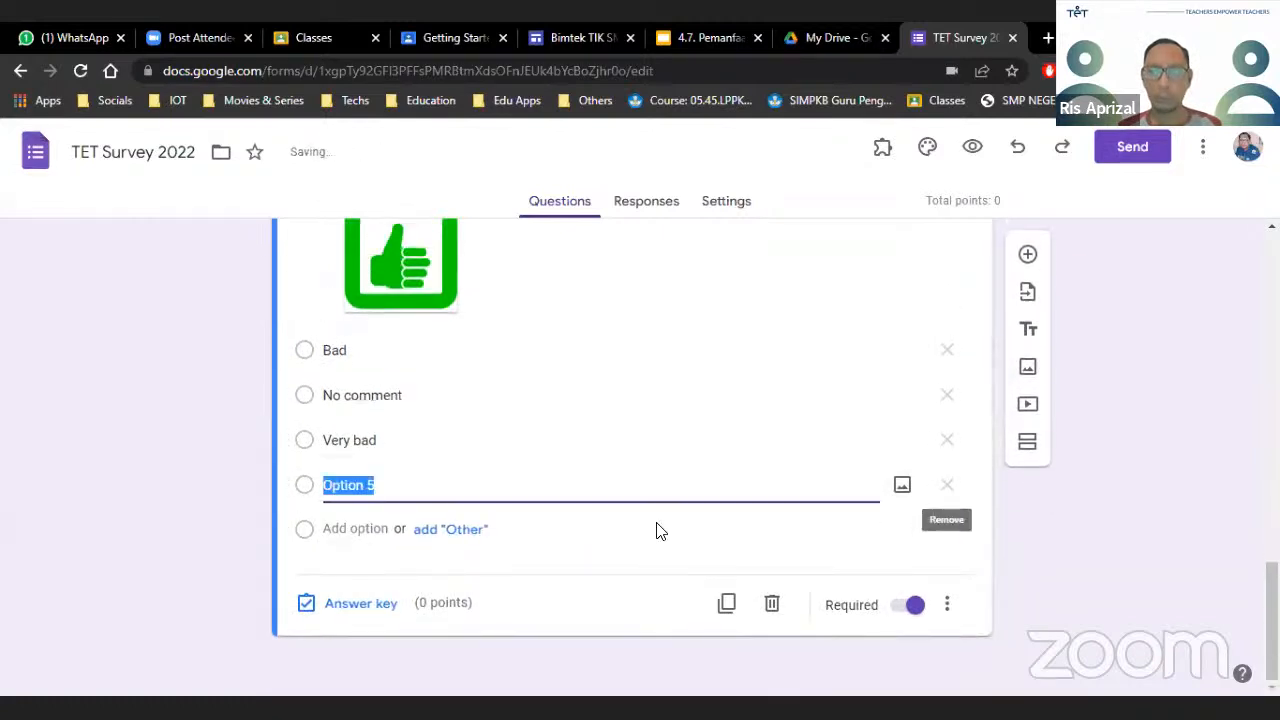
{"action": "left_click", "coordinate": [948, 486]}
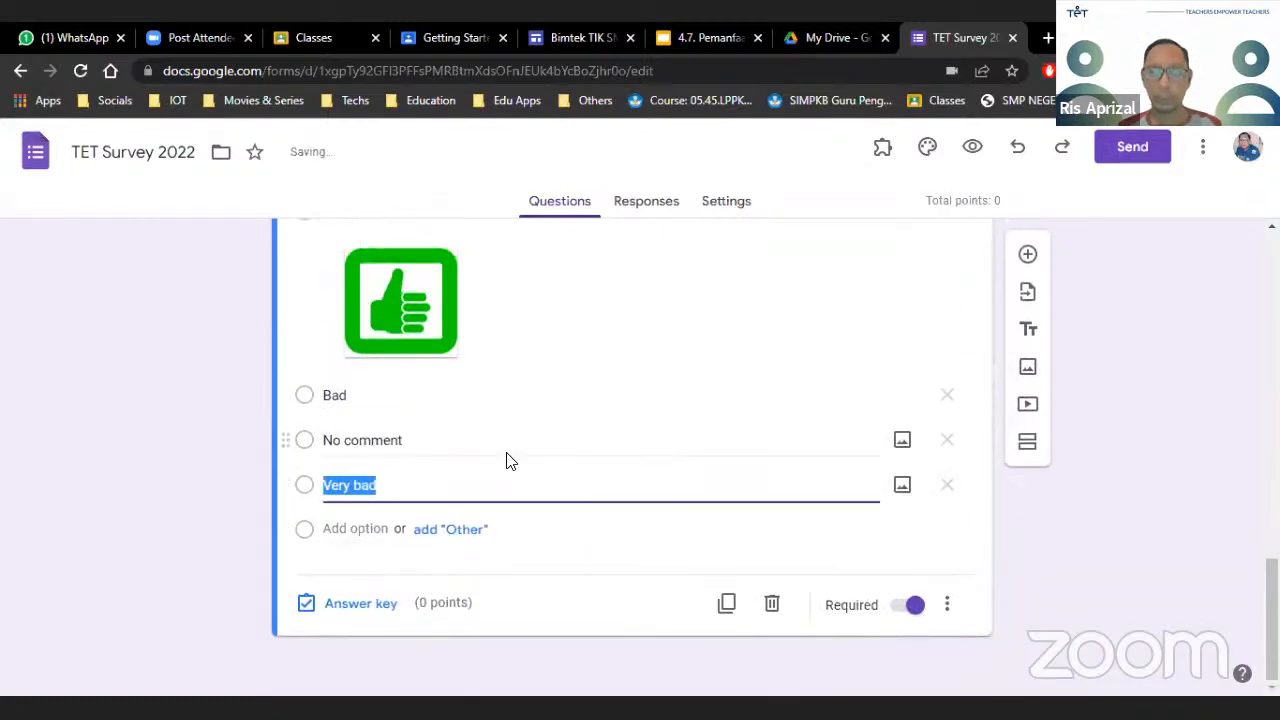
Open the answer key of the internet connection question and mark "Good" as the correct answer
{"action": "left_click", "coordinate": [346, 605]}
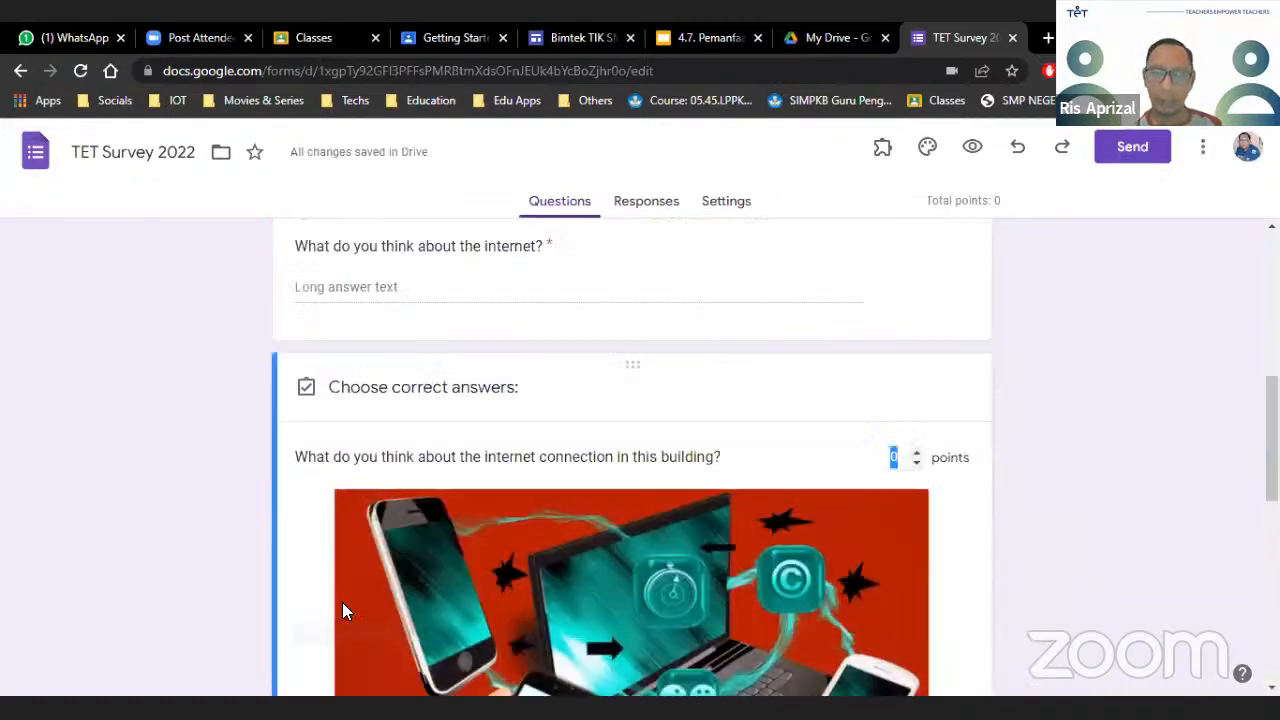
{"action": "scroll", "coordinate": [697, 443], "scroll_direction": "down", "scroll_amount": 8}
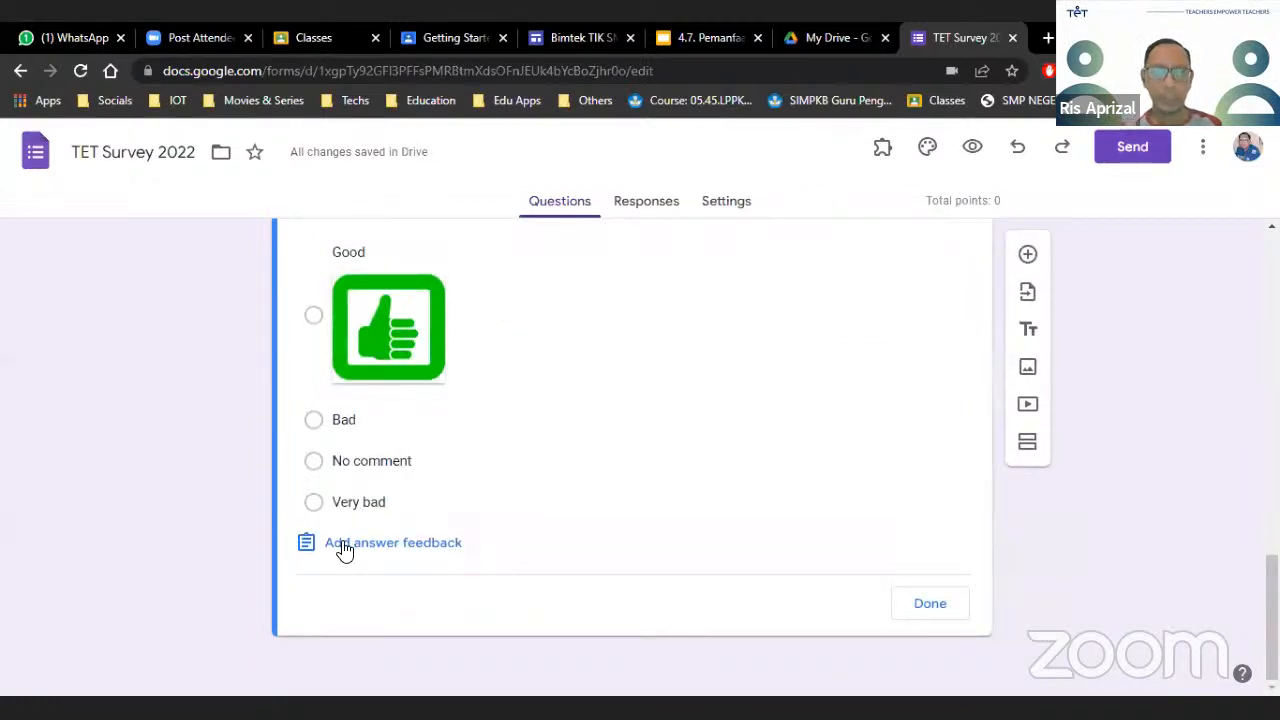
{"action": "left_click", "coordinate": [314, 318]}
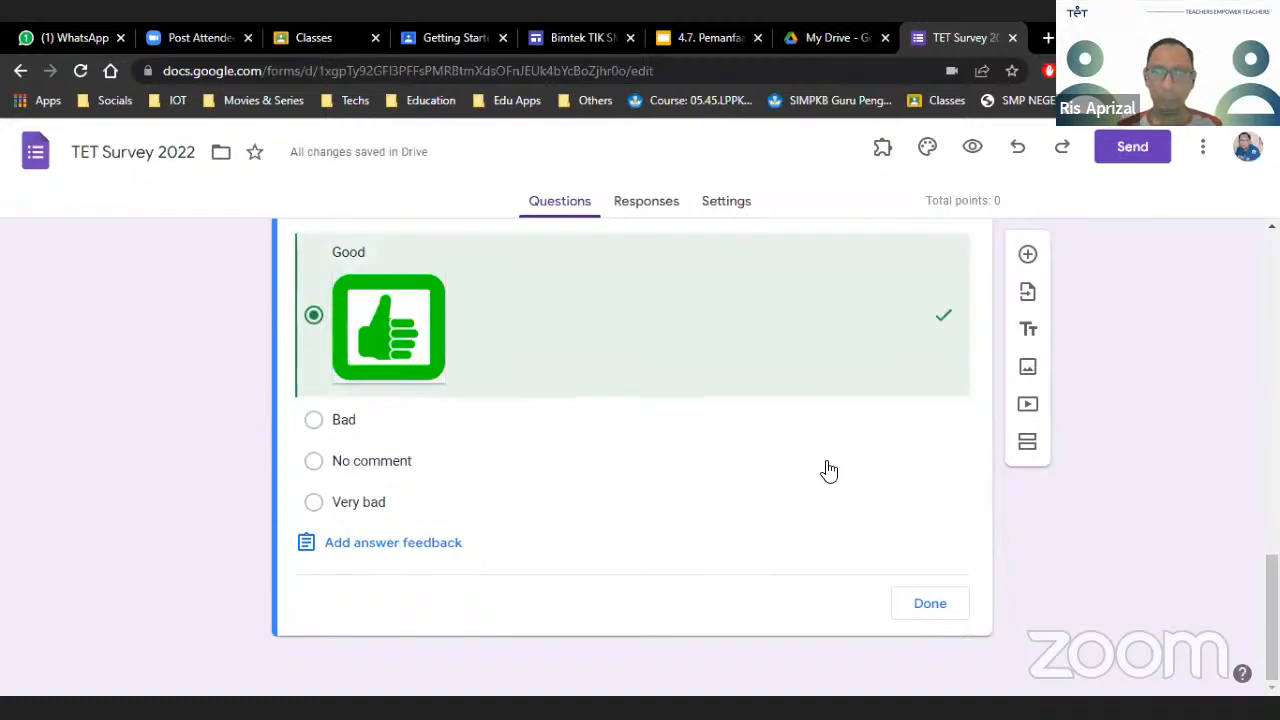
Raise the internet connection question's score to 2 points and set it back to 0
{"action": "scroll", "coordinate": [826, 471], "scroll_direction": "up", "scroll_amount": 3}
{"action": "scroll", "coordinate": [826, 465], "scroll_direction": "up", "scroll_amount": 4}
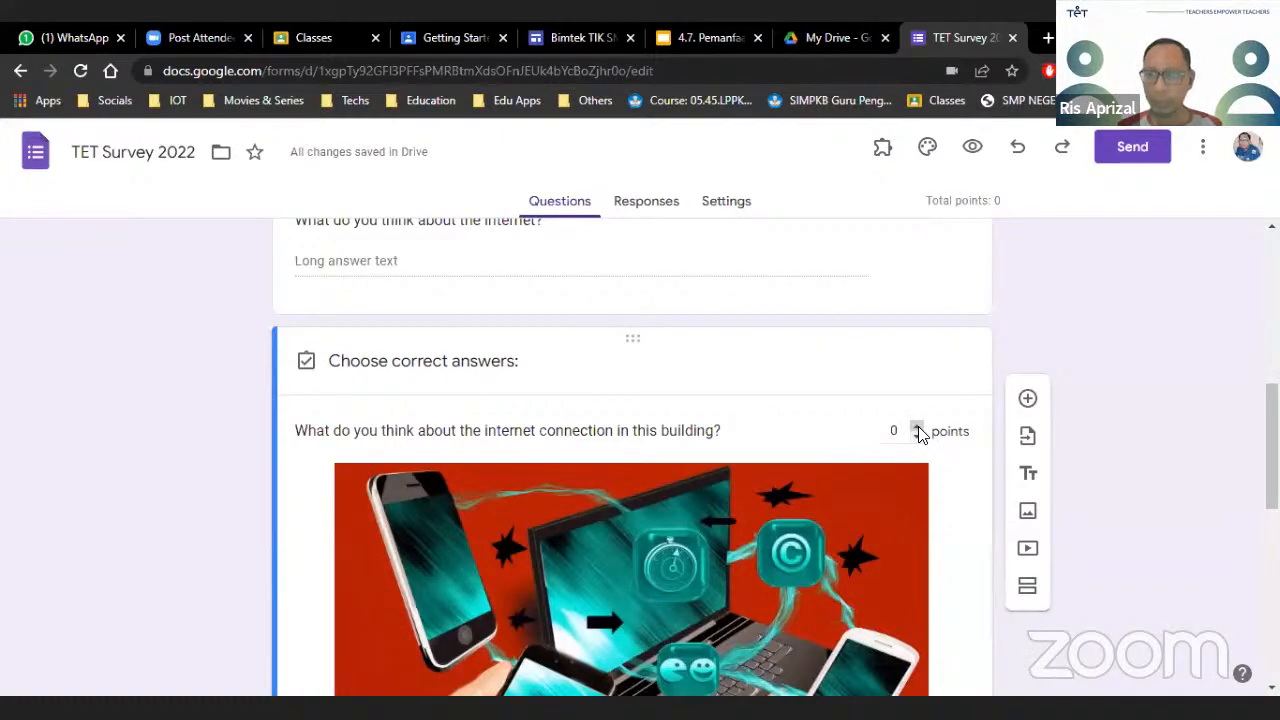
{"action": "left_click", "coordinate": [917, 428]}
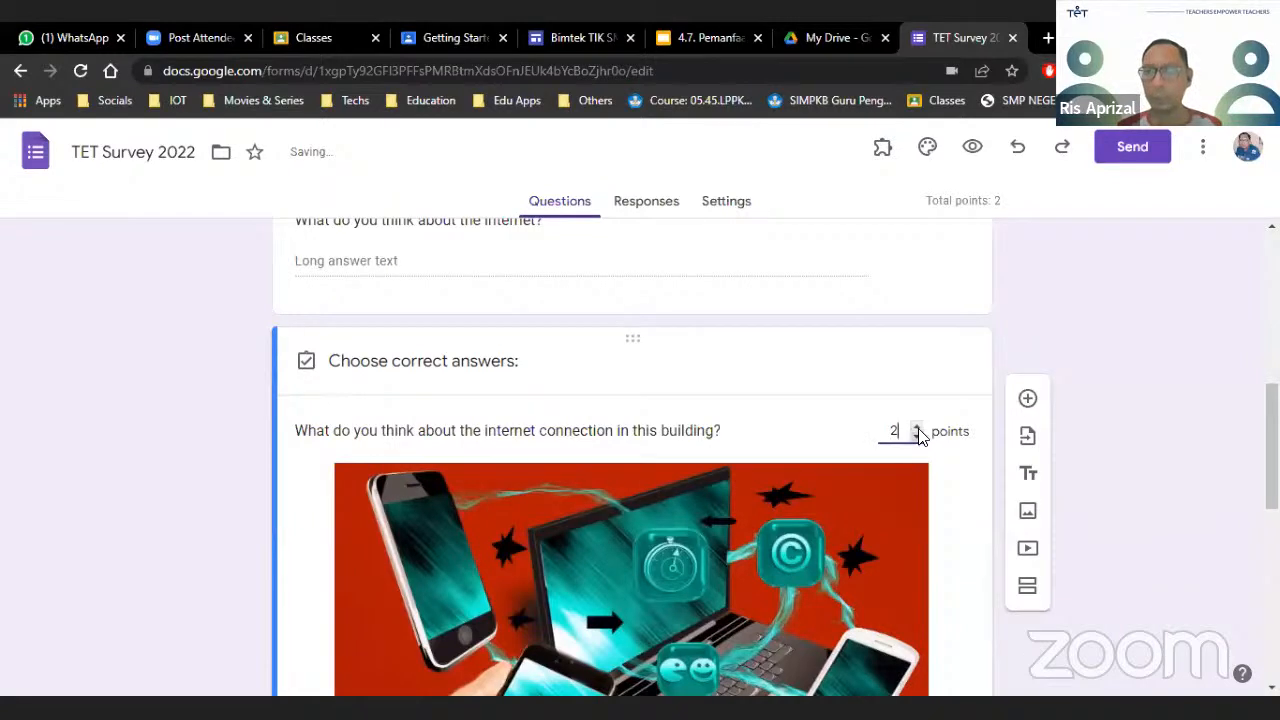
{"action": "scroll", "coordinate": [905, 450], "scroll_direction": "down", "scroll_amount": 1}
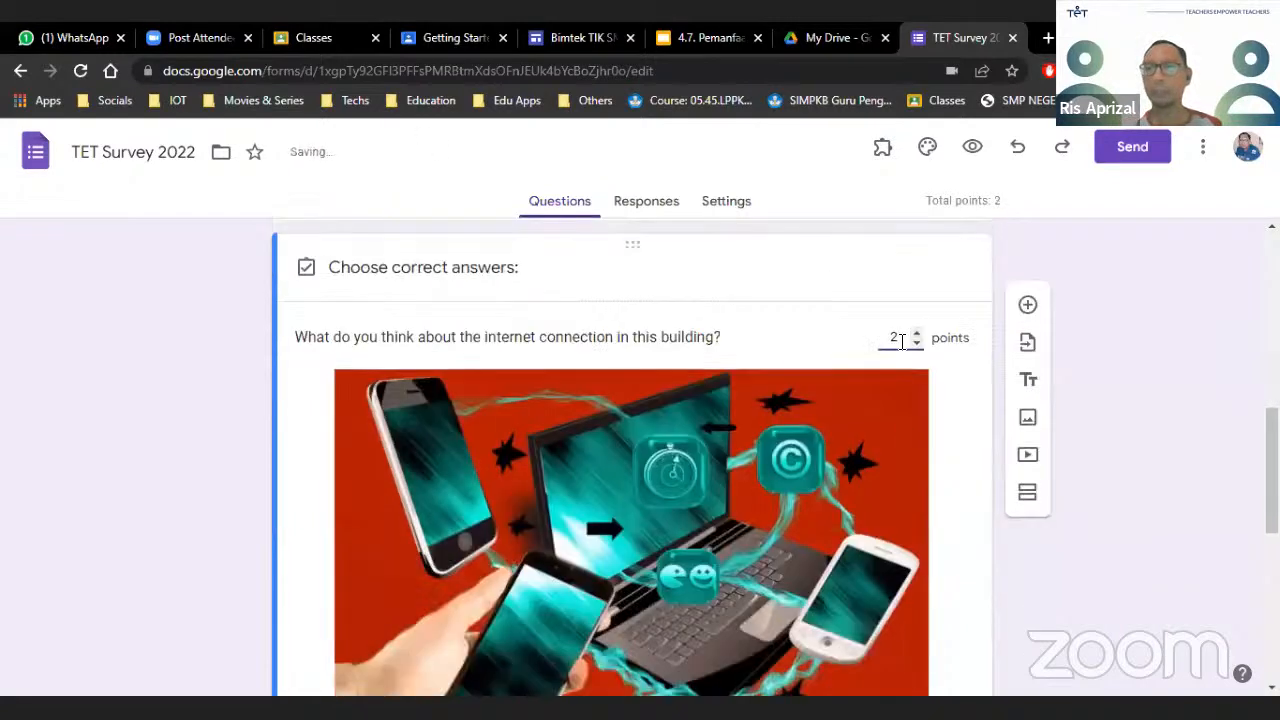
{"action": "left_click", "coordinate": [916, 344]}
{"action": "left_click", "coordinate": [916, 344]}
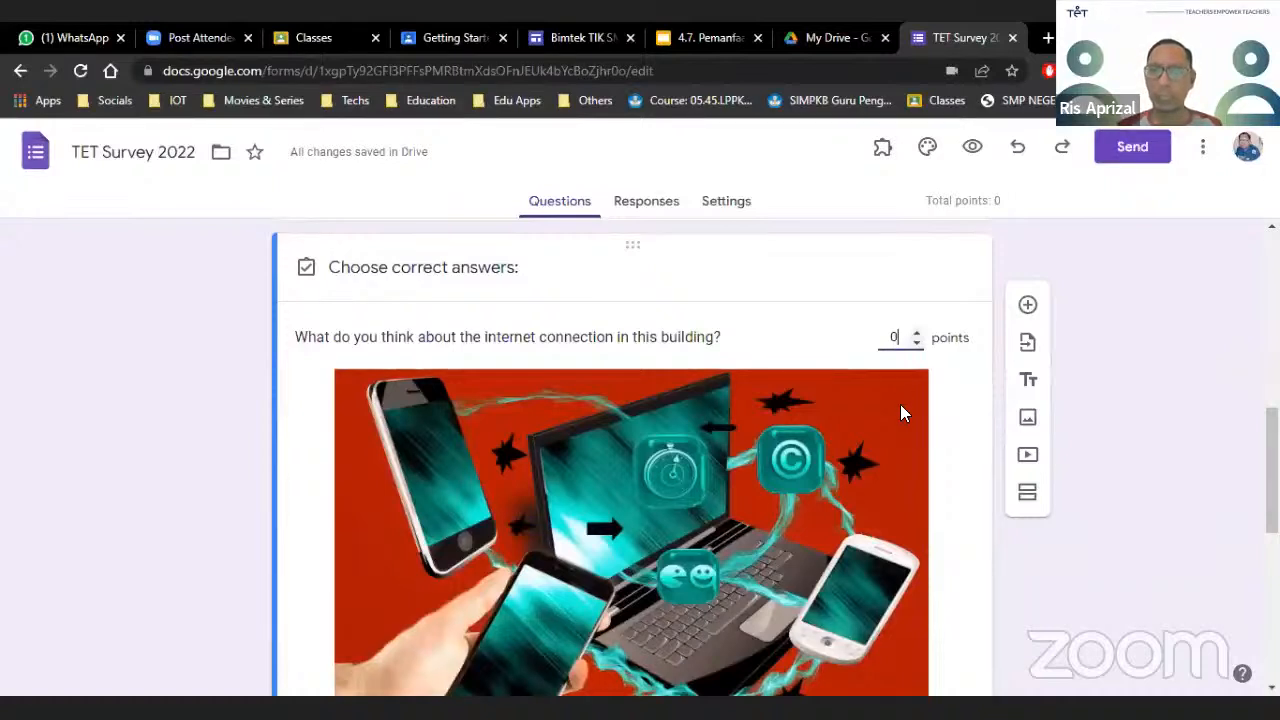
Check the points and marked answer of the internet connection question and finish its answer key
{"action": "scroll", "coordinate": [900, 413], "scroll_direction": "down", "scroll_amount": 5}
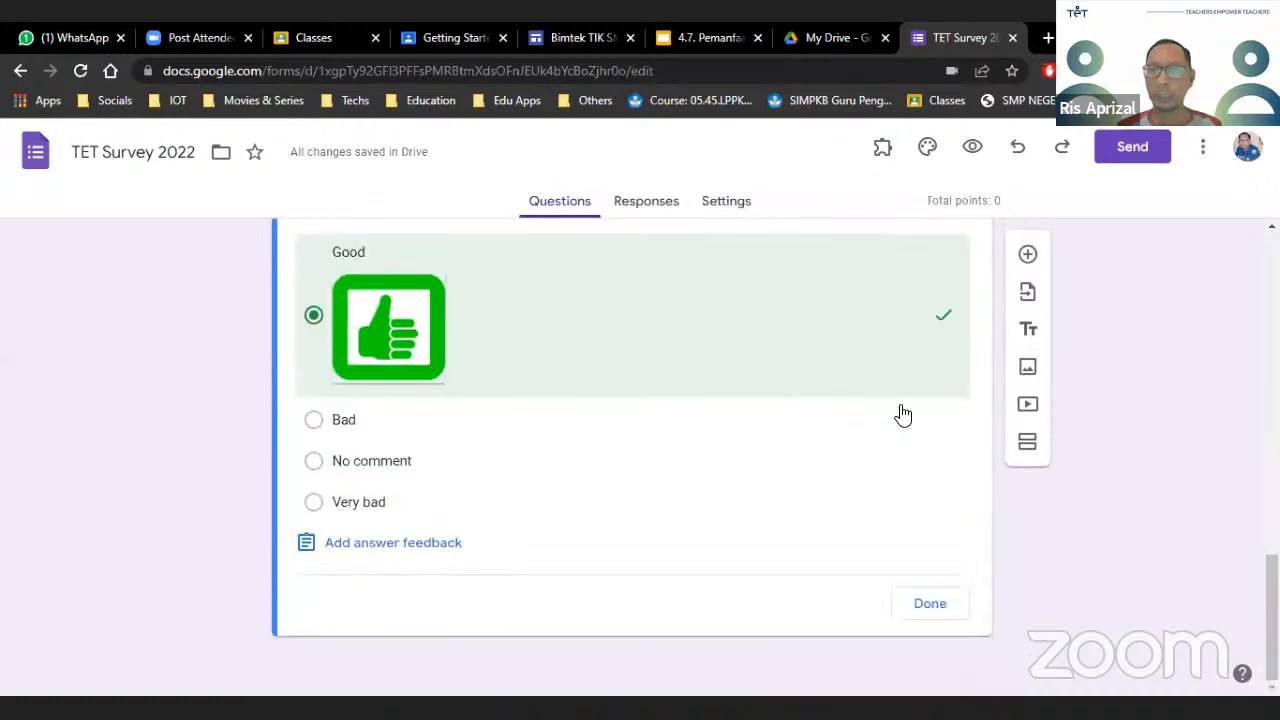
{"action": "scroll", "coordinate": [903, 413], "scroll_direction": "up", "scroll_amount": 2}
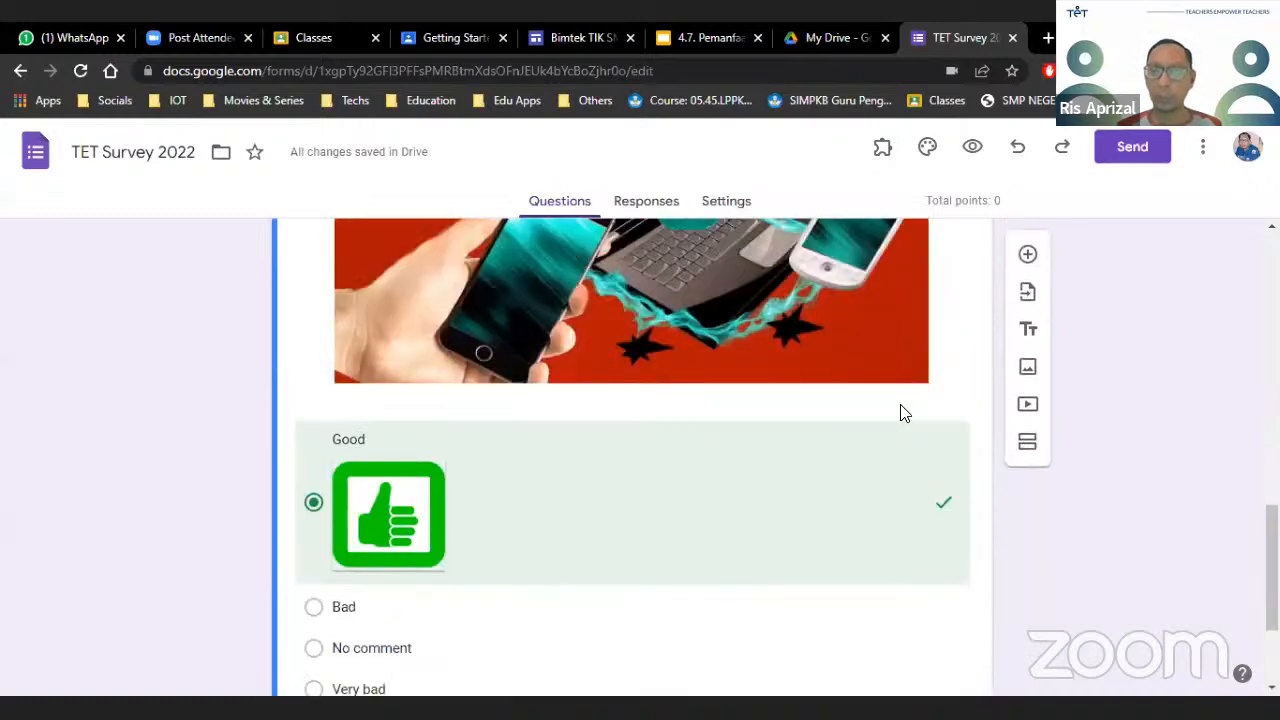
{"action": "scroll", "coordinate": [903, 413], "scroll_direction": "up", "scroll_amount": 3}
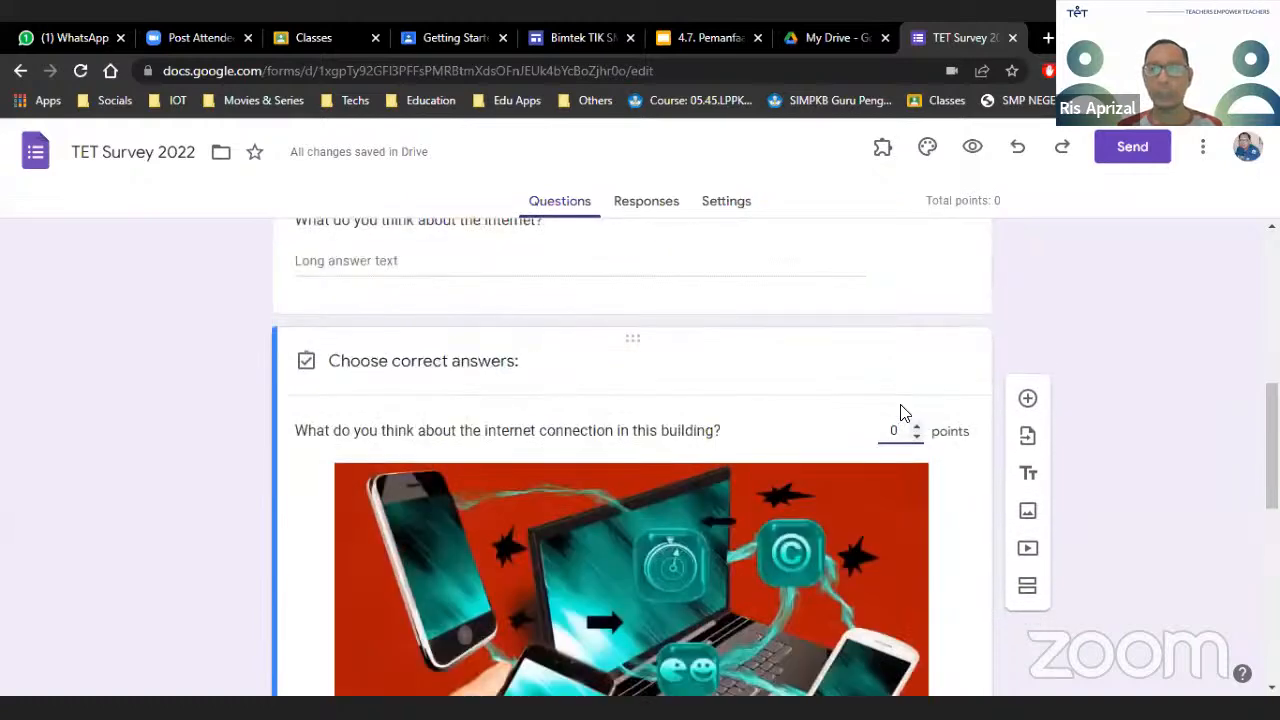
{"action": "scroll", "coordinate": [900, 413], "scroll_direction": "down", "scroll_amount": 6}
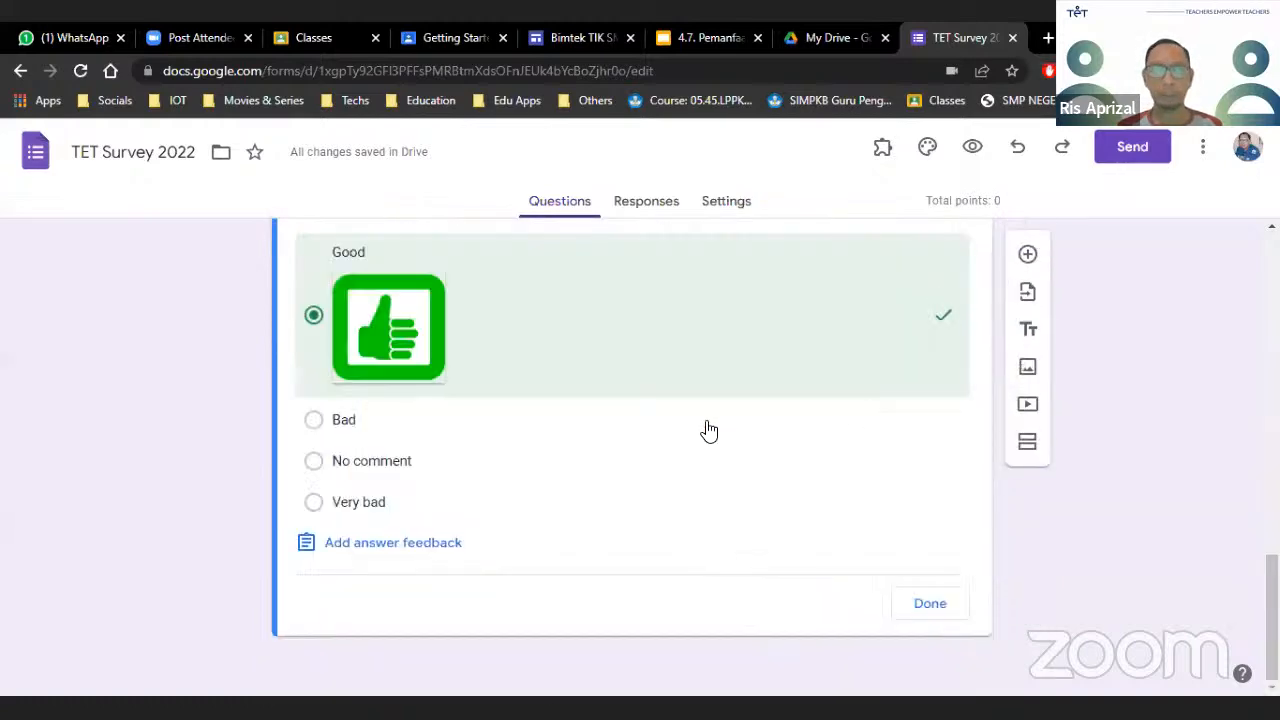
{"action": "scroll", "coordinate": [706, 431], "scroll_direction": "up", "scroll_amount": 1}
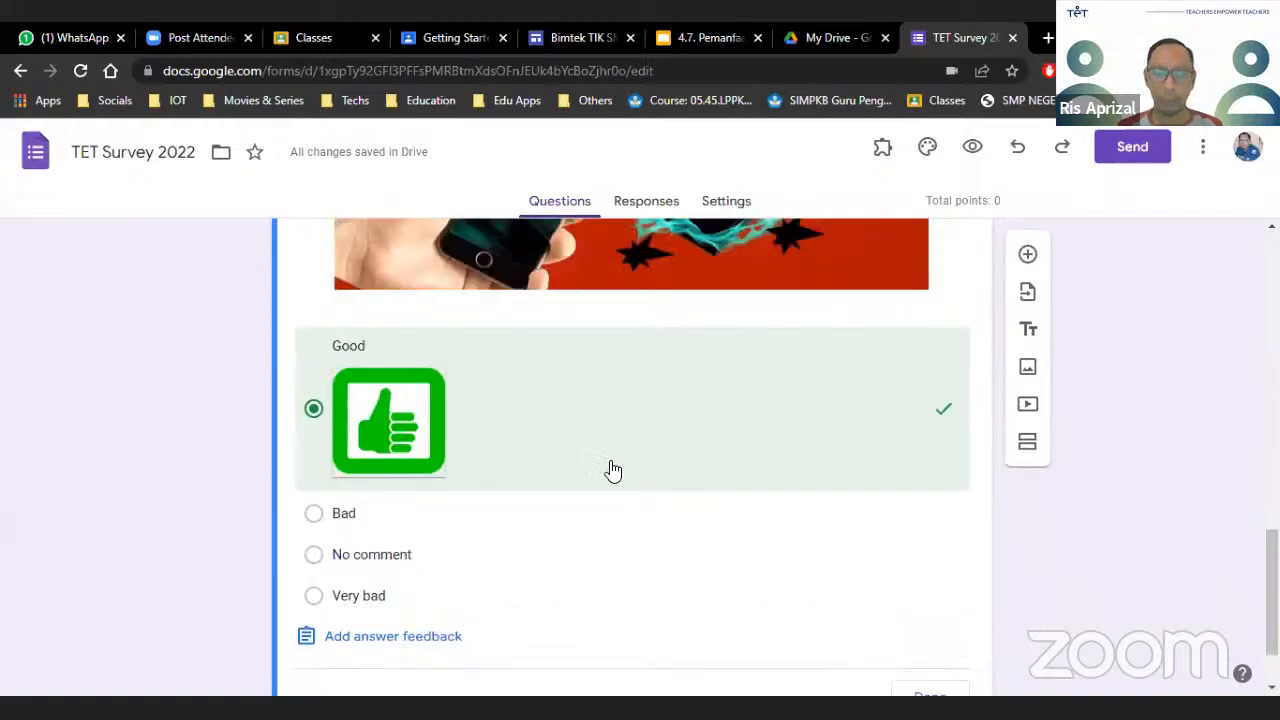
{"action": "scroll", "coordinate": [840, 490], "scroll_direction": "down", "scroll_amount": 1}
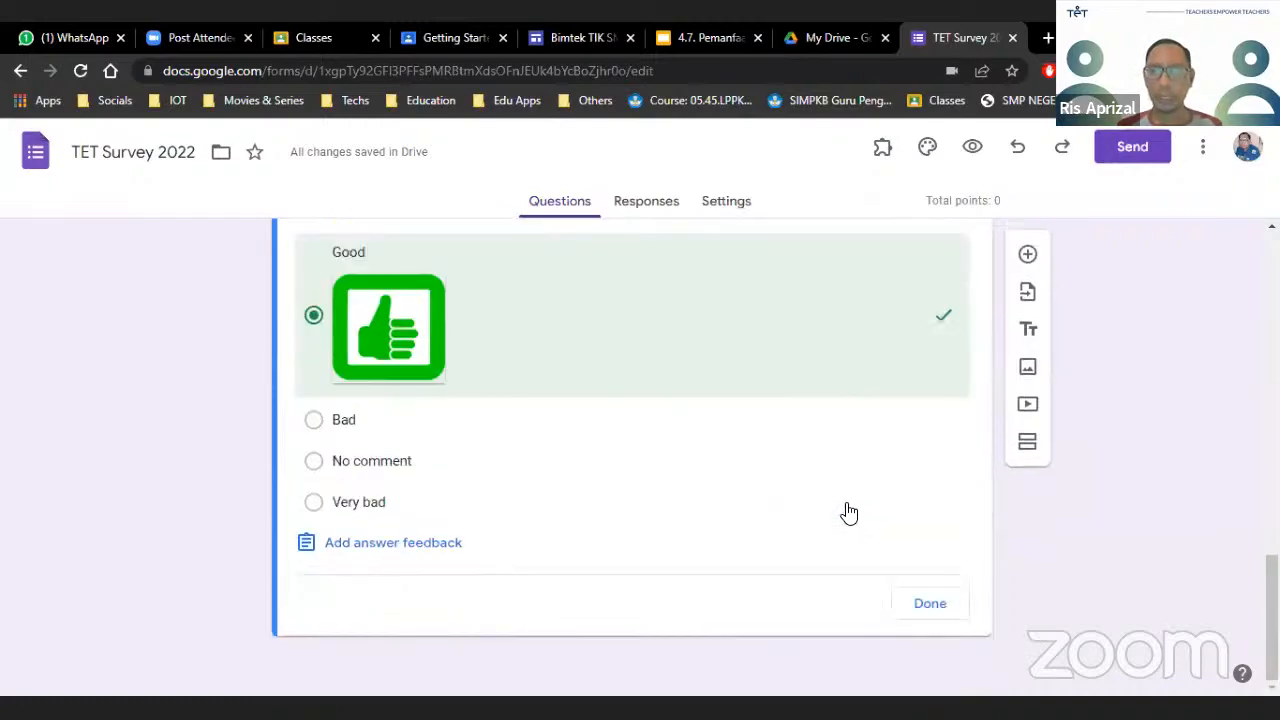
{"action": "left_click", "coordinate": [922, 608]}
Reopen the answer key of the internet connection question and close it again without changes
{"action": "scroll", "coordinate": [637, 489], "scroll_direction": "down", "scroll_amount": 5}
{"action": "scroll", "coordinate": [600, 510], "scroll_direction": "down", "scroll_amount": 2}
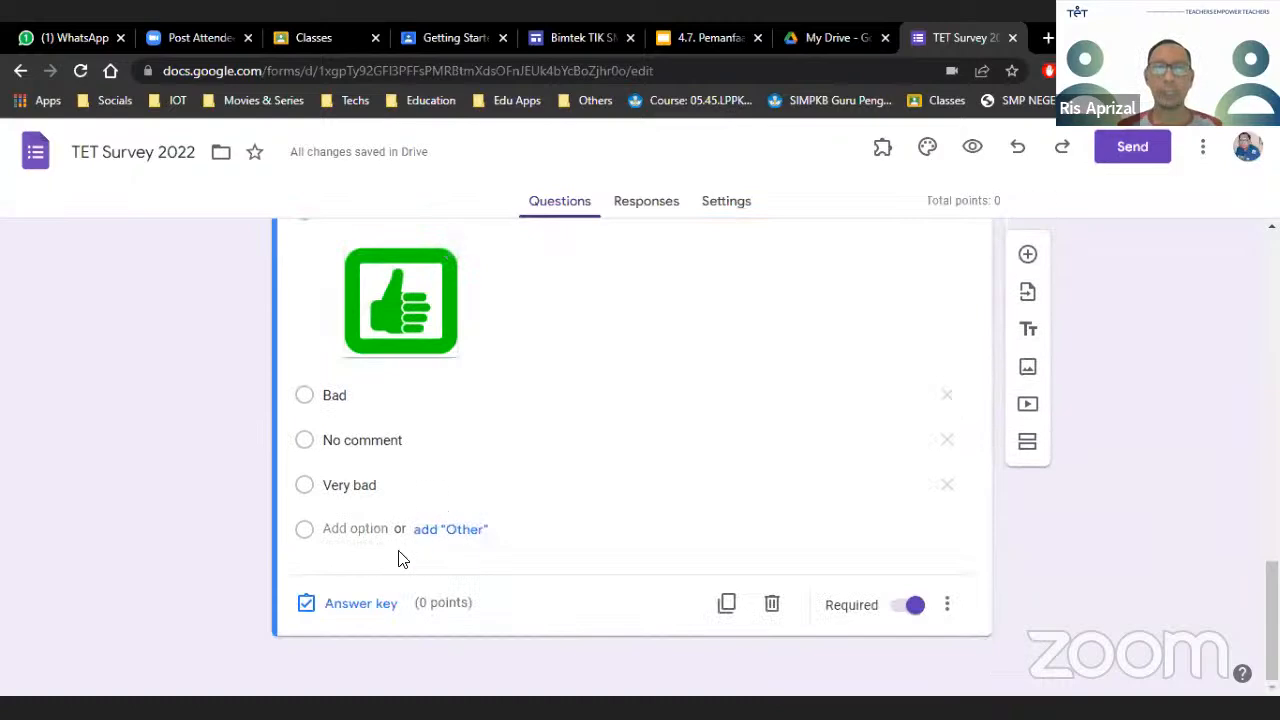
{"action": "left_click", "coordinate": [362, 612]}
{"action": "scroll", "coordinate": [640, 545], "scroll_direction": "down", "scroll_amount": 4}
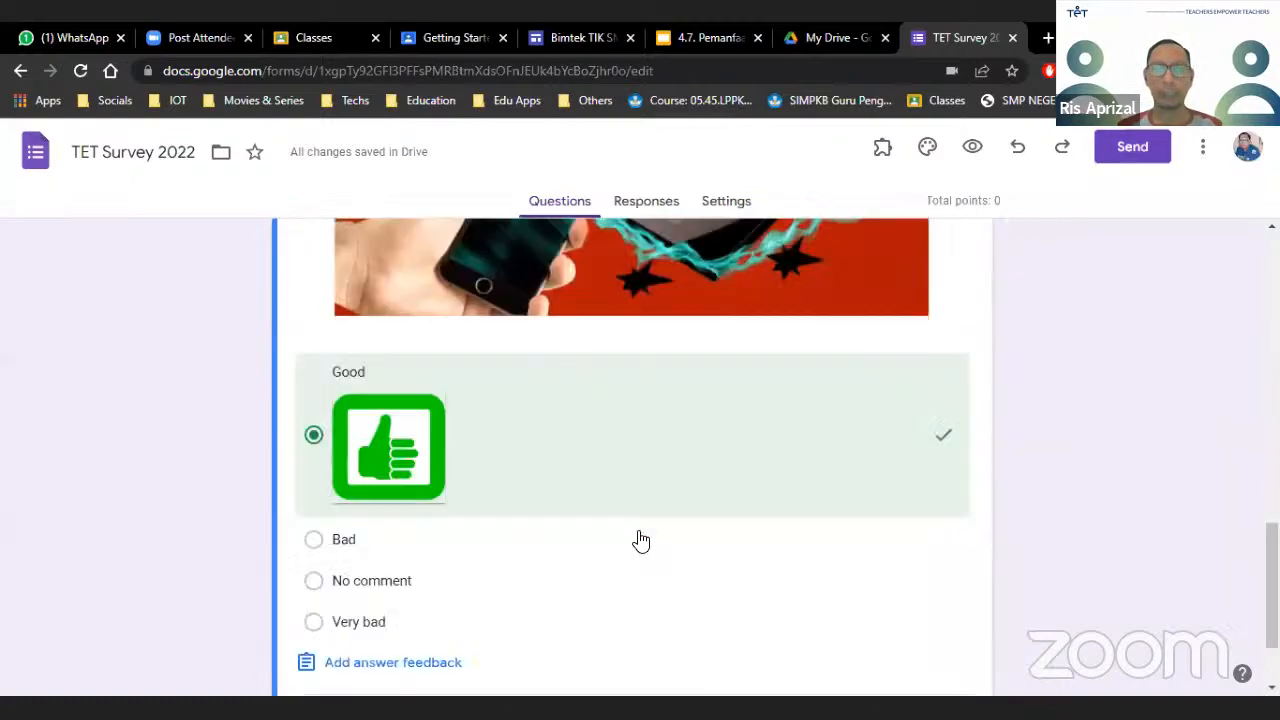
{"action": "left_click", "coordinate": [930, 604]}
Look at the available question types for the internet connection question and keep Multiple choice
{"action": "scroll", "coordinate": [826, 522], "scroll_direction": "up", "scroll_amount": 2}
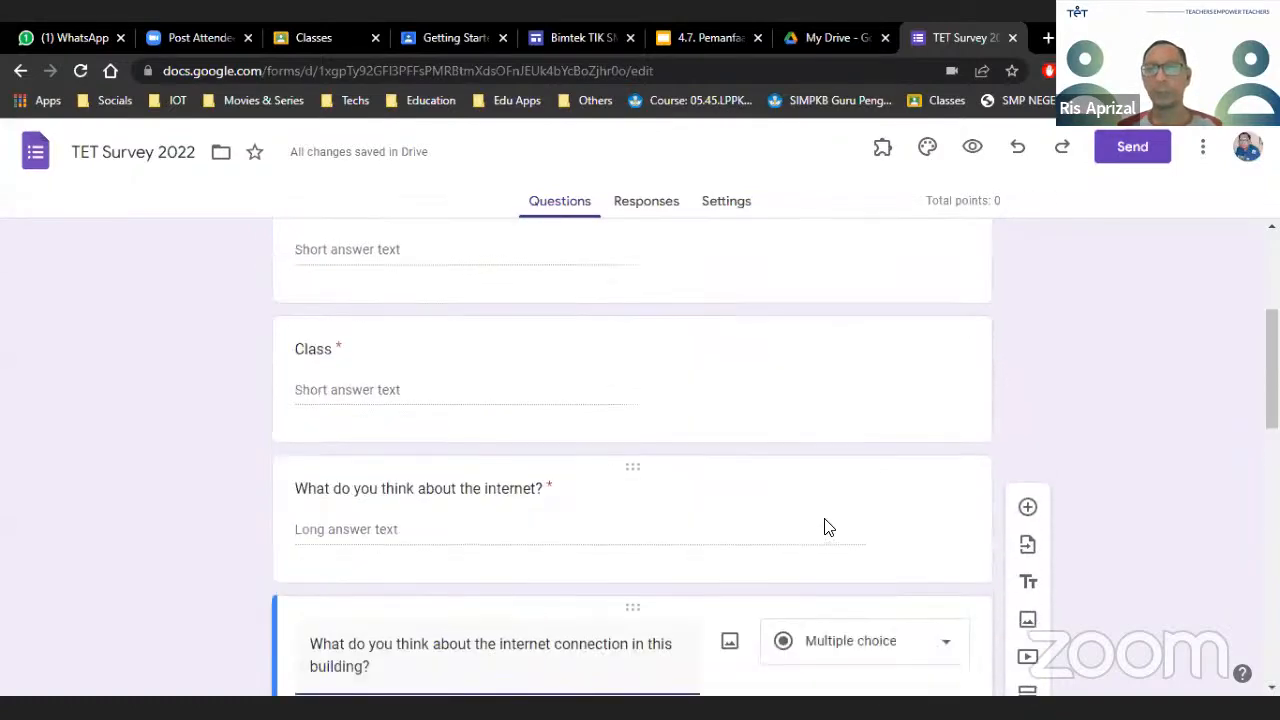
{"action": "scroll", "coordinate": [824, 512], "scroll_direction": "down", "scroll_amount": 4}
{"action": "scroll", "coordinate": [818, 450], "scroll_direction": "down", "scroll_amount": 3}
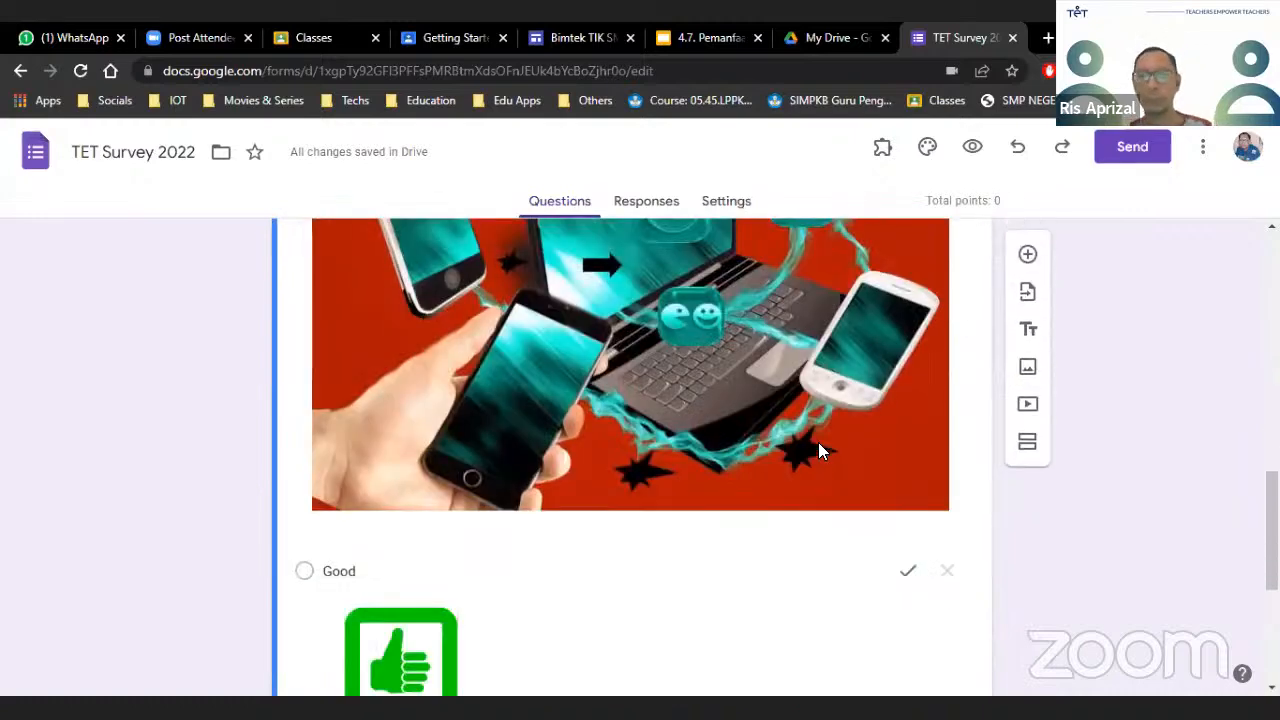
{"action": "scroll", "coordinate": [818, 442], "scroll_direction": "up", "scroll_amount": 5}
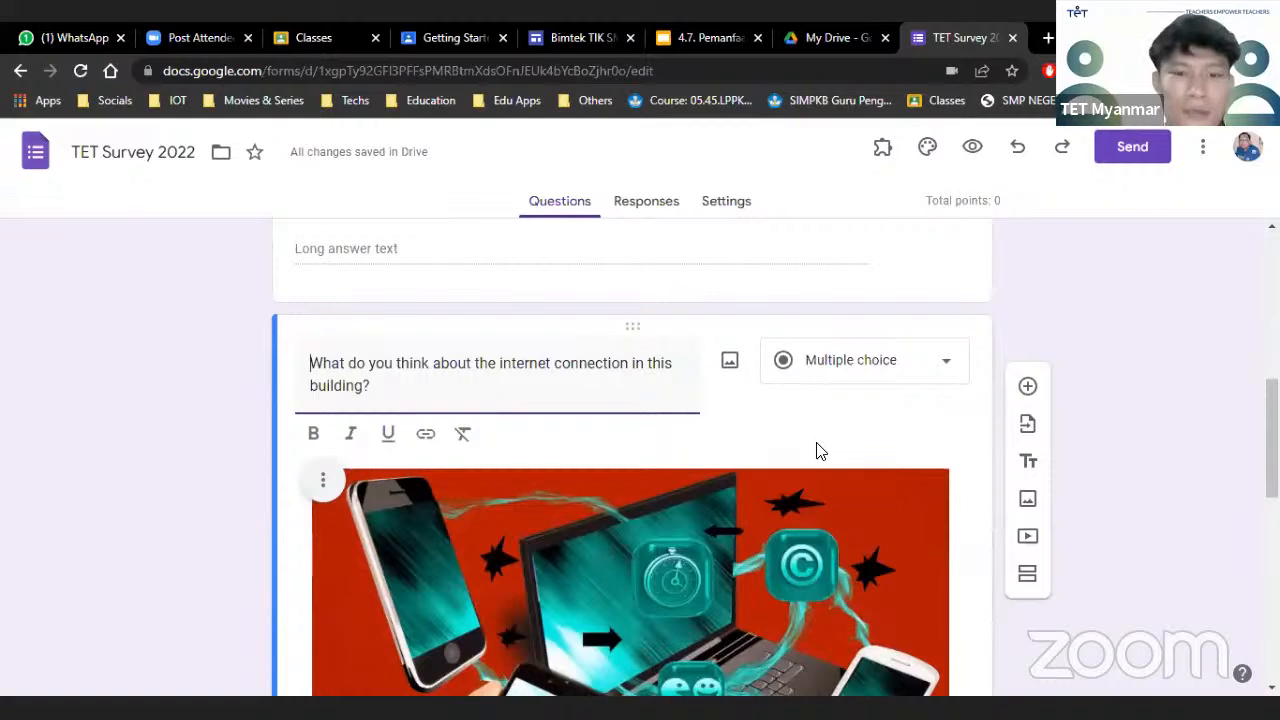
{"action": "left_click", "coordinate": [922, 364]}
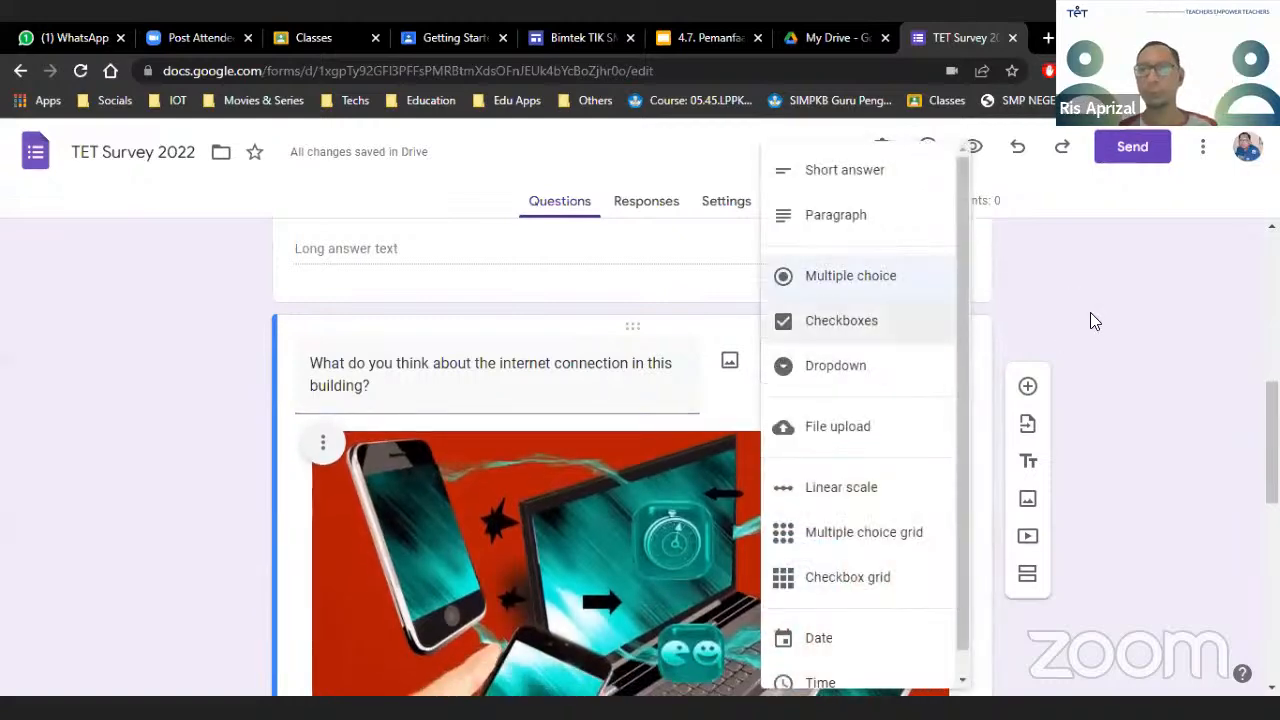
{"action": "left_click", "coordinate": [1092, 320]}
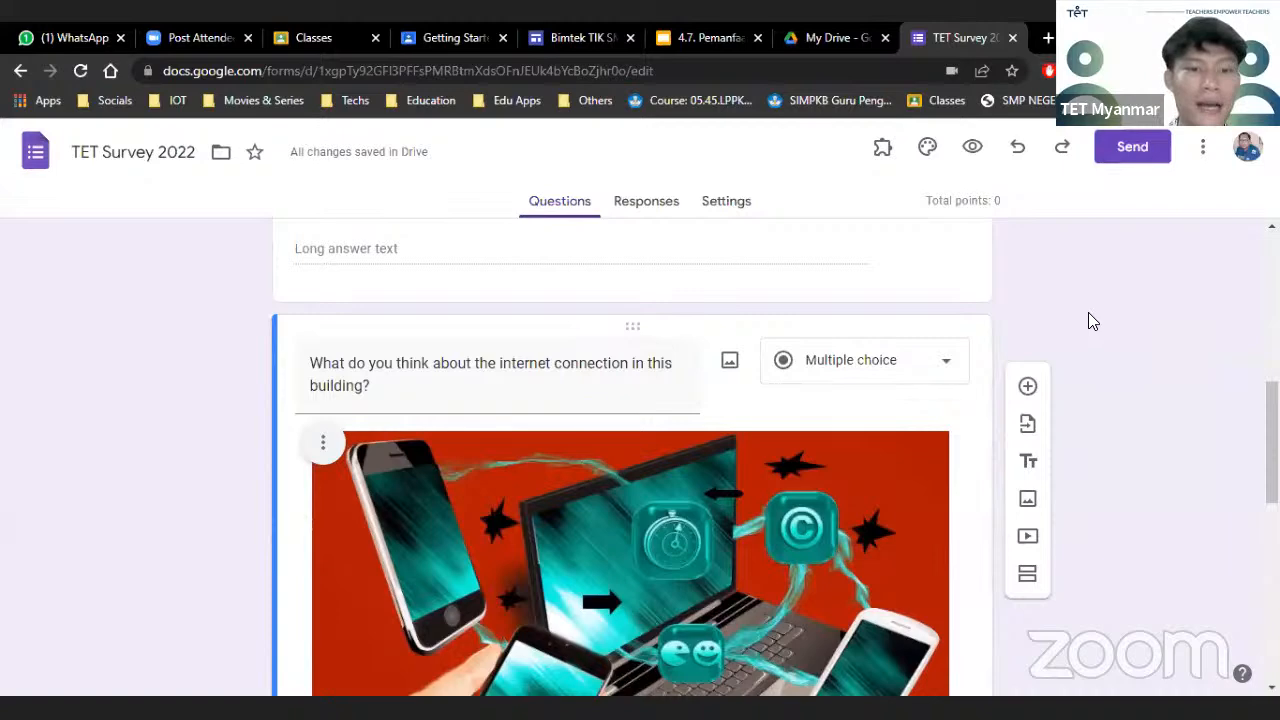
Review the internet connection question's picture, answer options and correct-answer mark
{"action": "scroll", "coordinate": [1092, 320], "scroll_direction": "down", "scroll_amount": 1}
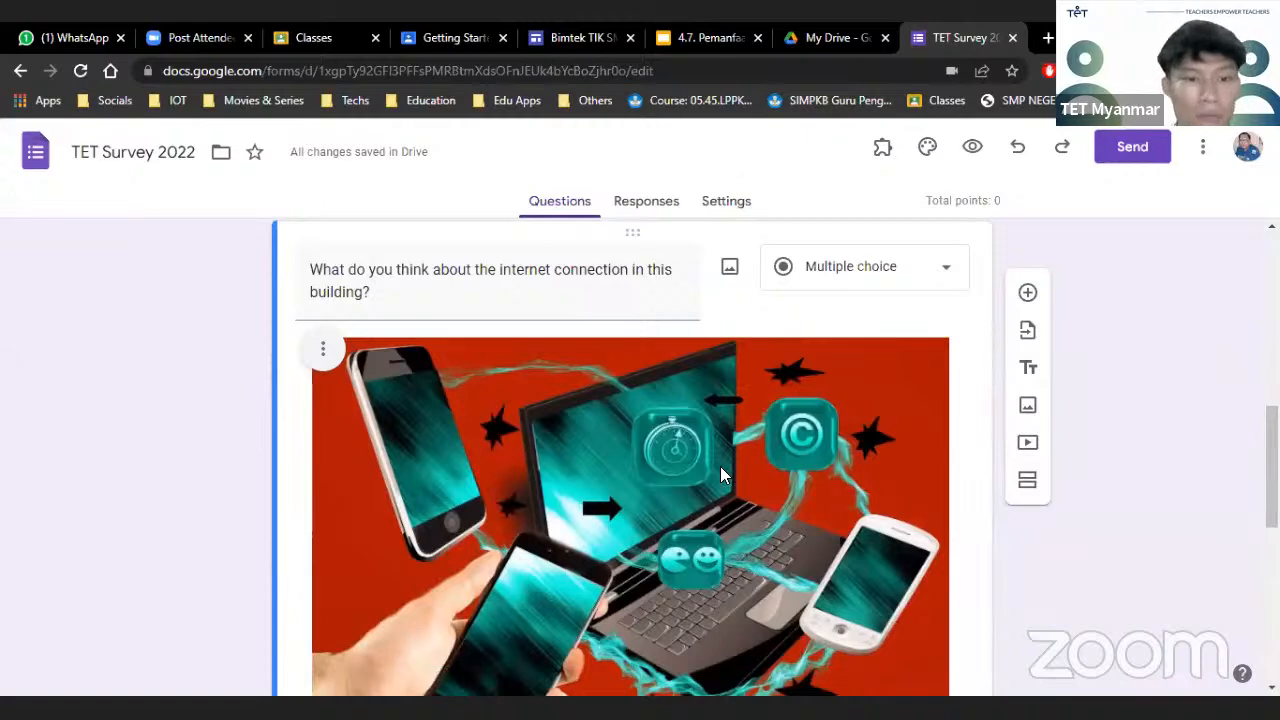
{"action": "scroll", "coordinate": [706, 466], "scroll_direction": "down", "scroll_amount": 5}
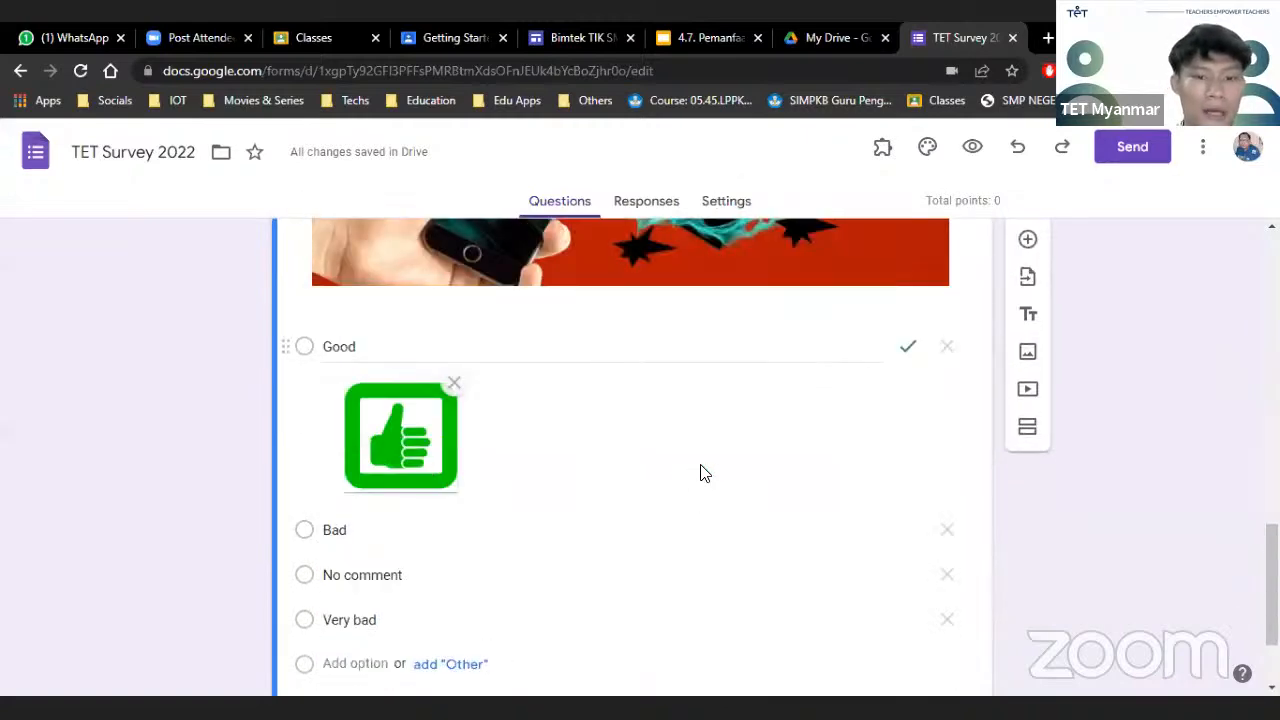
{"action": "scroll", "coordinate": [722, 318], "scroll_direction": "up", "scroll_amount": 4}
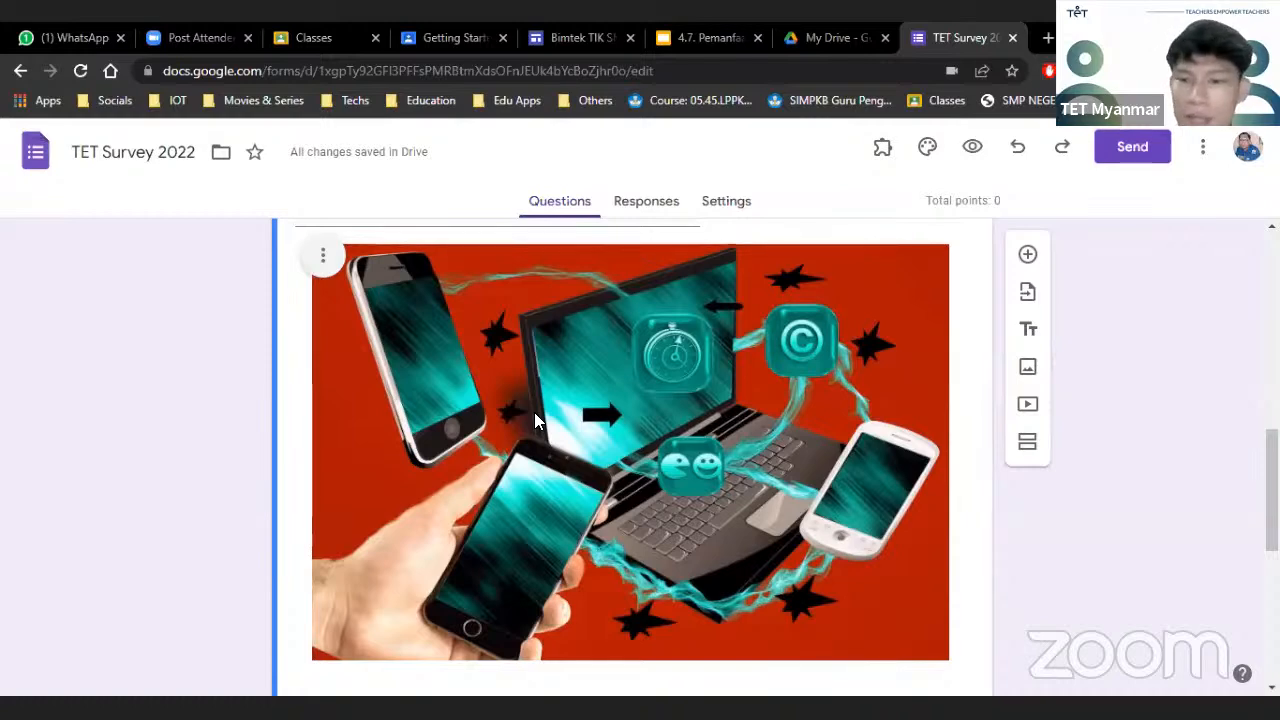
{"action": "scroll", "coordinate": [658, 412], "scroll_direction": "down", "scroll_amount": 5}
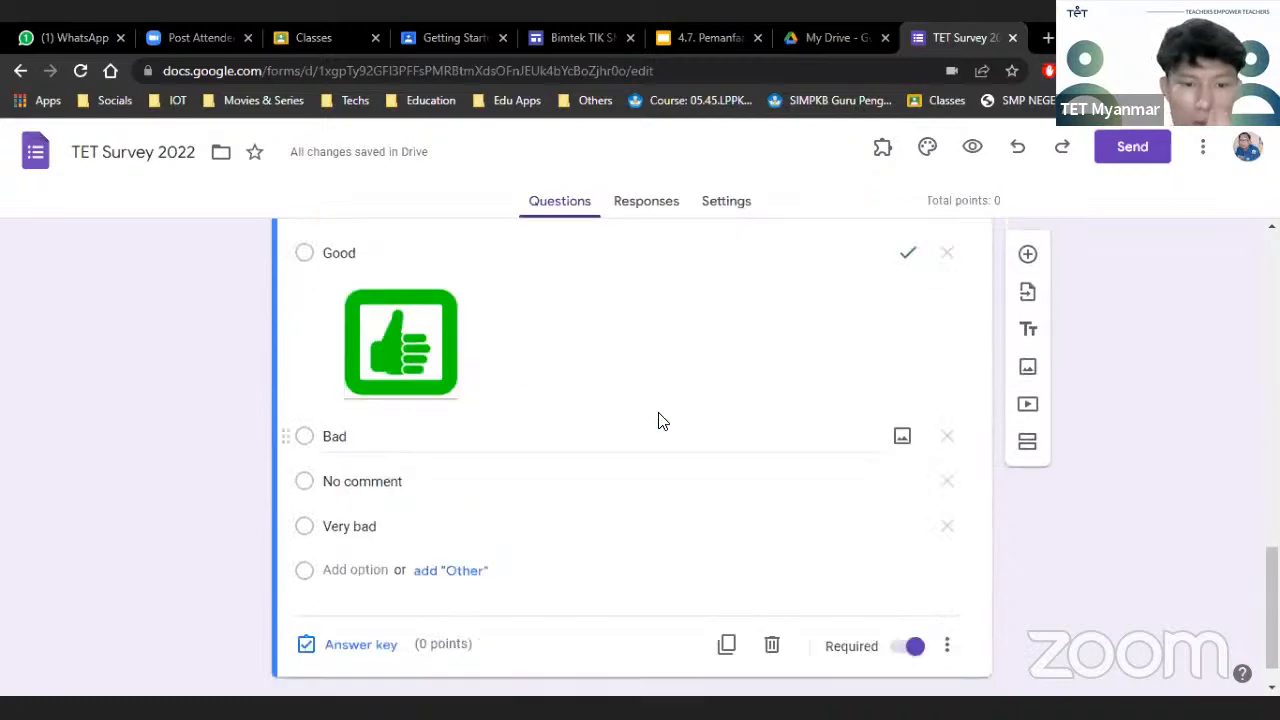
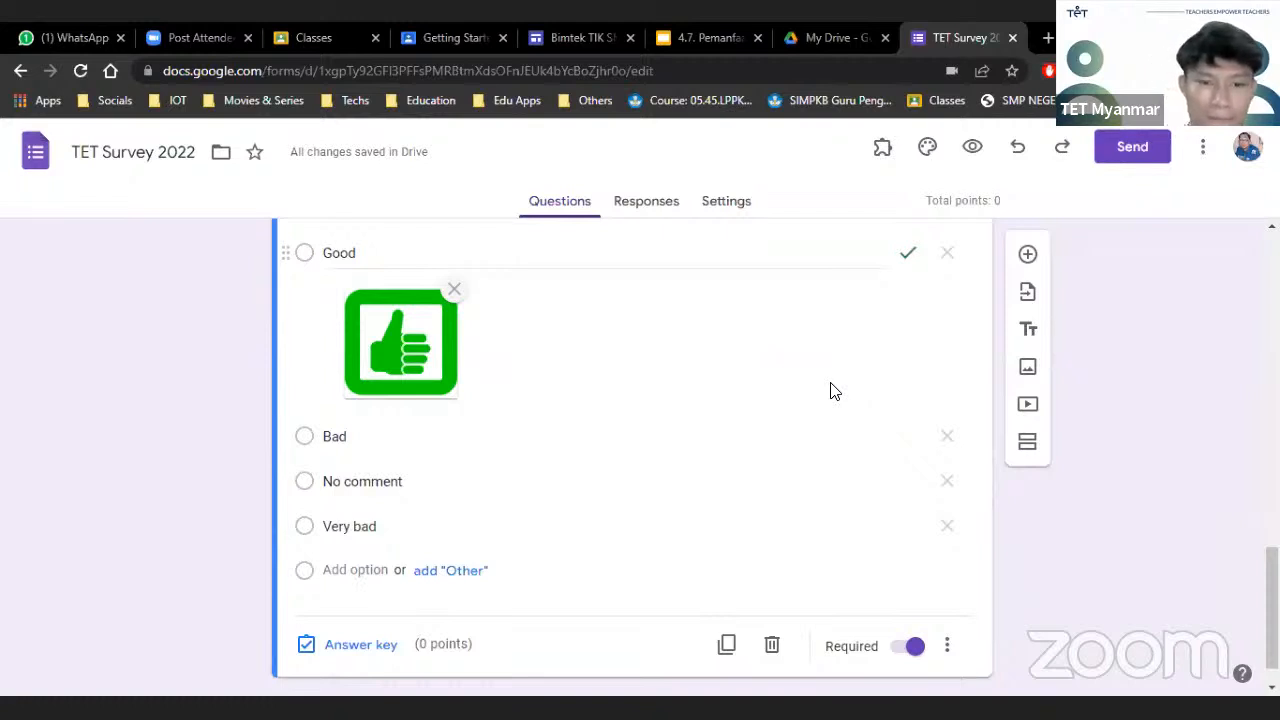
{"action": "scroll", "coordinate": [708, 420], "scroll_direction": "up", "scroll_amount": 2}
{"action": "scroll", "coordinate": [708, 420], "scroll_direction": "down", "scroll_amount": 2}
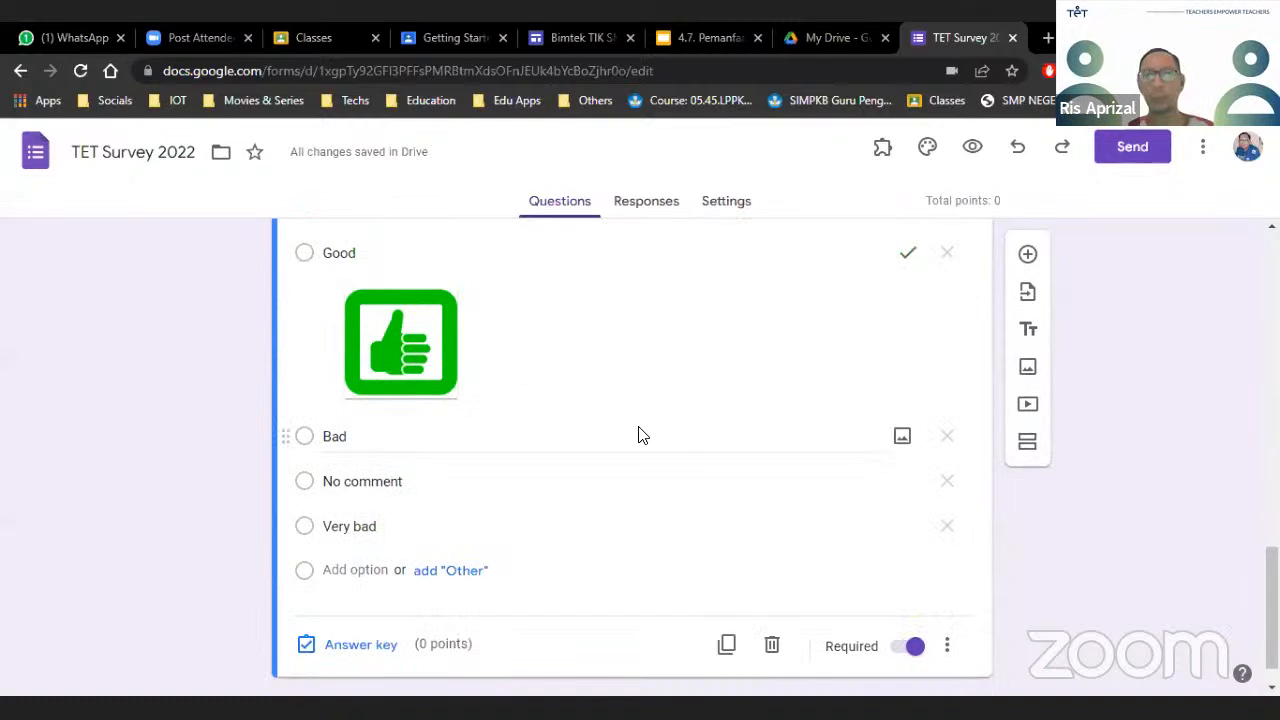
{"action": "scroll", "coordinate": [635, 441], "scroll_direction": "up", "scroll_amount": 1}
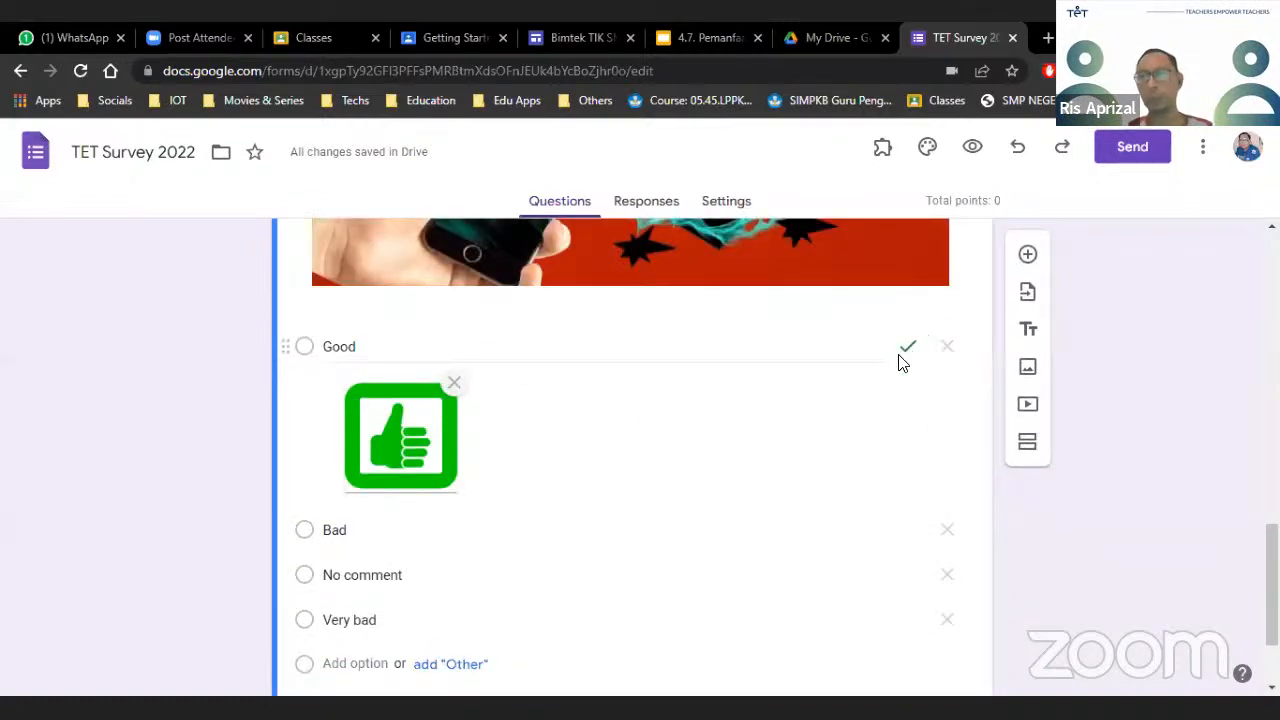
{"action": "scroll", "coordinate": [849, 420], "scroll_direction": "down", "scroll_amount": 2}
{"action": "scroll", "coordinate": [897, 381], "scroll_direction": "up", "scroll_amount": 2}
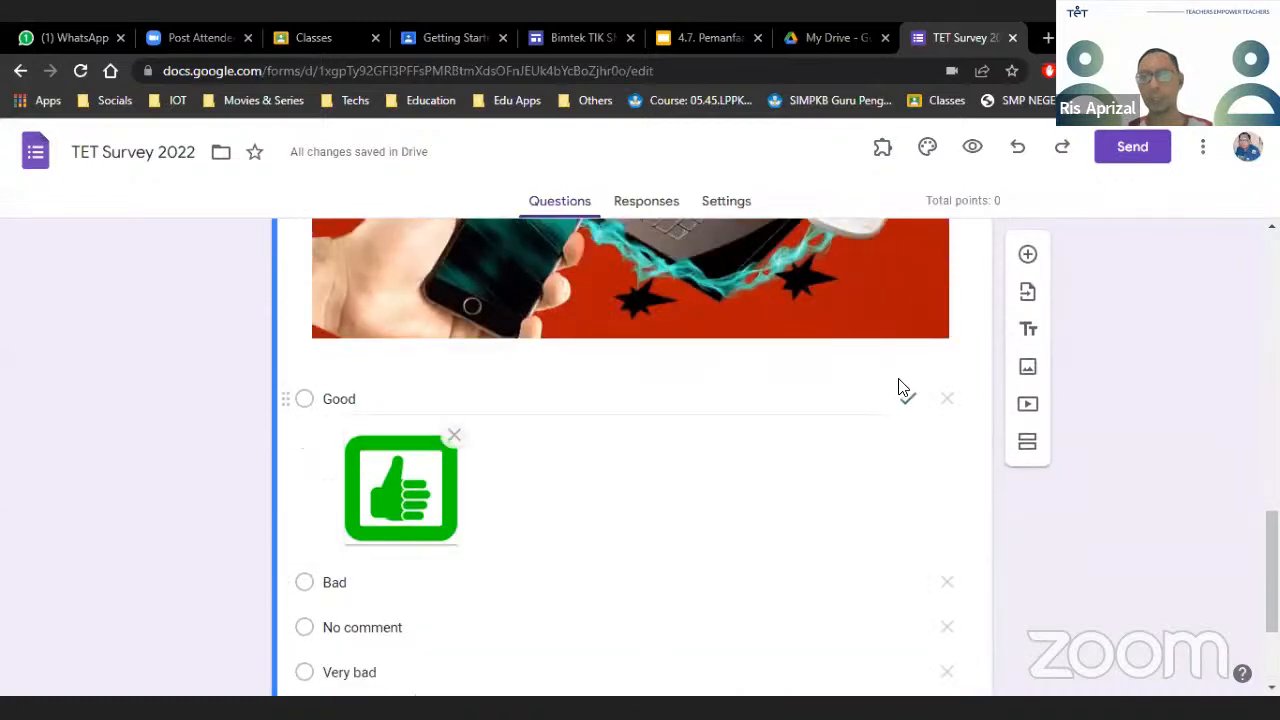
{"action": "left_click", "coordinate": [907, 396]}
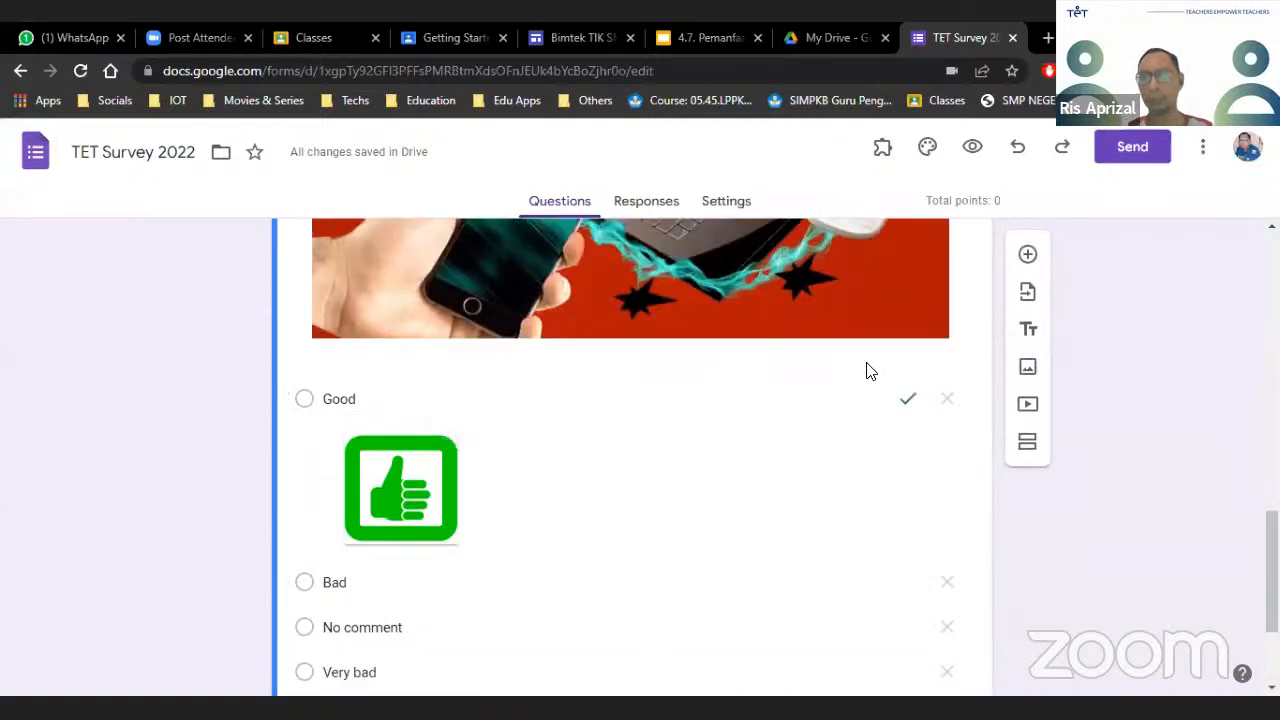
{"action": "scroll", "coordinate": [866, 370], "scroll_direction": "down", "scroll_amount": 2}
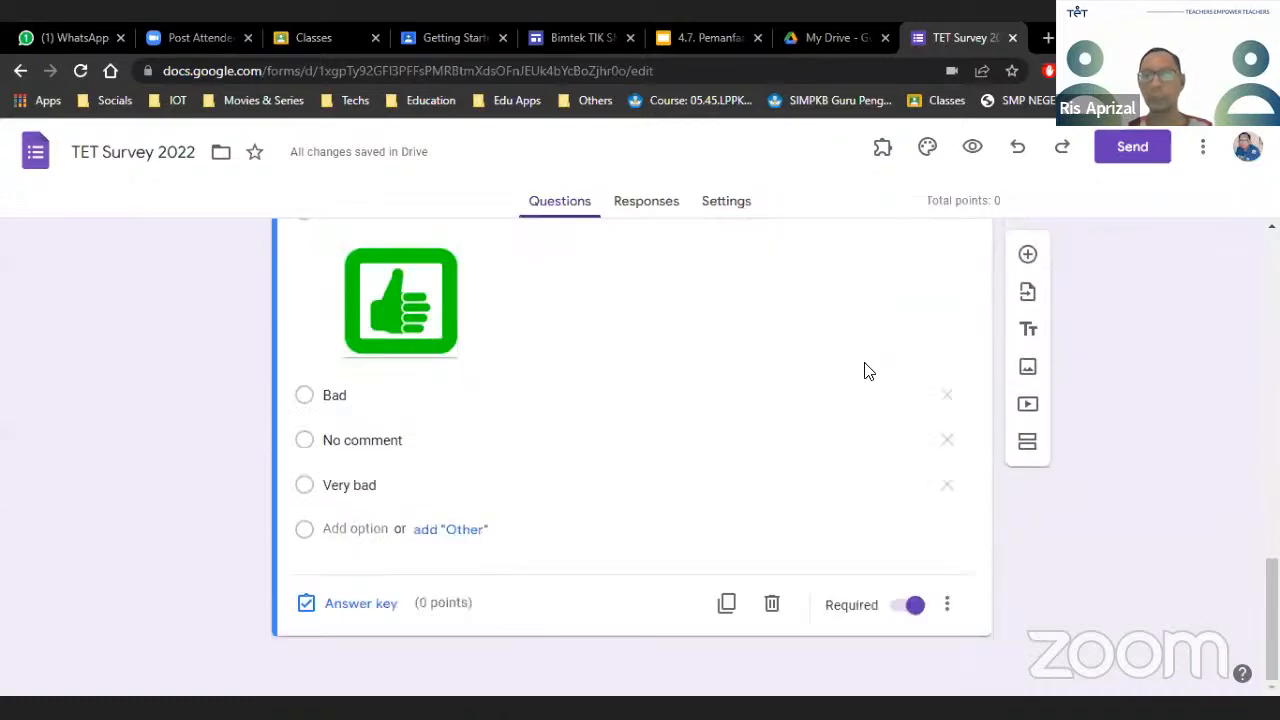
{"action": "scroll", "coordinate": [688, 412], "scroll_direction": "up", "scroll_amount": 2}
{"action": "scroll", "coordinate": [688, 412], "scroll_direction": "up", "scroll_amount": 5}
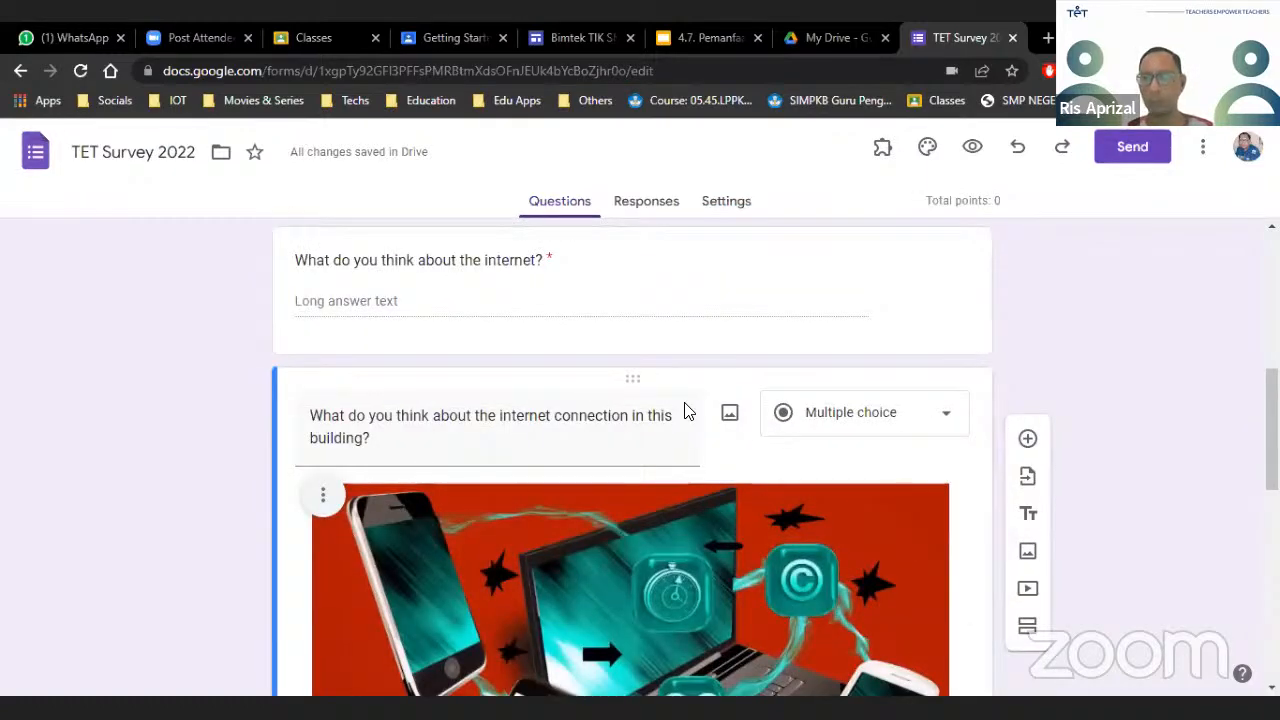
Duplicate the multiple choice question about the internet connection and compare the copy with the original
{"action": "scroll", "coordinate": [688, 412], "scroll_direction": "down", "scroll_amount": 8}
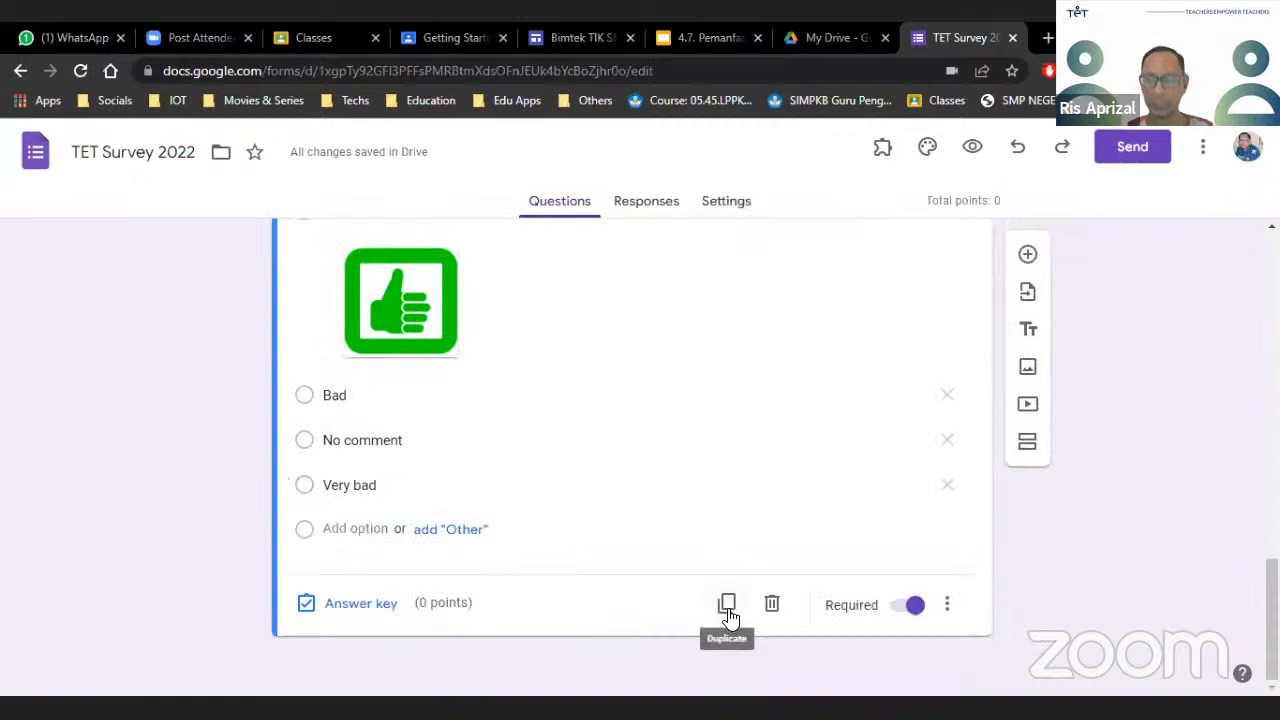
{"action": "left_click", "coordinate": [727, 606]}
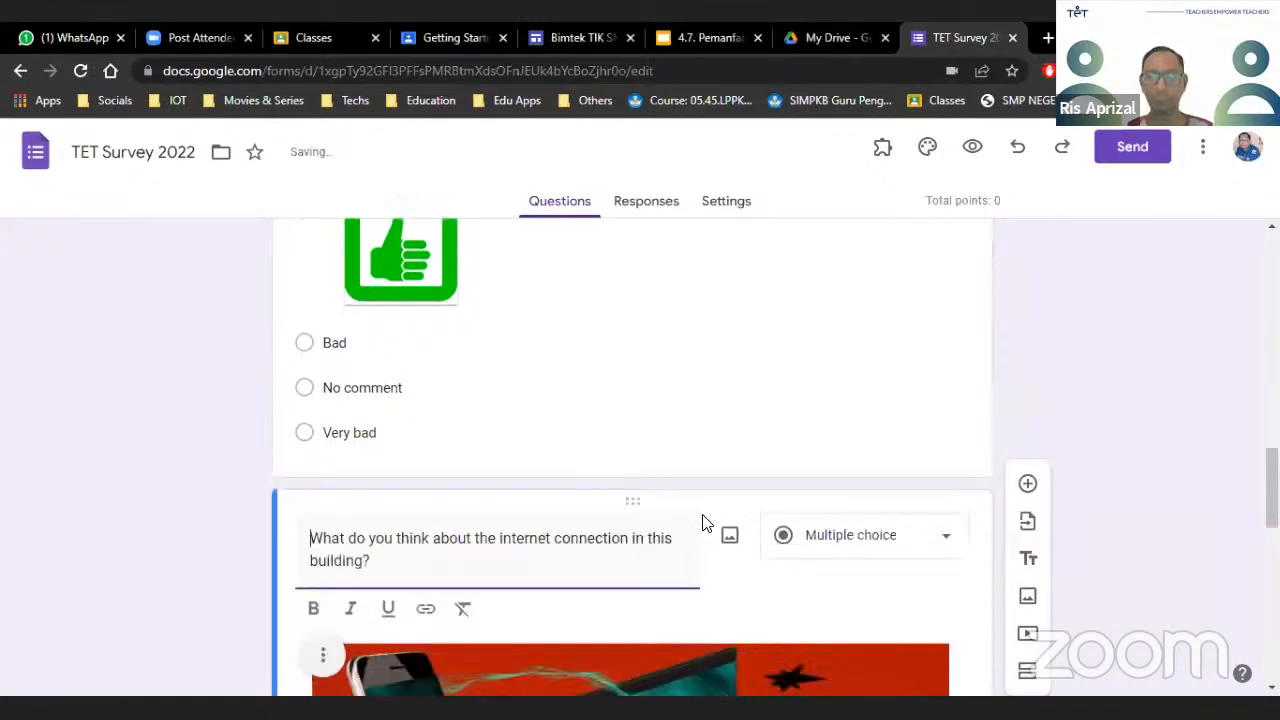
{"action": "scroll", "coordinate": [700, 518], "scroll_direction": "down", "scroll_amount": 8}
{"action": "scroll", "coordinate": [700, 516], "scroll_direction": "up", "scroll_amount": 6}
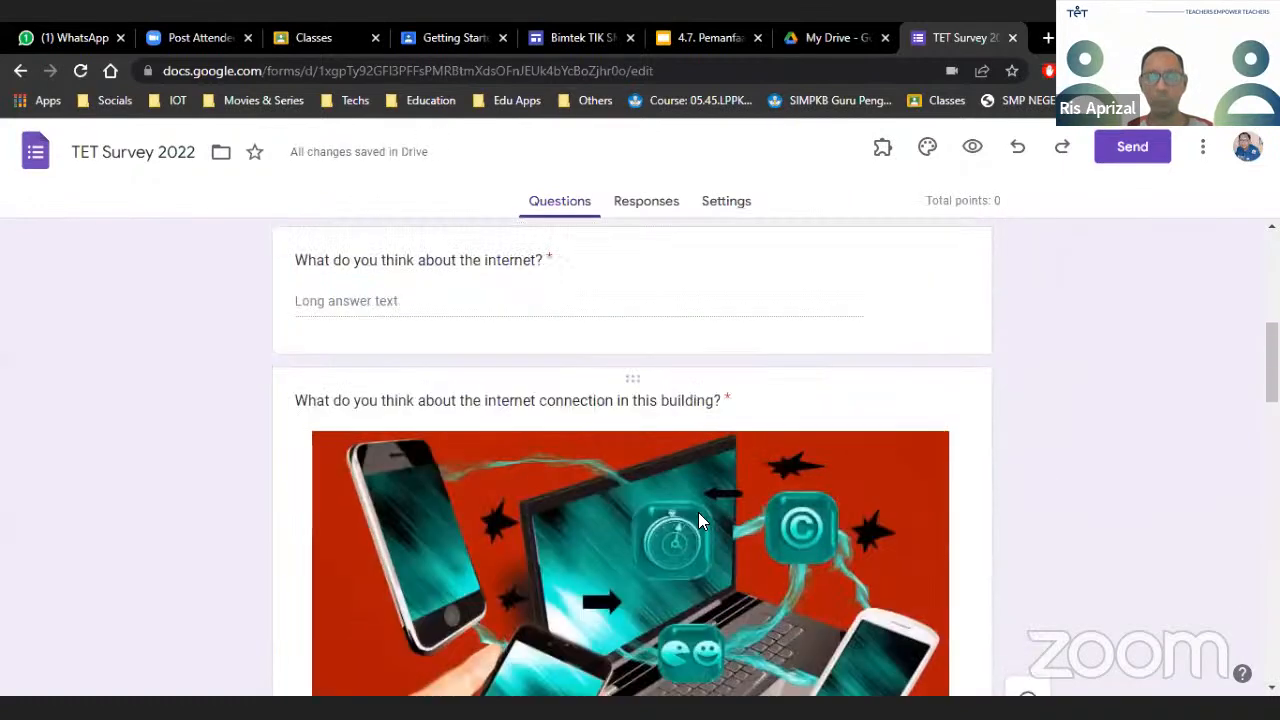
Reword the duplicated question to "What do you think about the cleanliness in this building?"
{"action": "scroll", "coordinate": [700, 514], "scroll_direction": "down", "scroll_amount": 11}
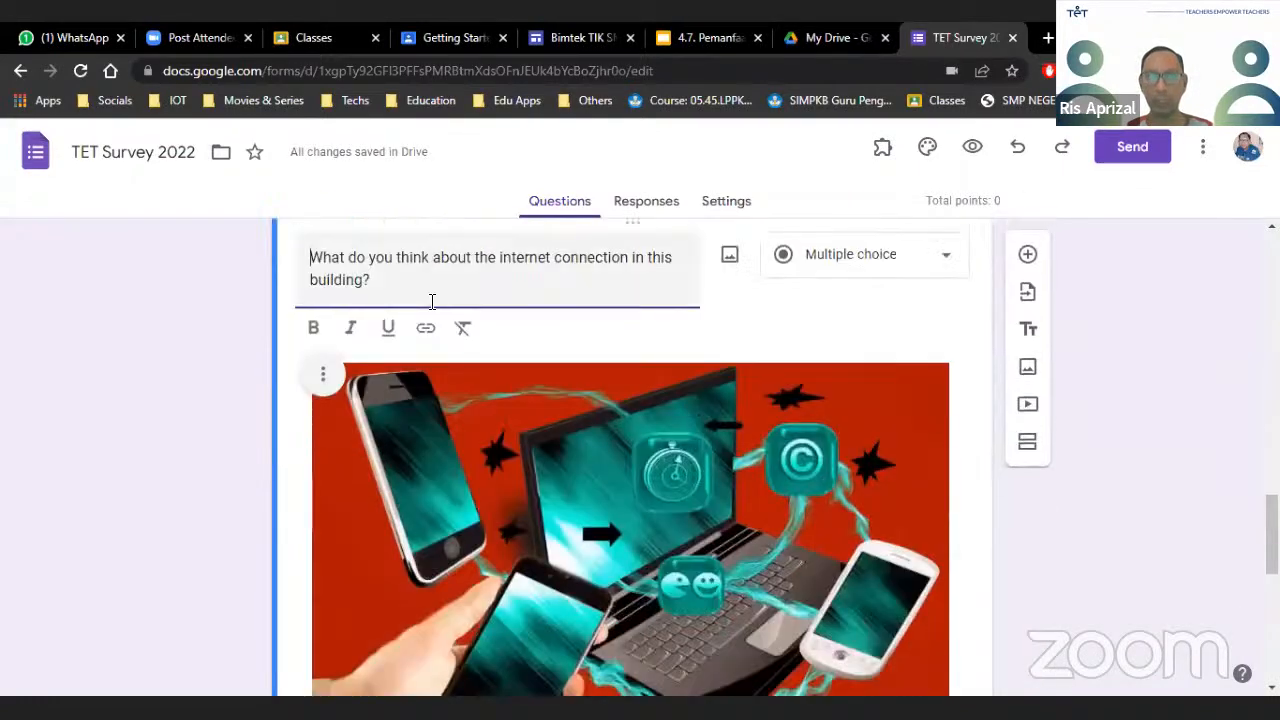
{"action": "left_click_drag", "start_coordinate": [370, 280], "coordinate": [237, 257]}
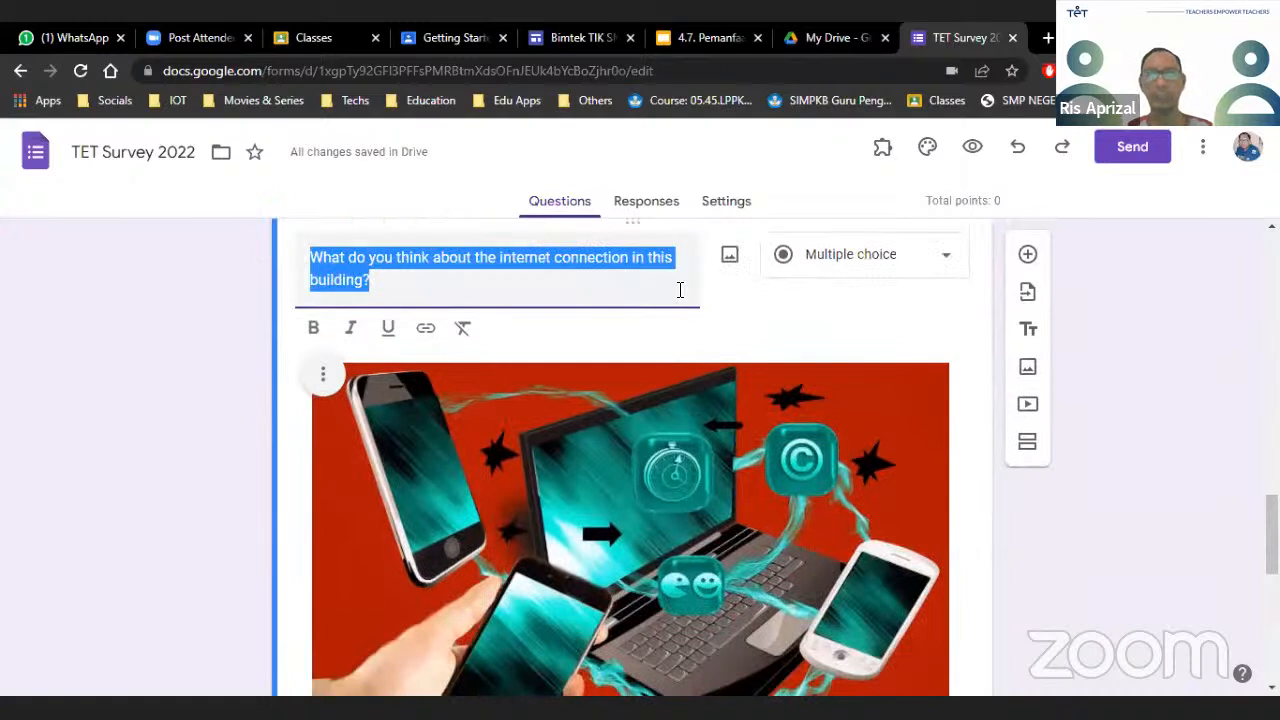
{"action": "left_click", "coordinate": [642, 295]}
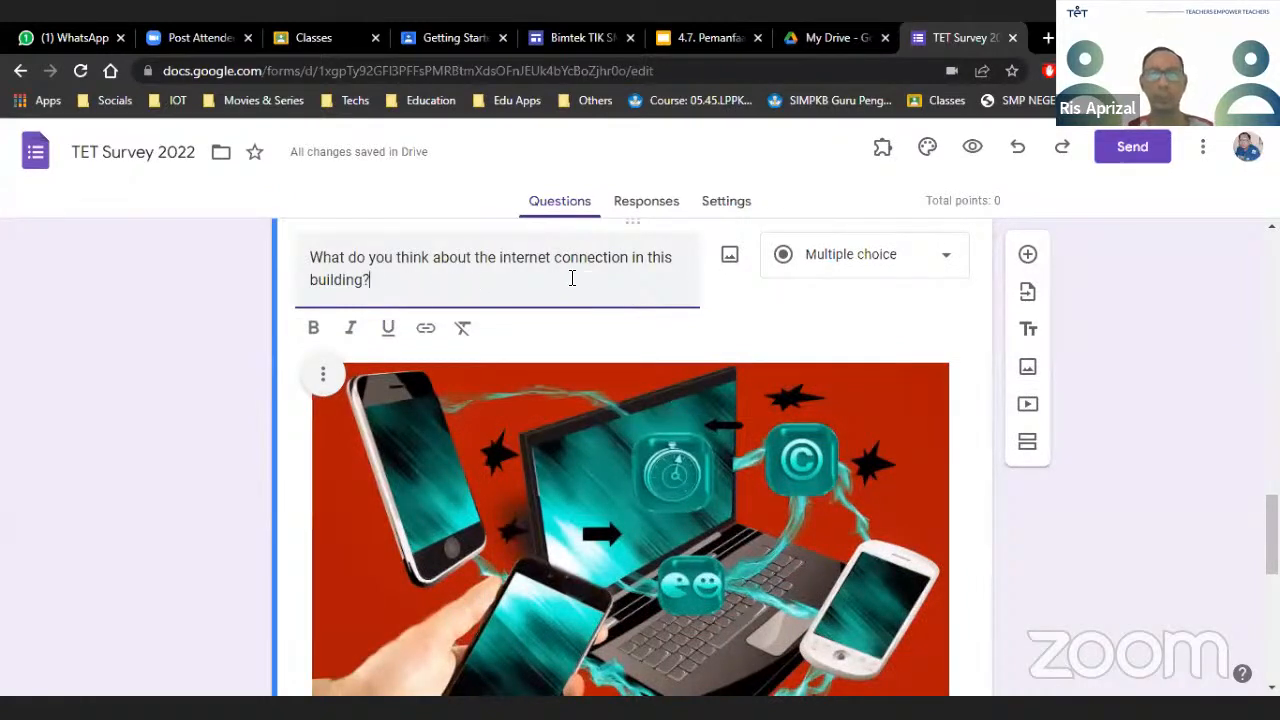
{"action": "left_click_drag", "start_coordinate": [628, 257], "coordinate": [505, 262]}
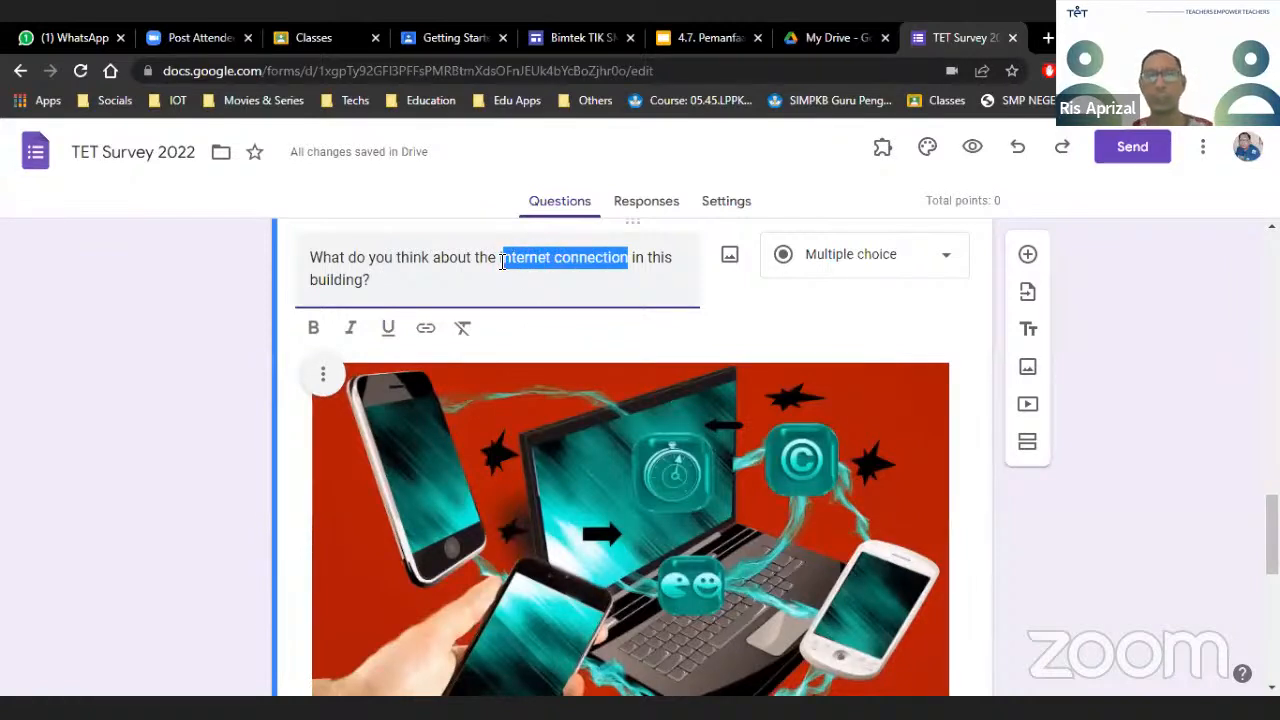
{"action": "key", "text": "BackSpace"}
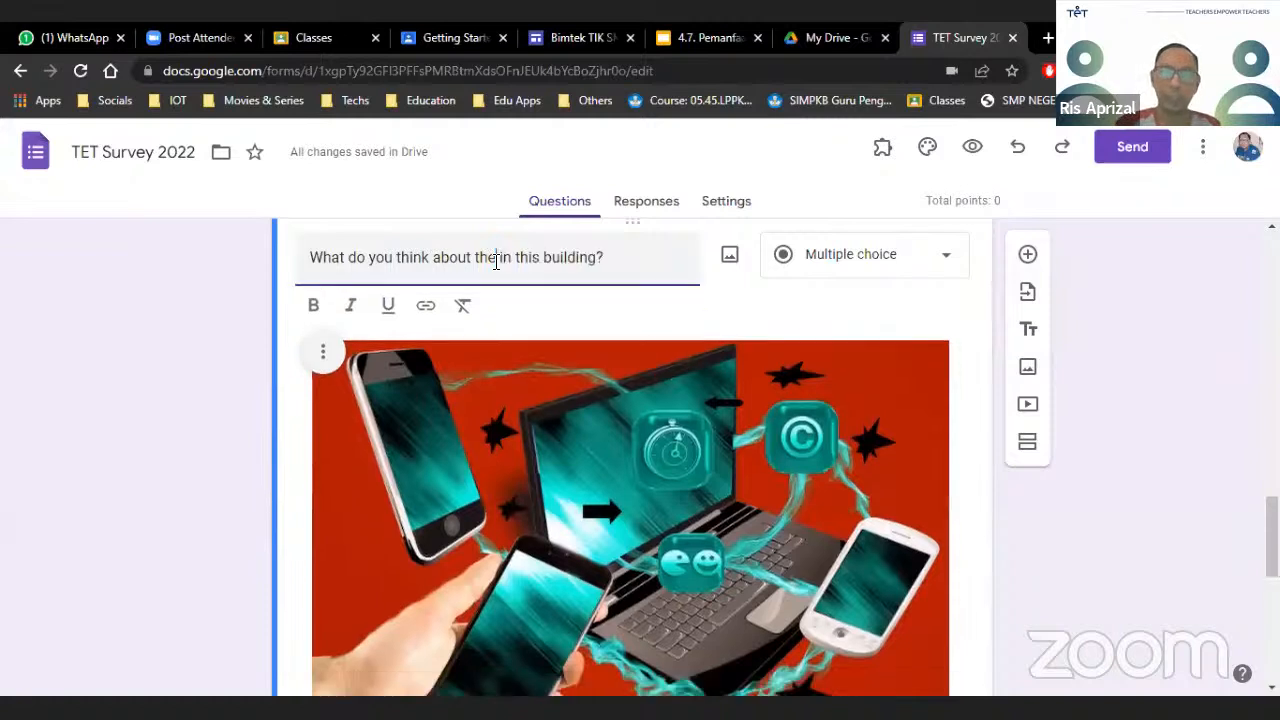
{"action": "type", "text": "circlea"}
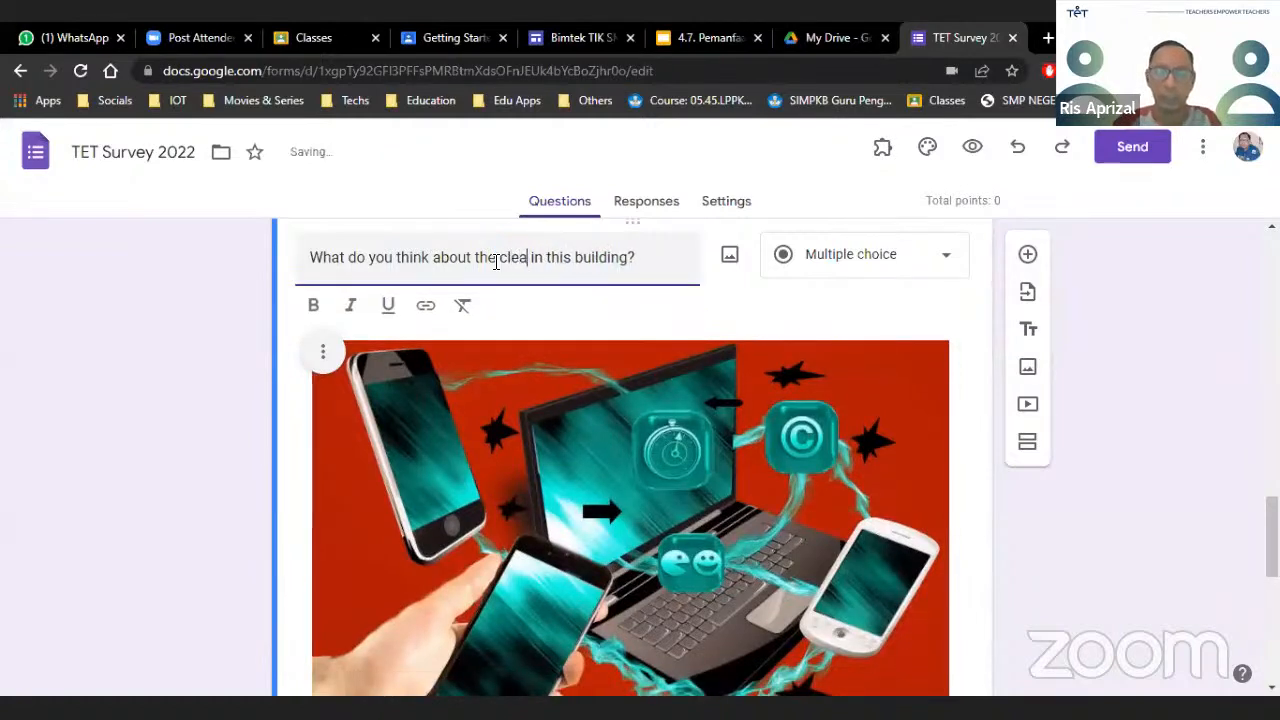
{"action": "type", "text": "nli"}
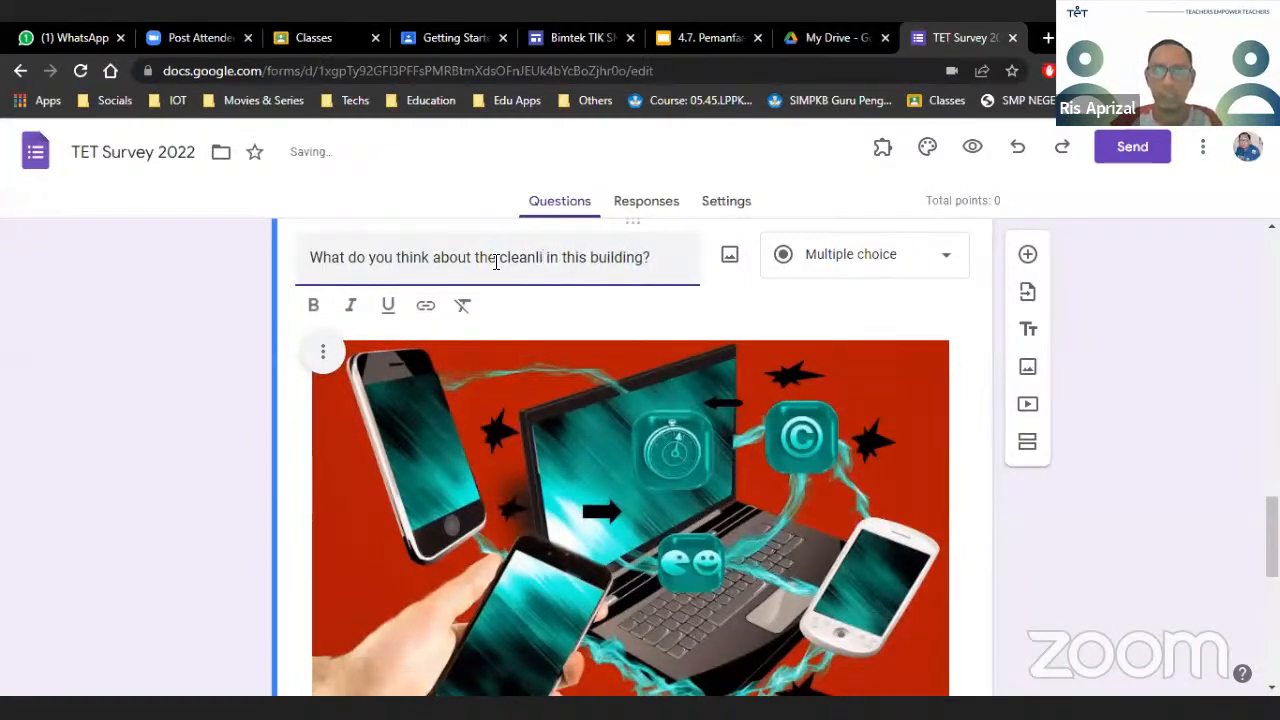
{"action": "type", "text": "ness"}
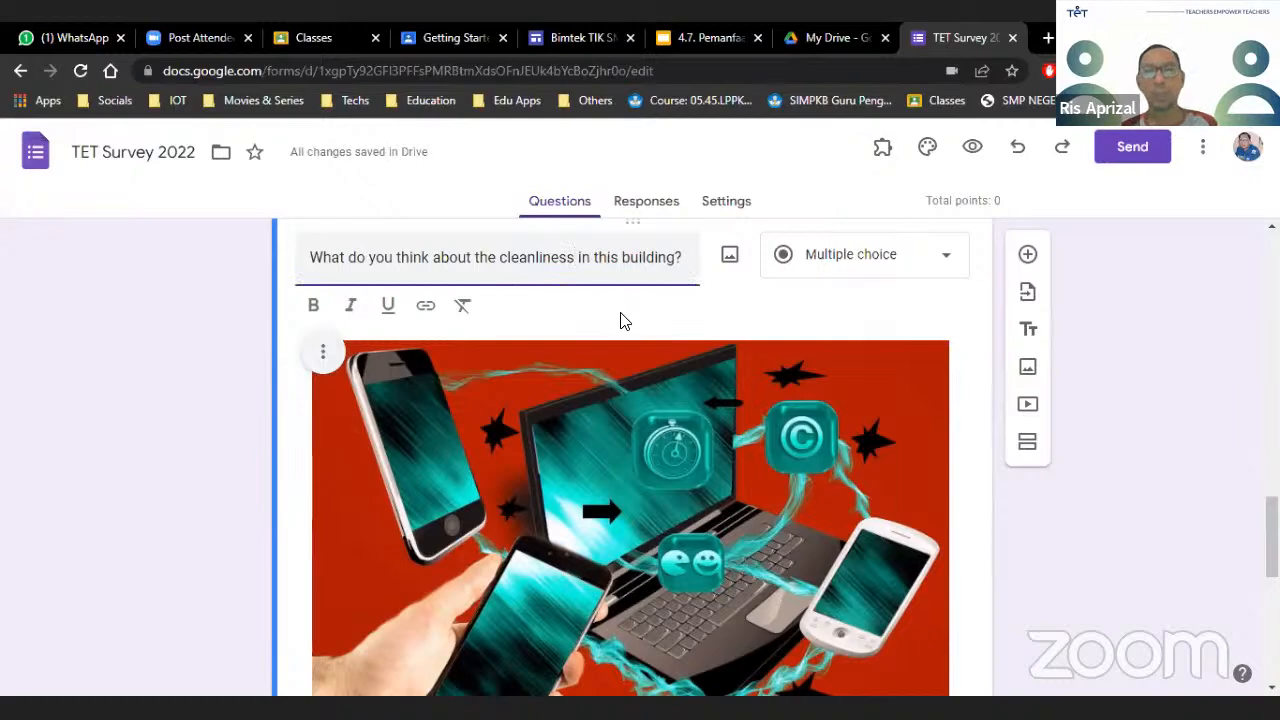
Compare the reworded cleanliness question with the original internet connection question, including picture and answer options
{"action": "scroll", "coordinate": [618, 325], "scroll_direction": "up", "scroll_amount": 10}
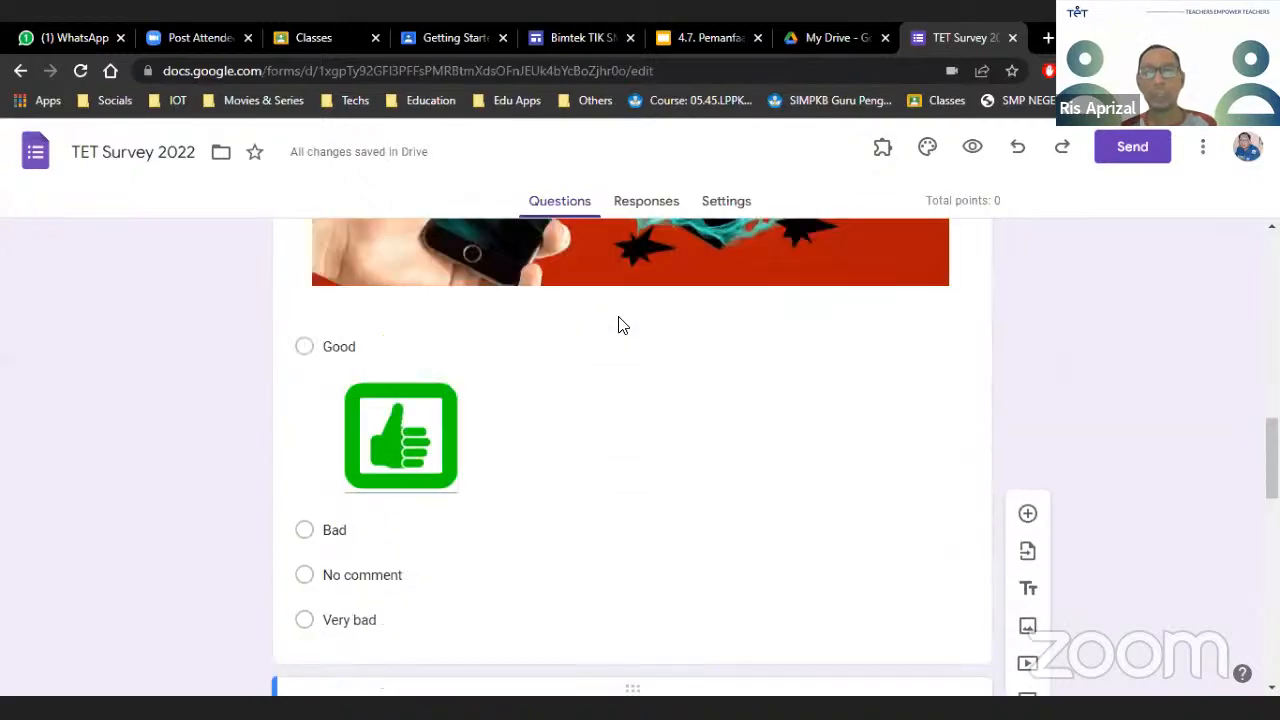
{"action": "scroll", "coordinate": [618, 325], "scroll_direction": "down", "scroll_amount": 10}
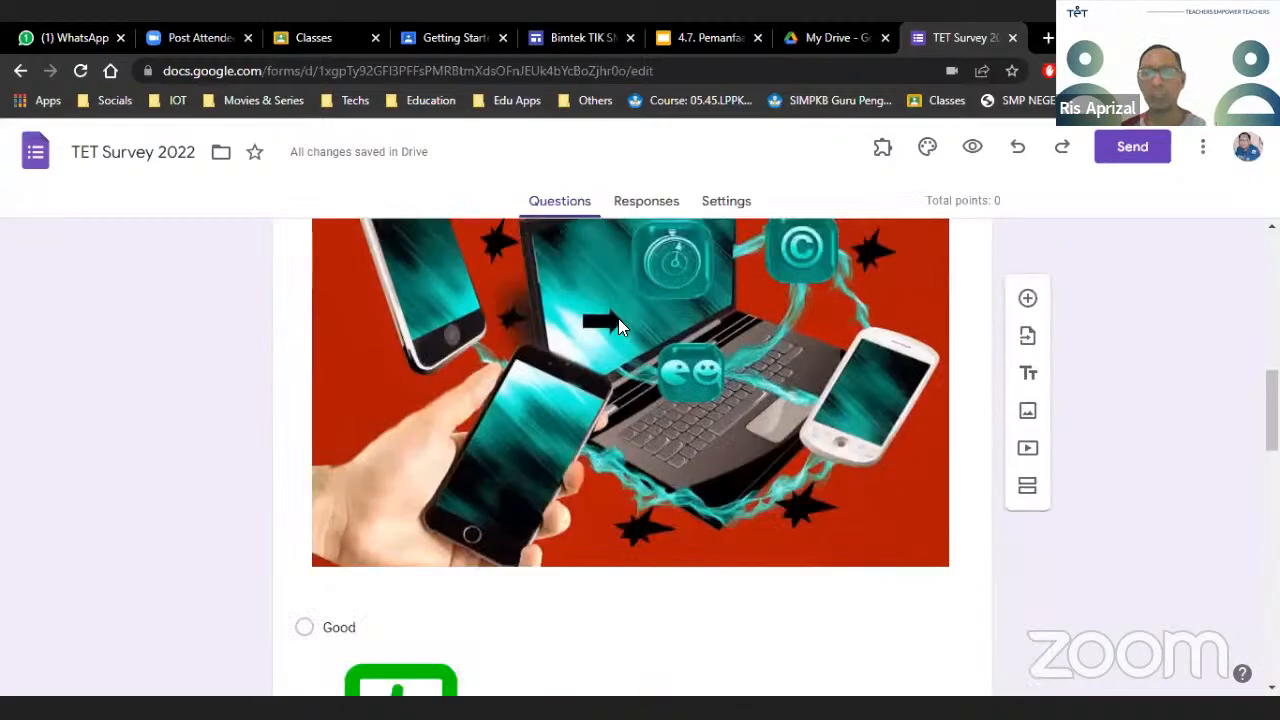
{"action": "scroll", "coordinate": [618, 325], "scroll_direction": "down", "scroll_amount": 1}
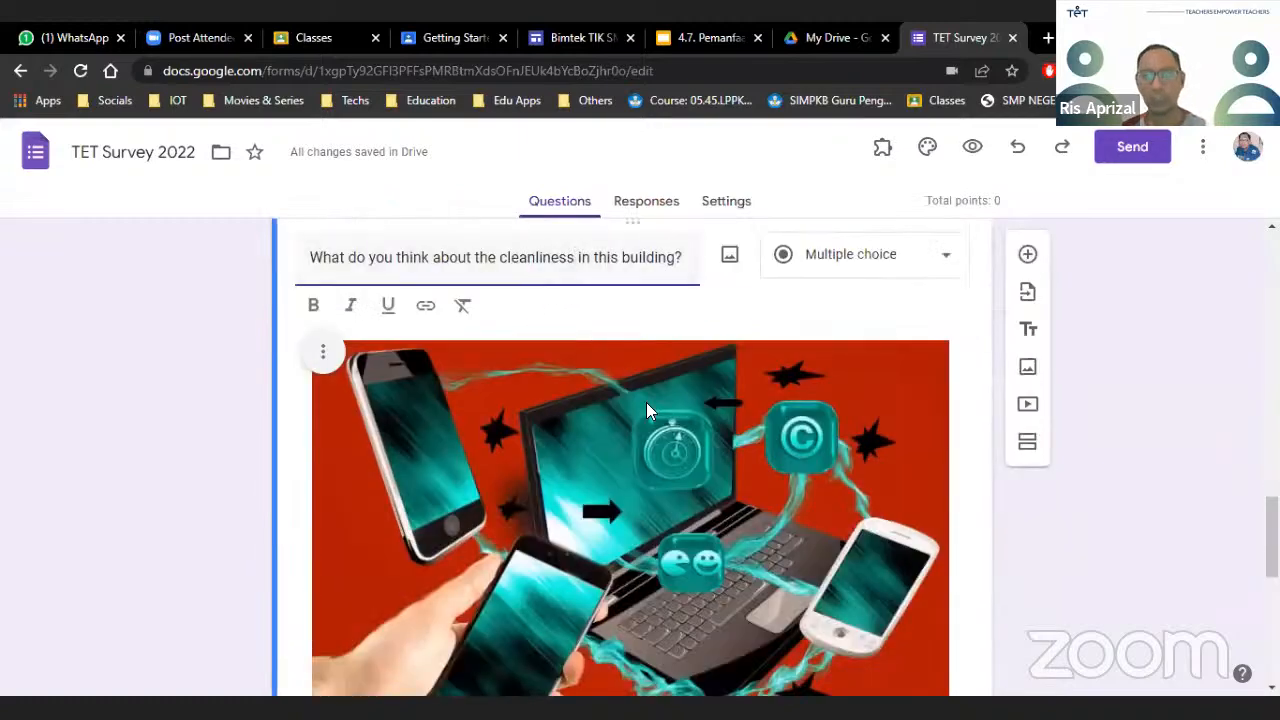
{"action": "scroll", "coordinate": [634, 402], "scroll_direction": "down", "scroll_amount": 7}
{"action": "scroll", "coordinate": [615, 447], "scroll_direction": "up", "scroll_amount": 2}
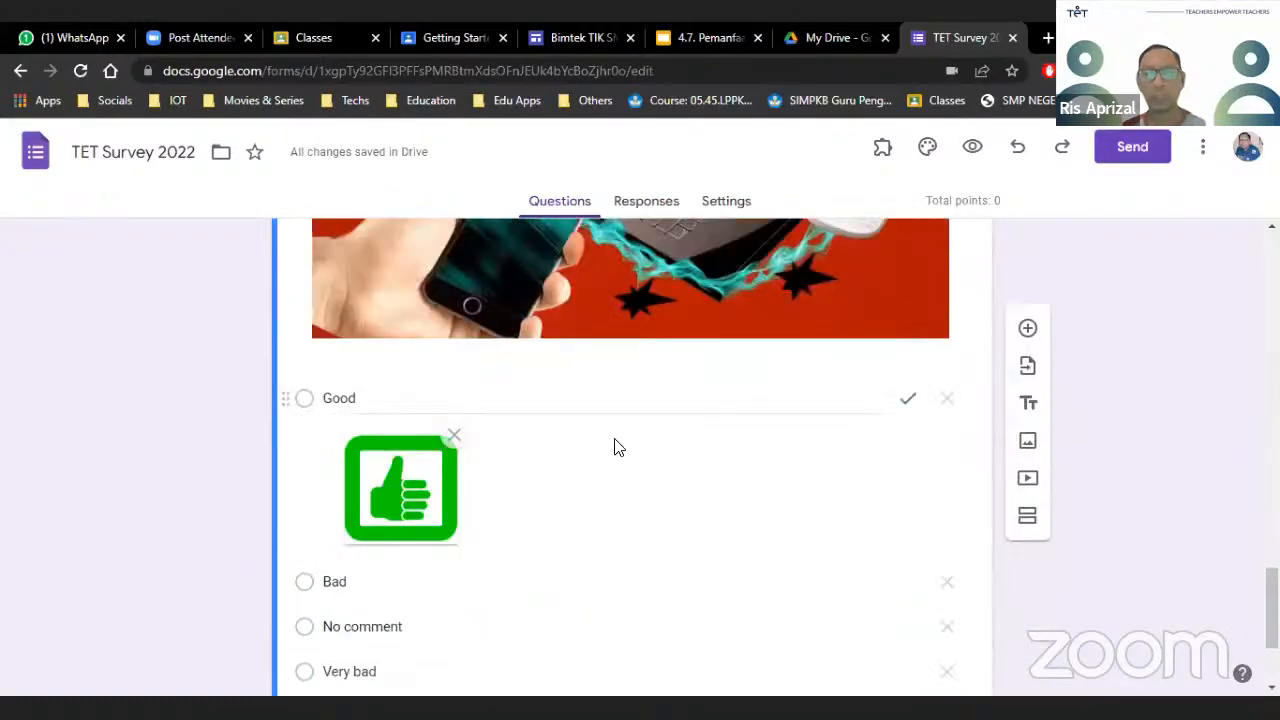
{"action": "scroll", "coordinate": [554, 420], "scroll_direction": "up", "scroll_amount": 4}
{"action": "scroll", "coordinate": [554, 420], "scroll_direction": "down", "scroll_amount": 5}
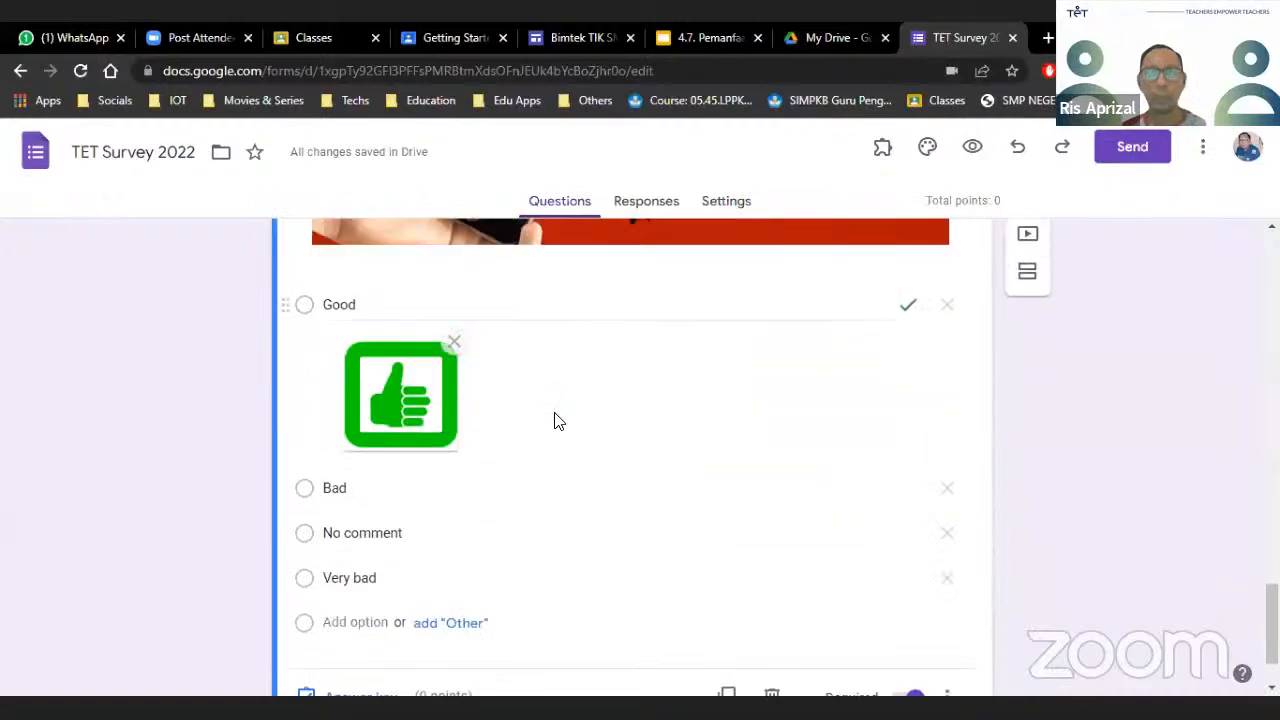
Review the cleanliness question's text, picture, answer options and settings without changing them
{"action": "double_click", "coordinate": [366, 310]}
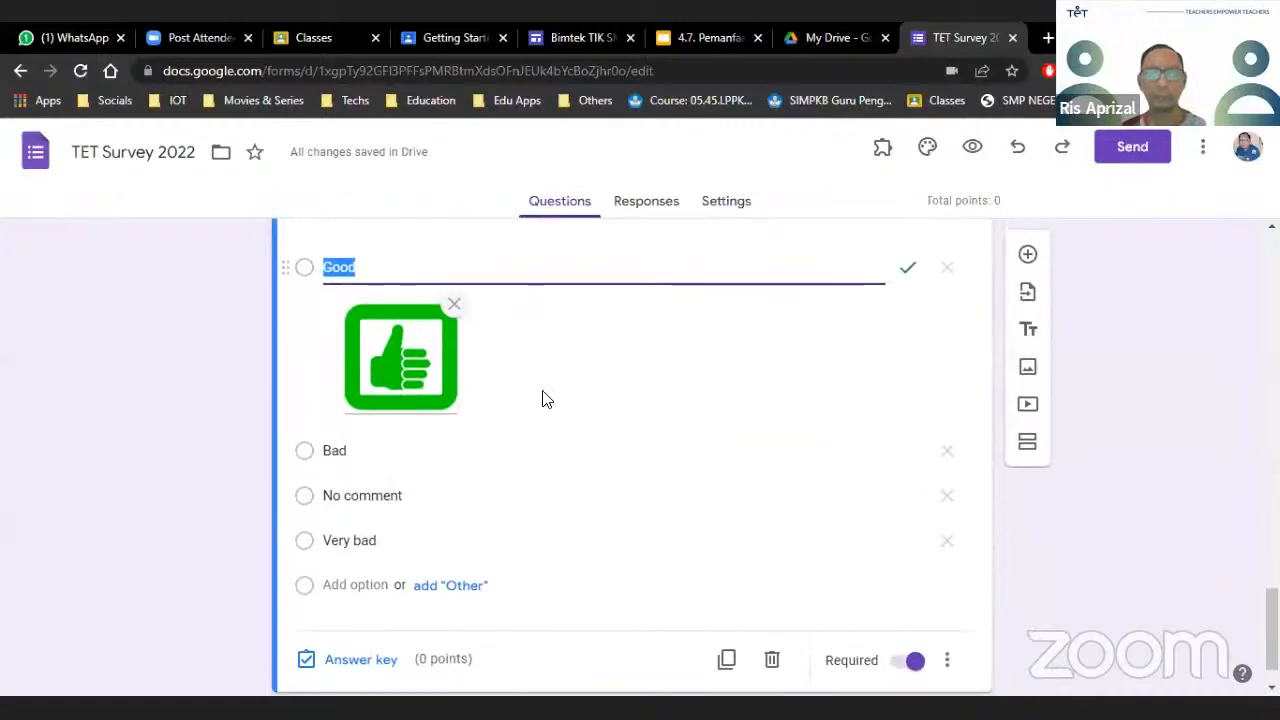
{"action": "scroll", "coordinate": [432, 531], "scroll_direction": "up", "scroll_amount": 3}
{"action": "scroll", "coordinate": [432, 531], "scroll_direction": "down", "scroll_amount": 3}
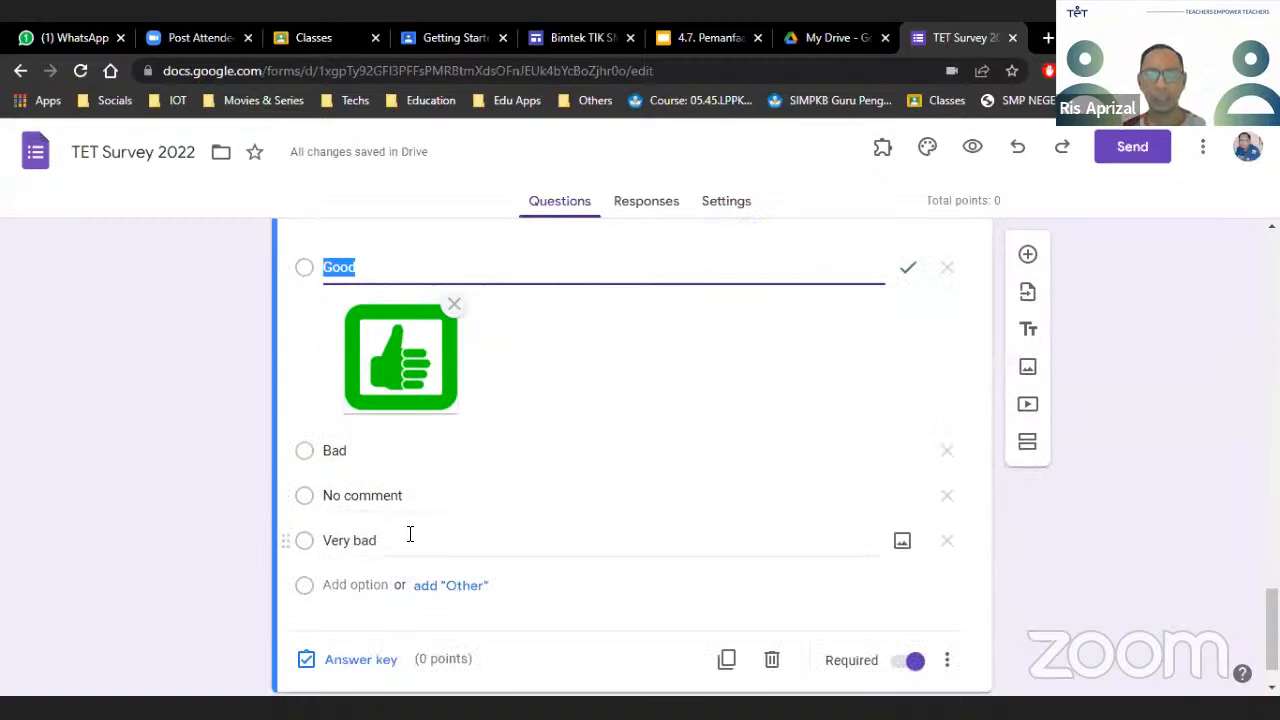
{"action": "scroll", "coordinate": [434, 531], "scroll_direction": "up", "scroll_amount": 6}
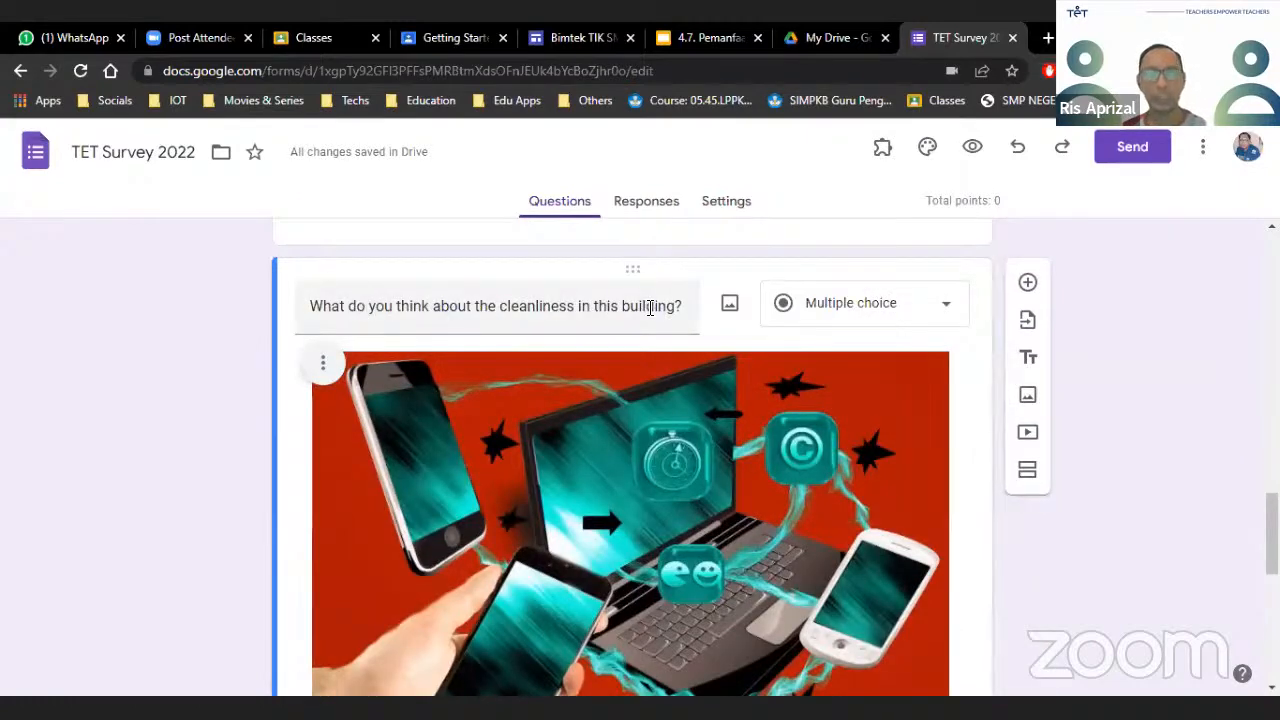
{"action": "triple_click", "coordinate": [571, 304]}
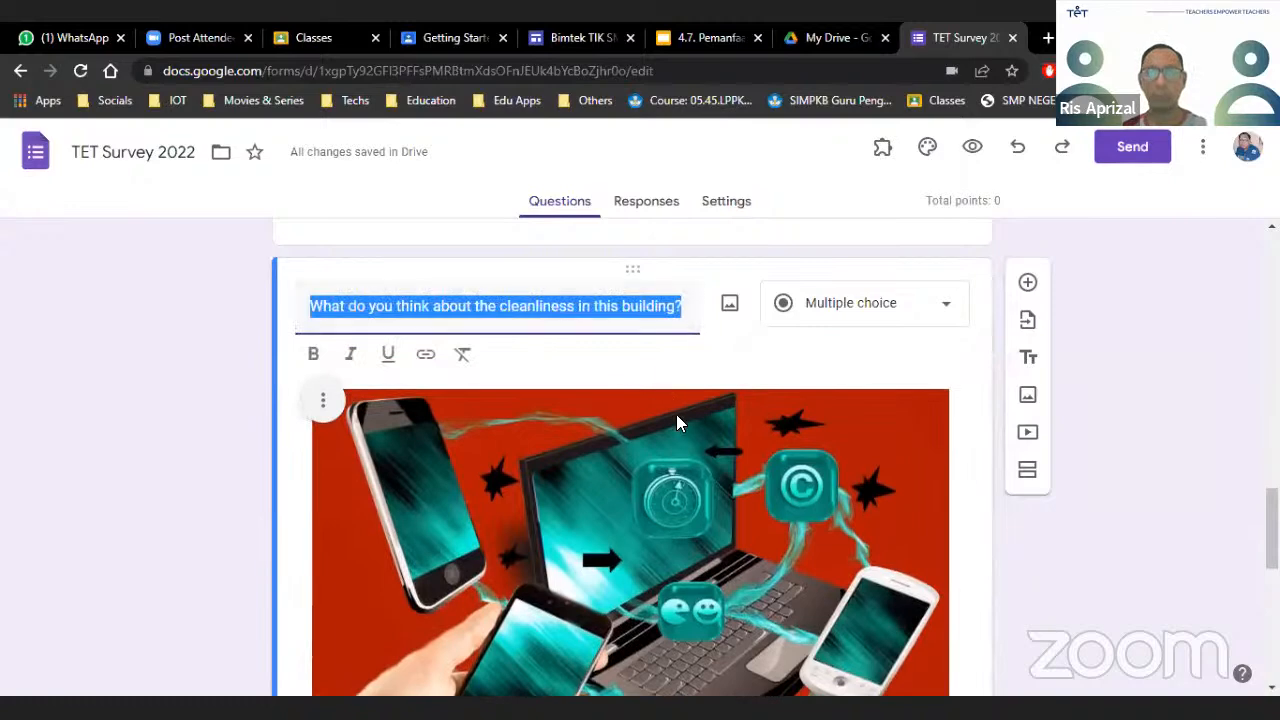
{"action": "scroll", "coordinate": [674, 418], "scroll_direction": "down", "scroll_amount": 3}
{"action": "scroll", "coordinate": [670, 420], "scroll_direction": "down", "scroll_amount": 4}
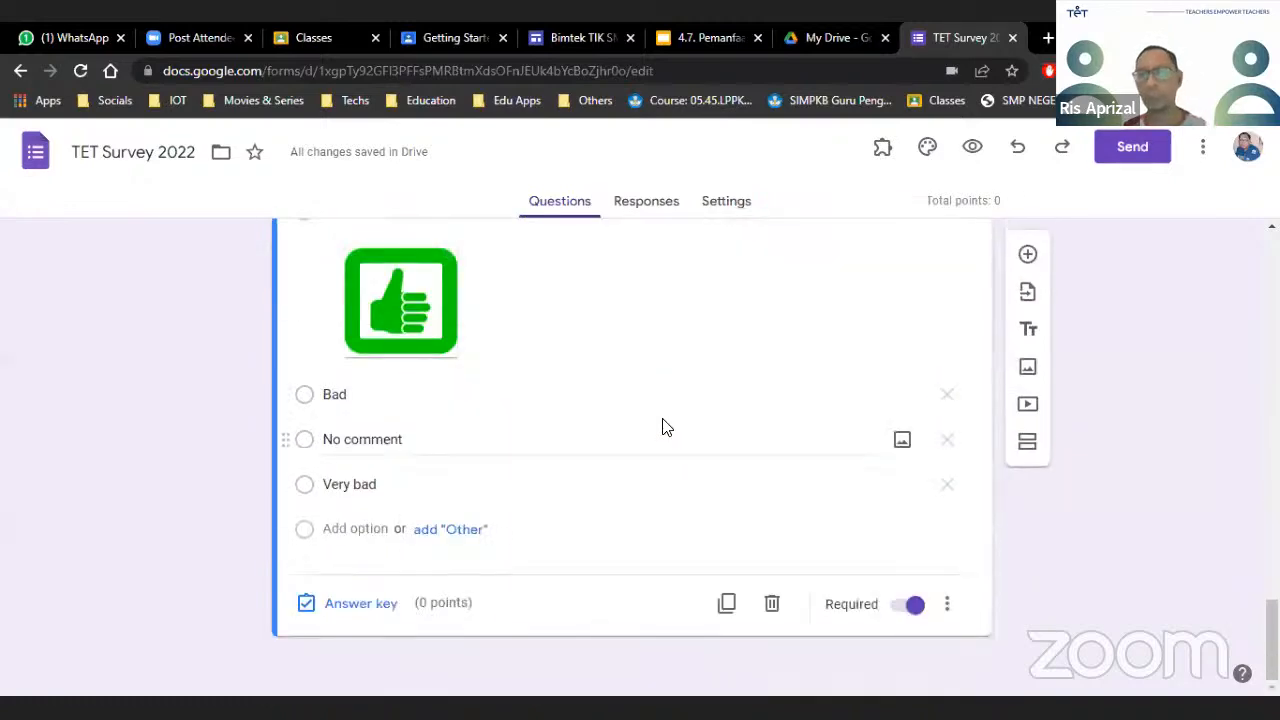
{"action": "scroll", "coordinate": [654, 423], "scroll_direction": "up", "scroll_amount": 5}
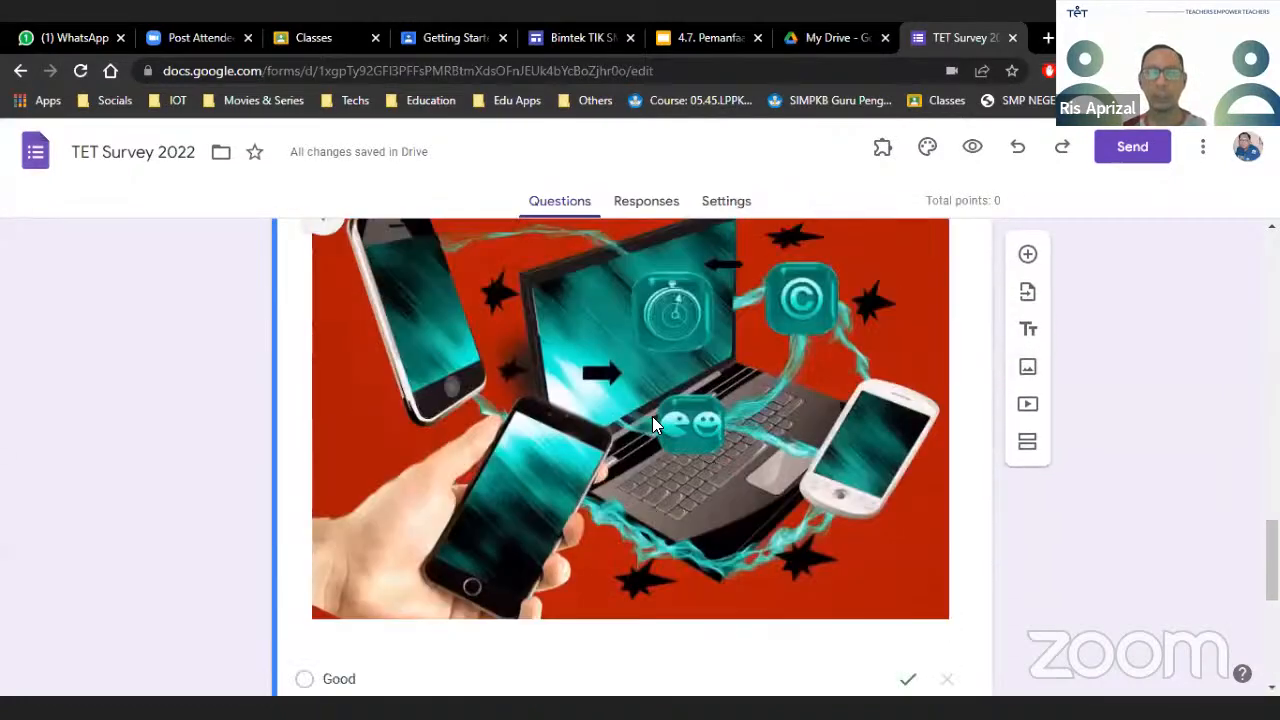
{"action": "scroll", "coordinate": [652, 425], "scroll_direction": "down", "scroll_amount": 5}
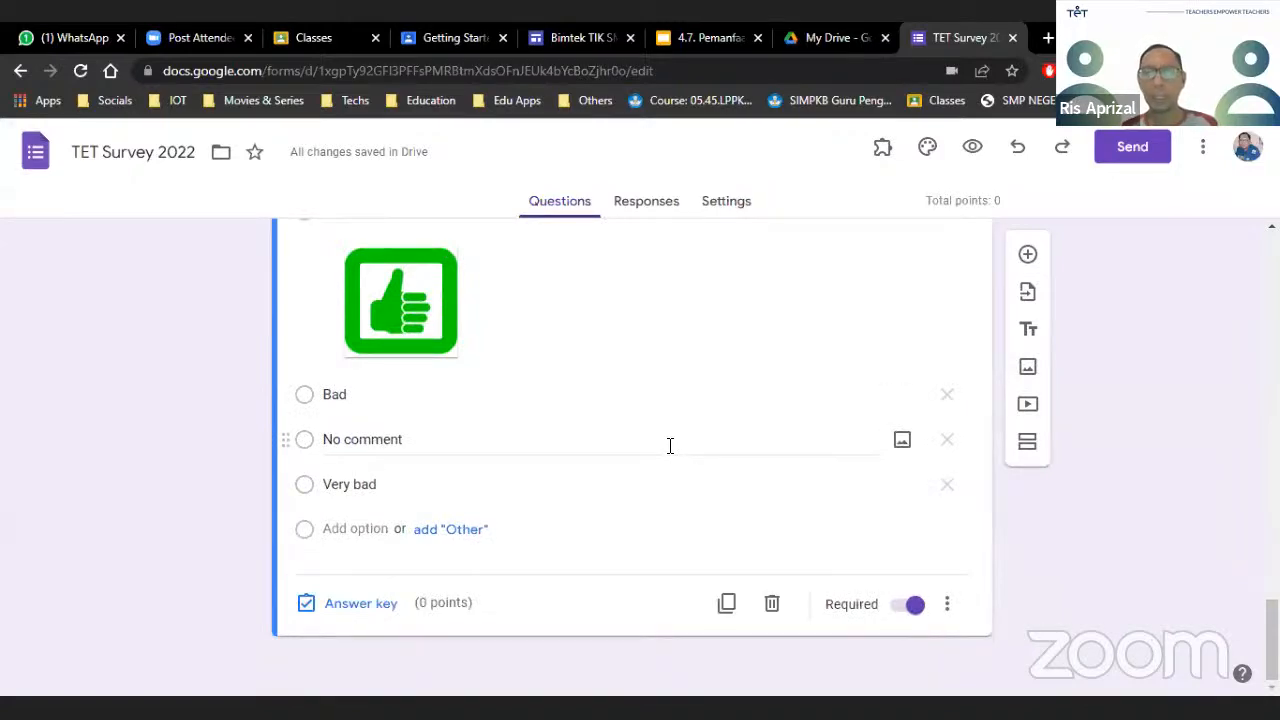
{"action": "scroll", "coordinate": [670, 445], "scroll_direction": "up", "scroll_amount": 5}
{"action": "scroll", "coordinate": [670, 445], "scroll_direction": "down", "scroll_amount": 5}
{"action": "scroll", "coordinate": [670, 445], "scroll_direction": "up", "scroll_amount": 7}
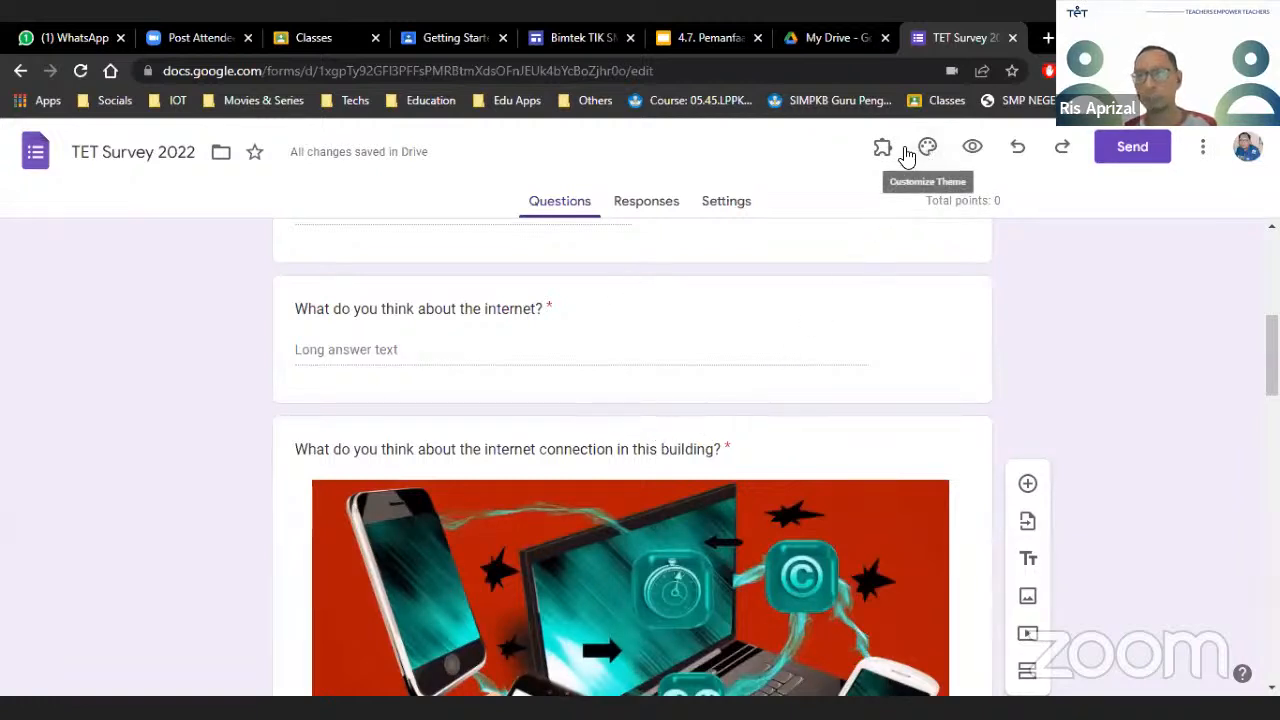
Open the form preview and look through all questions from the title down to the submit area
{"action": "left_click", "coordinate": [973, 150]}
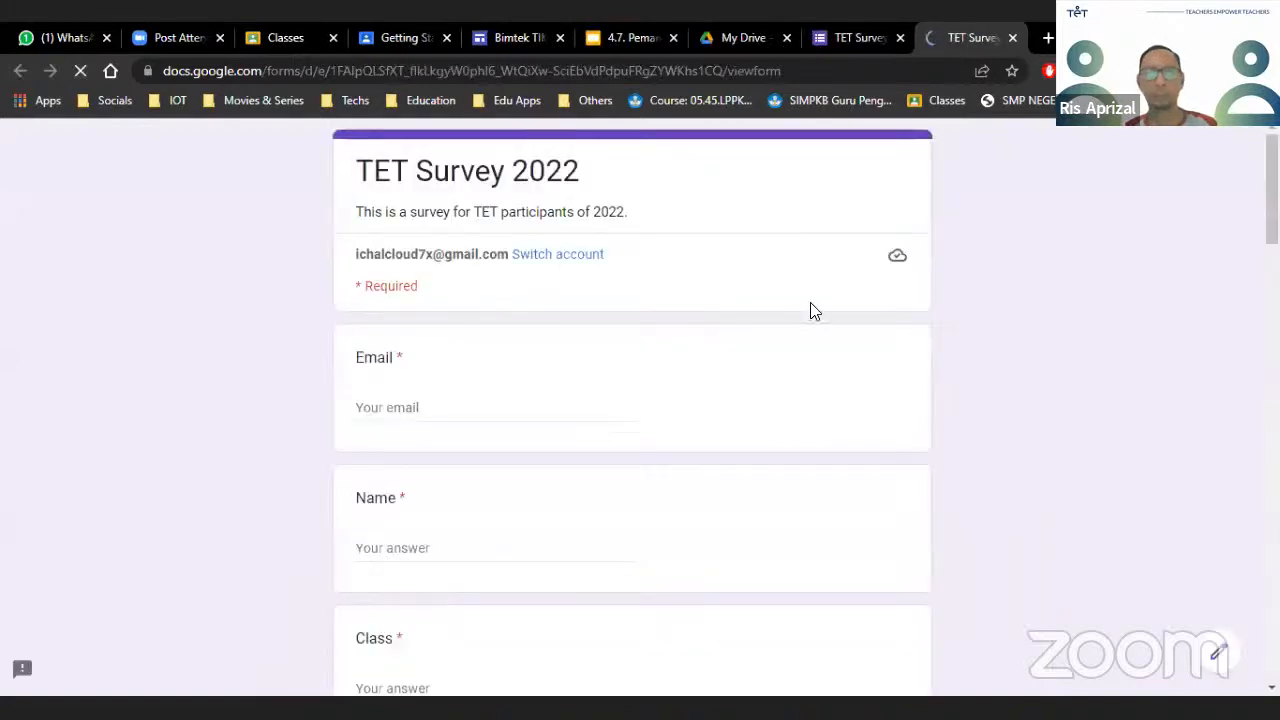
{"action": "scroll", "coordinate": [800, 320], "scroll_direction": "down", "scroll_amount": 3}
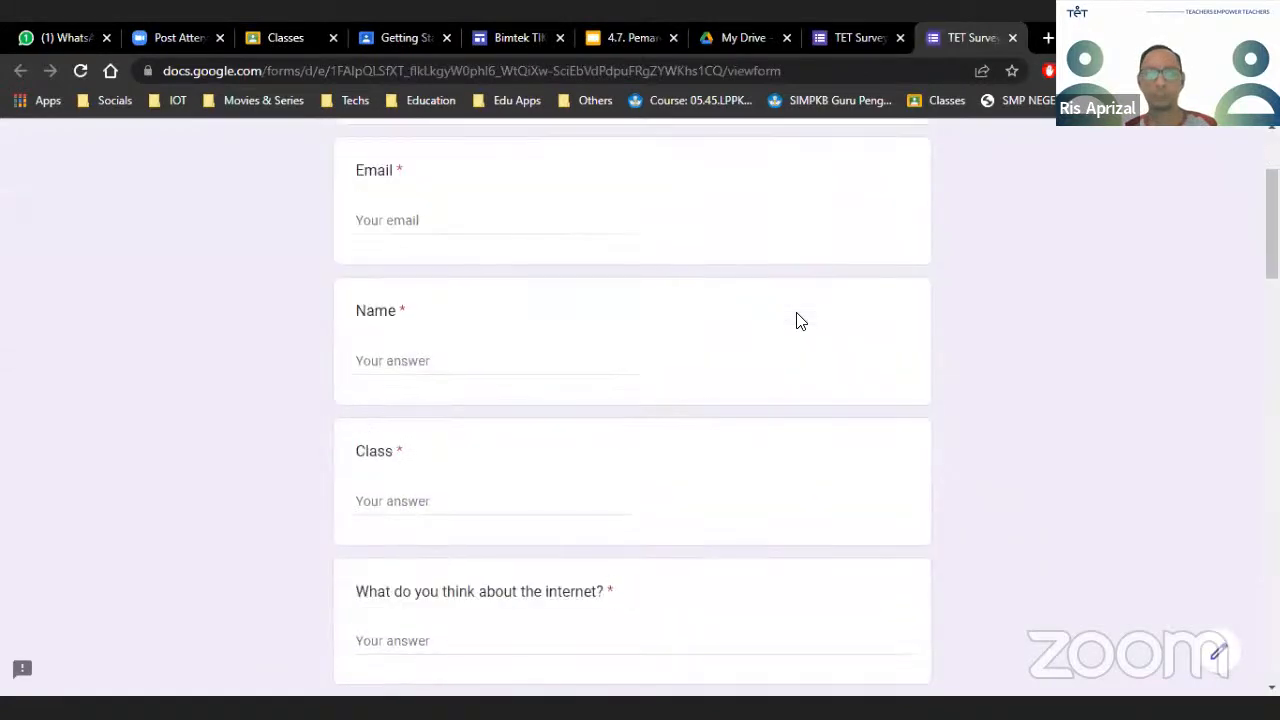
{"action": "scroll", "coordinate": [797, 320], "scroll_direction": "down", "scroll_amount": 2}
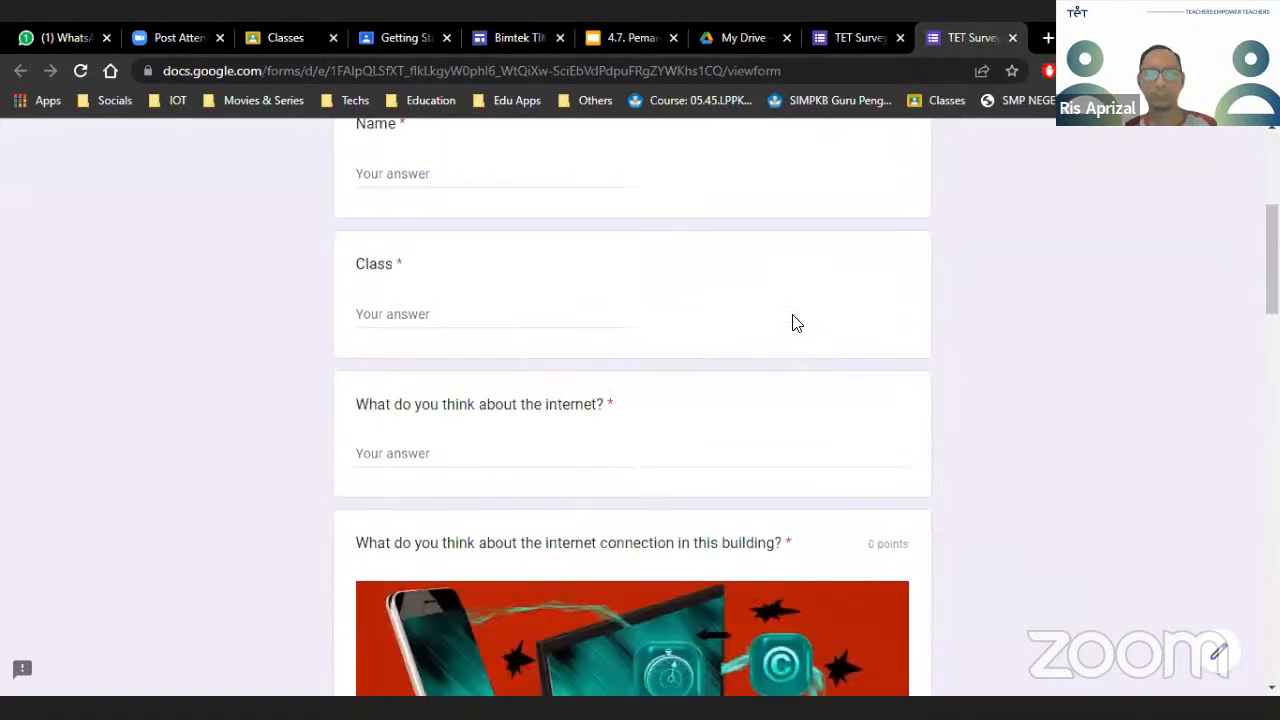
{"action": "scroll", "coordinate": [797, 321], "scroll_direction": "up", "scroll_amount": 5}
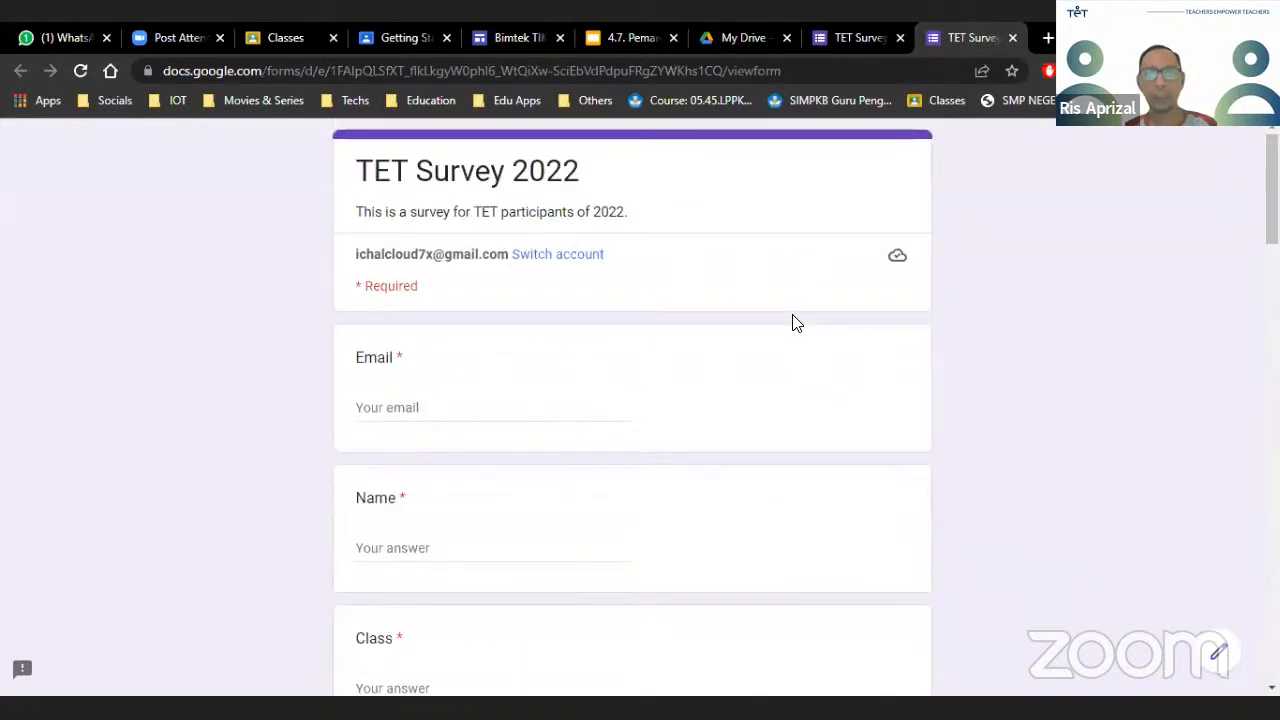
{"action": "scroll", "coordinate": [797, 323], "scroll_direction": "down", "scroll_amount": 5}
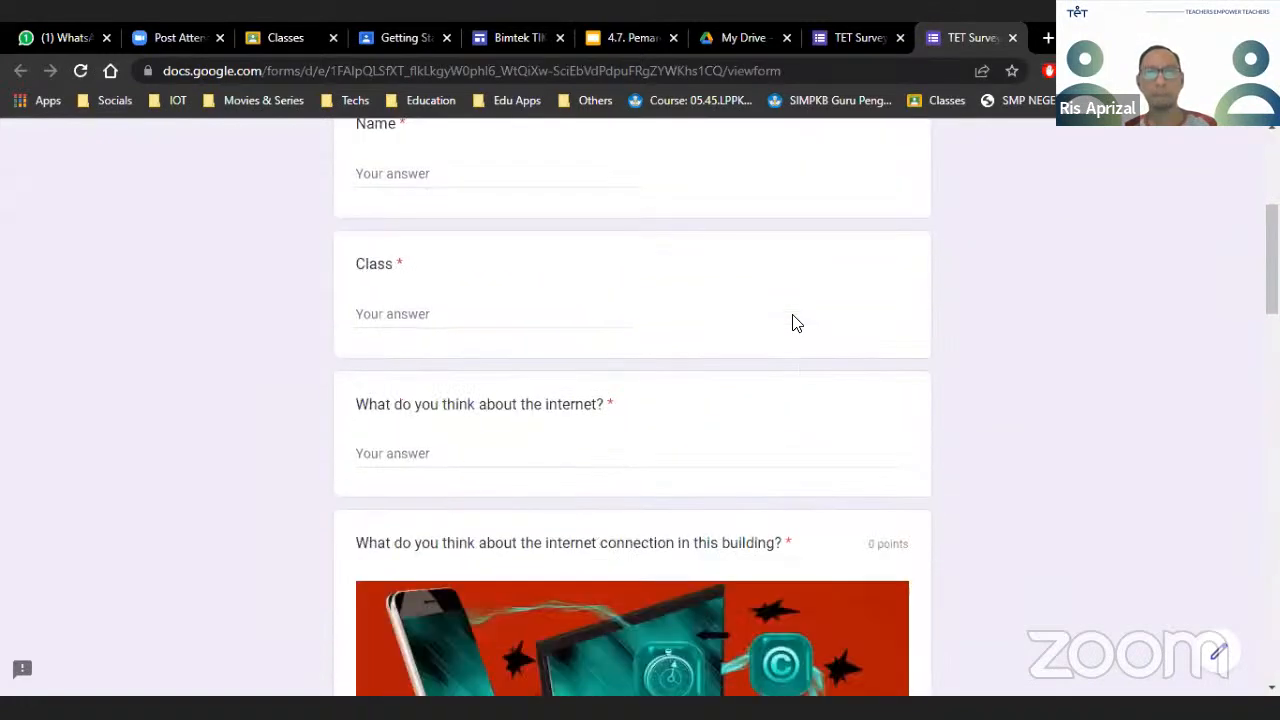
{"action": "scroll", "coordinate": [797, 323], "scroll_direction": "down", "scroll_amount": 2}
{"action": "scroll", "coordinate": [795, 322], "scroll_direction": "down", "scroll_amount": 6}
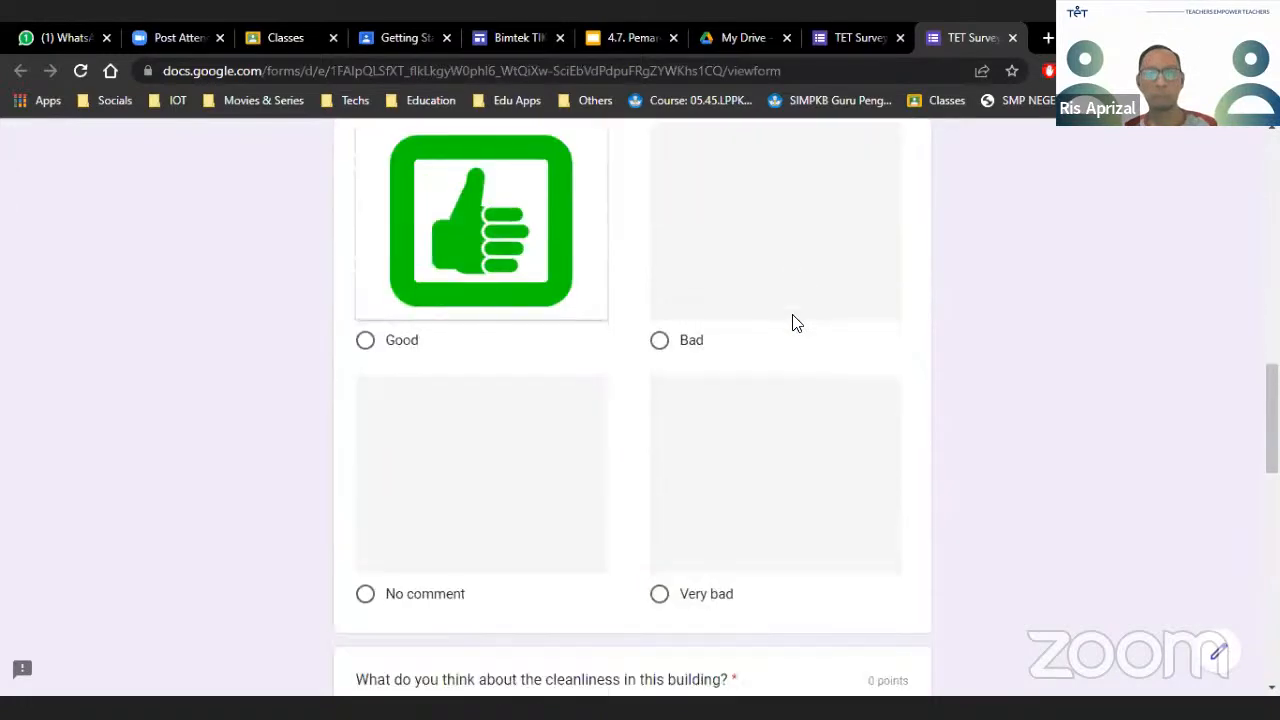
{"action": "scroll", "coordinate": [795, 322], "scroll_direction": "down", "scroll_amount": 6}
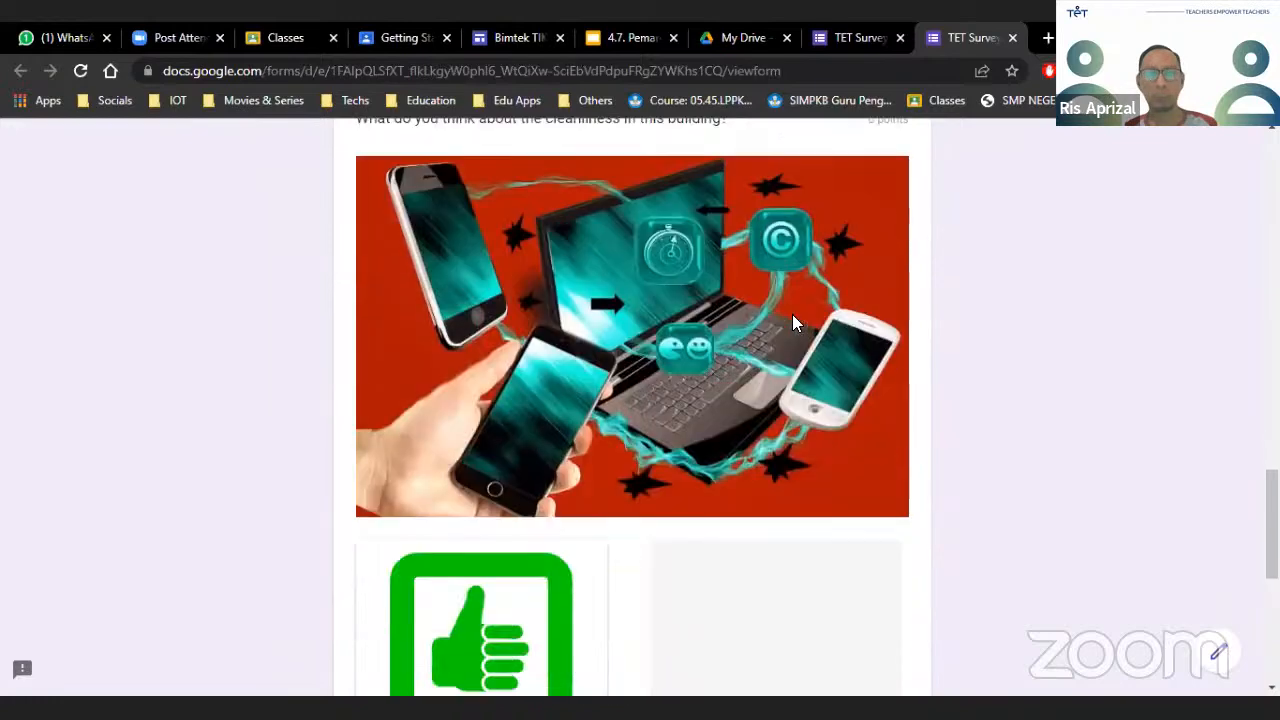
{"action": "scroll", "coordinate": [792, 322], "scroll_direction": "down", "scroll_amount": 5}
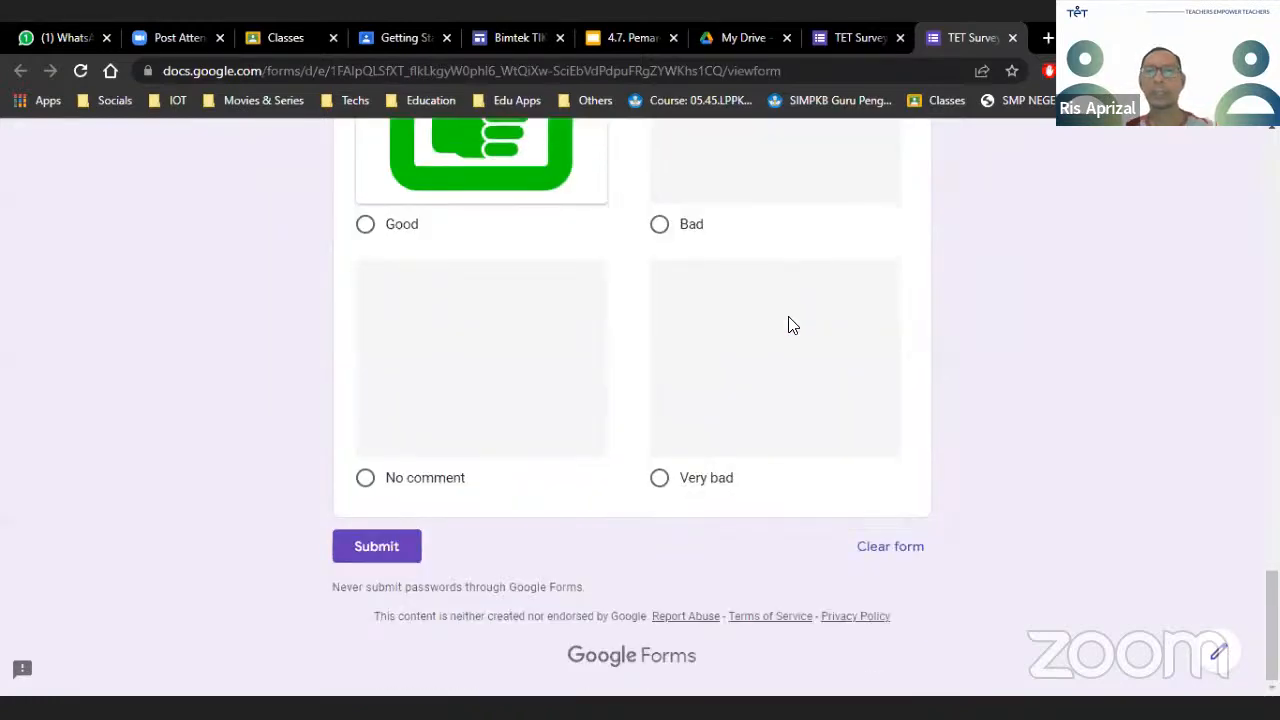
Return to the start of the previewed form and re-examine the Email, Name, Class and internet questions
{"action": "scroll", "coordinate": [792, 324], "scroll_direction": "up", "scroll_amount": 20}
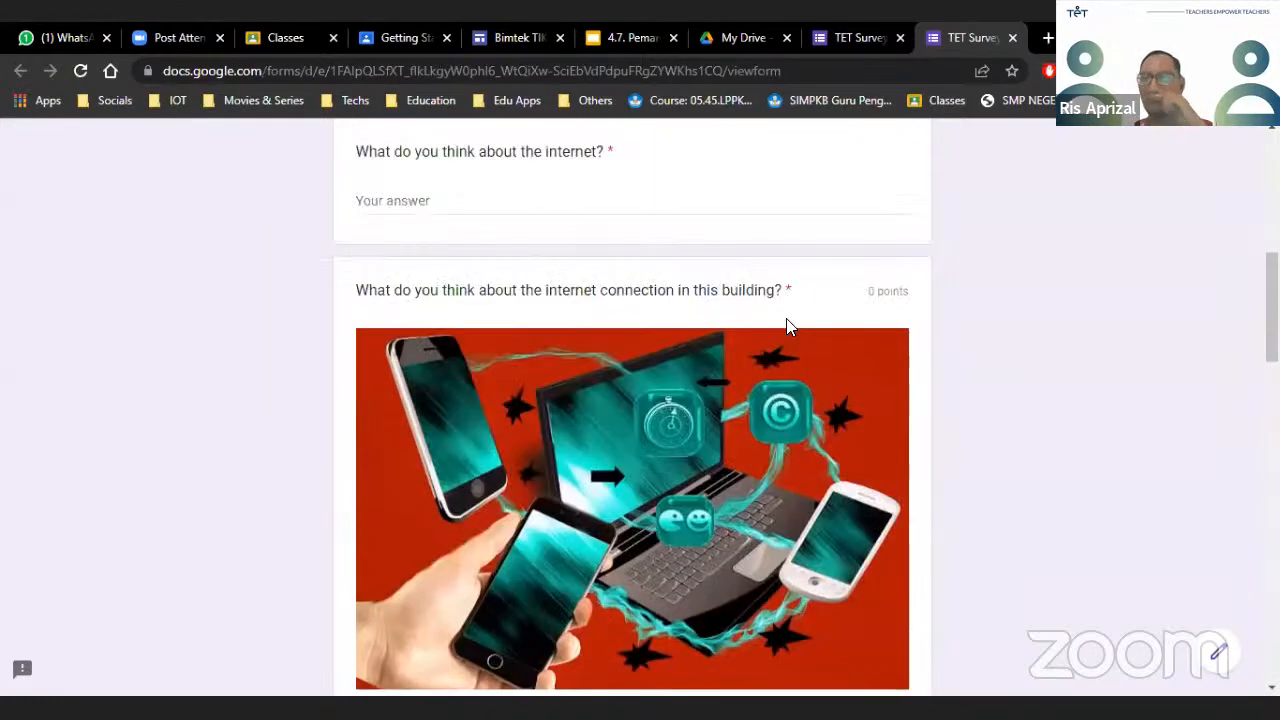
{"action": "scroll", "coordinate": [790, 327], "scroll_direction": "up", "scroll_amount": 1}
{"action": "scroll", "coordinate": [790, 327], "scroll_direction": "down", "scroll_amount": 3}
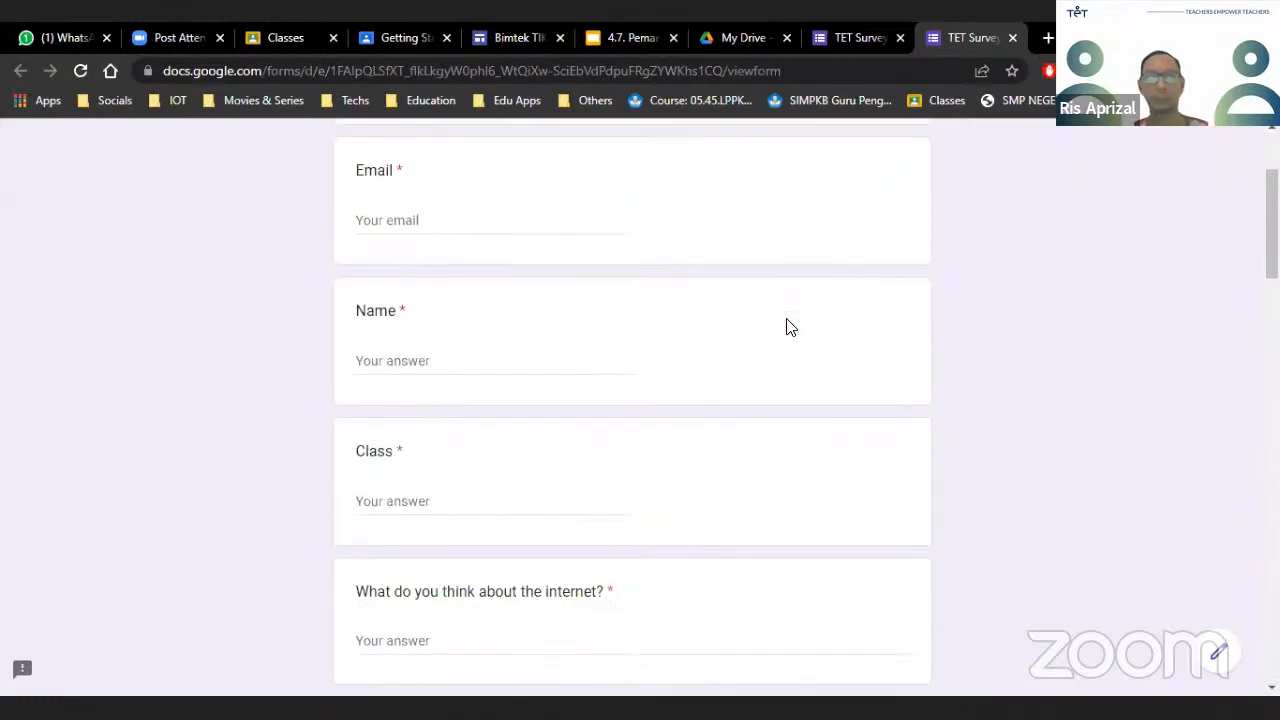
{"action": "scroll", "coordinate": [790, 327], "scroll_direction": "up", "scroll_amount": 3}
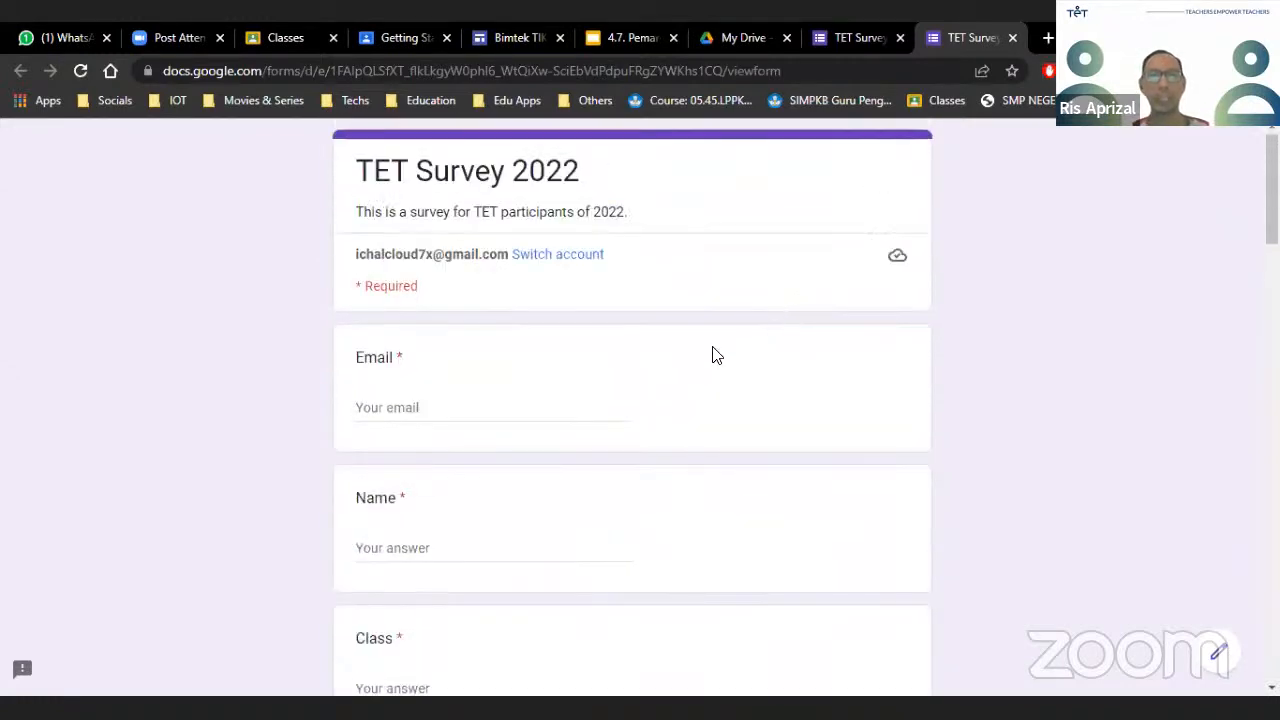
{"action": "scroll", "coordinate": [402, 378], "scroll_direction": "down", "scroll_amount": 1}
{"action": "scroll", "coordinate": [402, 378], "scroll_direction": "down", "scroll_amount": 1}
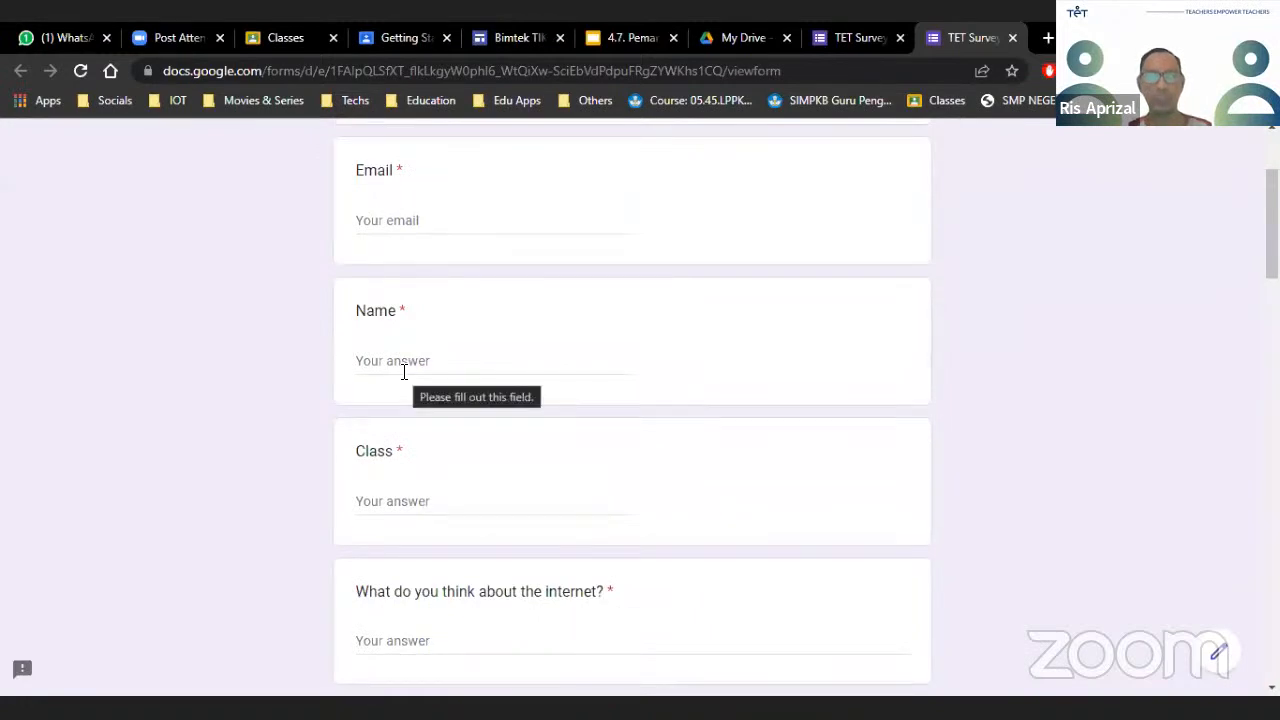
{"action": "scroll", "coordinate": [403, 372], "scroll_direction": "down", "scroll_amount": 3}
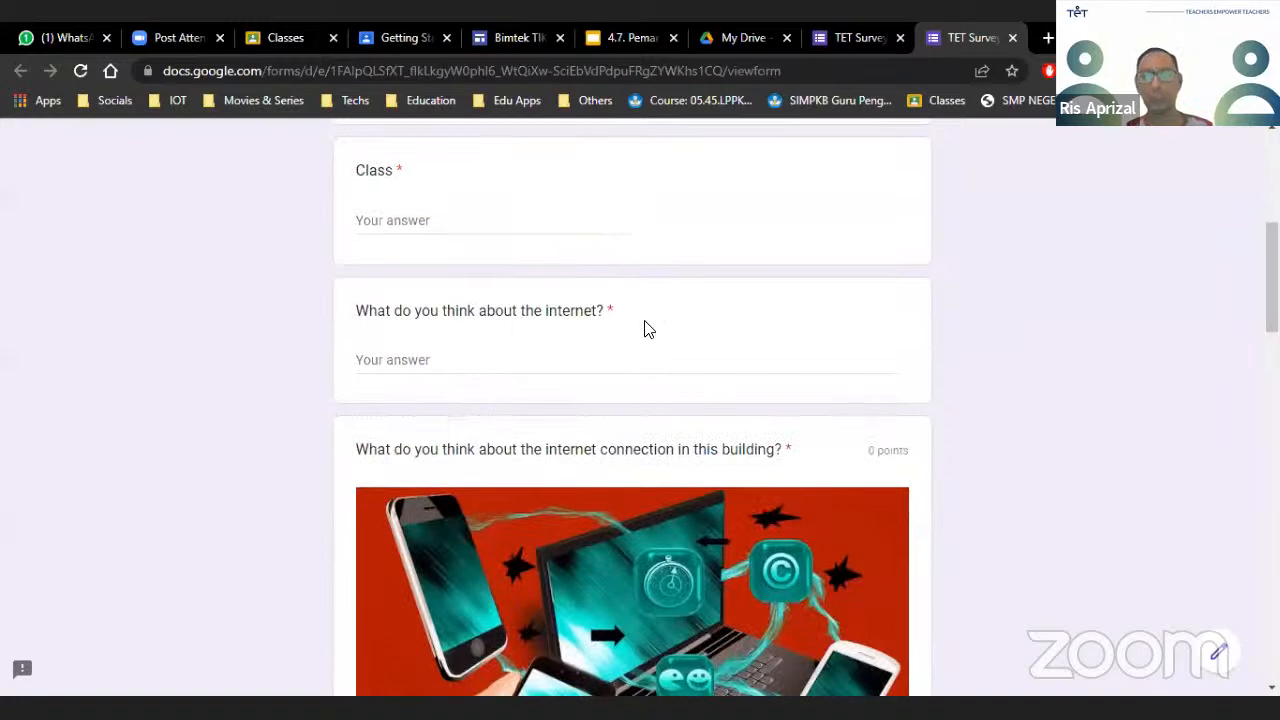
{"action": "scroll", "coordinate": [644, 329], "scroll_direction": "down", "scroll_amount": 1}
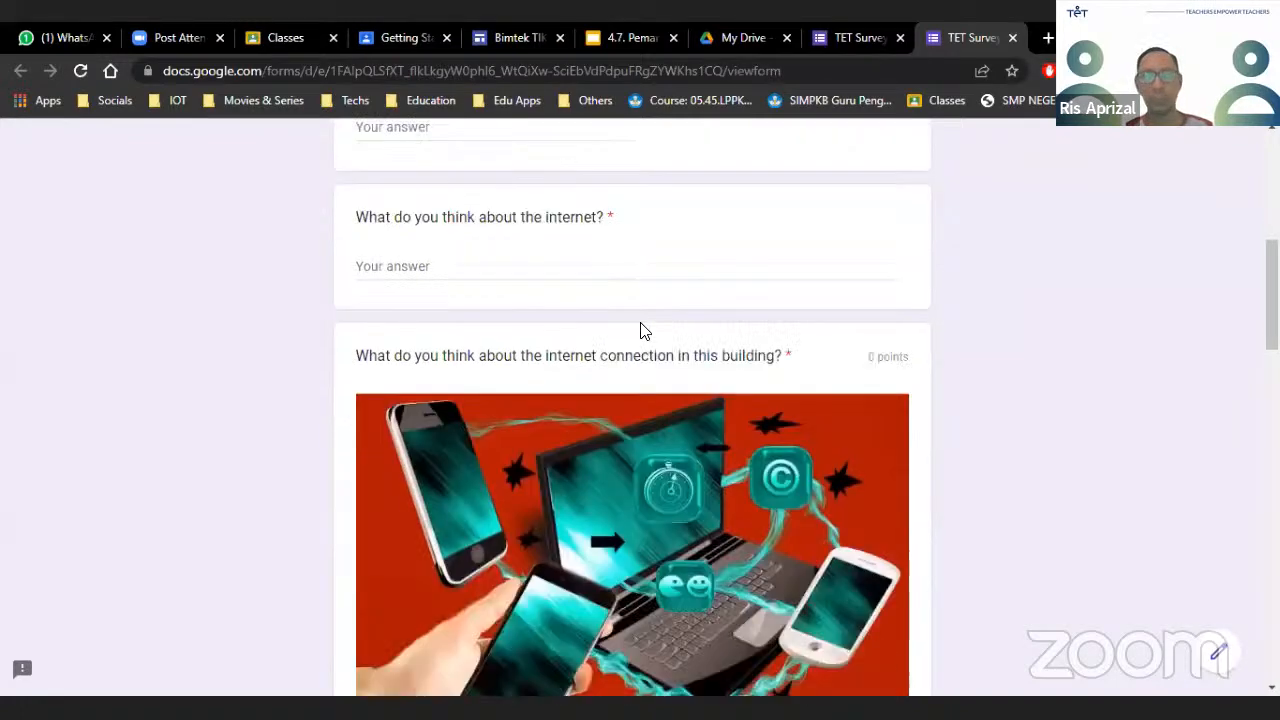
Look over the internet connection and cleanliness questions in the form preview, then return to the form editor
{"action": "scroll", "coordinate": [642, 330], "scroll_direction": "down", "scroll_amount": 8}
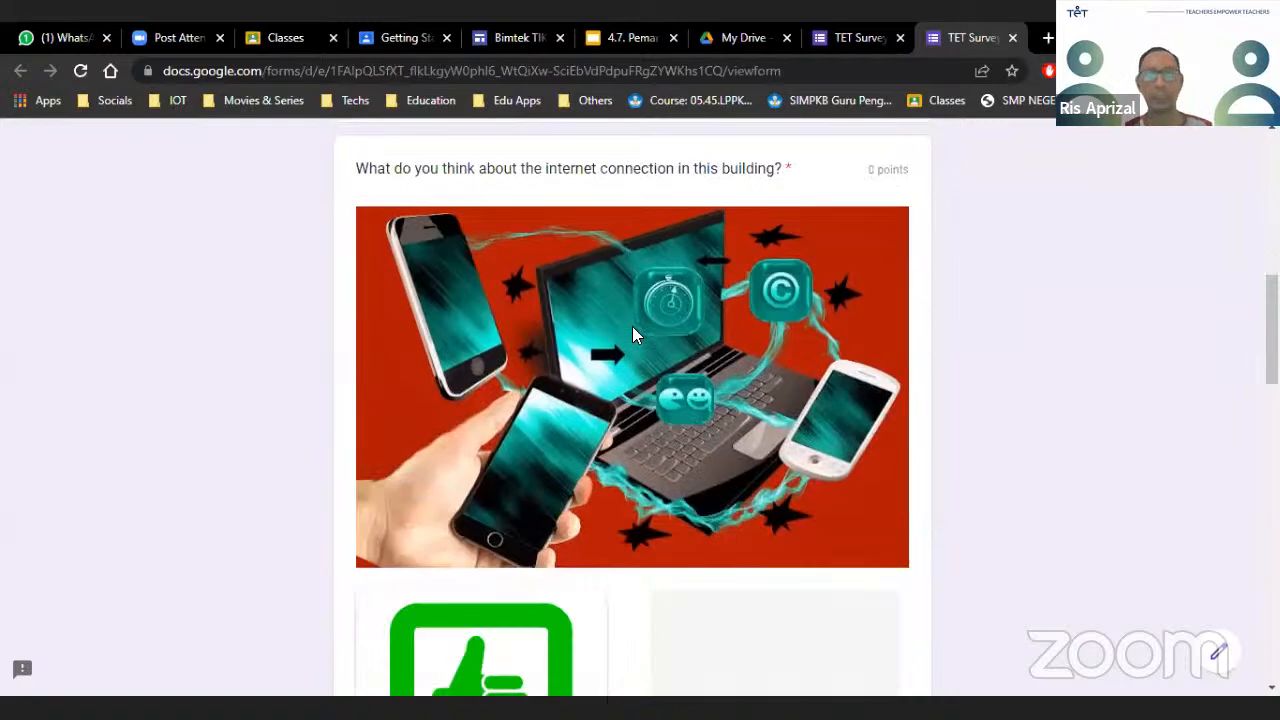
{"action": "scroll", "coordinate": [632, 335], "scroll_direction": "down", "scroll_amount": 10}
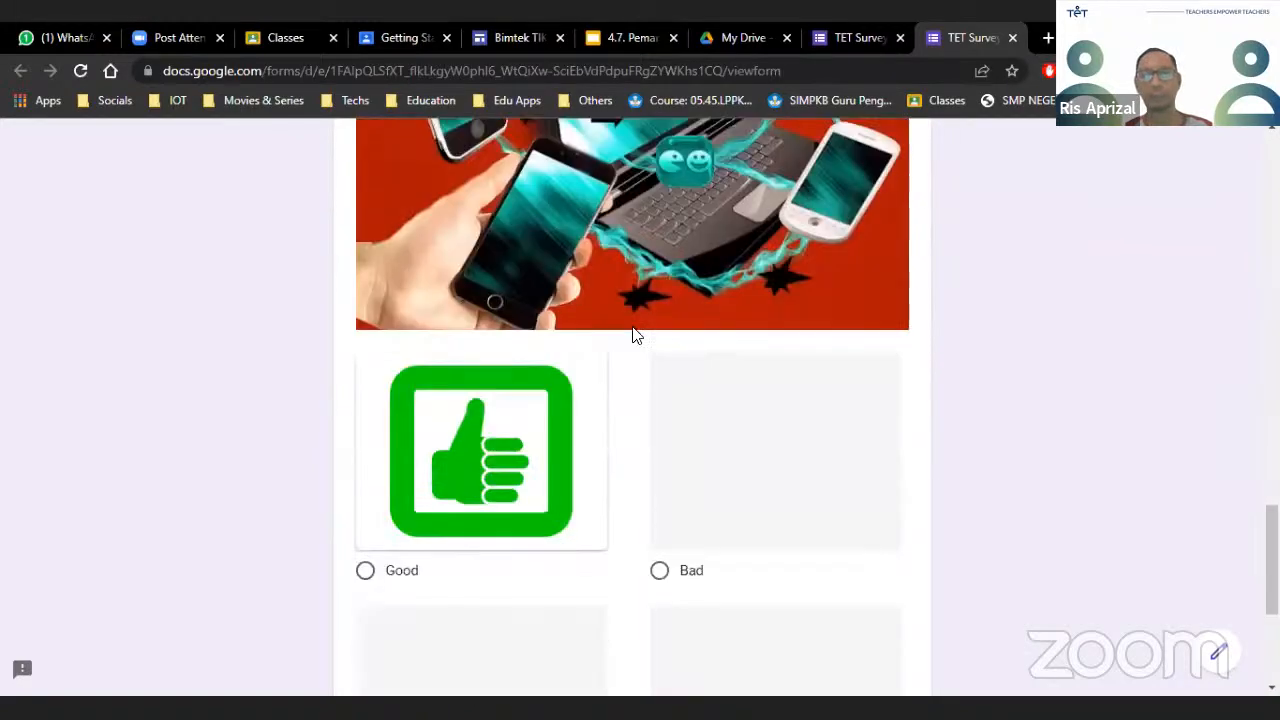
{"action": "scroll", "coordinate": [632, 330], "scroll_direction": "up", "scroll_amount": 20}
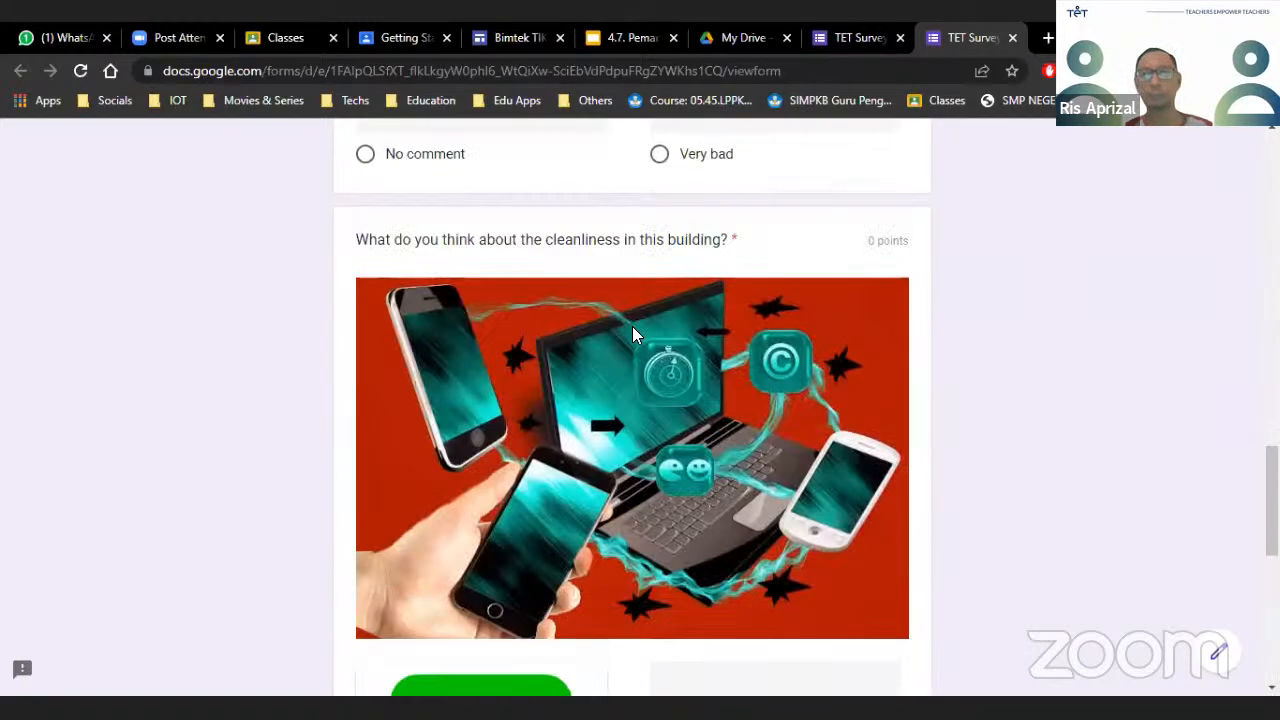
{"action": "left_click", "coordinate": [1013, 38]}
Duplicate the "What do you think about the cleanliness in this building?" question and change the copy's type to Checkboxes
{"action": "scroll", "coordinate": [770, 384], "scroll_direction": "down", "scroll_amount": 3}
{"action": "scroll", "coordinate": [748, 382], "scroll_direction": "up", "scroll_amount": 5}
{"action": "left_click", "coordinate": [740, 380]}
{"action": "left_click", "coordinate": [728, 605]}
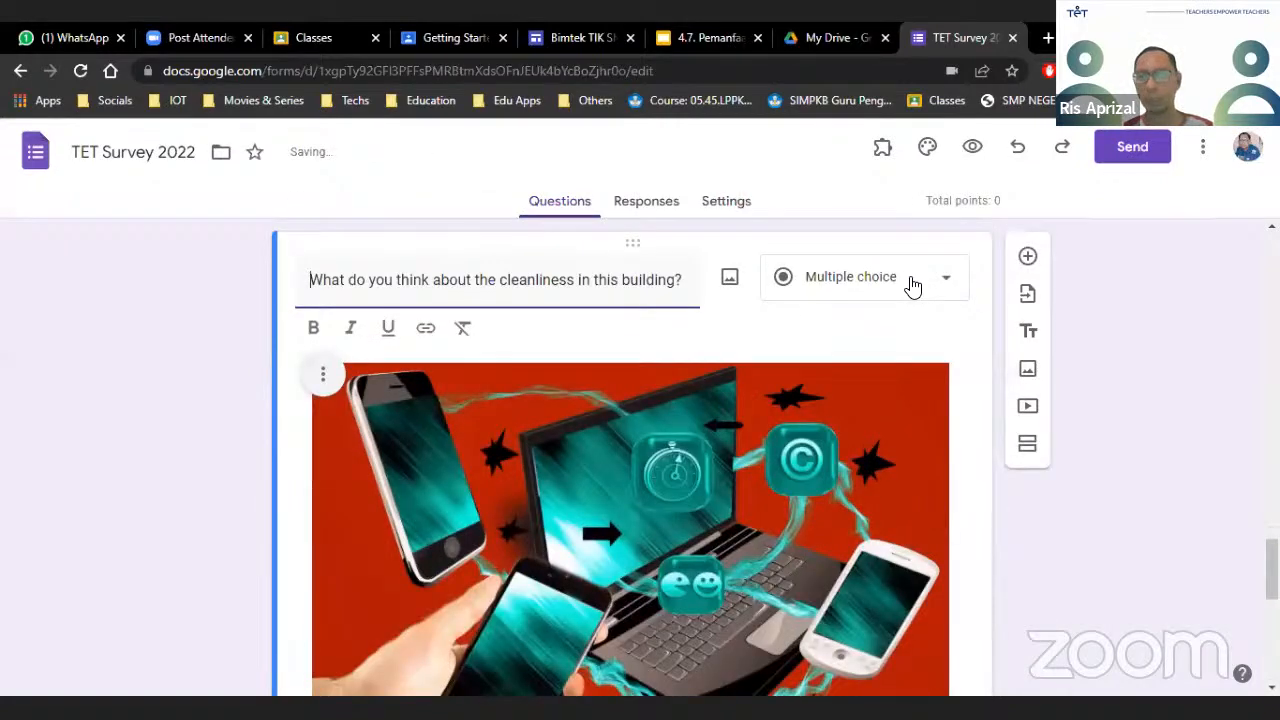
{"action": "left_click", "coordinate": [909, 285]}
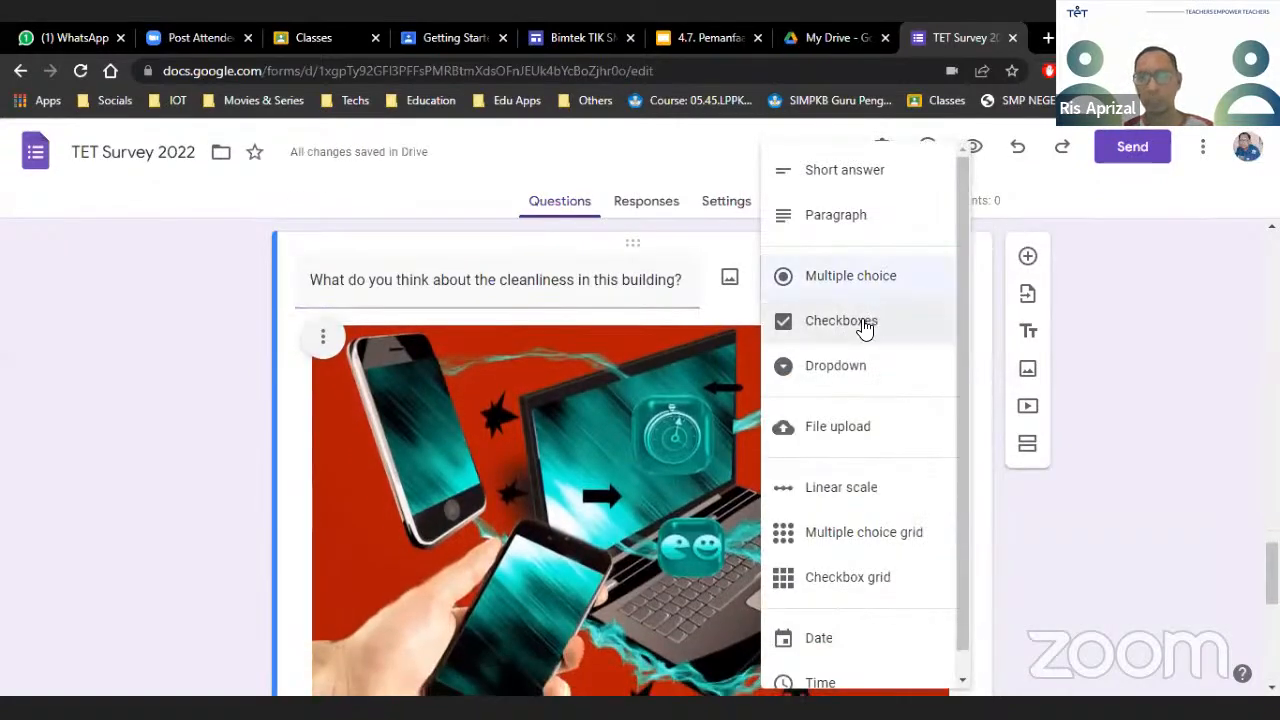
{"action": "left_click", "coordinate": [870, 322]}
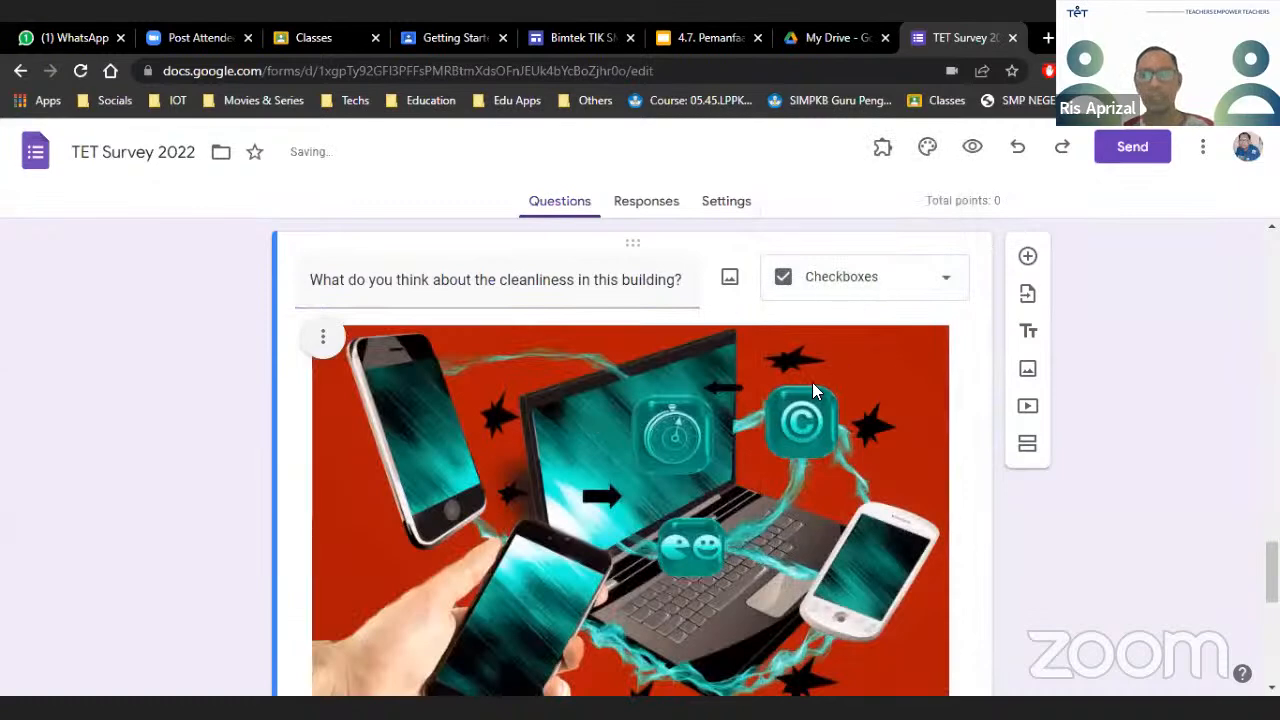
Mark Bad, No comment and Very bad as additional correct answers in the checkbox question's answer key
{"action": "scroll", "coordinate": [811, 389], "scroll_direction": "down", "scroll_amount": 6}
{"action": "scroll", "coordinate": [794, 403], "scroll_direction": "up", "scroll_amount": 3}
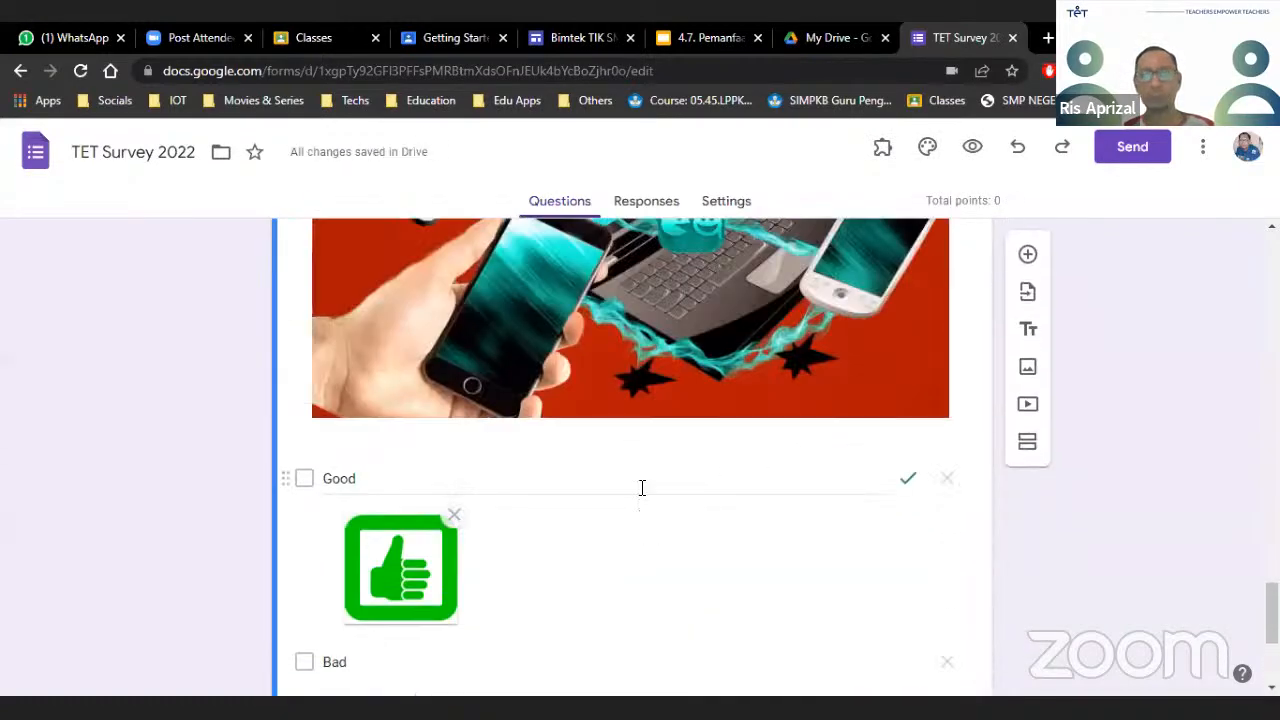
{"action": "scroll", "coordinate": [640, 489], "scroll_direction": "down", "scroll_amount": 2}
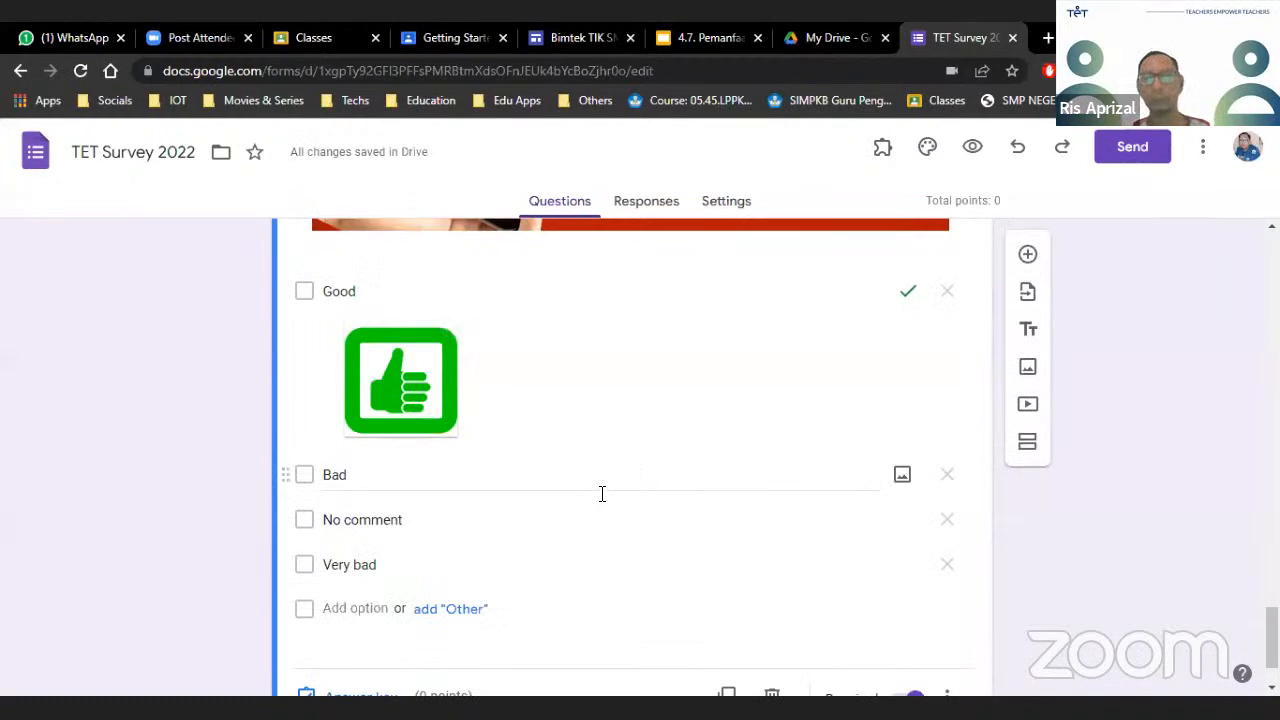
{"action": "scroll", "coordinate": [560, 520], "scroll_direction": "down", "scroll_amount": 1}
{"action": "left_click", "coordinate": [382, 608]}
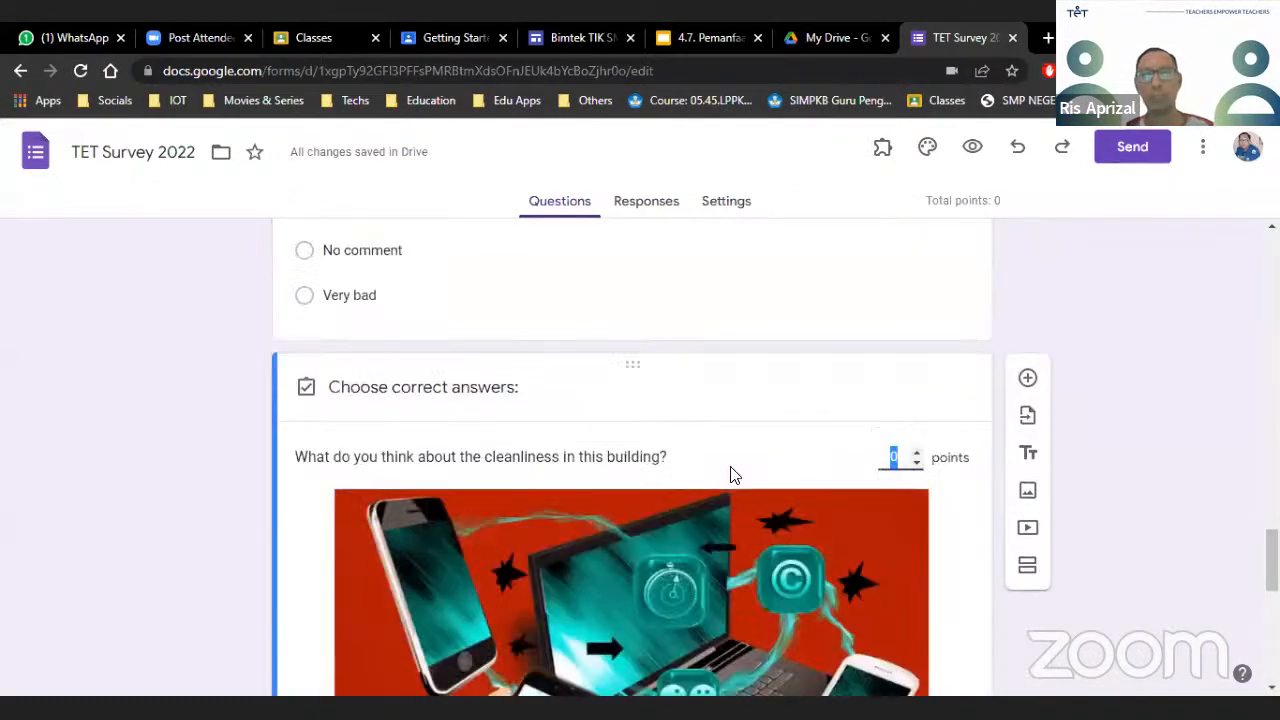
{"action": "scroll", "coordinate": [729, 474], "scroll_direction": "down", "scroll_amount": 7}
{"action": "left_click", "coordinate": [315, 421]}
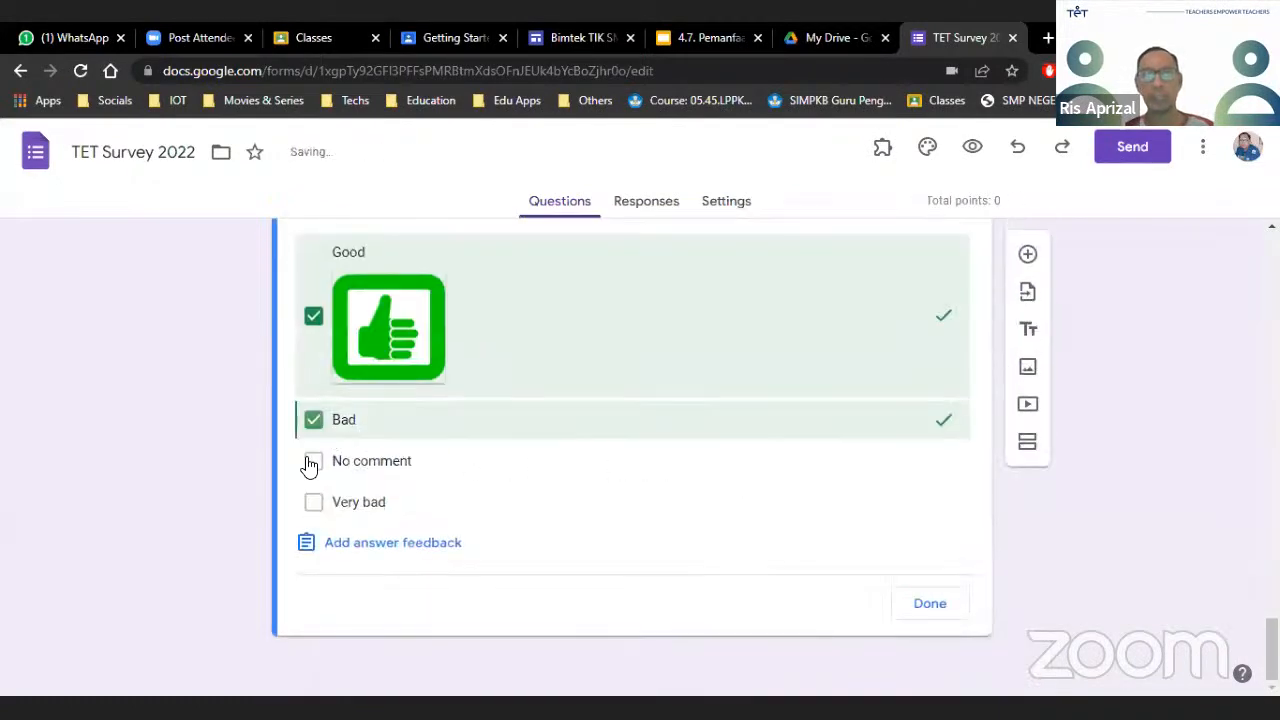
{"action": "left_click", "coordinate": [314, 461]}
{"action": "left_click", "coordinate": [314, 502]}
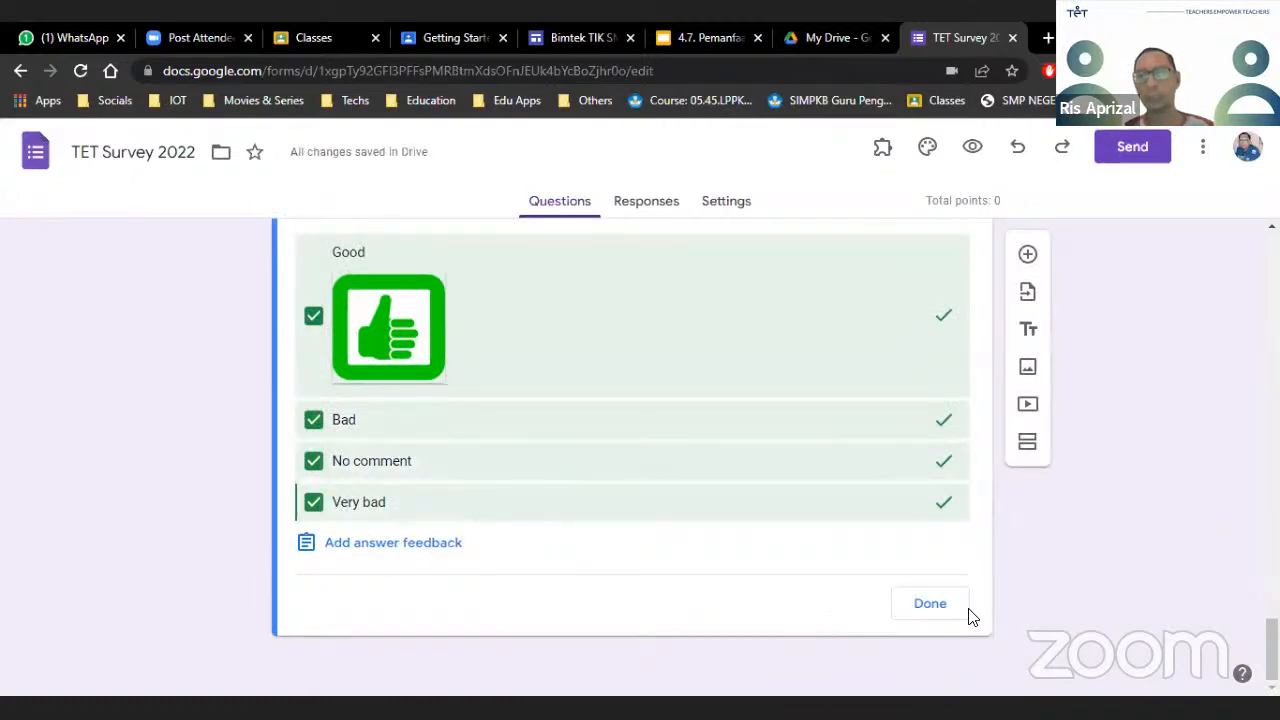
{"action": "left_click", "coordinate": [940, 605]}
Review the checkbox question's options and correct-answer marks, and view the available question types without changing the type
{"action": "scroll", "coordinate": [750, 590], "scroll_direction": "down", "scroll_amount": 7}
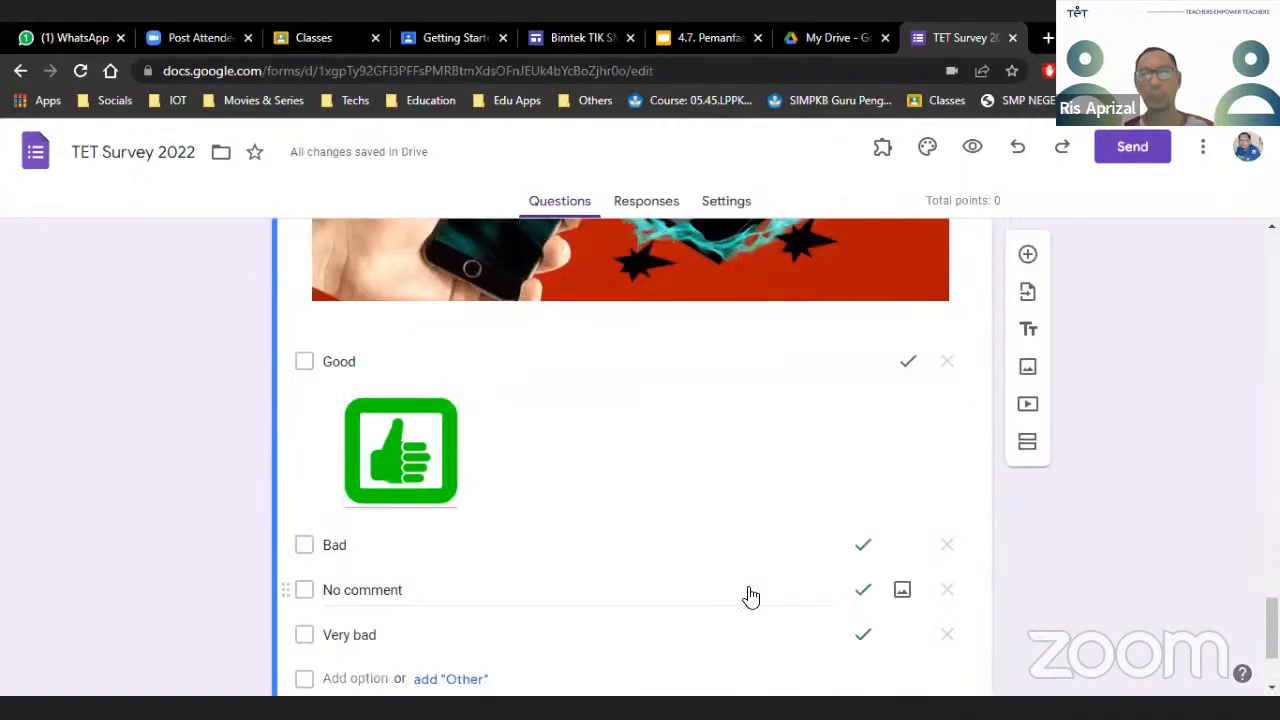
{"action": "scroll", "coordinate": [750, 592], "scroll_direction": "up", "scroll_amount": 3}
{"action": "scroll", "coordinate": [752, 594], "scroll_direction": "down", "scroll_amount": 3}
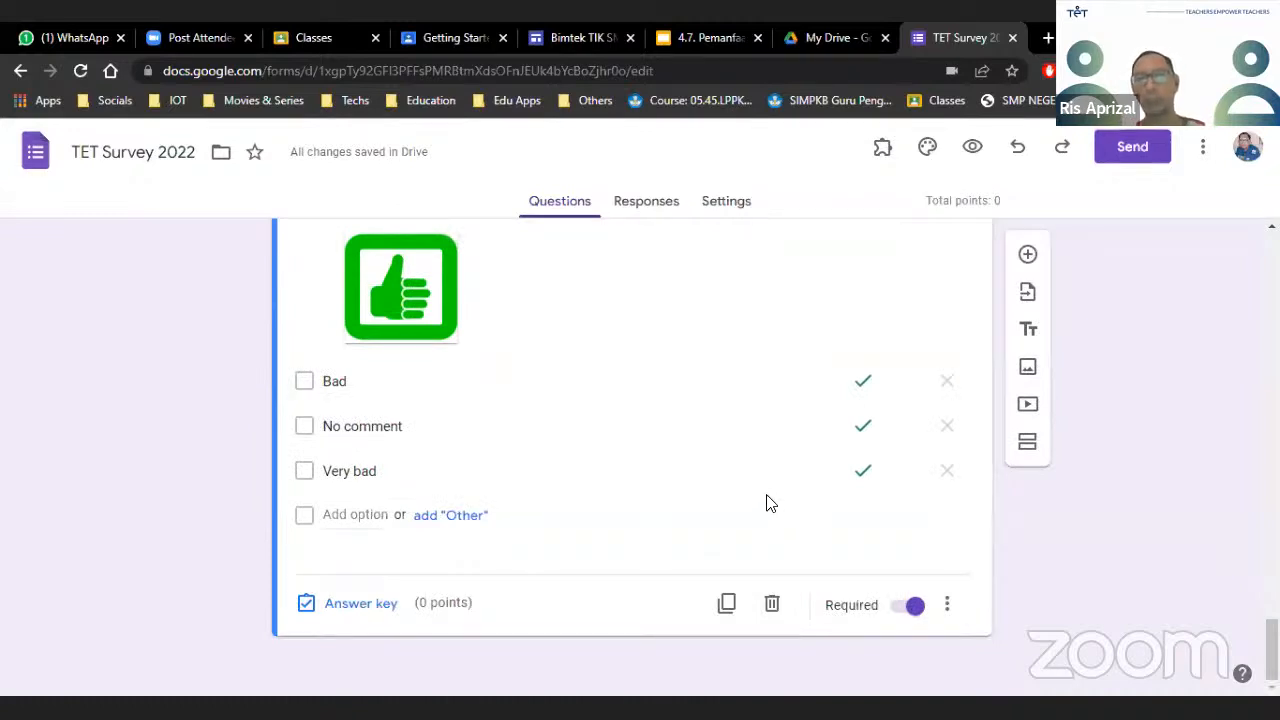
{"action": "scroll", "coordinate": [772, 502], "scroll_direction": "up", "scroll_amount": 2}
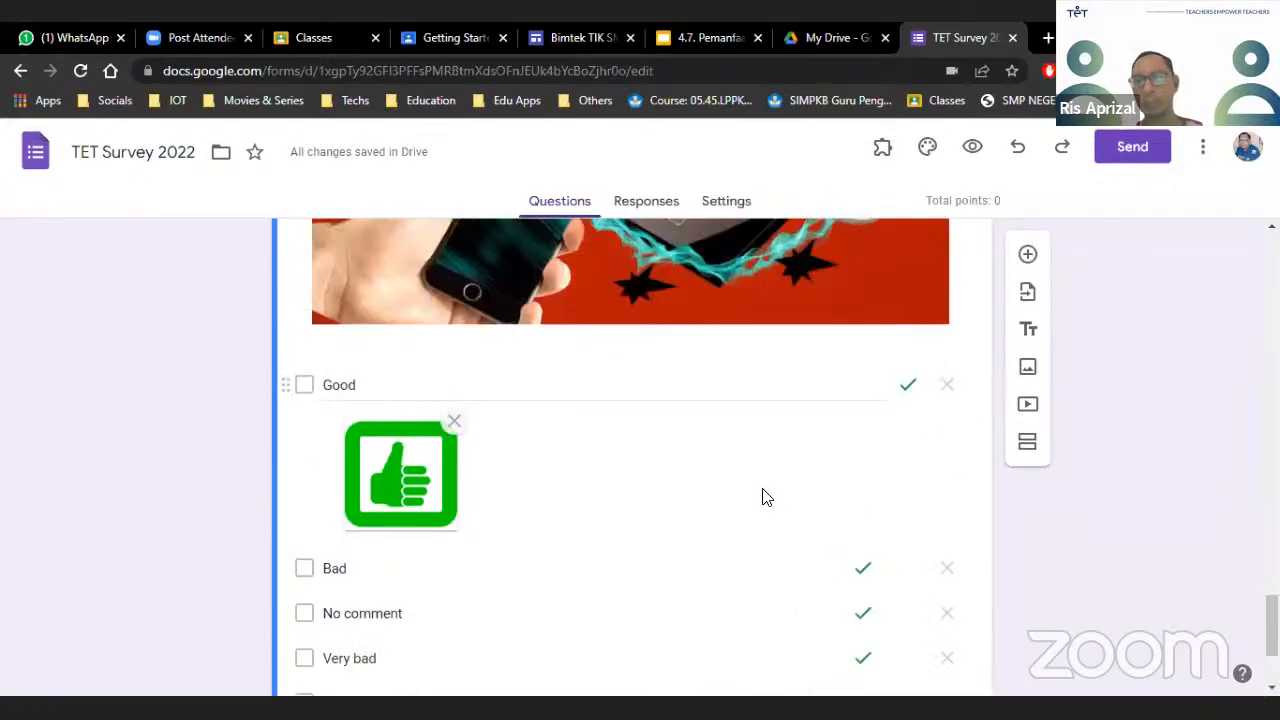
{"action": "scroll", "coordinate": [766, 496], "scroll_direction": "up", "scroll_amount": 6}
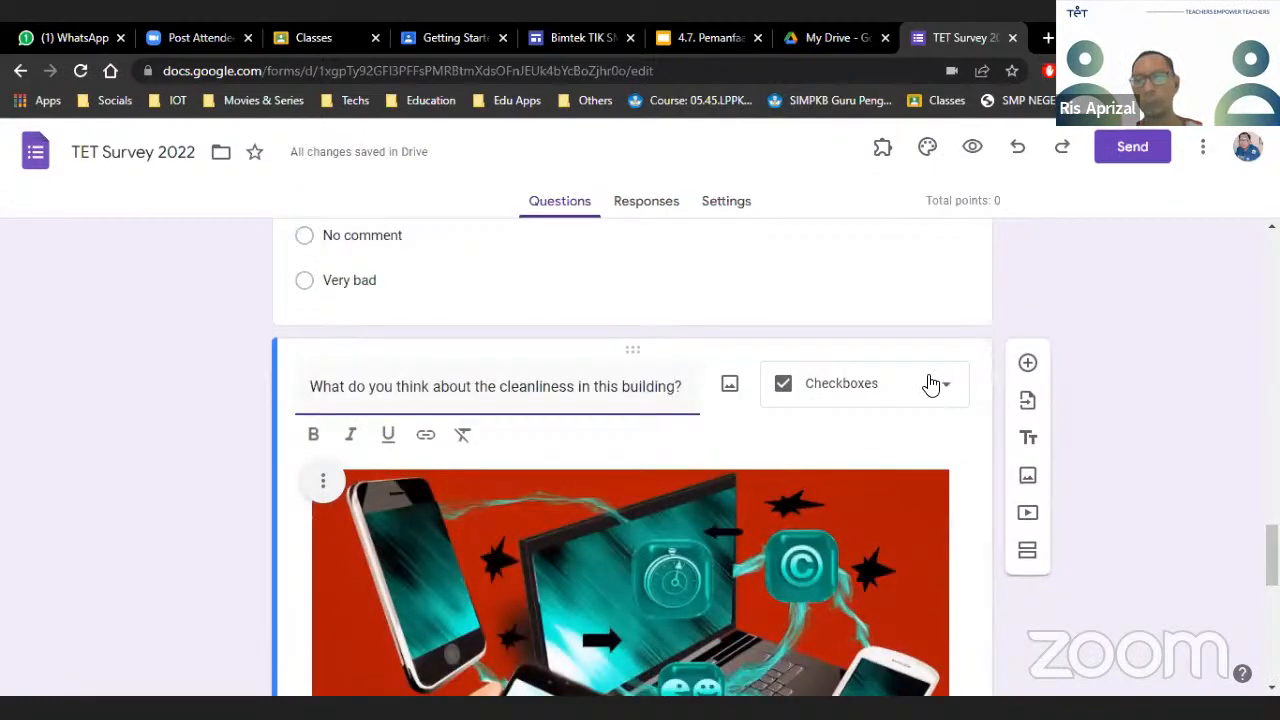
{"action": "left_click", "coordinate": [929, 381]}
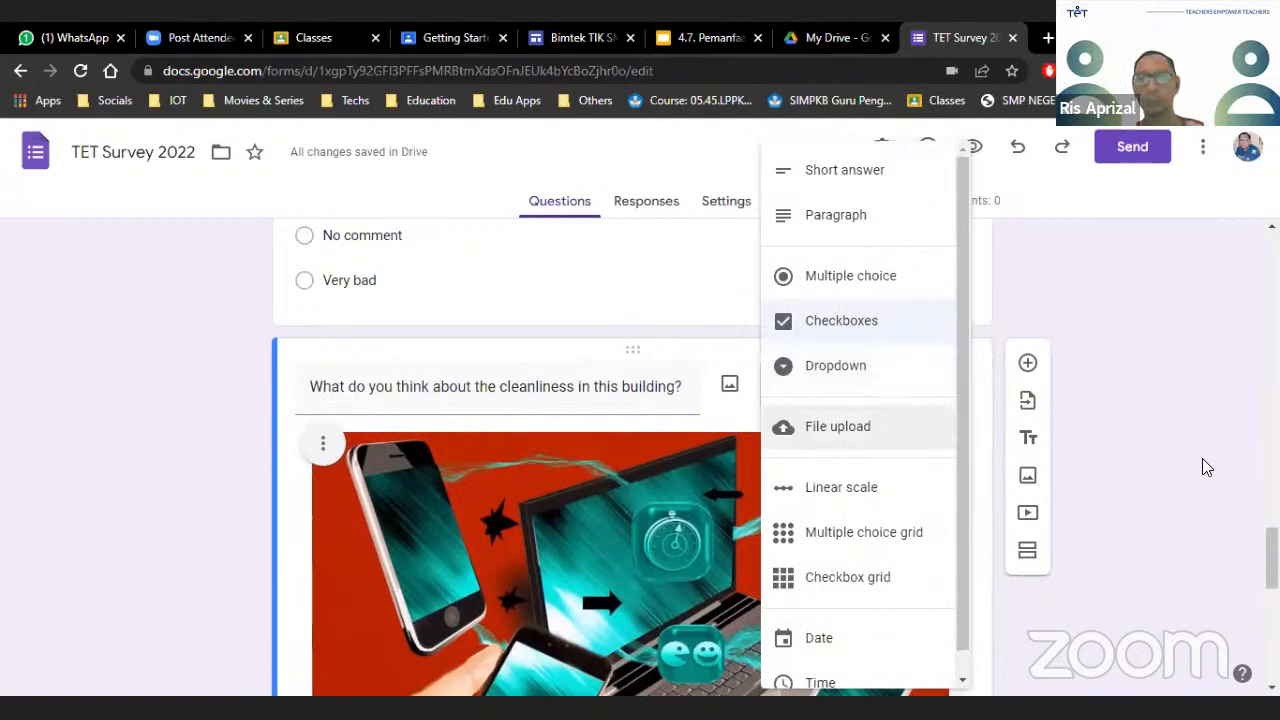
{"action": "left_click", "coordinate": [146, 552]}
Duplicate the checkbox cleanliness question and change the copy's type to Dropdown
{"action": "scroll", "coordinate": [718, 508], "scroll_direction": "down", "scroll_amount": 2}
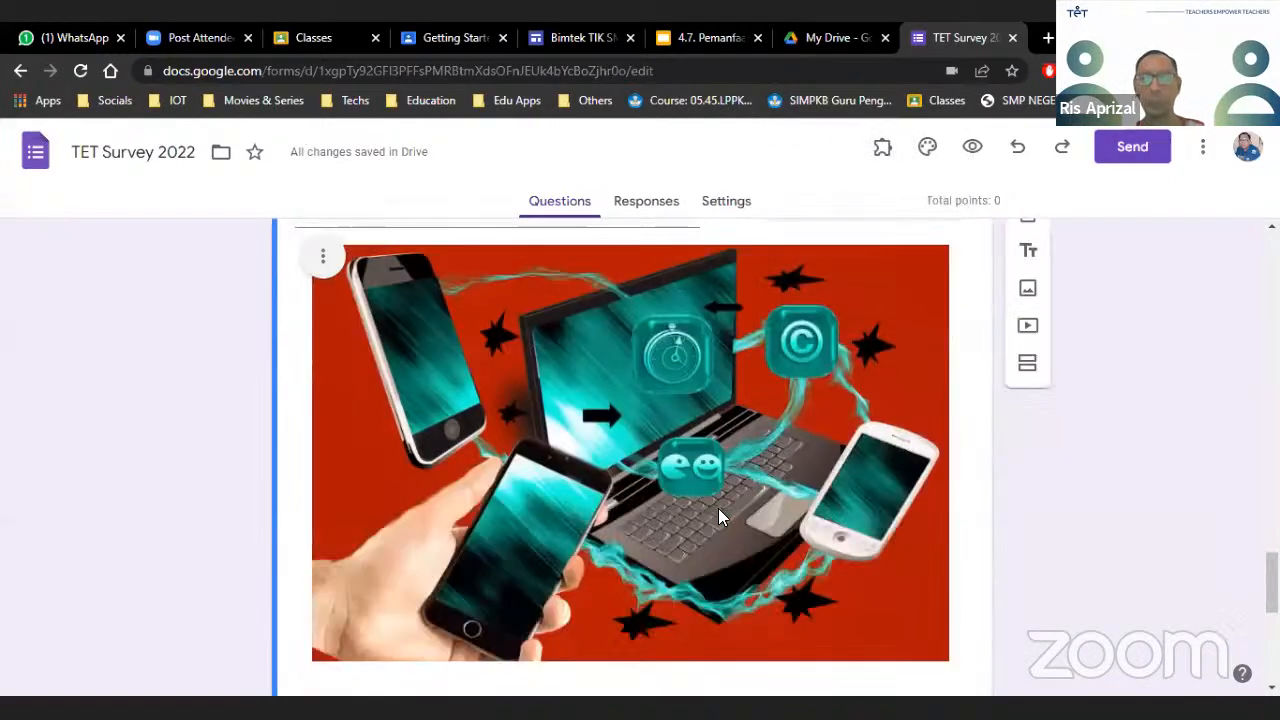
{"action": "scroll", "coordinate": [718, 508], "scroll_direction": "down", "scroll_amount": 5}
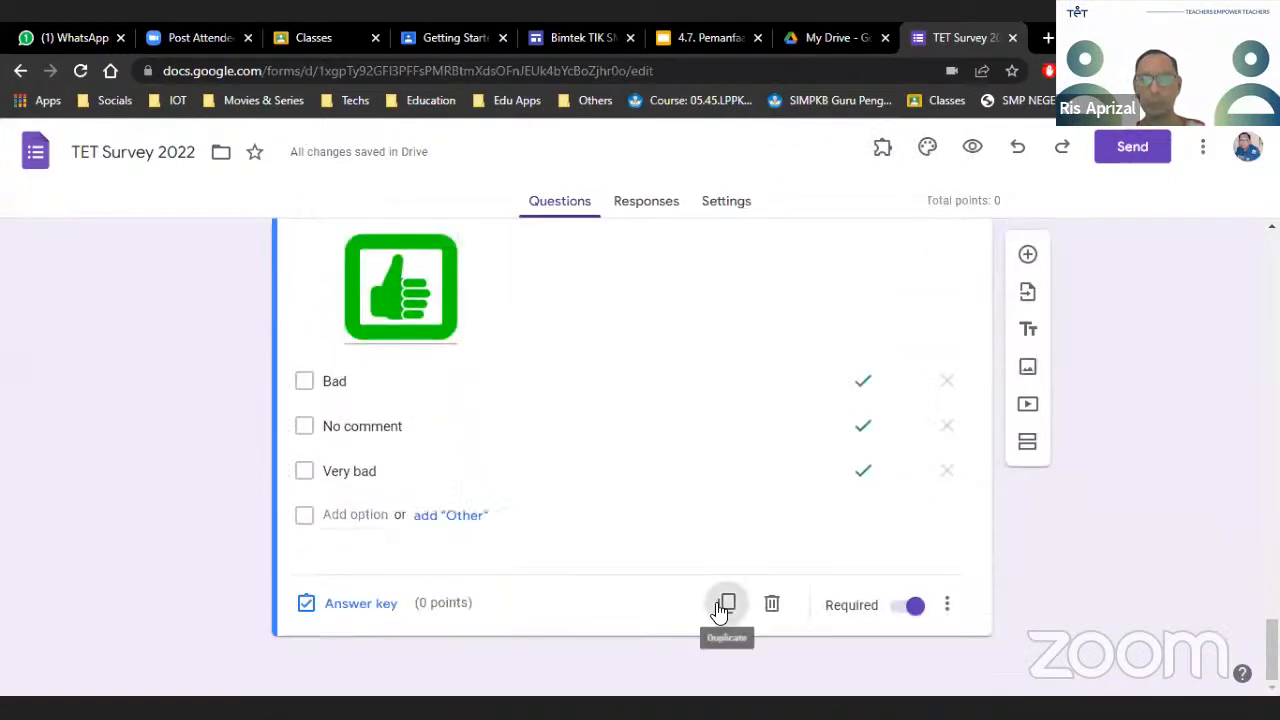
{"action": "left_click", "coordinate": [724, 606]}
{"action": "left_click", "coordinate": [868, 368]}
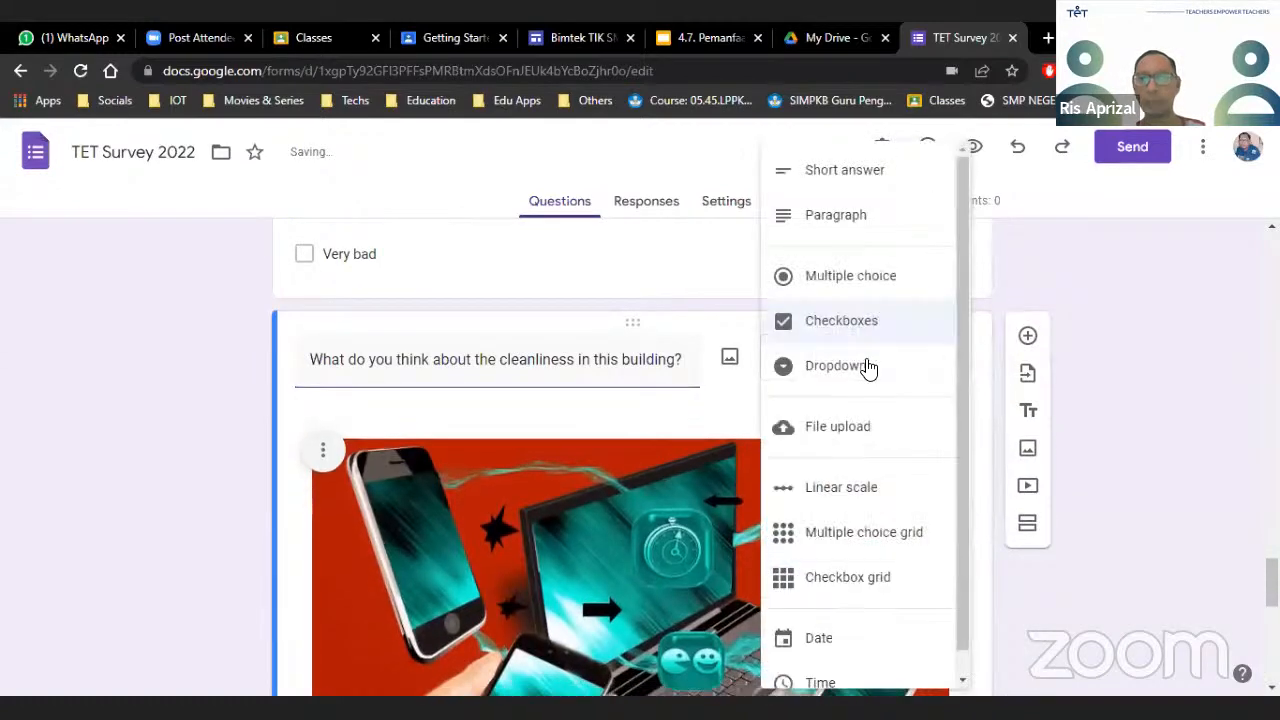
{"action": "left_click", "coordinate": [871, 376]}
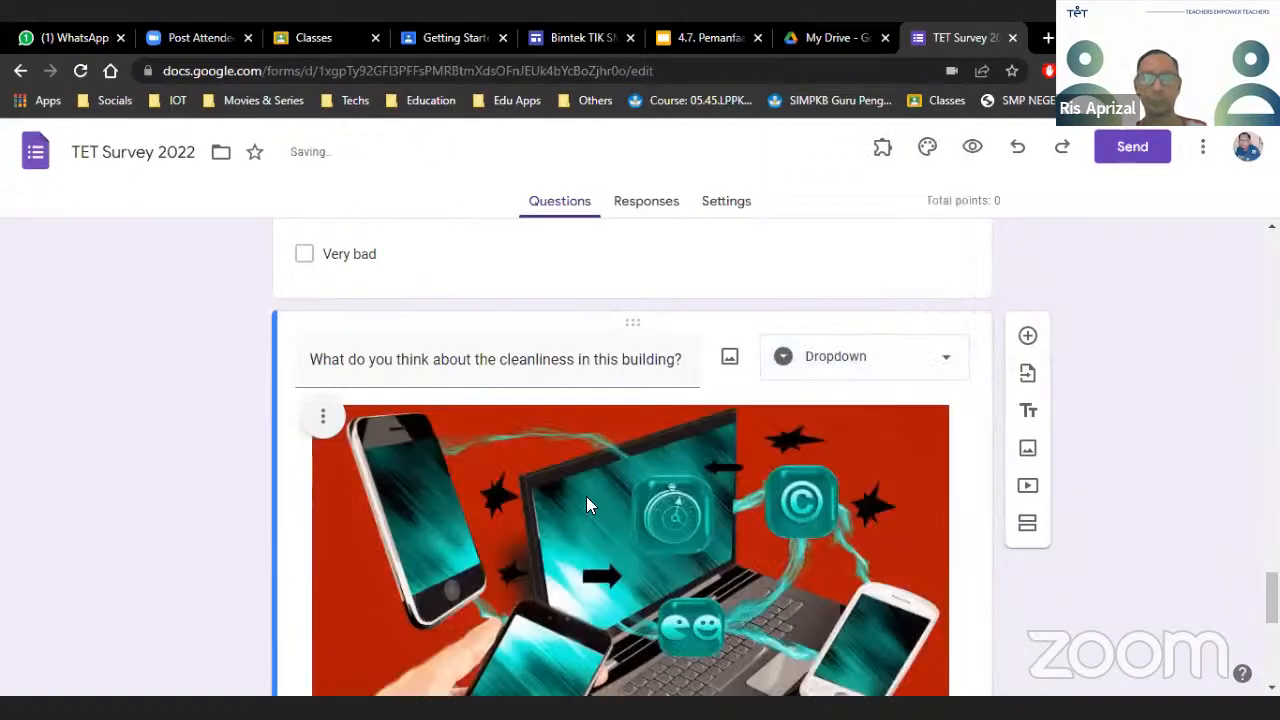
Delete the Good, Bad and No comment options from the dropdown question, keeping only Very bad
{"action": "scroll", "coordinate": [585, 496], "scroll_direction": "down", "scroll_amount": 5}
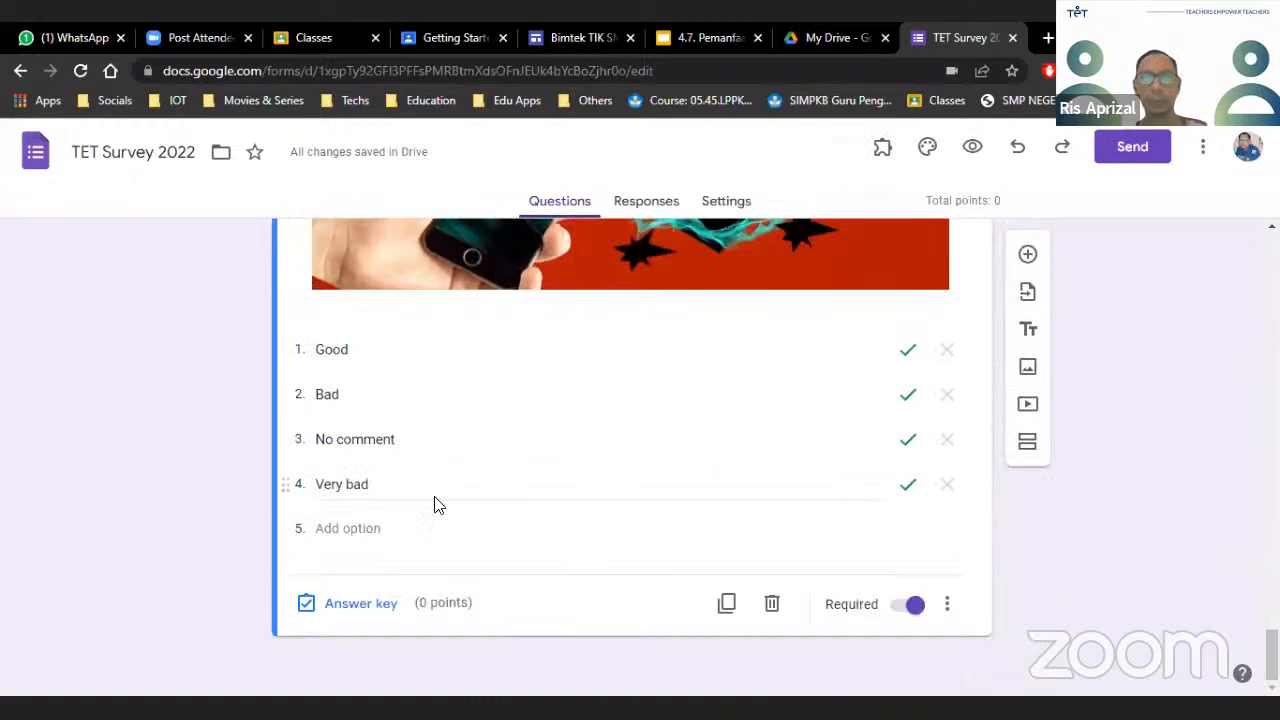
{"action": "scroll", "coordinate": [478, 450], "scroll_direction": "up", "scroll_amount": 5}
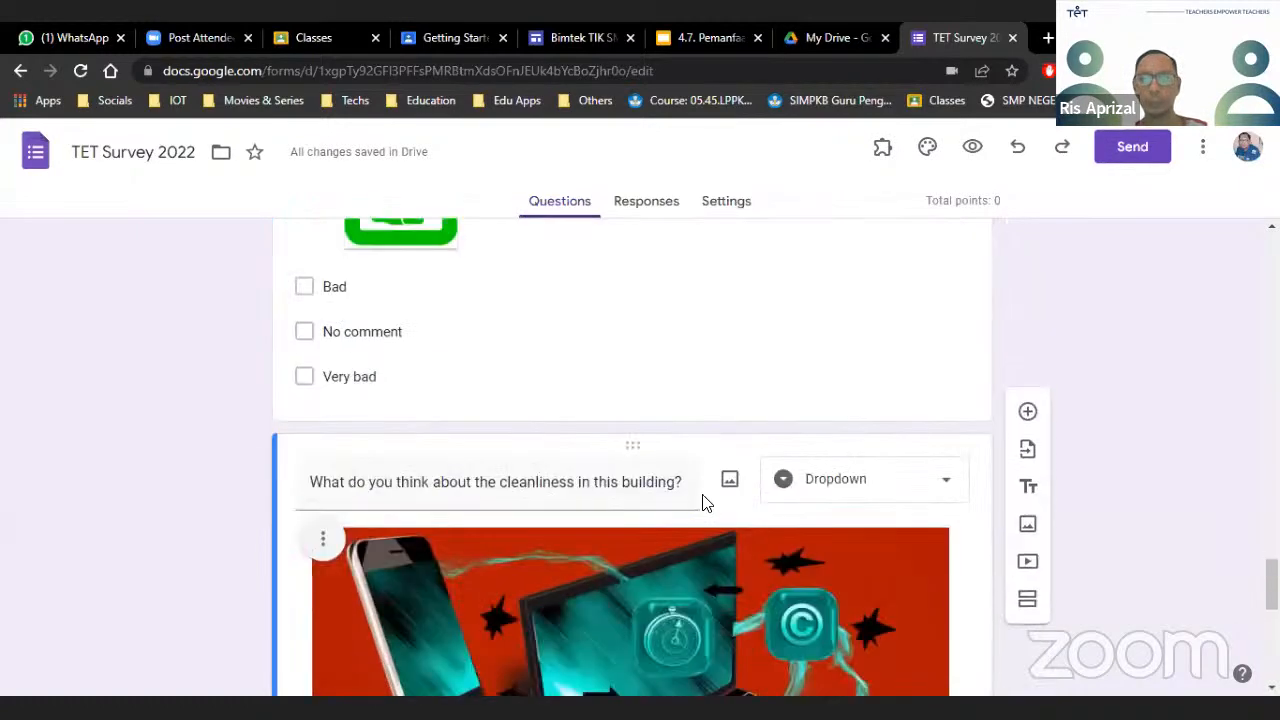
{"action": "scroll", "coordinate": [491, 600], "scroll_direction": "down", "scroll_amount": 5}
{"action": "left_click", "coordinate": [947, 350]}
{"action": "left_click", "coordinate": [949, 394]}
{"action": "left_click", "coordinate": [949, 440]}
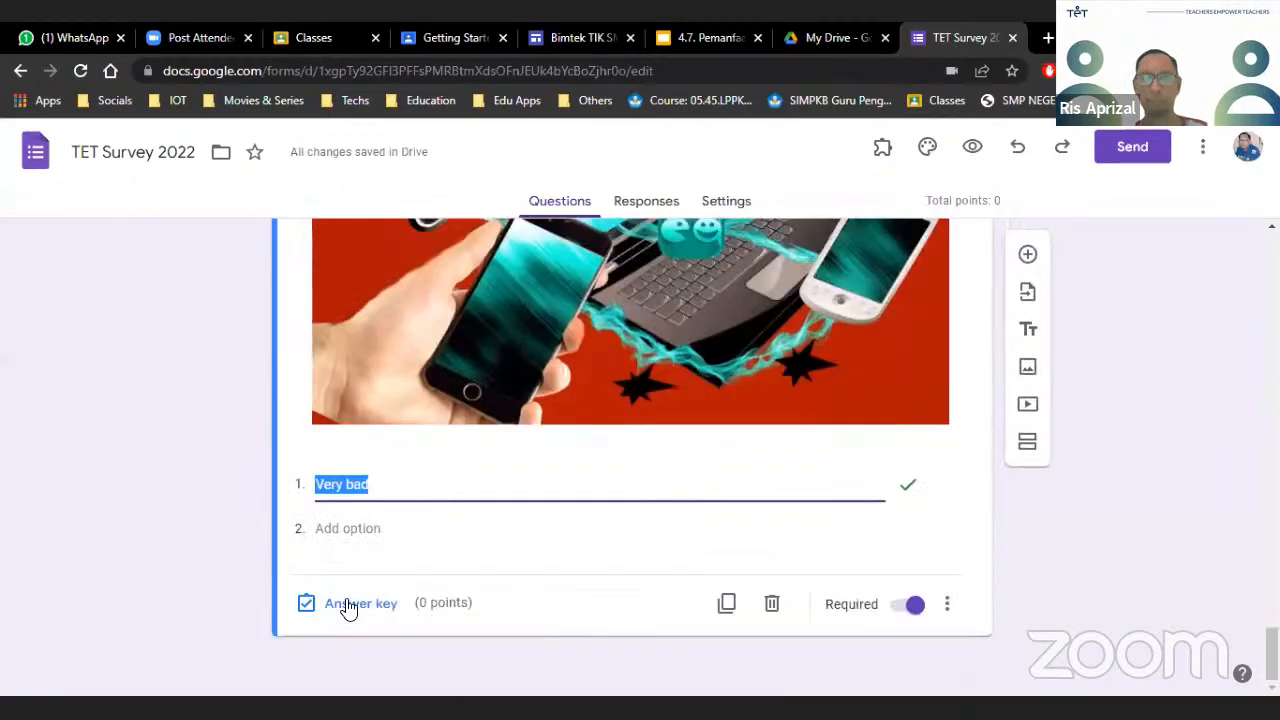
Open the dropdown question's answer key and examine its question text, points, picture and correct answer
{"action": "left_click", "coordinate": [350, 604]}
{"action": "left_click", "coordinate": [878, 510]}
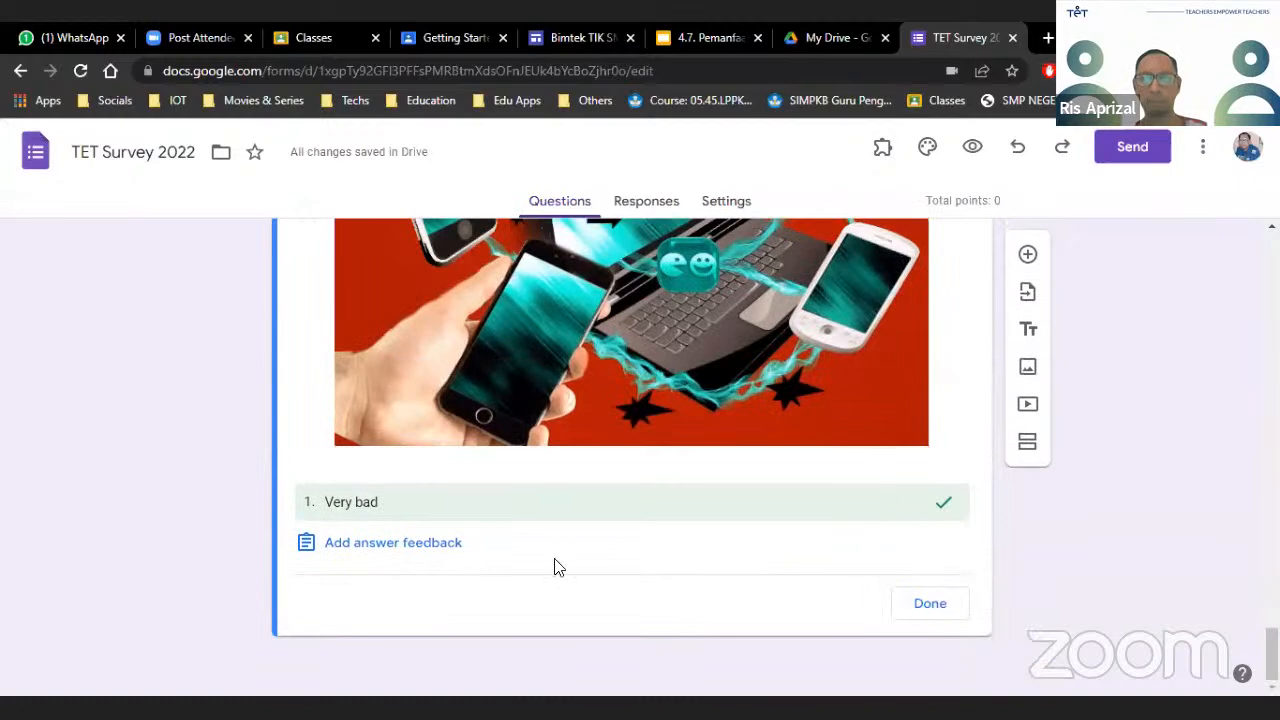
{"action": "scroll", "coordinate": [411, 551], "scroll_direction": "up", "scroll_amount": 5}
{"action": "left_click", "coordinate": [768, 553]}
{"action": "scroll", "coordinate": [750, 530], "scroll_direction": "down", "scroll_amount": 4}
{"action": "scroll", "coordinate": [736, 518], "scroll_direction": "up", "scroll_amount": 2}
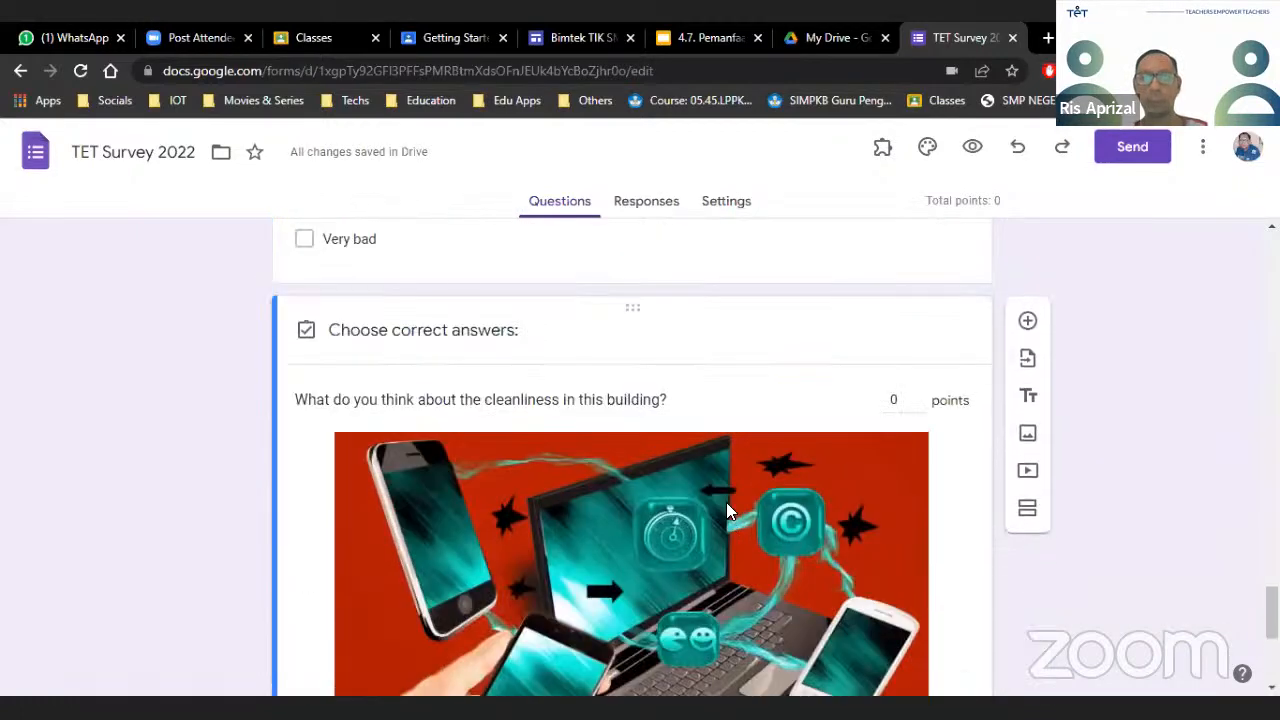
{"action": "scroll", "coordinate": [670, 400], "scroll_direction": "down", "scroll_amount": 2}
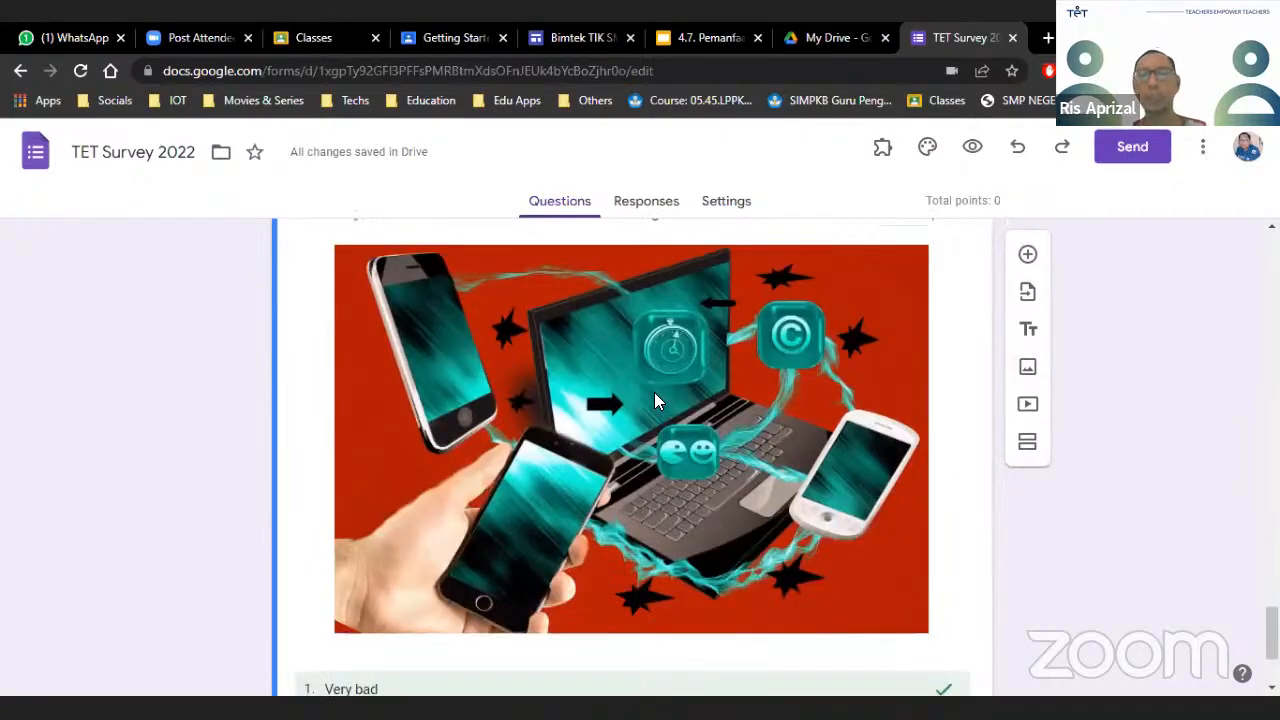
{"action": "scroll", "coordinate": [655, 400], "scroll_direction": "up", "scroll_amount": 3}
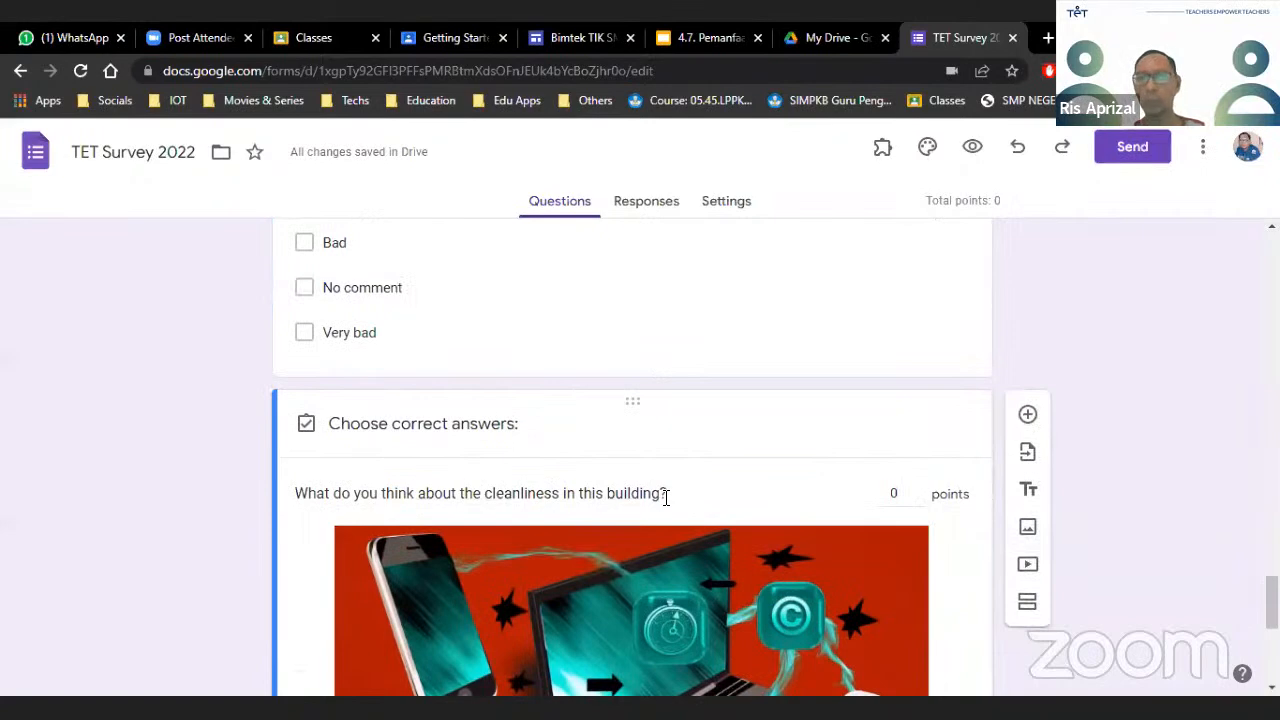
{"action": "scroll", "coordinate": [666, 497], "scroll_direction": "down", "scroll_amount": 5}
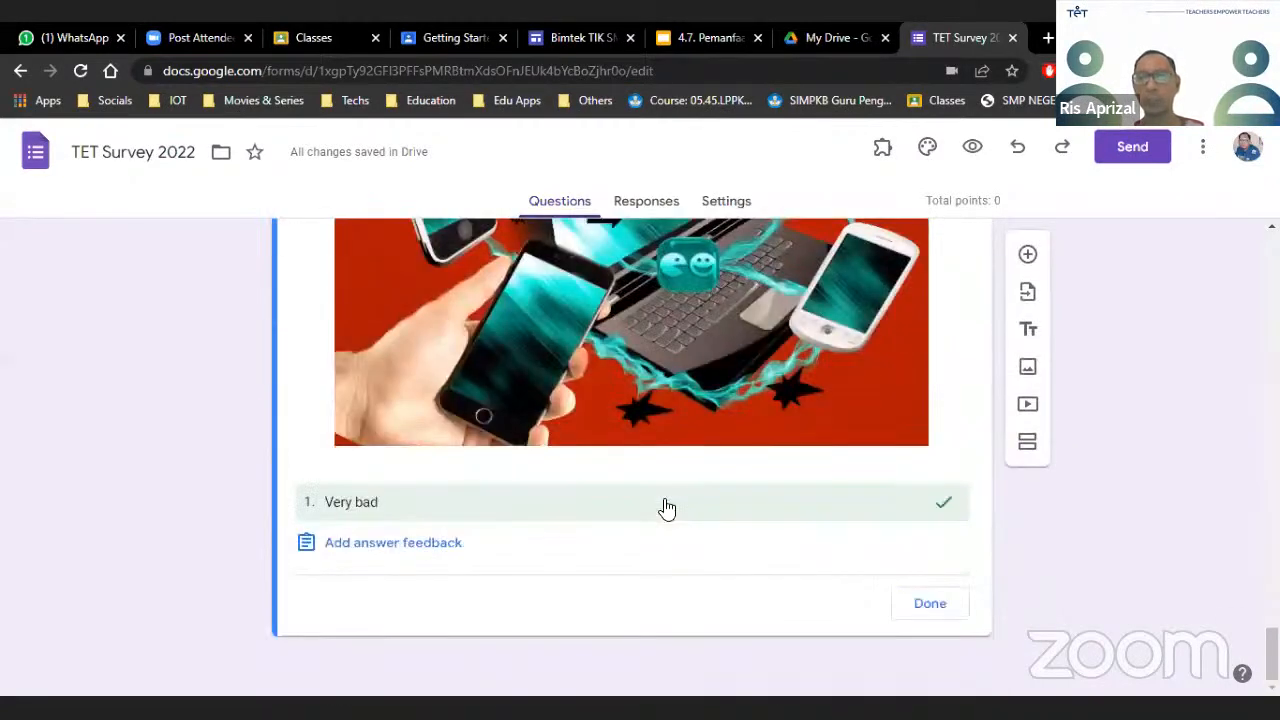
{"action": "scroll", "coordinate": [667, 505], "scroll_direction": "up", "scroll_amount": 4}
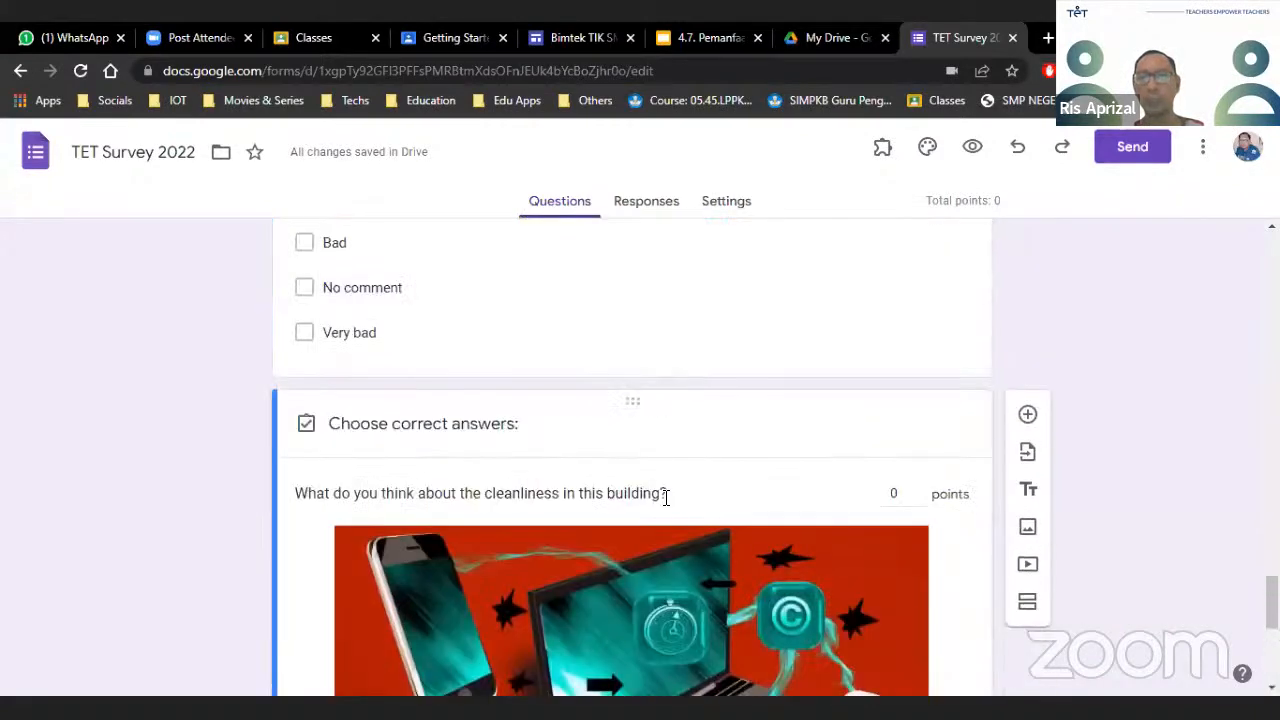
{"action": "scroll", "coordinate": [666, 497], "scroll_direction": "down", "scroll_amount": 5}
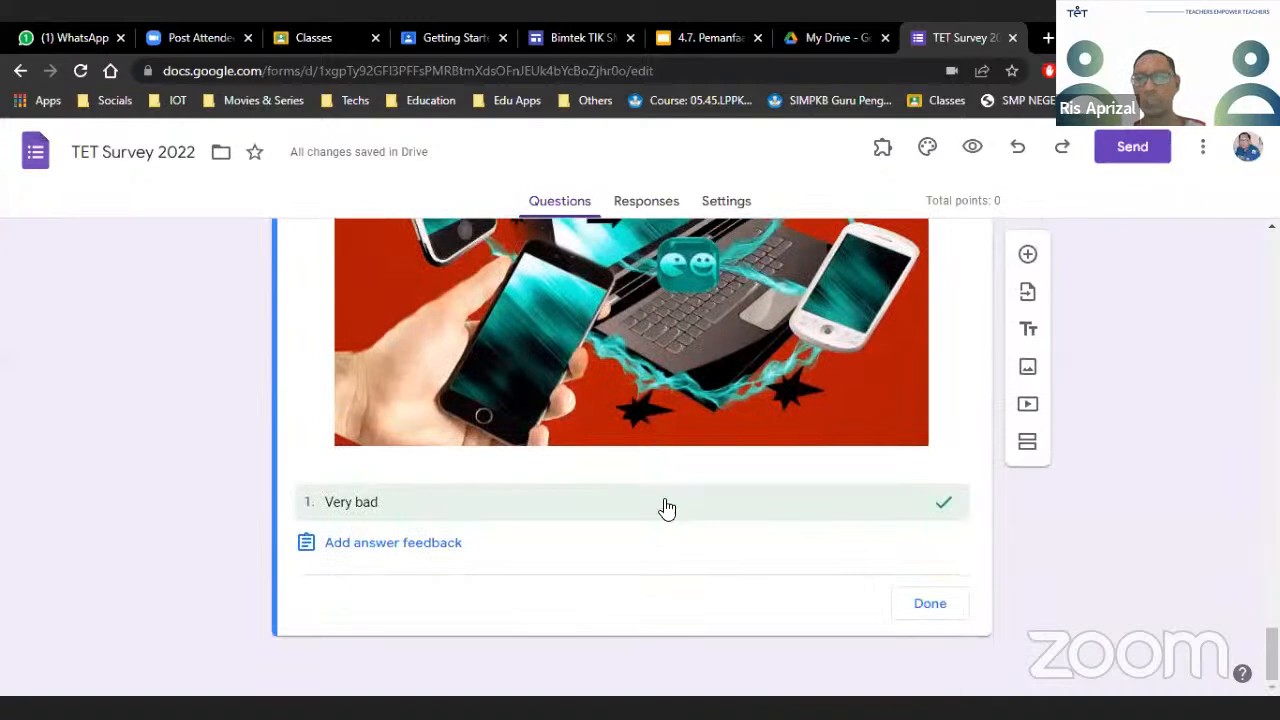
{"action": "scroll", "coordinate": [665, 503], "scroll_direction": "up", "scroll_amount": 5}
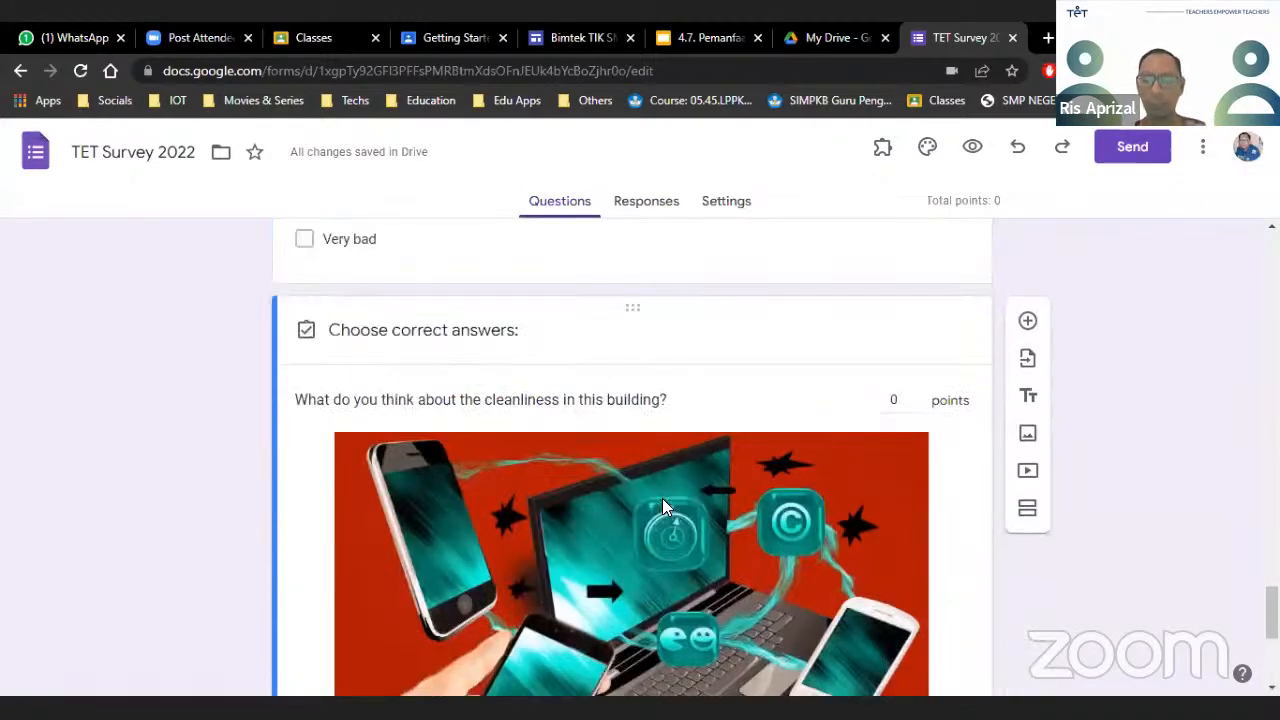
{"action": "scroll", "coordinate": [662, 505], "scroll_direction": "down", "scroll_amount": 5}
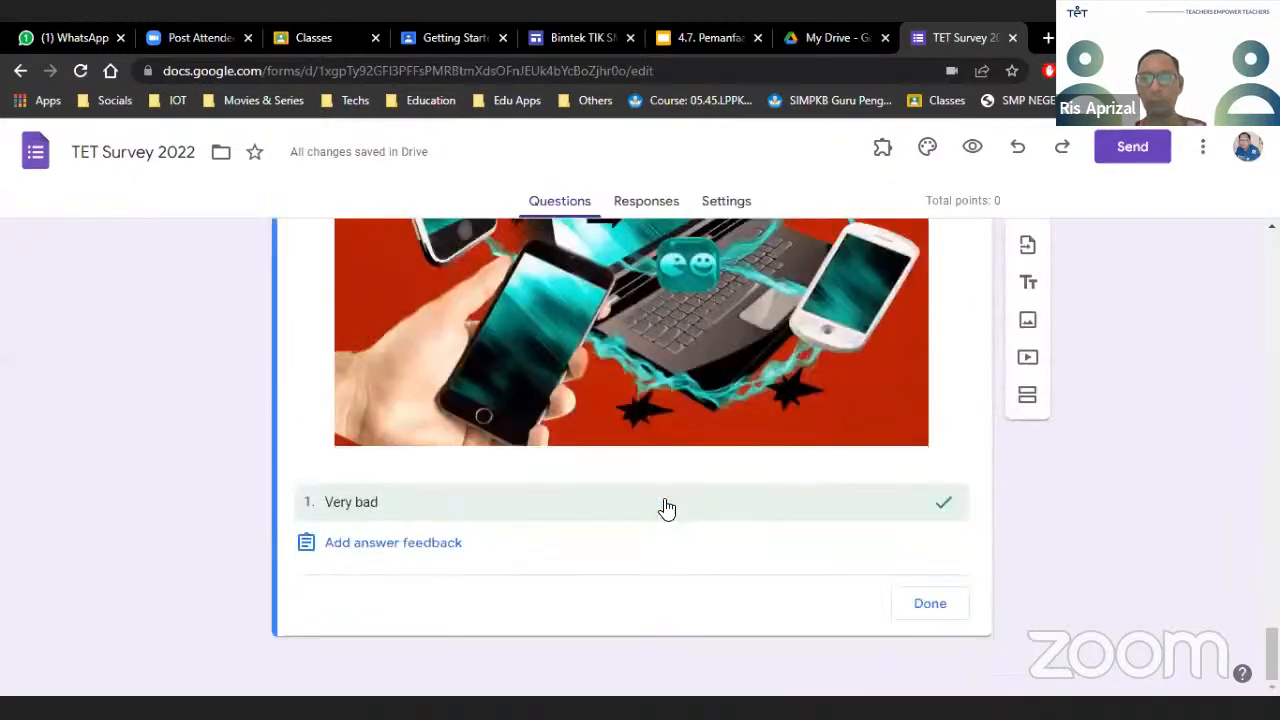
{"action": "scroll", "coordinate": [662, 498], "scroll_direction": "up", "scroll_amount": 5}
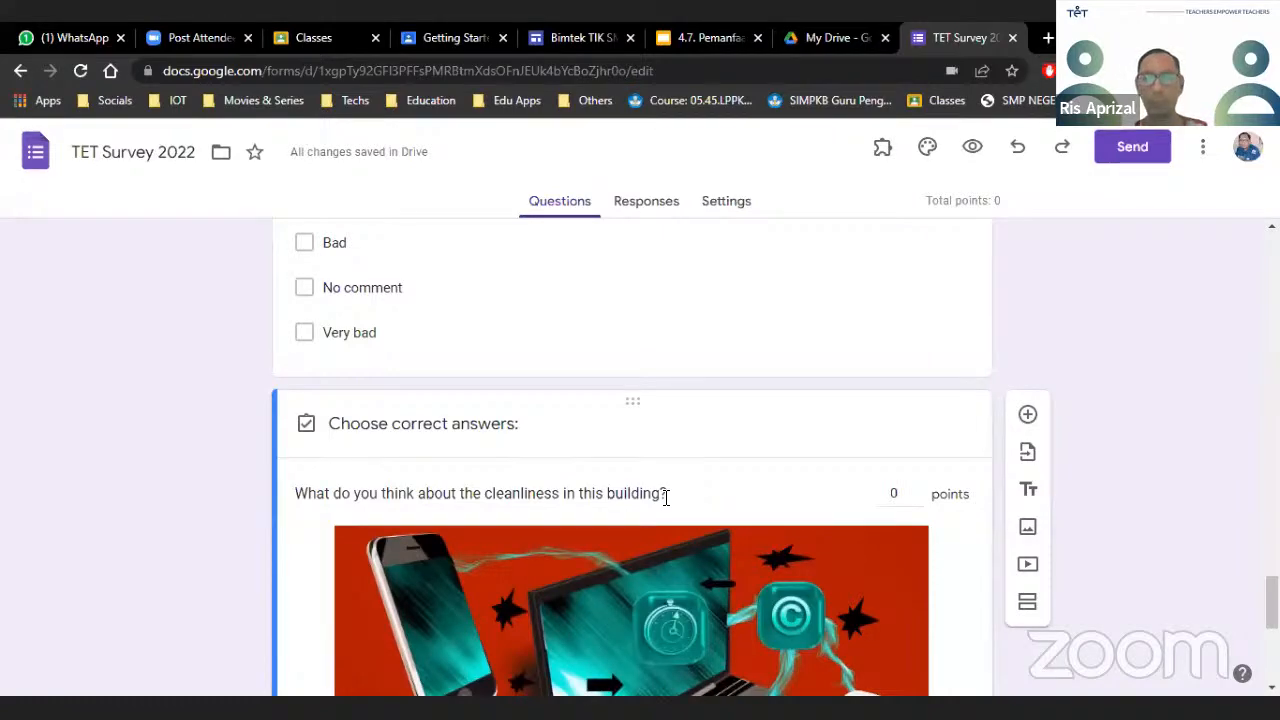
{"action": "scroll", "coordinate": [666, 496], "scroll_direction": "down", "scroll_amount": 5}
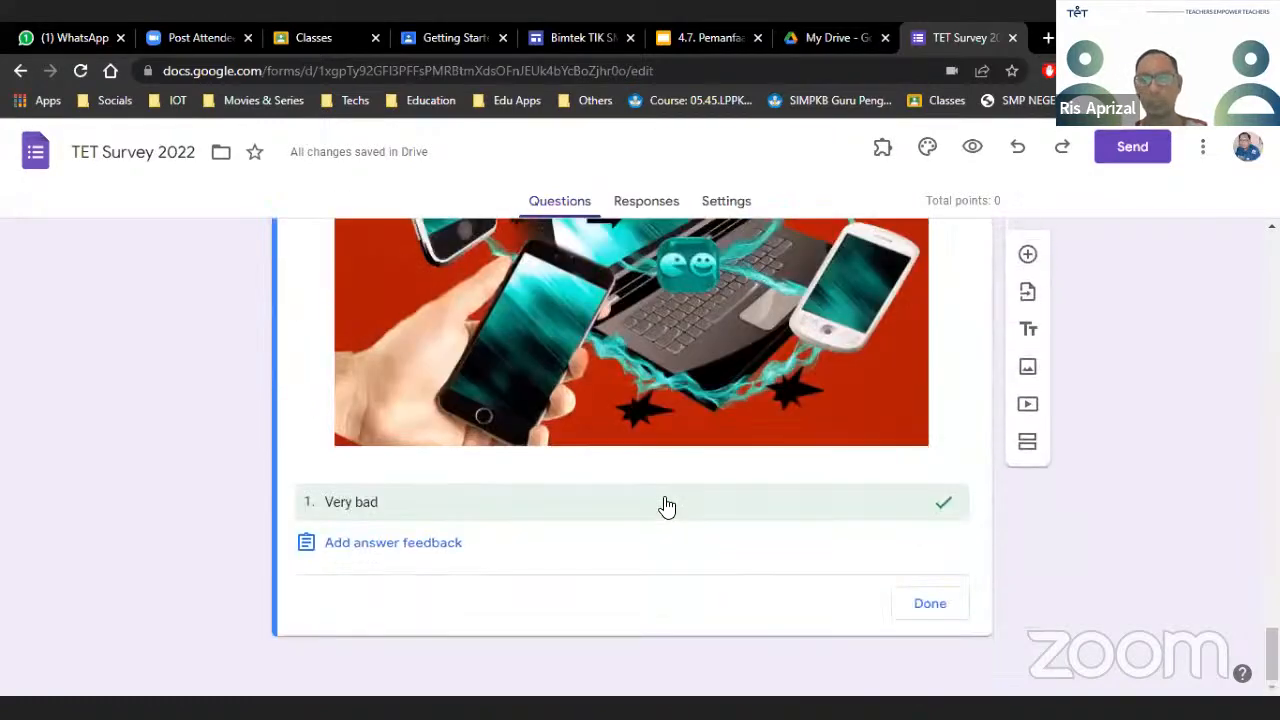
{"action": "scroll", "coordinate": [667, 503], "scroll_direction": "up", "scroll_amount": 5}
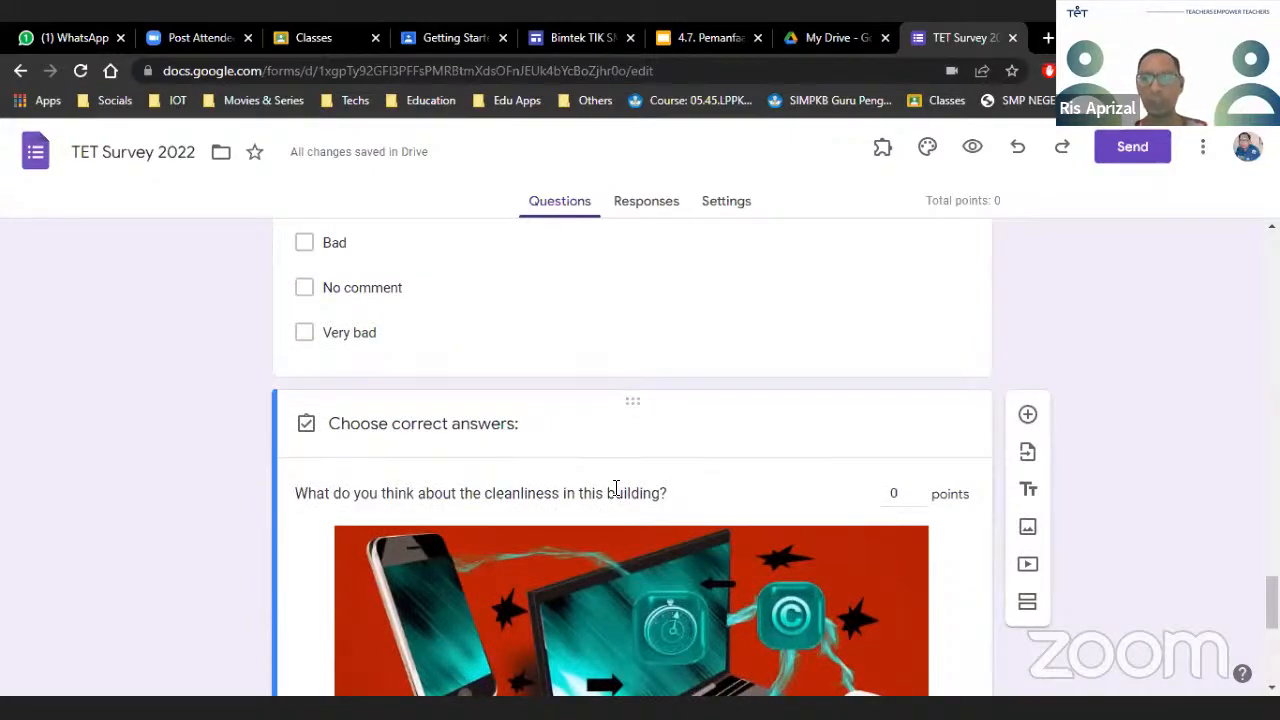
Review the dropdown question's picture and correct answer in the answer key, and close the answer key
{"action": "scroll", "coordinate": [616, 490], "scroll_direction": "down", "scroll_amount": 5}
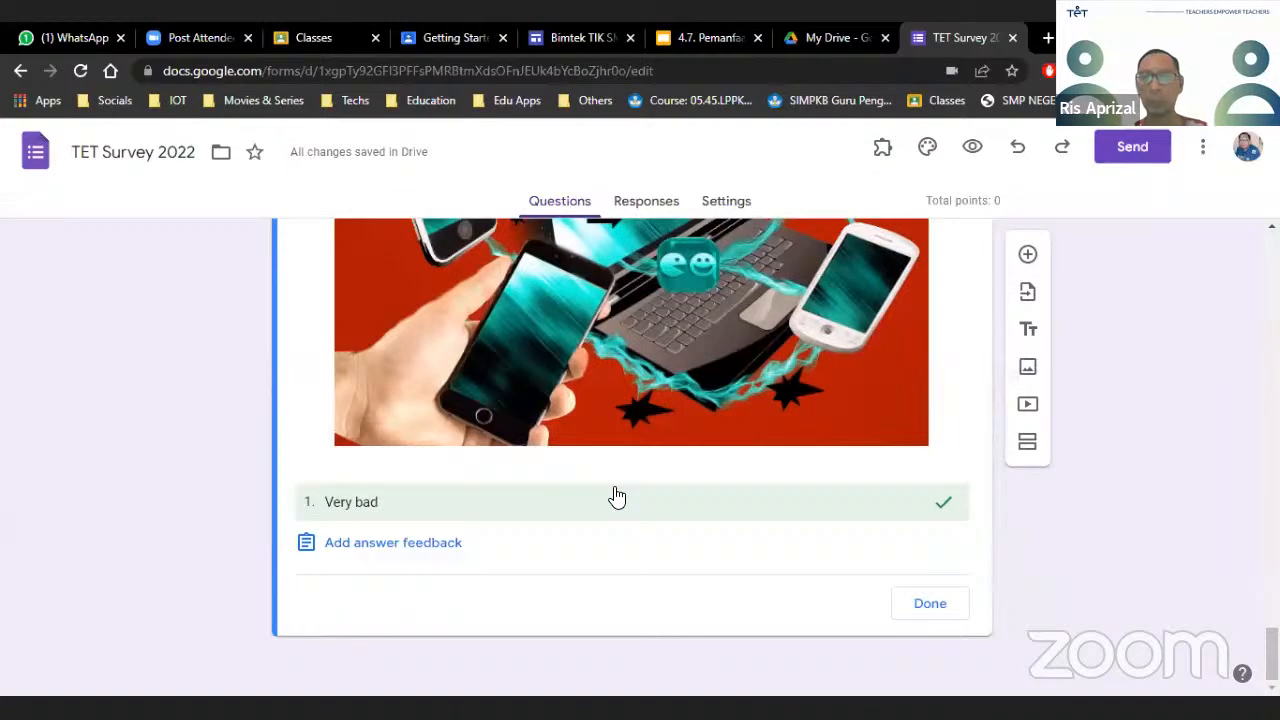
{"action": "scroll", "coordinate": [614, 486], "scroll_direction": "up", "scroll_amount": 5}
{"action": "scroll", "coordinate": [614, 486], "scroll_direction": "down", "scroll_amount": 2}
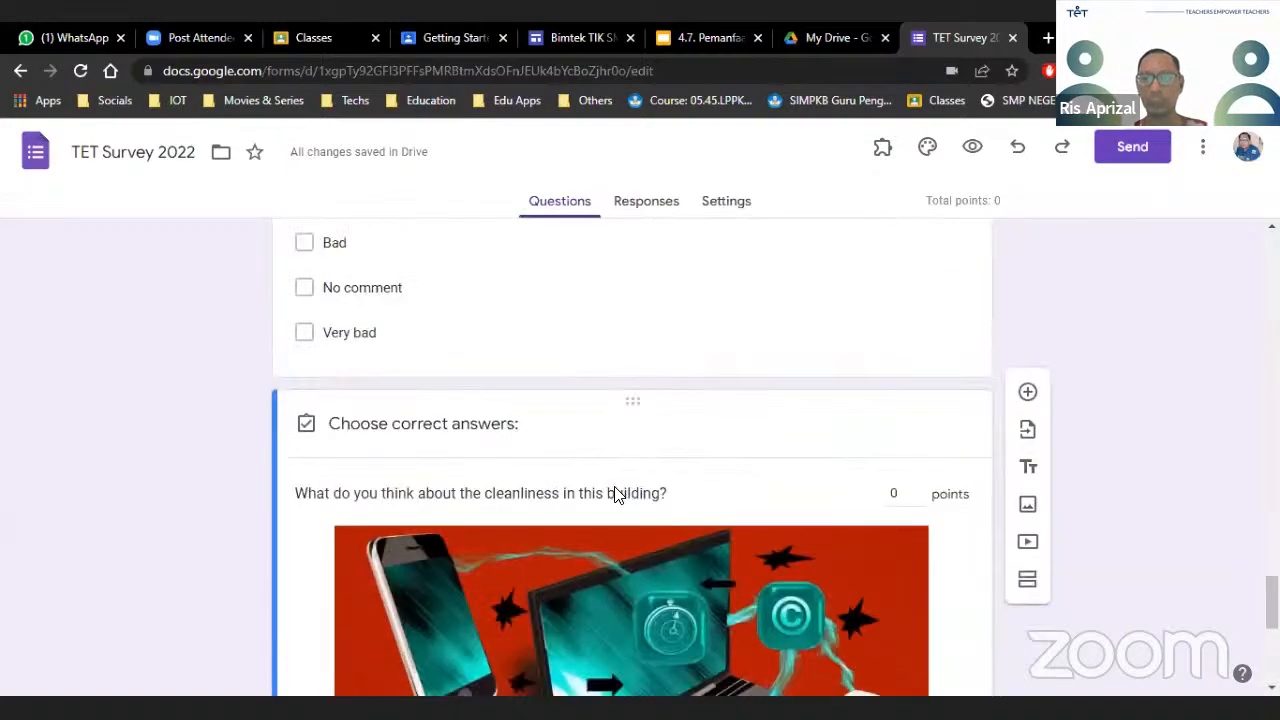
{"action": "scroll", "coordinate": [776, 456], "scroll_direction": "down", "scroll_amount": 4}
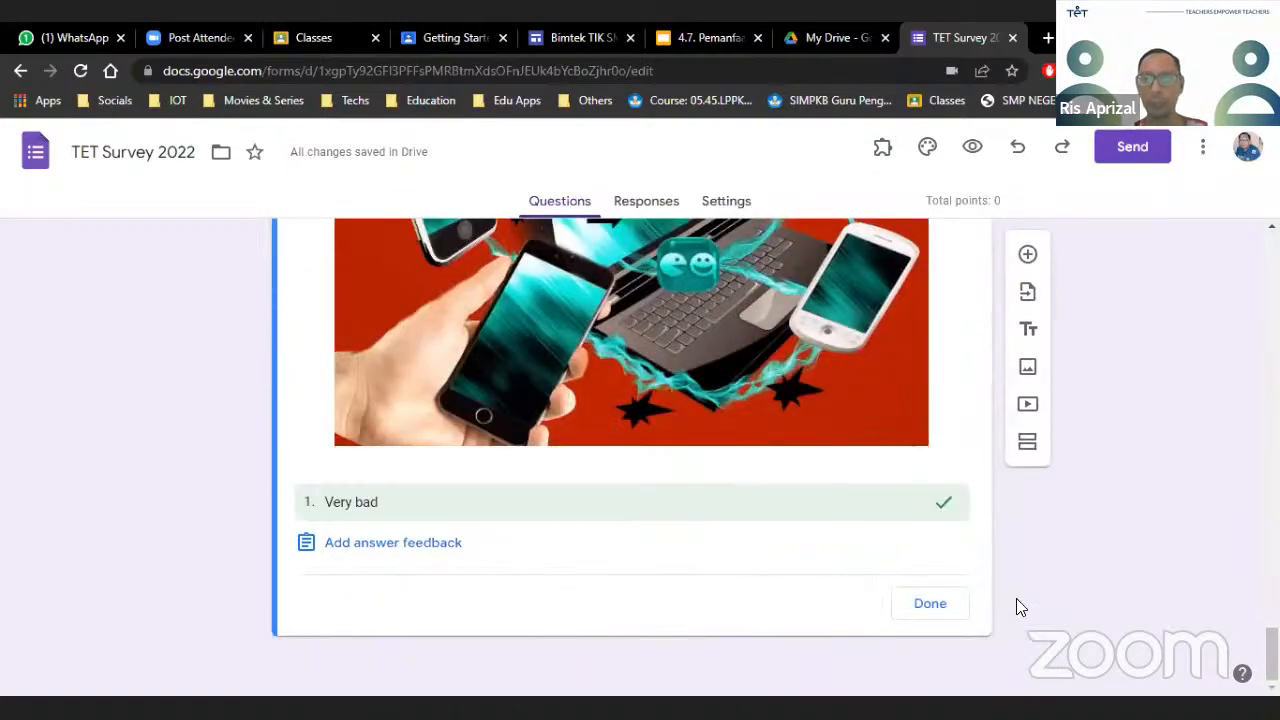
{"action": "left_click", "coordinate": [930, 604]}
View the question types available for the dropdown cleanliness question without changing its type
{"action": "left_click", "coordinate": [835, 362]}
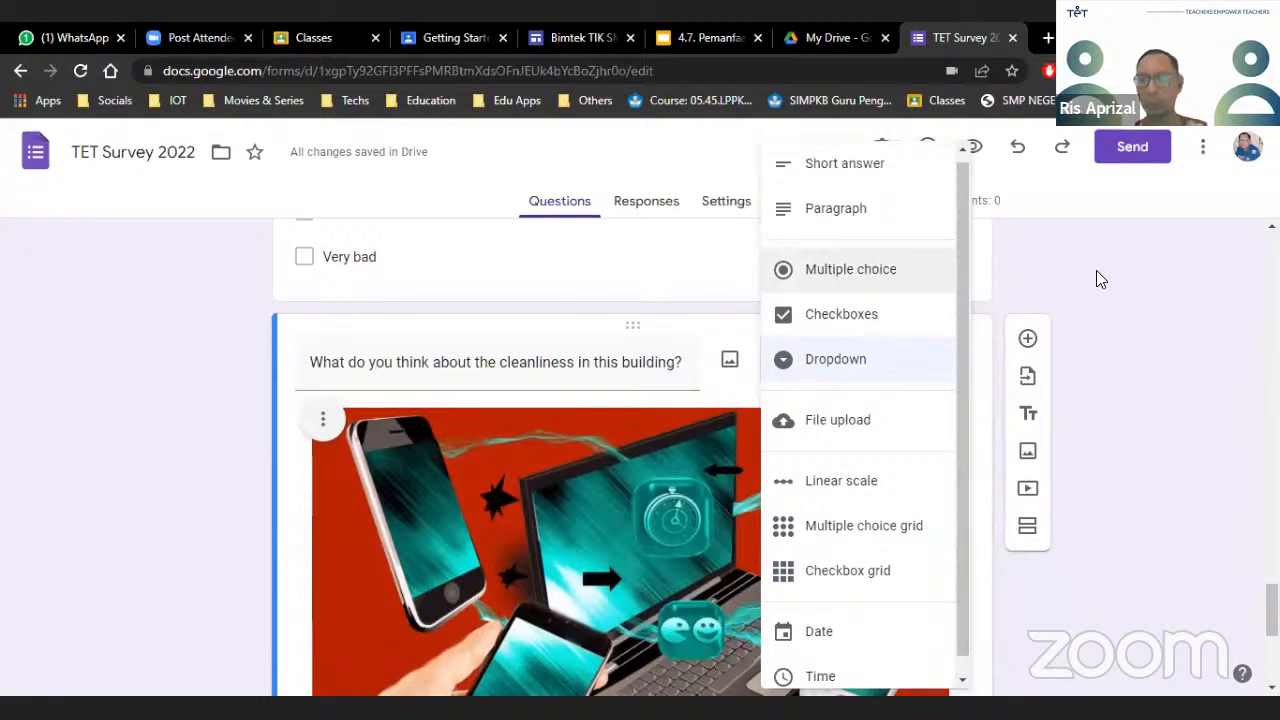
{"action": "scroll", "coordinate": [930, 489], "scroll_direction": "down", "scroll_amount": 1}
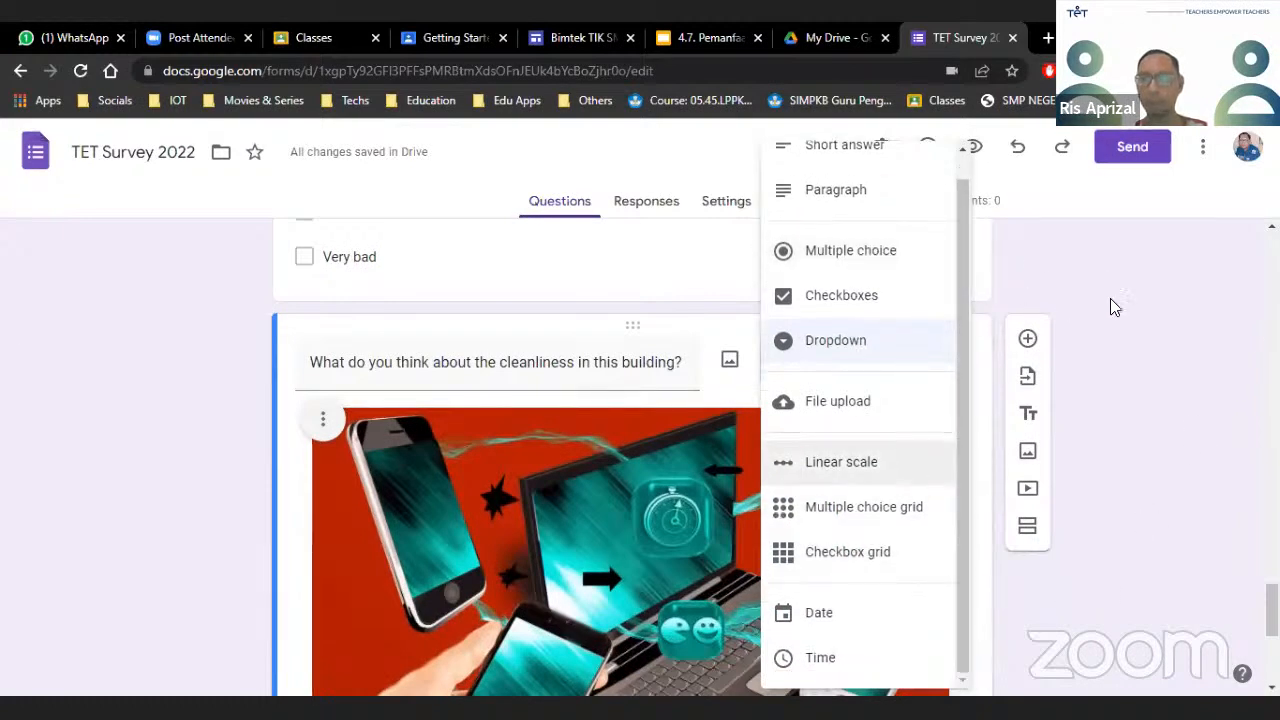
{"action": "left_click", "coordinate": [1134, 330]}
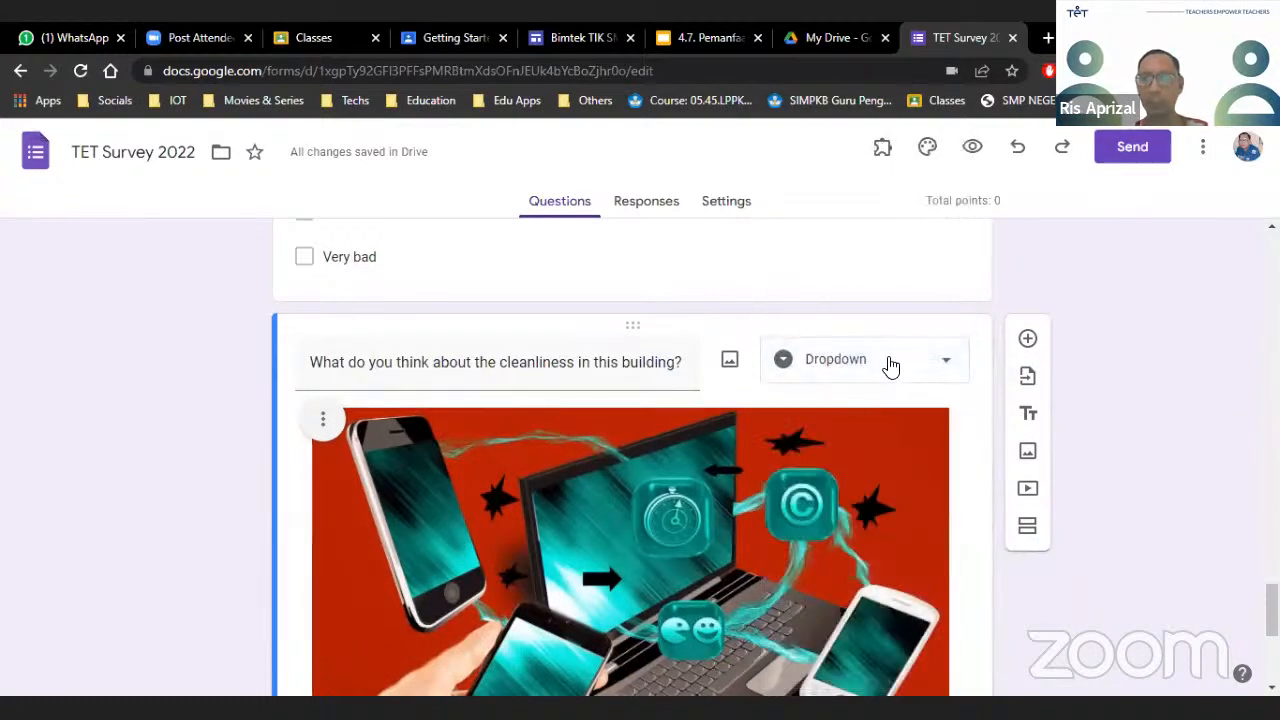
{"action": "left_click", "coordinate": [890, 368]}
{"action": "left_click", "coordinate": [1130, 392]}
Delete the dropdown cleanliness question
{"action": "scroll", "coordinate": [644, 330], "scroll_direction": "down", "scroll_amount": 5}
{"action": "scroll", "coordinate": [634, 338], "scroll_direction": "up", "scroll_amount": 2}
{"action": "scroll", "coordinate": [640, 360], "scroll_direction": "up", "scroll_amount": 2}
{"action": "scroll", "coordinate": [843, 417], "scroll_direction": "down", "scroll_amount": 4}
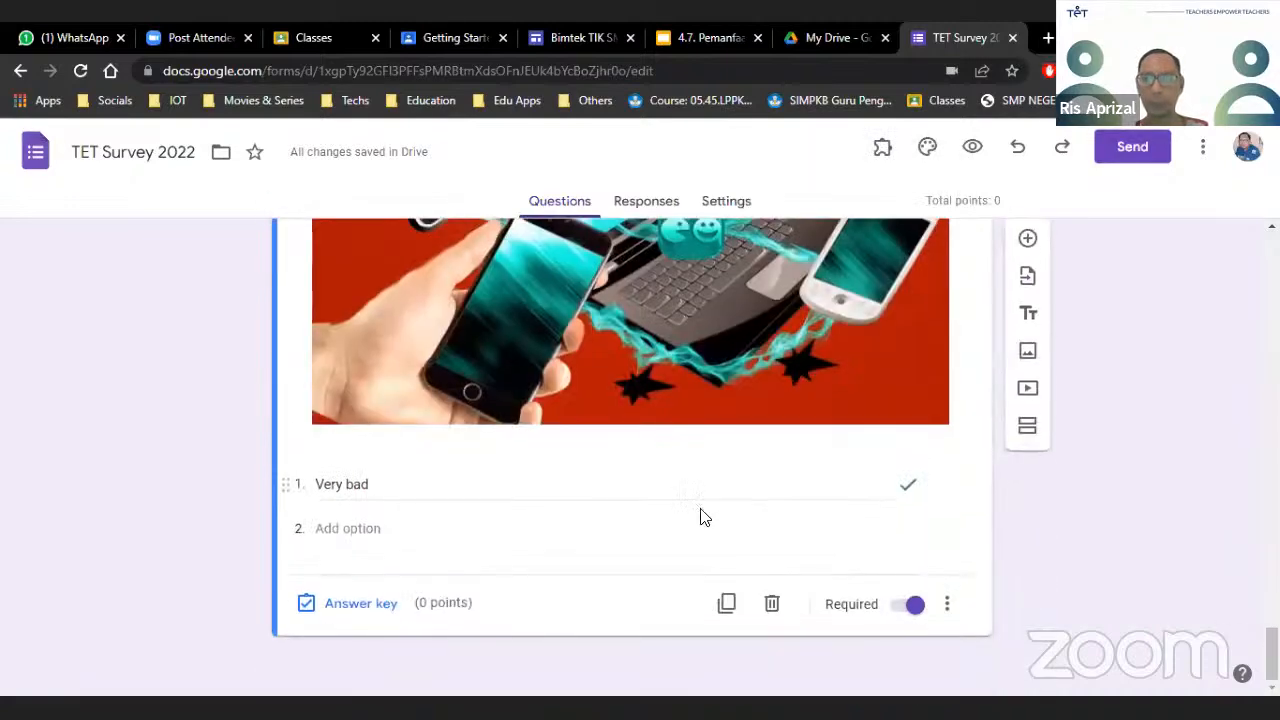
{"action": "left_click", "coordinate": [770, 606]}
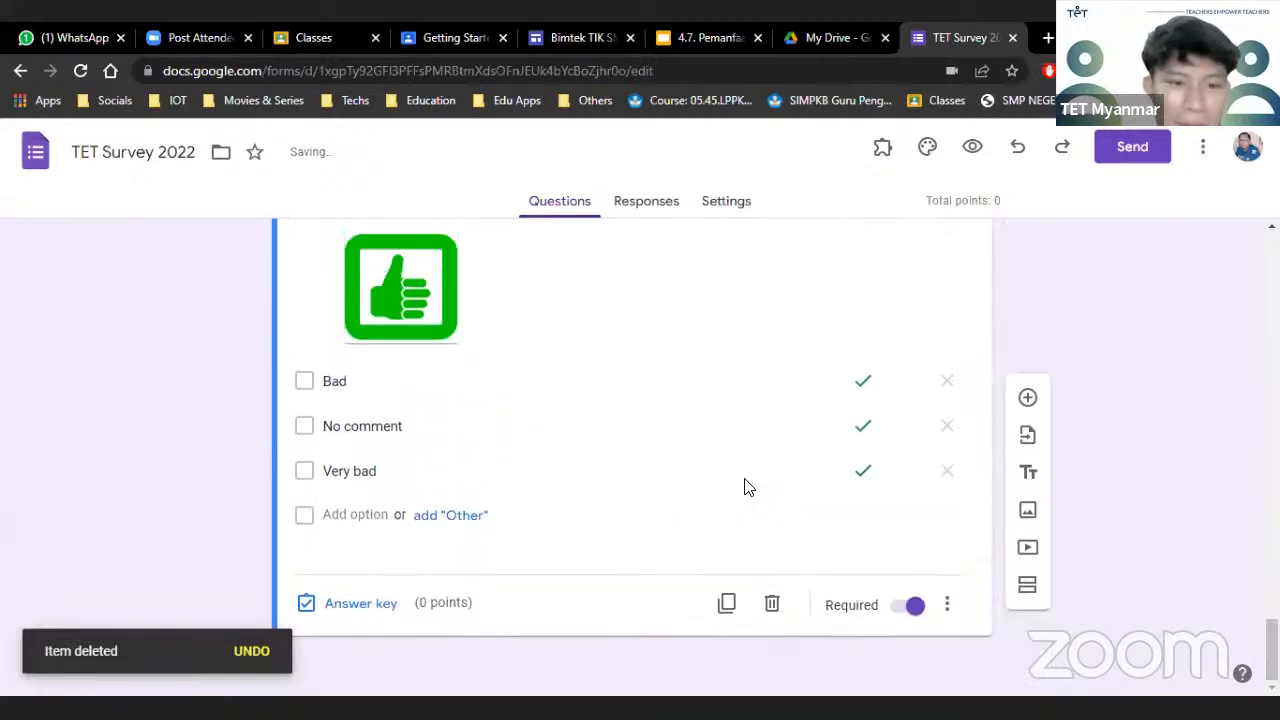
Review the remaining multiple choice and checkbox cleanliness questions with their pictures and answer options
{"action": "scroll", "coordinate": [745, 482], "scroll_direction": "up", "scroll_amount": 7}
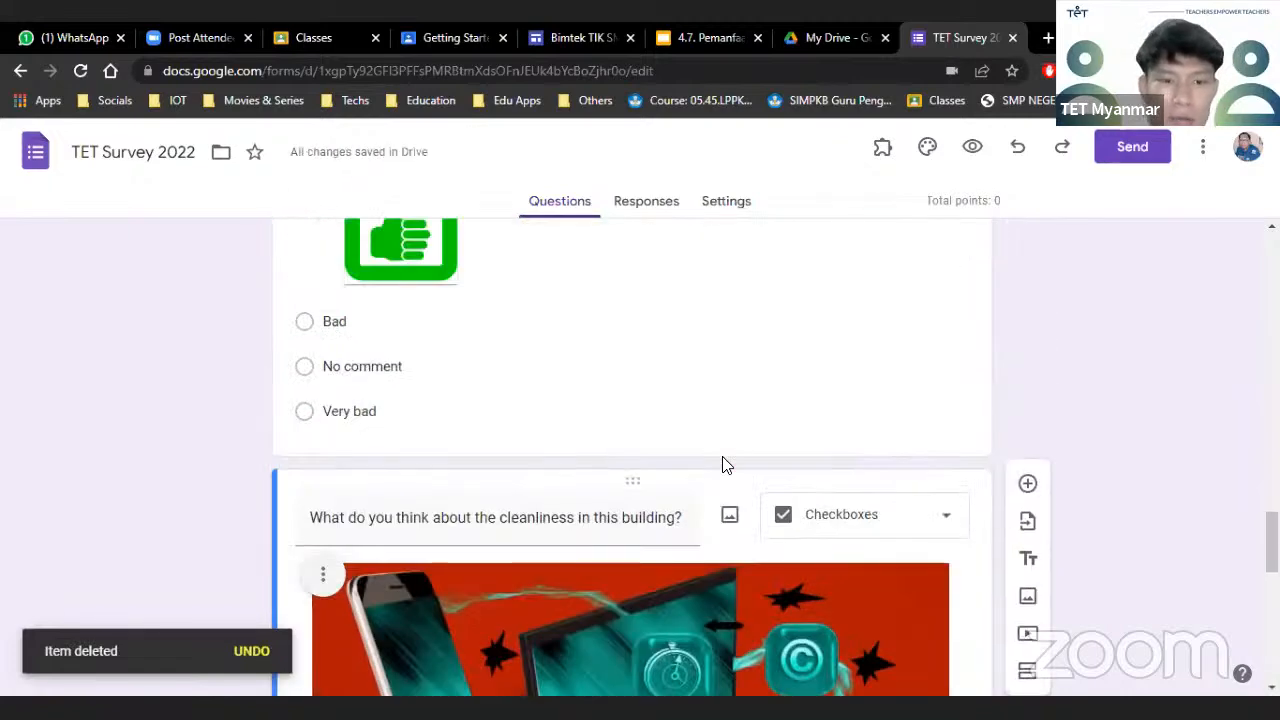
{"action": "scroll", "coordinate": [694, 404], "scroll_direction": "down", "scroll_amount": 4}
{"action": "scroll", "coordinate": [694, 400], "scroll_direction": "up", "scroll_amount": 2}
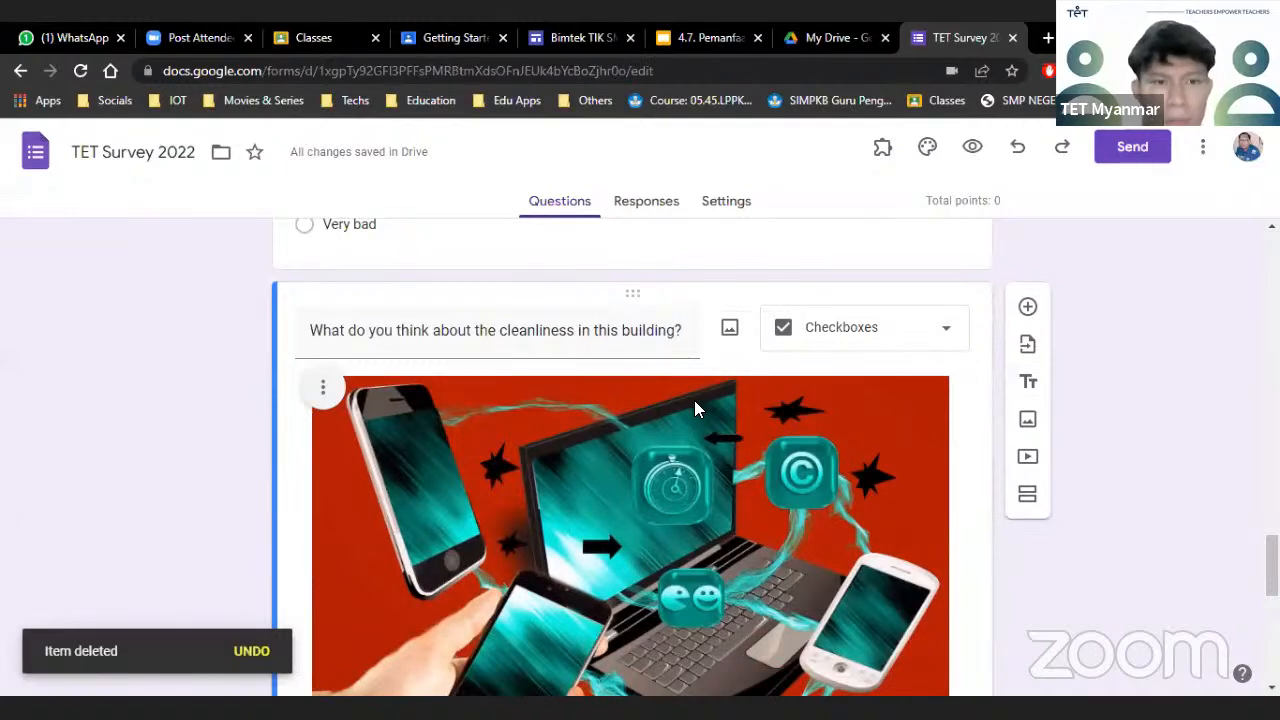
{"action": "scroll", "coordinate": [694, 400], "scroll_direction": "up", "scroll_amount": 1}
{"action": "scroll", "coordinate": [694, 400], "scroll_direction": "down", "scroll_amount": 4}
{"action": "scroll", "coordinate": [694, 400], "scroll_direction": "up", "scroll_amount": 3}
{"action": "scroll", "coordinate": [694, 400], "scroll_direction": "down", "scroll_amount": 1}
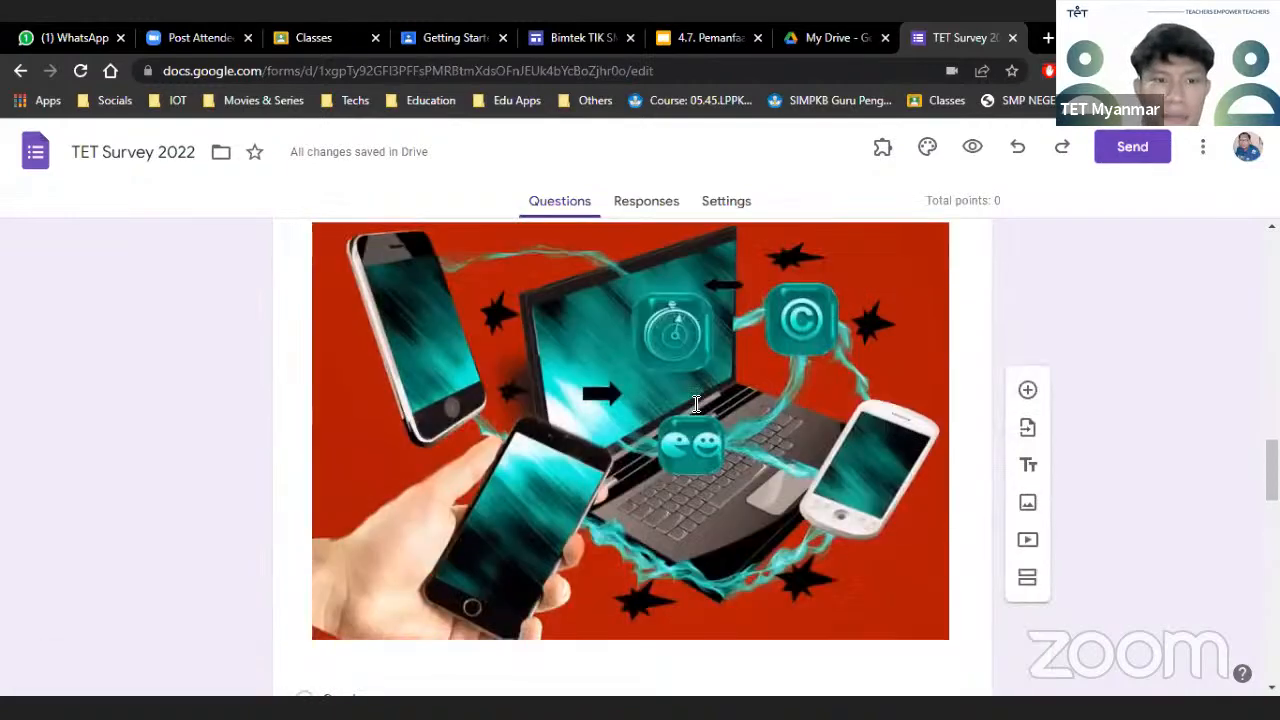
{"action": "left_click", "coordinate": [694, 402]}
{"action": "scroll", "coordinate": [694, 402], "scroll_direction": "down", "scroll_amount": 2}
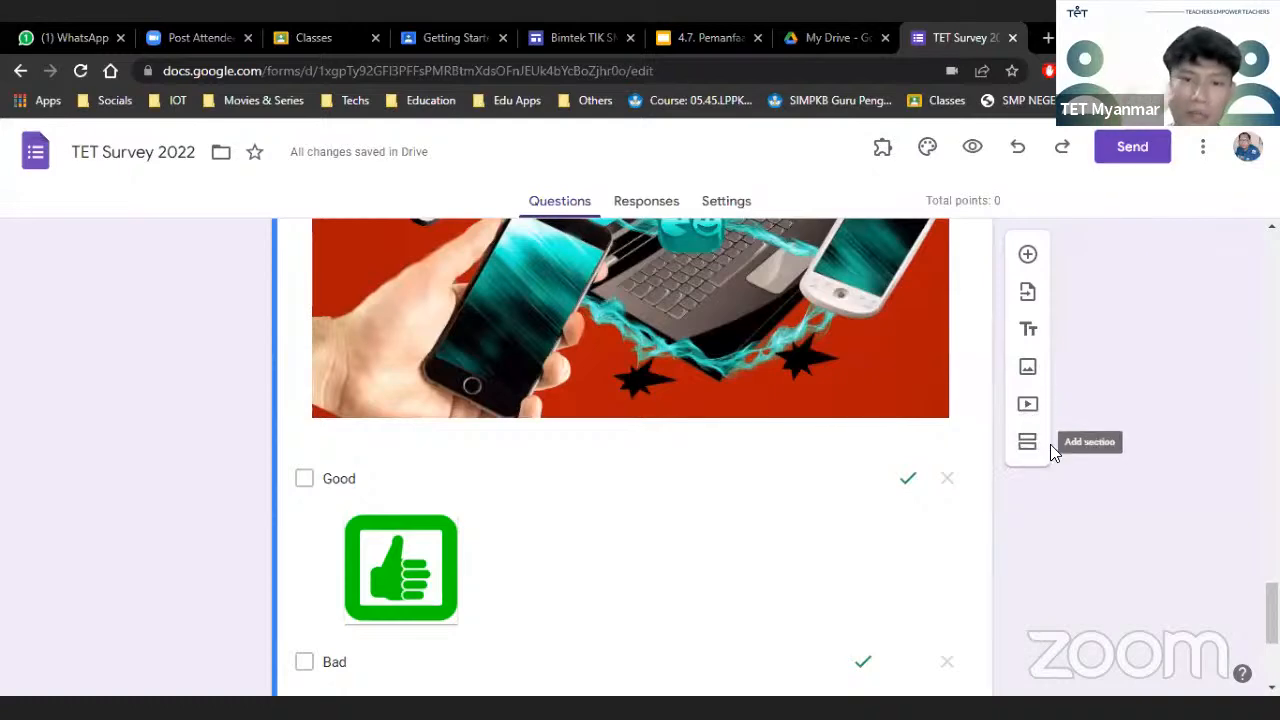
{"action": "scroll", "coordinate": [960, 470], "scroll_direction": "up", "scroll_amount": 5}
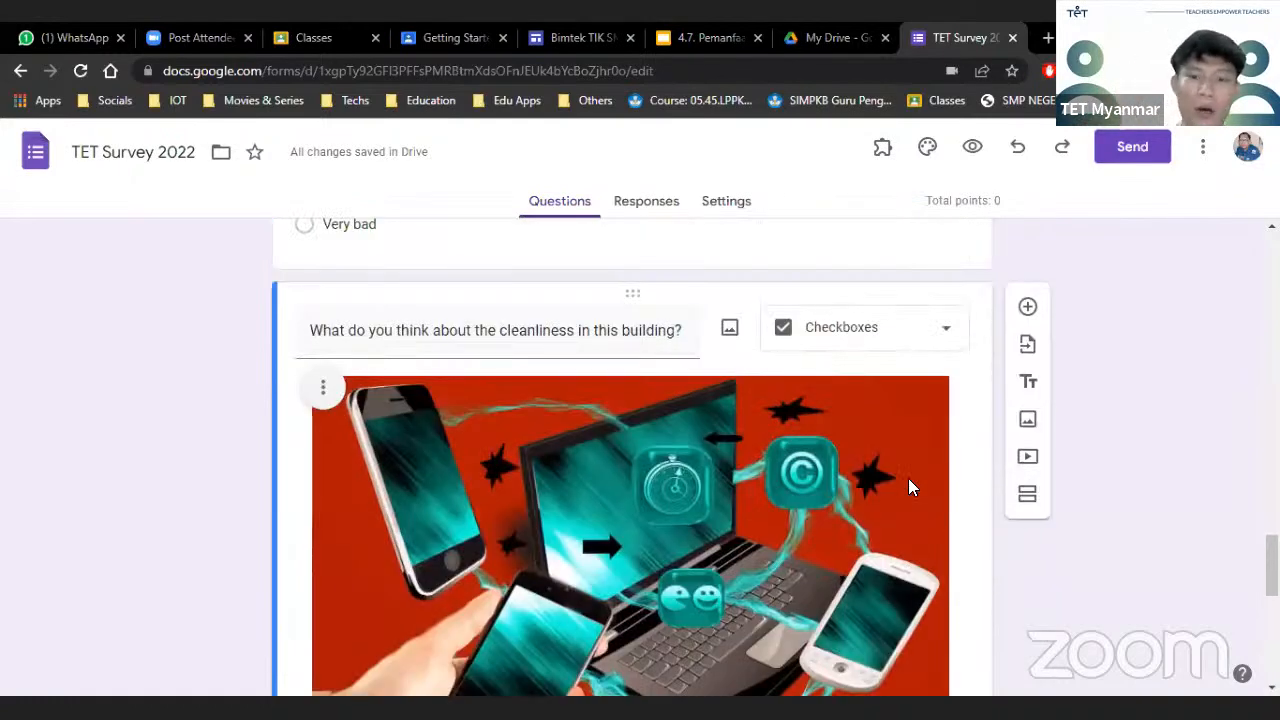
{"action": "scroll", "coordinate": [1010, 375], "scroll_direction": "up", "scroll_amount": 4}
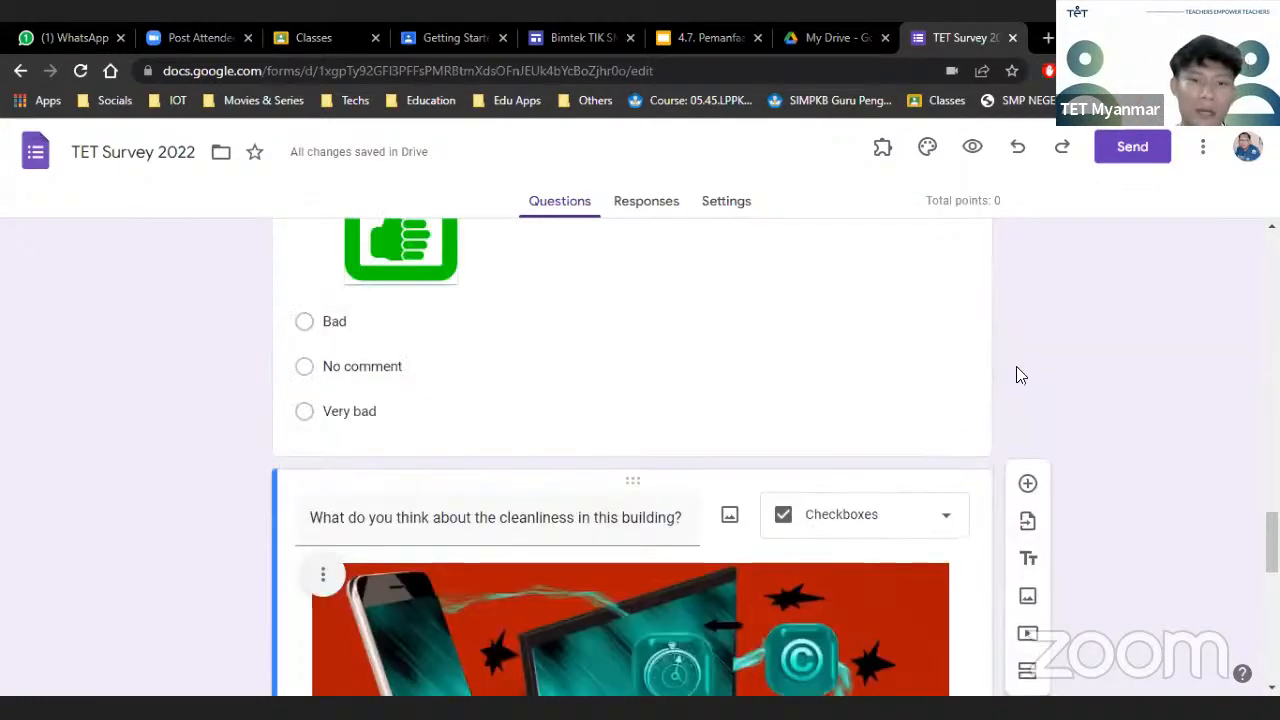
{"action": "scroll", "coordinate": [1012, 375], "scroll_direction": "up", "scroll_amount": 4}
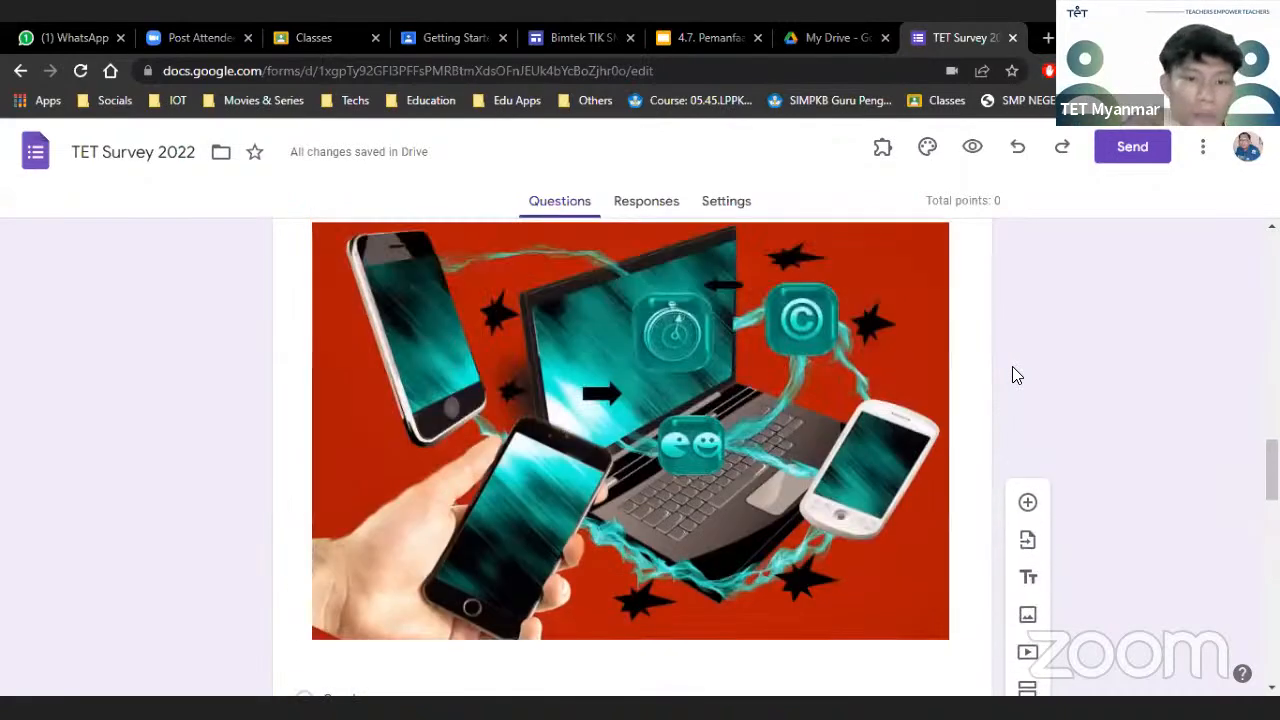
{"action": "scroll", "coordinate": [1012, 375], "scroll_direction": "down", "scroll_amount": 6}
{"action": "scroll", "coordinate": [868, 405], "scroll_direction": "down", "scroll_amount": 6}
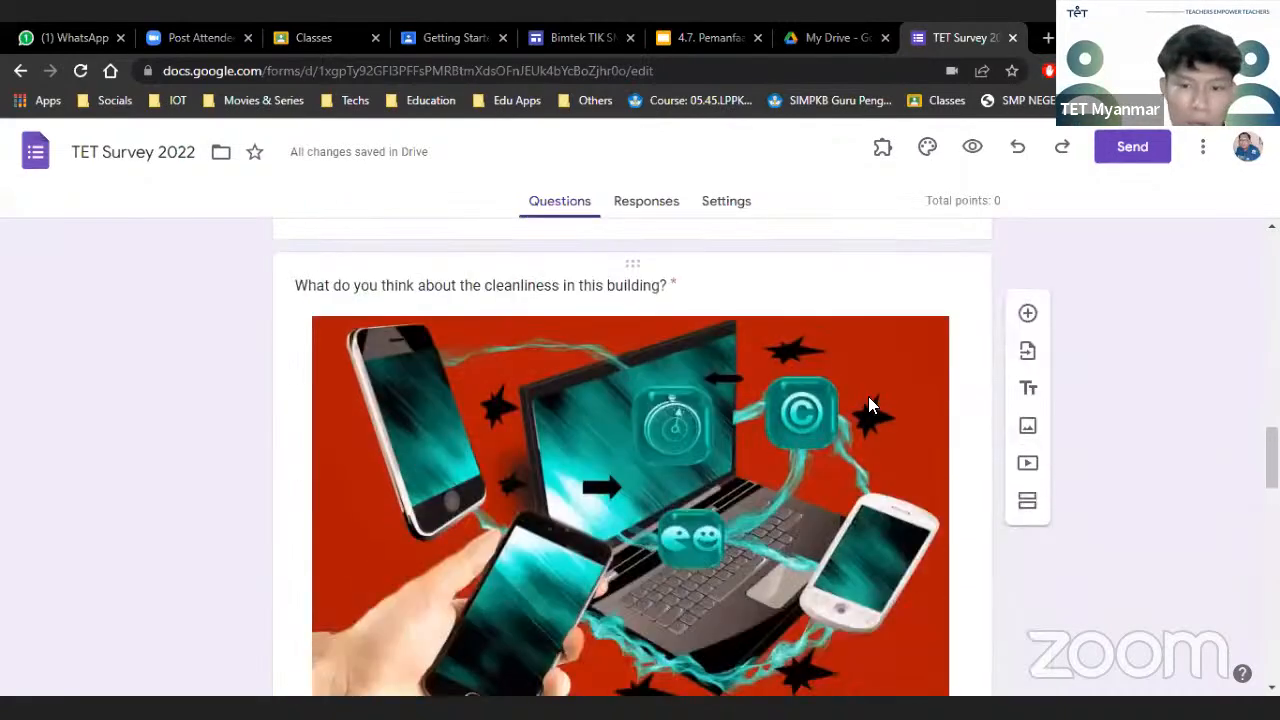
{"action": "scroll", "coordinate": [868, 405], "scroll_direction": "down", "scroll_amount": 1}
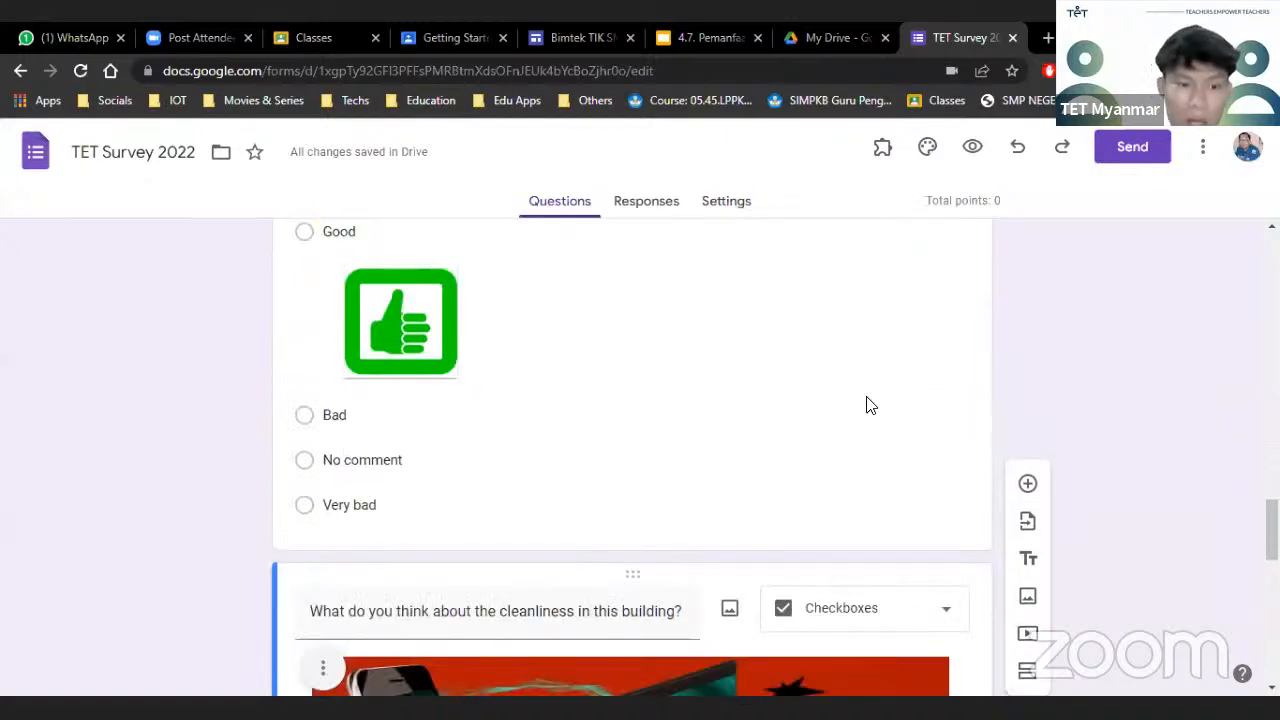
{"action": "scroll", "coordinate": [868, 405], "scroll_direction": "down", "scroll_amount": 9}
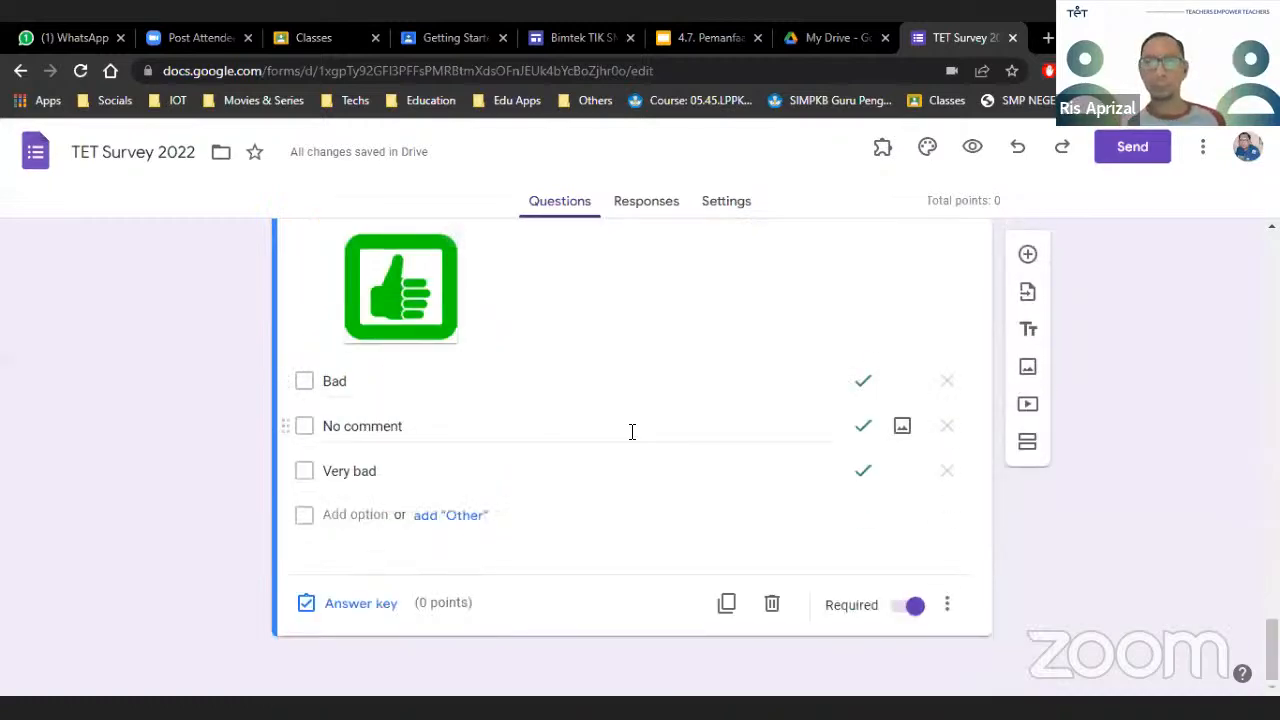
{"action": "scroll", "coordinate": [592, 428], "scroll_direction": "up", "scroll_amount": 10}
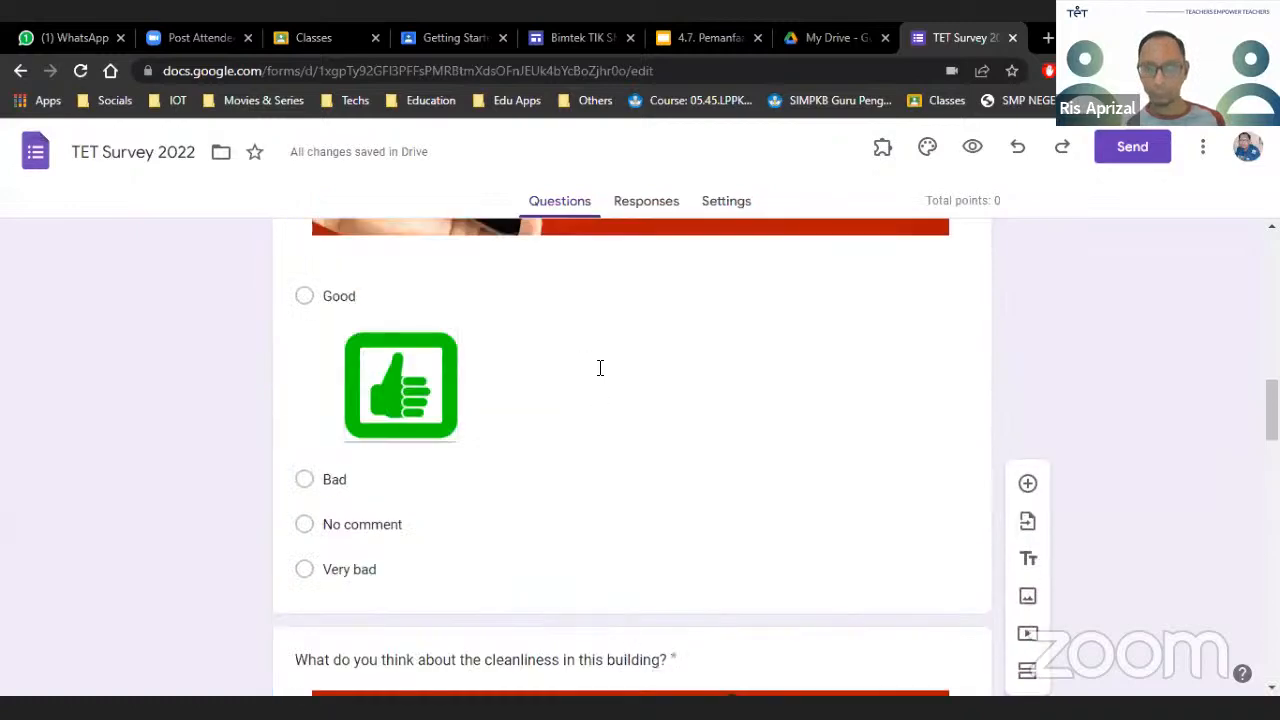
View the form's responses and its quiz settings, and return to the questions
{"action": "scroll", "coordinate": [630, 256], "scroll_direction": "up", "scroll_amount": 10}
{"action": "left_click", "coordinate": [641, 226]}
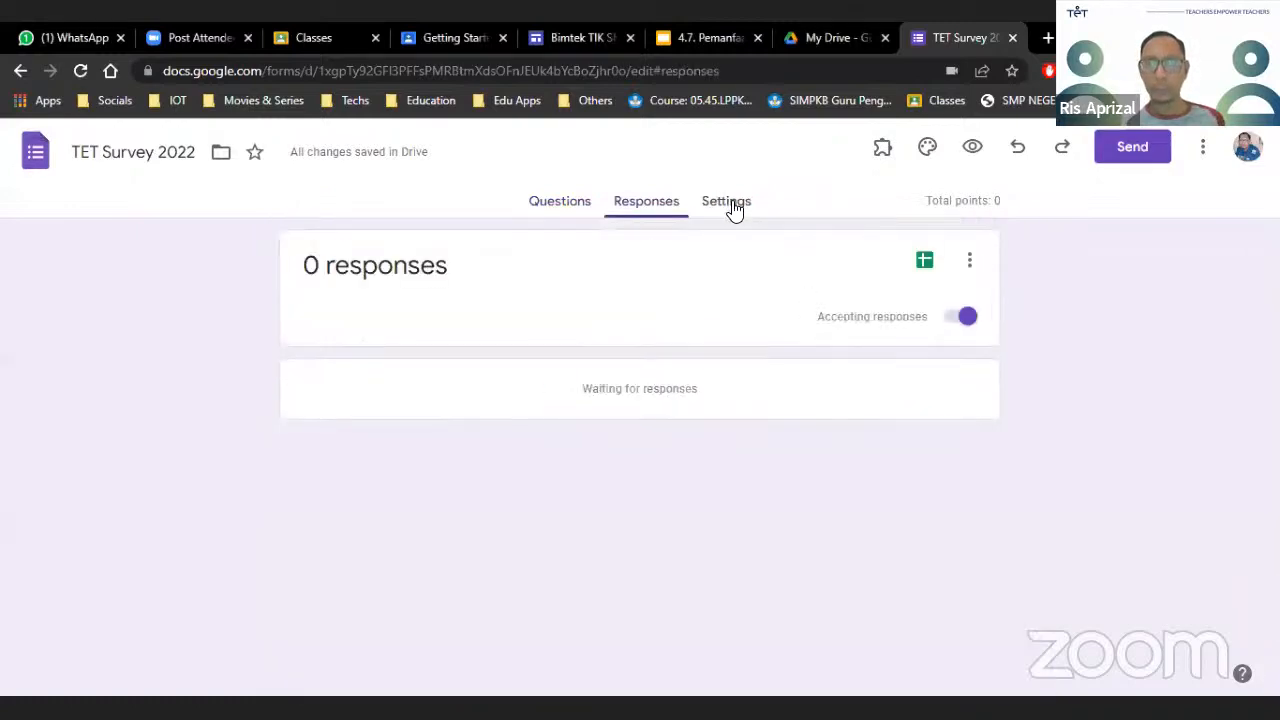
{"action": "left_click", "coordinate": [735, 208]}
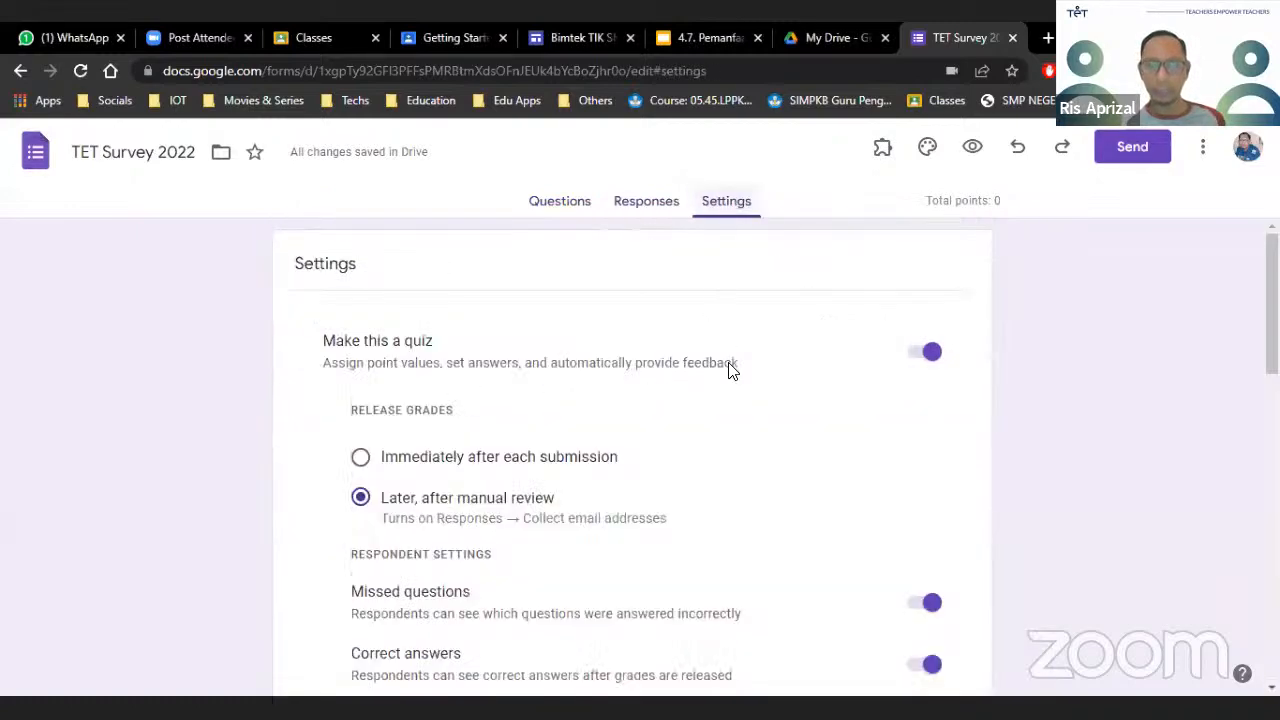
{"action": "left_click", "coordinate": [566, 204]}
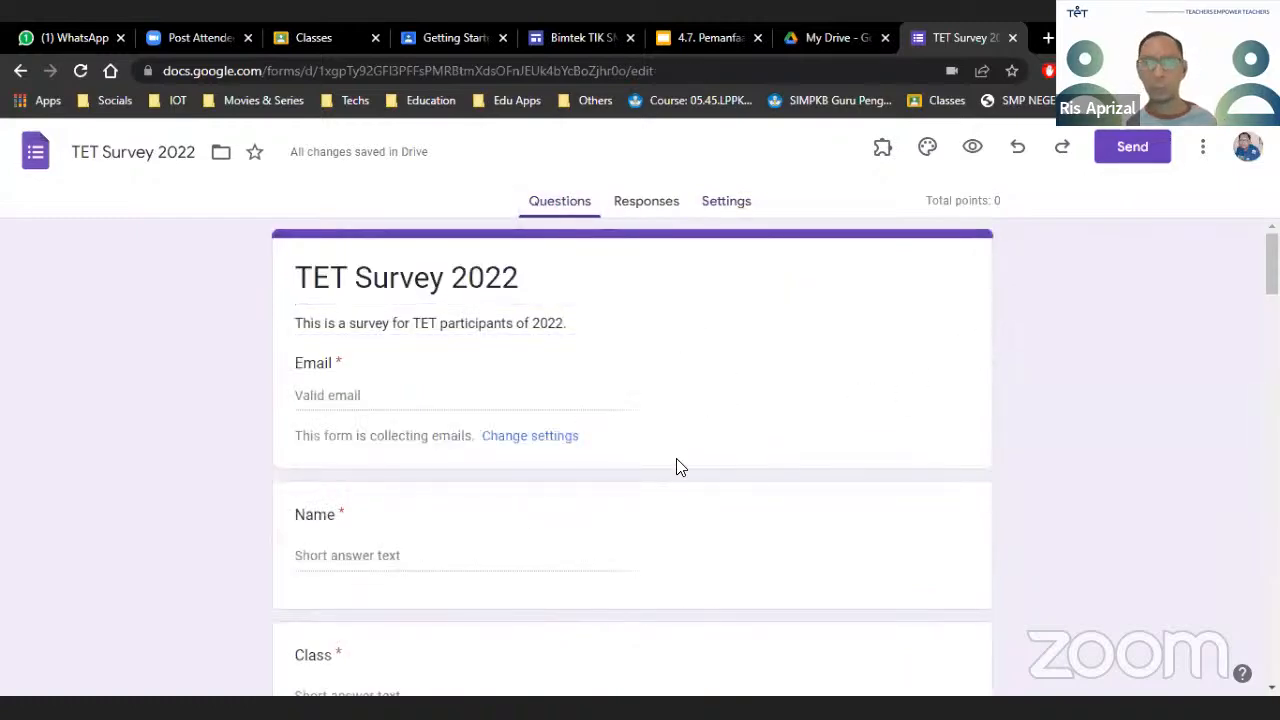
Look through the form's questions and open its sending options to examine the email recipient, subject and message fields
{"action": "scroll", "coordinate": [650, 460], "scroll_direction": "down", "scroll_amount": 10}
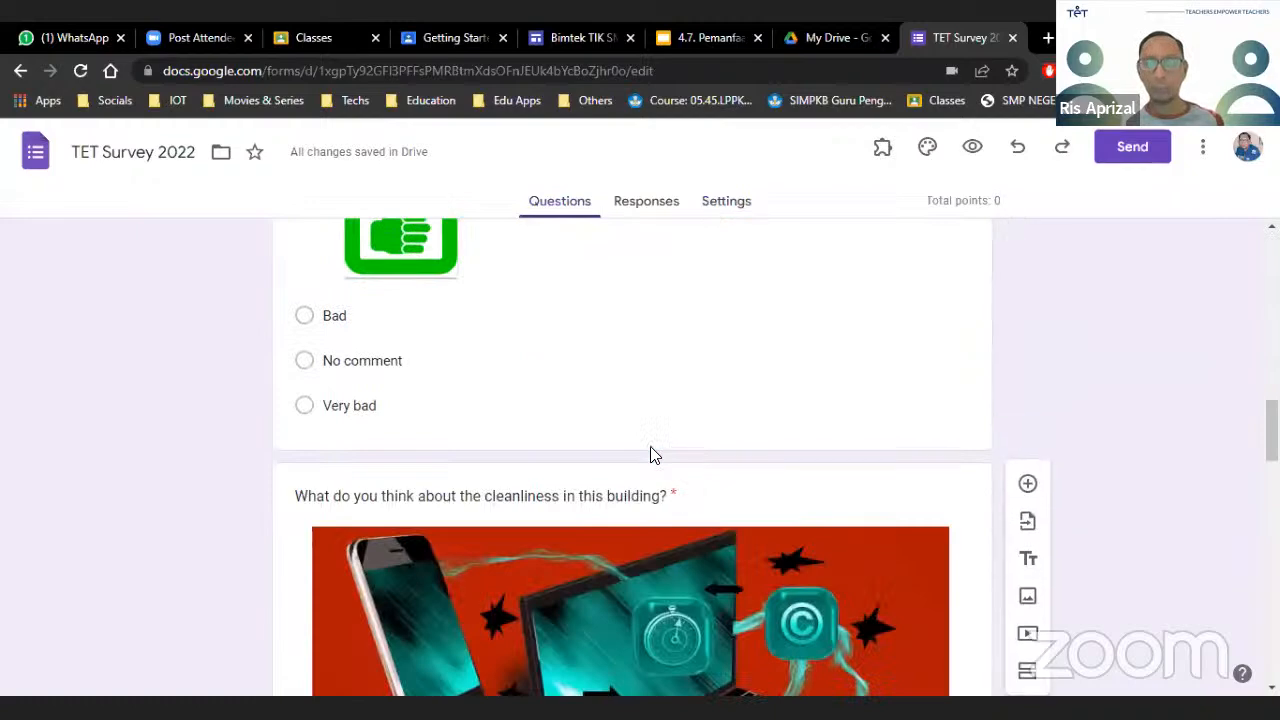
{"action": "scroll", "coordinate": [650, 455], "scroll_direction": "down", "scroll_amount": 3}
{"action": "left_click", "coordinate": [650, 452]}
{"action": "scroll", "coordinate": [650, 455], "scroll_direction": "down", "scroll_amount": 6}
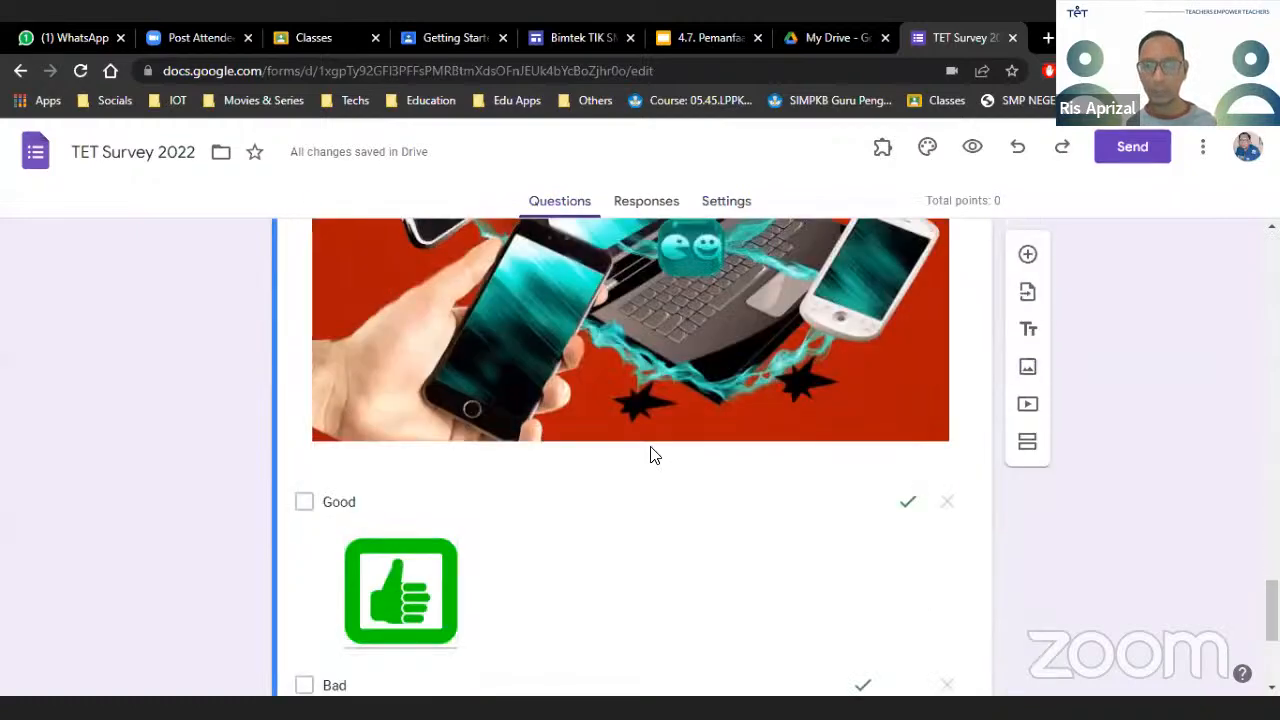
{"action": "scroll", "coordinate": [650, 455], "scroll_direction": "up", "scroll_amount": 12}
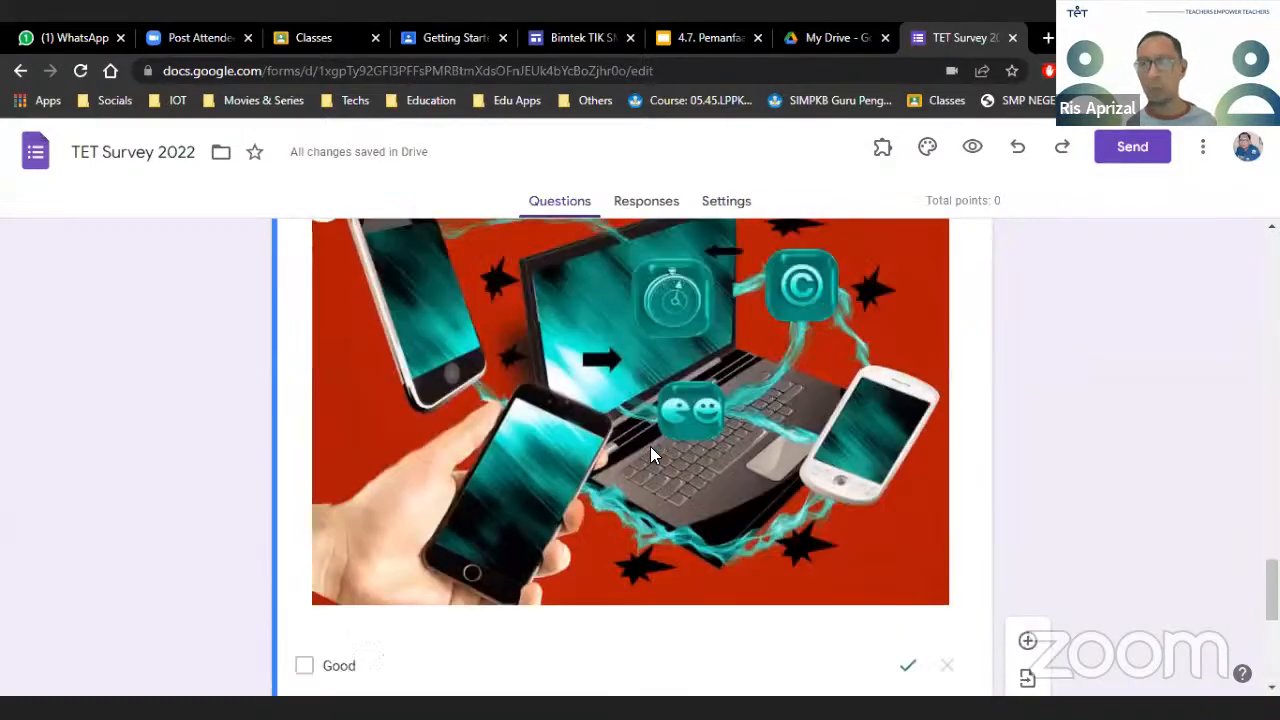
{"action": "scroll", "coordinate": [650, 455], "scroll_direction": "down", "scroll_amount": 10}
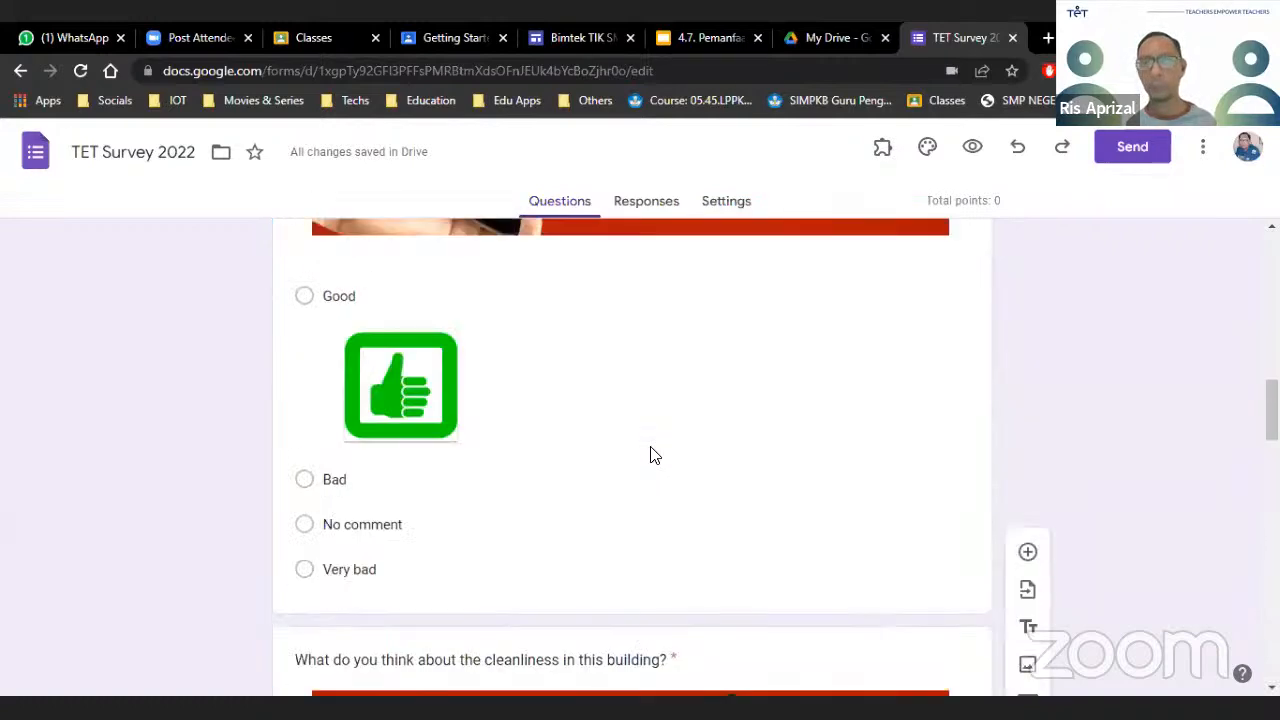
{"action": "left_click", "coordinate": [1138, 150]}
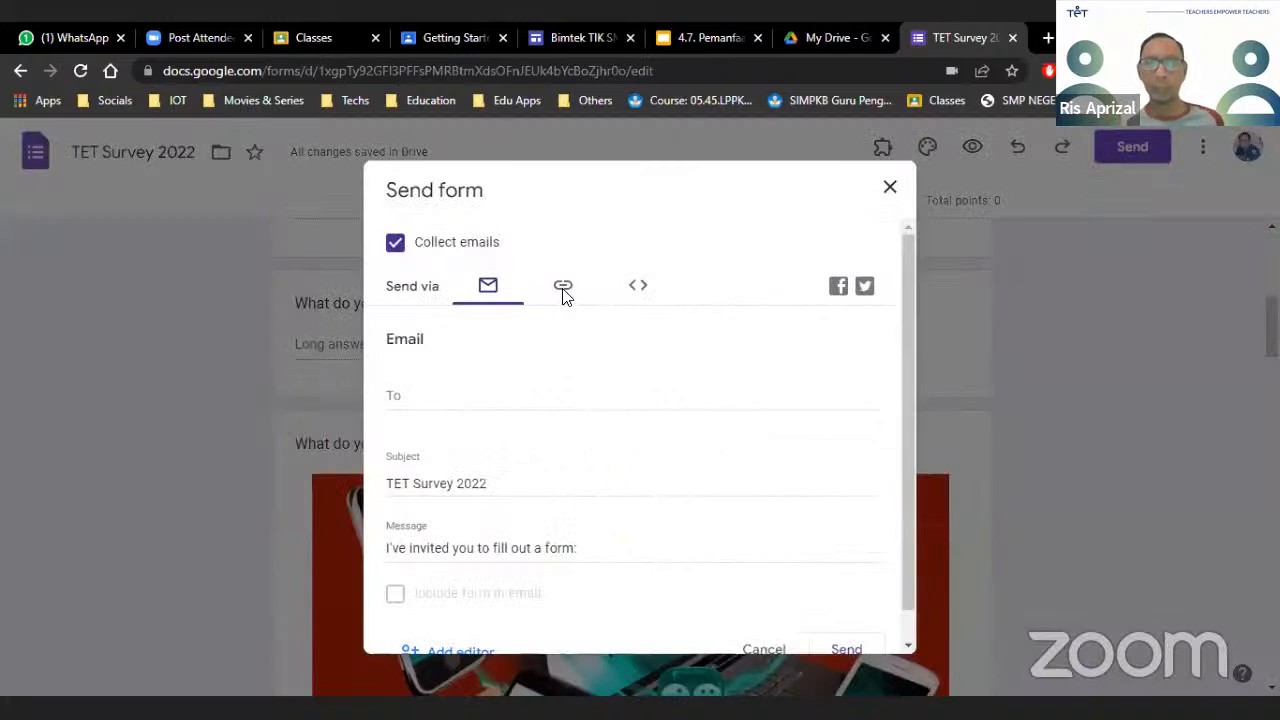
{"action": "left_click", "coordinate": [431, 390]}
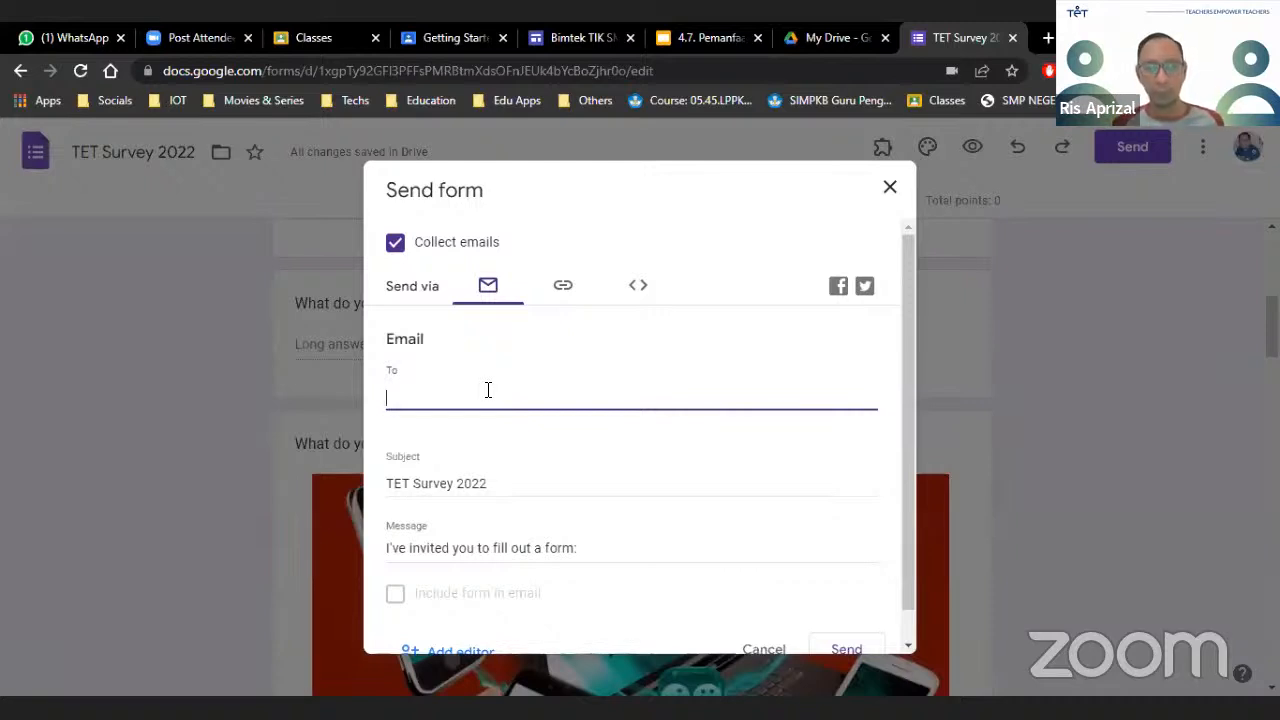
{"action": "scroll", "coordinate": [487, 392], "scroll_direction": "down", "scroll_amount": 1}
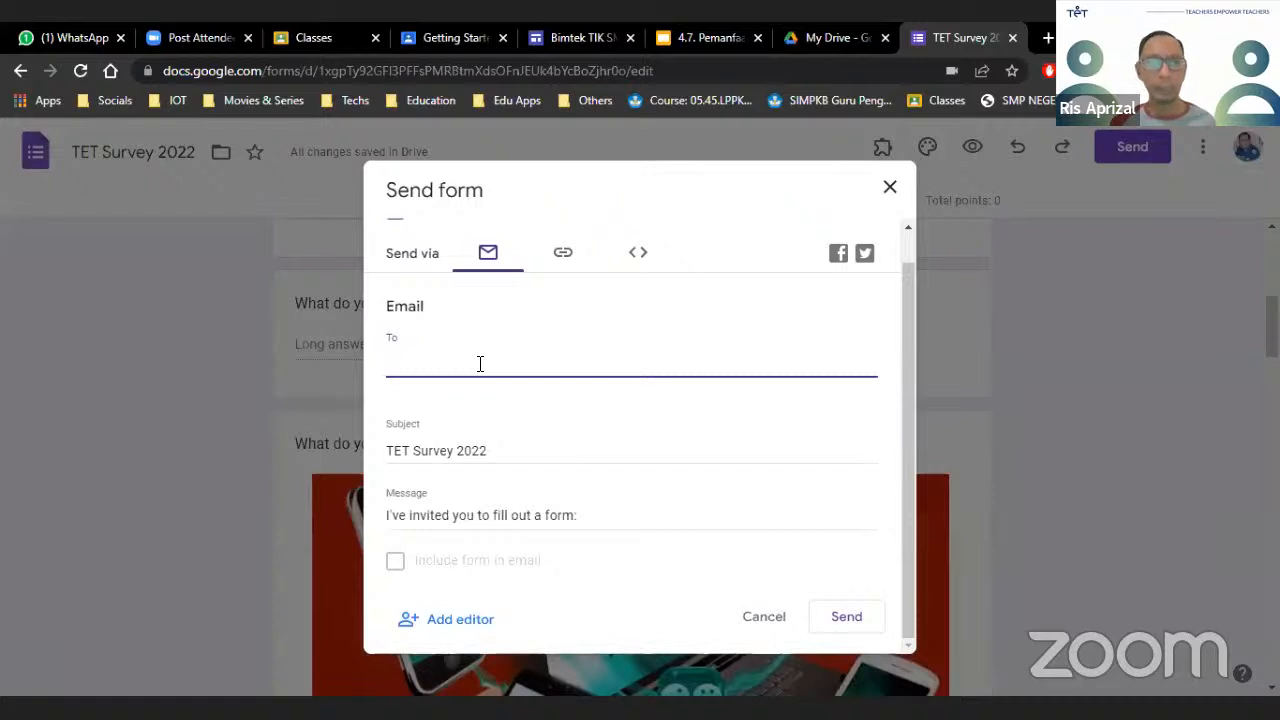
Try the Shorten URL option on the form's sharing link, and copy the full-length link with shortening off
{"action": "left_click", "coordinate": [563, 258]}
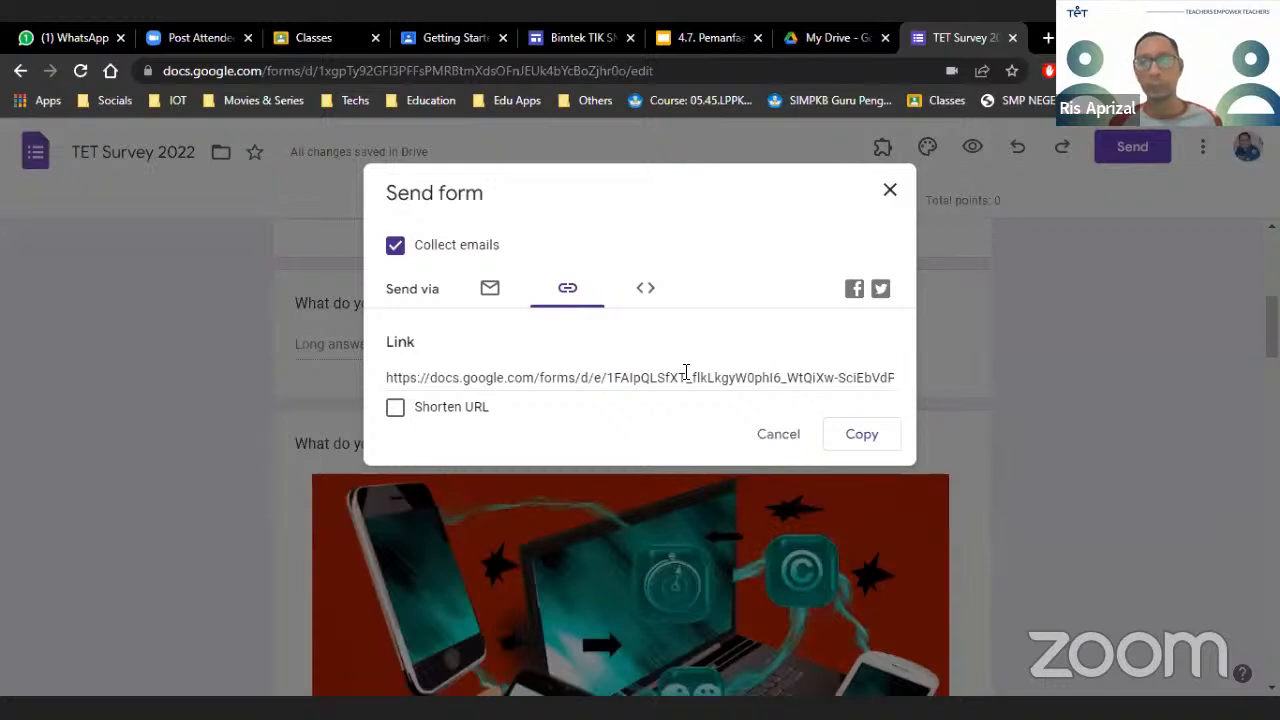
{"action": "left_click", "coordinate": [391, 375]}
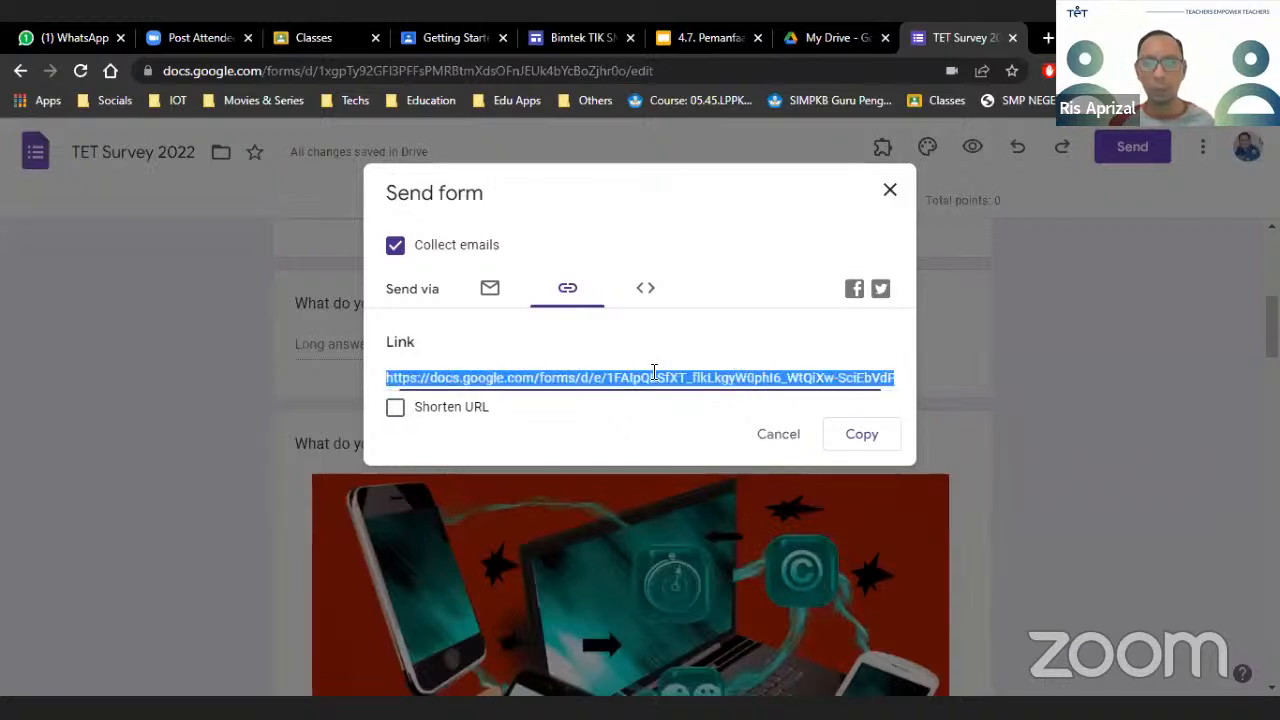
{"action": "left_click", "coordinate": [395, 409]}
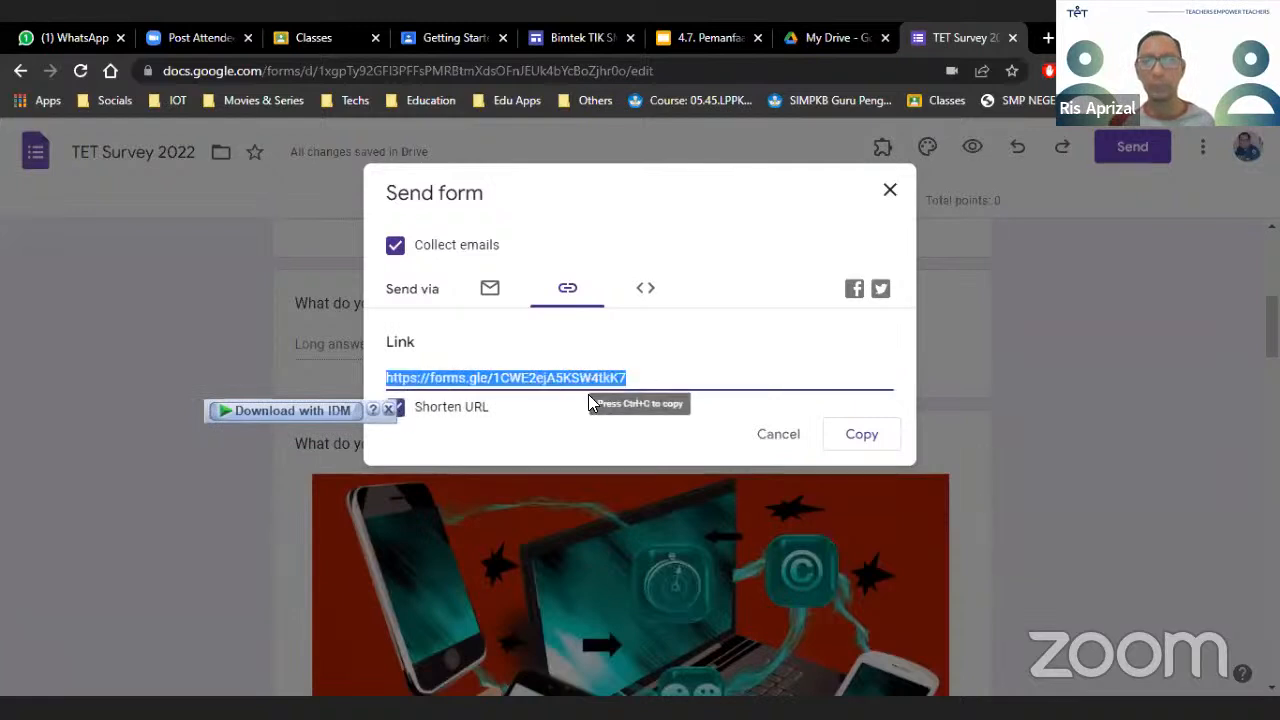
{"action": "left_click", "coordinate": [401, 411]}
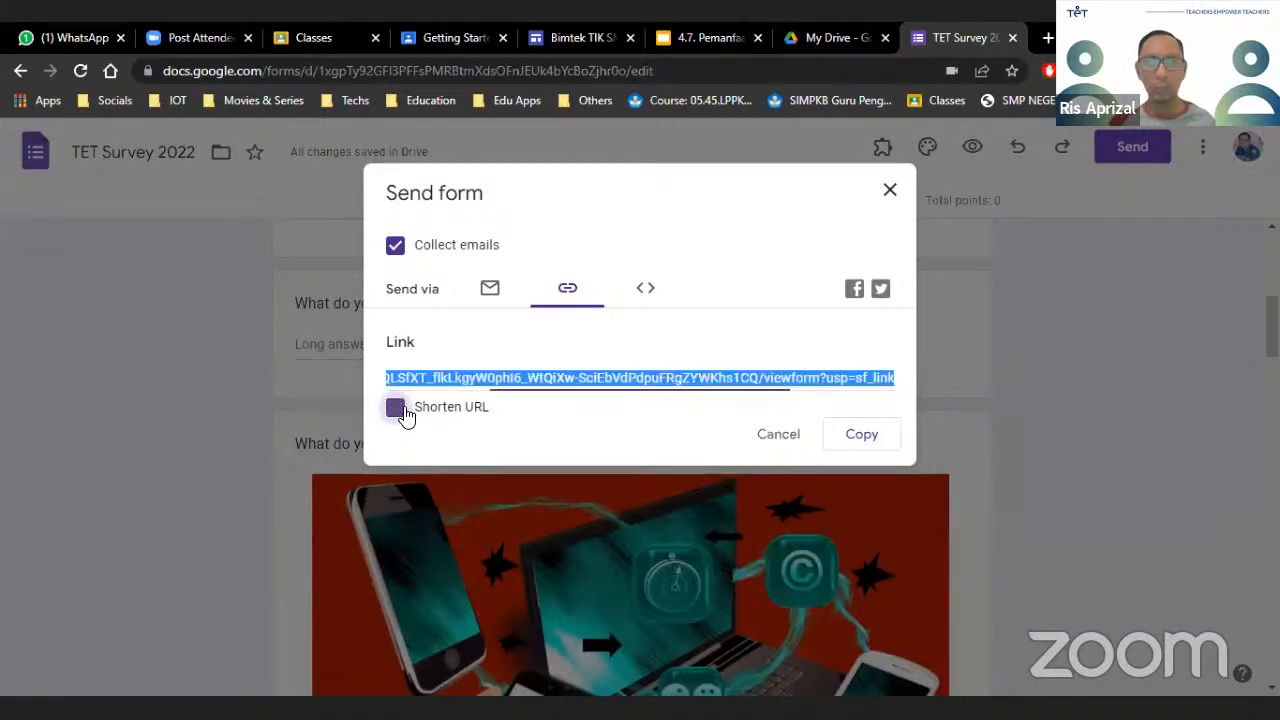
{"action": "left_click", "coordinate": [401, 407]}
{"action": "left_click", "coordinate": [399, 407]}
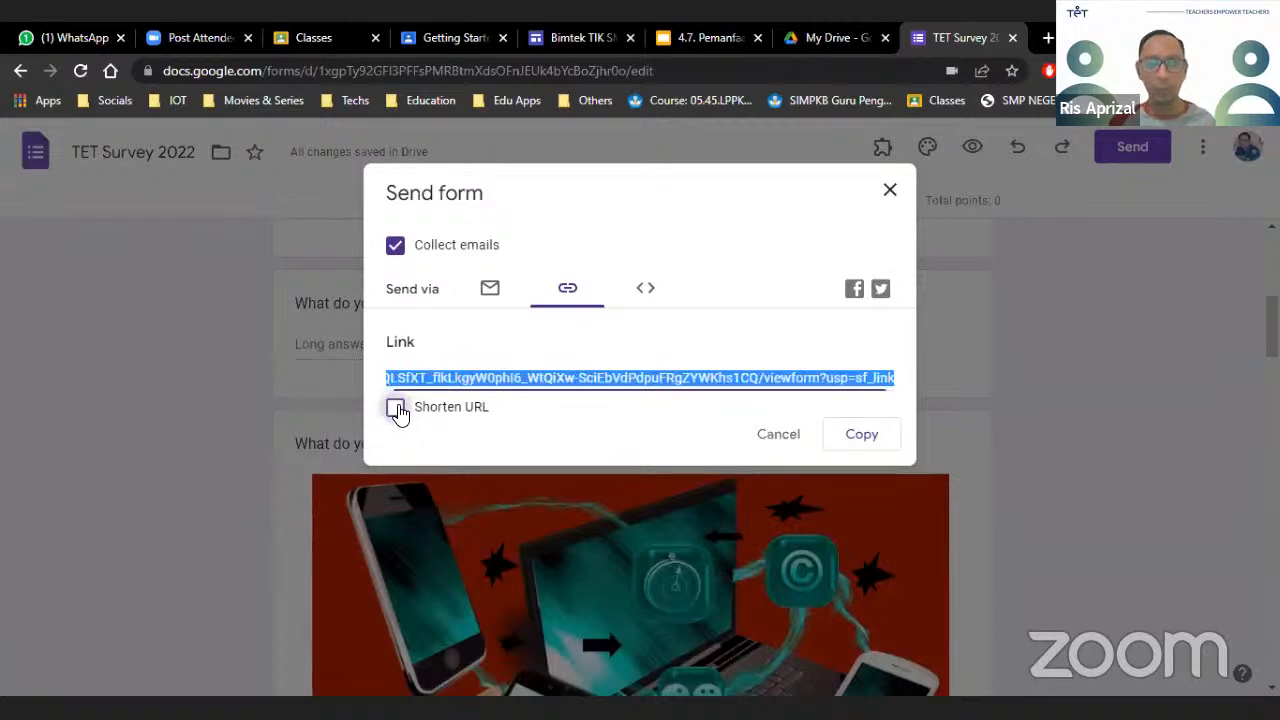
{"action": "left_click", "coordinate": [862, 445]}
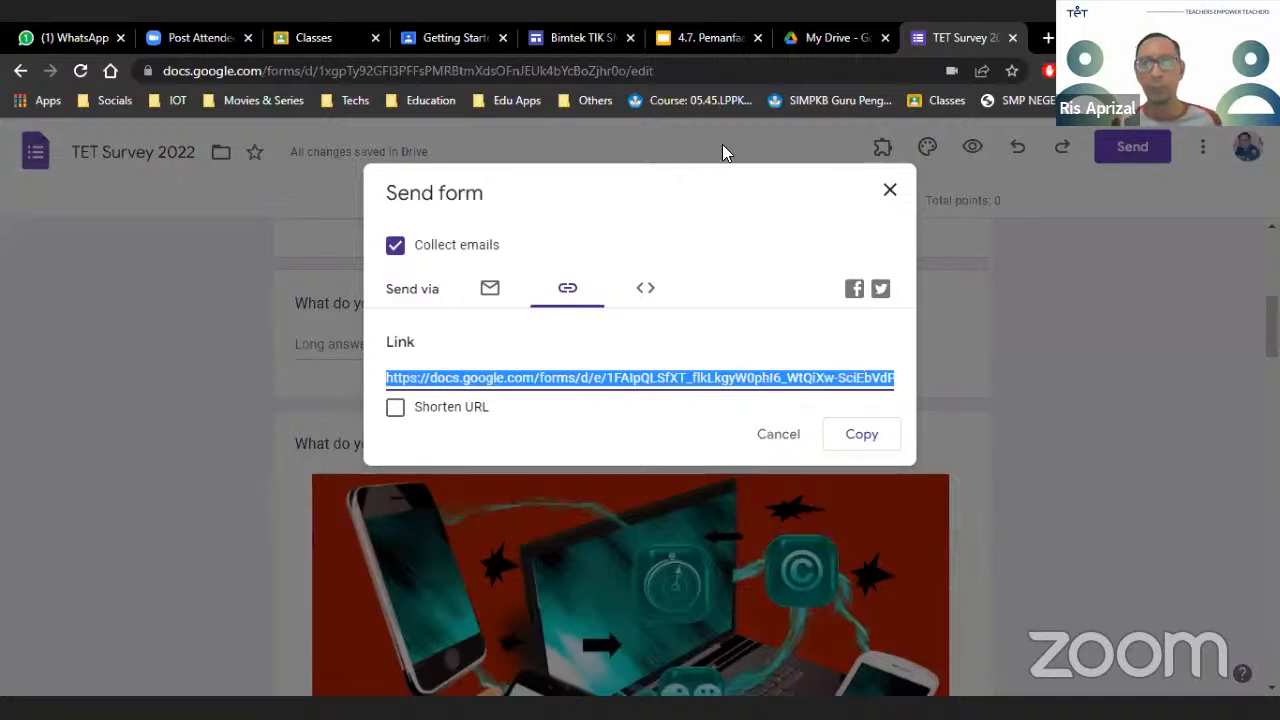
Close the form's sending options and look through the survey questions from the title down to the picture-based cleanliness questions
{"action": "left_click", "coordinate": [1050, 541]}
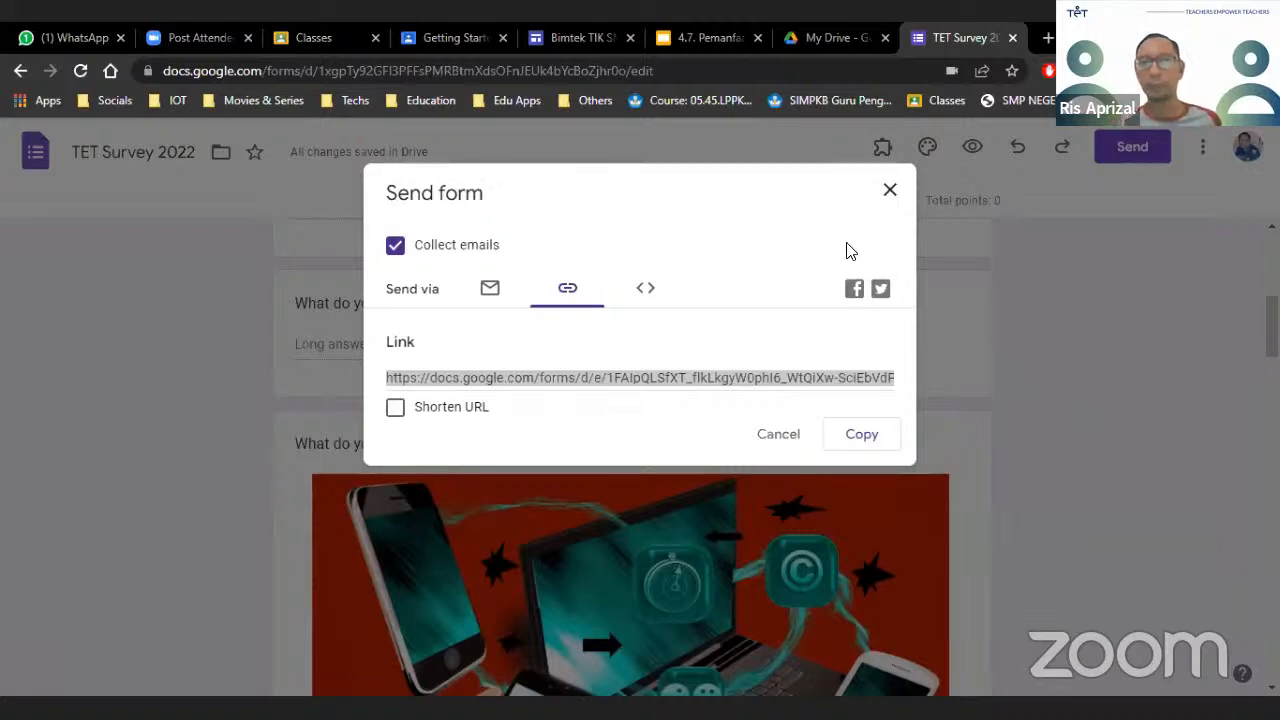
{"action": "left_click", "coordinate": [889, 192]}
{"action": "scroll", "coordinate": [743, 414], "scroll_direction": "up", "scroll_amount": 5}
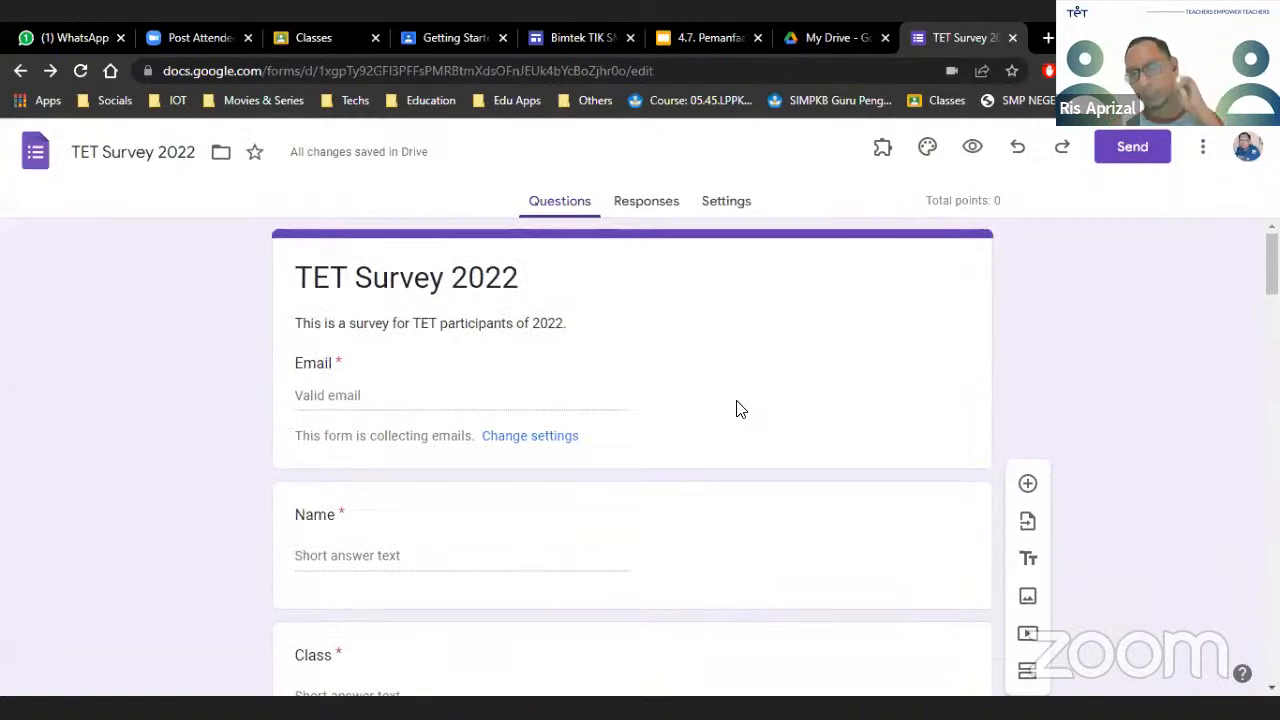
{"action": "scroll", "coordinate": [730, 397], "scroll_direction": "down", "scroll_amount": 5}
{"action": "scroll", "coordinate": [728, 395], "scroll_direction": "down", "scroll_amount": 10}
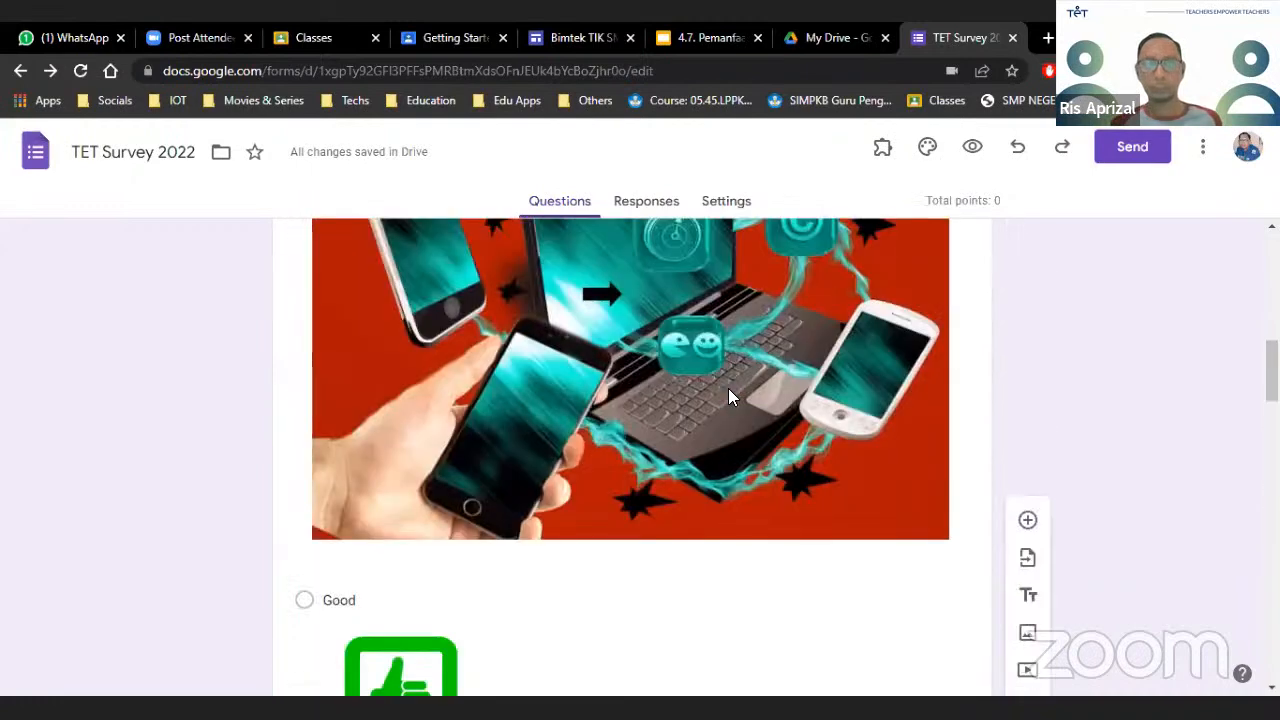
{"action": "key", "text": "Home"}
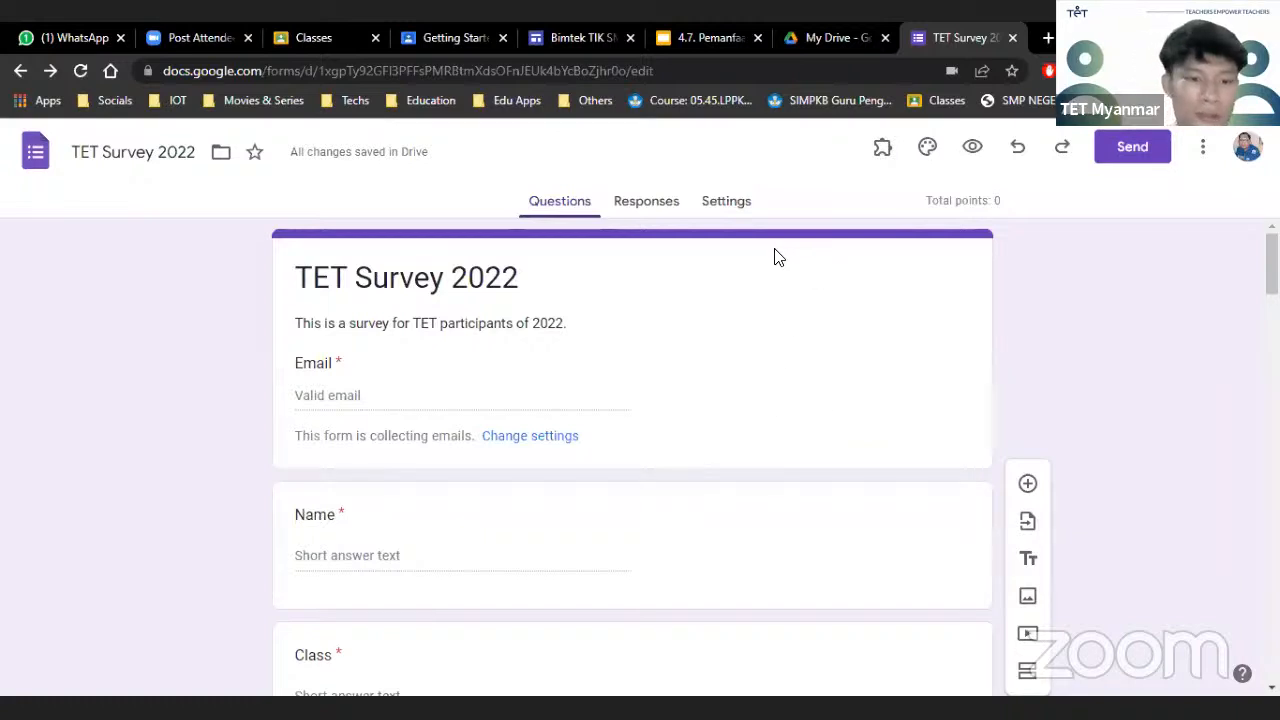
{"action": "scroll", "coordinate": [763, 403], "scroll_direction": "down", "scroll_amount": 10}
{"action": "scroll", "coordinate": [752, 384], "scroll_direction": "down", "scroll_amount": 7}
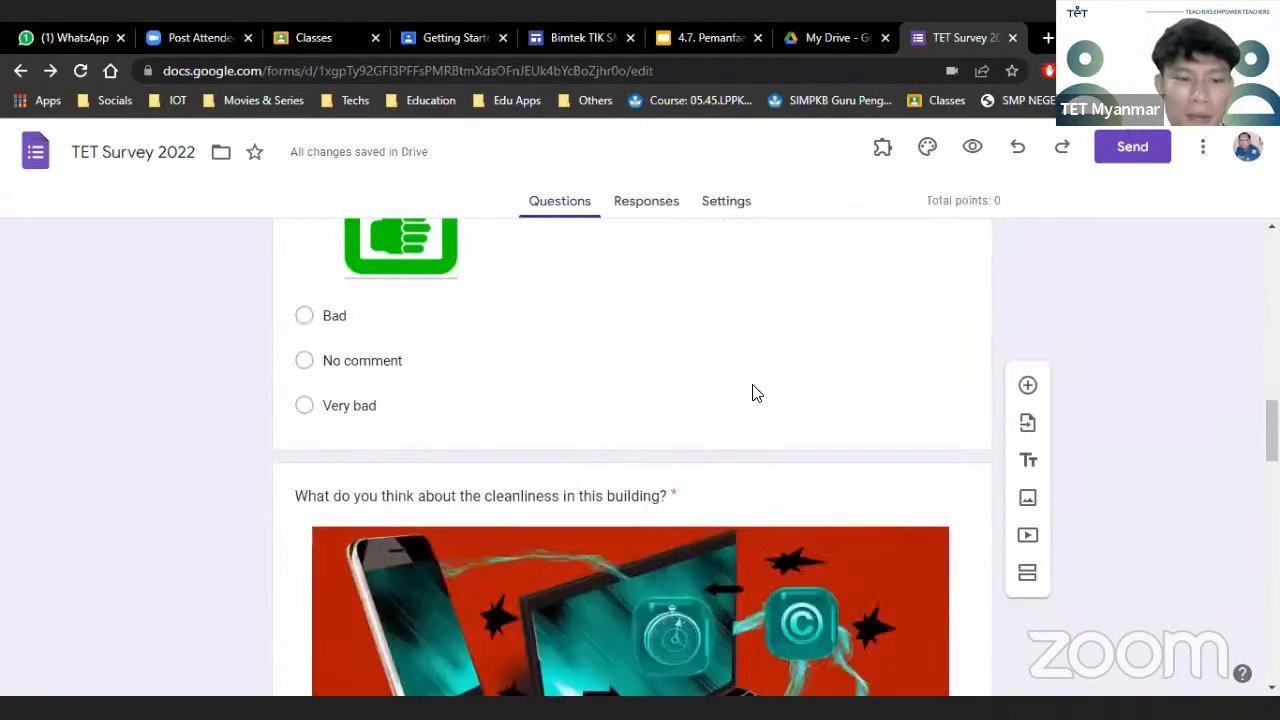
{"action": "scroll", "coordinate": [752, 390], "scroll_direction": "up", "scroll_amount": 17}
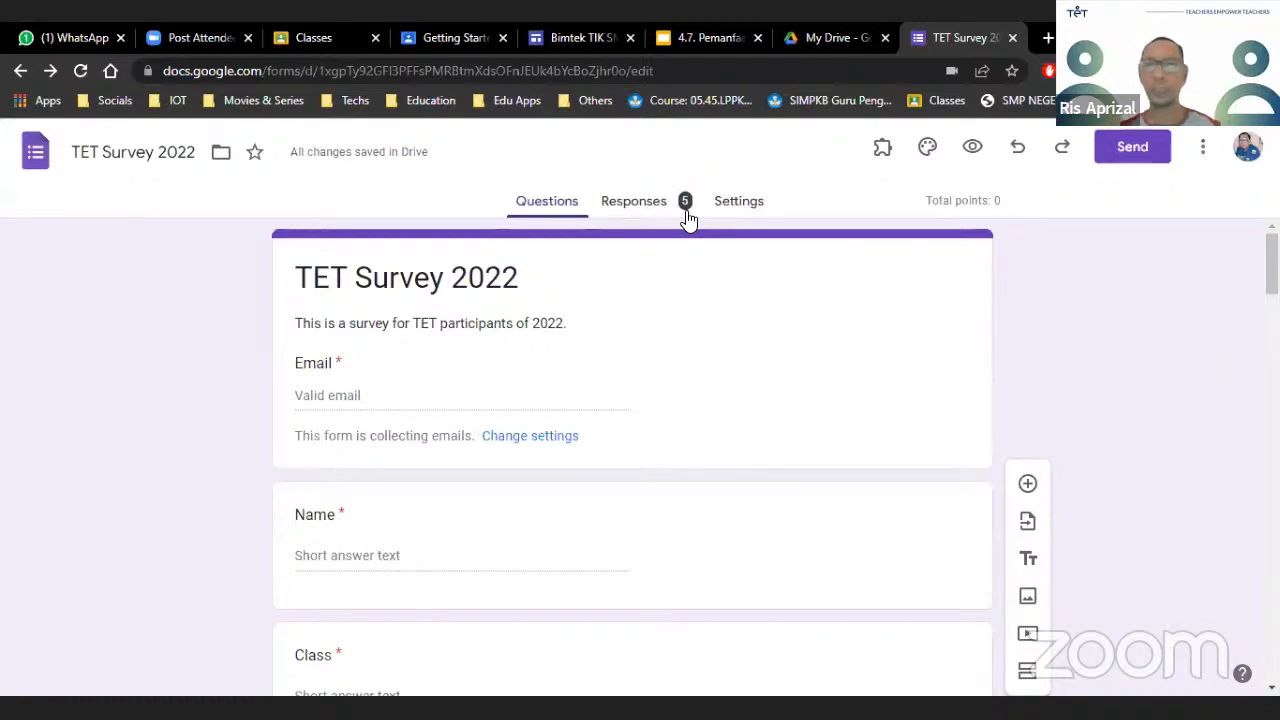
Examine the form's response summary, including the points distribution, frequently missed questions and respondents' scores
{"action": "left_click", "coordinate": [673, 205]}
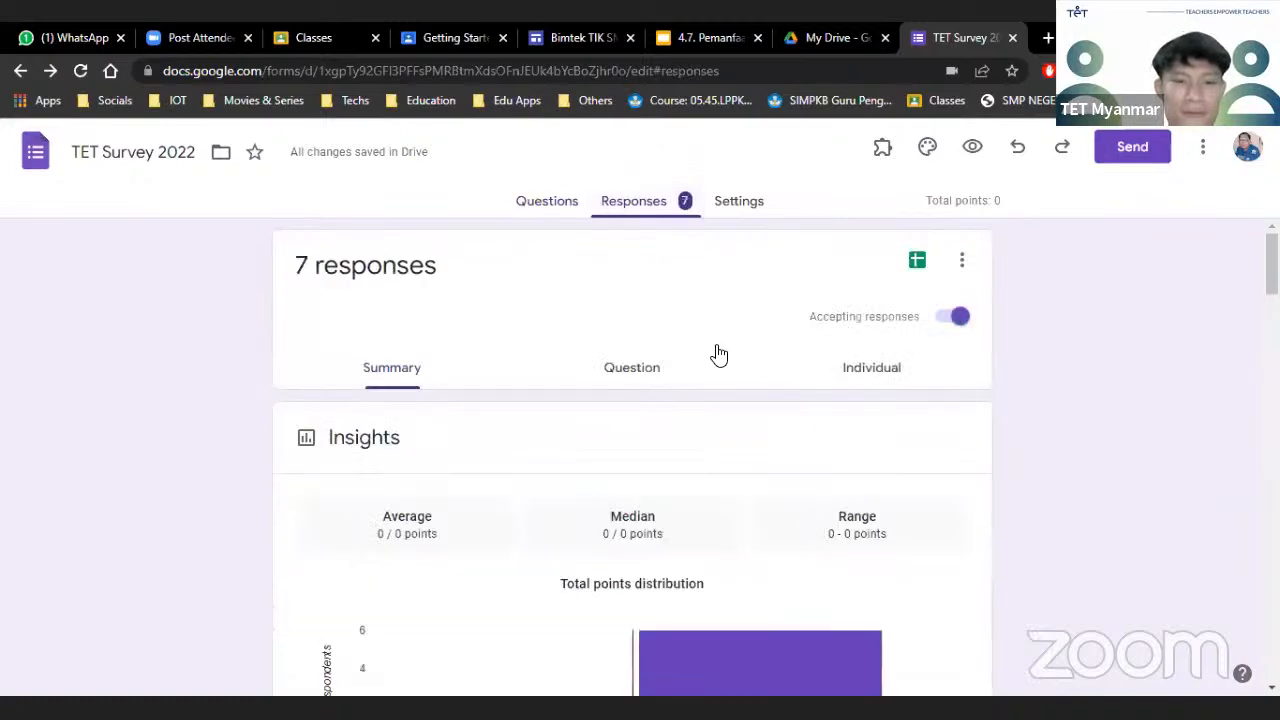
{"action": "scroll", "coordinate": [718, 354], "scroll_direction": "down", "scroll_amount": 4}
{"action": "scroll", "coordinate": [755, 461], "scroll_direction": "up", "scroll_amount": 2}
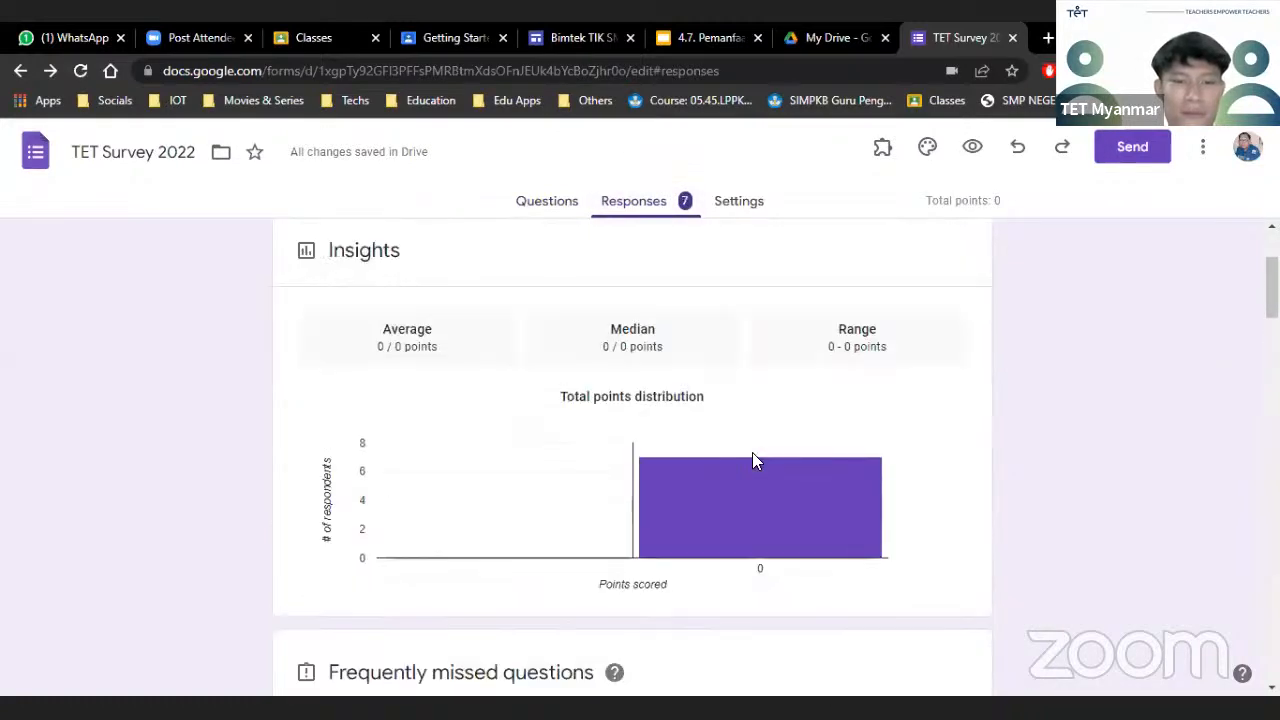
{"action": "scroll", "coordinate": [755, 461], "scroll_direction": "up", "scroll_amount": 1}
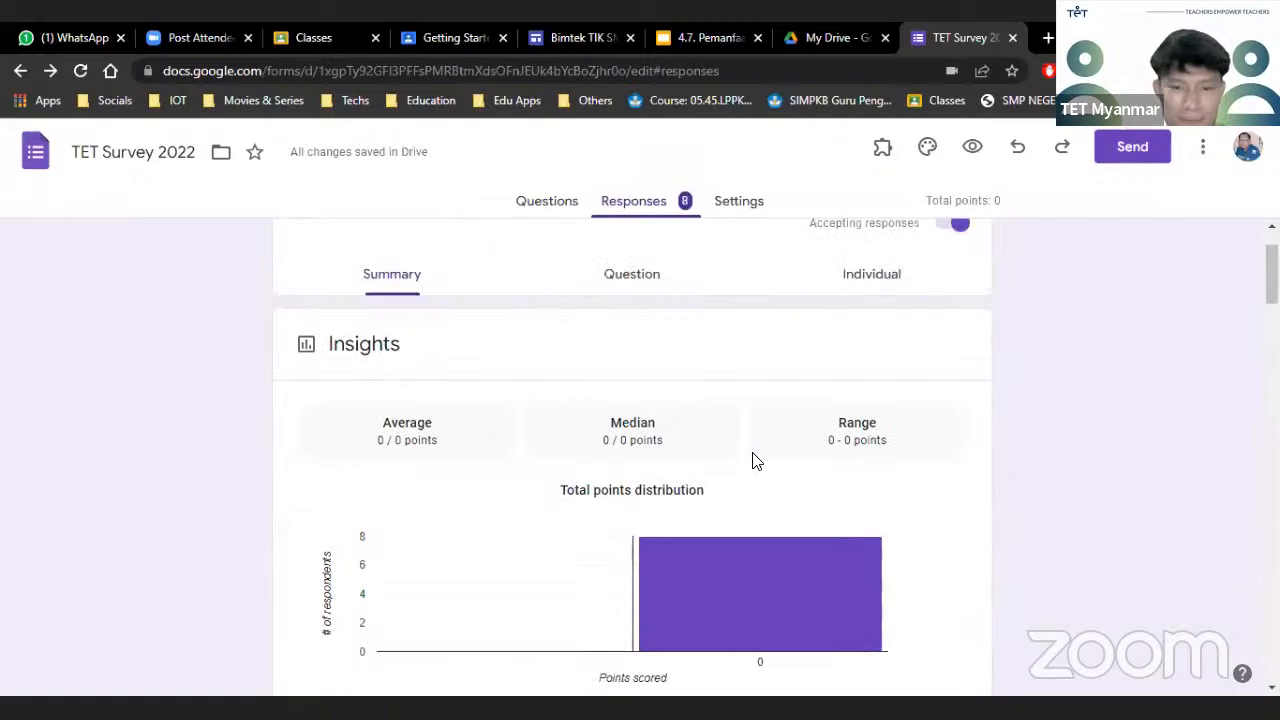
{"action": "scroll", "coordinate": [757, 461], "scroll_direction": "down", "scroll_amount": 6}
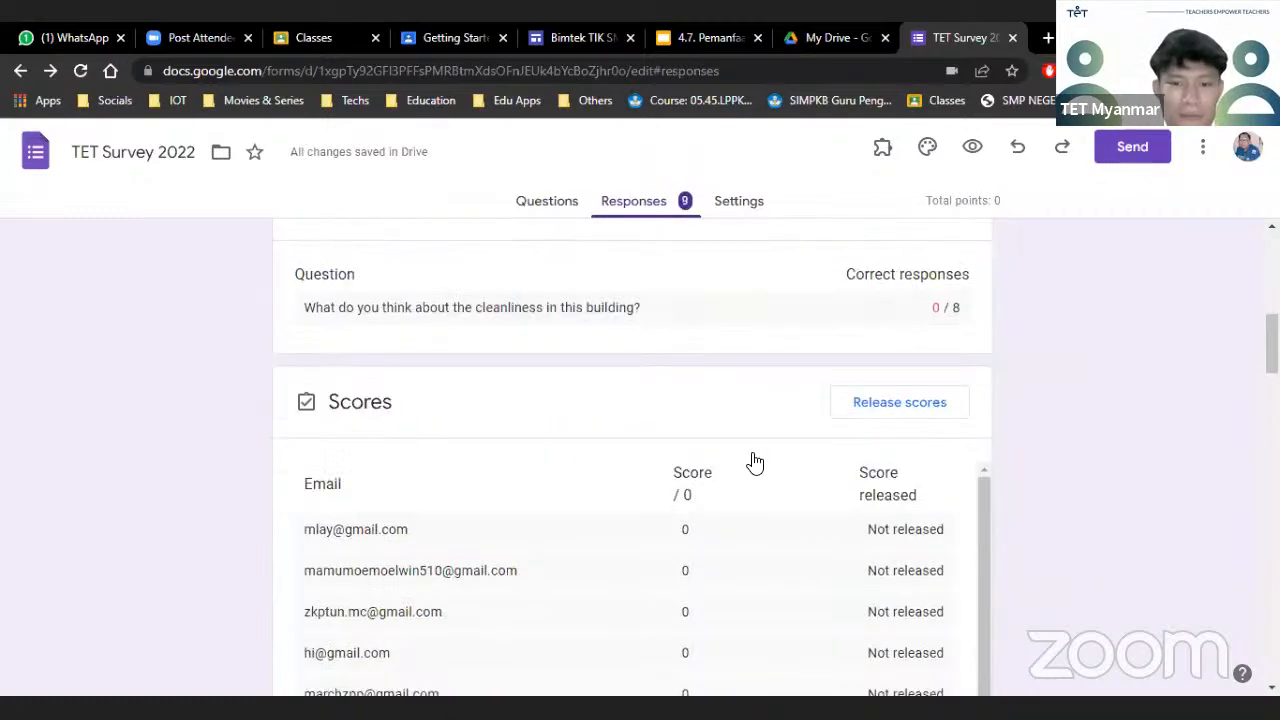
{"action": "scroll", "coordinate": [755, 463], "scroll_direction": "down", "scroll_amount": 1}
{"action": "scroll", "coordinate": [755, 462], "scroll_direction": "down", "scroll_amount": 1}
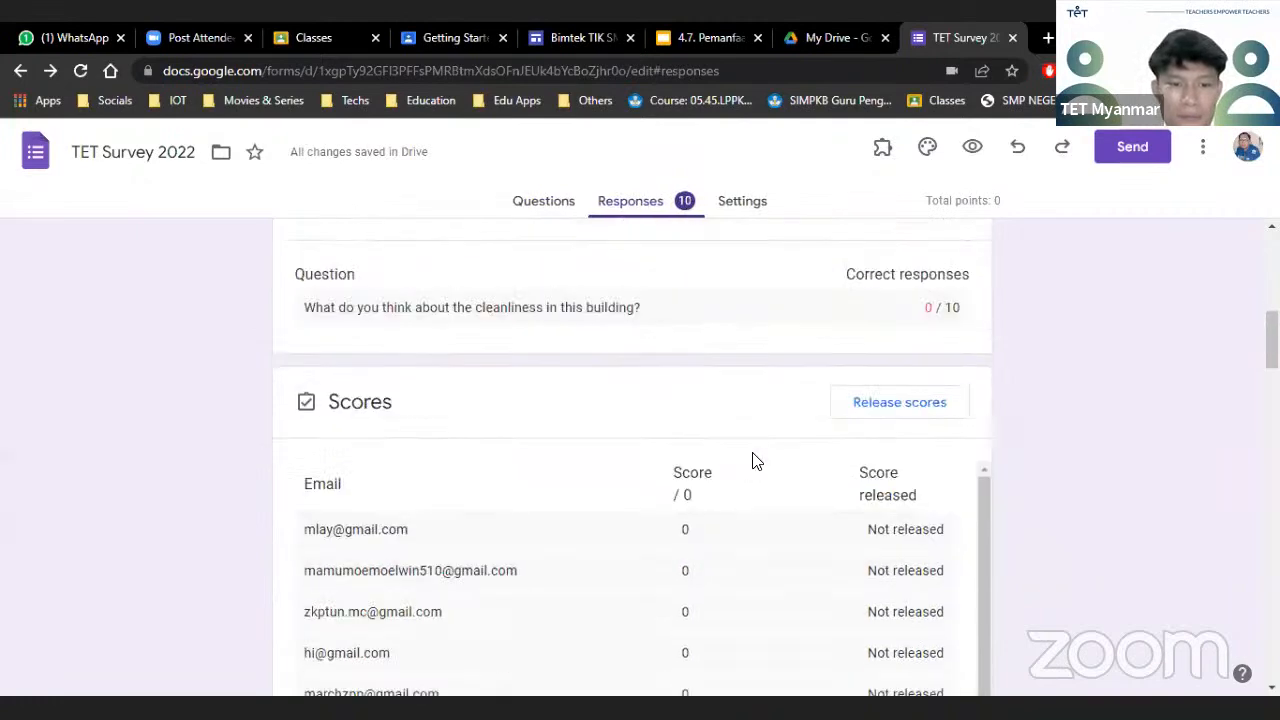
Review the TET Survey 2022 response summary, covering the scores list, the Name answers and the start of the Class chart
{"action": "scroll", "coordinate": [755, 461], "scroll_direction": "down", "scroll_amount": 5}
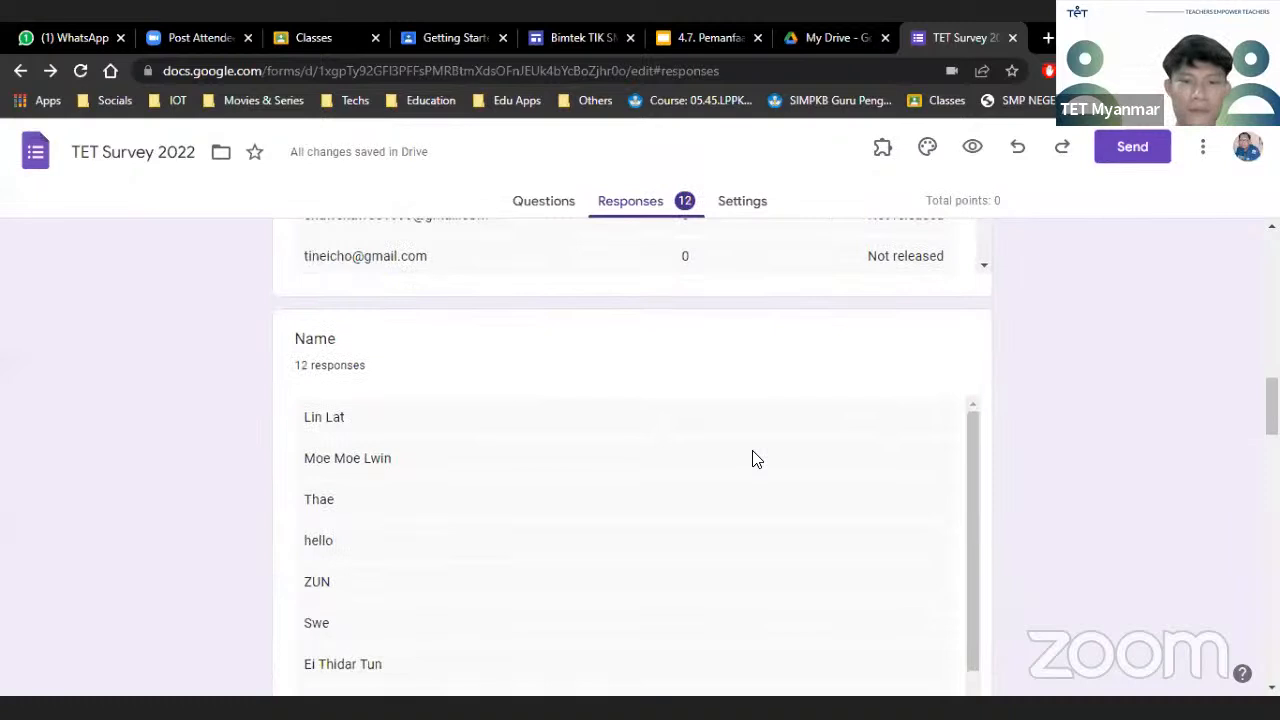
{"action": "scroll", "coordinate": [755, 458], "scroll_direction": "down", "scroll_amount": 3}
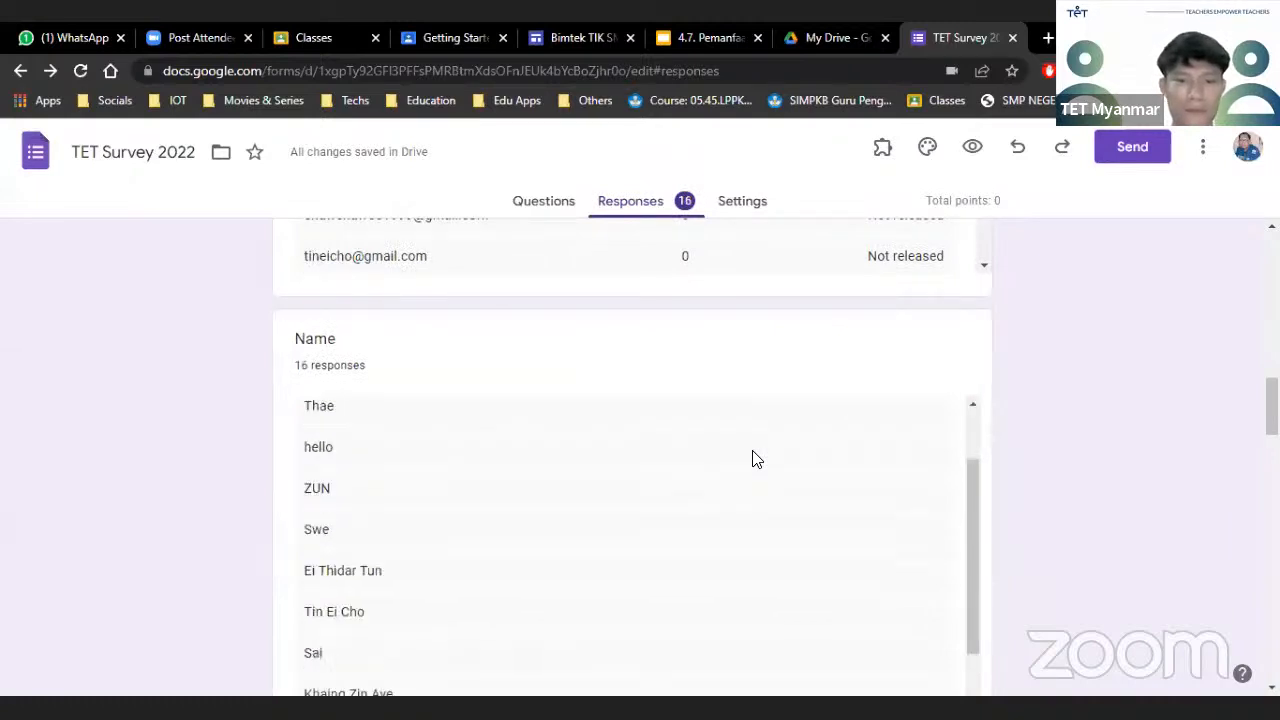
{"action": "scroll", "coordinate": [1049, 449], "scroll_direction": "down", "scroll_amount": 1}
{"action": "scroll", "coordinate": [1046, 449], "scroll_direction": "down", "scroll_amount": 1}
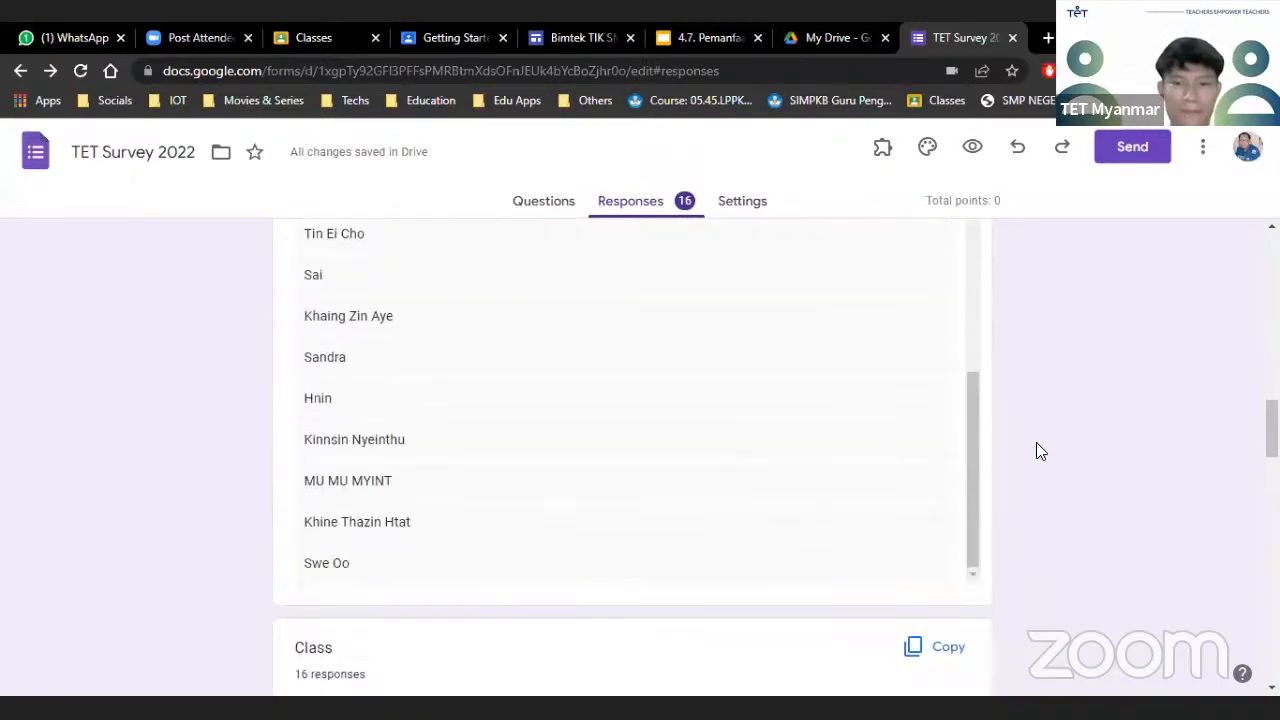
{"action": "scroll", "coordinate": [891, 443], "scroll_direction": "down", "scroll_amount": 3}
{"action": "scroll", "coordinate": [892, 443], "scroll_direction": "down", "scroll_amount": 1}
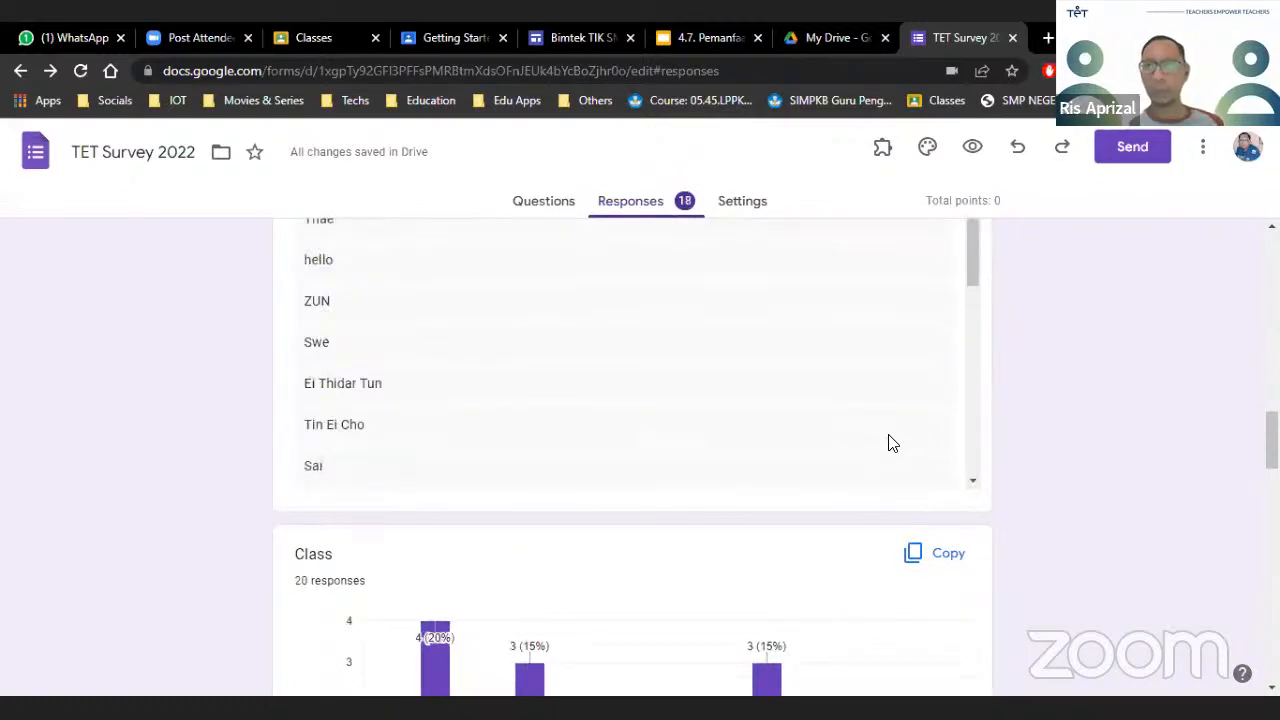
{"action": "scroll", "coordinate": [892, 443], "scroll_direction": "up", "scroll_amount": 1}
{"action": "scroll", "coordinate": [892, 443], "scroll_direction": "up", "scroll_amount": 2}
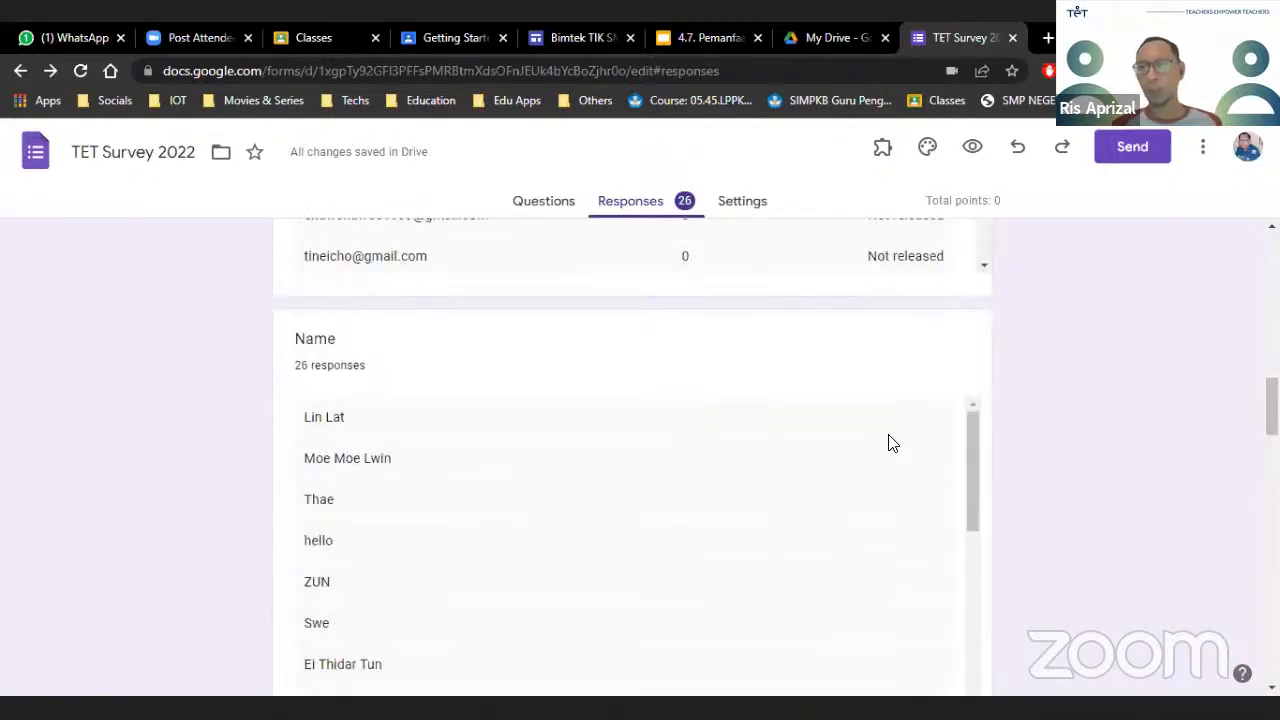
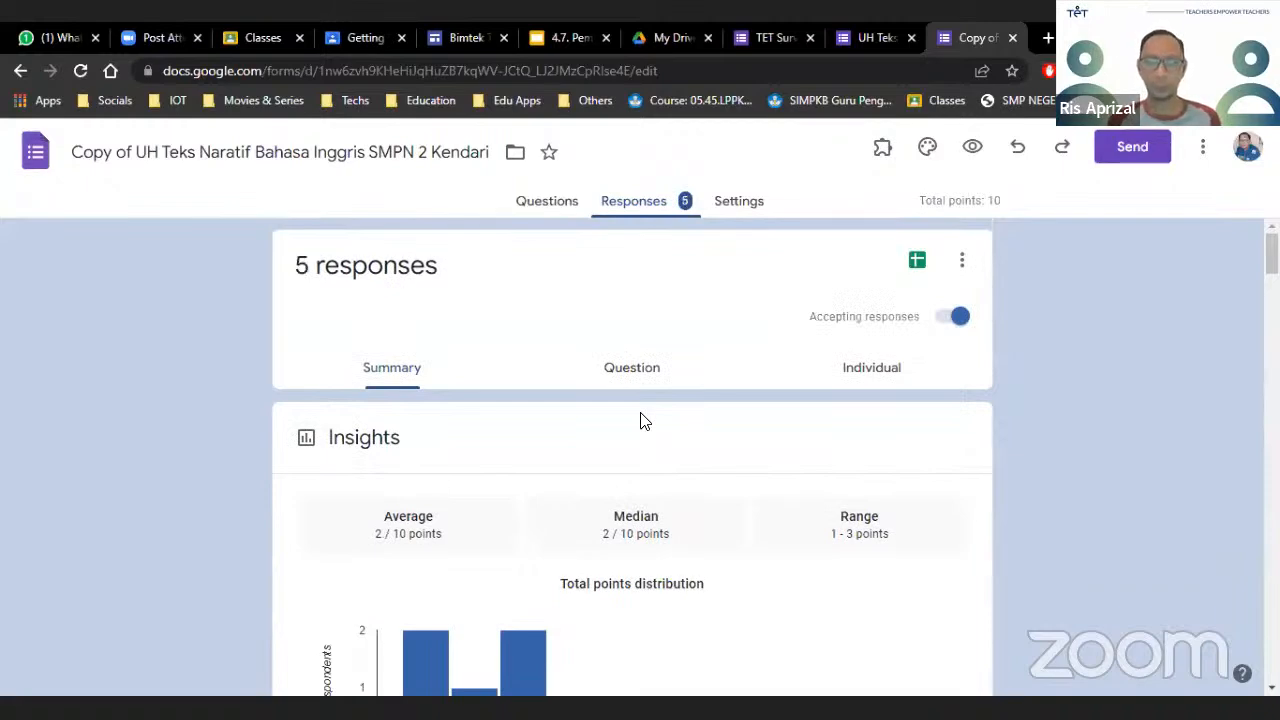
Examine the quiz copy's response insights, total points distribution and frequently missed questions
{"action": "scroll", "coordinate": [641, 421], "scroll_direction": "down", "scroll_amount": 8}
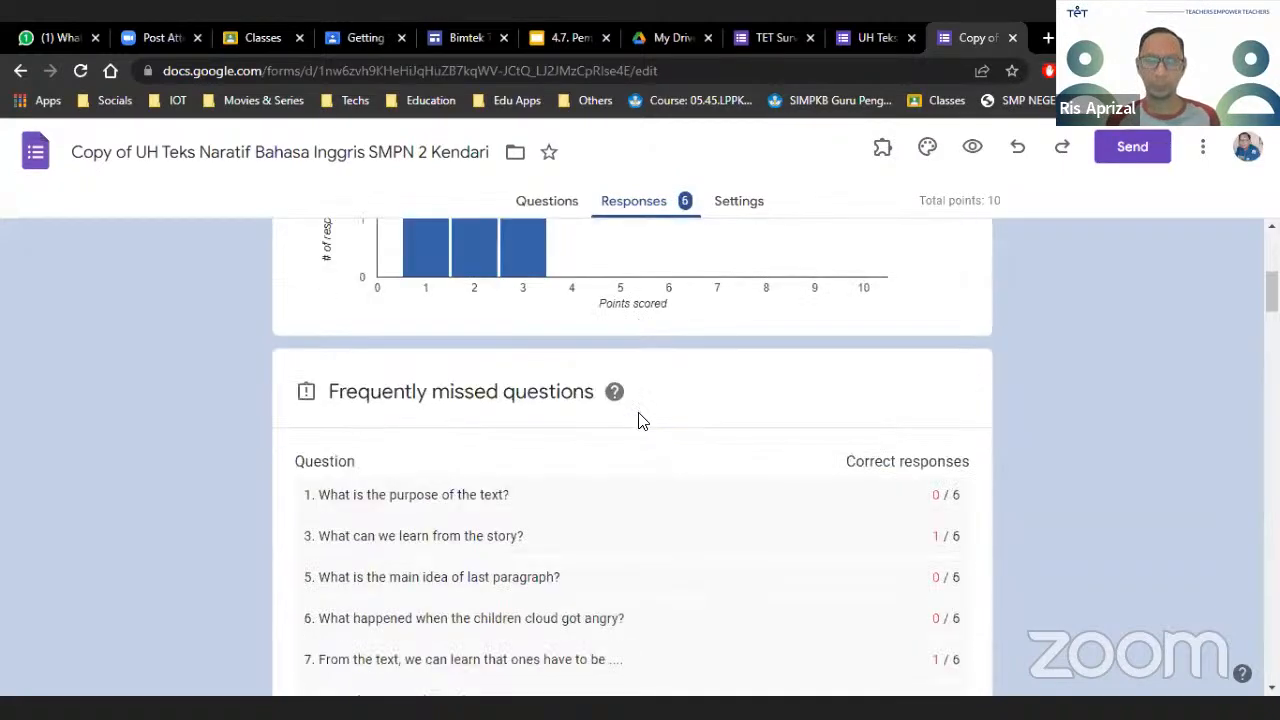
{"action": "scroll", "coordinate": [643, 423], "scroll_direction": "down", "scroll_amount": 1}
{"action": "scroll", "coordinate": [641, 421], "scroll_direction": "up", "scroll_amount": 3}
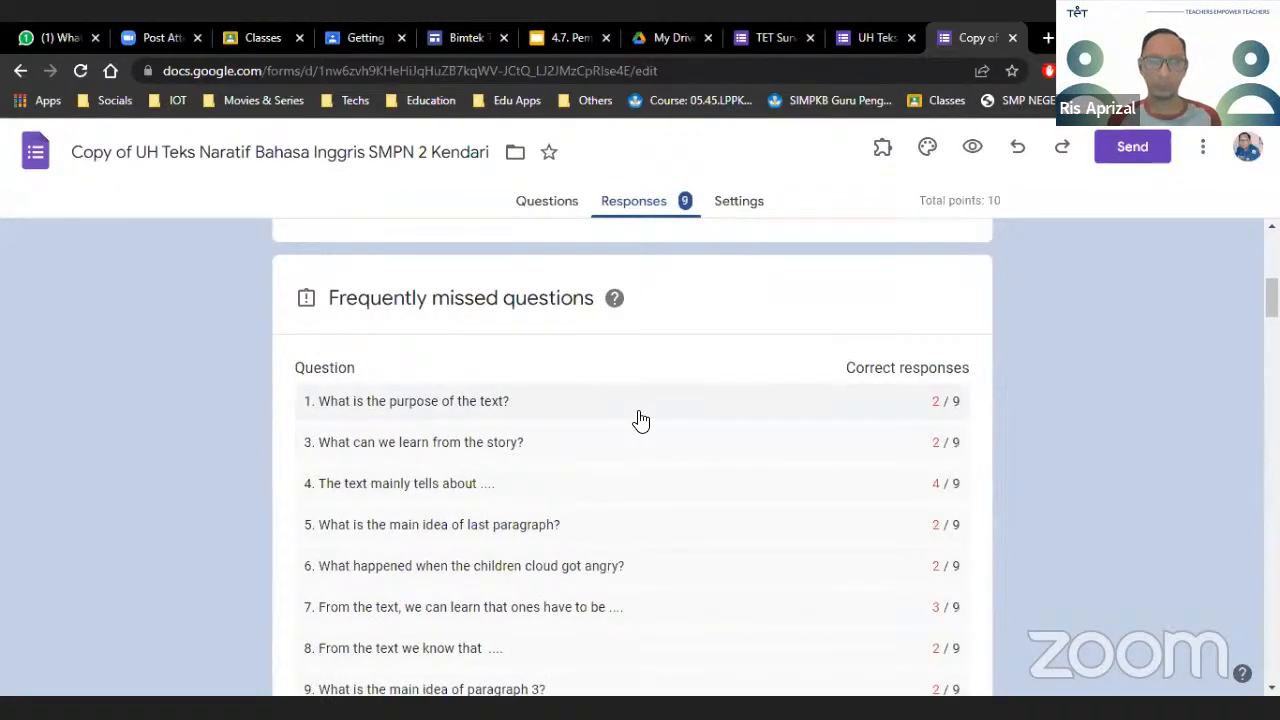
{"action": "scroll", "coordinate": [641, 421], "scroll_direction": "down", "scroll_amount": 2}
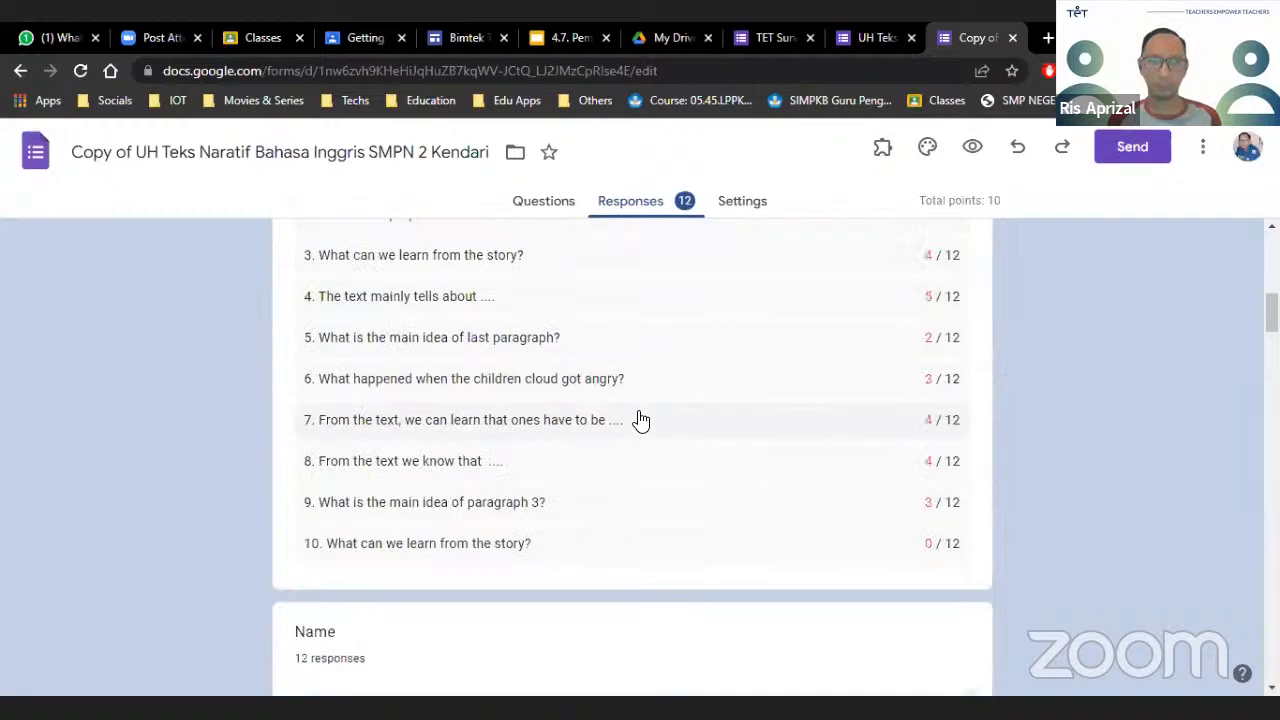
{"action": "scroll", "coordinate": [638, 420], "scroll_direction": "up", "scroll_amount": 10}
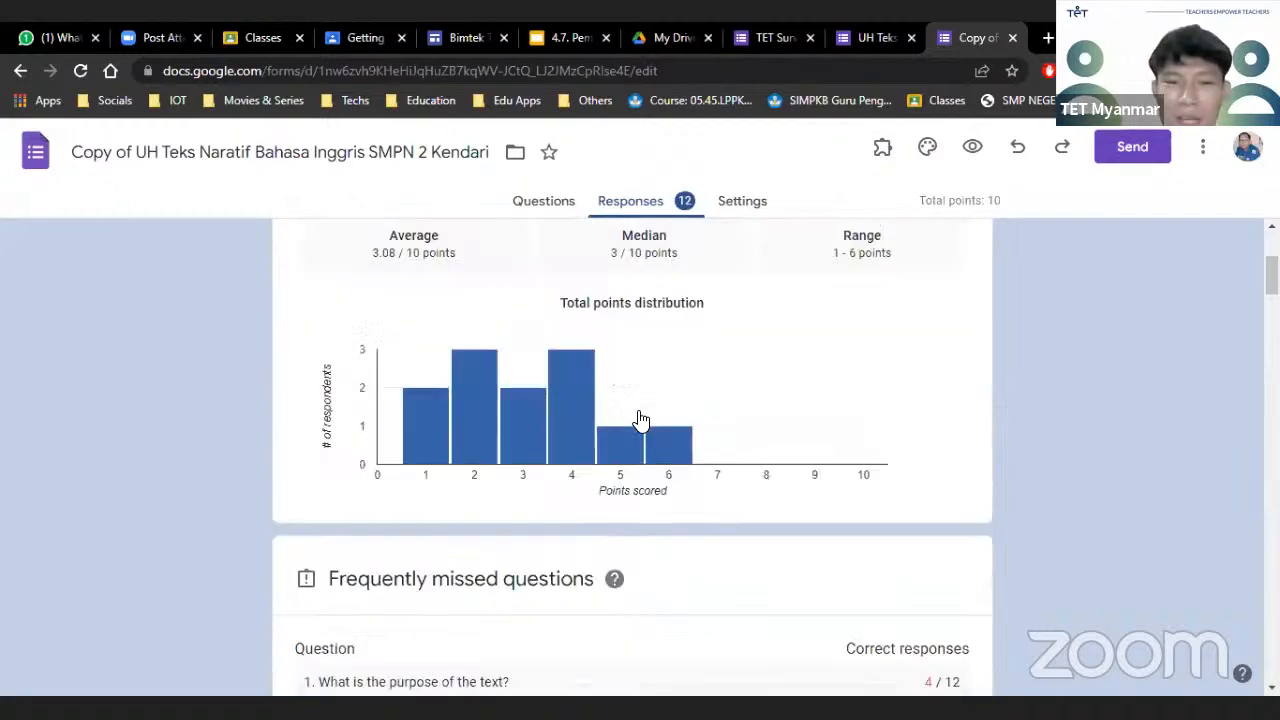
Look through the quiz's questions, from the Name and Class fields to the first reading passage and its answer options
{"action": "left_click", "coordinate": [554, 204]}
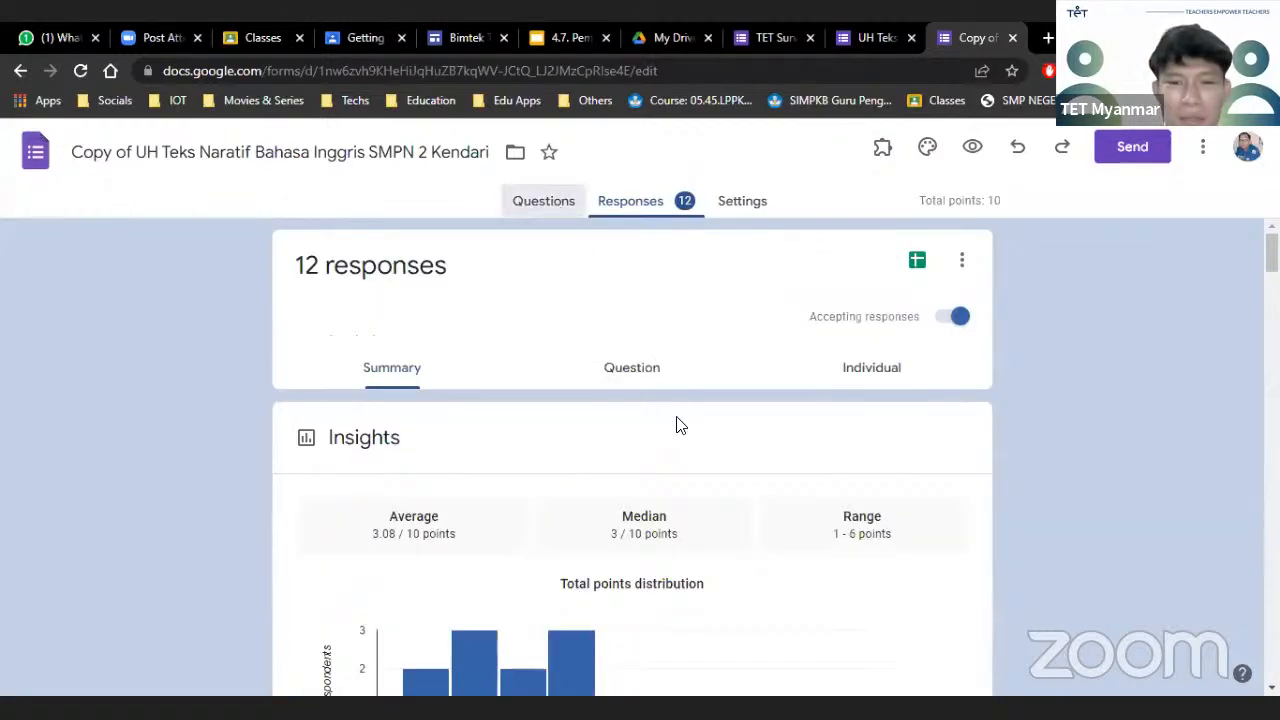
{"action": "scroll", "coordinate": [674, 414], "scroll_direction": "down", "scroll_amount": 6}
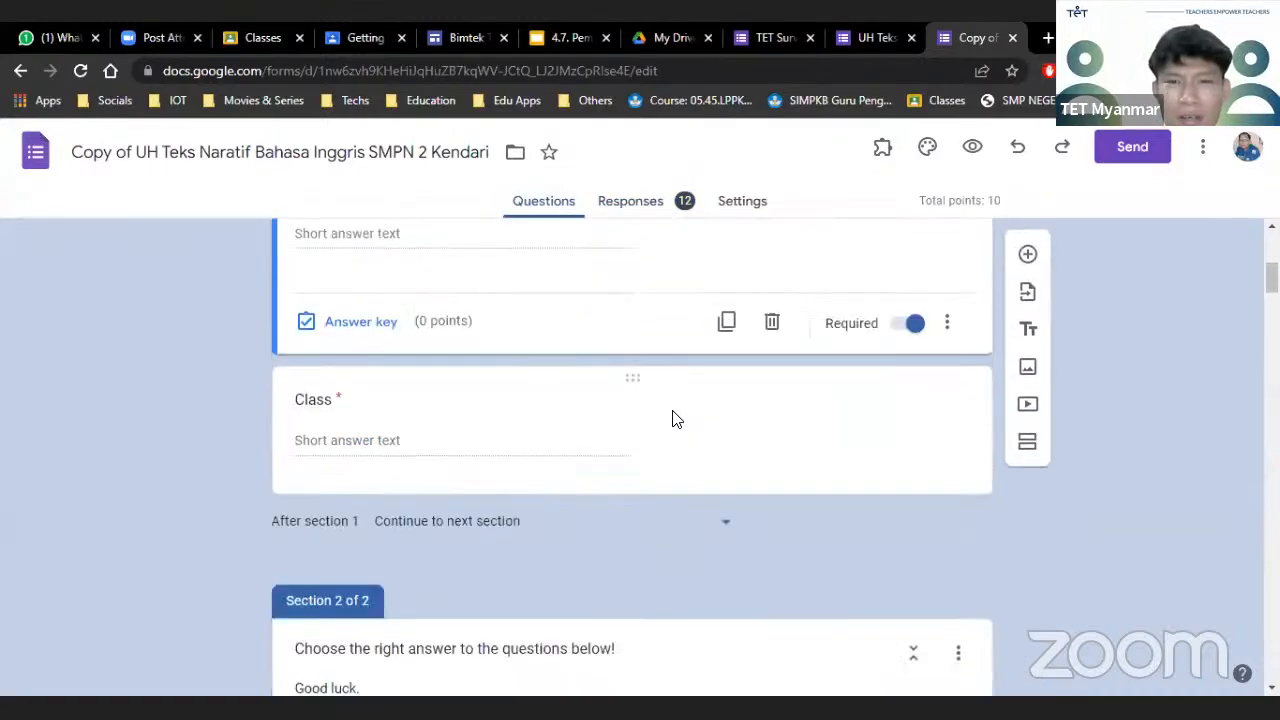
{"action": "scroll", "coordinate": [670, 418], "scroll_direction": "down", "scroll_amount": 2}
{"action": "scroll", "coordinate": [670, 418], "scroll_direction": "down", "scroll_amount": 8}
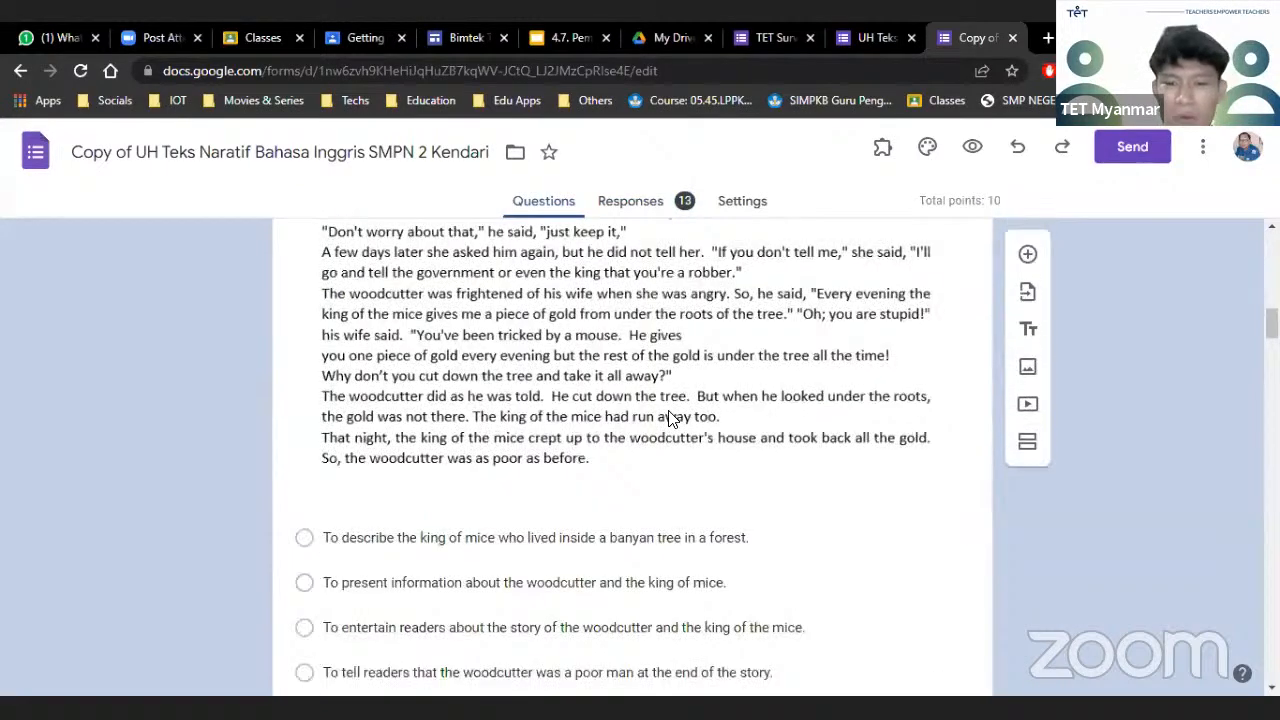
{"action": "scroll", "coordinate": [670, 418], "scroll_direction": "up", "scroll_amount": 15}
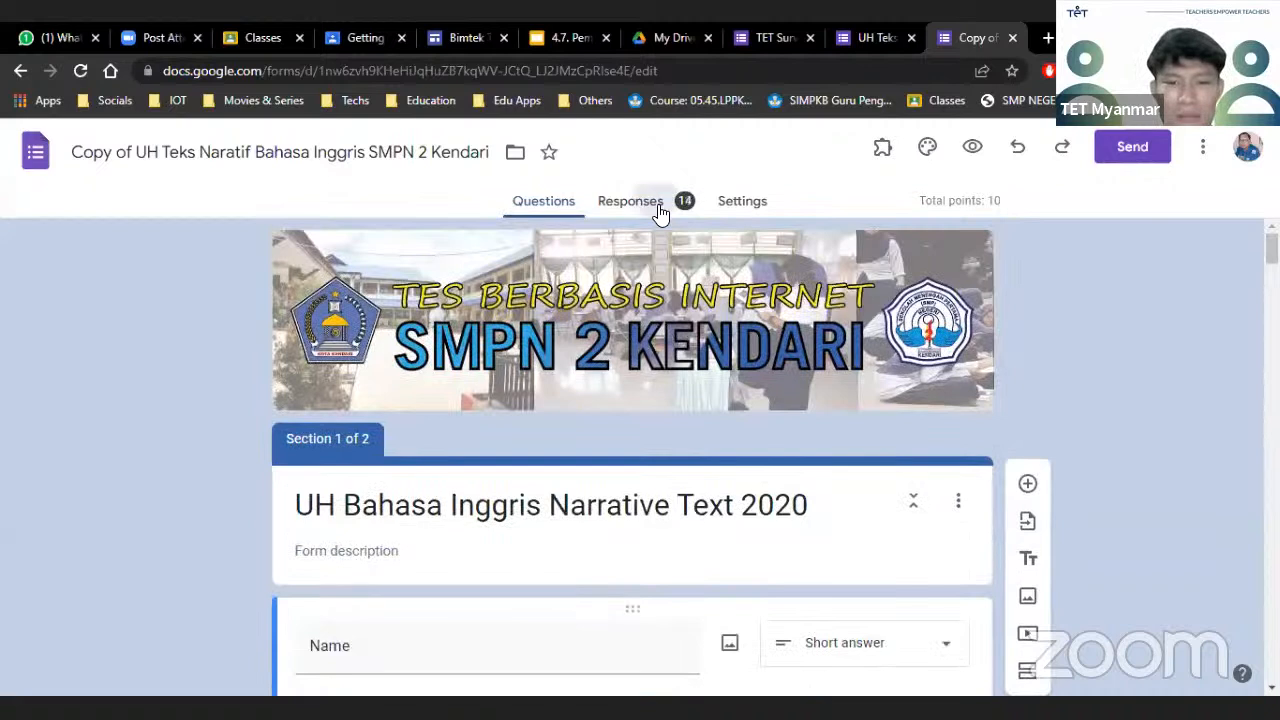
Review the quiz settings for grade release, respondent options, default point value, responses and presentation
{"action": "left_click", "coordinate": [630, 201]}
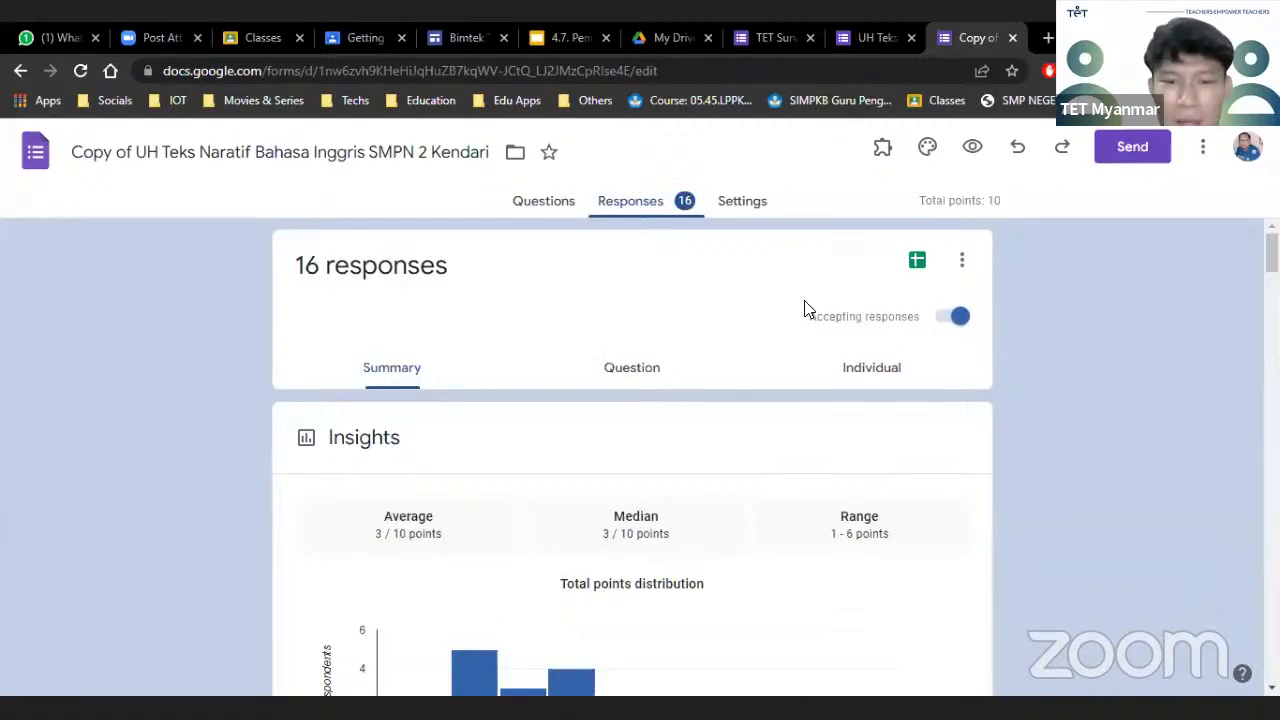
{"action": "left_click", "coordinate": [740, 201]}
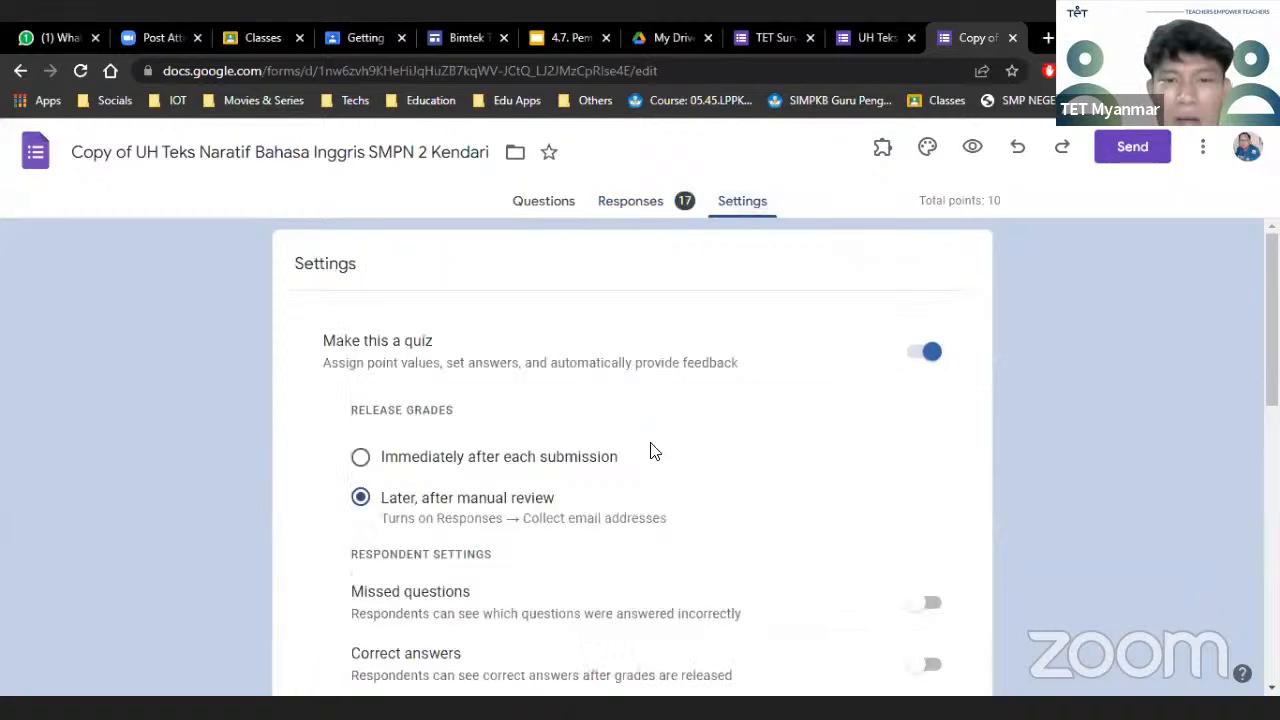
{"action": "scroll", "coordinate": [651, 451], "scroll_direction": "down", "scroll_amount": 5}
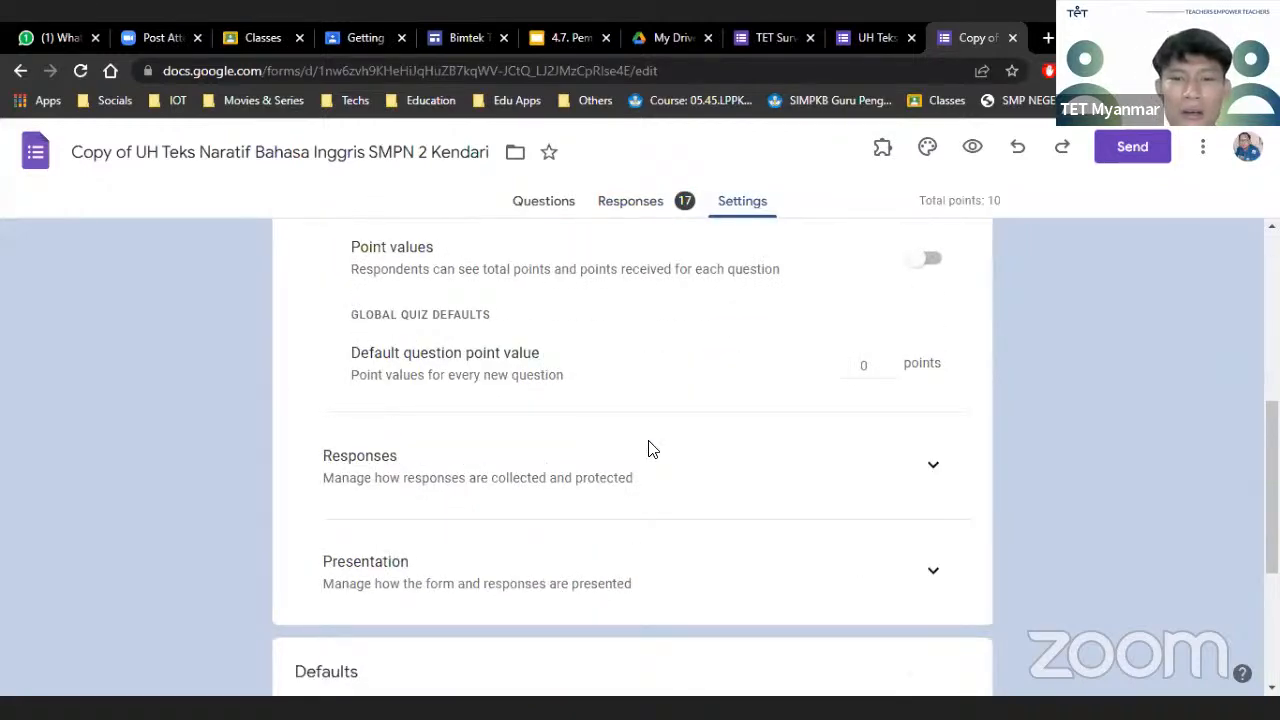
{"action": "scroll", "coordinate": [648, 449], "scroll_direction": "down", "scroll_amount": 2}
{"action": "scroll", "coordinate": [648, 449], "scroll_direction": "up", "scroll_amount": 3}
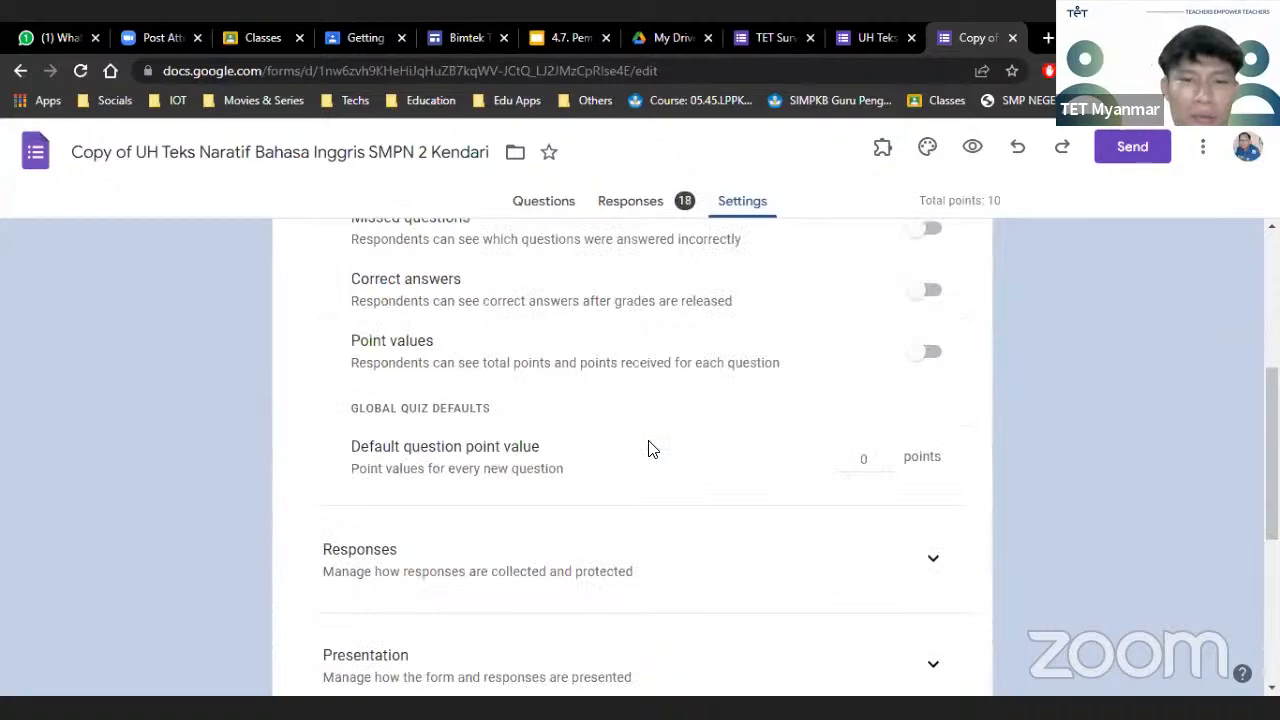
{"action": "scroll", "coordinate": [648, 449], "scroll_direction": "up", "scroll_amount": 4}
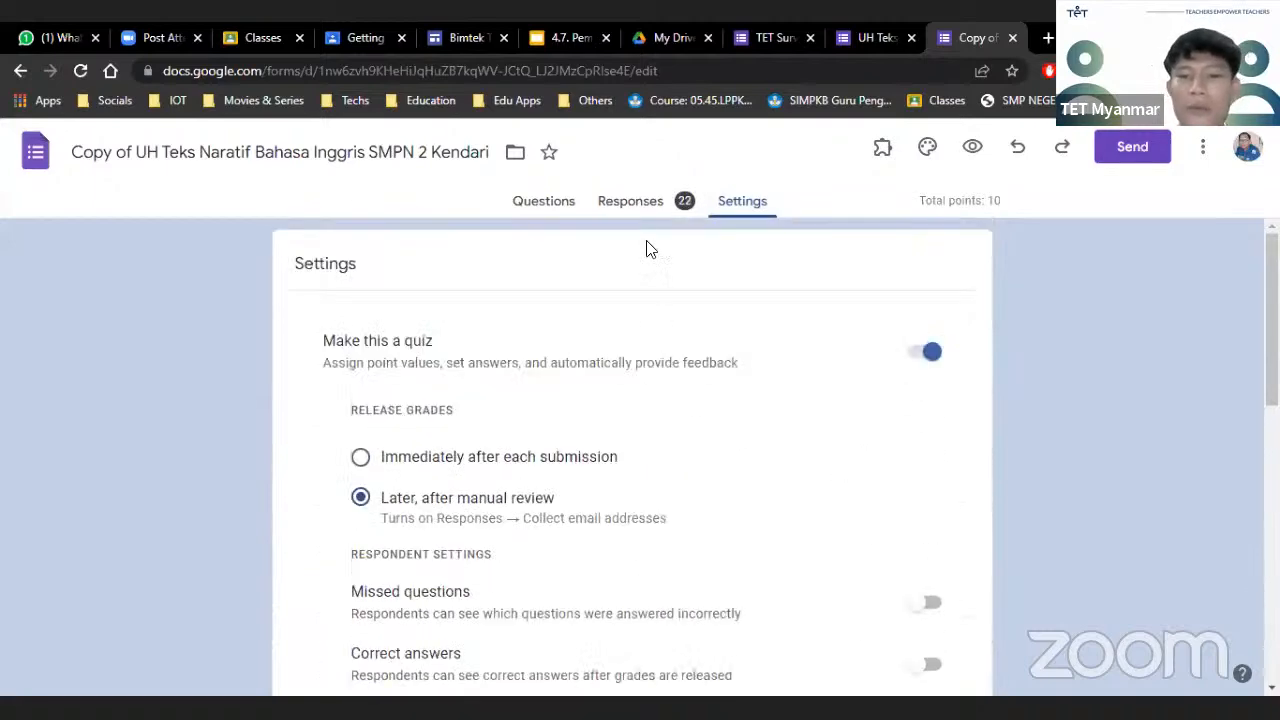
Return to the quiz's response summary and check the average, median, range and points distribution
{"action": "left_click", "coordinate": [638, 207]}
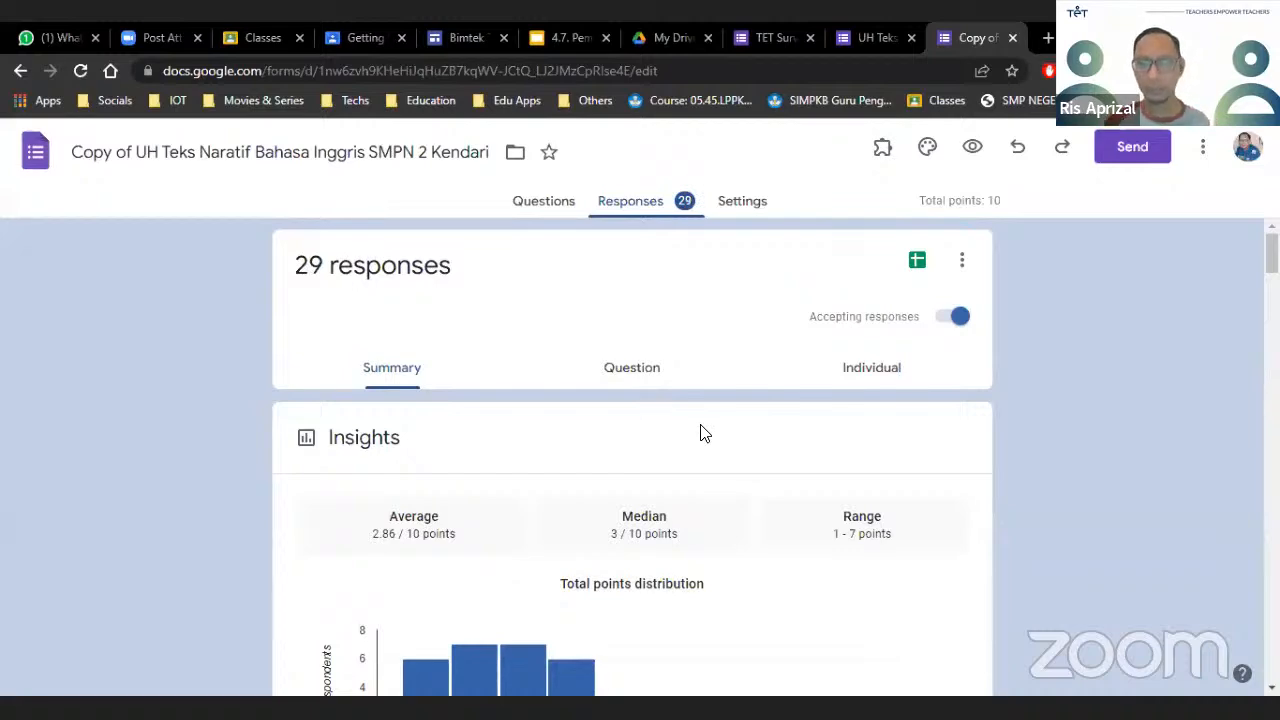
{"action": "scroll", "coordinate": [701, 434], "scroll_direction": "down", "scroll_amount": 1}
{"action": "scroll", "coordinate": [700, 430], "scroll_direction": "down", "scroll_amount": 5}
{"action": "scroll", "coordinate": [699, 427], "scroll_direction": "up", "scroll_amount": 5}
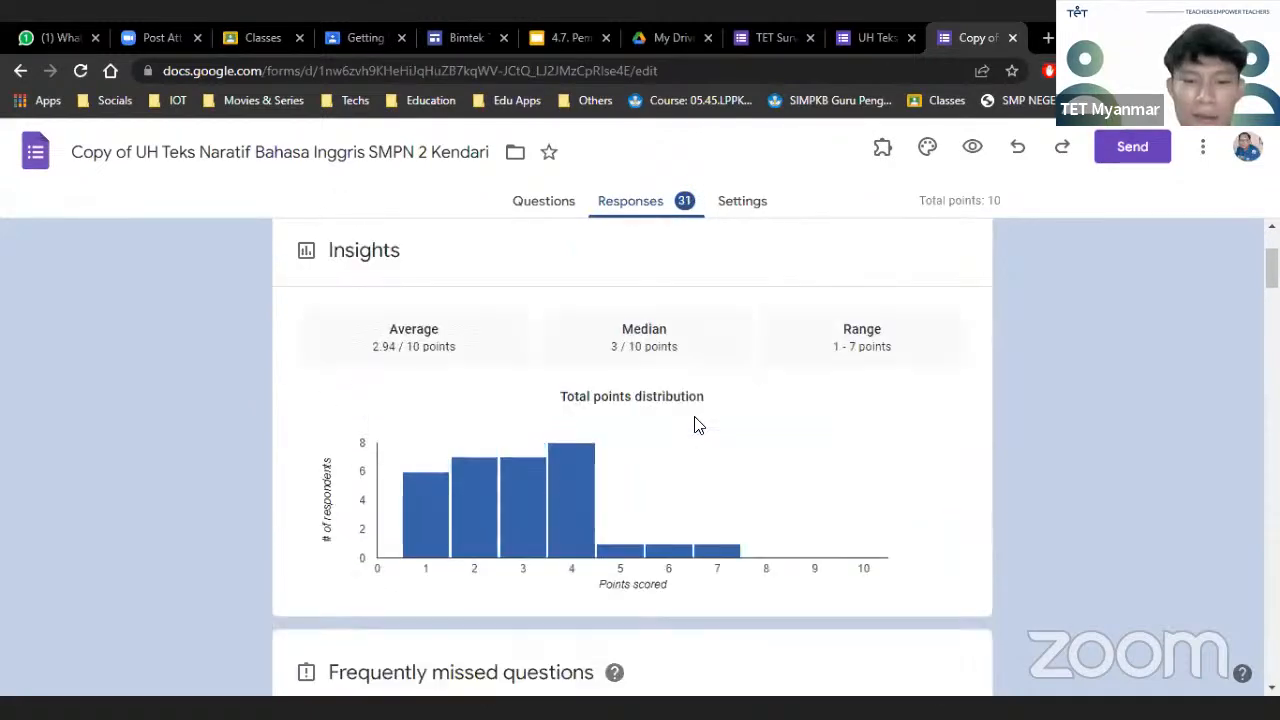
{"action": "left_click", "coordinate": [547, 205]}
{"action": "left_click", "coordinate": [634, 202]}
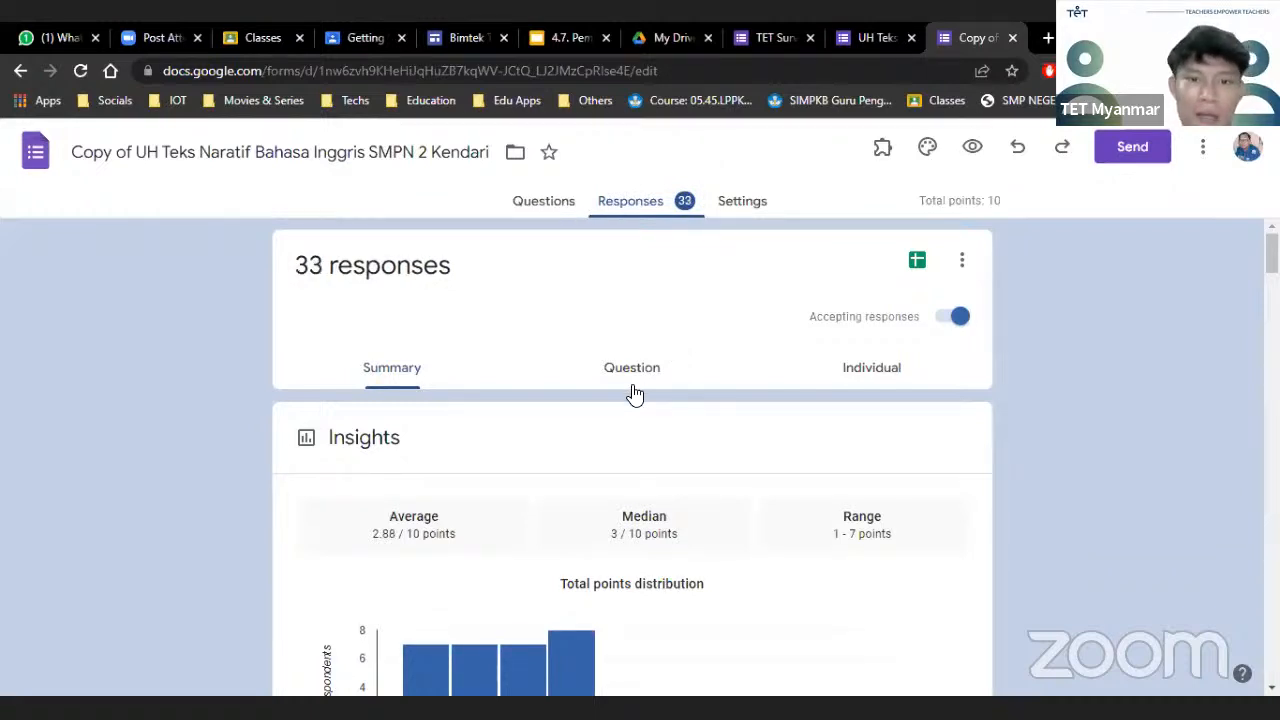
Examine the response summary from the points distribution through the frequently missed questions to the Name and Class charts
{"action": "scroll", "coordinate": [633, 393], "scroll_direction": "down", "scroll_amount": 4}
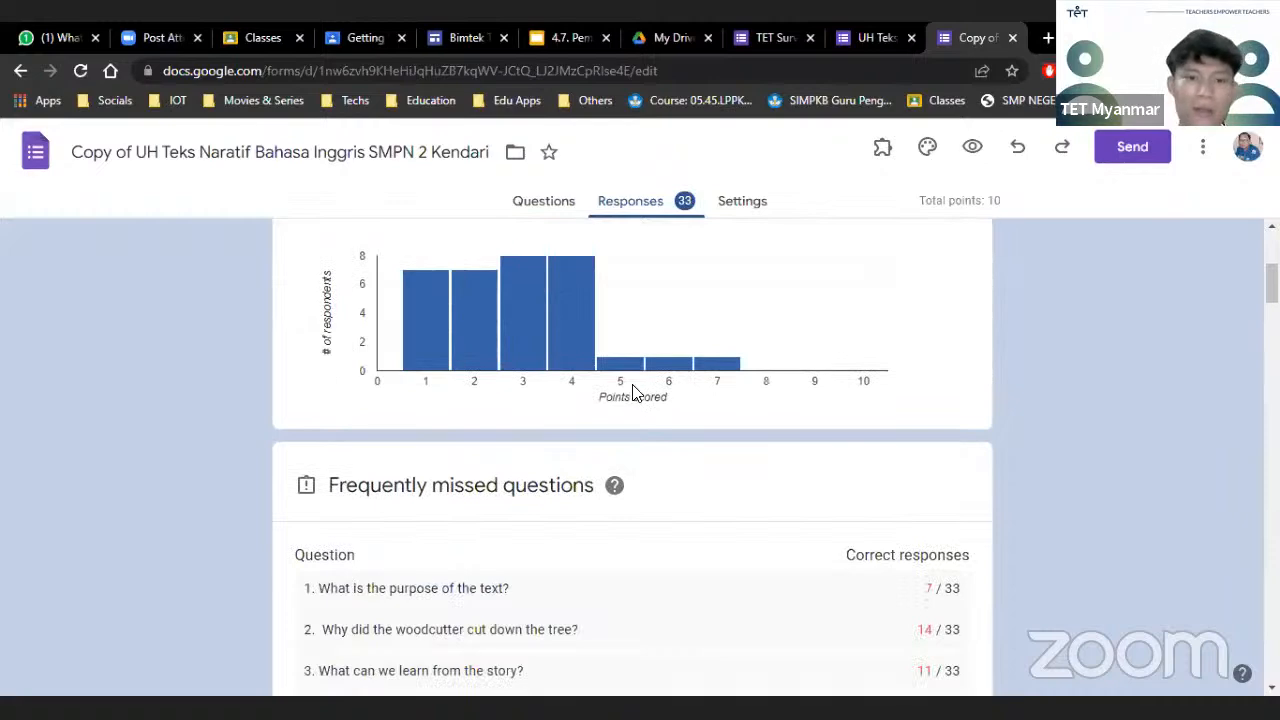
{"action": "scroll", "coordinate": [633, 393], "scroll_direction": "down", "scroll_amount": 5}
{"action": "scroll", "coordinate": [633, 393], "scroll_direction": "down", "scroll_amount": 15}
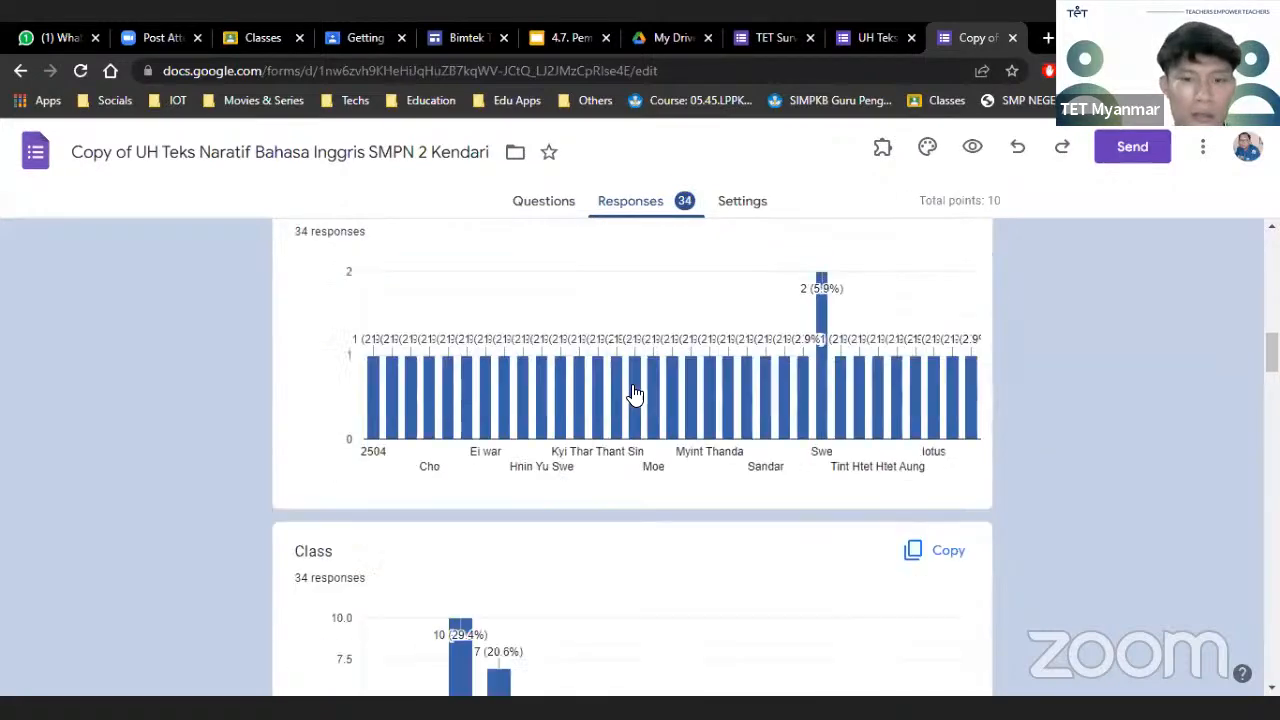
{"action": "scroll", "coordinate": [633, 393], "scroll_direction": "up", "scroll_amount": 20}
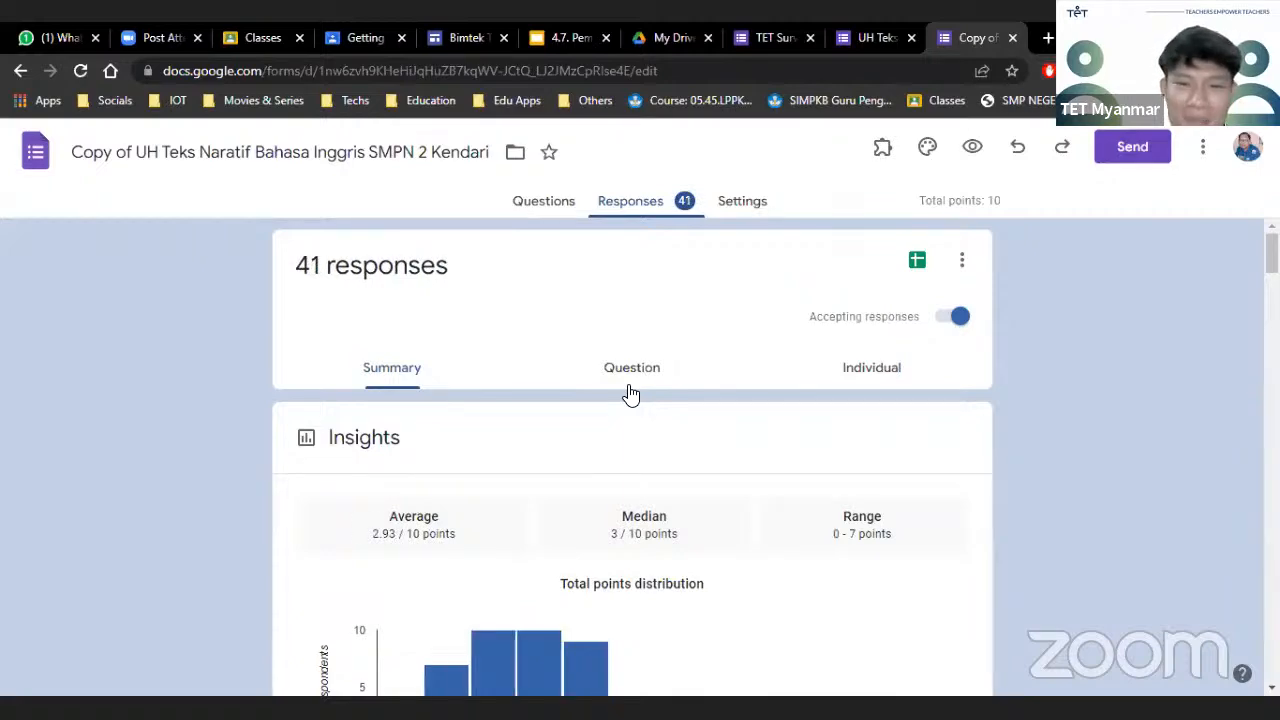
Examine the answer charts for quiz questions 1 to 10 in the response summary
{"action": "scroll", "coordinate": [630, 393], "scroll_direction": "down", "scroll_amount": 20}
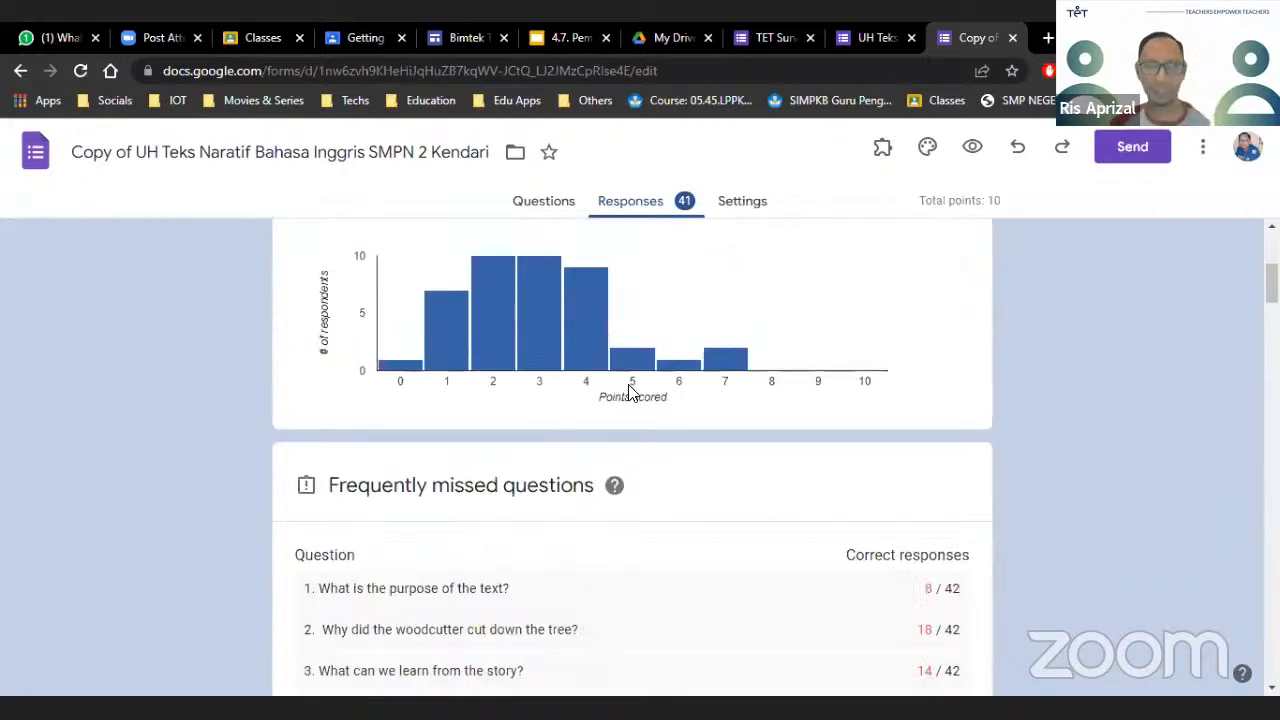
{"action": "scroll", "coordinate": [630, 393], "scroll_direction": "down", "scroll_amount": 8}
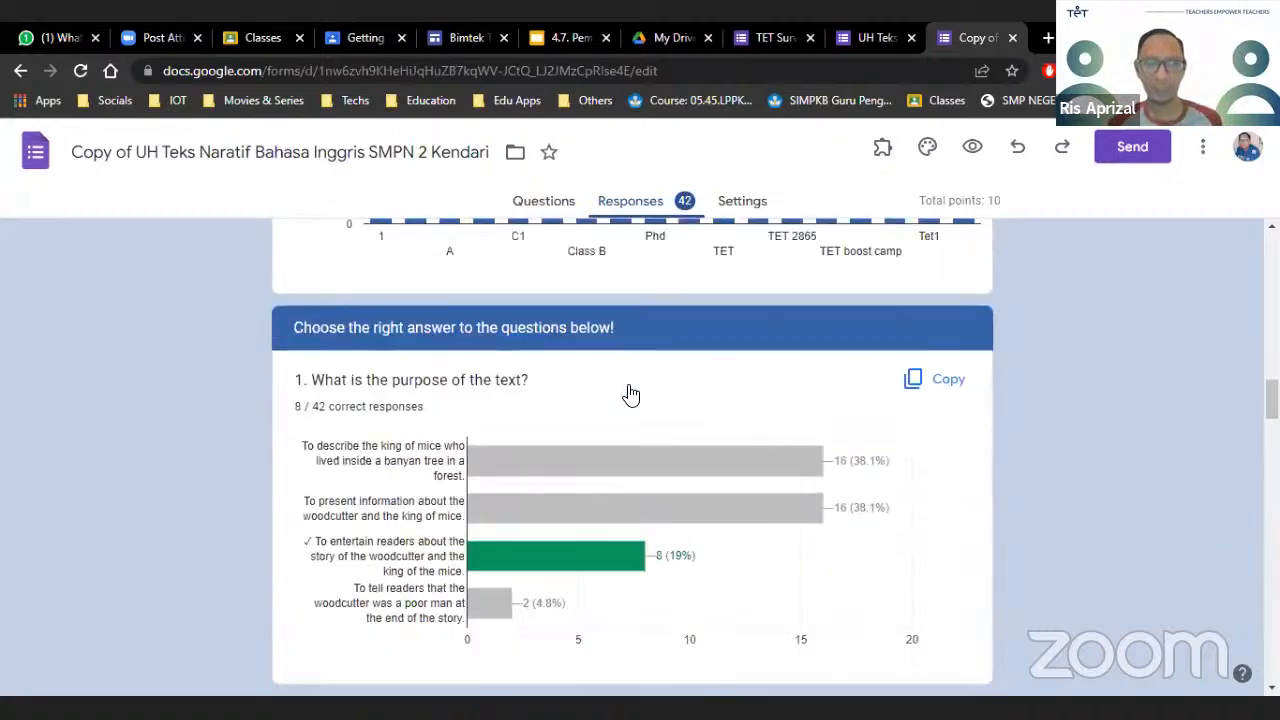
{"action": "scroll", "coordinate": [628, 392], "scroll_direction": "down", "scroll_amount": 8}
{"action": "scroll", "coordinate": [628, 391], "scroll_direction": "down", "scroll_amount": 12}
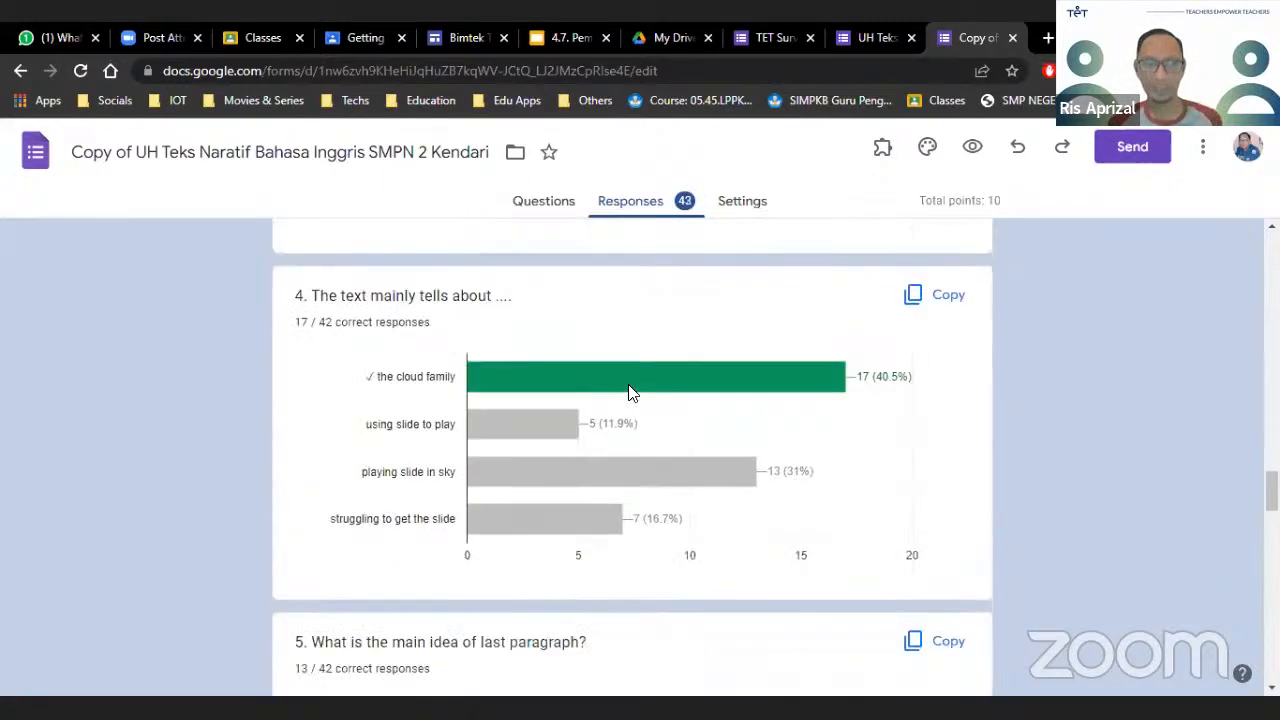
{"action": "scroll", "coordinate": [1076, 440], "scroll_direction": "down", "scroll_amount": 15}
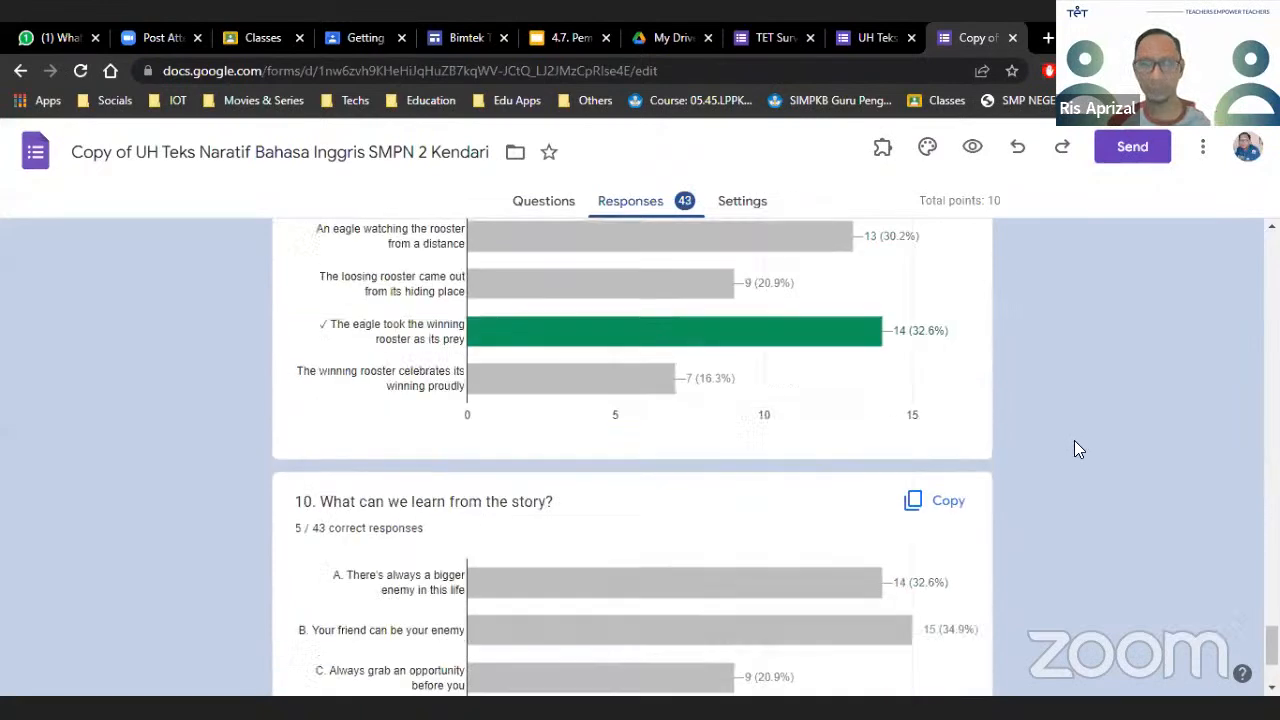
Show the individual responses, examine the first respondent's marked answers, and page to the second response and back
{"action": "left_click_drag", "start_coordinate": [1272, 661], "coordinate": [1272, 243]}
{"action": "left_click", "coordinate": [912, 382]}
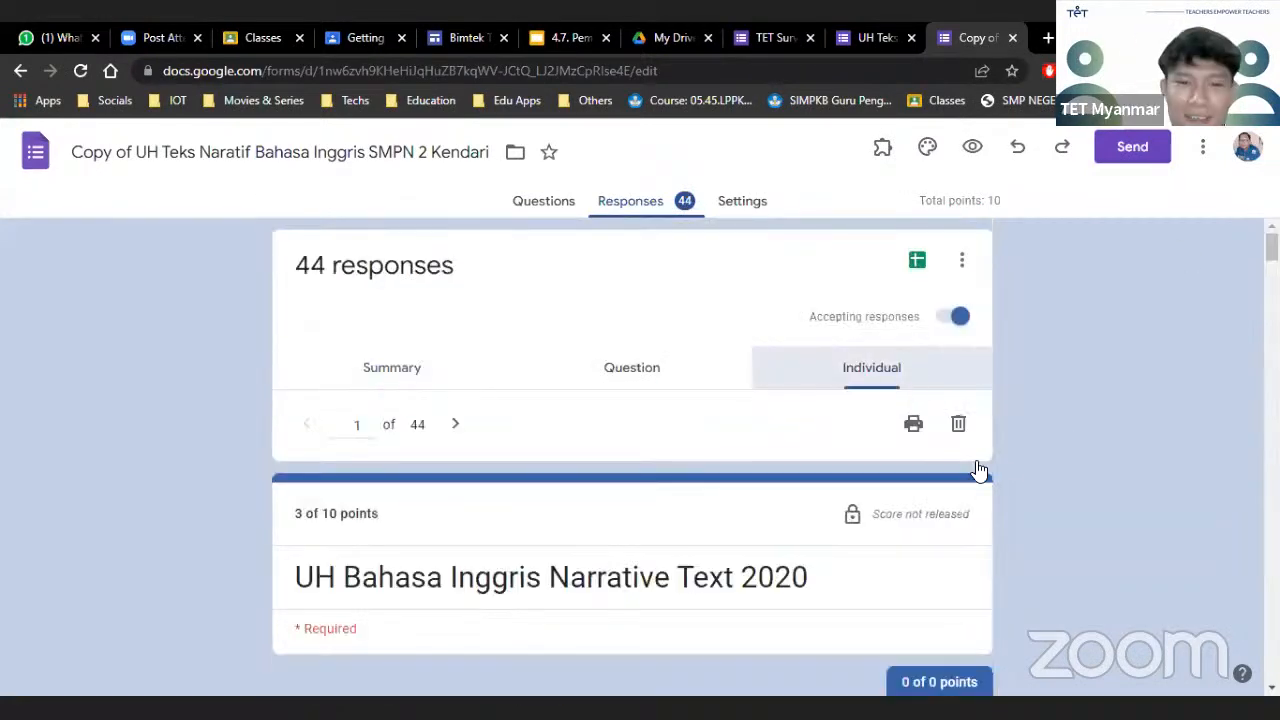
{"action": "scroll", "coordinate": [1052, 442], "scroll_direction": "down", "scroll_amount": 1}
{"action": "scroll", "coordinate": [1050, 440], "scroll_direction": "down", "scroll_amount": 8}
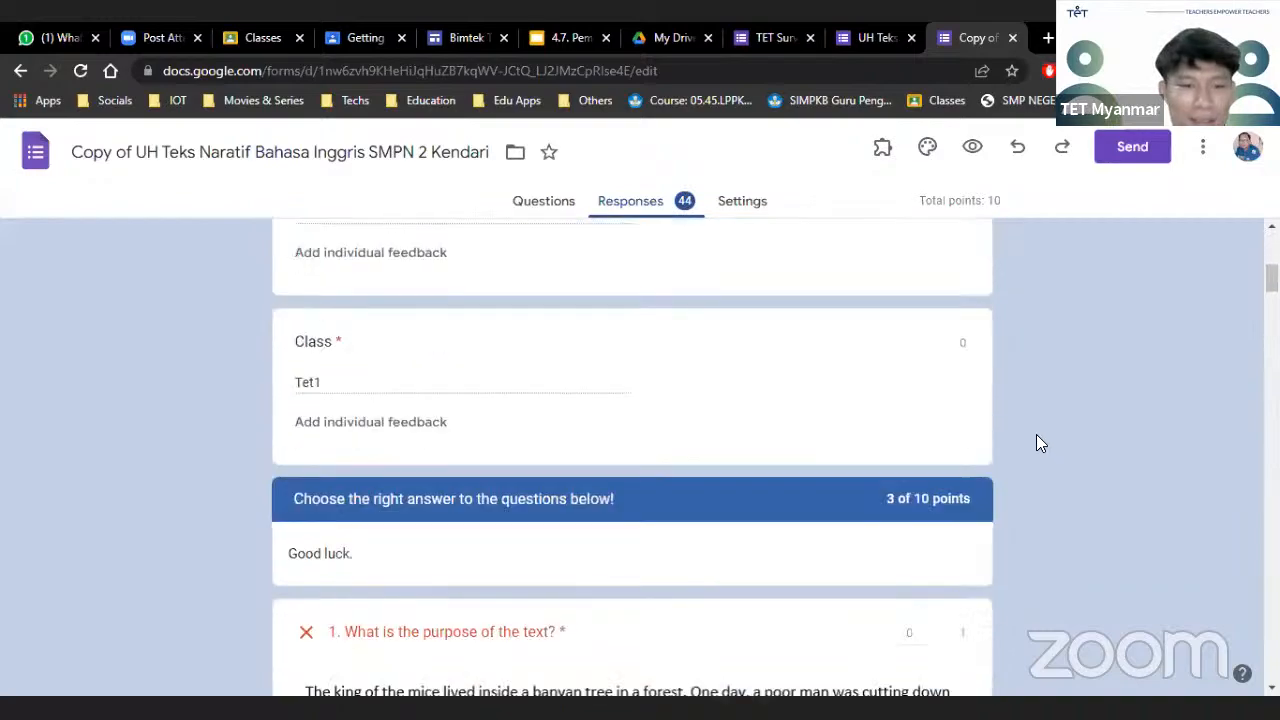
{"action": "scroll", "coordinate": [1020, 426], "scroll_direction": "down", "scroll_amount": 12}
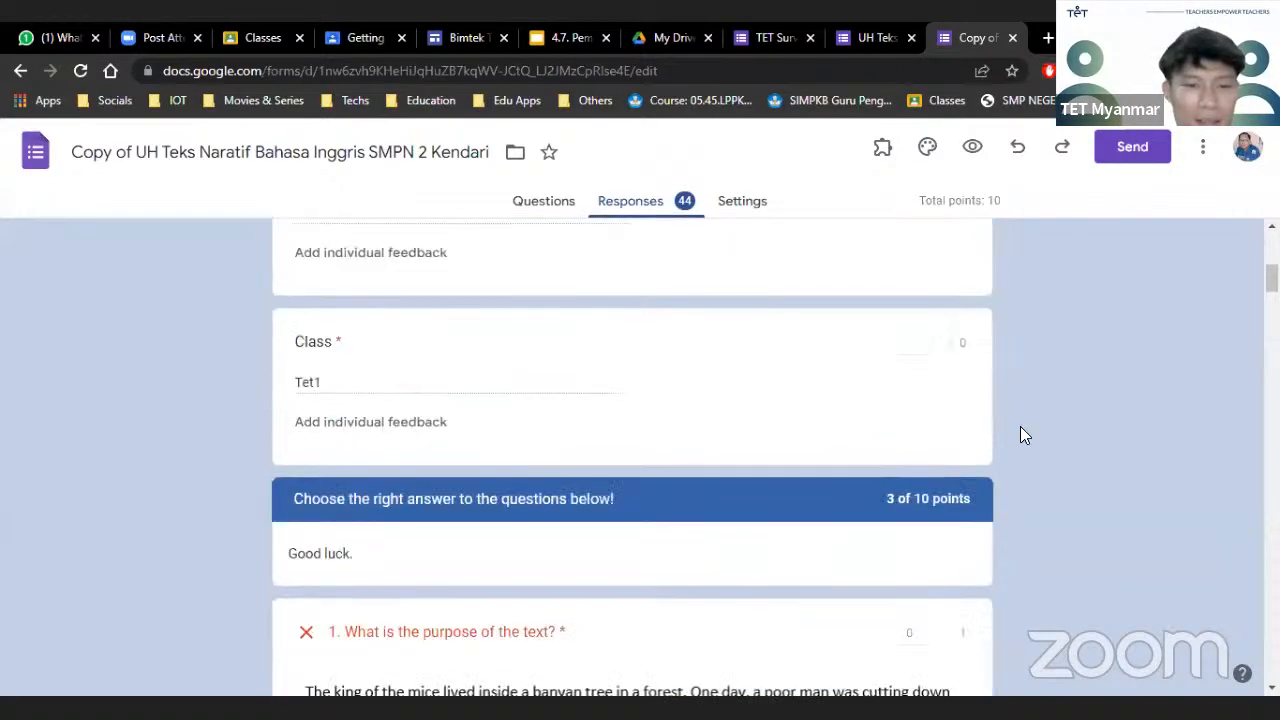
{"action": "scroll", "coordinate": [1020, 426], "scroll_direction": "down", "scroll_amount": 7}
{"action": "left_click_drag", "start_coordinate": [1272, 353], "coordinate": [1272, 481]}
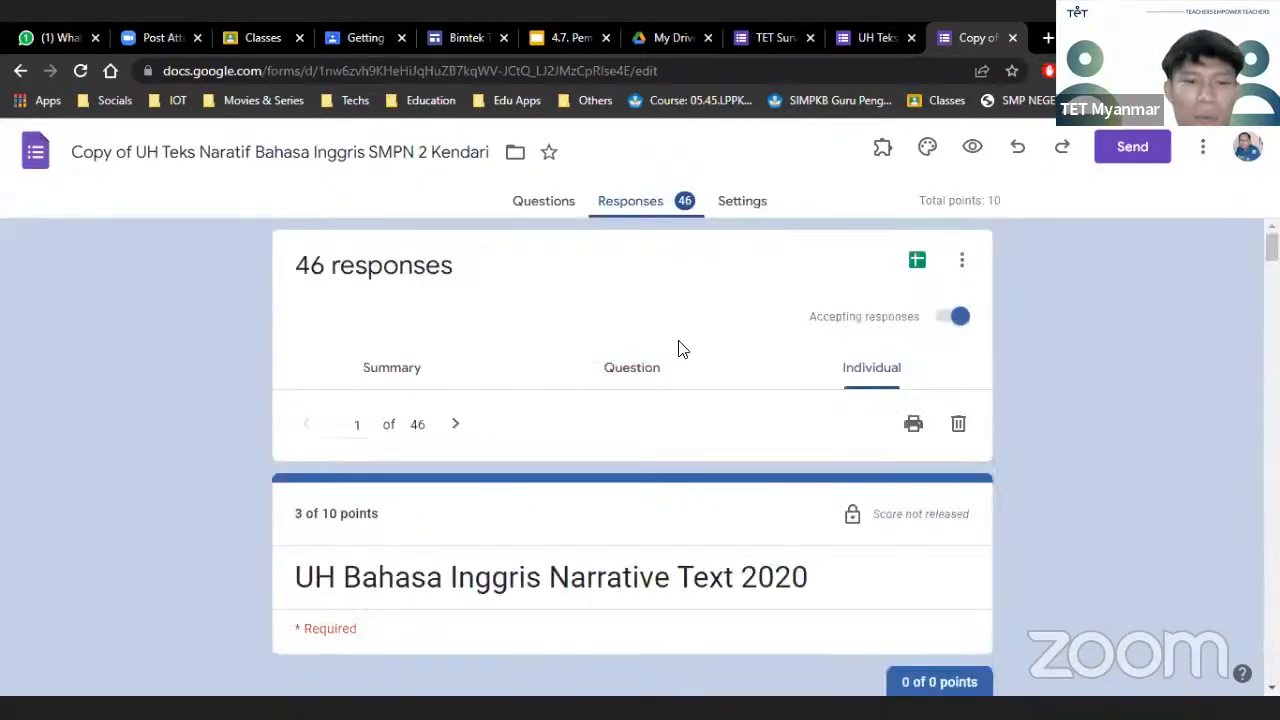
{"action": "left_click", "coordinate": [455, 424]}
{"action": "left_click", "coordinate": [307, 426]}
Show the responses grouped by question and look through the answers given to the Name question
{"action": "left_click", "coordinate": [656, 385]}
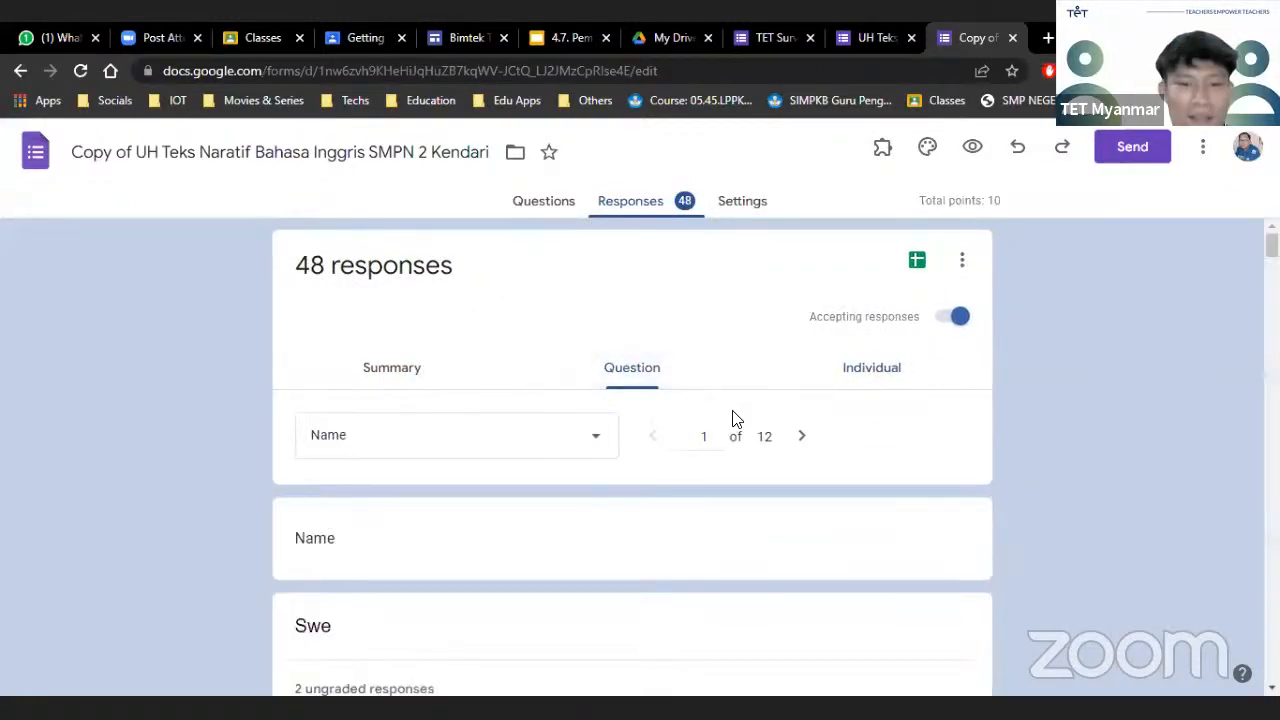
{"action": "scroll", "coordinate": [725, 415], "scroll_direction": "down", "scroll_amount": 4}
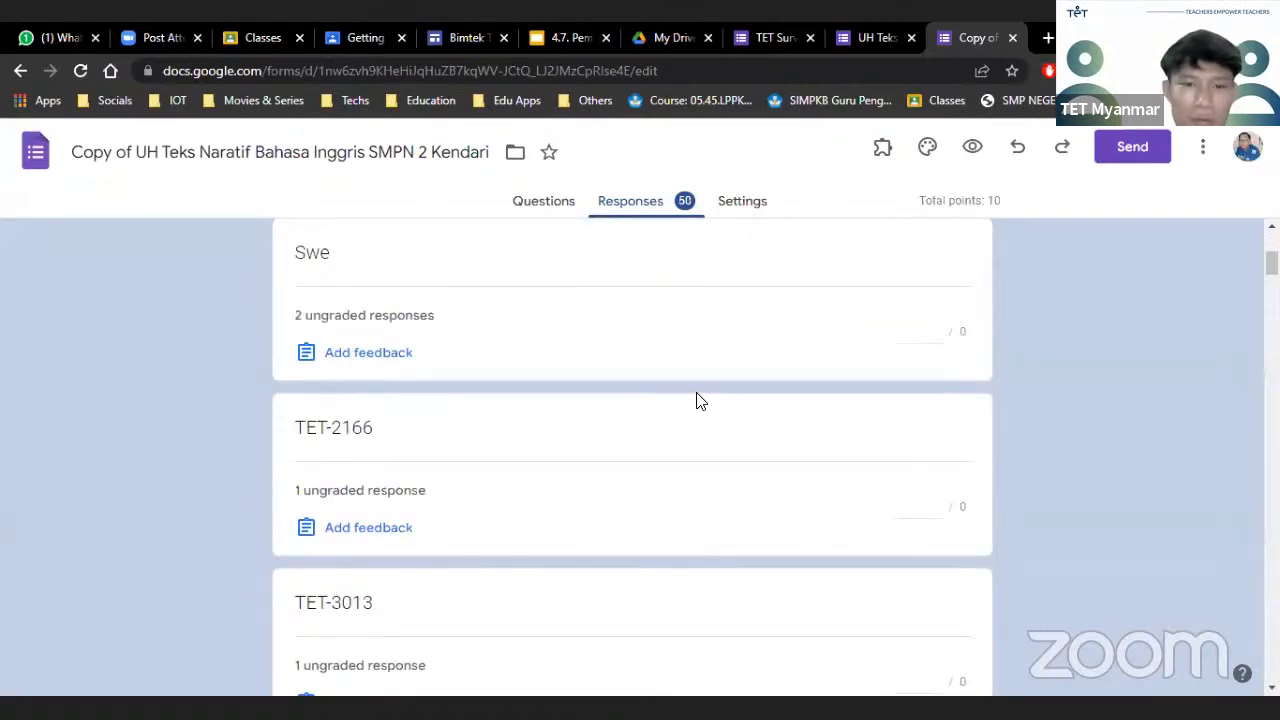
Look through the remaining answers to the Name question and return to the start of the list
{"action": "scroll", "coordinate": [697, 400], "scroll_direction": "down", "scroll_amount": 5}
{"action": "scroll", "coordinate": [697, 400], "scroll_direction": "down", "scroll_amount": 15}
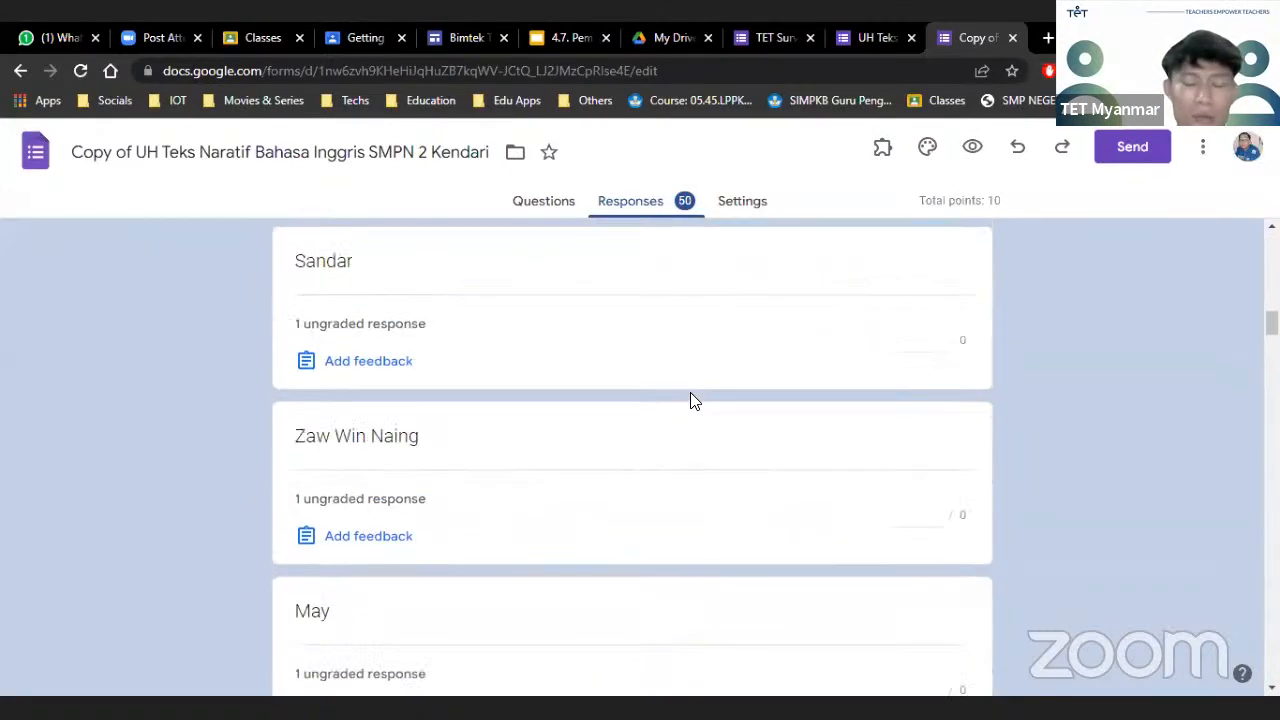
{"action": "scroll", "coordinate": [695, 400], "scroll_direction": "down", "scroll_amount": 15}
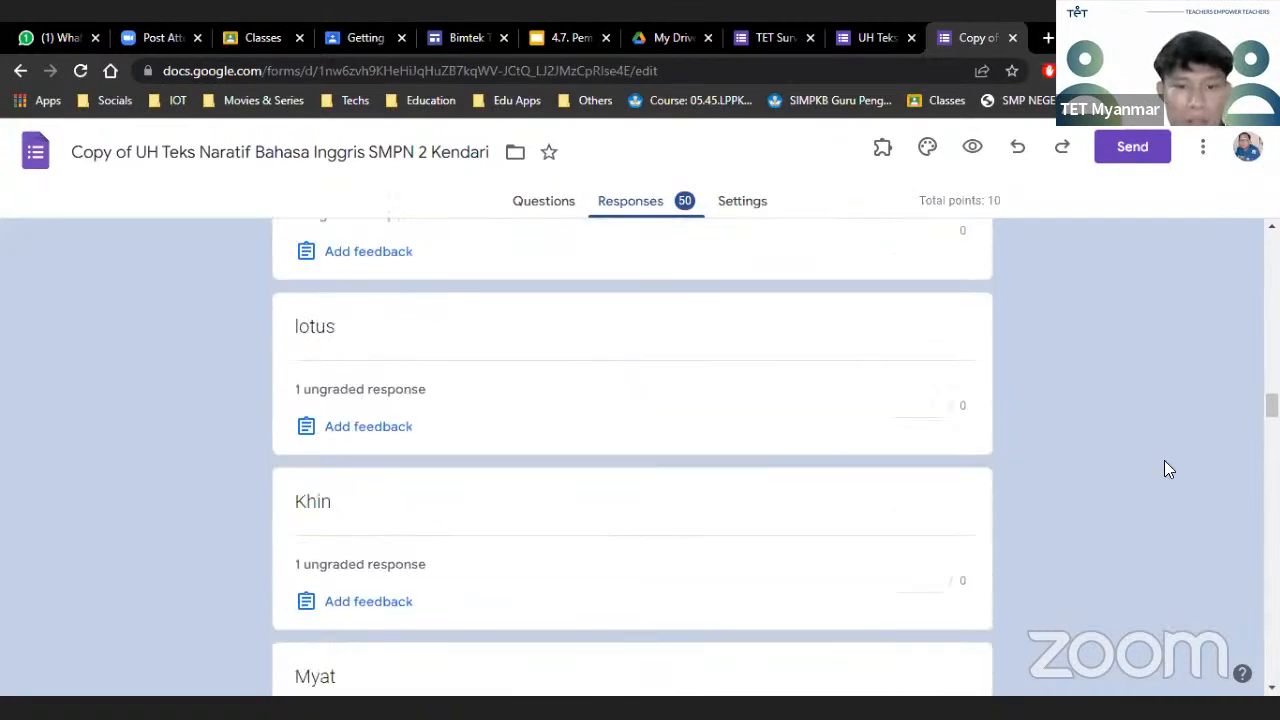
{"action": "scroll", "coordinate": [1154, 454], "scroll_direction": "up", "scroll_amount": 15}
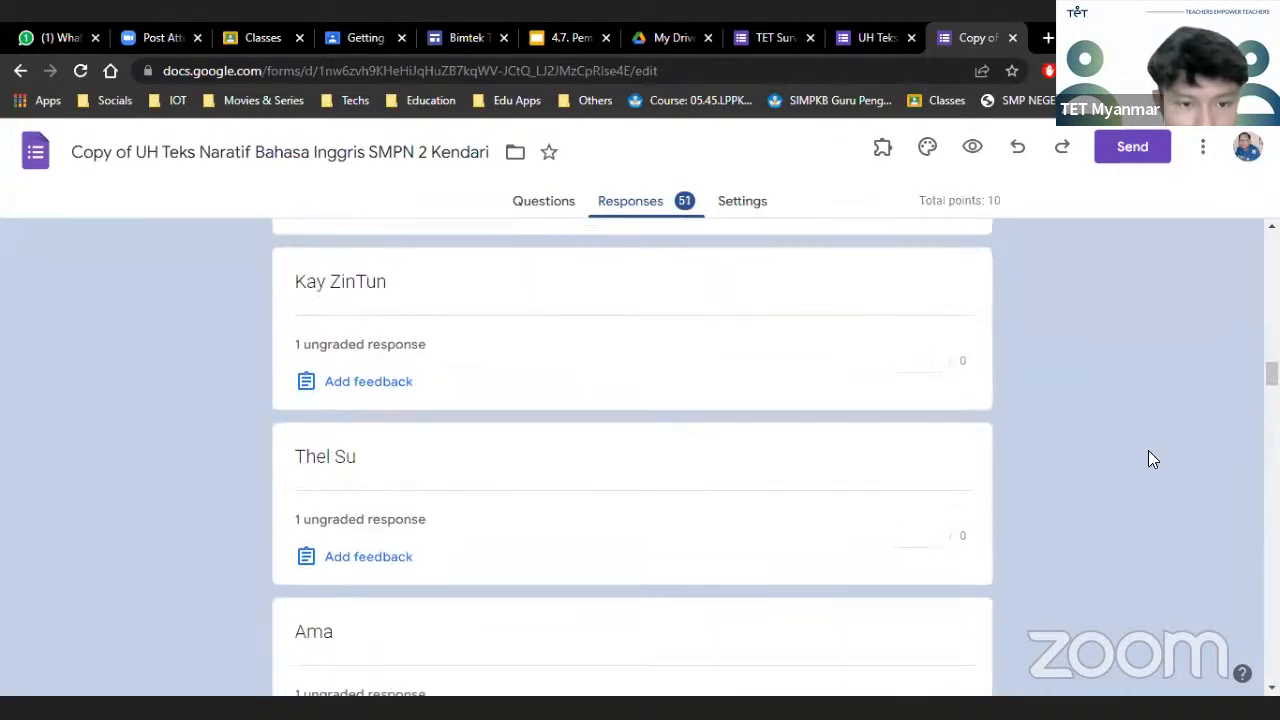
{"action": "scroll", "coordinate": [1146, 456], "scroll_direction": "up", "scroll_amount": 5}
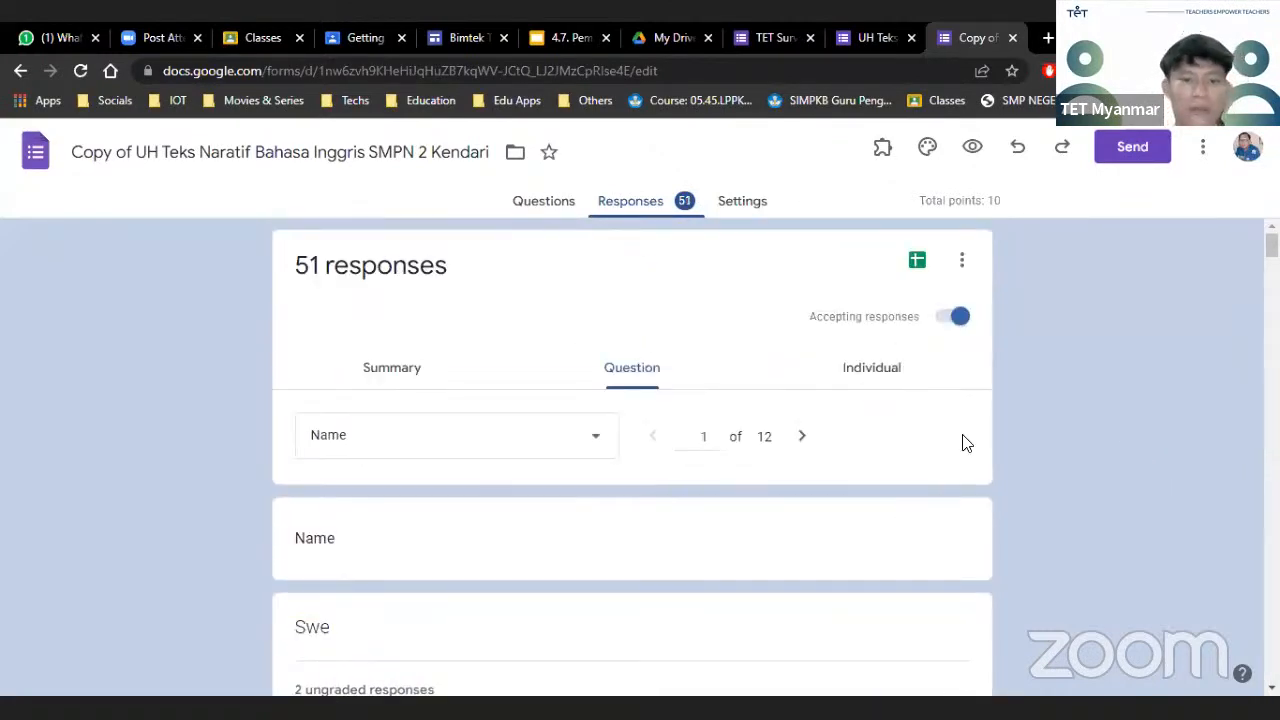
Show the quiz settings and the form's questions
{"action": "left_click", "coordinate": [735, 213]}
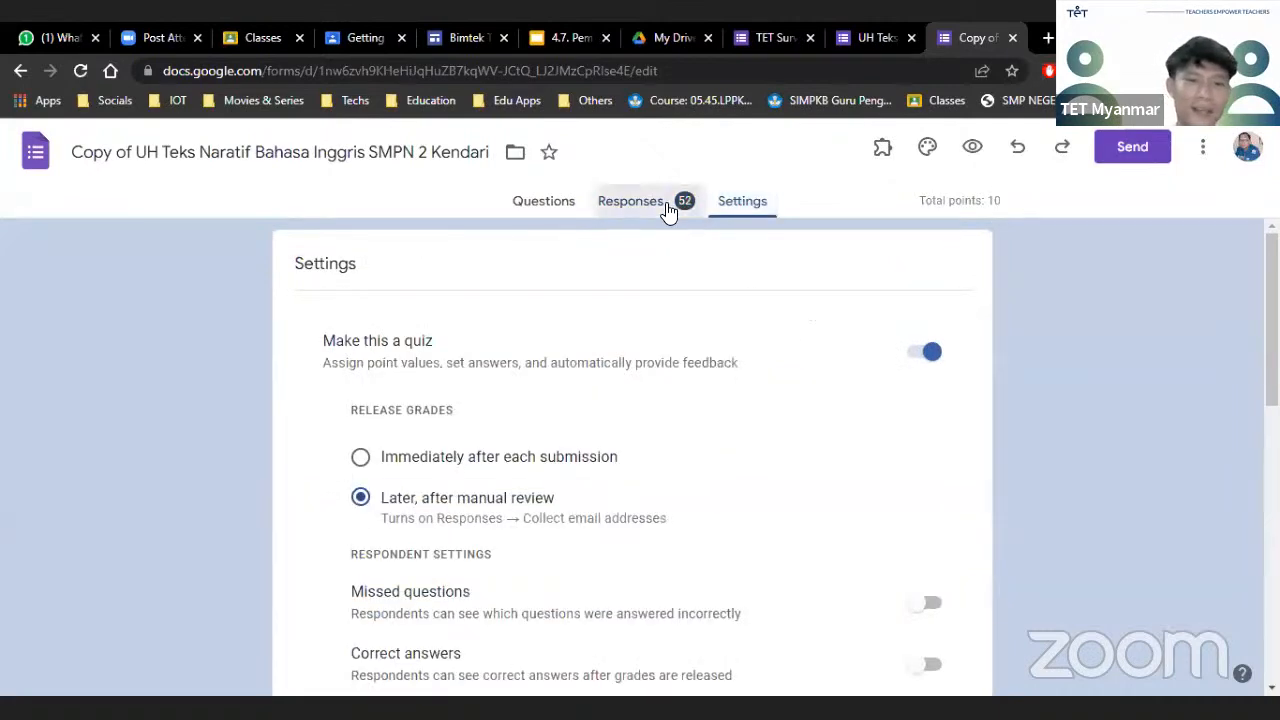
{"action": "left_click", "coordinate": [662, 208]}
{"action": "left_click", "coordinate": [540, 210]}
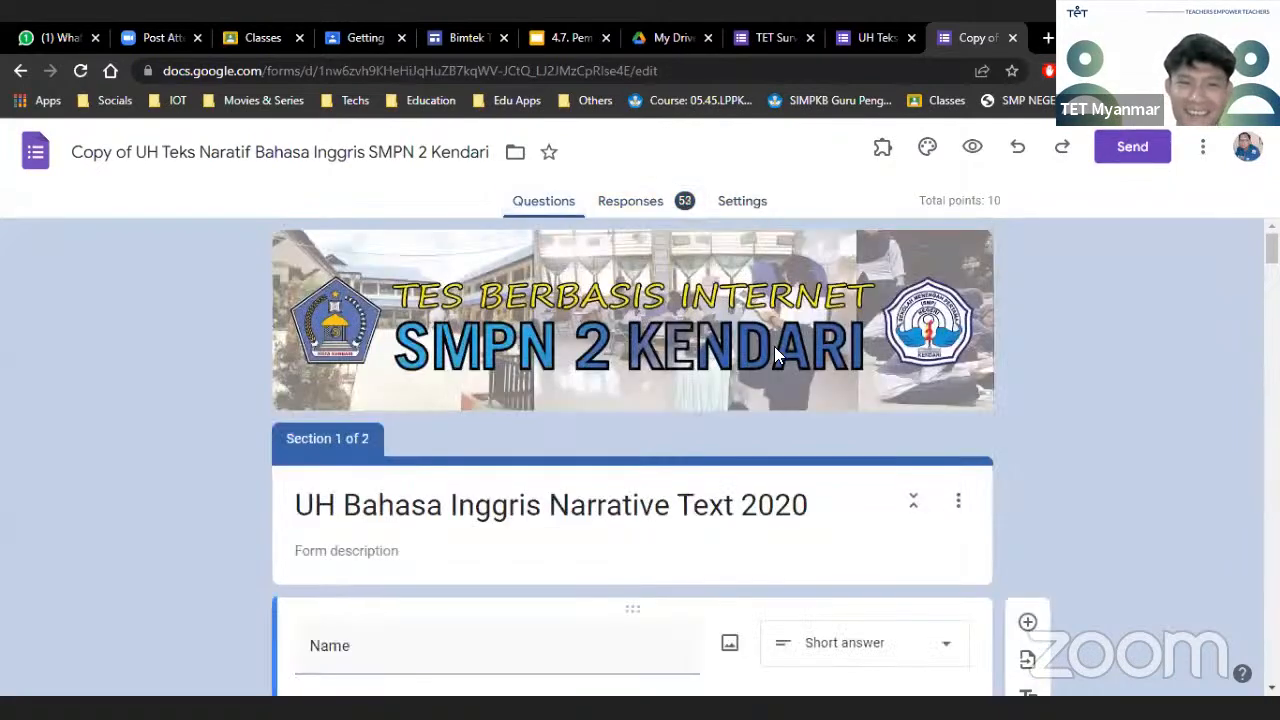
Return to the responses and stop the form from accepting new ones
{"action": "left_click", "coordinate": [630, 201]}
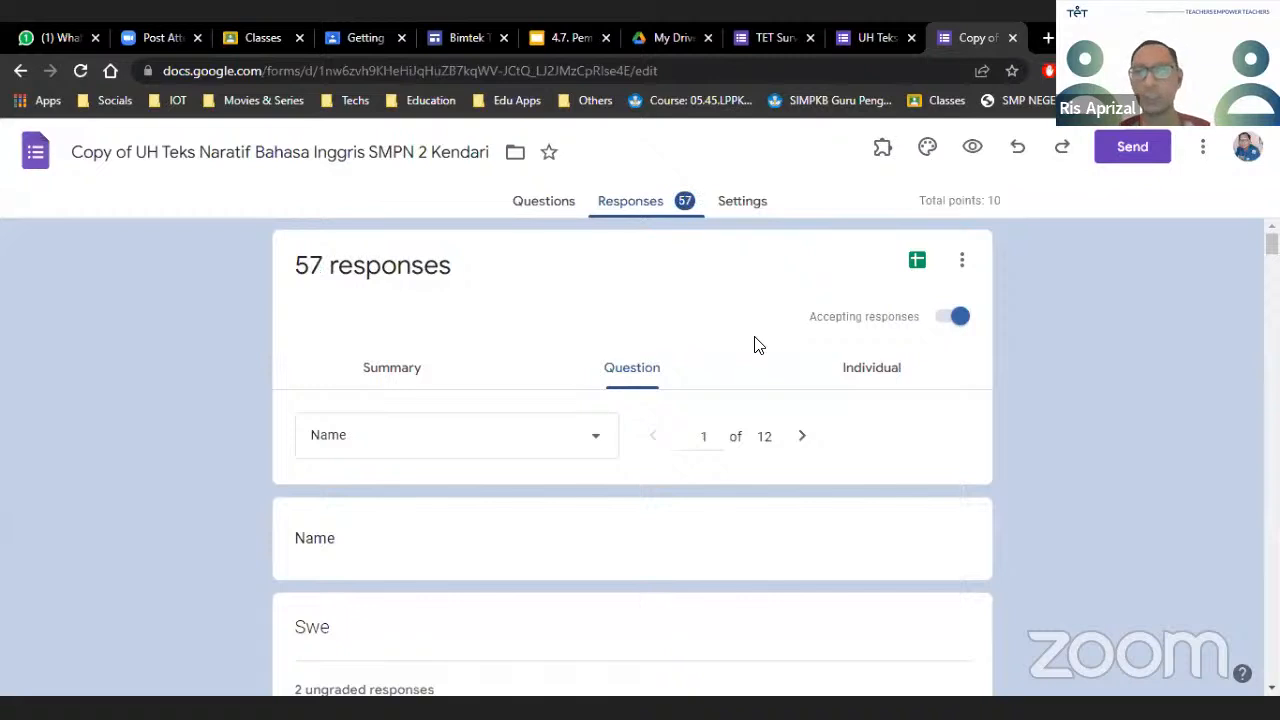
{"action": "left_click", "coordinate": [959, 318]}
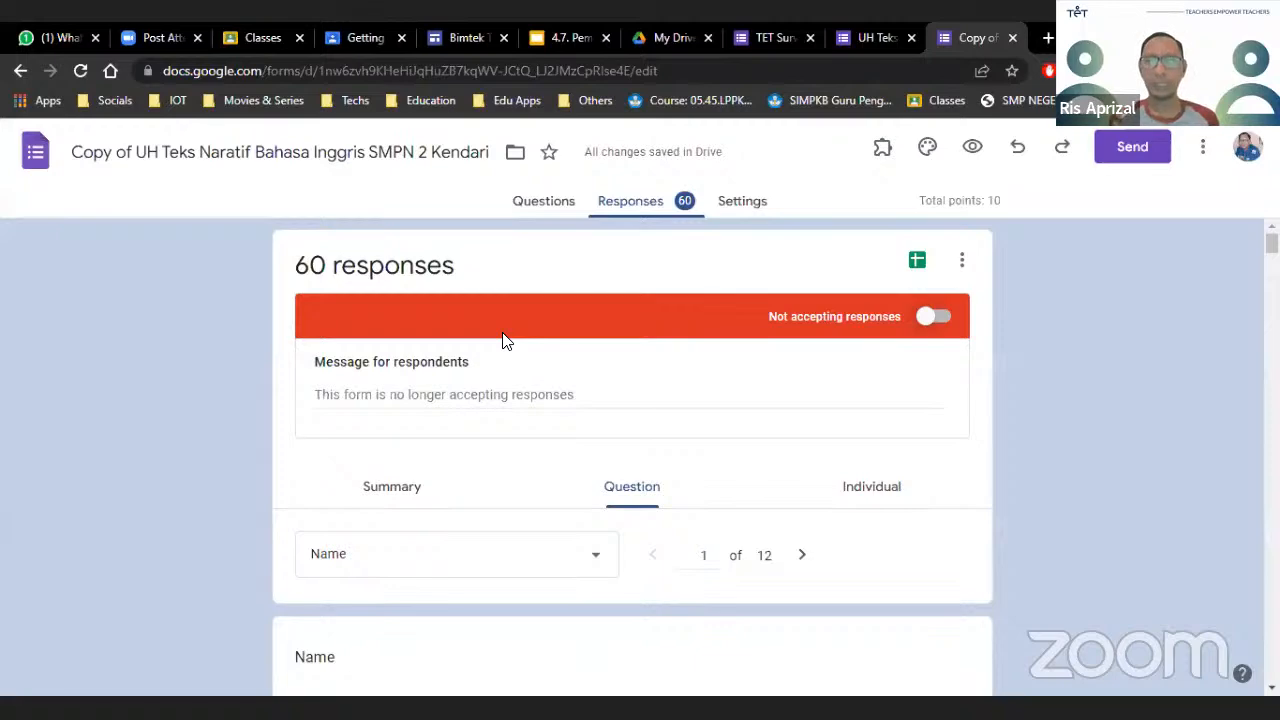
Show the response summary and examine the points distribution, the frequently missed questions and the Name and Class answers
{"action": "scroll", "coordinate": [644, 392], "scroll_direction": "down", "scroll_amount": 2}
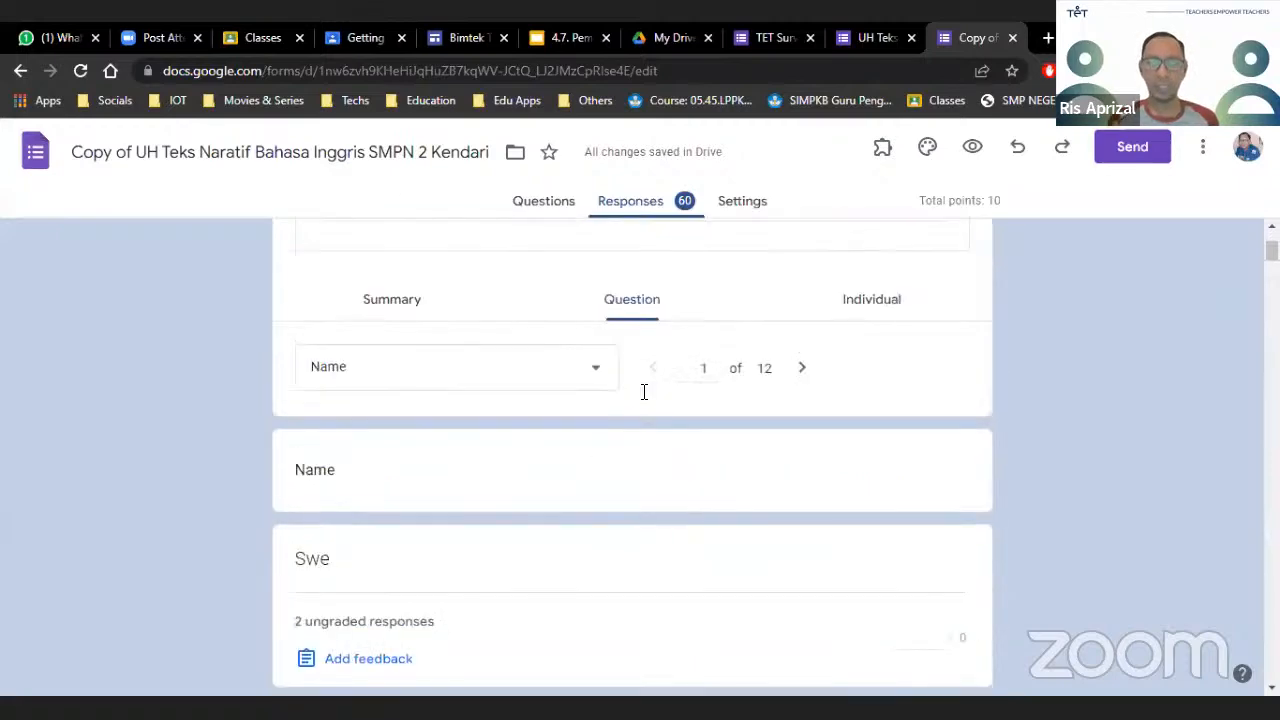
{"action": "left_click", "coordinate": [422, 298]}
{"action": "scroll", "coordinate": [543, 427], "scroll_direction": "down", "scroll_amount": 4}
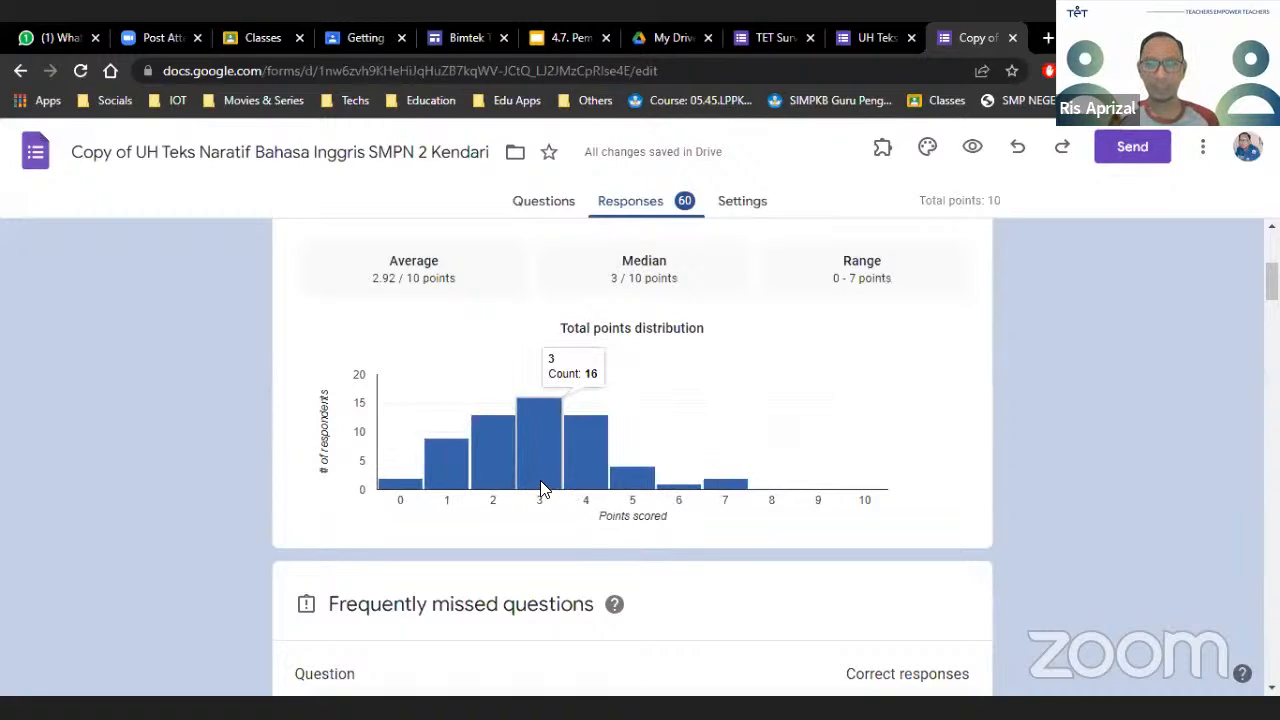
{"action": "scroll", "coordinate": [536, 472], "scroll_direction": "down", "scroll_amount": 1}
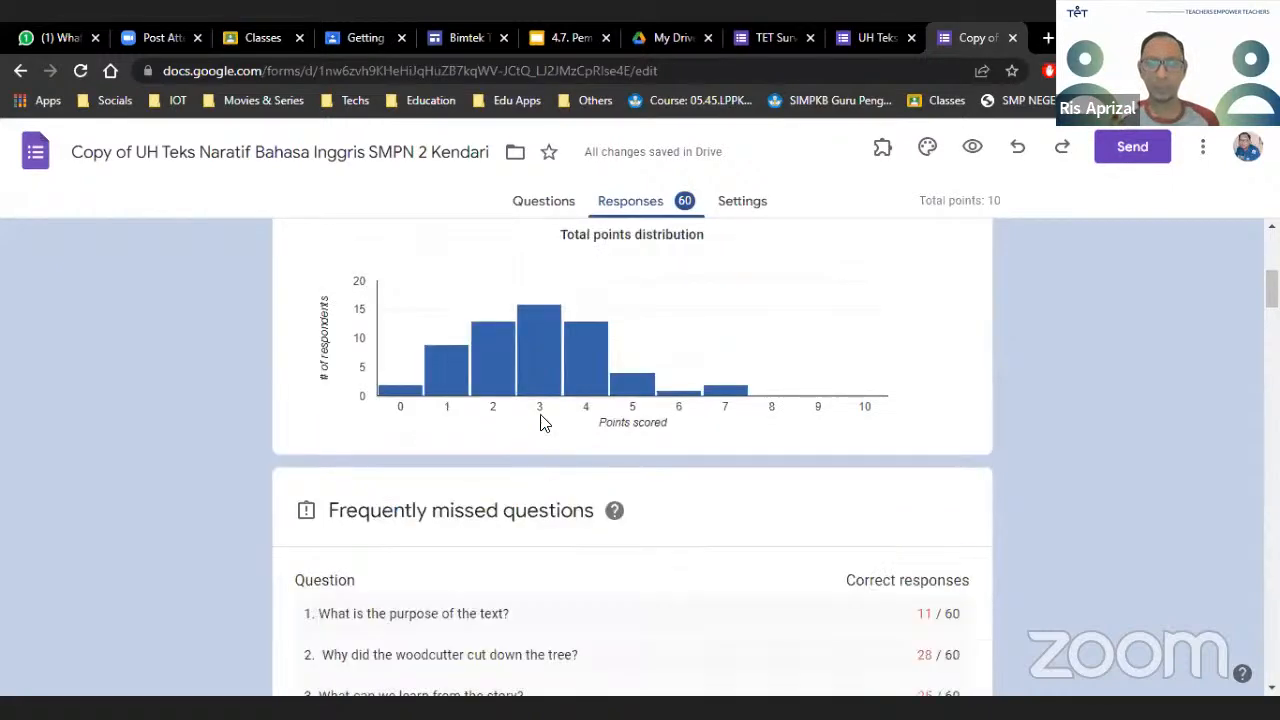
{"action": "scroll", "coordinate": [537, 386], "scroll_direction": "down", "scroll_amount": 5}
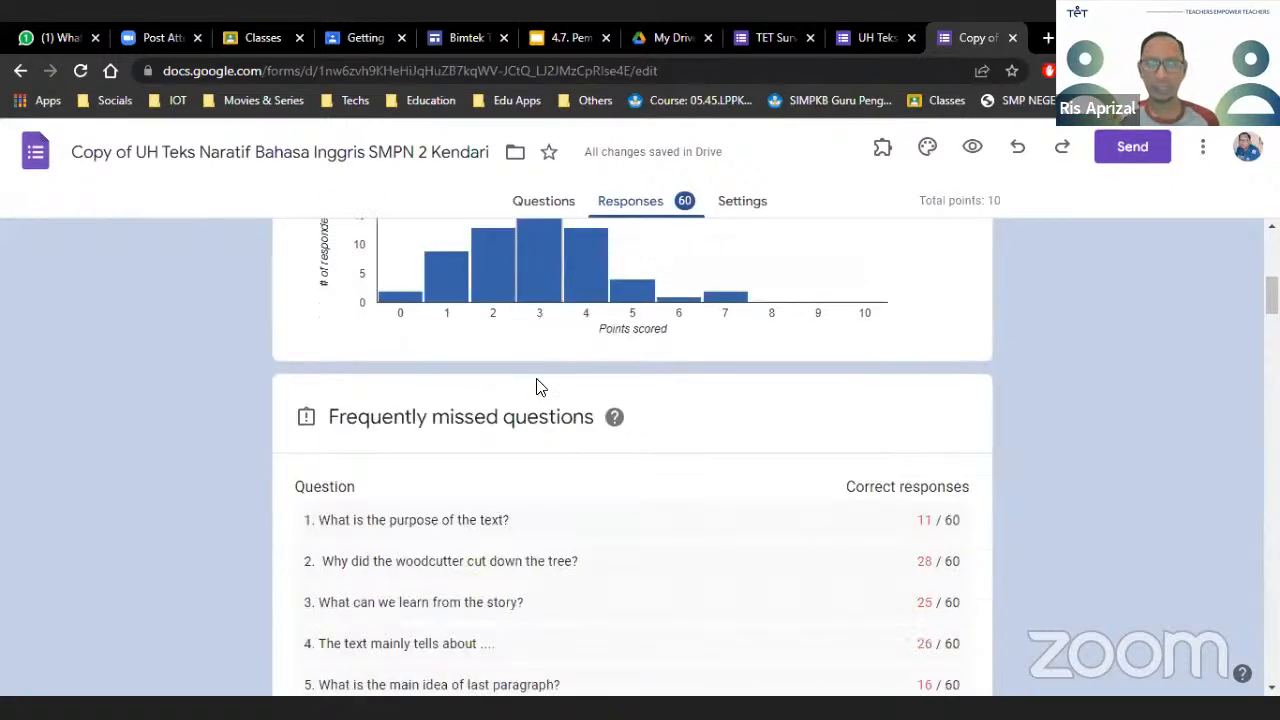
{"action": "scroll", "coordinate": [537, 387], "scroll_direction": "down", "scroll_amount": 4}
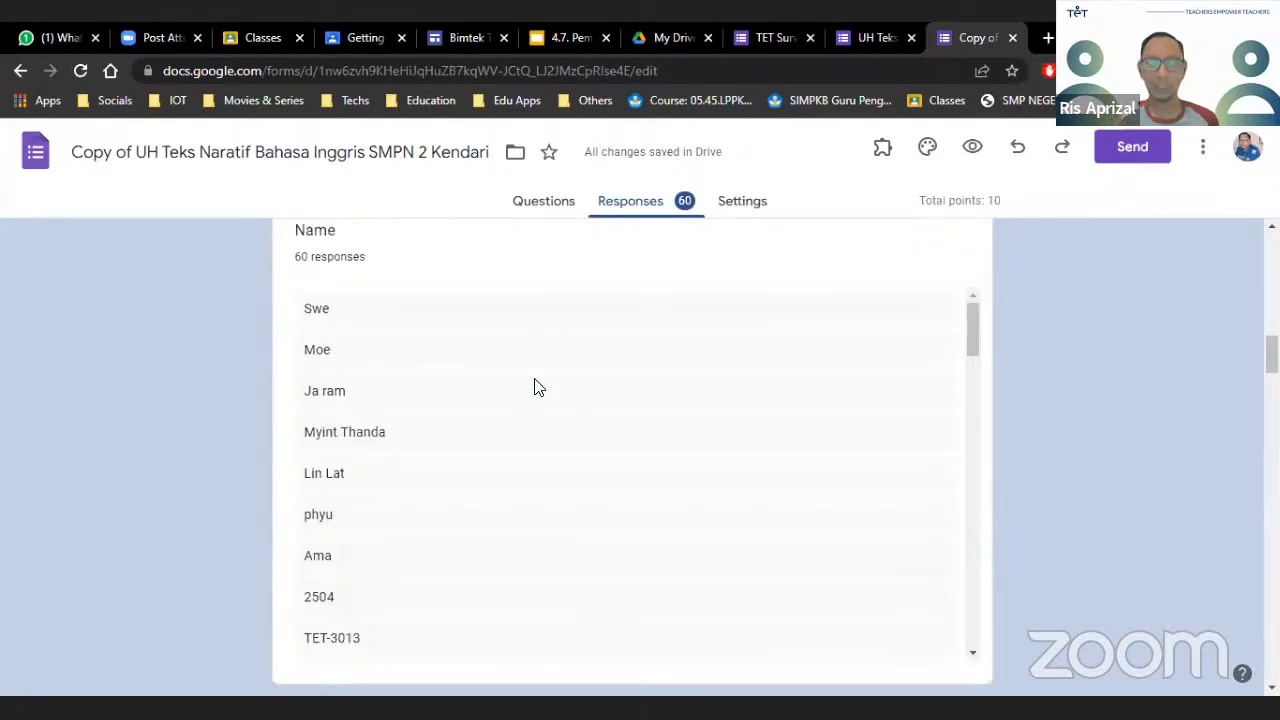
{"action": "scroll", "coordinate": [536, 388], "scroll_direction": "down", "scroll_amount": 20}
{"action": "scroll", "coordinate": [537, 387], "scroll_direction": "down", "scroll_amount": 12}
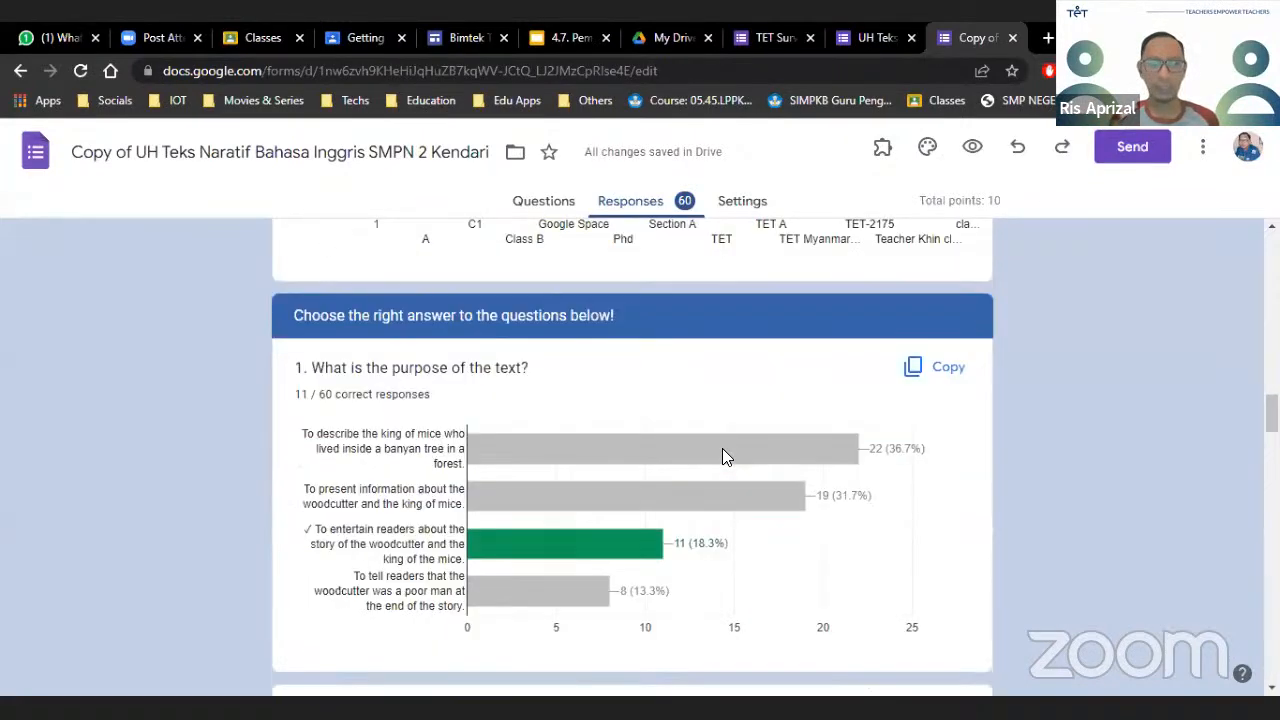
Compare the answer charts for quiz questions 1 and 2, including the count for question 1's correct answer
{"action": "scroll", "coordinate": [722, 452], "scroll_direction": "down", "scroll_amount": 2}
{"action": "scroll", "coordinate": [723, 456], "scroll_direction": "up", "scroll_amount": 1}
{"action": "scroll", "coordinate": [724, 456], "scroll_direction": "up", "scroll_amount": 1}
{"action": "scroll", "coordinate": [714, 453], "scroll_direction": "down", "scroll_amount": 1}
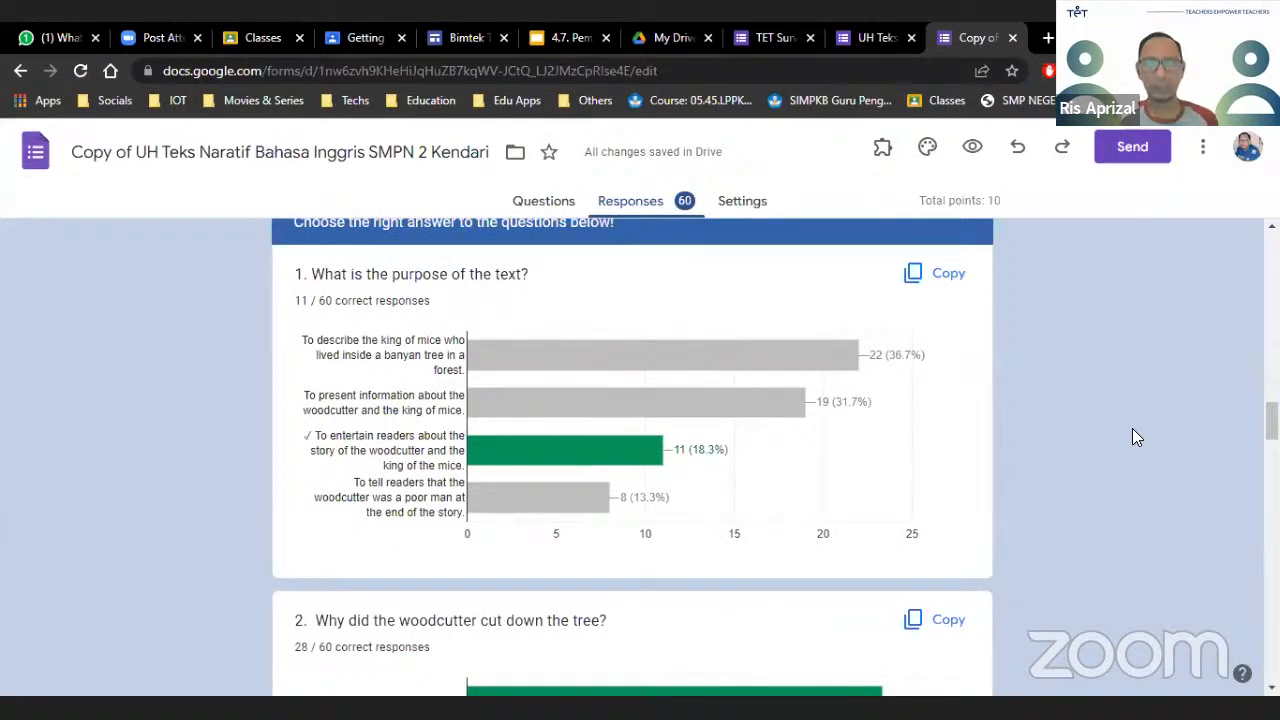
{"action": "scroll", "coordinate": [1134, 430], "scroll_direction": "down", "scroll_amount": 2}
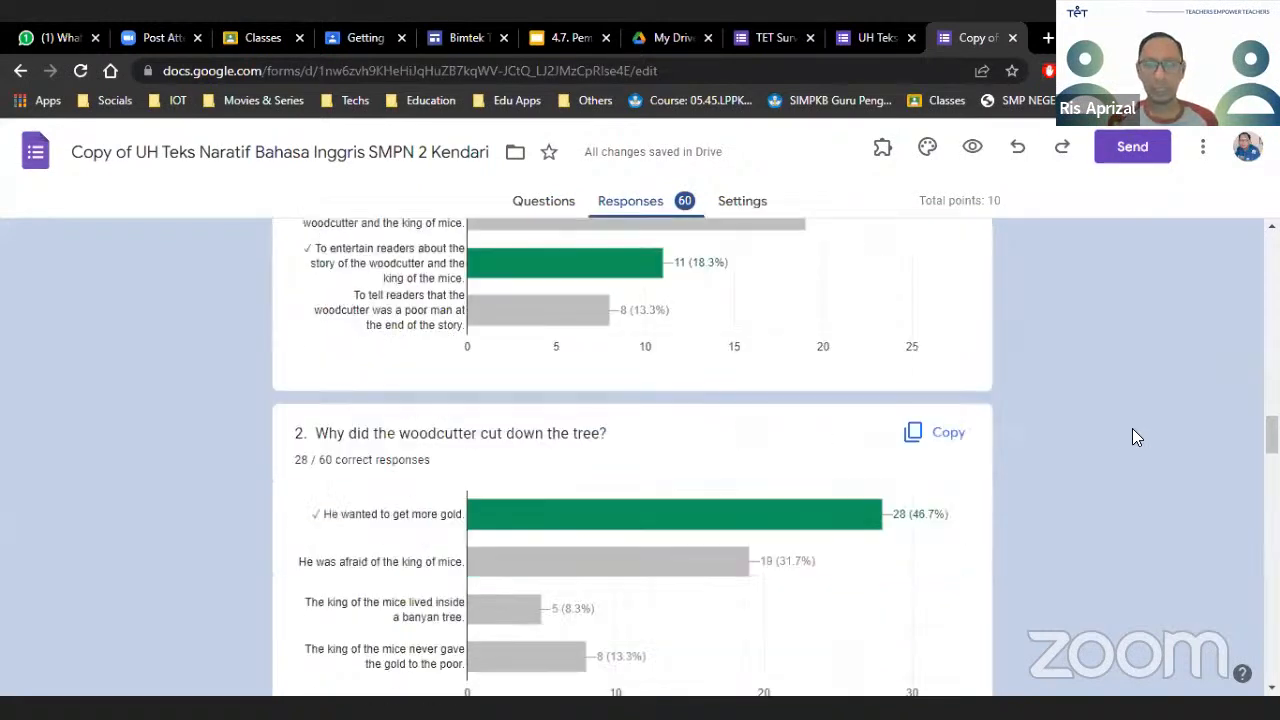
{"action": "scroll", "coordinate": [1132, 430], "scroll_direction": "down", "scroll_amount": 3}
{"action": "scroll", "coordinate": [1132, 432], "scroll_direction": "up", "scroll_amount": 3}
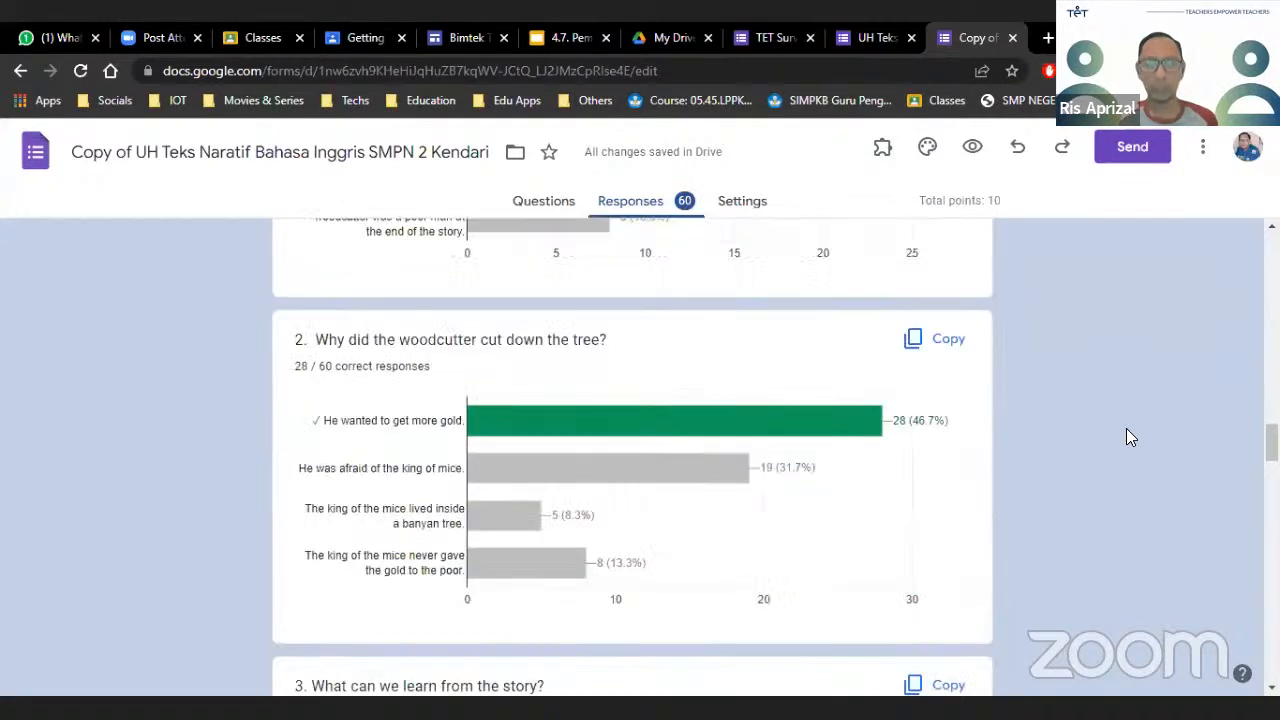
{"action": "scroll", "coordinate": [446, 472], "scroll_direction": "up", "scroll_amount": 2}
{"action": "scroll", "coordinate": [325, 338], "scroll_direction": "up", "scroll_amount": 2}
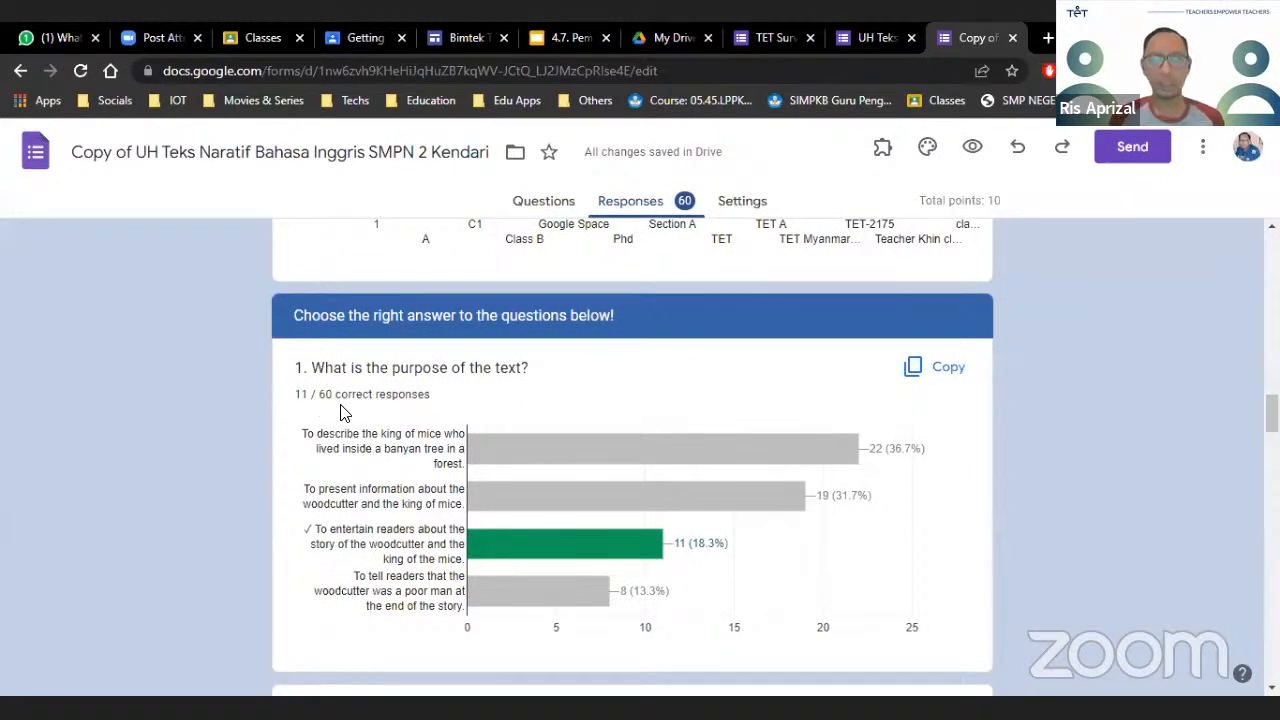
{"action": "mouse_move", "coordinate": [556, 553]}
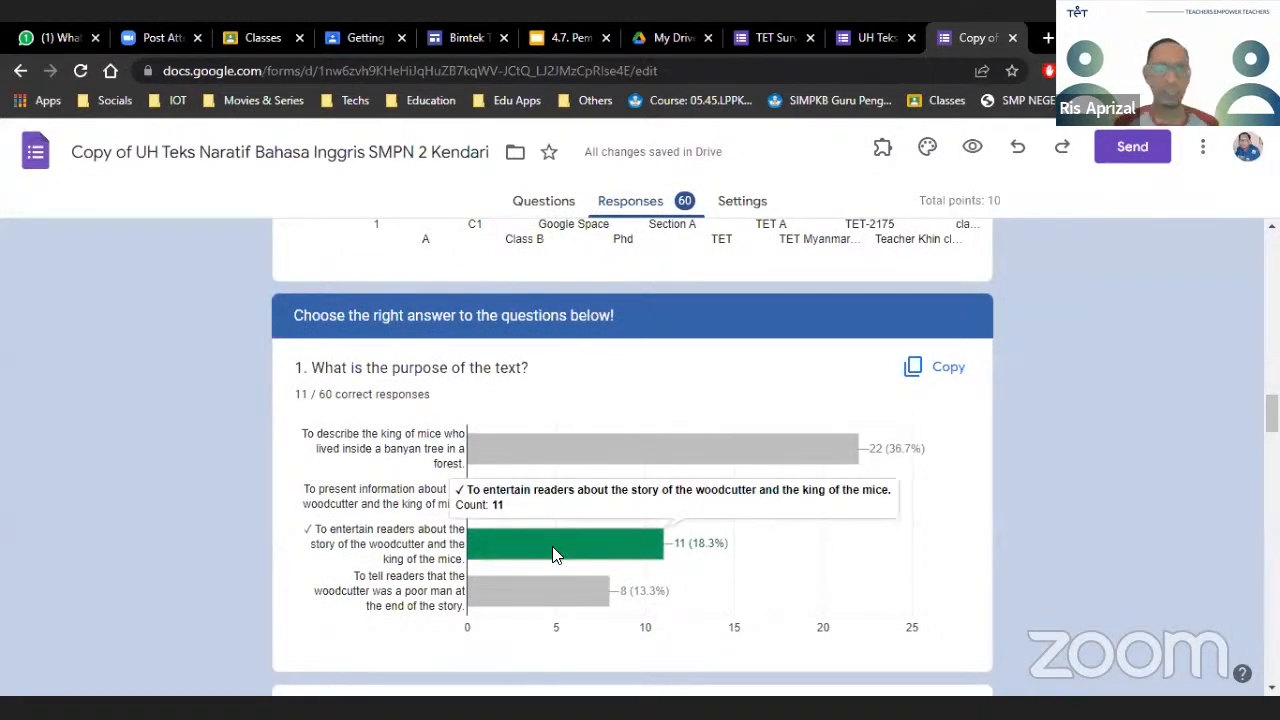
Examine the answer charts for quiz questions 3 to 10 and return to the start of the summary
{"action": "scroll", "coordinate": [552, 546], "scroll_direction": "down", "scroll_amount": 8}
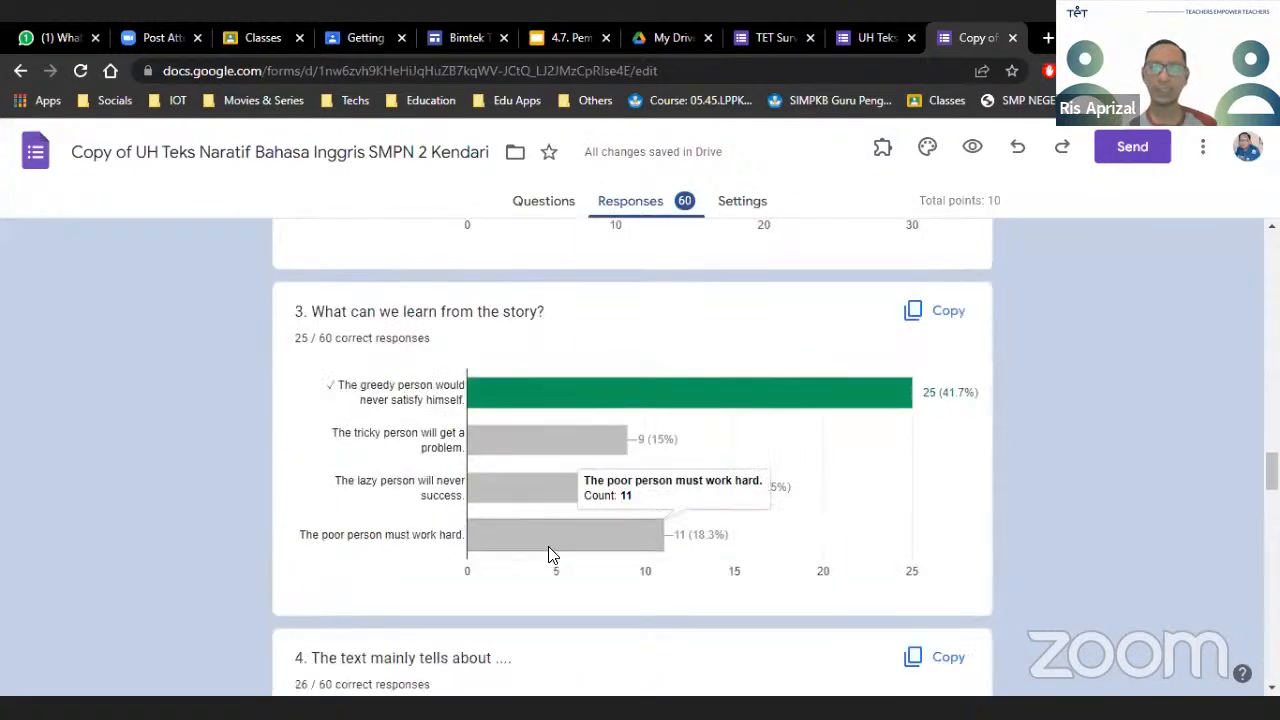
{"action": "scroll", "coordinate": [548, 555], "scroll_direction": "down", "scroll_amount": 10}
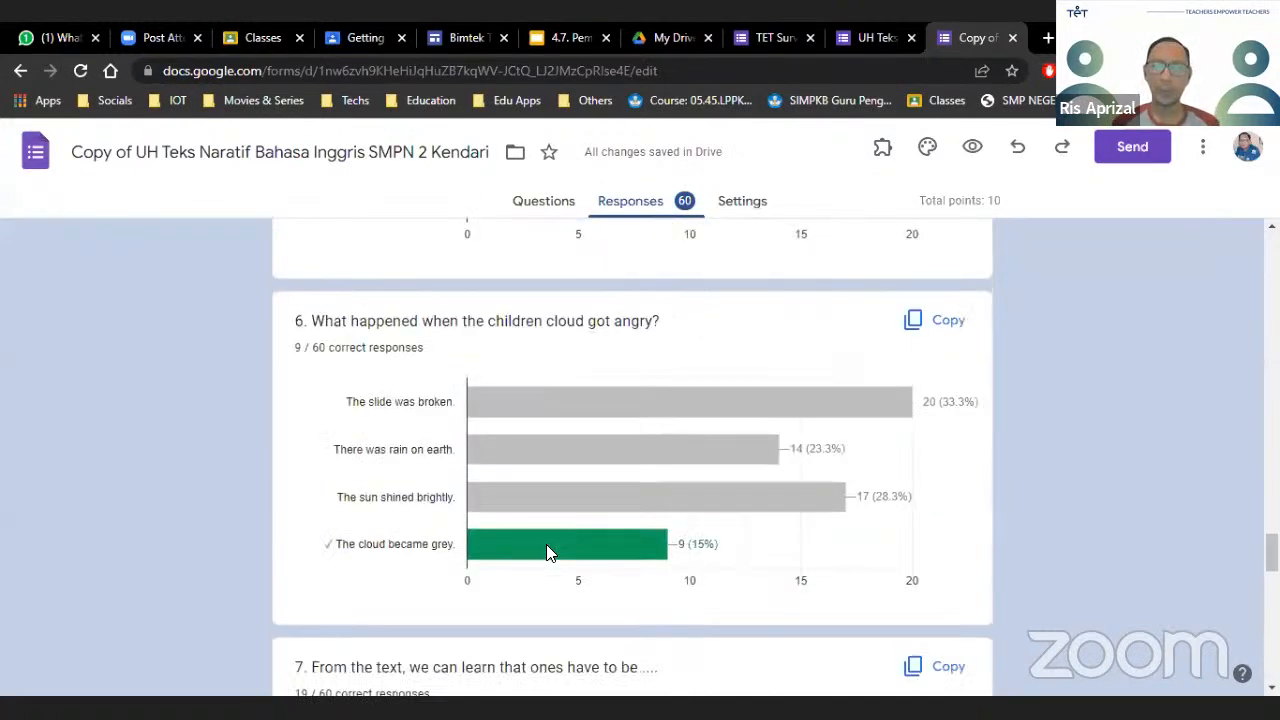
{"action": "scroll", "coordinate": [546, 552], "scroll_direction": "down", "scroll_amount": 1}
{"action": "scroll", "coordinate": [545, 552], "scroll_direction": "down", "scroll_amount": 8}
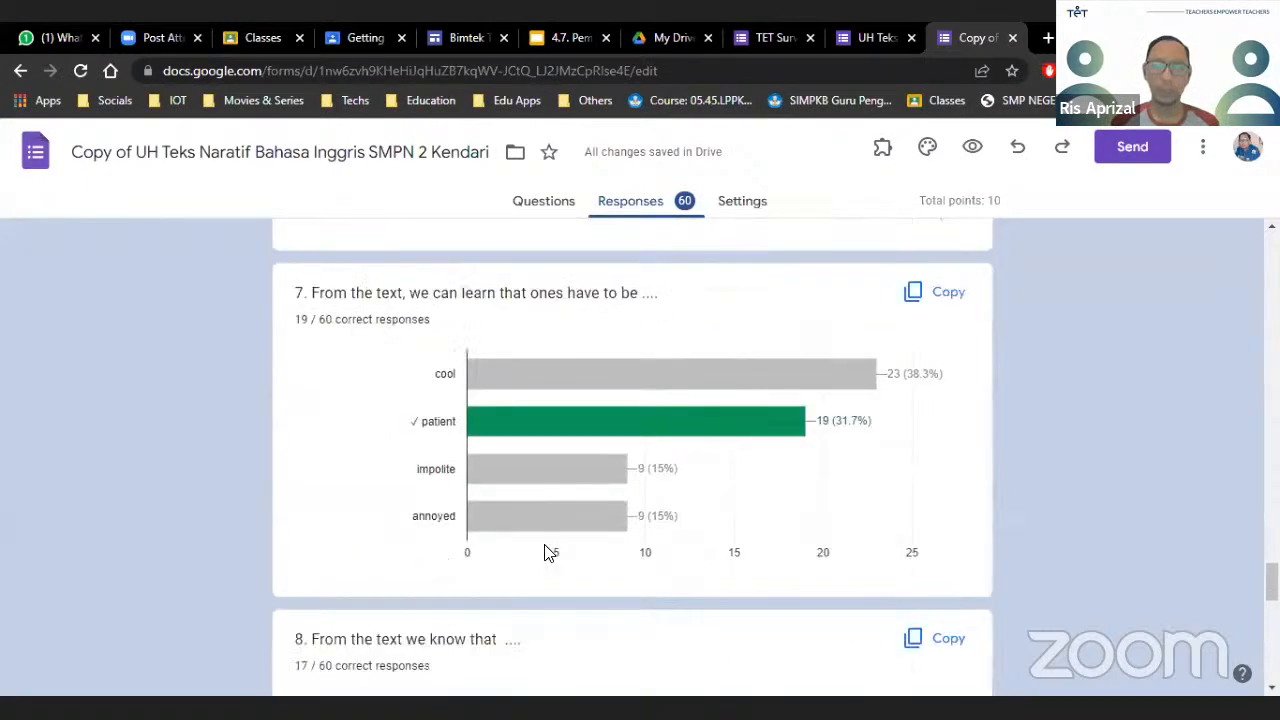
{"action": "scroll", "coordinate": [545, 552], "scroll_direction": "down", "scroll_amount": 6}
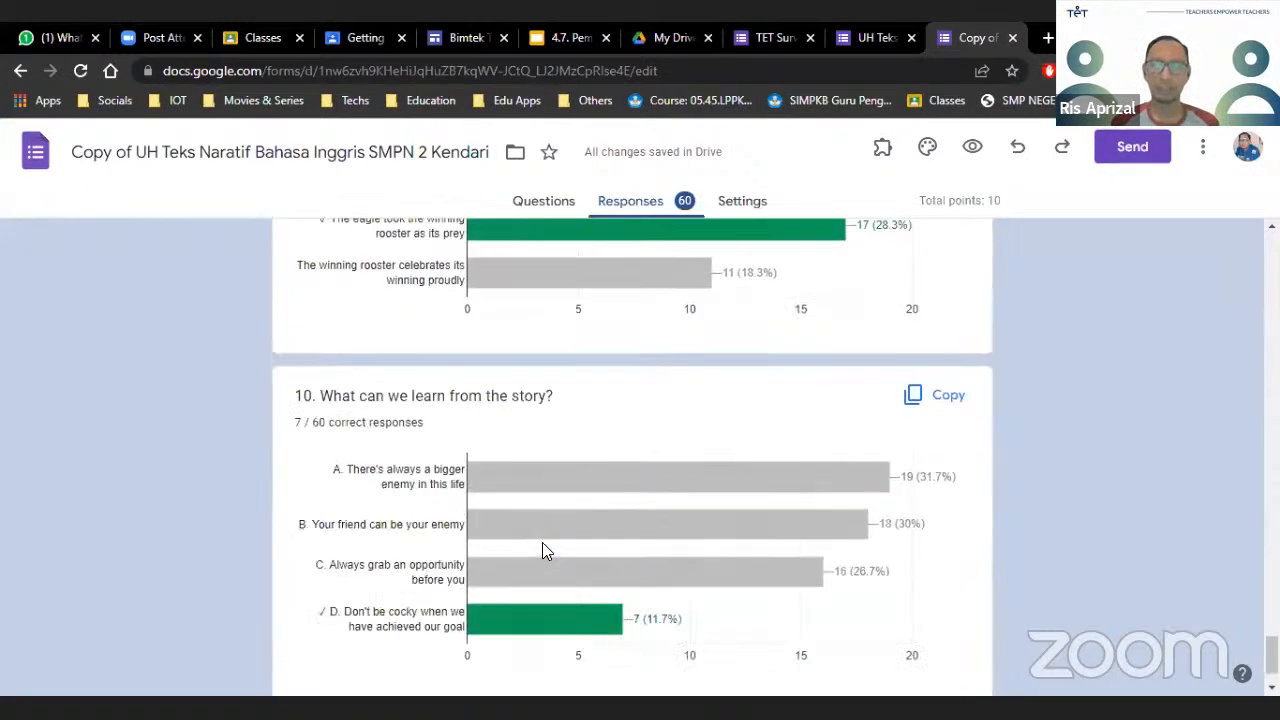
{"action": "scroll", "coordinate": [543, 550], "scroll_direction": "up", "scroll_amount": 15}
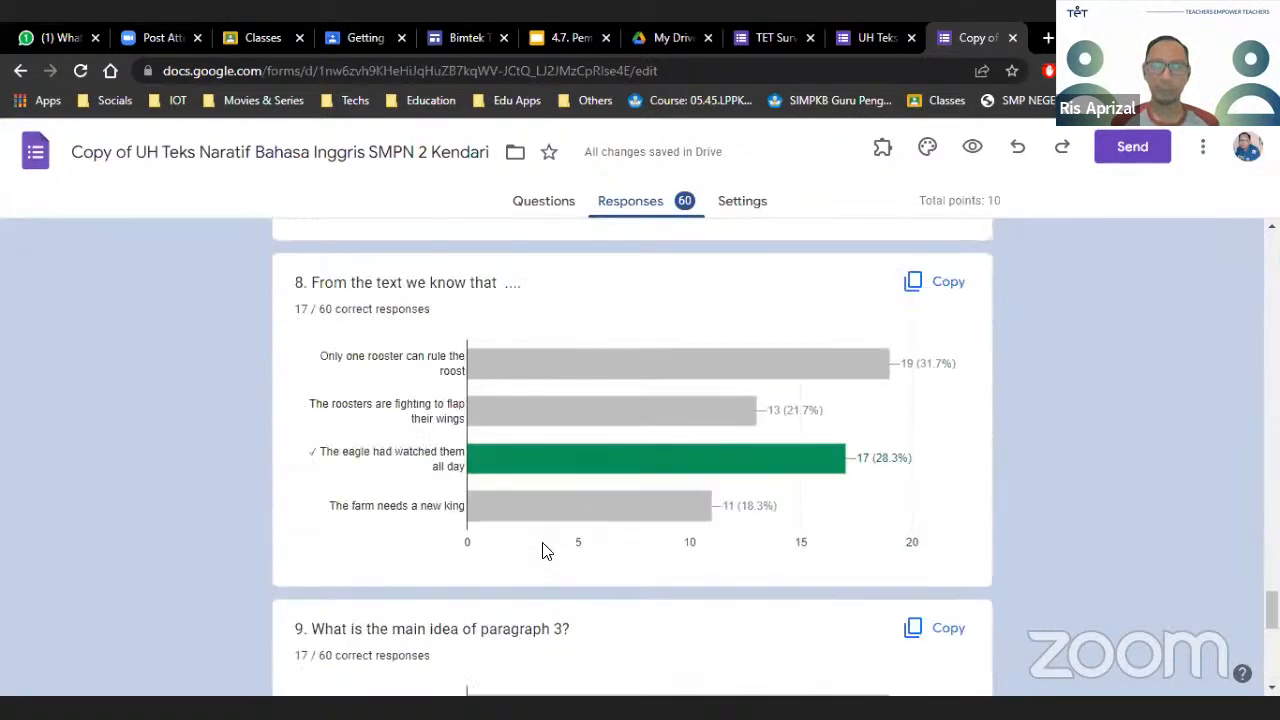
{"action": "scroll", "coordinate": [543, 550], "scroll_direction": "up", "scroll_amount": 20}
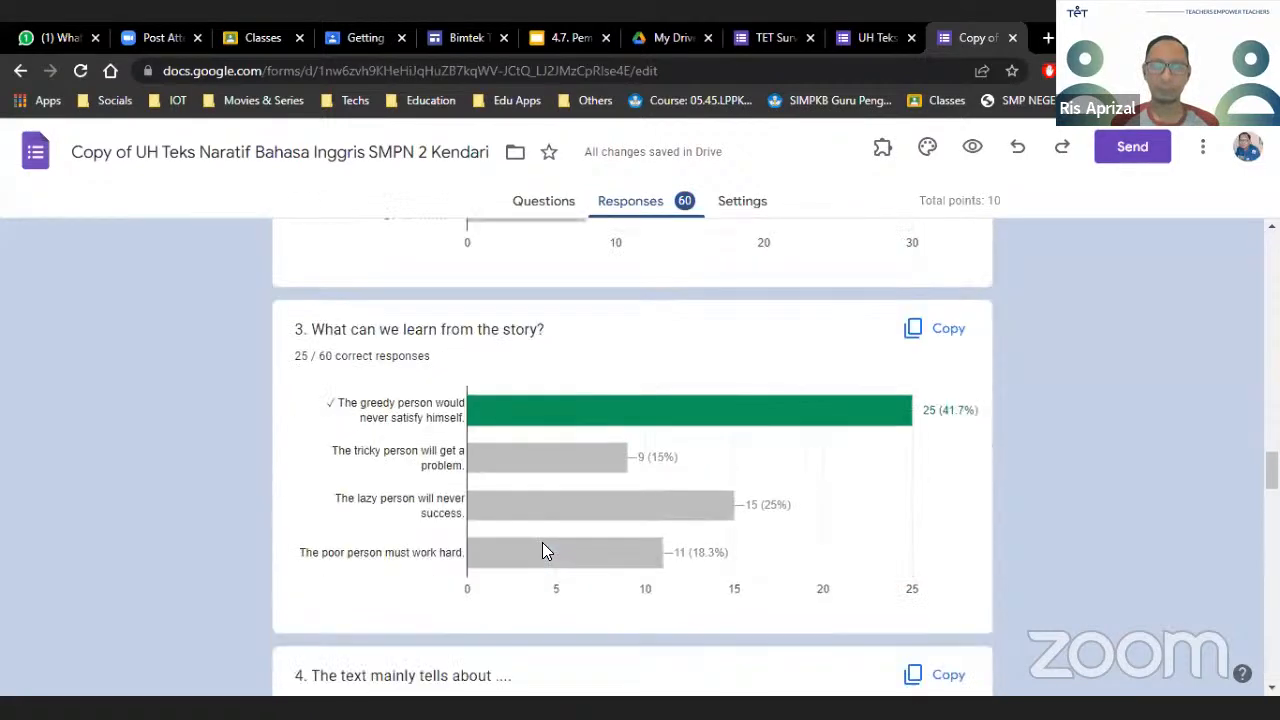
{"action": "scroll", "coordinate": [545, 552], "scroll_direction": "up", "scroll_amount": 12}
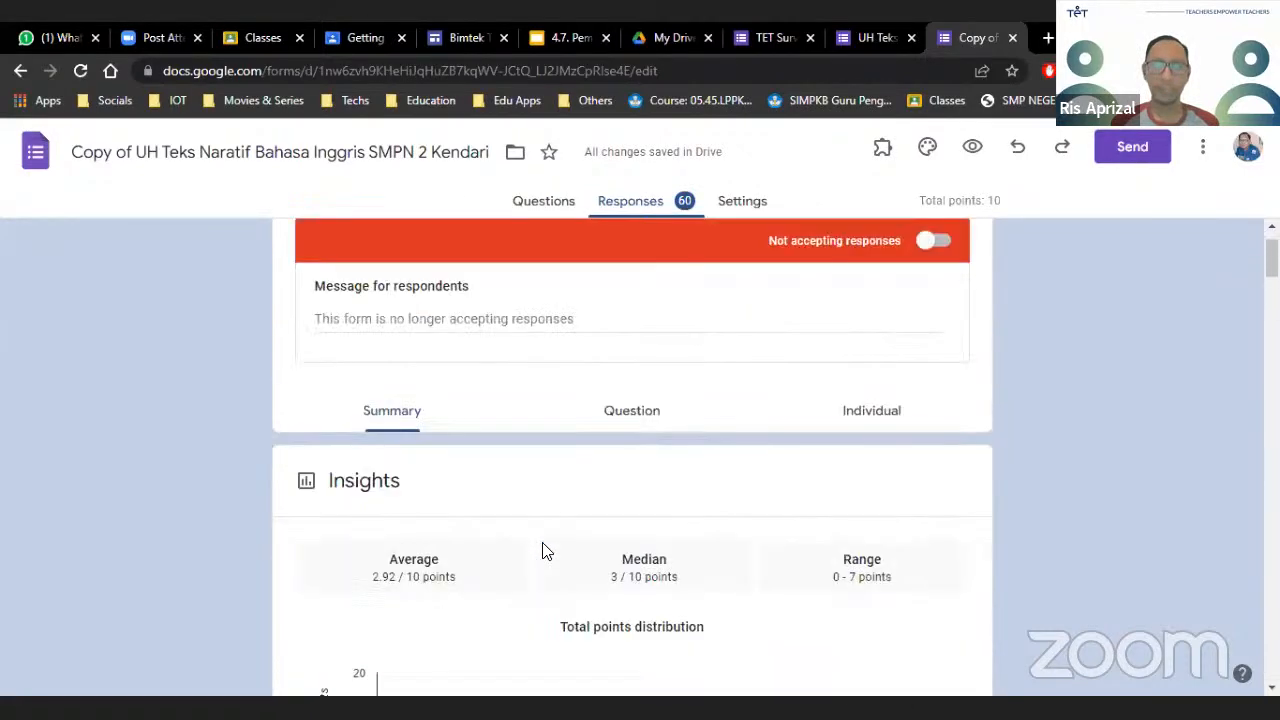
Show the responses grouped by question and look through the answers given for Name
{"action": "left_click", "coordinate": [625, 404]}
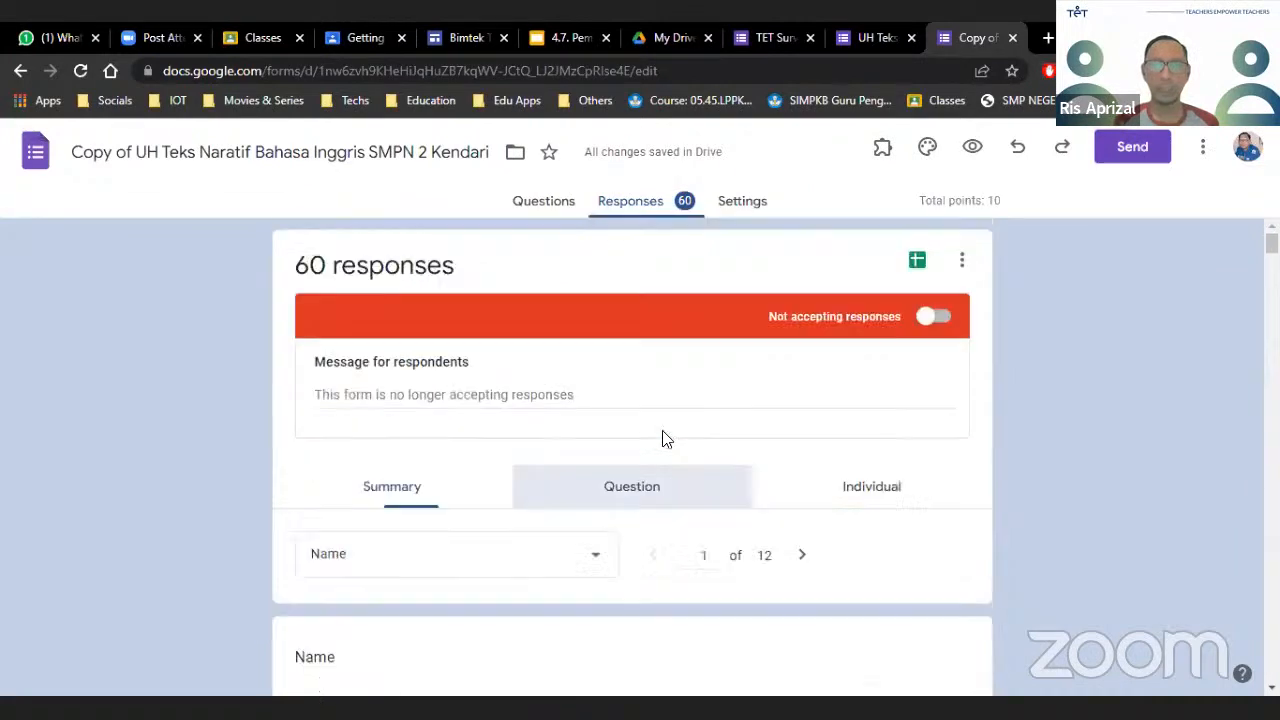
{"action": "scroll", "coordinate": [690, 495], "scroll_direction": "down", "scroll_amount": 3}
{"action": "scroll", "coordinate": [690, 497], "scroll_direction": "down", "scroll_amount": 4}
{"action": "scroll", "coordinate": [677, 497], "scroll_direction": "down", "scroll_amount": 10}
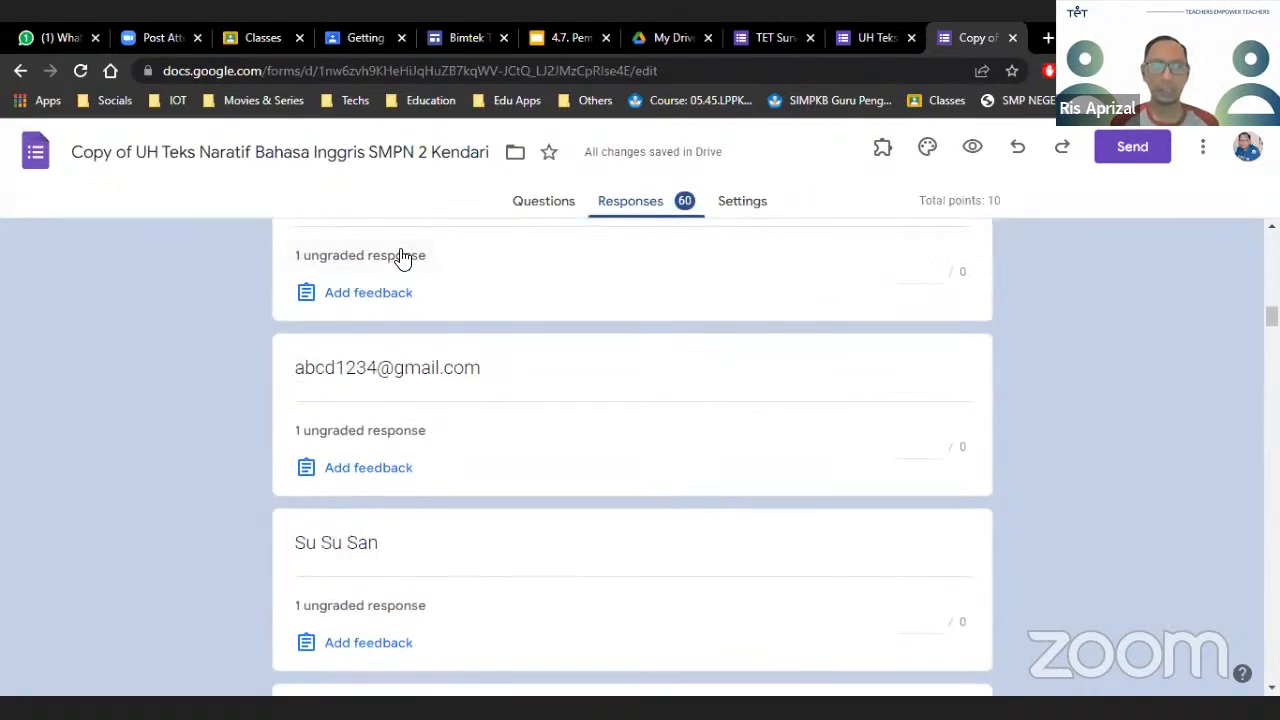
{"action": "scroll", "coordinate": [466, 355], "scroll_direction": "up", "scroll_amount": 1}
{"action": "scroll", "coordinate": [410, 371], "scroll_direction": "up", "scroll_amount": 3}
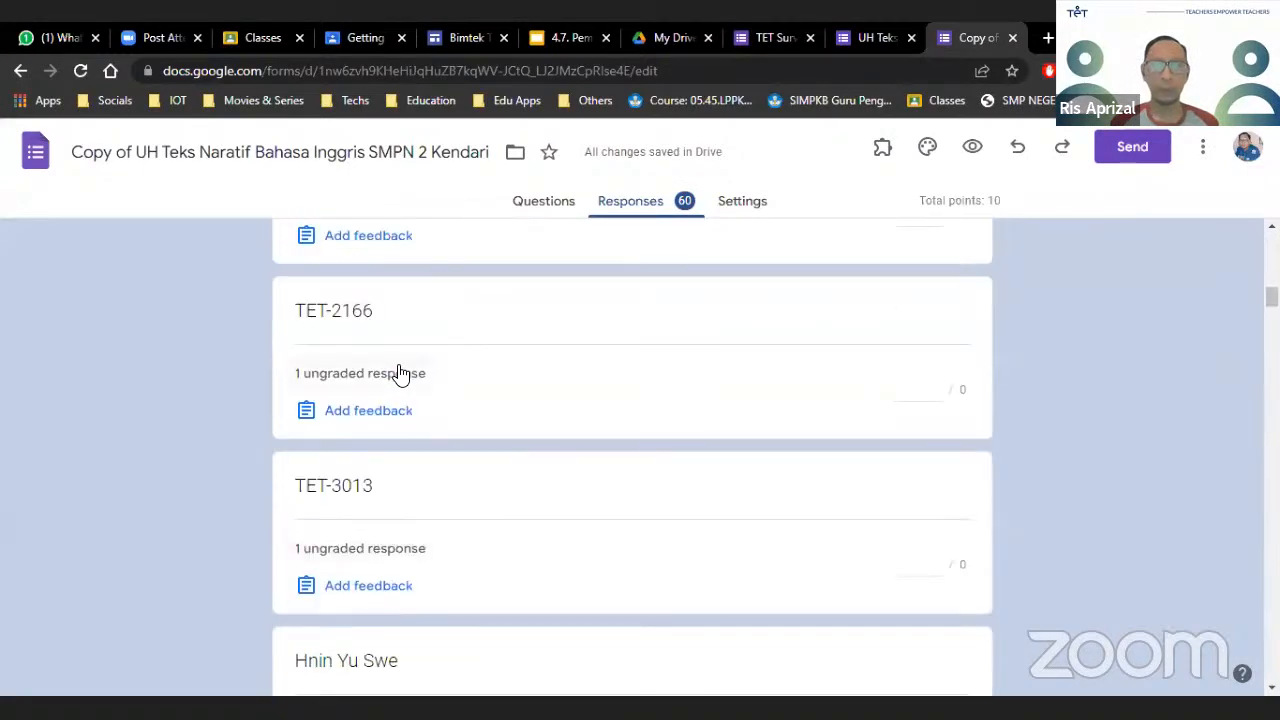
{"action": "scroll", "coordinate": [463, 394], "scroll_direction": "up", "scroll_amount": 8}
{"action": "scroll", "coordinate": [380, 440], "scroll_direction": "up", "scroll_amount": 3}
{"action": "scroll", "coordinate": [330, 510], "scroll_direction": "down", "scroll_amount": 2}
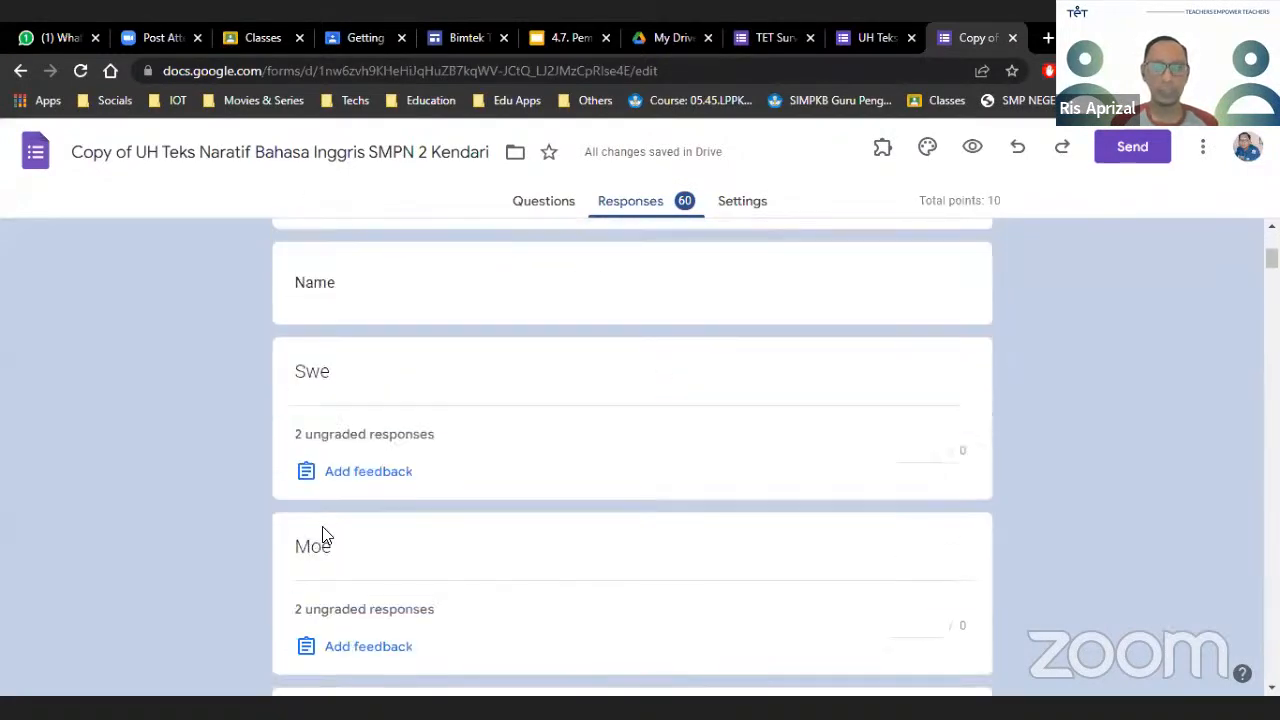
Inspect the ungraded responses and score field of the first Name answer and the answers that follow it
{"action": "left_click", "coordinate": [346, 436]}
{"action": "left_click", "coordinate": [557, 441]}
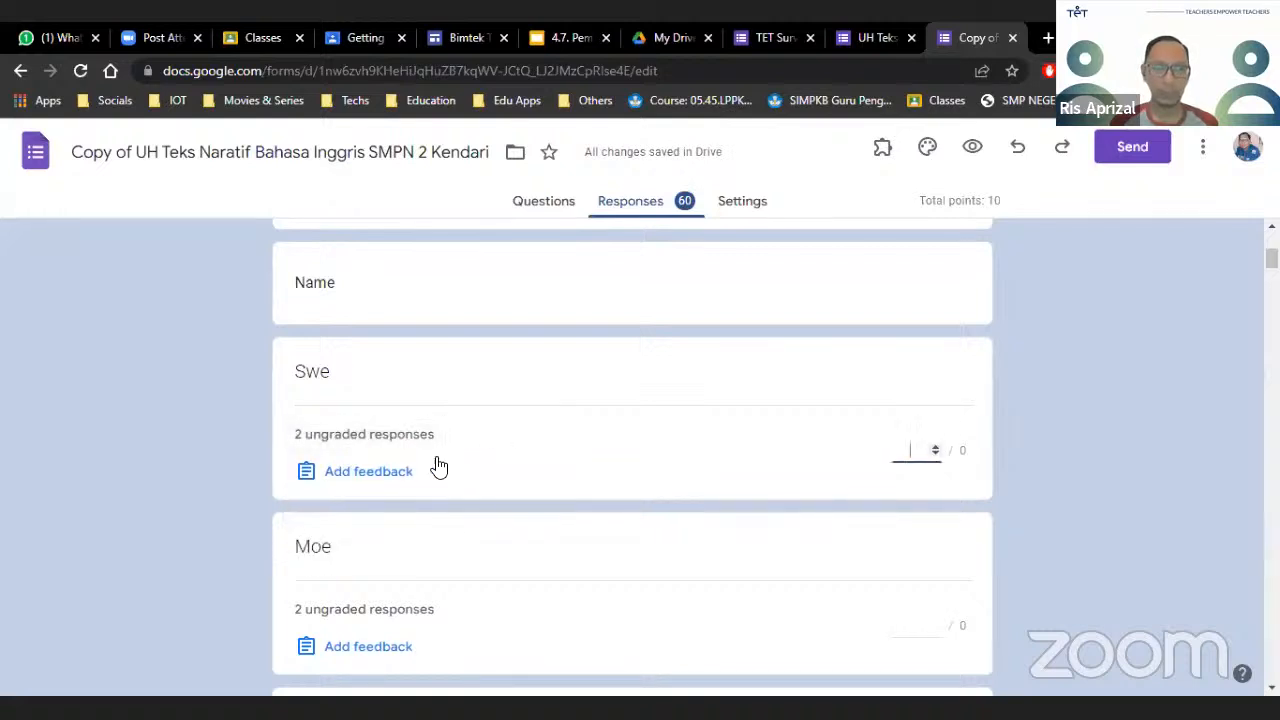
{"action": "scroll", "coordinate": [658, 513], "scroll_direction": "down", "scroll_amount": 2}
{"action": "scroll", "coordinate": [658, 513], "scroll_direction": "down", "scroll_amount": 1}
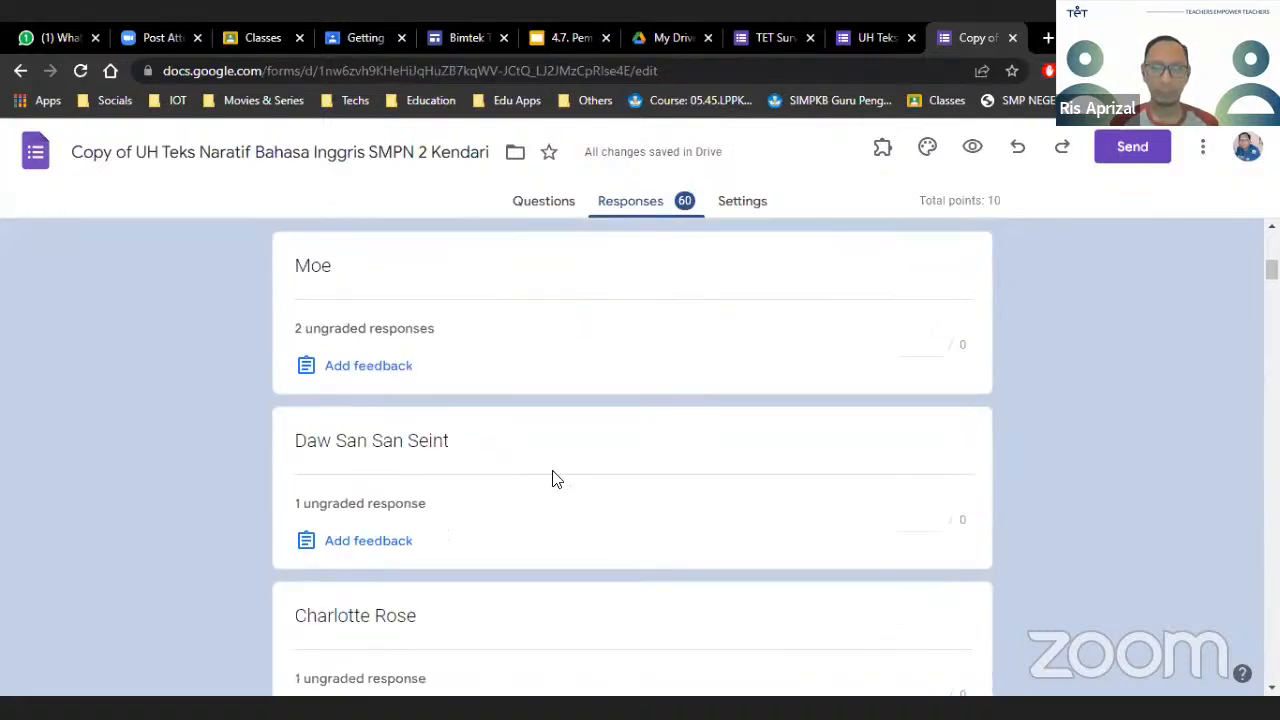
Show the individual responses and check the first respondent's name, class and marked answer to question 1
{"action": "scroll", "coordinate": [600, 386], "scroll_direction": "up", "scroll_amount": 6}
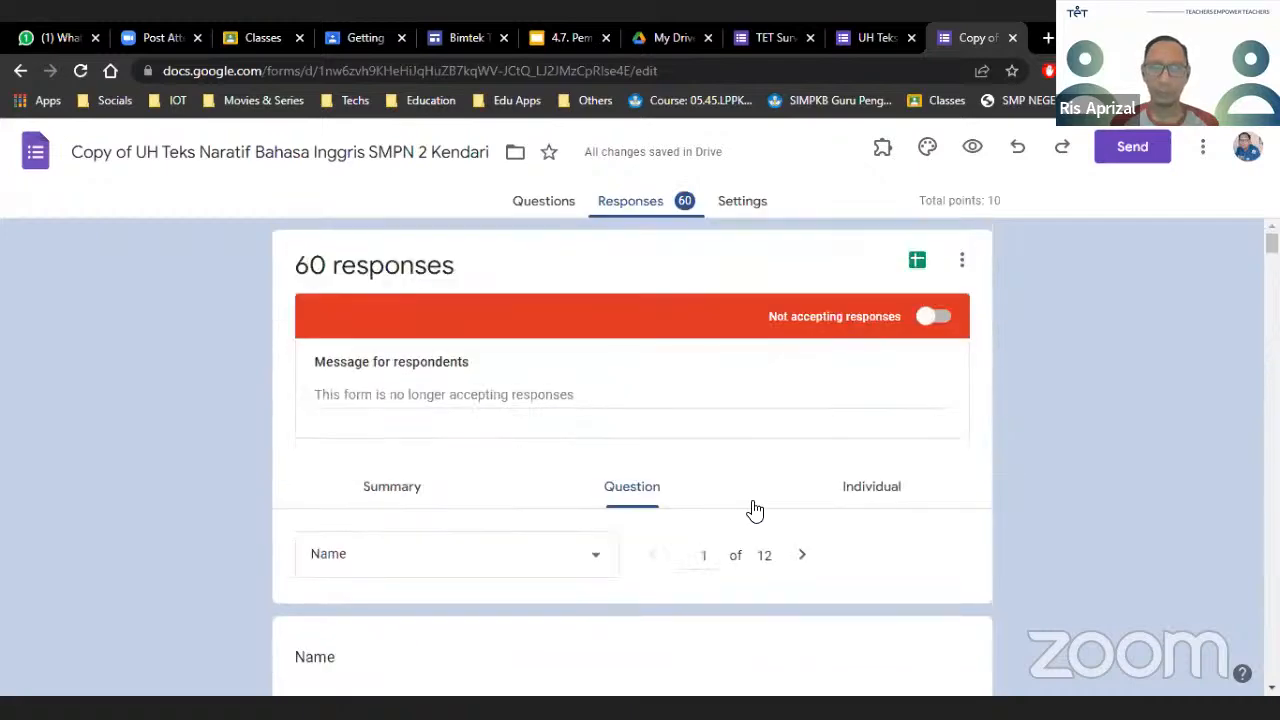
{"action": "left_click", "coordinate": [869, 505]}
{"action": "scroll", "coordinate": [677, 580], "scroll_direction": "down", "scroll_amount": 3}
{"action": "scroll", "coordinate": [677, 580], "scroll_direction": "down", "scroll_amount": 2}
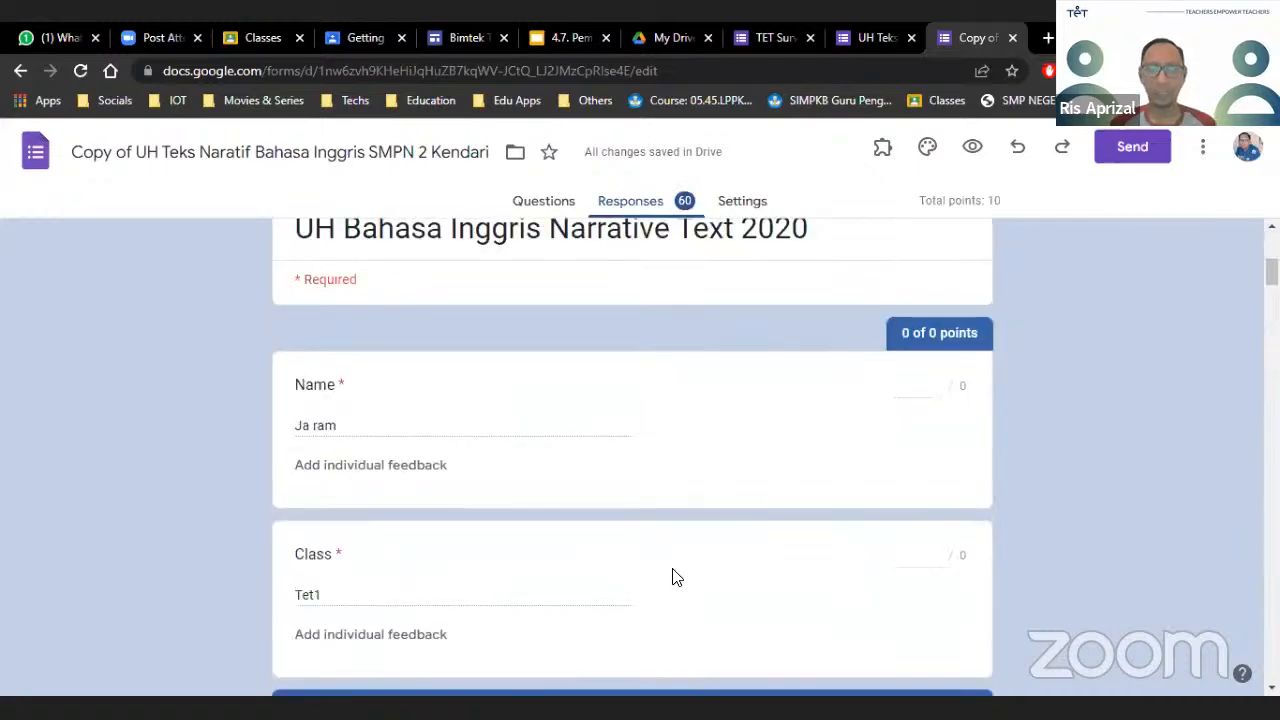
{"action": "scroll", "coordinate": [406, 543], "scroll_direction": "down", "scroll_amount": 1}
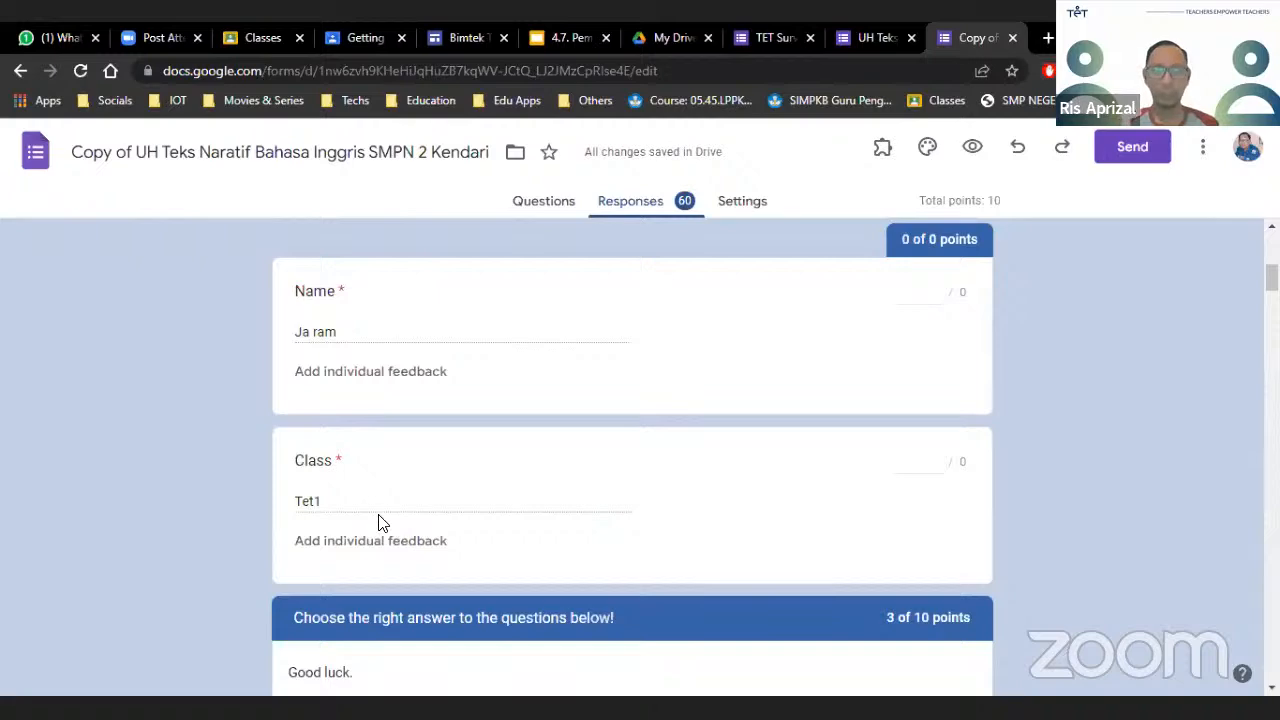
{"action": "scroll", "coordinate": [363, 477], "scroll_direction": "down", "scroll_amount": 4}
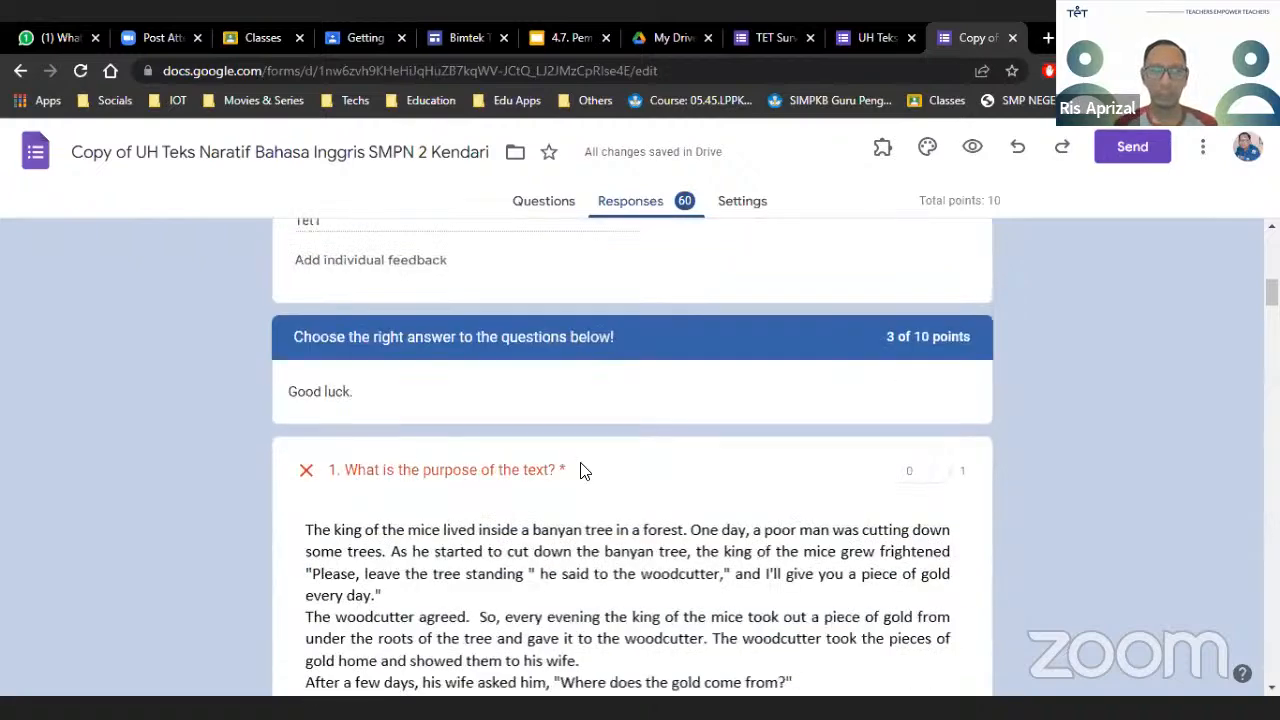
{"action": "scroll", "coordinate": [590, 462], "scroll_direction": "down", "scroll_amount": 9}
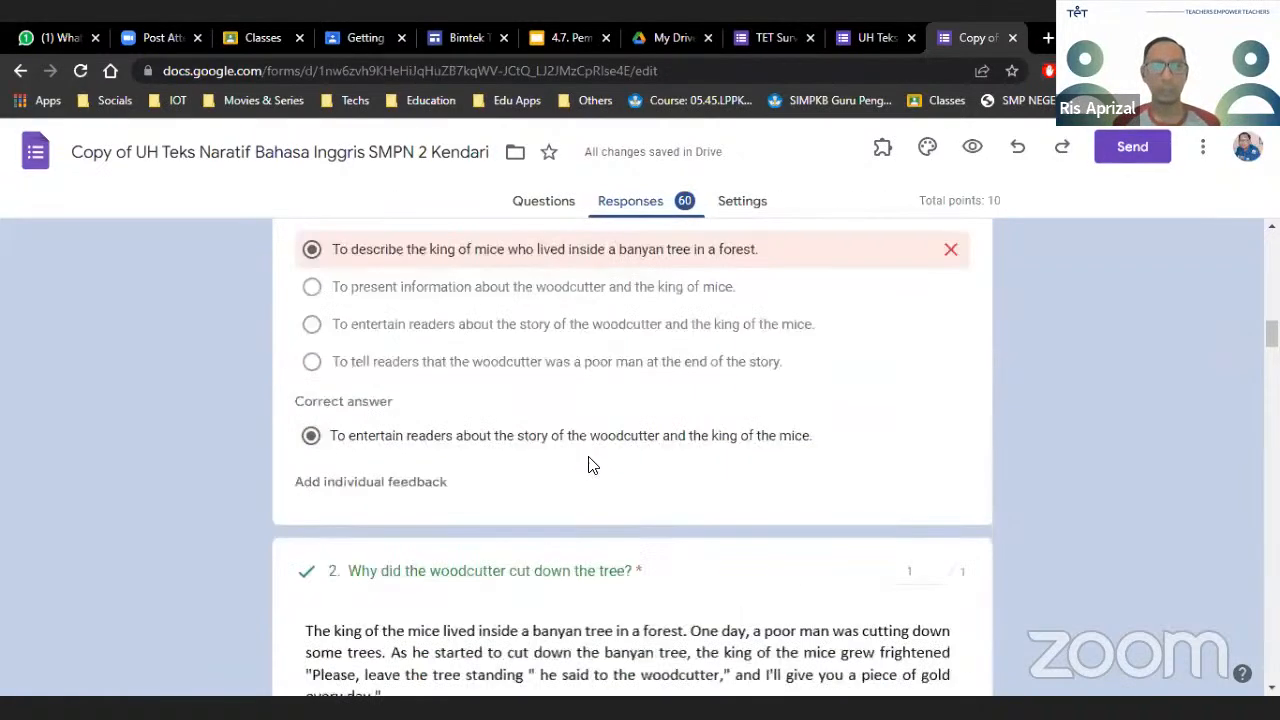
Examine the first respondent's marked answers from question 2 onward and return to the start of the individual response
{"action": "scroll", "coordinate": [588, 465], "scroll_direction": "down", "scroll_amount": 8}
{"action": "scroll", "coordinate": [588, 465], "scroll_direction": "up", "scroll_amount": 1}
{"action": "scroll", "coordinate": [588, 465], "scroll_direction": "down", "scroll_amount": 9}
{"action": "scroll", "coordinate": [540, 474], "scroll_direction": "down", "scroll_amount": 2}
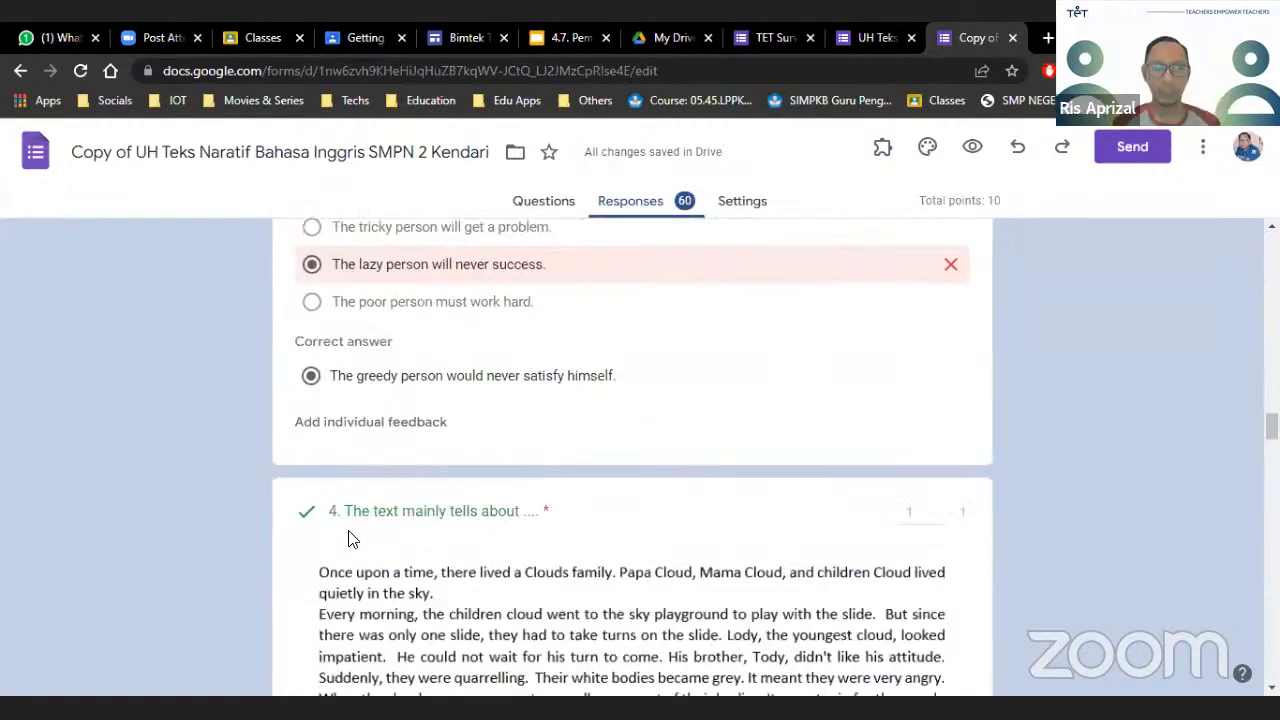
{"action": "scroll", "coordinate": [360, 530], "scroll_direction": "down", "scroll_amount": 2}
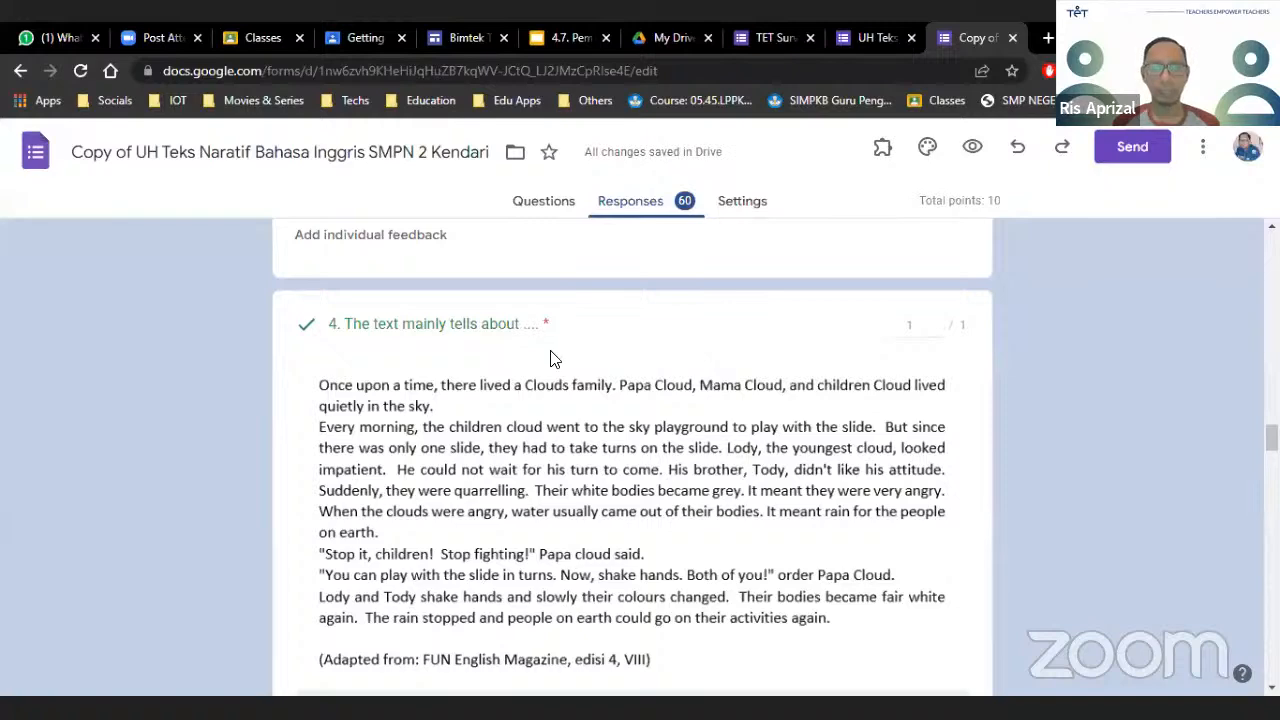
{"action": "scroll", "coordinate": [549, 371], "scroll_direction": "down", "scroll_amount": 7}
{"action": "scroll", "coordinate": [540, 375], "scroll_direction": "down", "scroll_amount": 2}
{"action": "scroll", "coordinate": [510, 395], "scroll_direction": "up", "scroll_amount": 3}
{"action": "scroll", "coordinate": [480, 425], "scroll_direction": "down", "scroll_amount": 1}
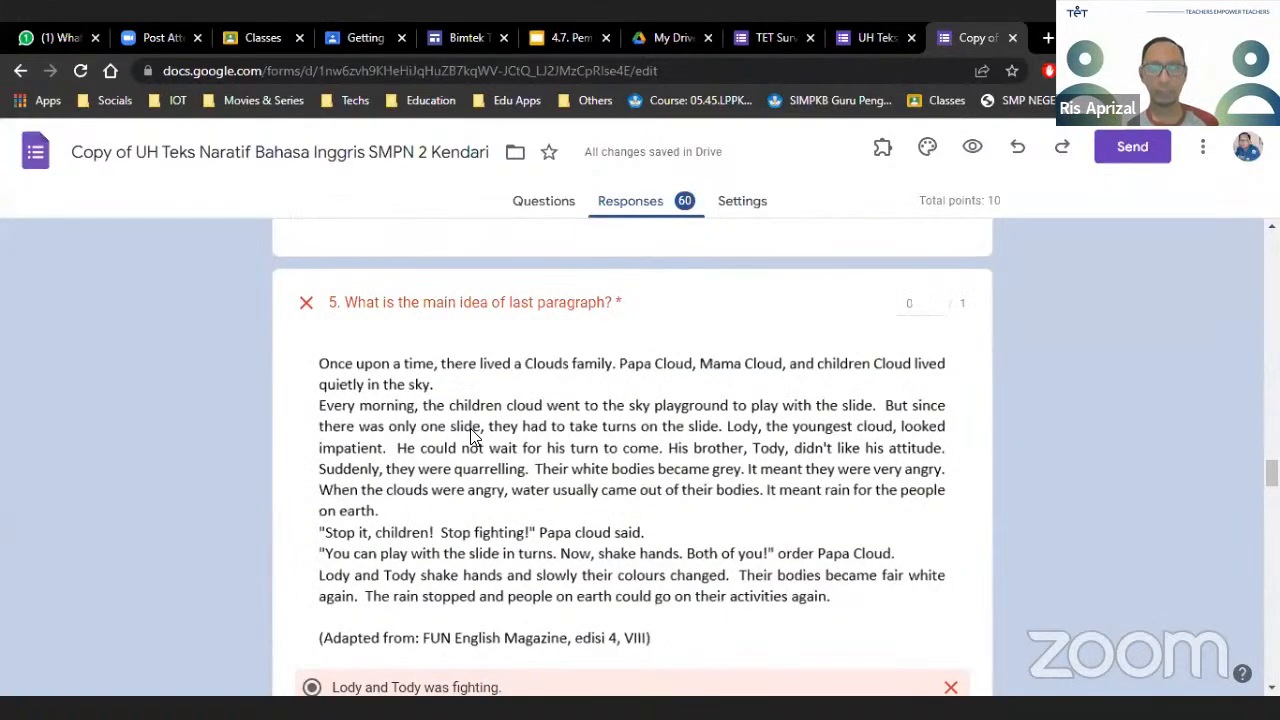
{"action": "scroll", "coordinate": [472, 436], "scroll_direction": "down", "scroll_amount": 14}
{"action": "scroll", "coordinate": [472, 436], "scroll_direction": "down", "scroll_amount": 3}
{"action": "left_click_drag", "start_coordinate": [1271, 566], "coordinate": [1271, 246]}
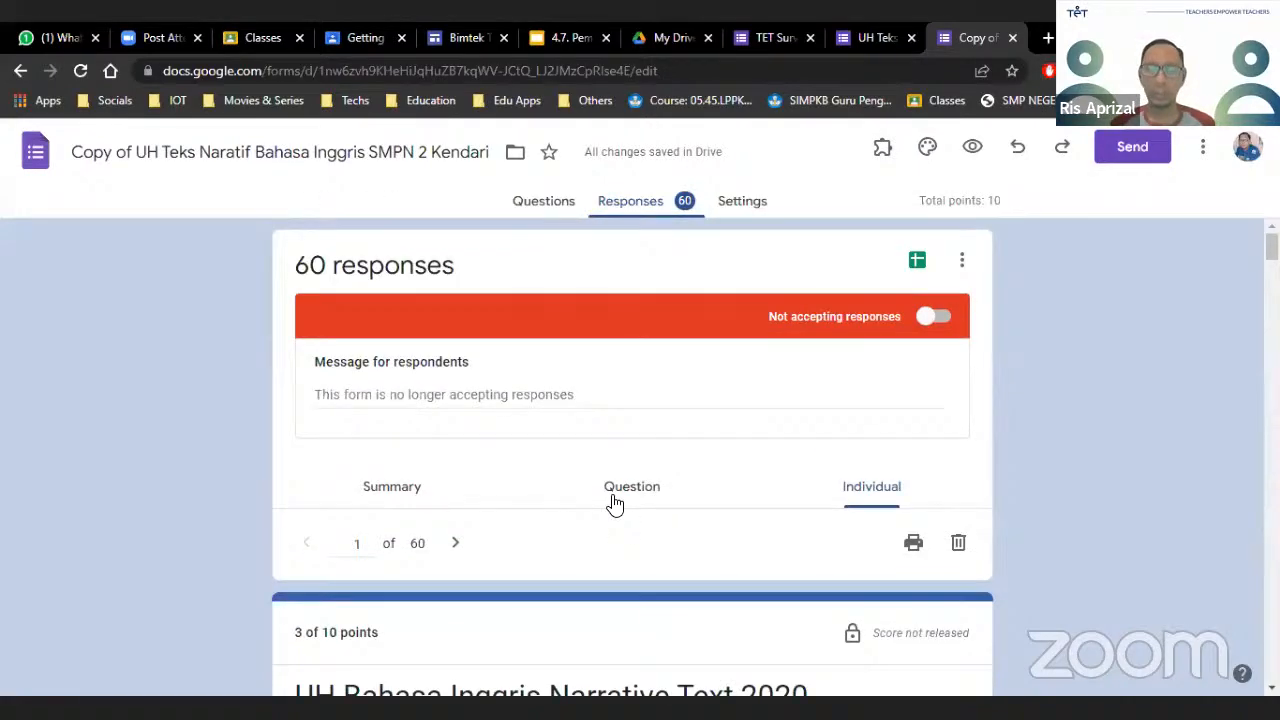
Compare the summary and question views of the responses, ending on the individual view
{"action": "left_click", "coordinate": [380, 487]}
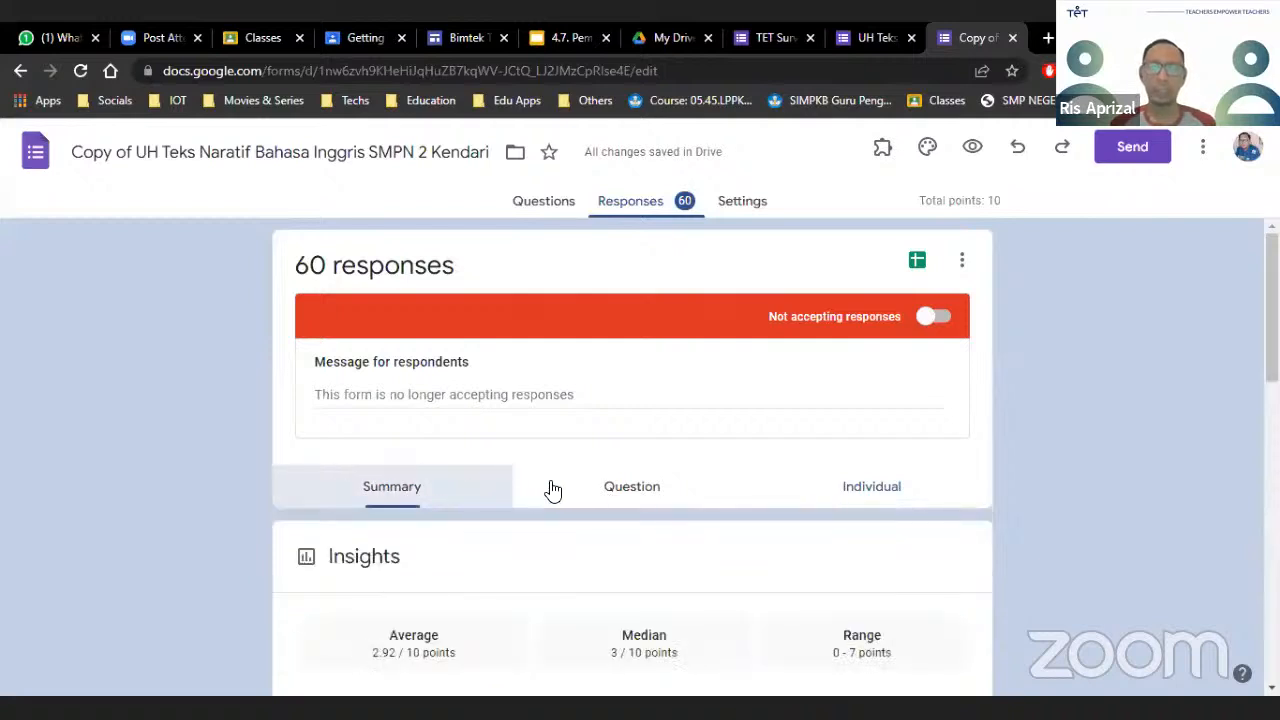
{"action": "left_click", "coordinate": [617, 486]}
{"action": "left_click", "coordinate": [871, 488]}
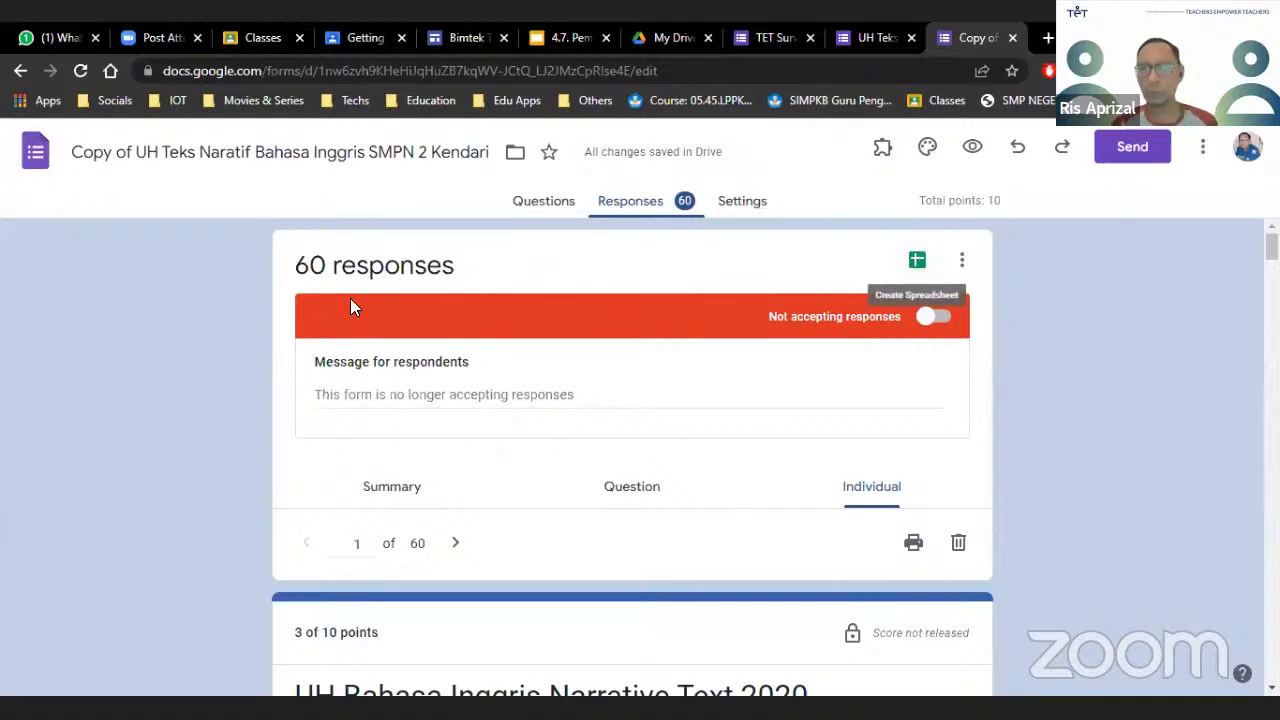
Export the form responses to a new spreadsheet with the suggested name
{"action": "left_click", "coordinate": [918, 260]}
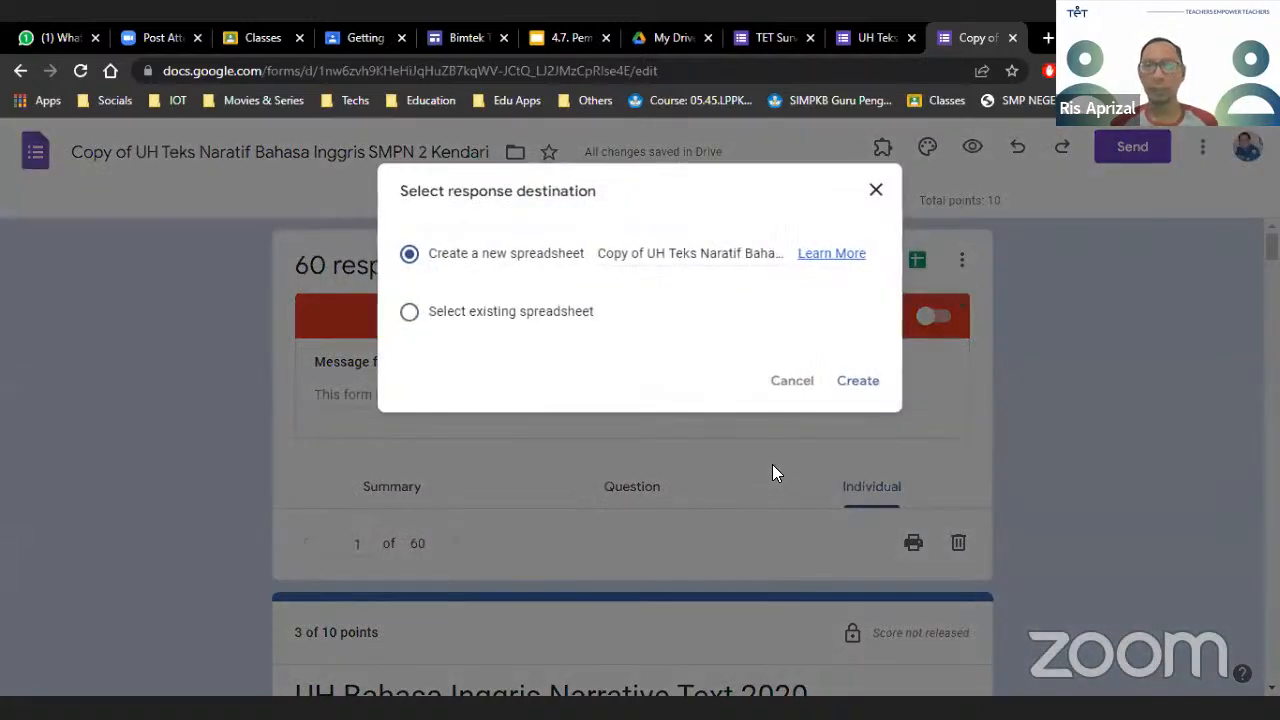
{"action": "left_click", "coordinate": [858, 383]}
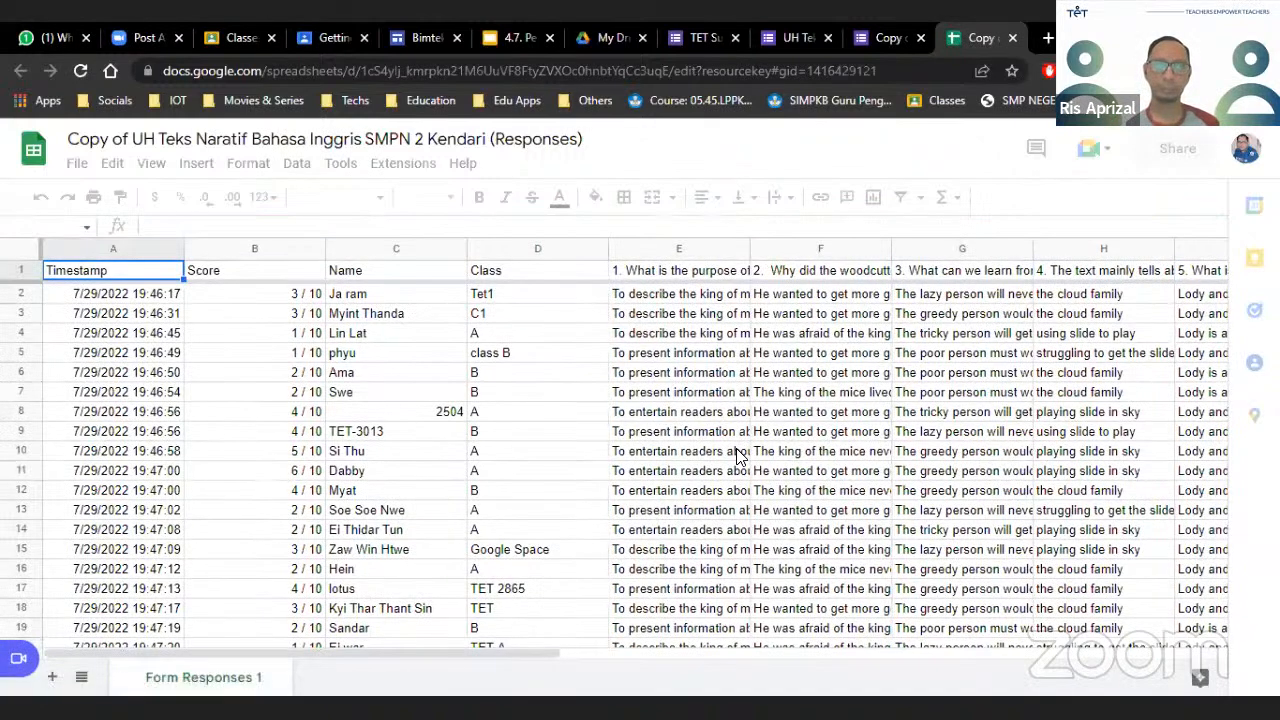
Look over the first rows of the response spreadsheet, including the Timestamp, Score, Name and Class columns
{"action": "left_click", "coordinate": [337, 170]}
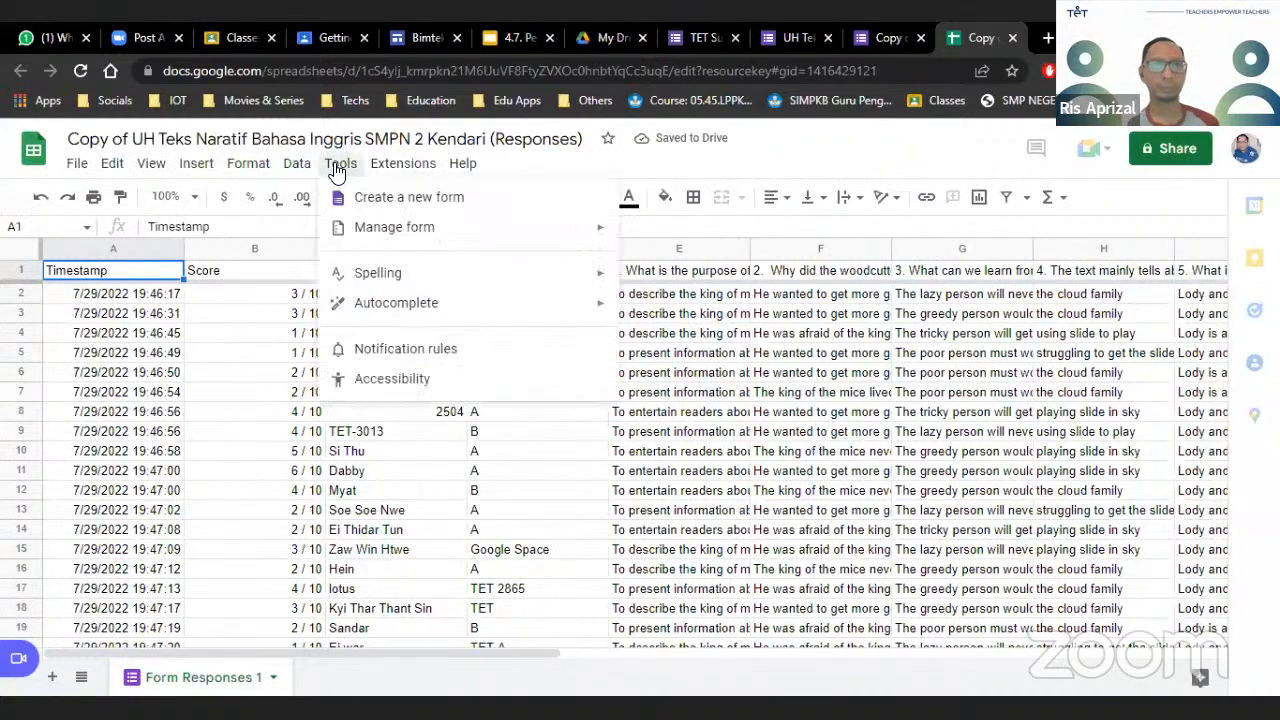
{"action": "left_click", "coordinate": [400, 164]}
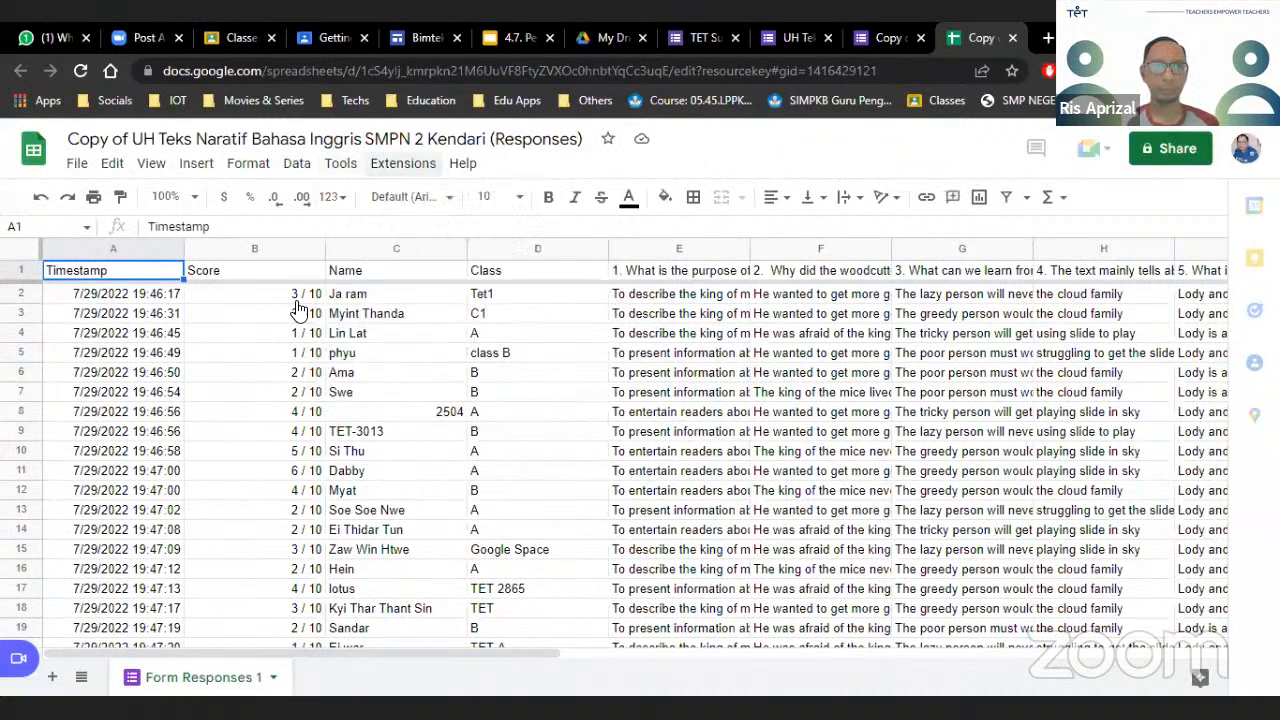
{"action": "left_click", "coordinate": [232, 396]}
{"action": "scroll", "coordinate": [440, 518], "scroll_direction": "down", "scroll_amount": 1}
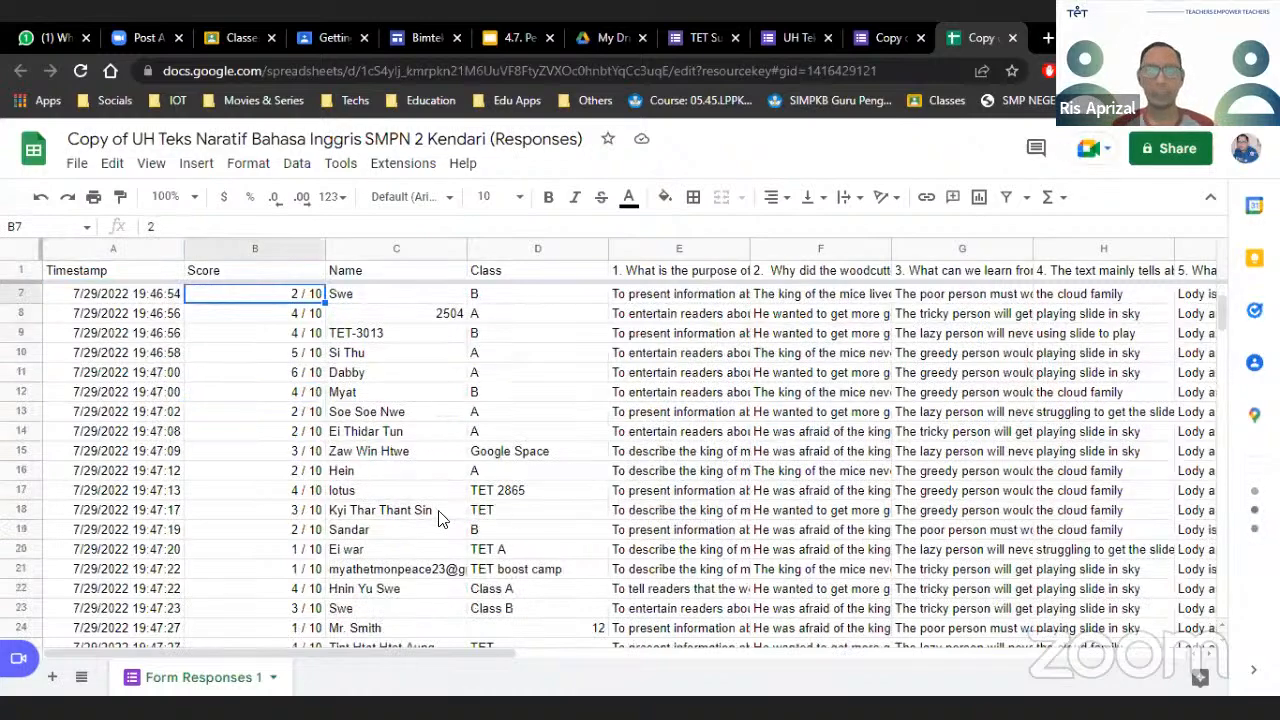
{"action": "scroll", "coordinate": [440, 518], "scroll_direction": "up", "scroll_amount": 1}
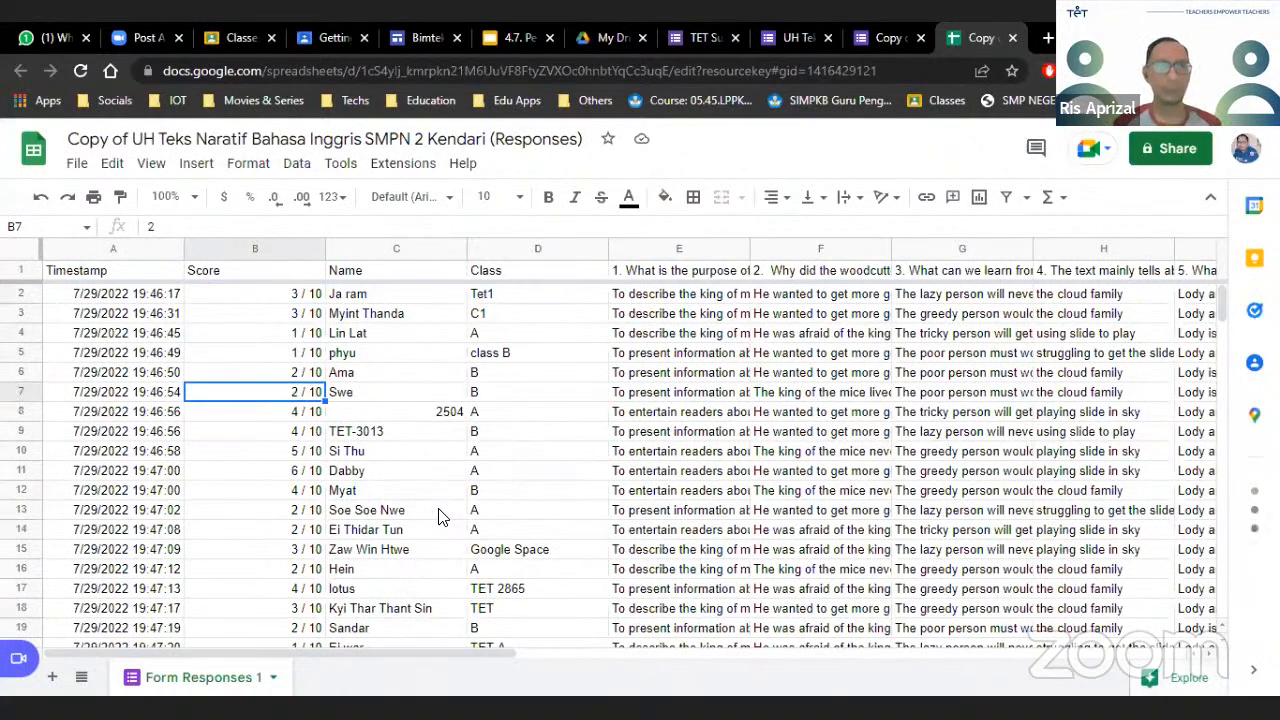
{"action": "scroll", "coordinate": [437, 515], "scroll_direction": "down", "scroll_amount": 3}
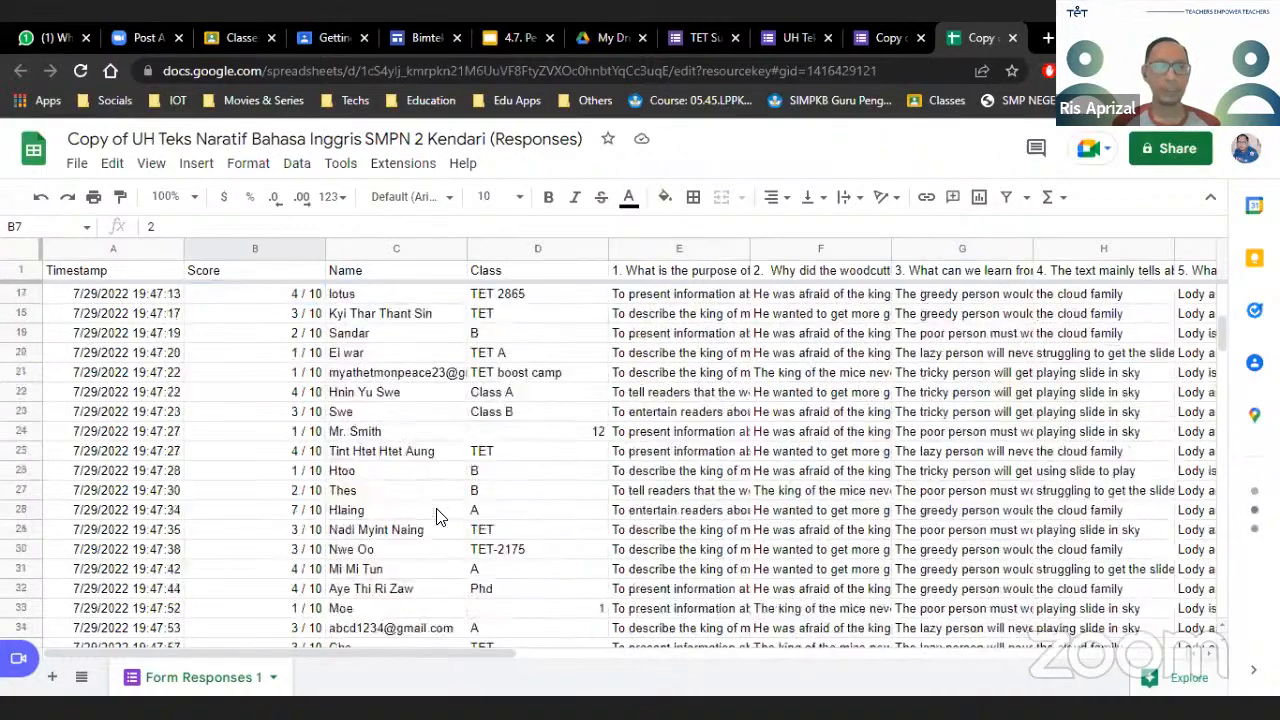
{"action": "scroll", "coordinate": [246, 423], "scroll_direction": "up", "scroll_amount": 3}
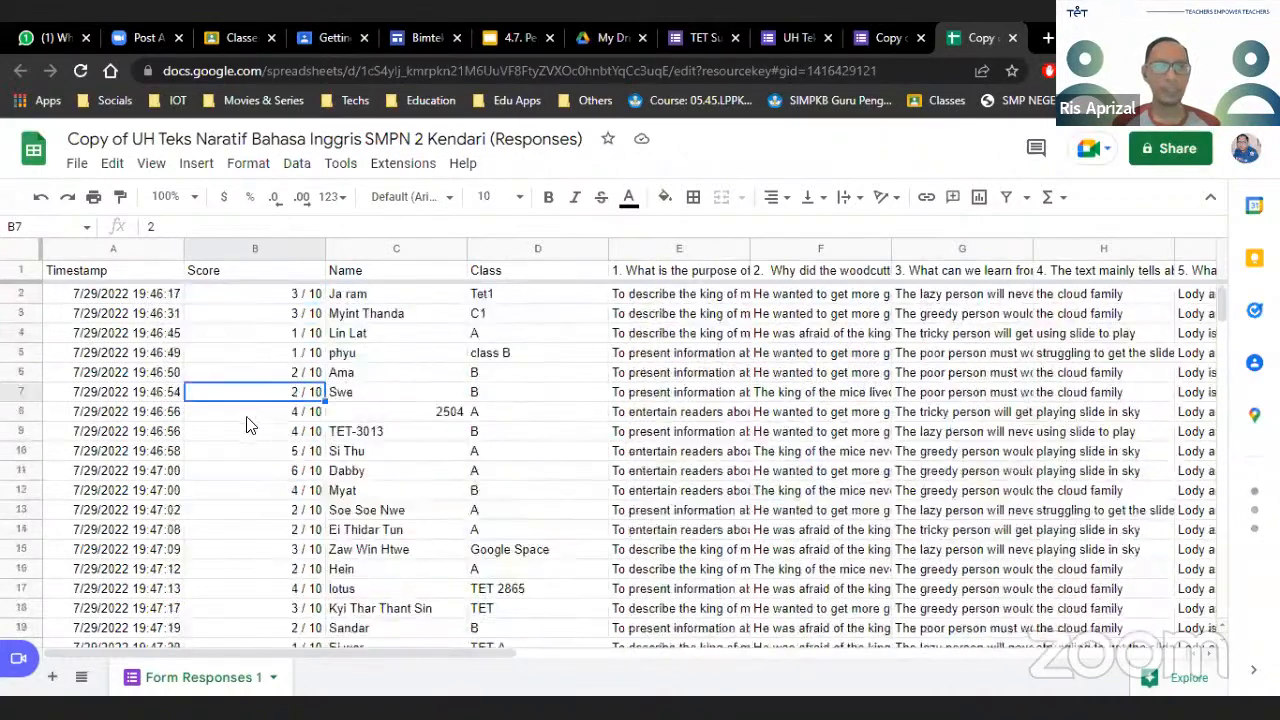
Inspect the first response's timestamp and the Score cells of the first few responses
{"action": "left_click", "coordinate": [89, 296]}
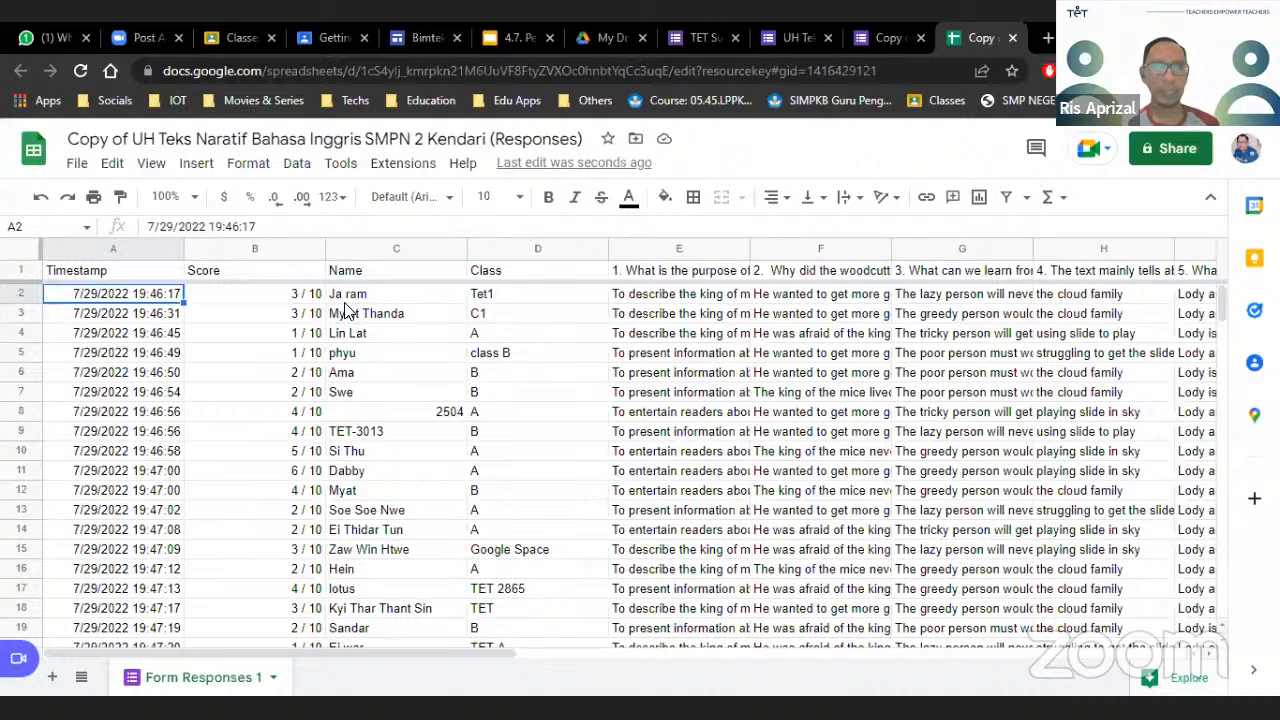
{"action": "key", "text": "Right"}
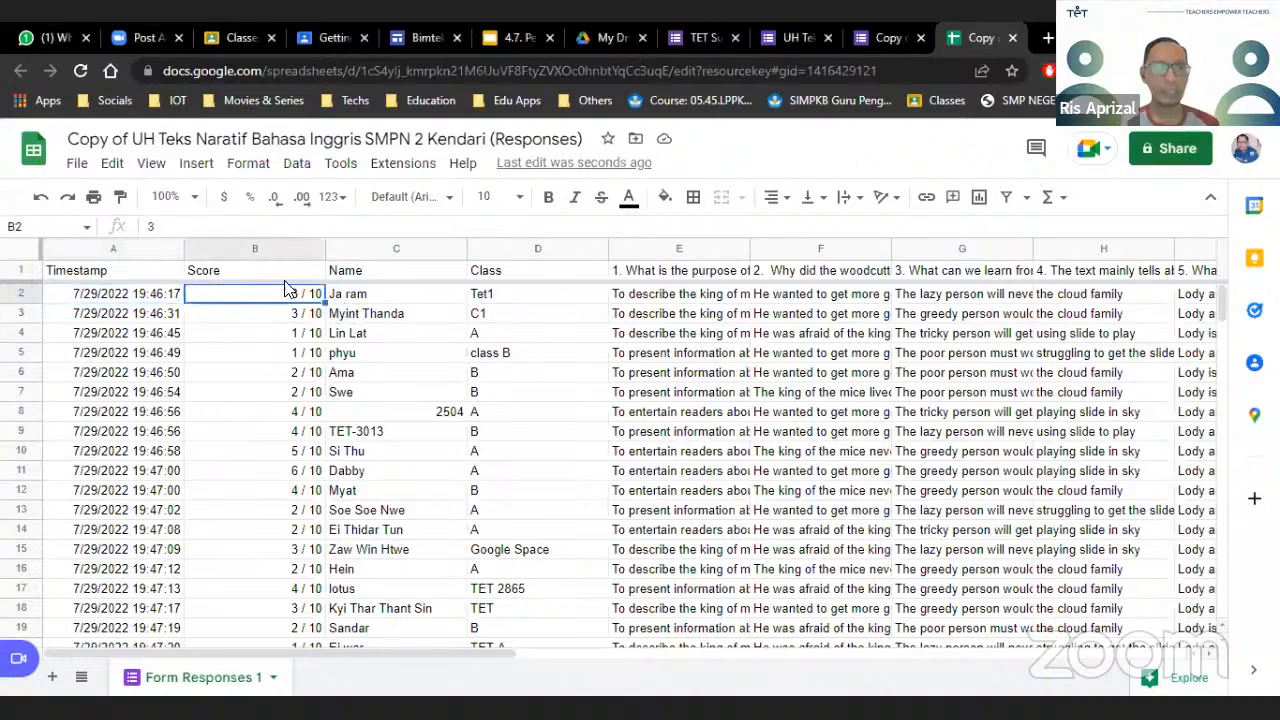
{"action": "left_click", "coordinate": [281, 280]}
{"action": "left_click", "coordinate": [278, 335]}
{"action": "left_click", "coordinate": [287, 298]}
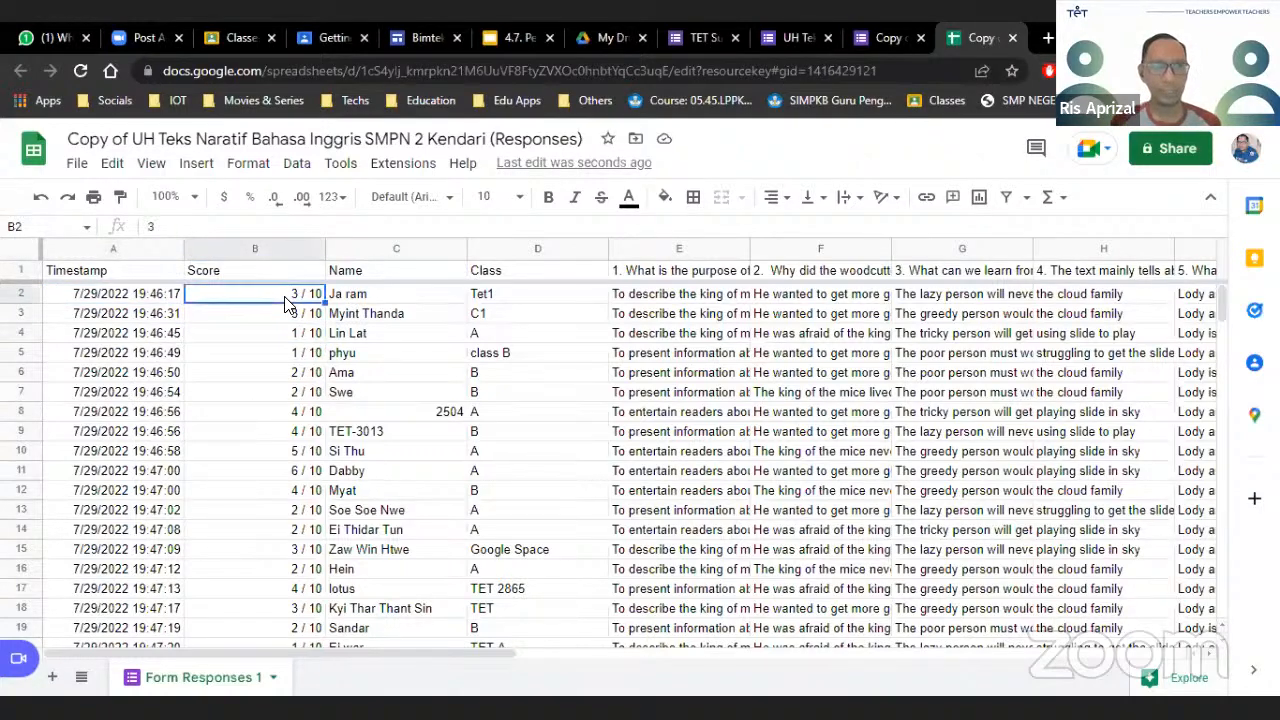
{"action": "left_click", "coordinate": [283, 318]}
{"action": "left_click", "coordinate": [284, 340]}
{"action": "left_click", "coordinate": [292, 376]}
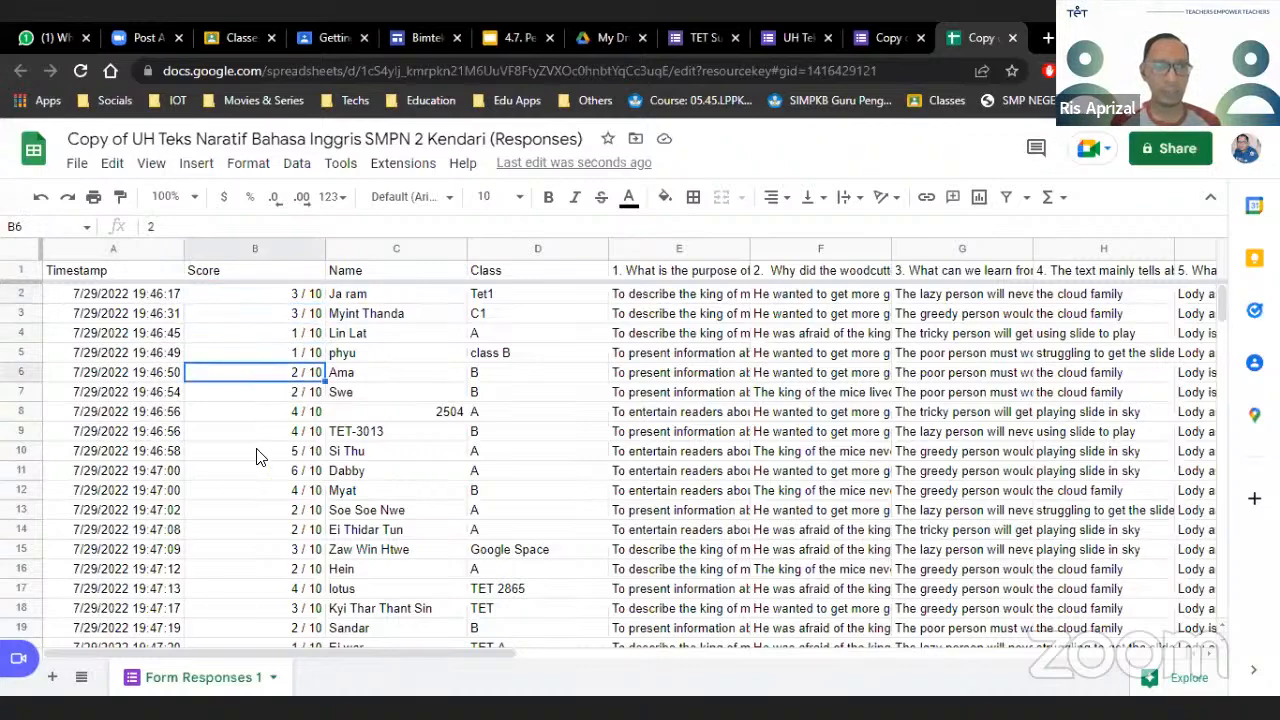
Look through the Score column to the last response, check the score in B37, and return to the first row
{"action": "scroll", "coordinate": [258, 452], "scroll_direction": "down", "scroll_amount": 10}
{"action": "scroll", "coordinate": [260, 452], "scroll_direction": "down", "scroll_amount": 5}
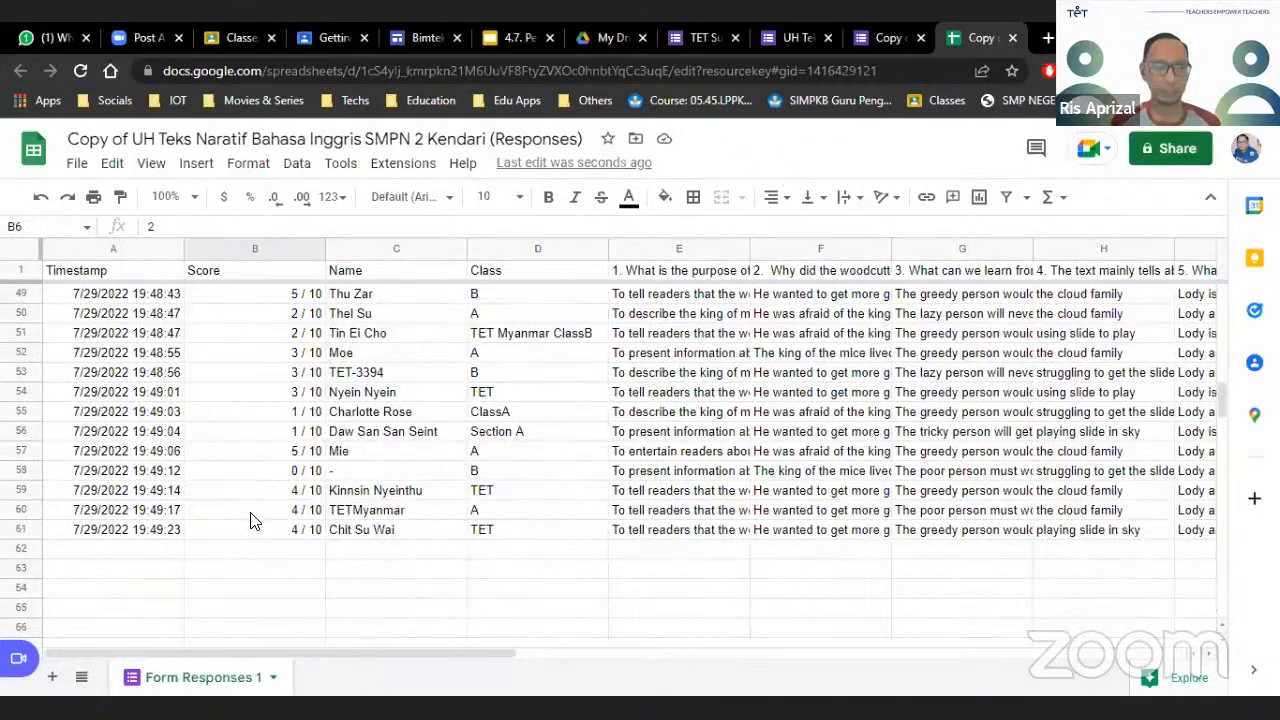
{"action": "scroll", "coordinate": [252, 515], "scroll_direction": "up", "scroll_amount": 5}
{"action": "scroll", "coordinate": [252, 515], "scroll_direction": "up", "scroll_amount": 1}
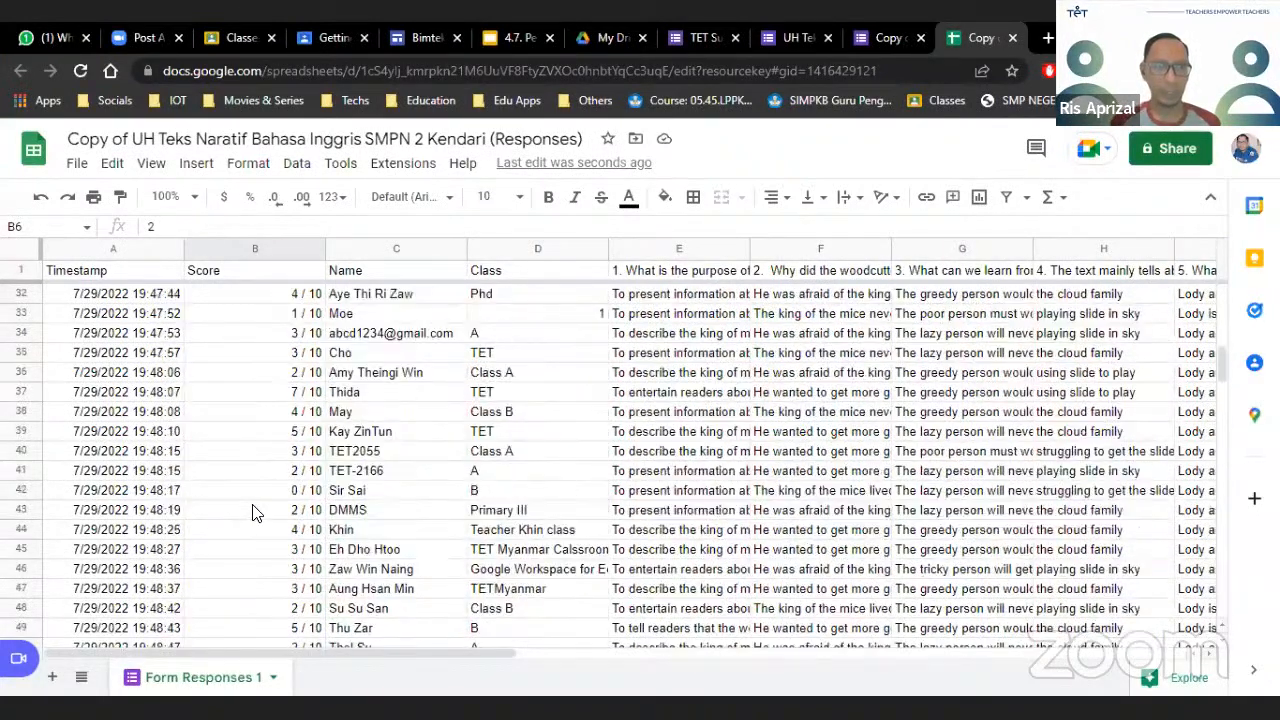
{"action": "left_click", "coordinate": [281, 398]}
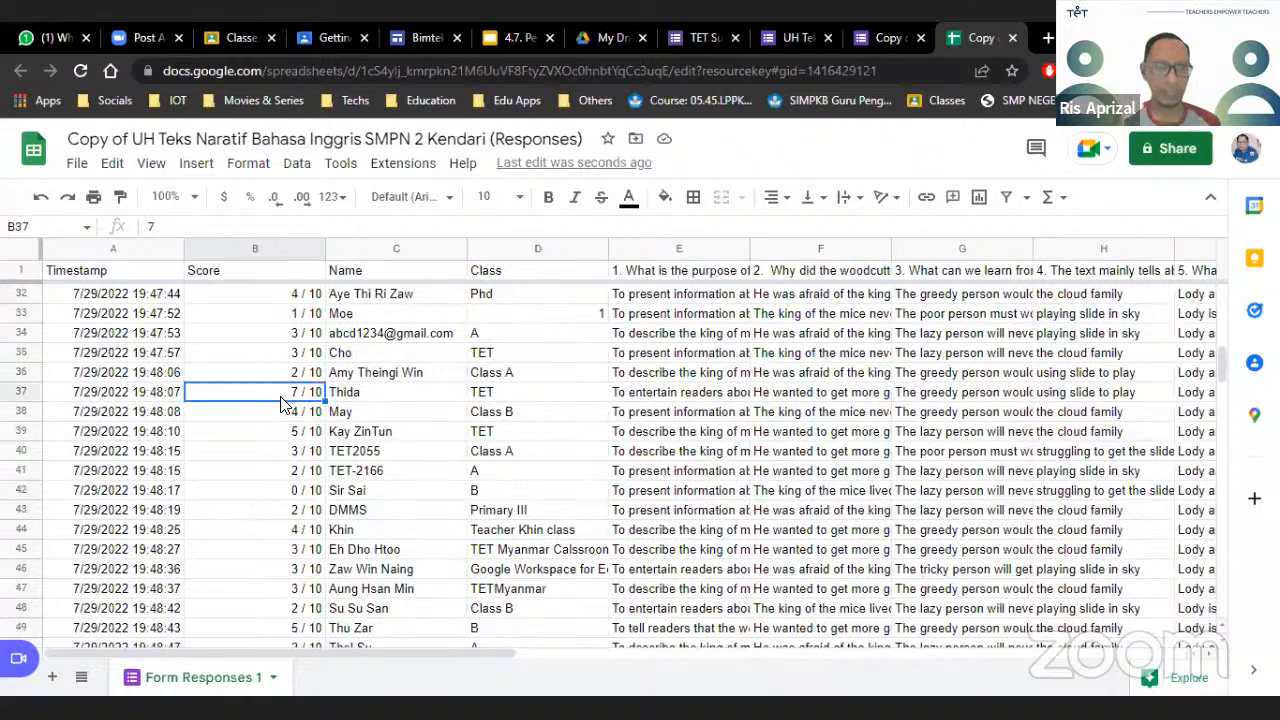
{"action": "scroll", "coordinate": [281, 404], "scroll_direction": "up", "scroll_amount": 10}
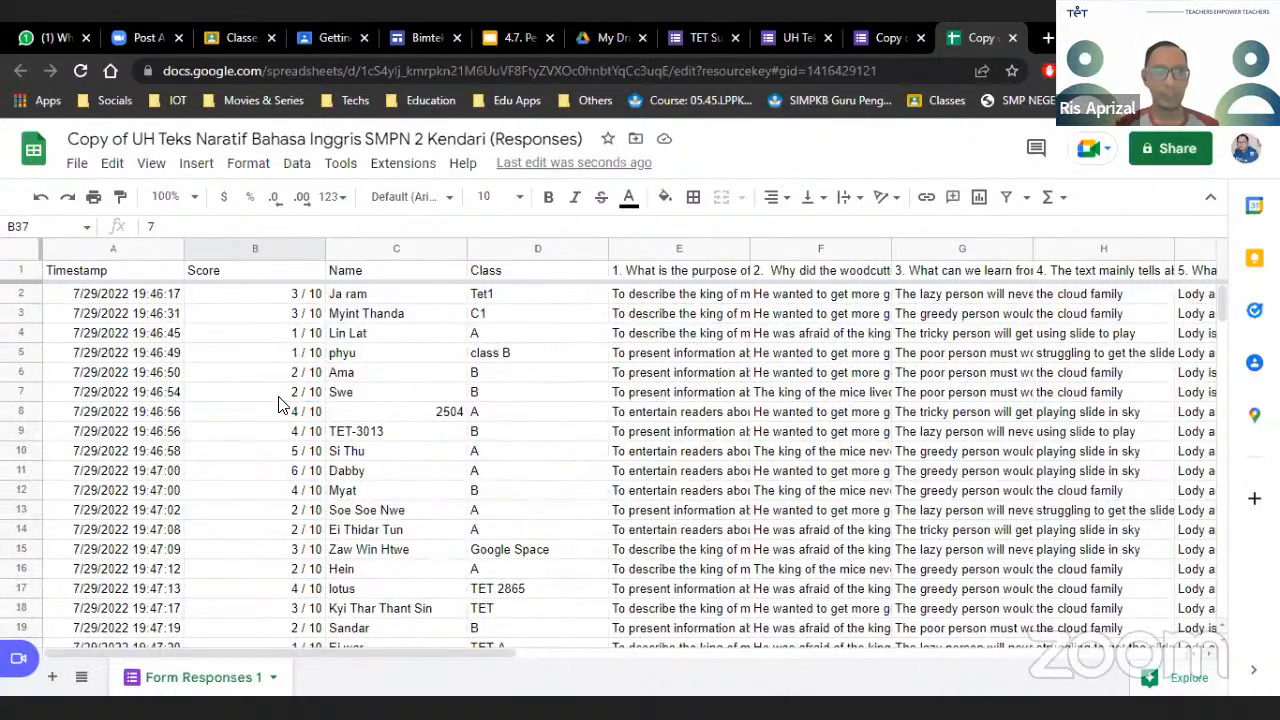
Inspect a Name cell and the answer in E3, look across the answer columns to question 10, and return to the first column
{"action": "left_click", "coordinate": [430, 358]}
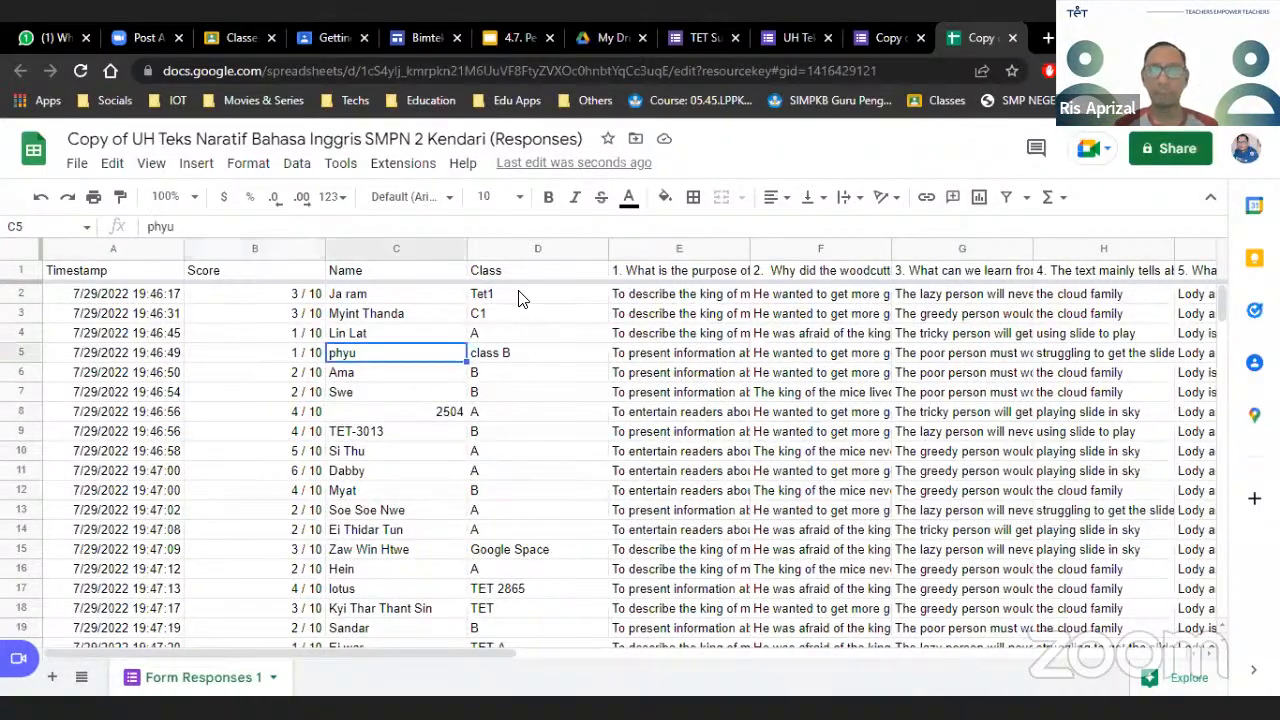
{"action": "left_click", "coordinate": [660, 315]}
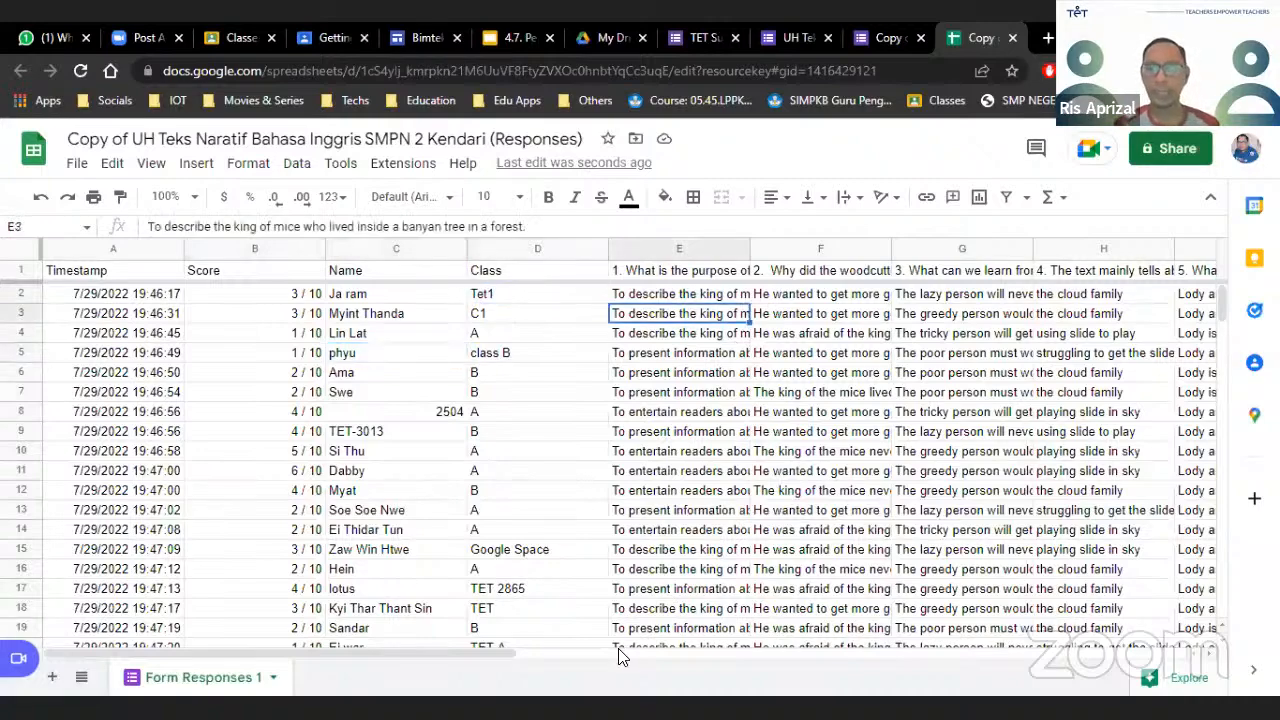
{"action": "left_click_drag", "start_coordinate": [472, 652], "coordinate": [976, 662]}
{"action": "scroll", "coordinate": [757, 614], "scroll_direction": "left", "scroll_amount": 5}
{"action": "scroll", "coordinate": [757, 569], "scroll_direction": "down", "scroll_amount": 10}
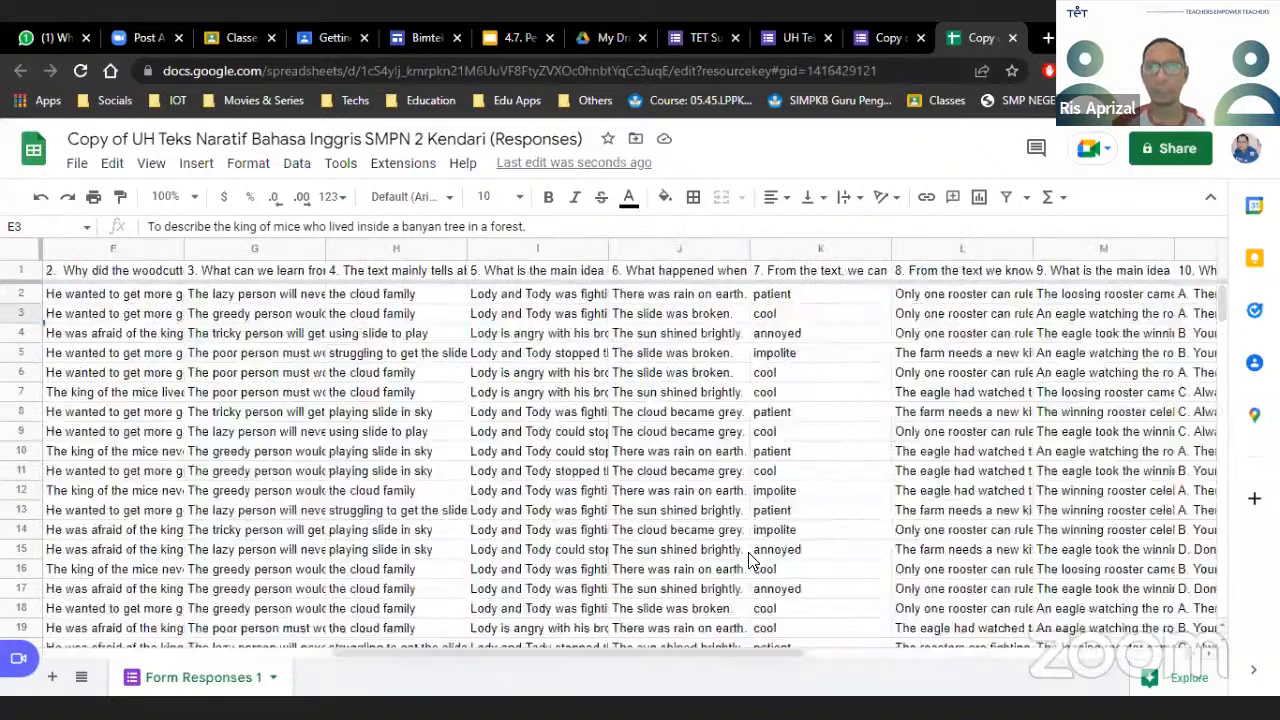
{"action": "scroll", "coordinate": [750, 559], "scroll_direction": "up", "scroll_amount": 10}
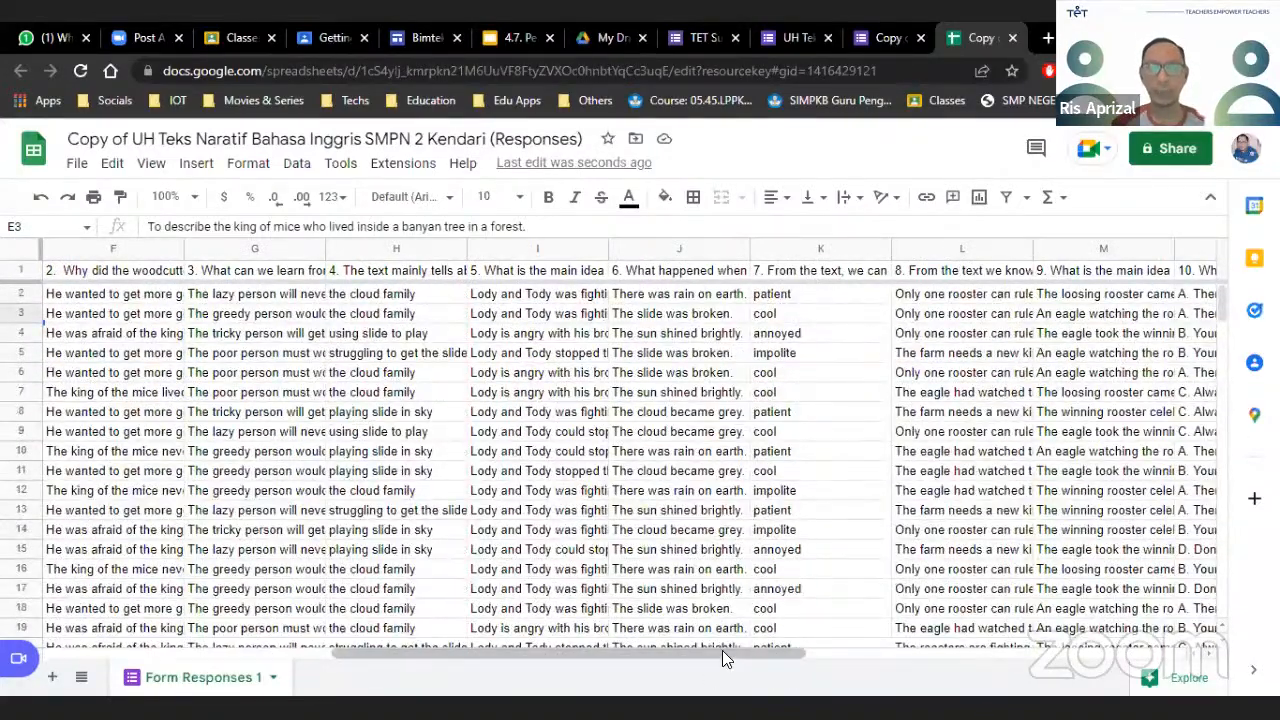
{"action": "left_click_drag", "start_coordinate": [726, 657], "coordinate": [230, 660]}
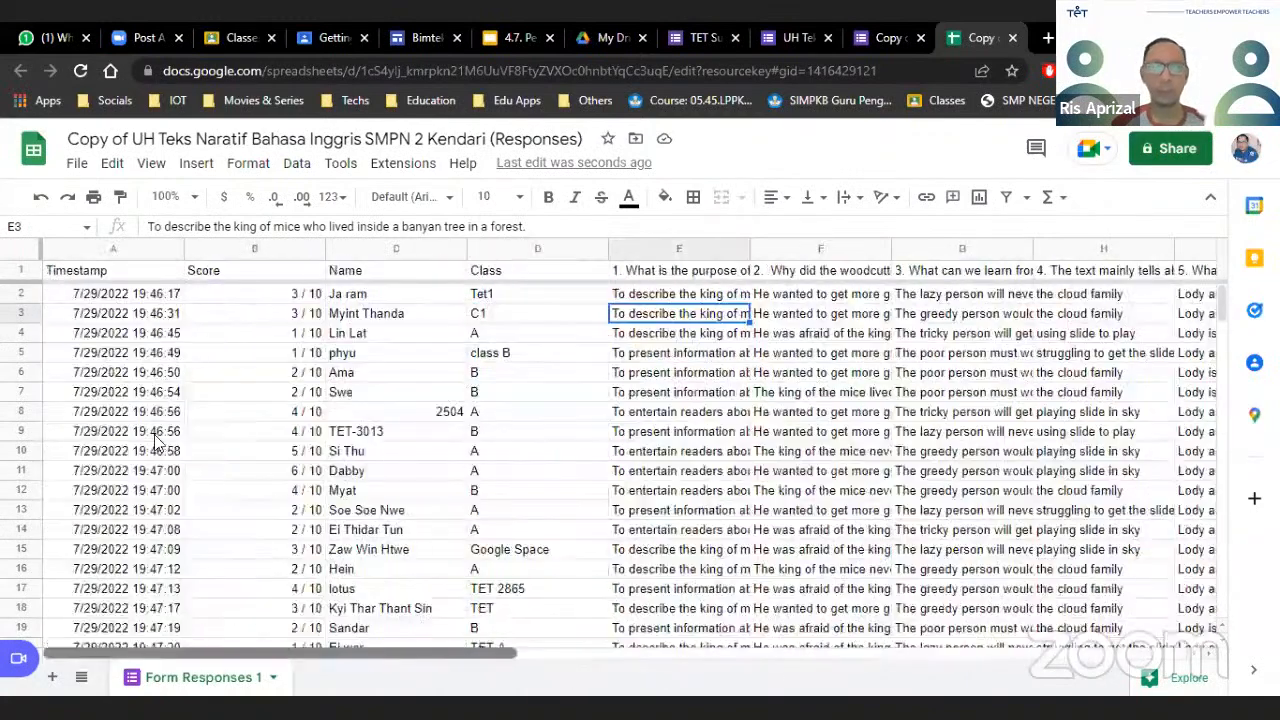
Recheck sample cells in the Timestamp, Score, Class, question 2 and Name columns of the response sheet
{"action": "left_click", "coordinate": [108, 394]}
{"action": "left_click", "coordinate": [316, 362]}
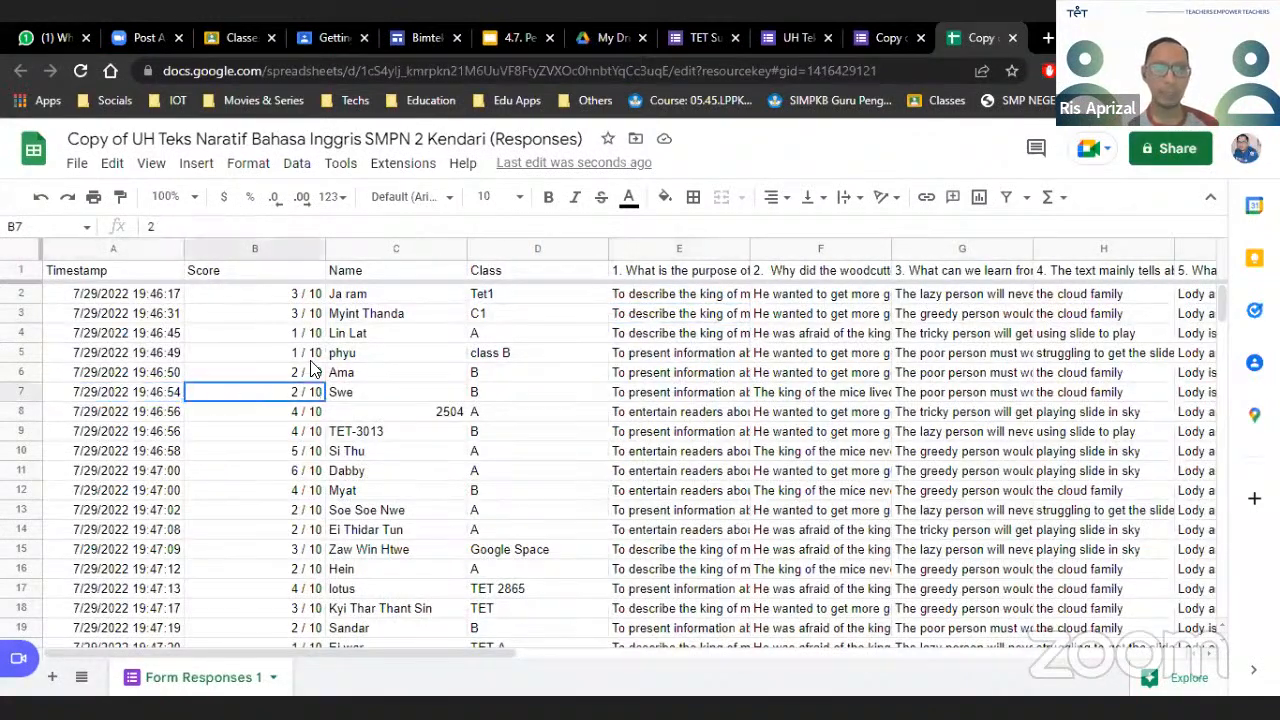
{"action": "left_click", "coordinate": [487, 353]}
{"action": "left_click", "coordinate": [822, 350]}
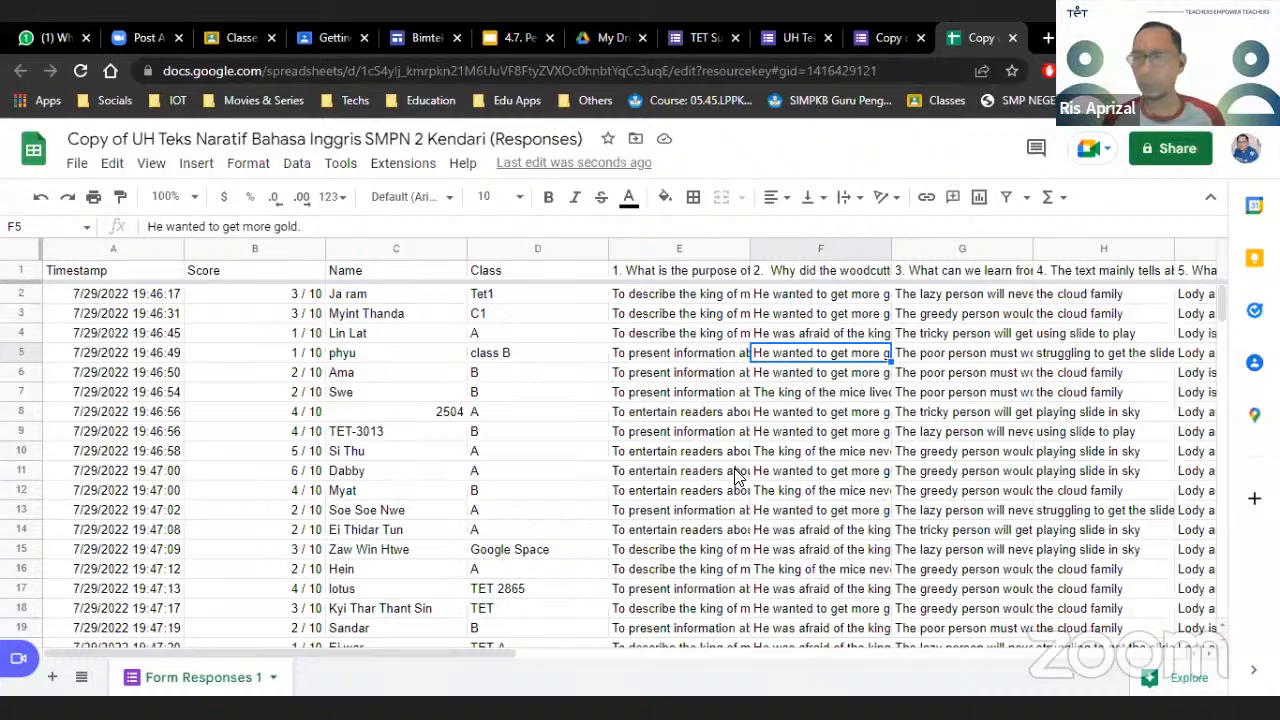
{"action": "left_click", "coordinate": [446, 477]}
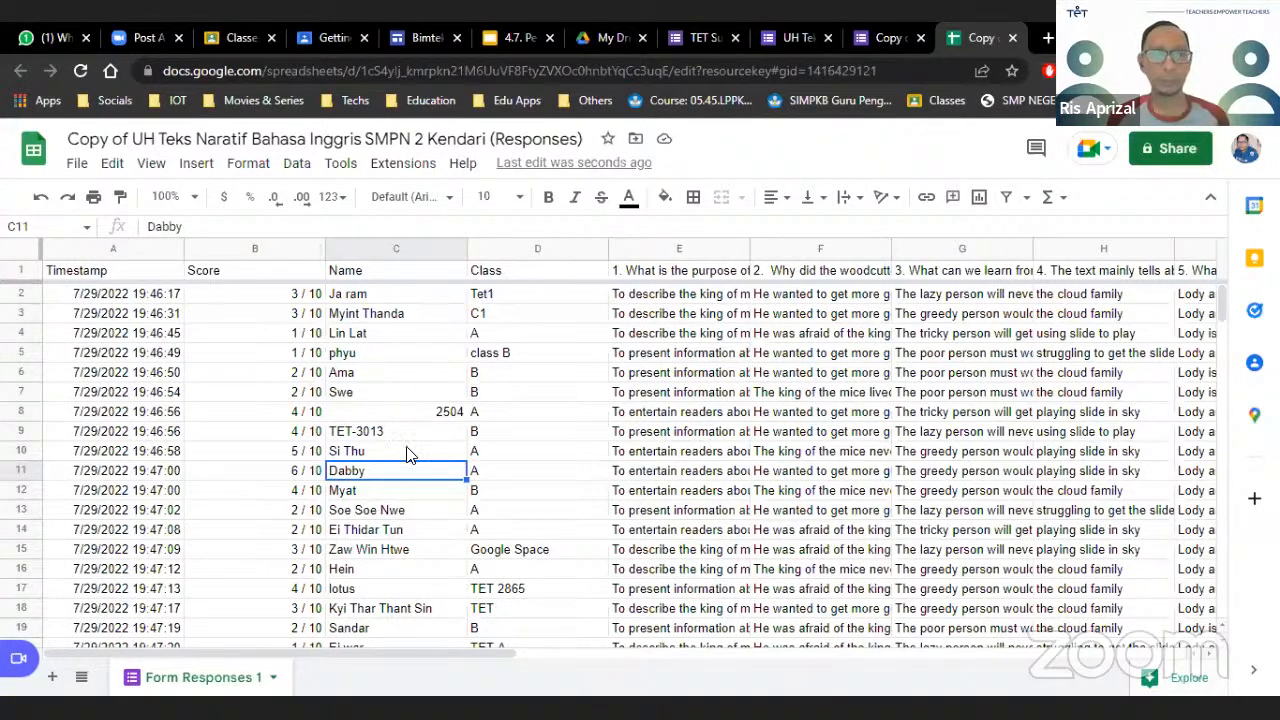
Check the first three Score cells and look down the response sheet to the last response and back to the first
{"action": "left_click", "coordinate": [239, 339]}
{"action": "left_click", "coordinate": [246, 314]}
{"action": "left_click", "coordinate": [255, 295]}
{"action": "scroll", "coordinate": [260, 427], "scroll_direction": "down", "scroll_amount": 10}
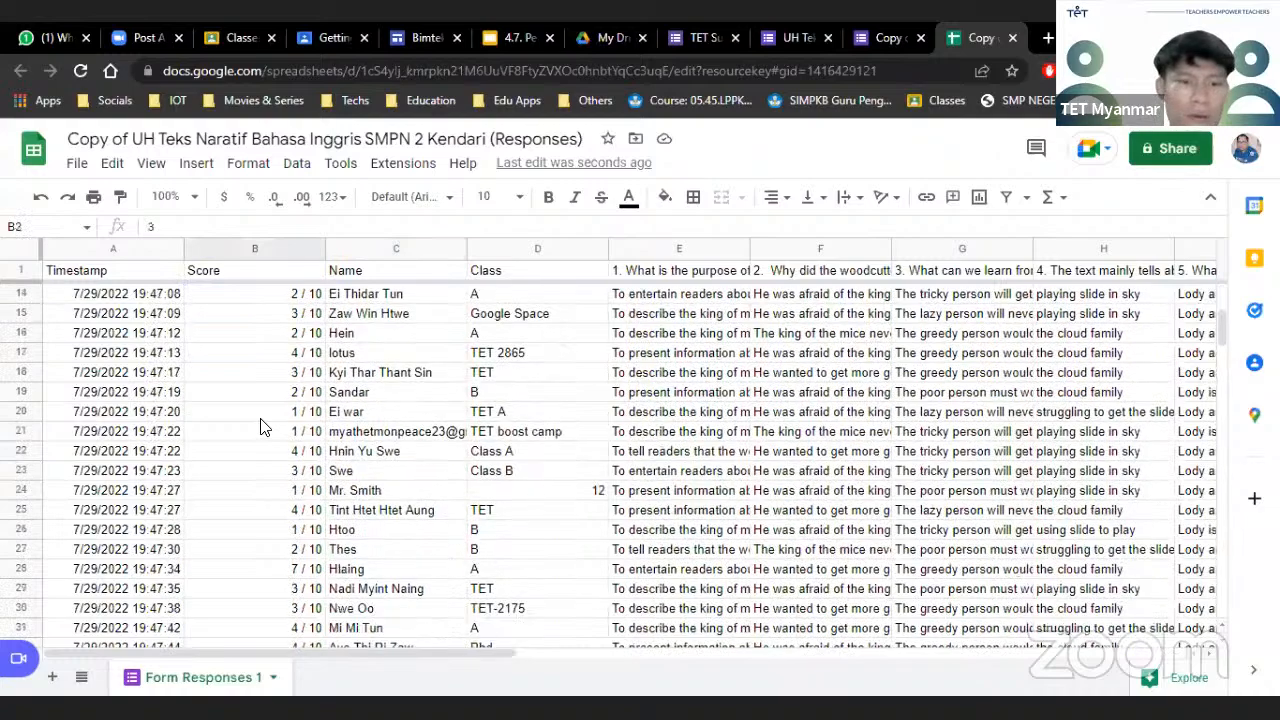
{"action": "scroll", "coordinate": [258, 423], "scroll_direction": "down", "scroll_amount": 4}
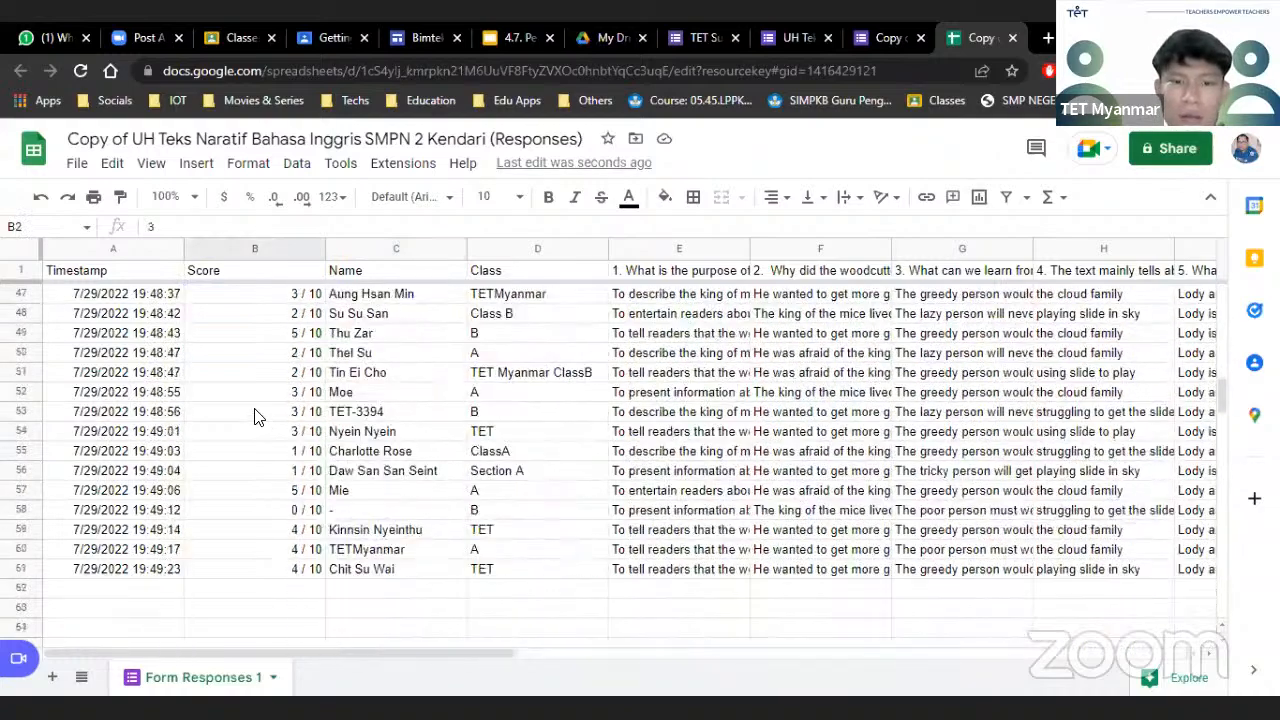
{"action": "scroll", "coordinate": [259, 400], "scroll_direction": "up", "scroll_amount": 10}
{"action": "scroll", "coordinate": [262, 360], "scroll_direction": "up", "scroll_amount": 5}
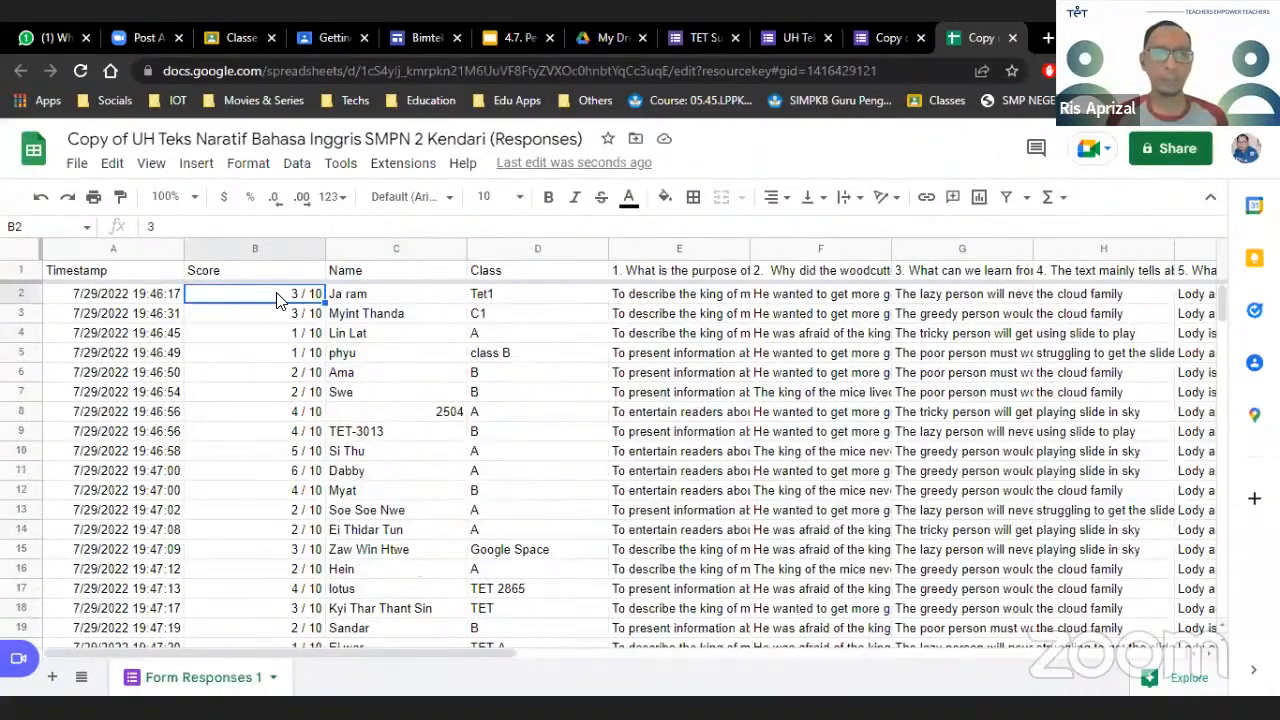
Inspect sample scores in B3, B8, B2 and B4, and look further down the Score column
{"action": "left_click", "coordinate": [291, 315]}
{"action": "left_click", "coordinate": [288, 411]}
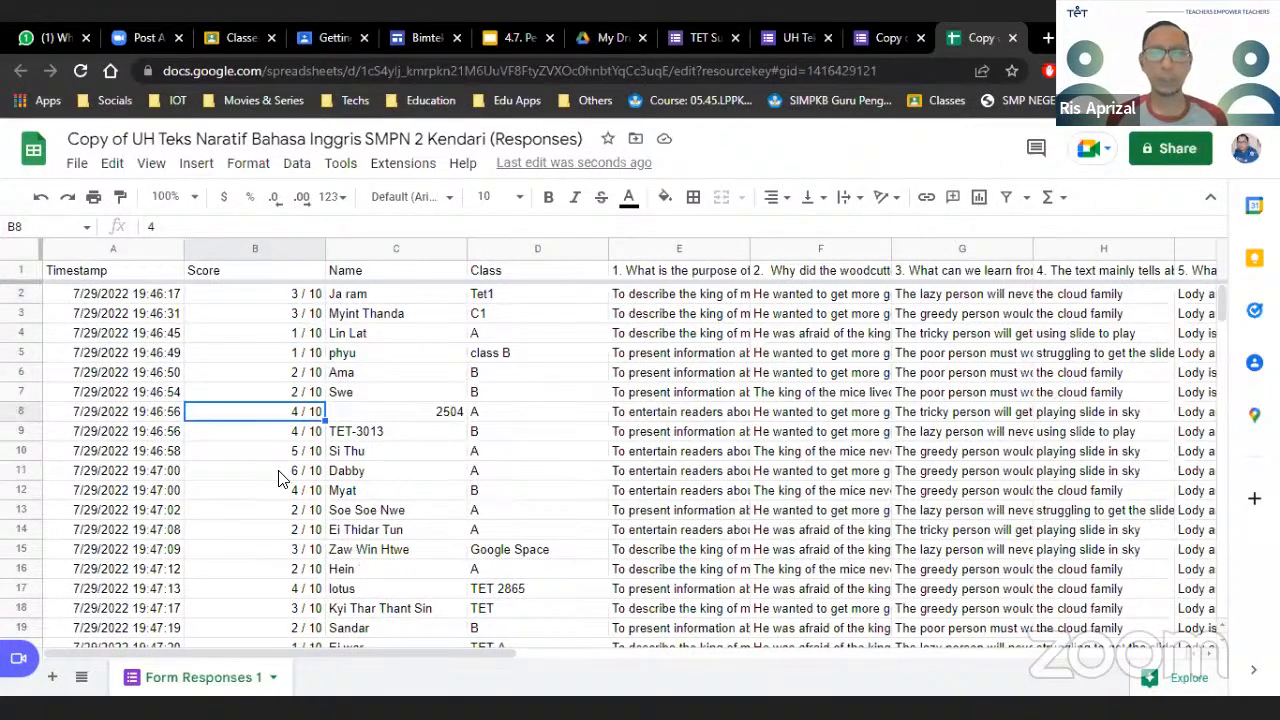
{"action": "scroll", "coordinate": [279, 479], "scroll_direction": "down", "scroll_amount": 5}
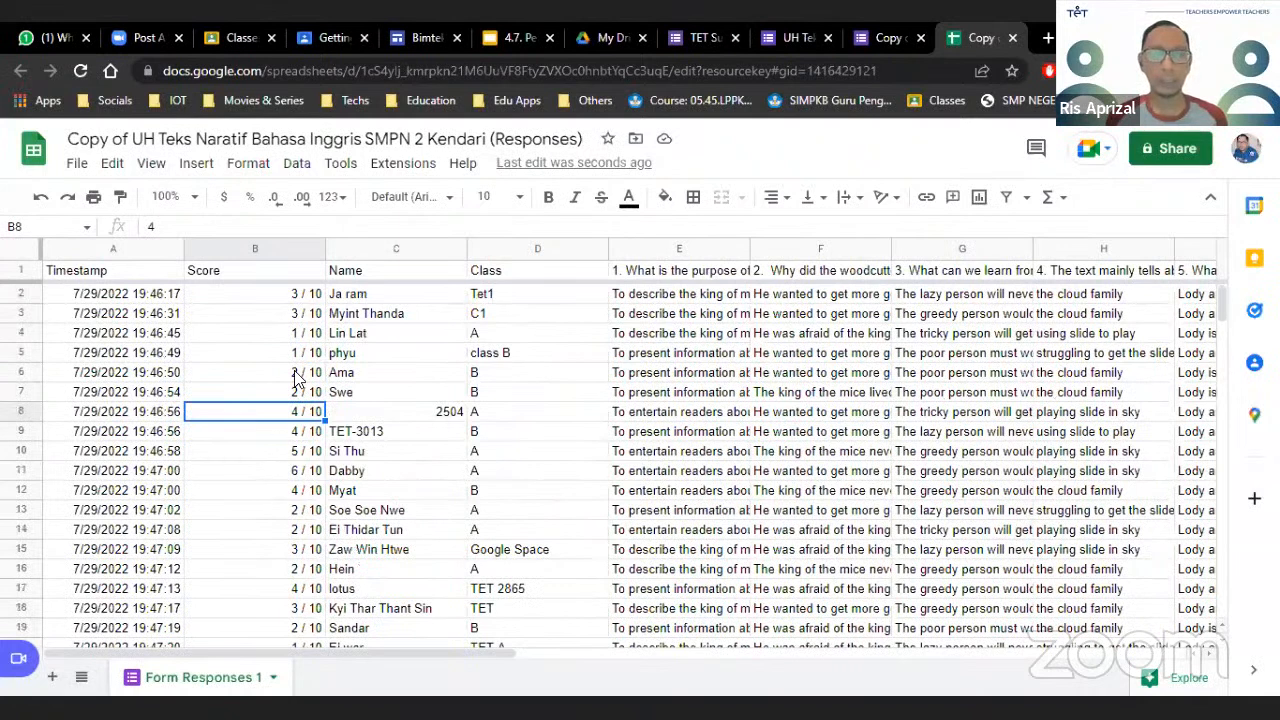
{"action": "left_click", "coordinate": [282, 296]}
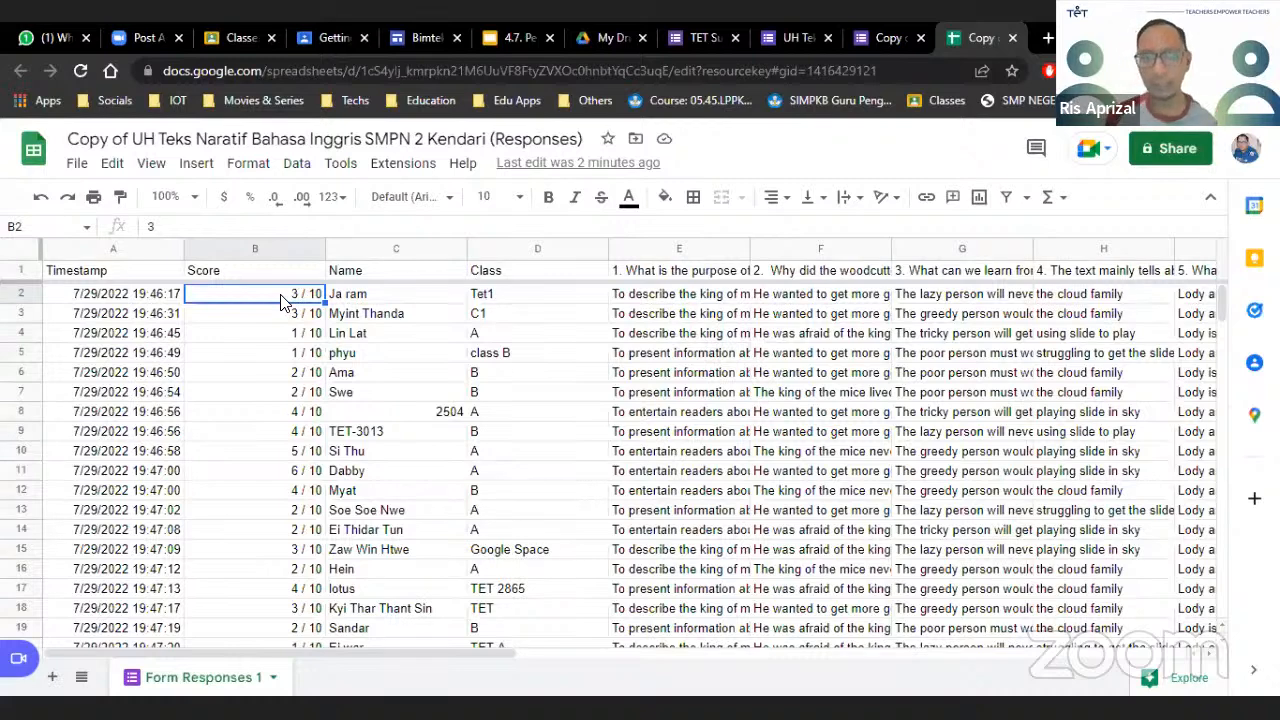
{"action": "left_click", "coordinate": [286, 318]}
{"action": "left_click", "coordinate": [282, 337]}
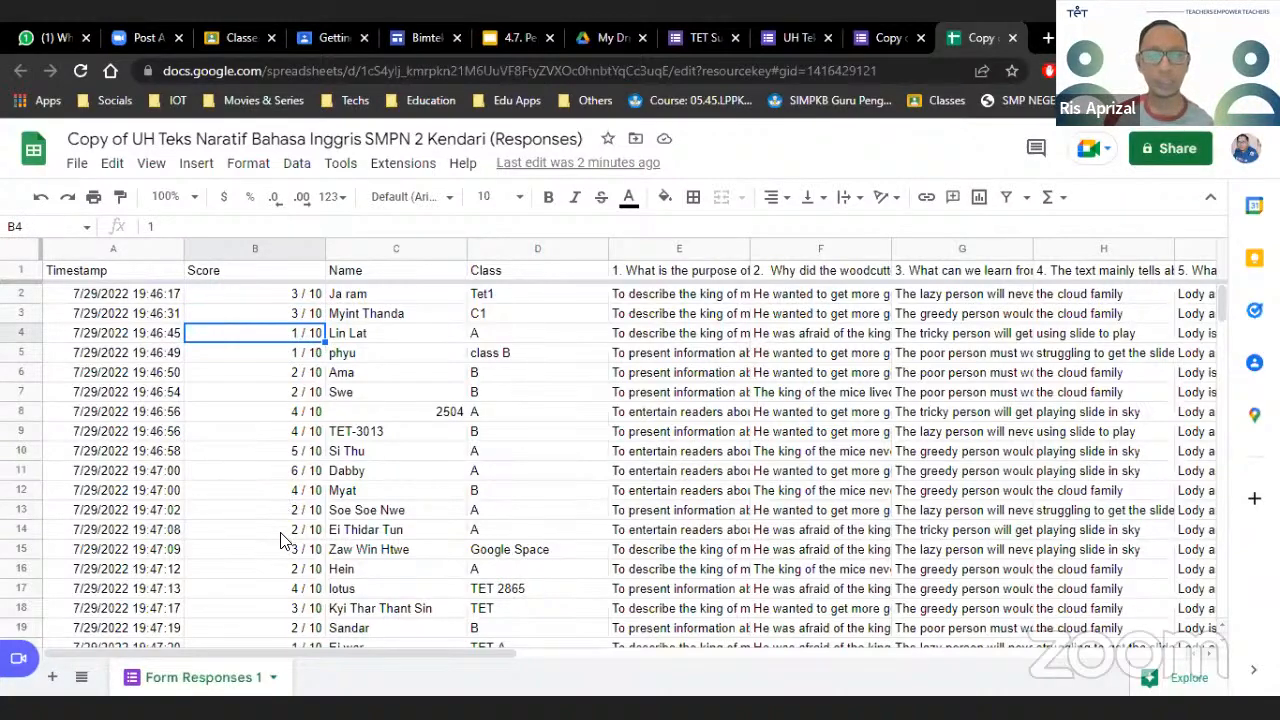
{"action": "scroll", "coordinate": [280, 530], "scroll_direction": "down", "scroll_amount": 5}
{"action": "scroll", "coordinate": [284, 553], "scroll_direction": "down", "scroll_amount": 7}
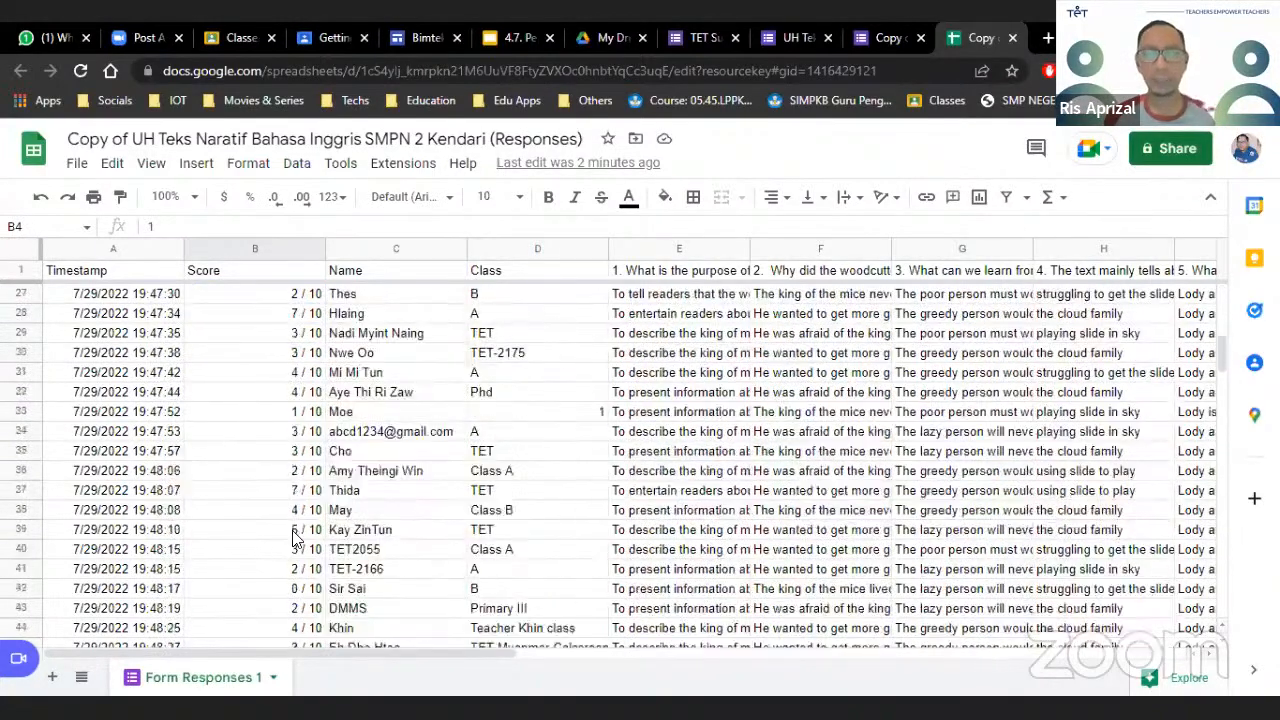
Highlight a run of scores from B2 downward, and check the class in D17 and the score in B6
{"action": "scroll", "coordinate": [295, 527], "scroll_direction": "up", "scroll_amount": 12}
{"action": "left_click", "coordinate": [264, 294]}
{"action": "key", "text": "shift+Down"}
{"action": "key", "text": "shift+Down"}
{"action": "left_click_drag", "start_coordinate": [254, 510], "coordinate": [250, 628]}
{"action": "left_click", "coordinate": [483, 537]}
{"action": "scroll", "coordinate": [470, 534], "scroll_direction": "up", "scroll_amount": 1}
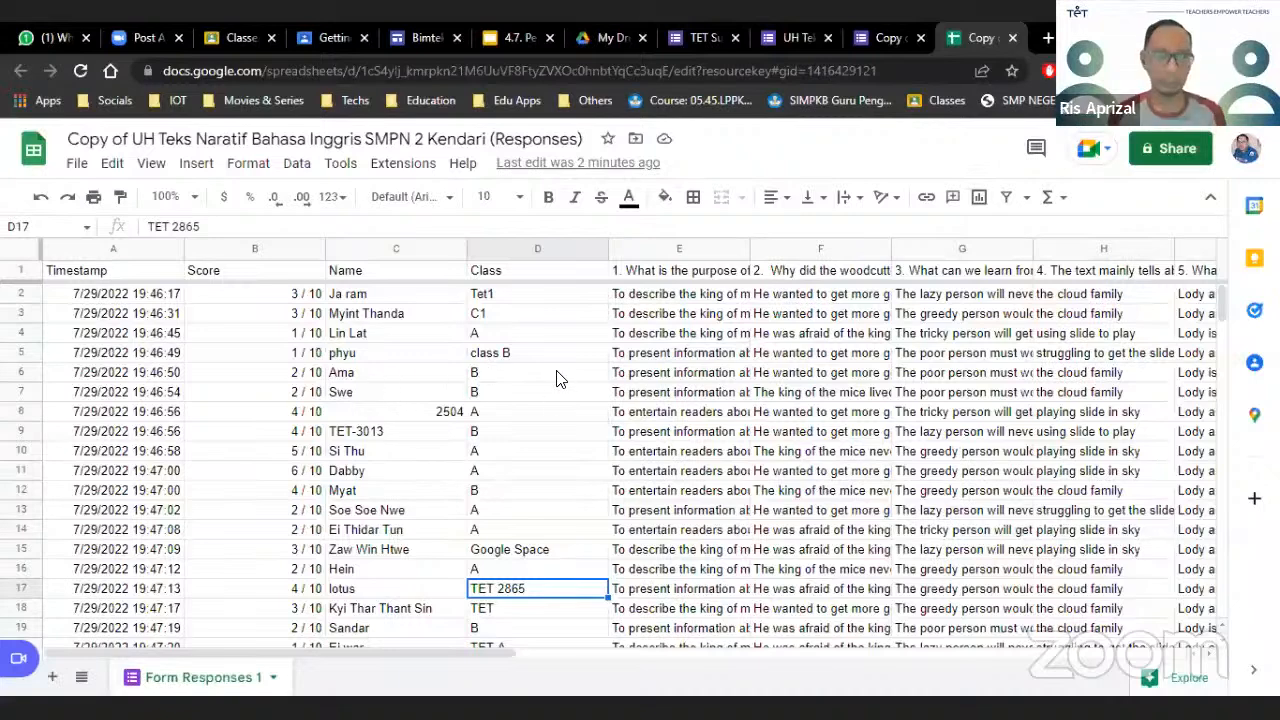
{"action": "left_click", "coordinate": [314, 378]}
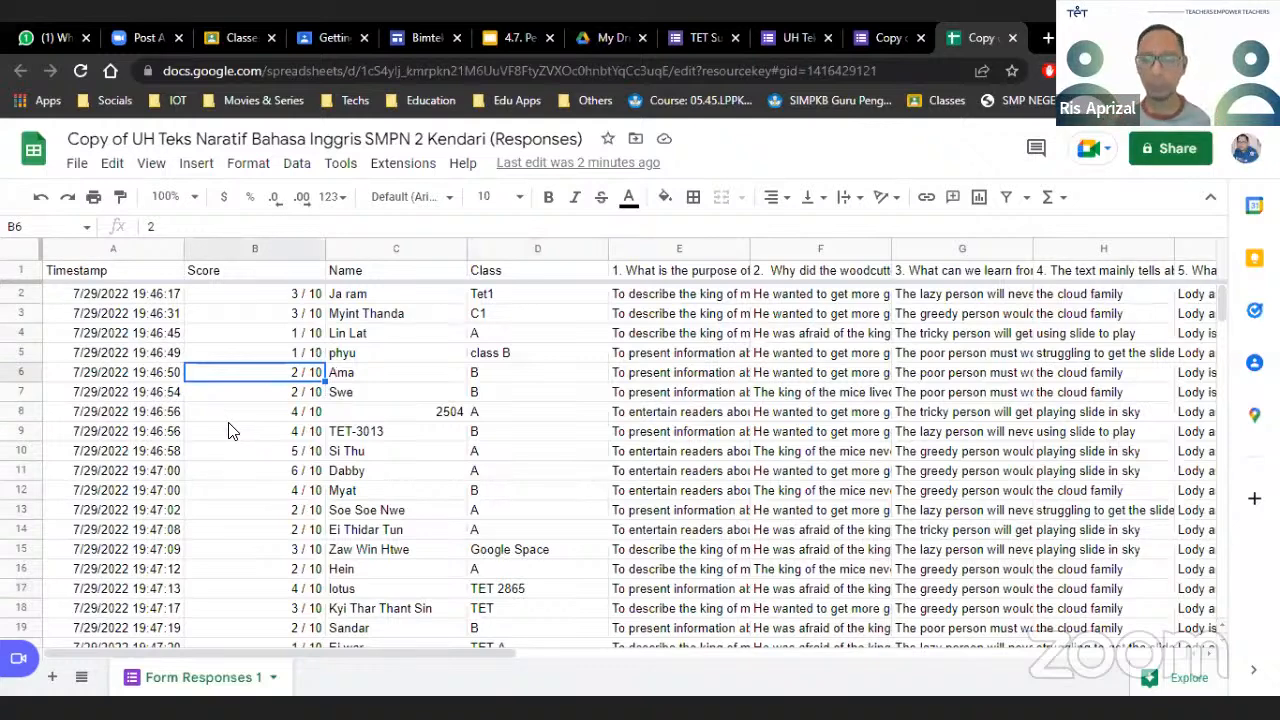
Browse the available add-ons for Sheets and open the Flubaroo listing in the Google Workspace Marketplace
{"action": "left_click", "coordinate": [397, 170]}
{"action": "mouse_move", "coordinate": [420, 206]}
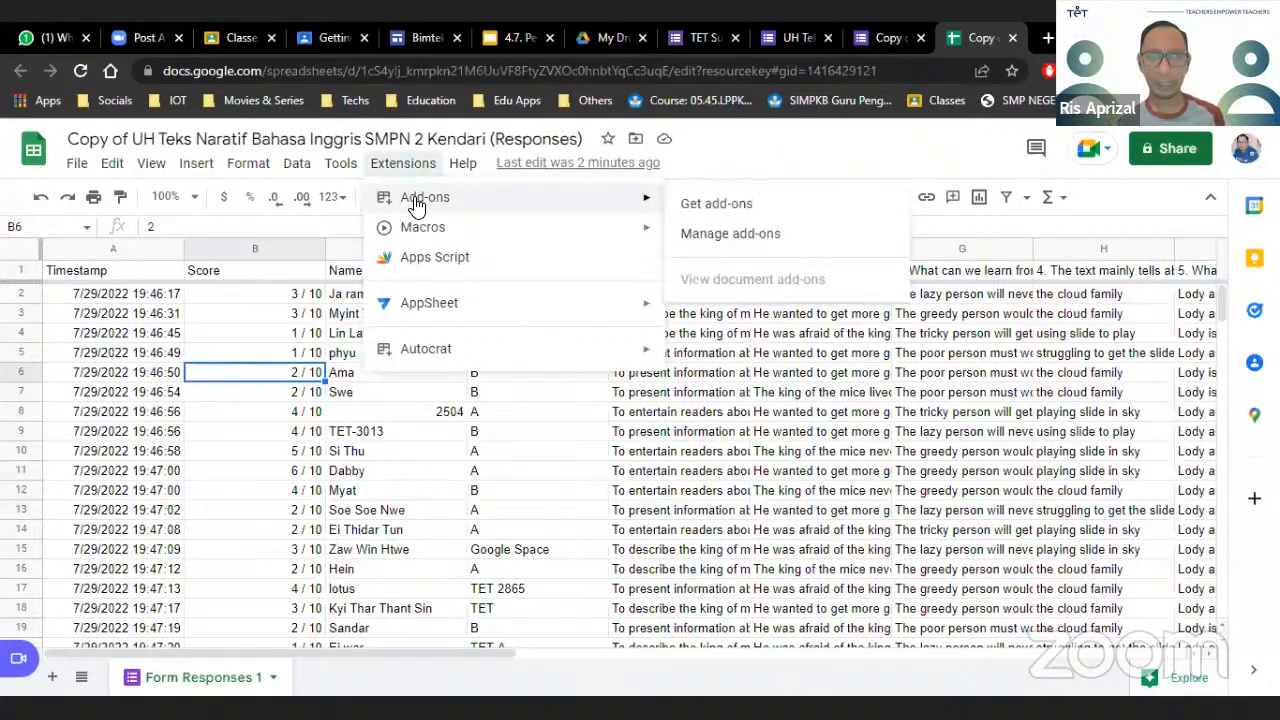
{"action": "left_click", "coordinate": [724, 210]}
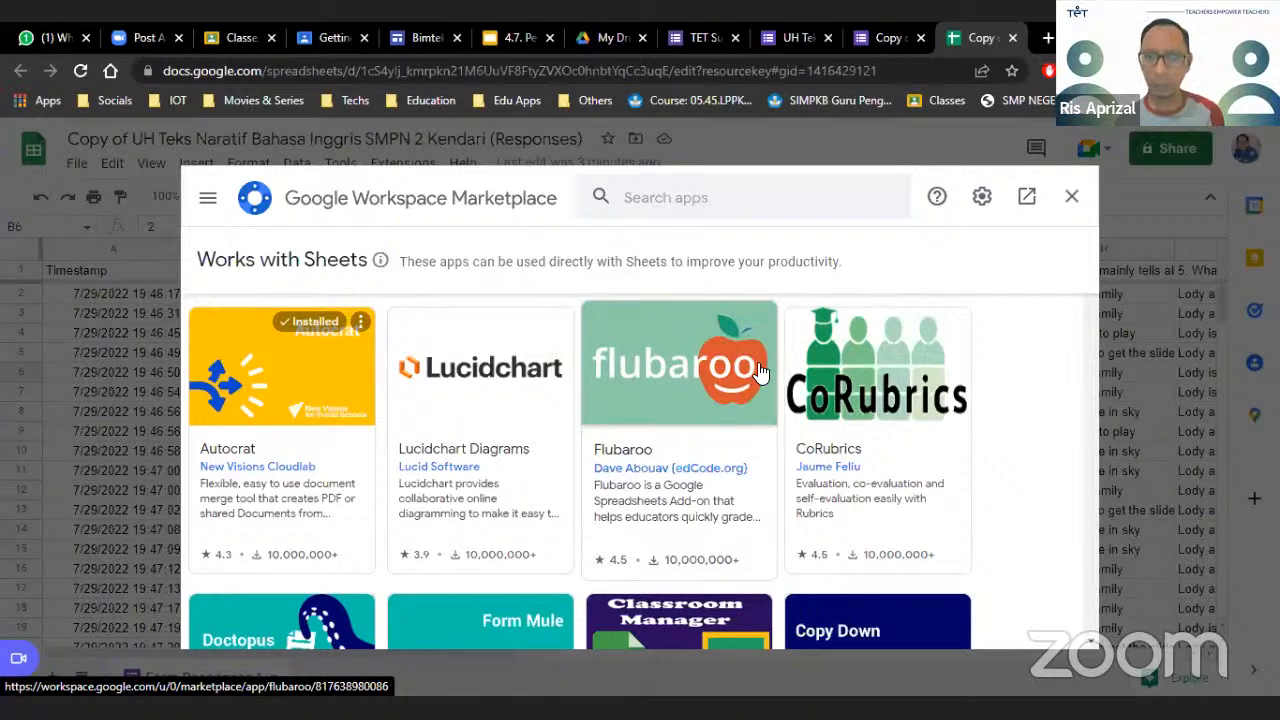
{"action": "left_click", "coordinate": [630, 457]}
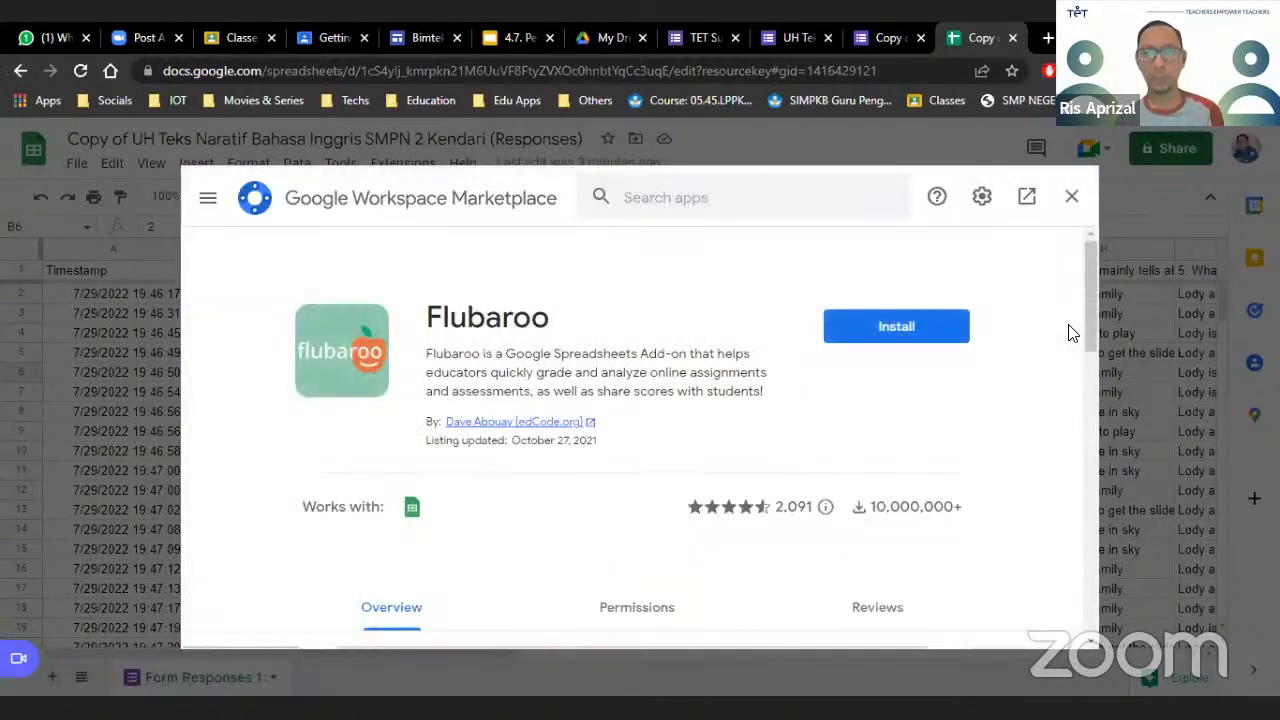
Install the Flubaroo add-on with the permission it needs, and close the marketplace and the Flubaroo notification
{"action": "left_click", "coordinate": [897, 328]}
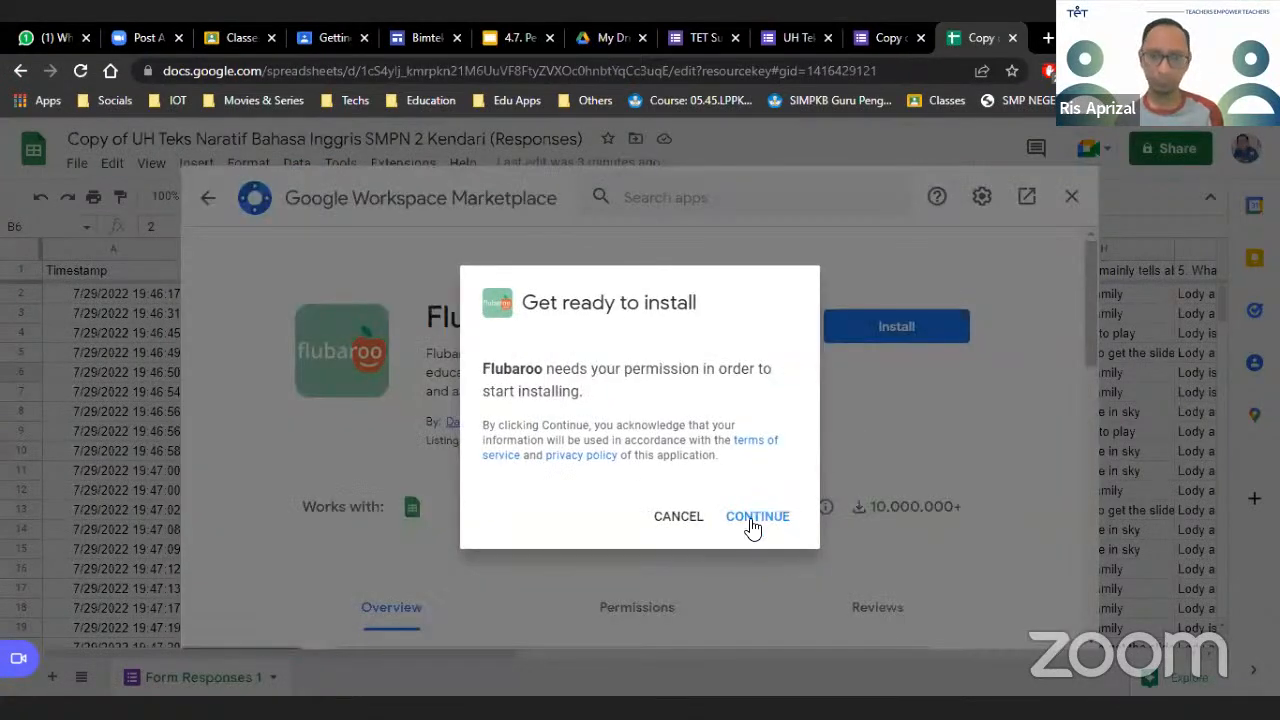
{"action": "left_click", "coordinate": [752, 518]}
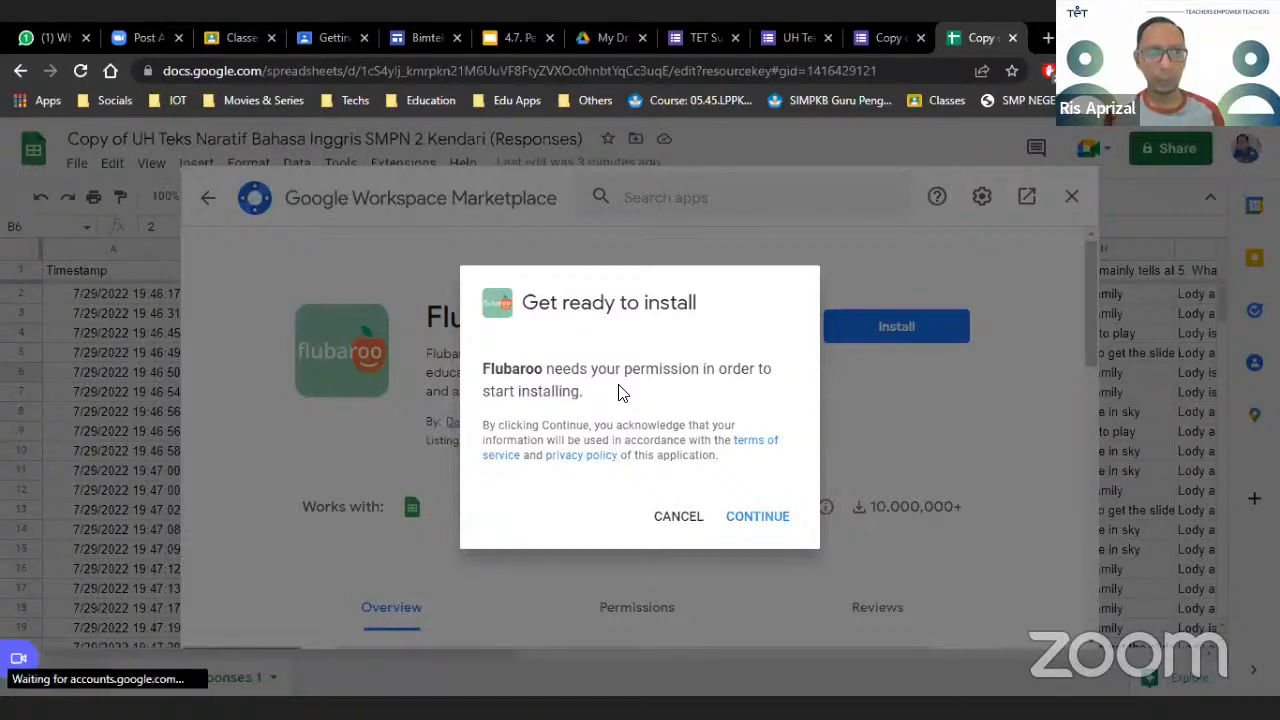
{"action": "left_click", "coordinate": [757, 516]}
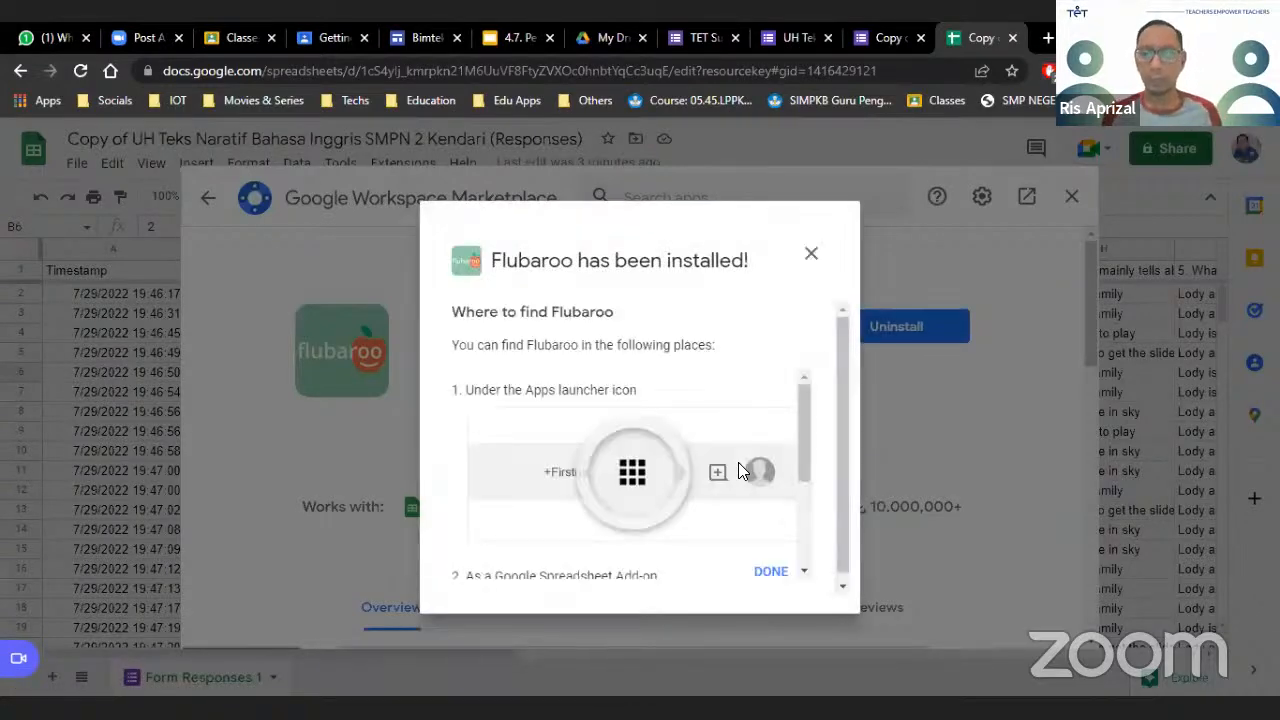
{"action": "left_click", "coordinate": [769, 574]}
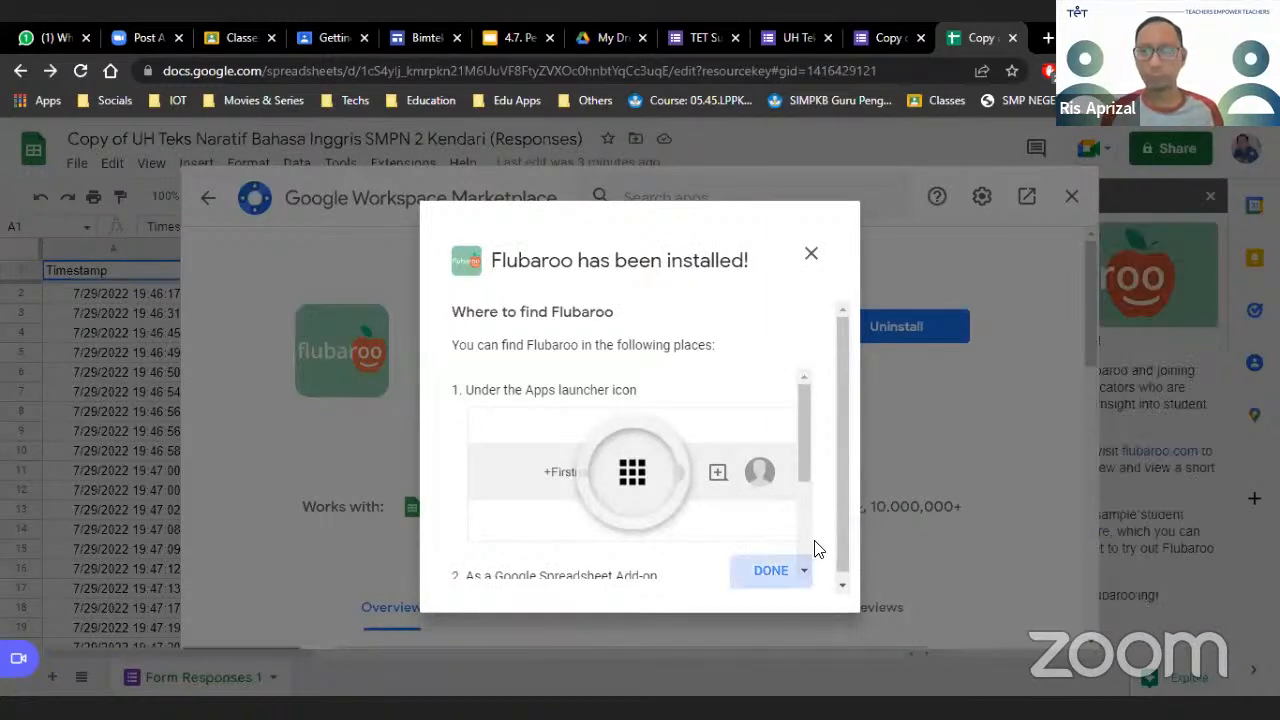
{"action": "left_click", "coordinate": [1071, 198]}
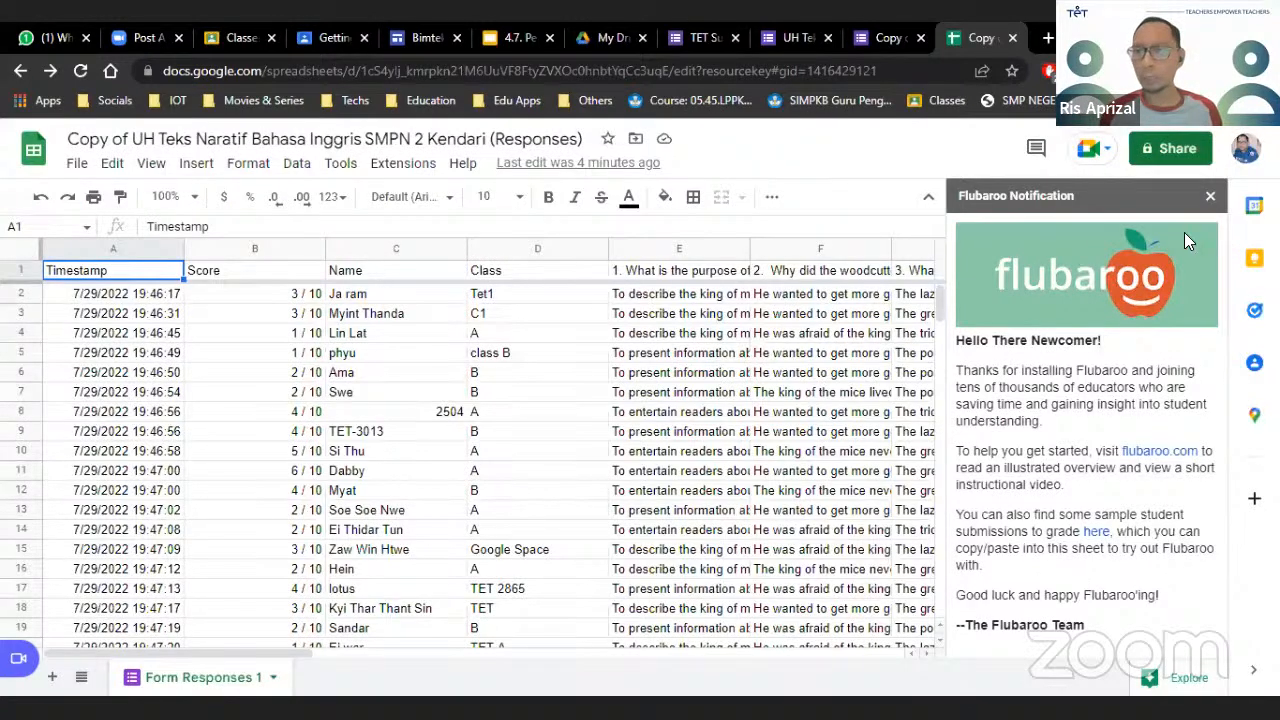
{"action": "left_click", "coordinate": [1210, 200]}
Reopen the Flubaroo listing in the add-on marketplace, look through its overview, and return to the sheet
{"action": "left_click", "coordinate": [340, 163]}
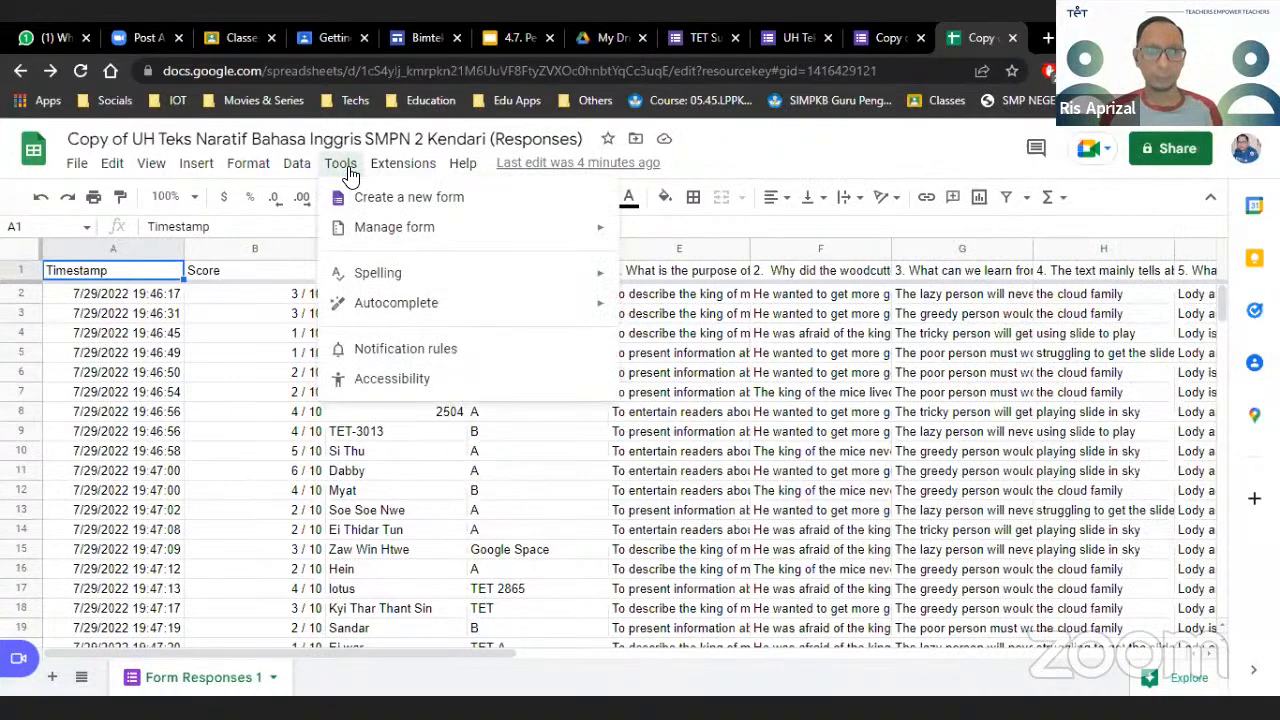
{"action": "mouse_move", "coordinate": [304, 175]}
{"action": "mouse_move", "coordinate": [400, 163]}
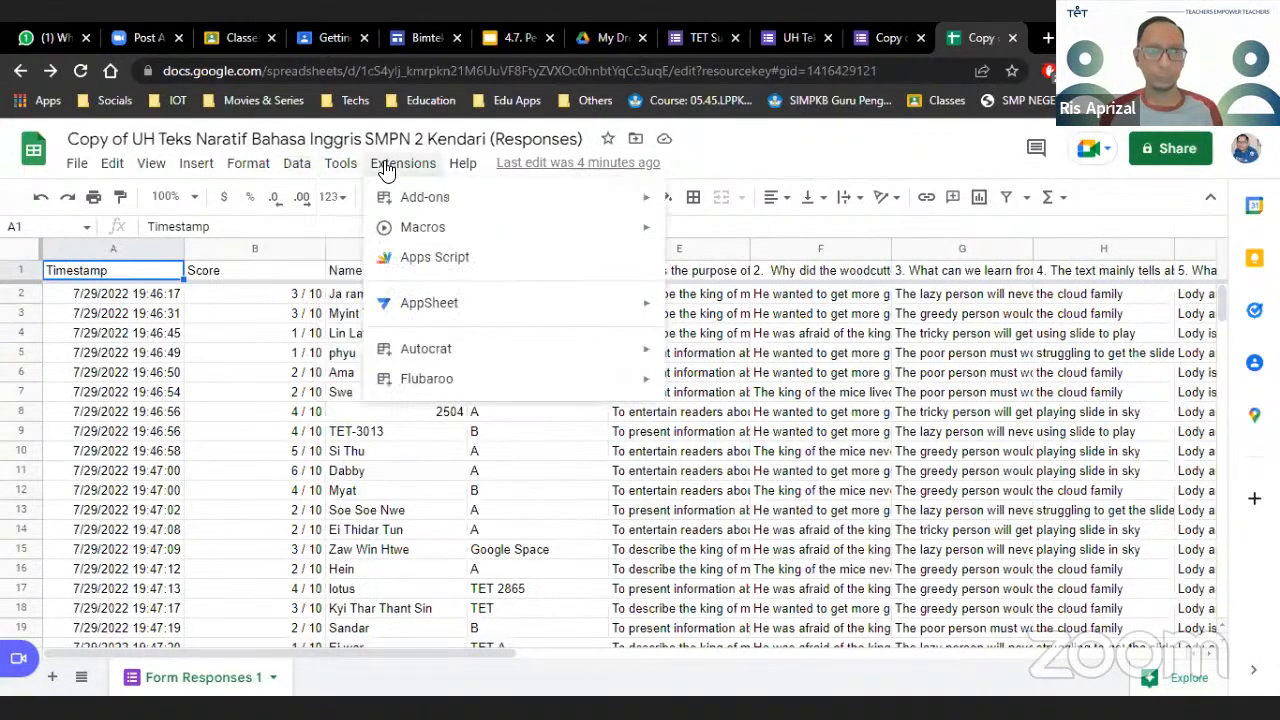
{"action": "mouse_move", "coordinate": [507, 213]}
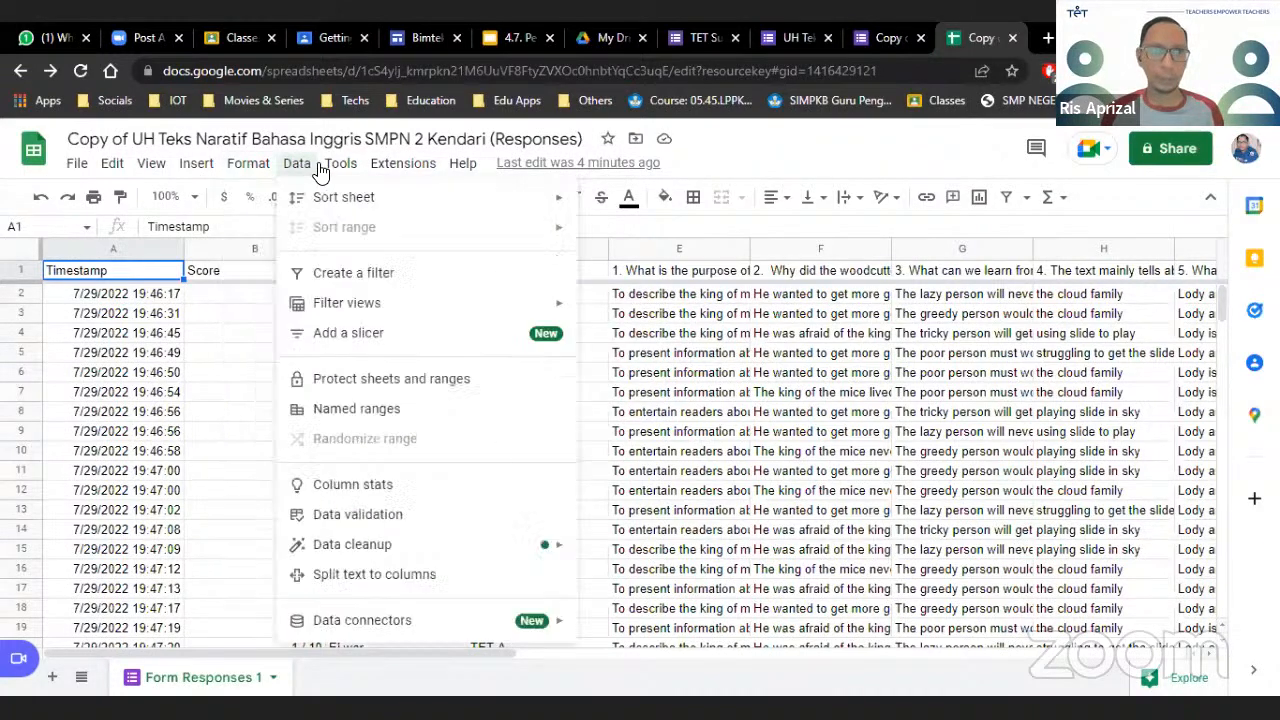
{"action": "mouse_move", "coordinate": [172, 165]}
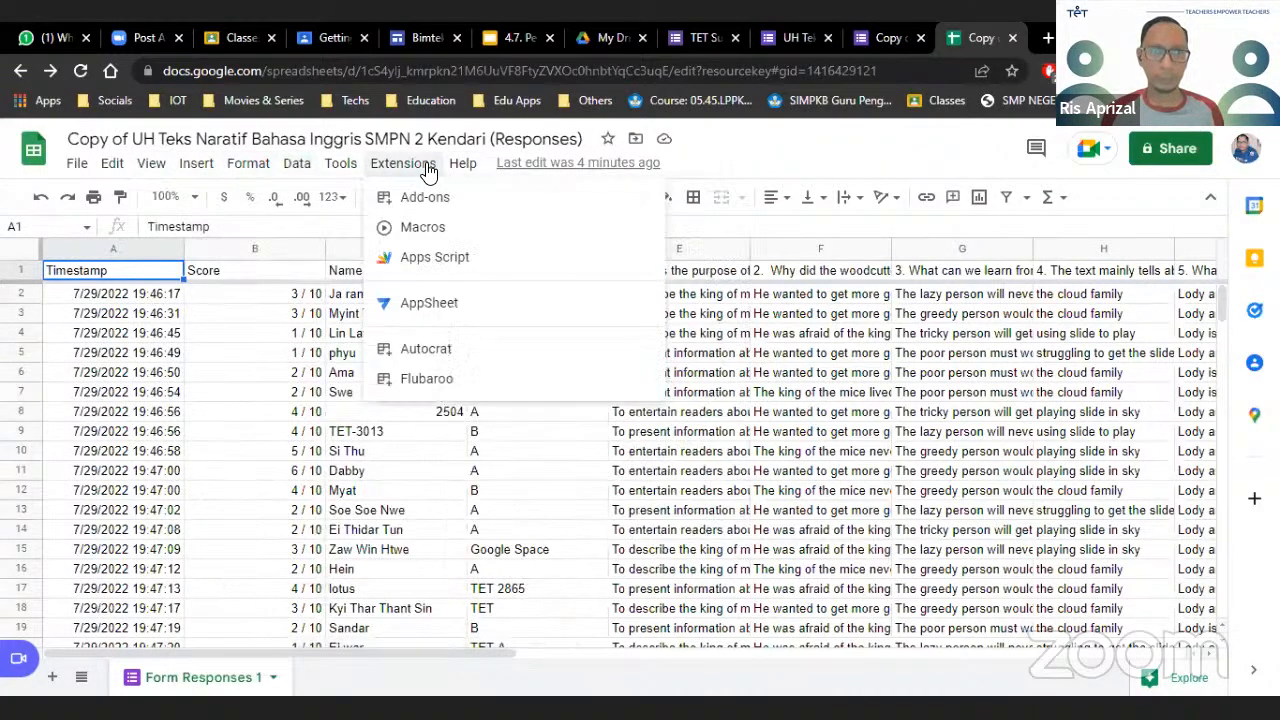
{"action": "mouse_move", "coordinate": [427, 197]}
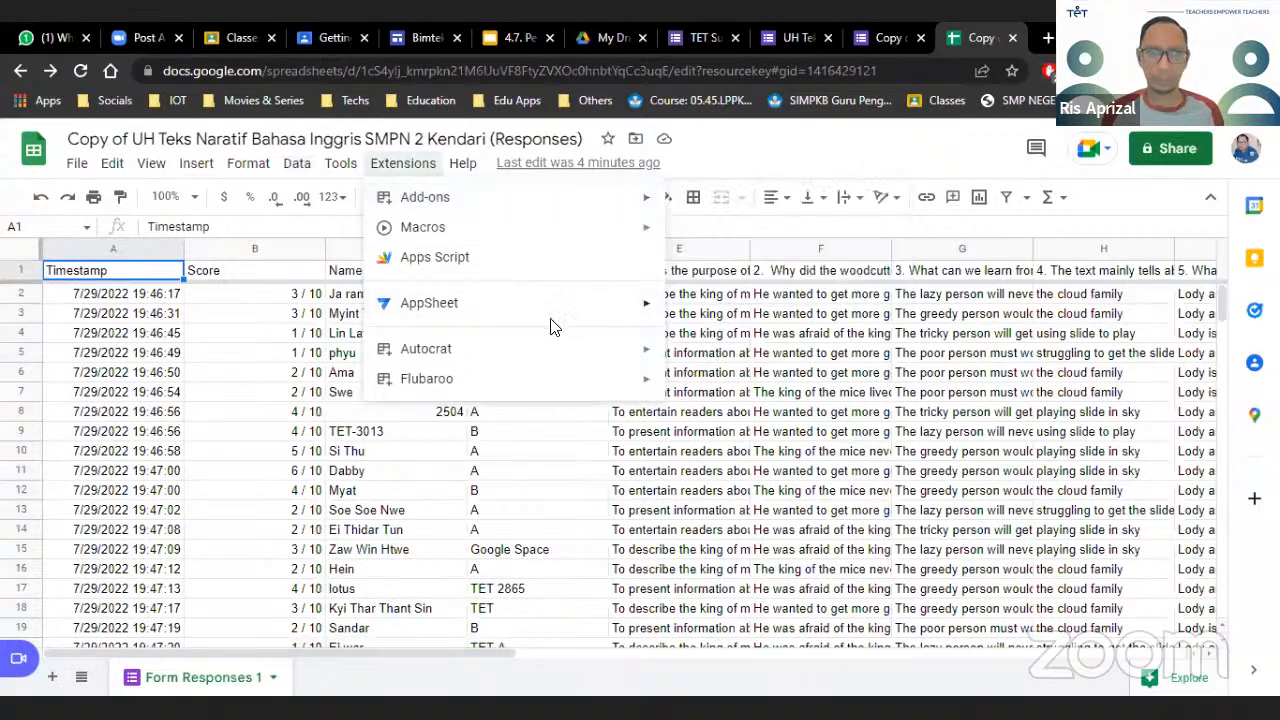
{"action": "mouse_move", "coordinate": [571, 206]}
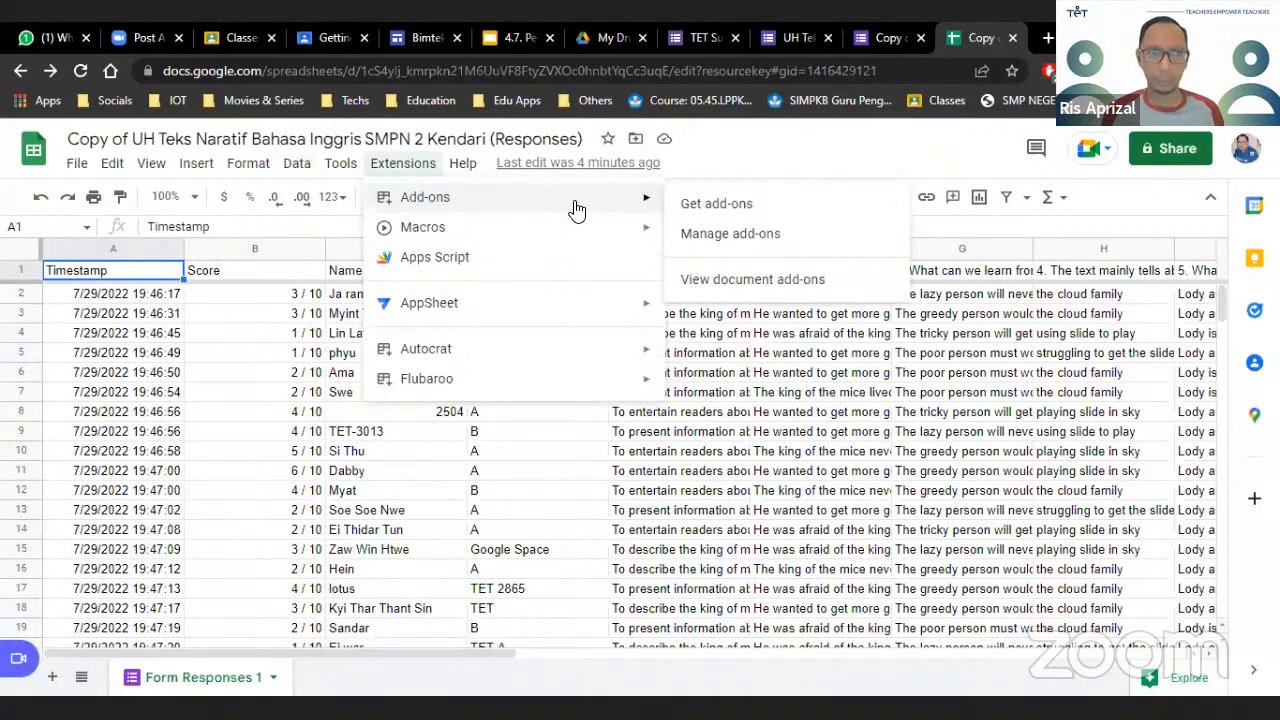
{"action": "left_click", "coordinate": [760, 208]}
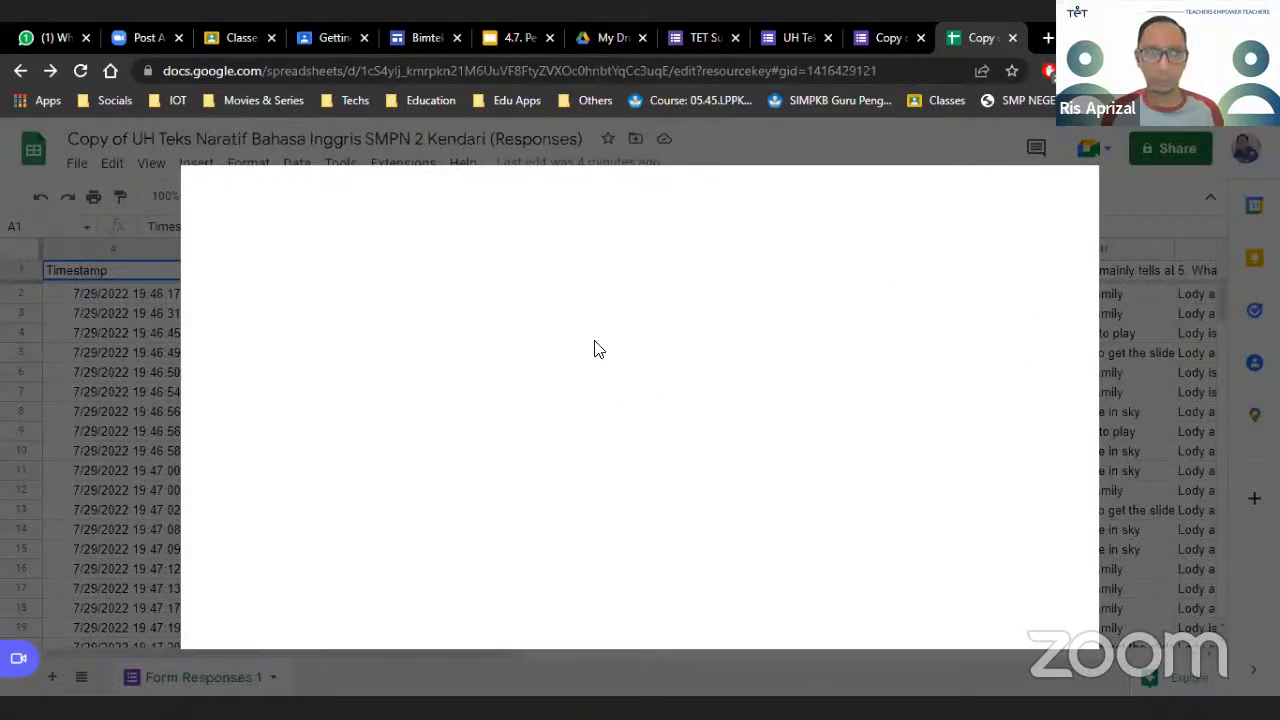
{"action": "left_click", "coordinate": [686, 485]}
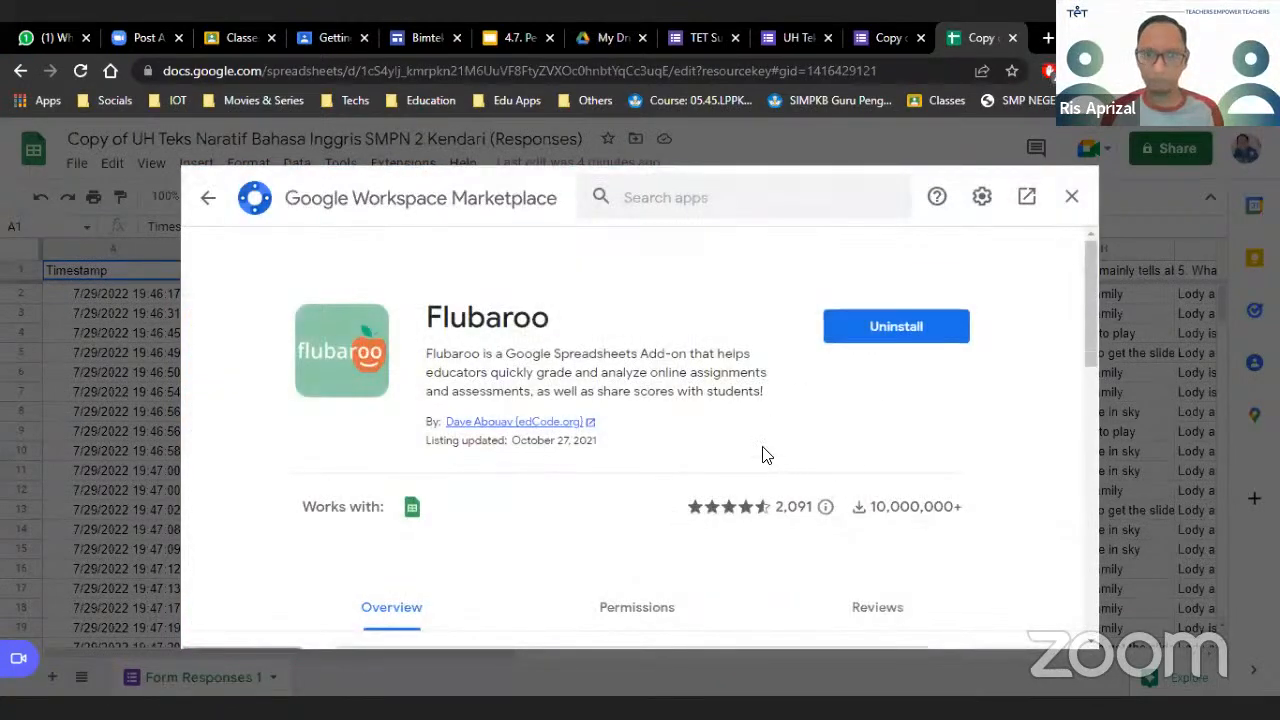
{"action": "scroll", "coordinate": [760, 450], "scroll_direction": "down", "scroll_amount": 4}
{"action": "scroll", "coordinate": [757, 449], "scroll_direction": "up", "scroll_amount": 1}
{"action": "scroll", "coordinate": [752, 437], "scroll_direction": "up", "scroll_amount": 3}
{"action": "scroll", "coordinate": [748, 425], "scroll_direction": "down", "scroll_amount": 3}
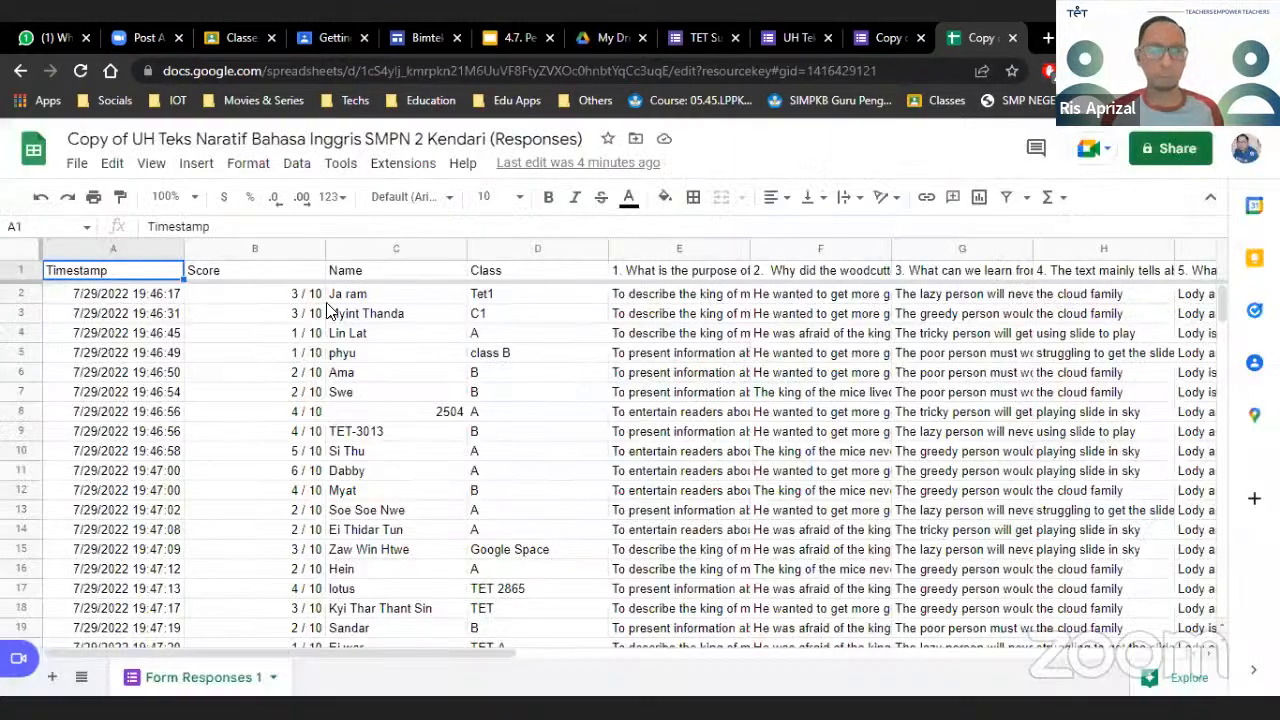
Select the Score and Name cells of all responses, B2:C61
{"action": "left_click", "coordinate": [331, 300]}
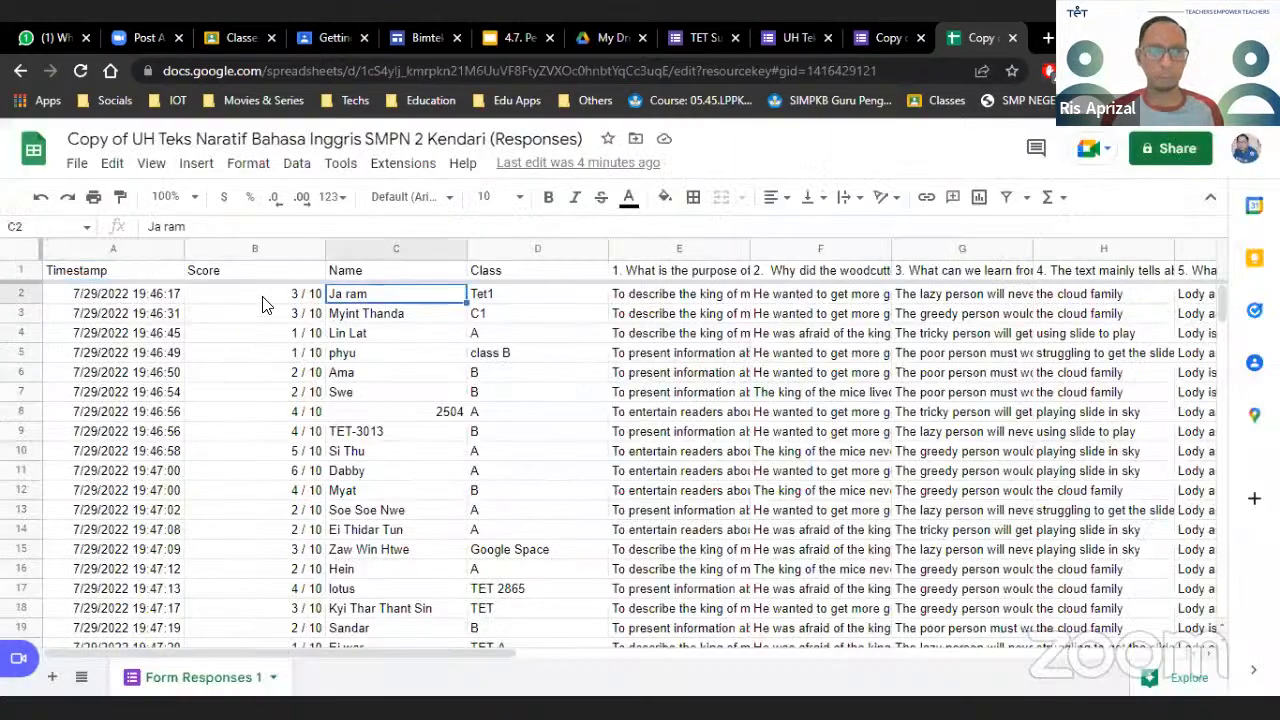
{"action": "left_click", "coordinate": [209, 295]}
{"action": "left_click_drag", "start_coordinate": [240, 296], "coordinate": [437, 298]}
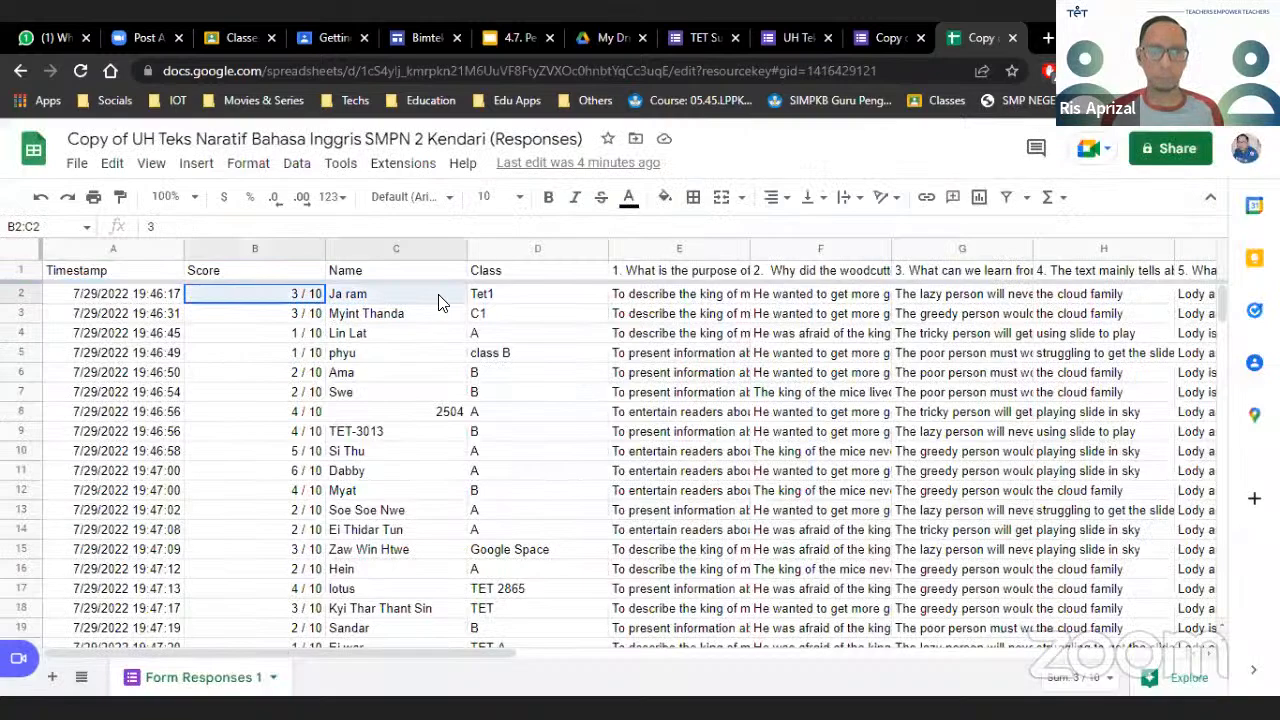
{"action": "left_click_drag", "start_coordinate": [415, 362], "coordinate": [388, 509]}
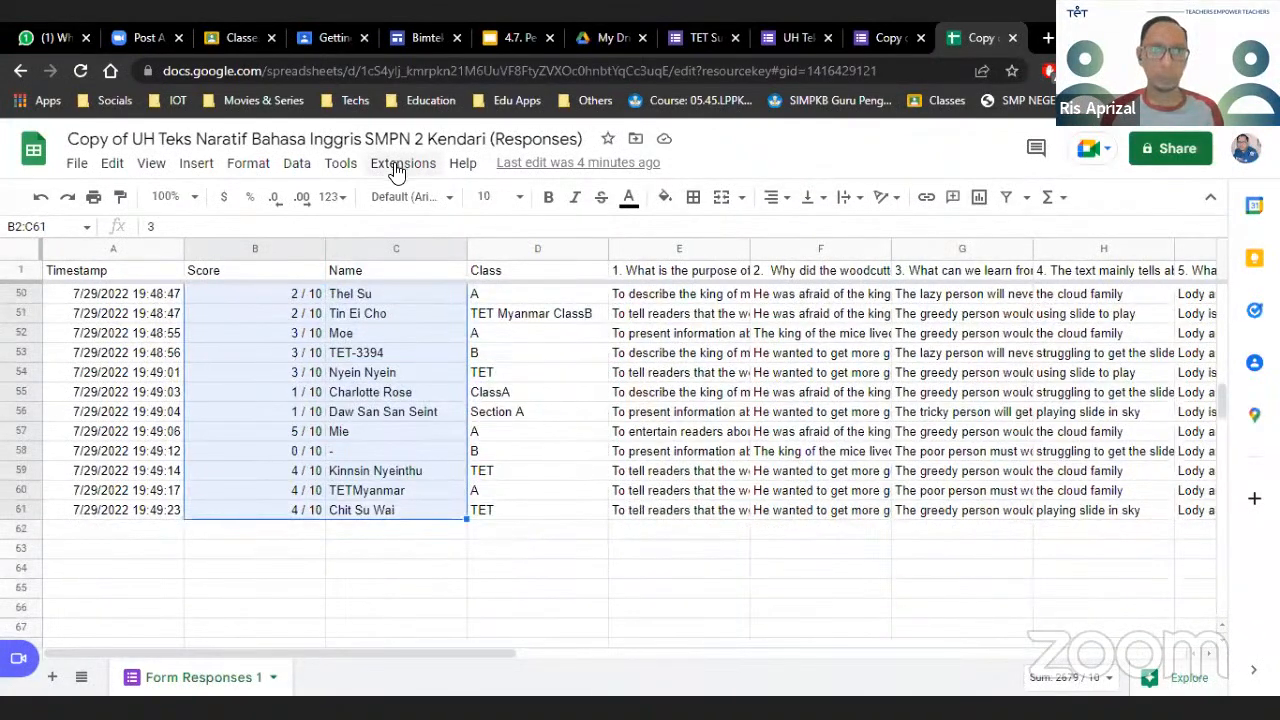
{"action": "left_click", "coordinate": [400, 165]}
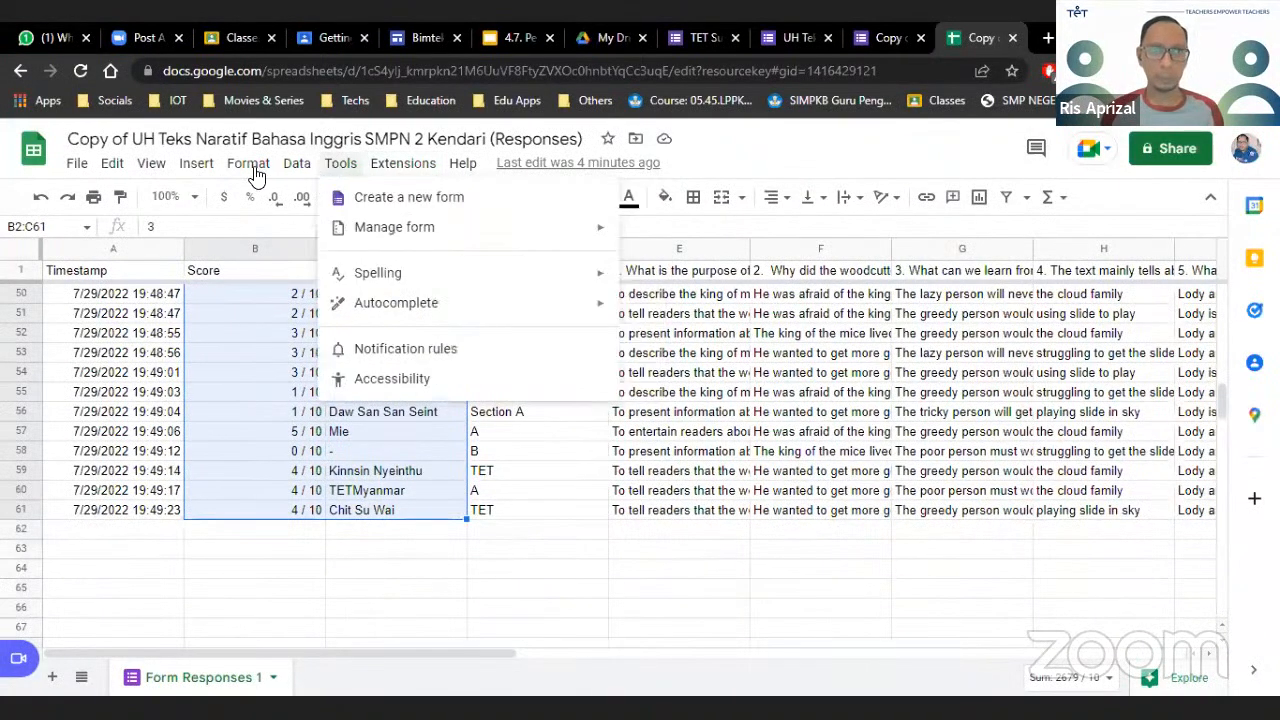
{"action": "mouse_move", "coordinate": [254, 172]}
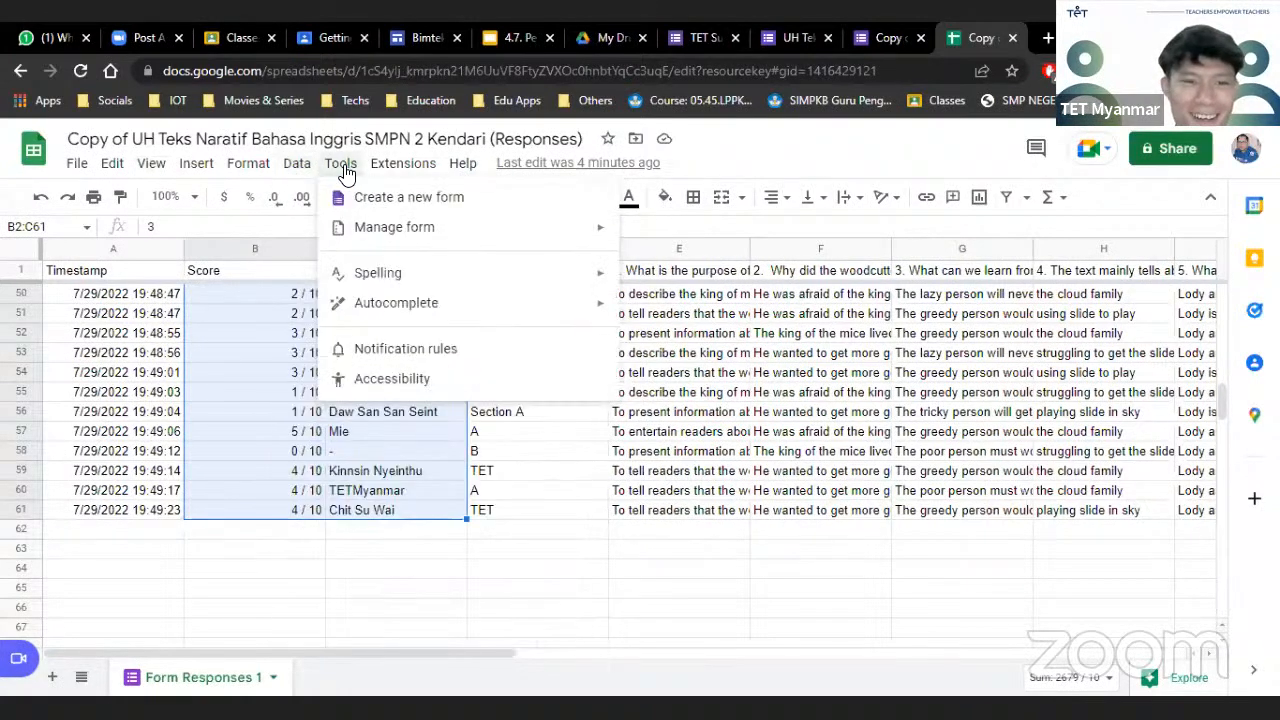
{"action": "mouse_move", "coordinate": [451, 200]}
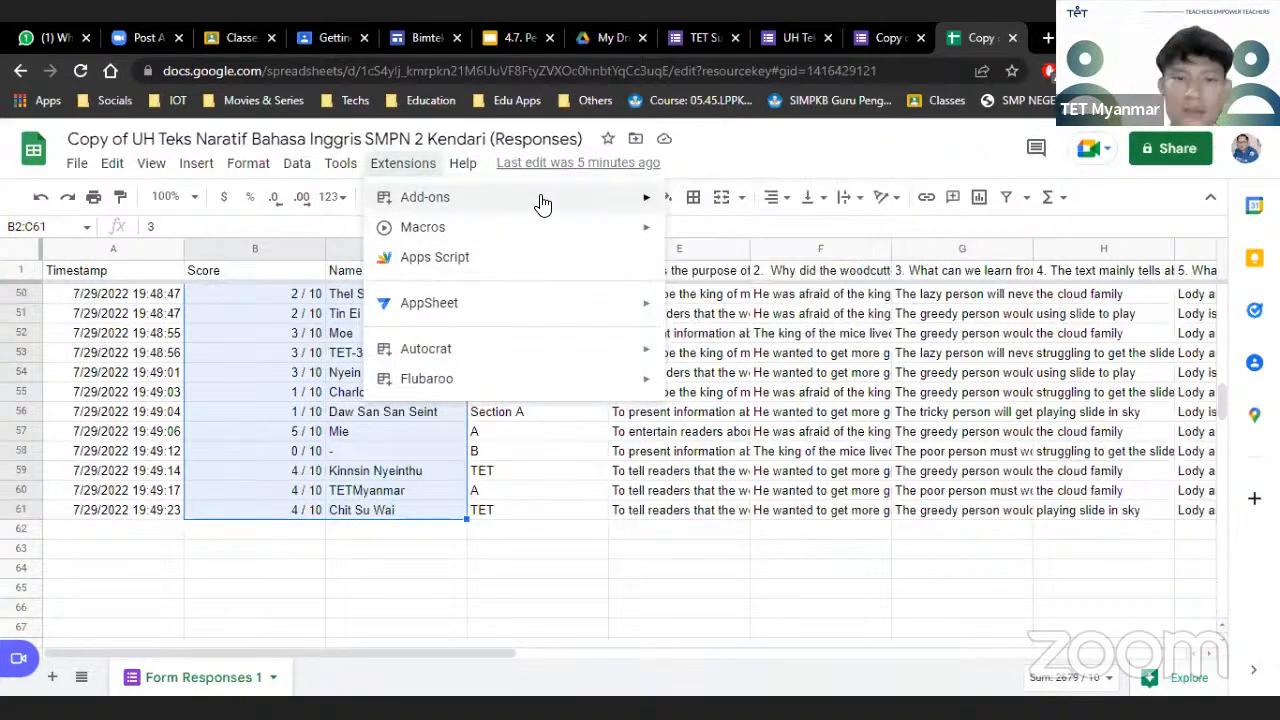
{"action": "mouse_move", "coordinate": [576, 306]}
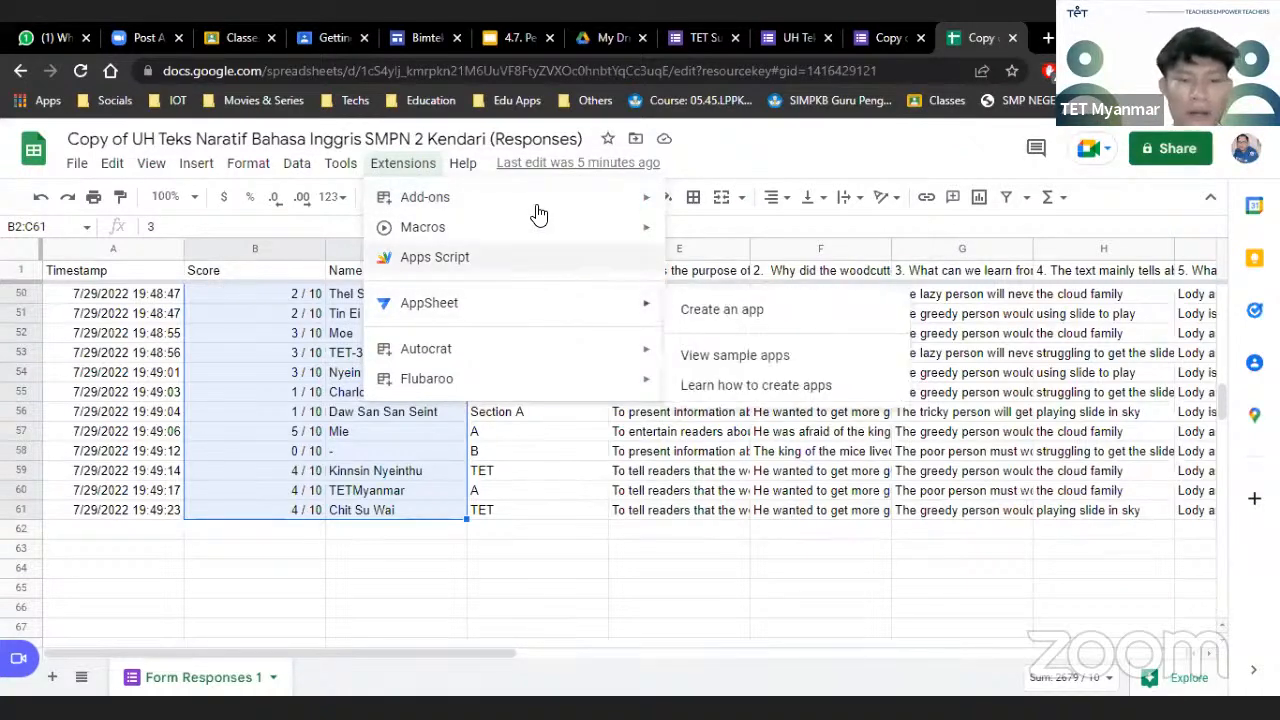
{"action": "mouse_move", "coordinate": [538, 206]}
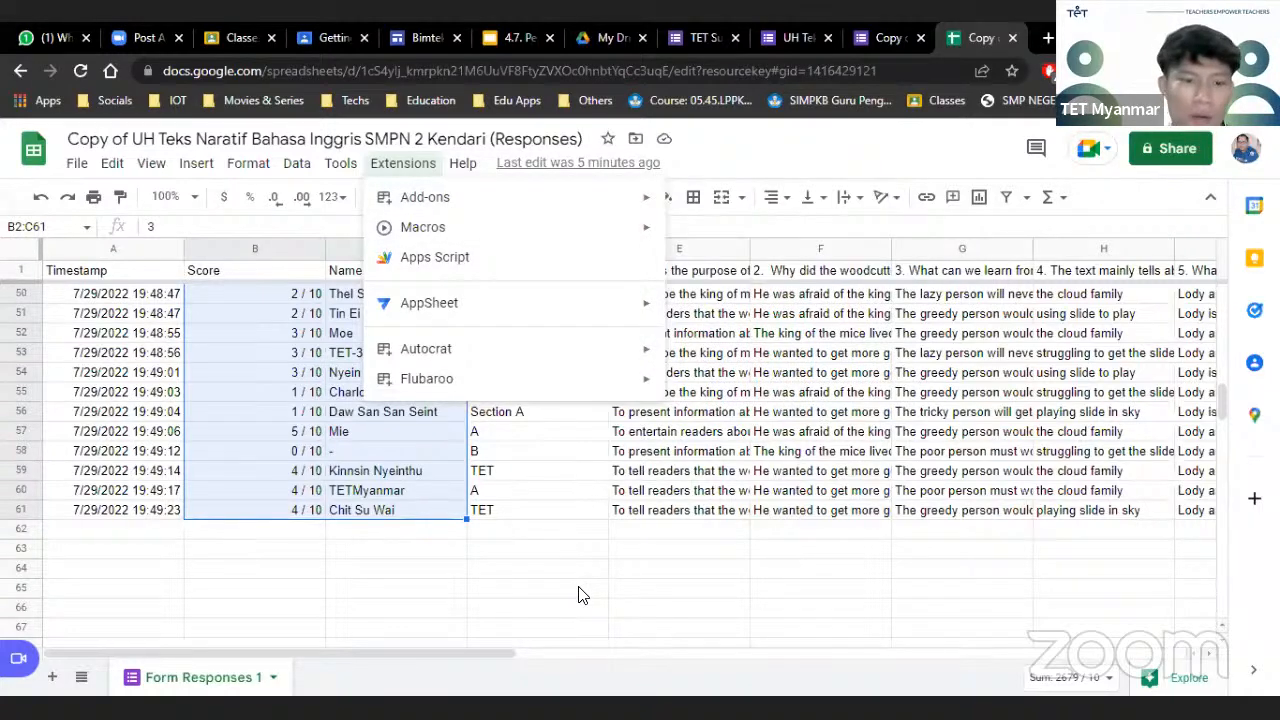
Start grading the quiz responses with Flubaroo's Grade Assignment command
{"action": "mouse_move", "coordinate": [608, 388]}
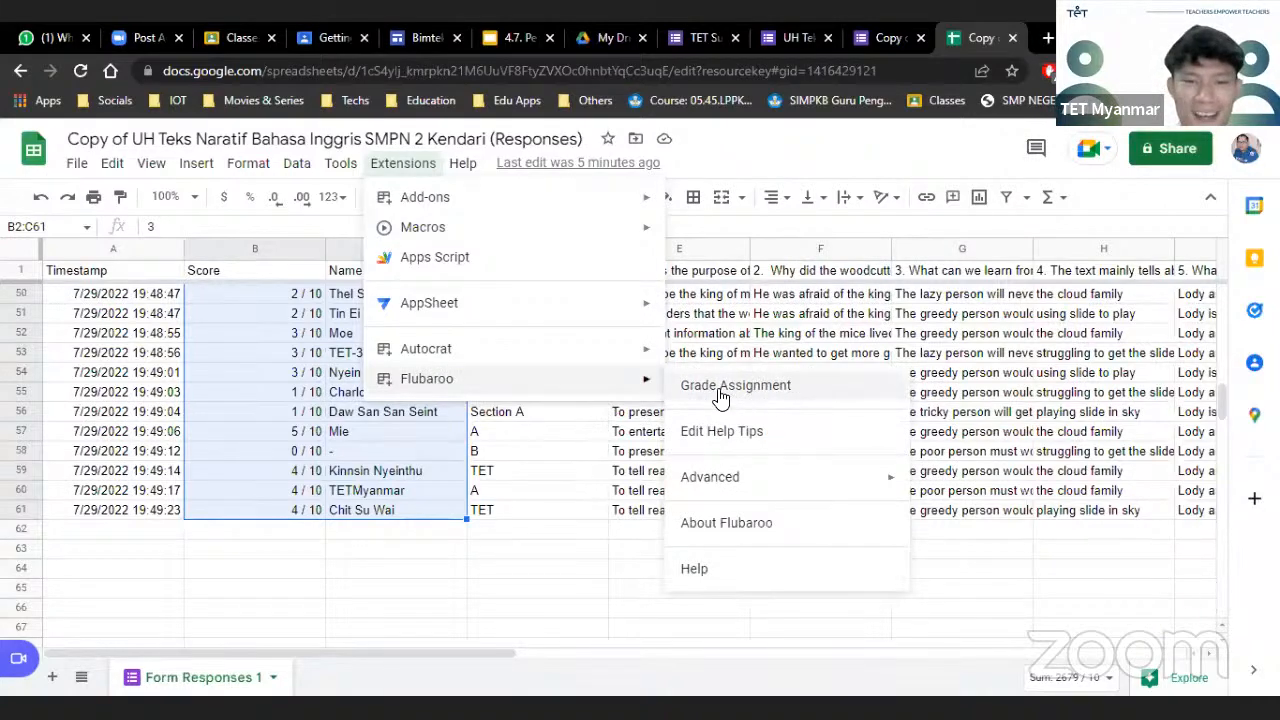
{"action": "left_click", "coordinate": [478, 594]}
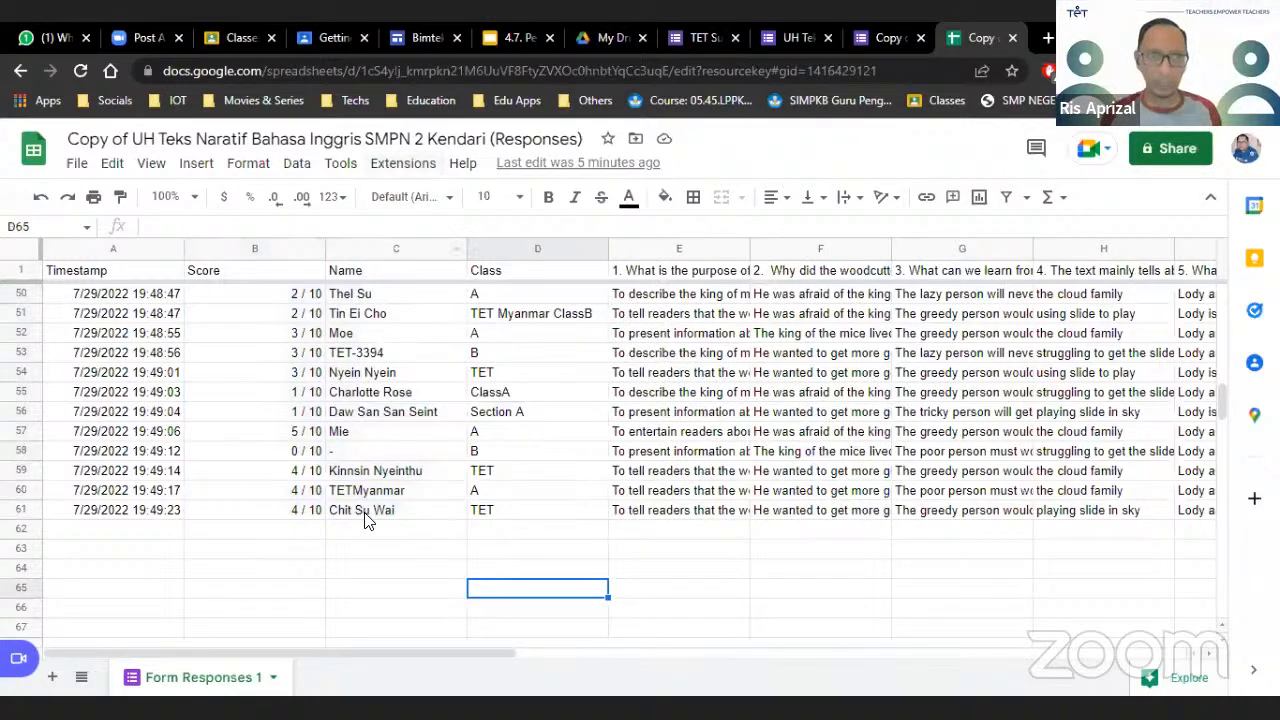
{"action": "left_click", "coordinate": [364, 529]}
{"action": "left_click", "coordinate": [338, 166]}
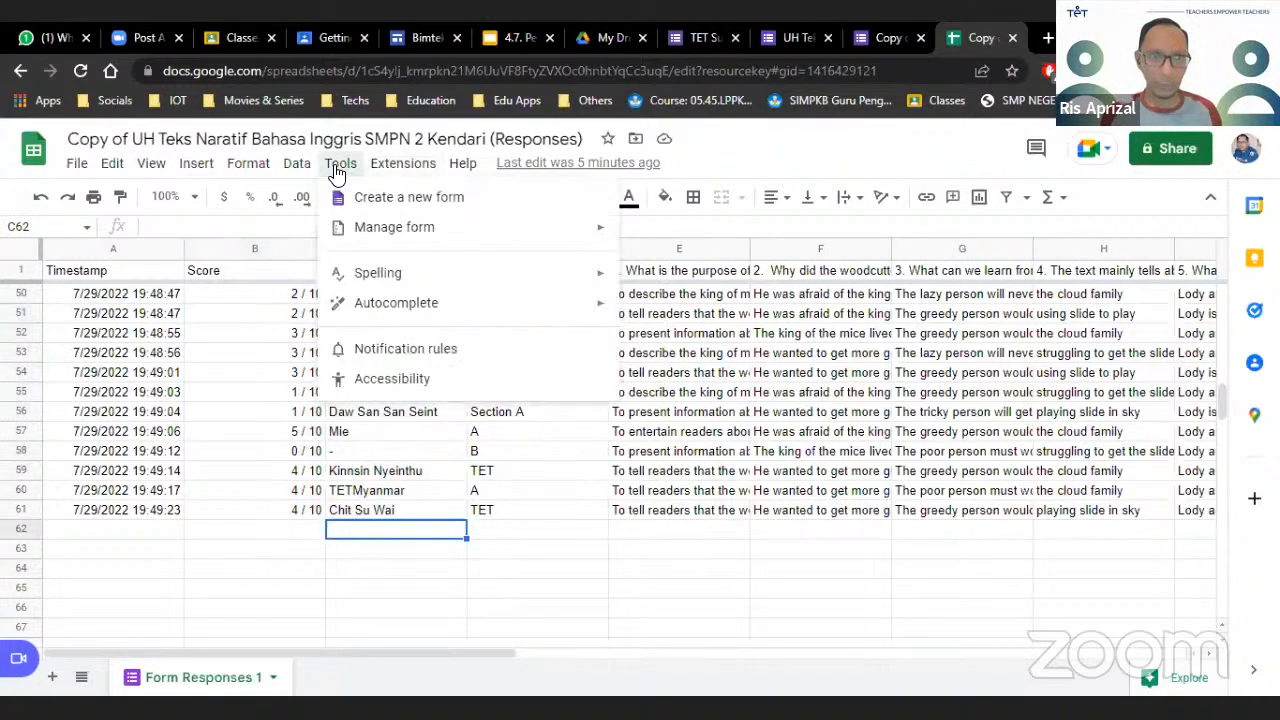
{"action": "mouse_move", "coordinate": [398, 168]}
{"action": "mouse_move", "coordinate": [464, 386]}
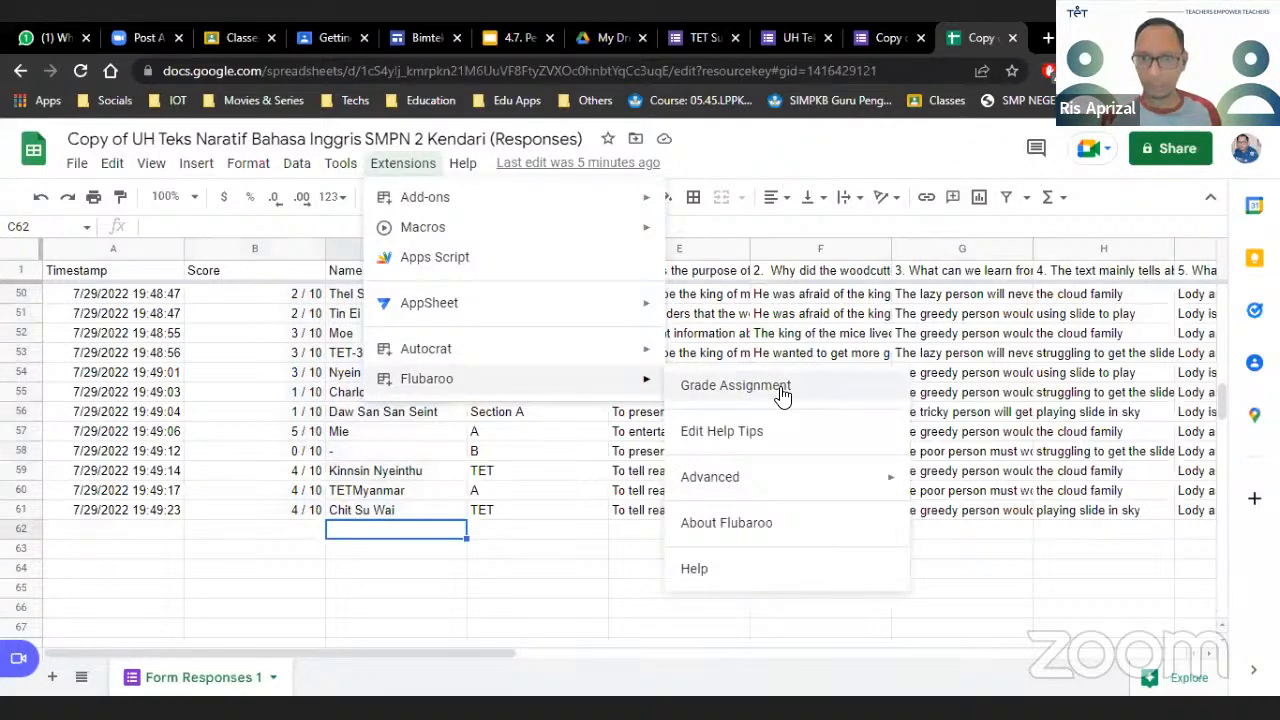
{"action": "left_click", "coordinate": [735, 386]}
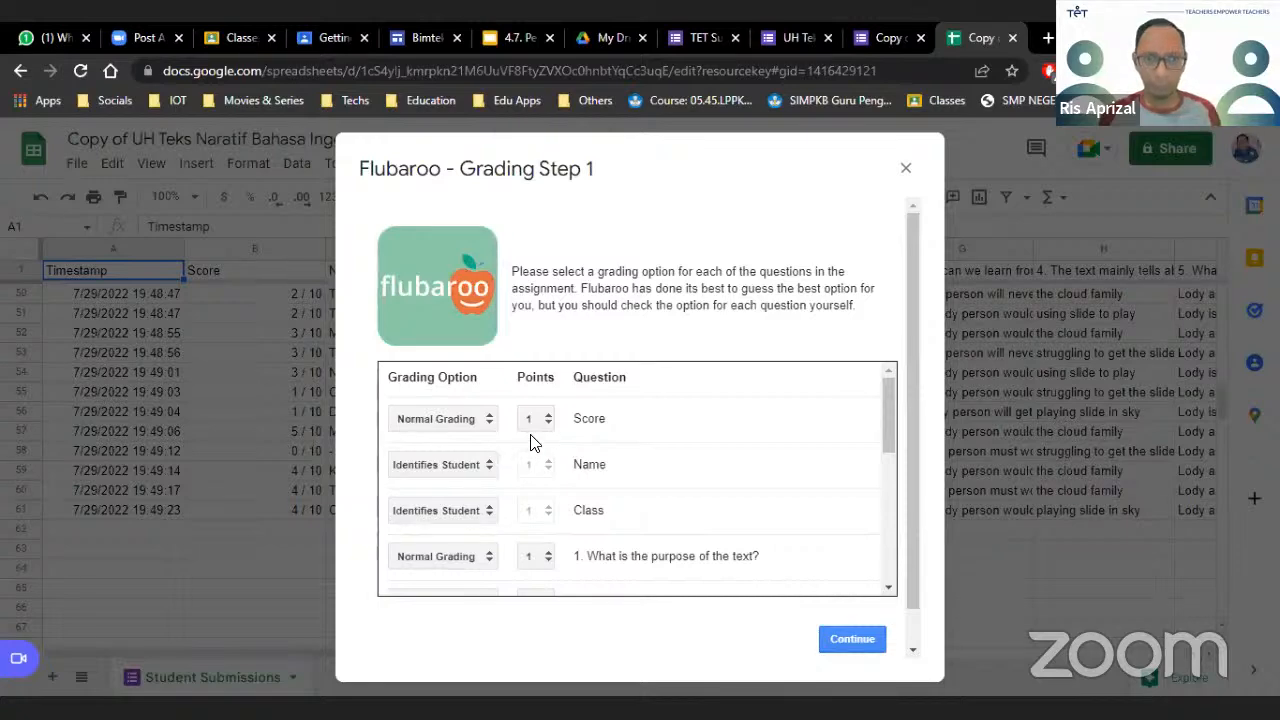
Review the grading option and points assigned to each question in Flubaroo's Grading Step 1
{"action": "scroll", "coordinate": [530, 444], "scroll_direction": "down", "scroll_amount": 5}
{"action": "scroll", "coordinate": [530, 444], "scroll_direction": "up", "scroll_amount": 5}
{"action": "scroll", "coordinate": [545, 503], "scroll_direction": "down", "scroll_amount": 2}
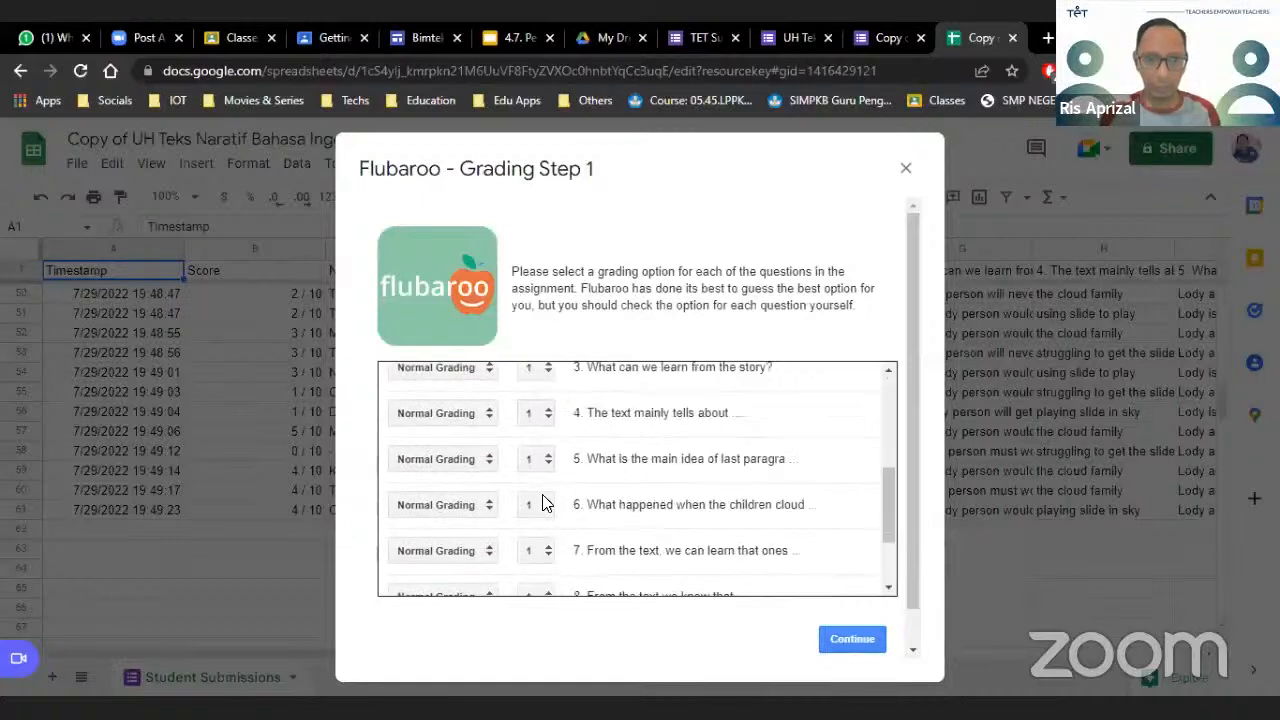
{"action": "scroll", "coordinate": [543, 503], "scroll_direction": "down", "scroll_amount": 3}
{"action": "scroll", "coordinate": [543, 500], "scroll_direction": "up", "scroll_amount": 5}
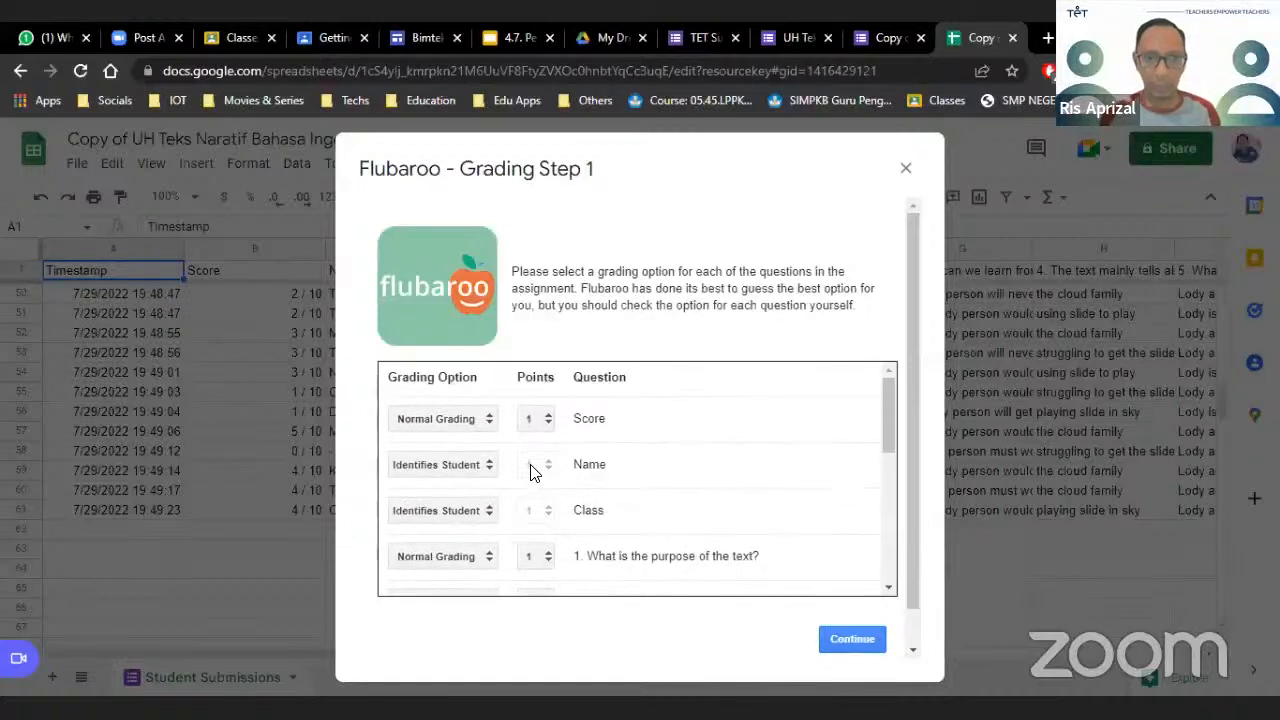
{"action": "scroll", "coordinate": [517, 484], "scroll_direction": "down", "scroll_amount": 2}
{"action": "scroll", "coordinate": [517, 484], "scroll_direction": "down", "scroll_amount": 1}
{"action": "scroll", "coordinate": [517, 484], "scroll_direction": "up", "scroll_amount": 2}
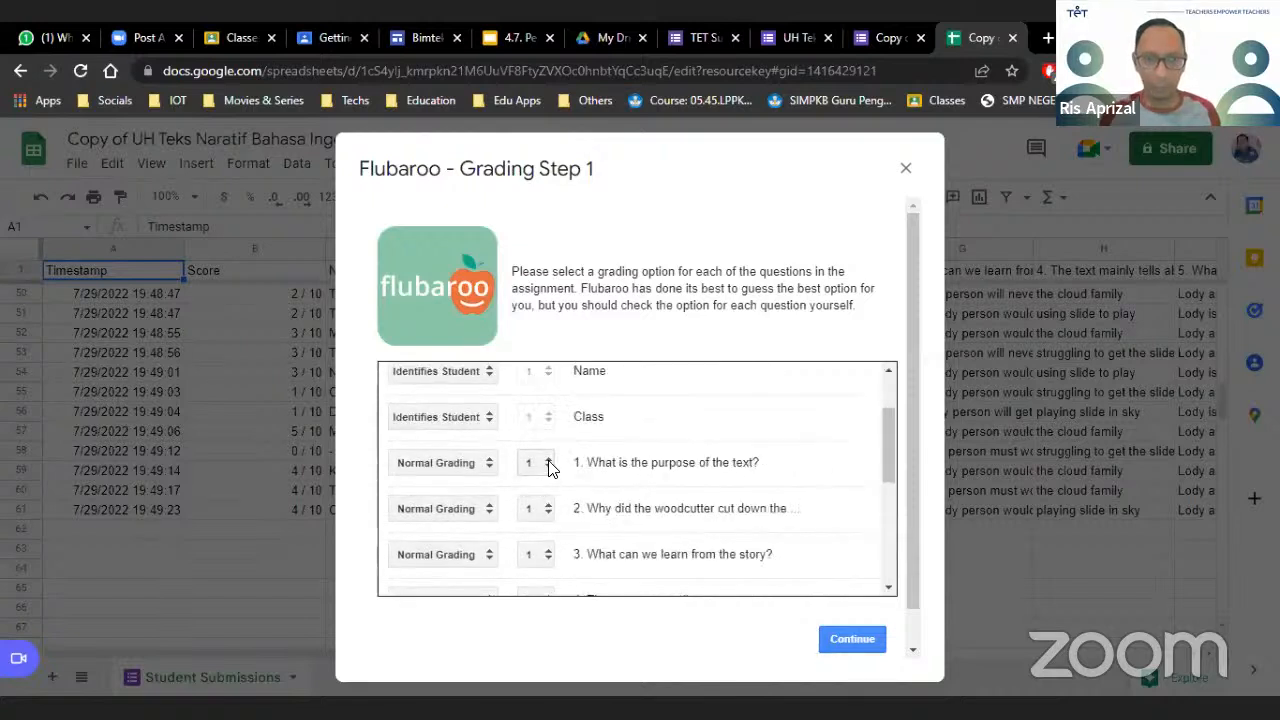
{"action": "scroll", "coordinate": [643, 500], "scroll_direction": "down", "scroll_amount": 2}
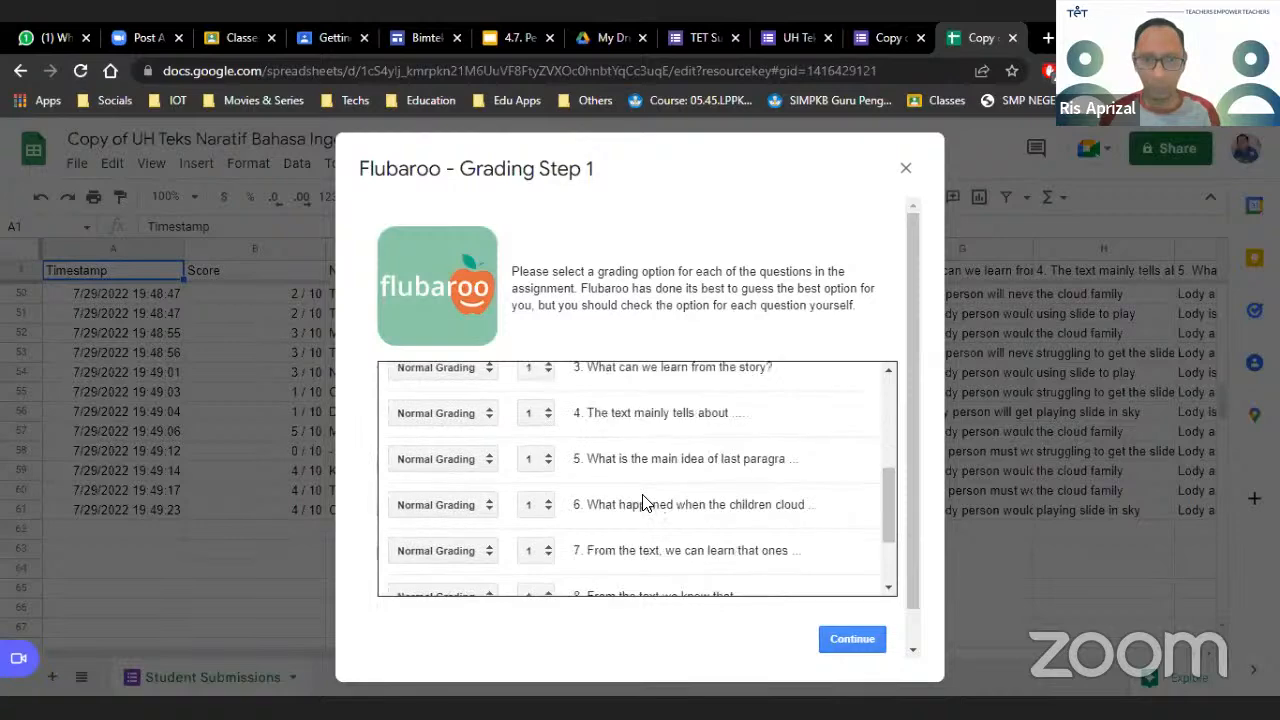
{"action": "scroll", "coordinate": [643, 502], "scroll_direction": "down", "scroll_amount": 2}
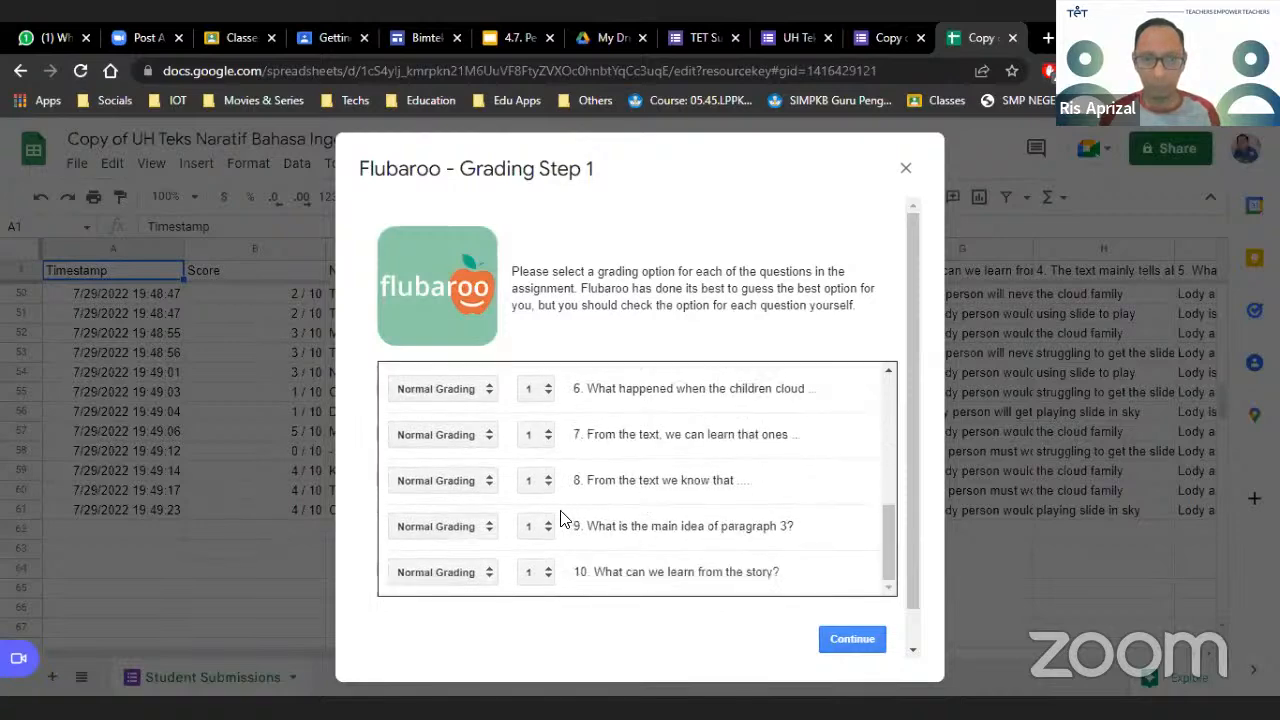
{"action": "scroll", "coordinate": [562, 516], "scroll_direction": "up", "scroll_amount": 5}
{"action": "scroll", "coordinate": [560, 514], "scroll_direction": "down", "scroll_amount": 1}
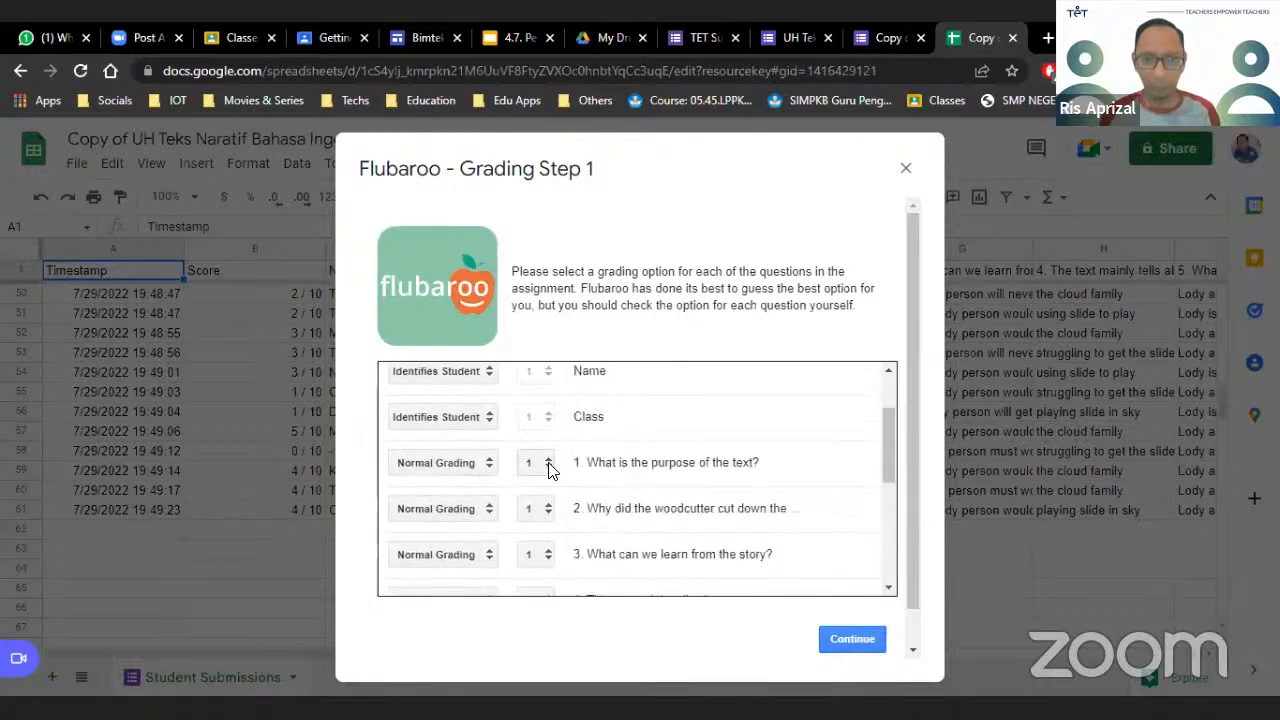
Set the points for questions 1, 2 and 3 to 10 each
{"action": "left_click", "coordinate": [547, 464]}
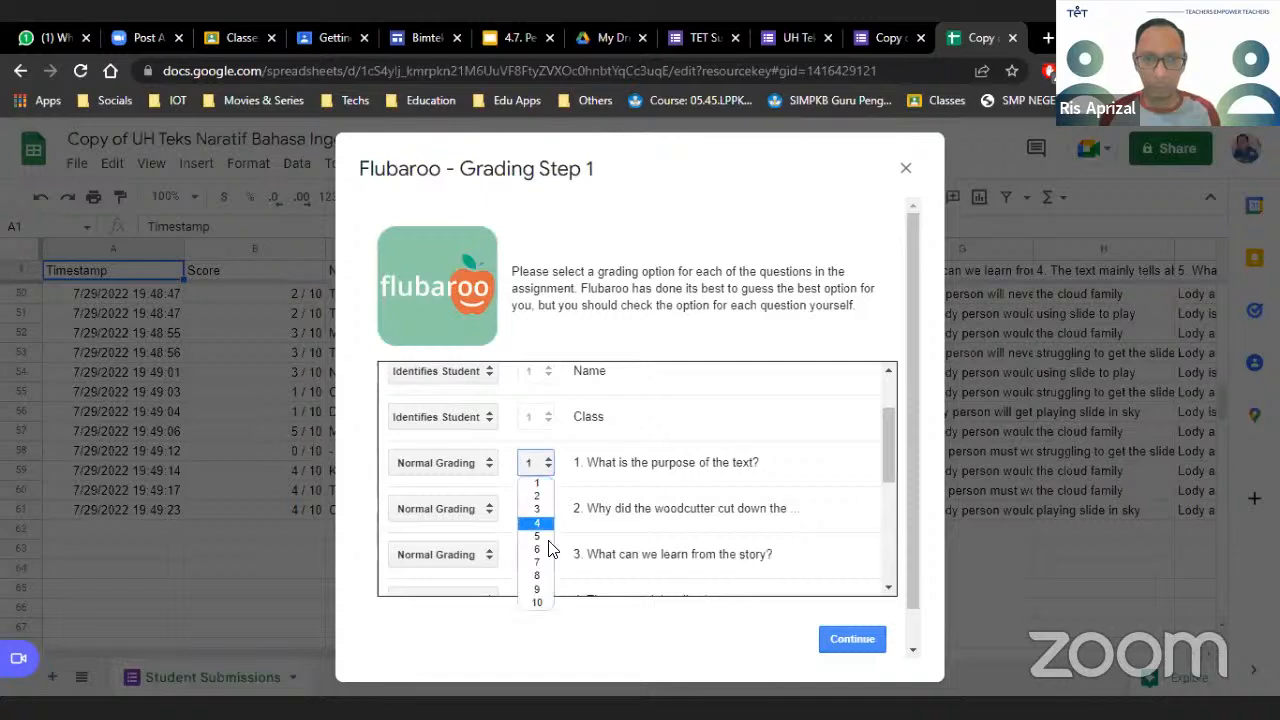
{"action": "left_click", "coordinate": [540, 600]}
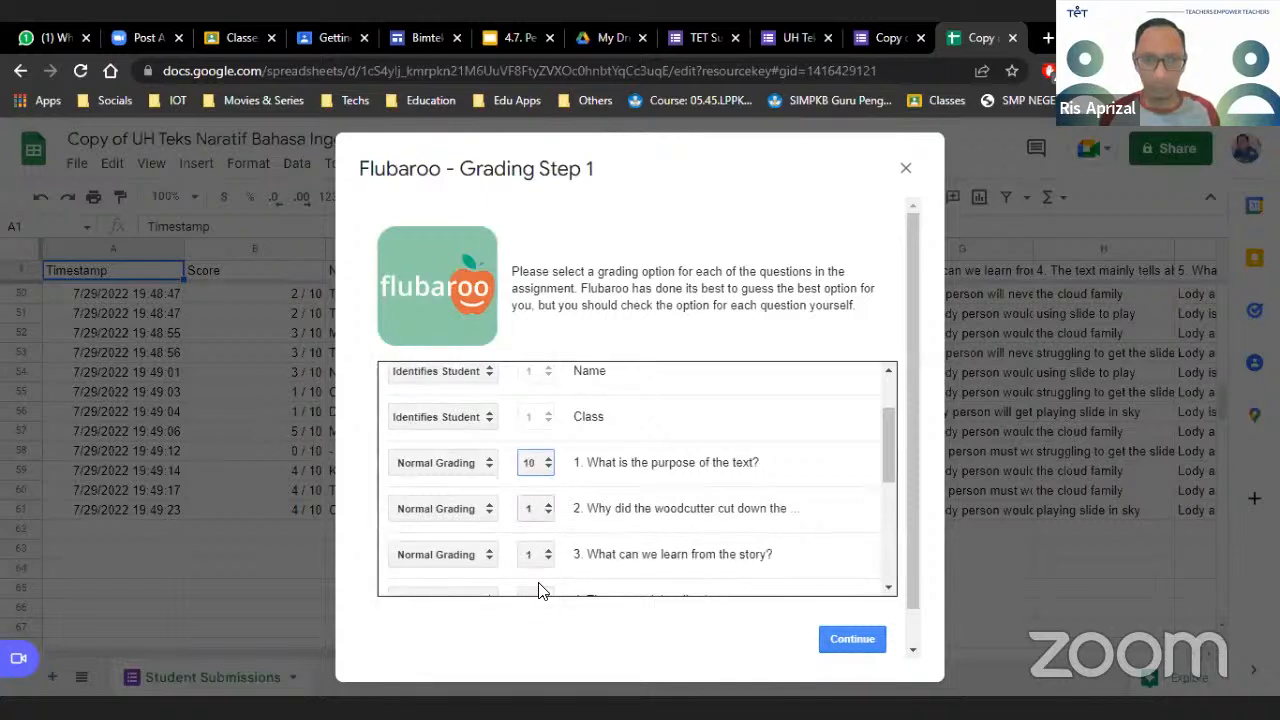
{"action": "left_click", "coordinate": [547, 510]}
{"action": "left_click", "coordinate": [545, 651]}
{"action": "left_click", "coordinate": [547, 556]}
{"action": "left_click", "coordinate": [537, 532]}
Set the points for questions 4, 5 and 6 to 10 each
{"action": "scroll", "coordinate": [534, 540], "scroll_direction": "down", "scroll_amount": 2}
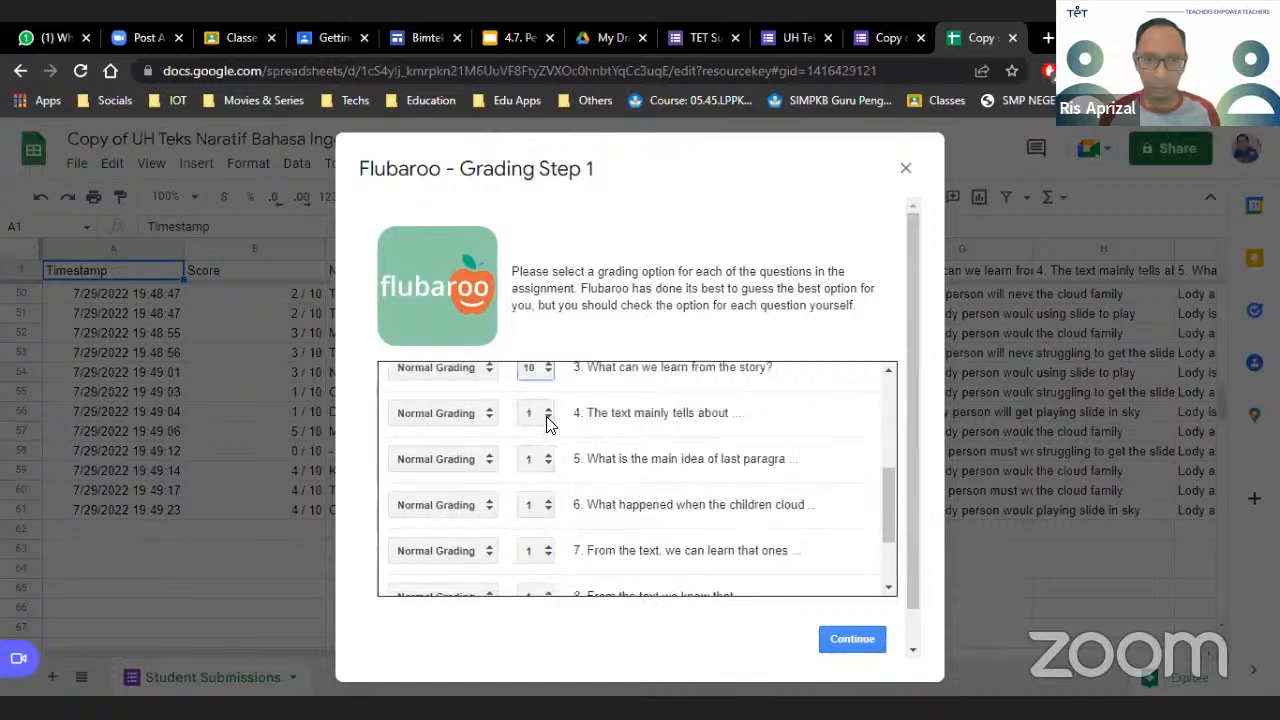
{"action": "left_click", "coordinate": [547, 416]}
{"action": "left_click", "coordinate": [537, 553]}
{"action": "left_click", "coordinate": [545, 462]}
{"action": "left_click", "coordinate": [542, 592]}
{"action": "left_click", "coordinate": [545, 505]}
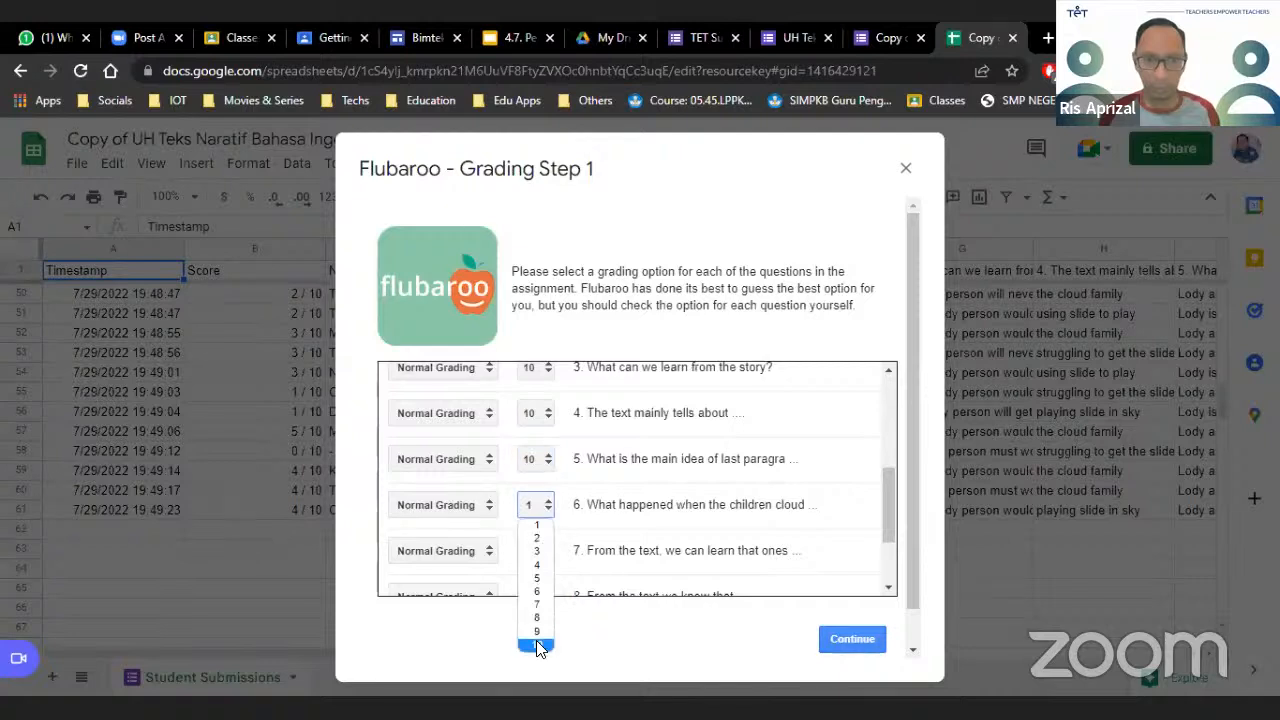
{"action": "left_click", "coordinate": [537, 645]}
Set the points for questions 7 to 10 to 10 each and continue to Grading Step 2
{"action": "scroll", "coordinate": [543, 480], "scroll_direction": "down", "scroll_amount": 1}
{"action": "left_click", "coordinate": [543, 457]}
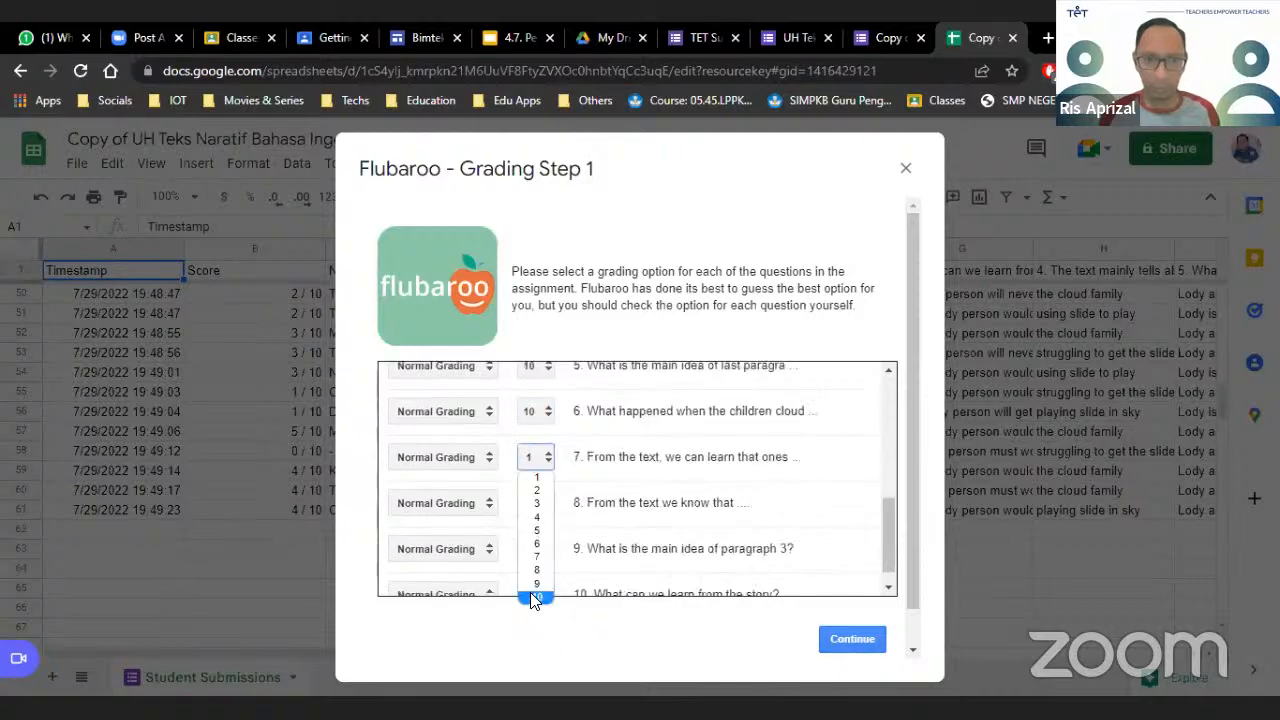
{"action": "left_click", "coordinate": [537, 596]}
{"action": "left_click", "coordinate": [535, 503]}
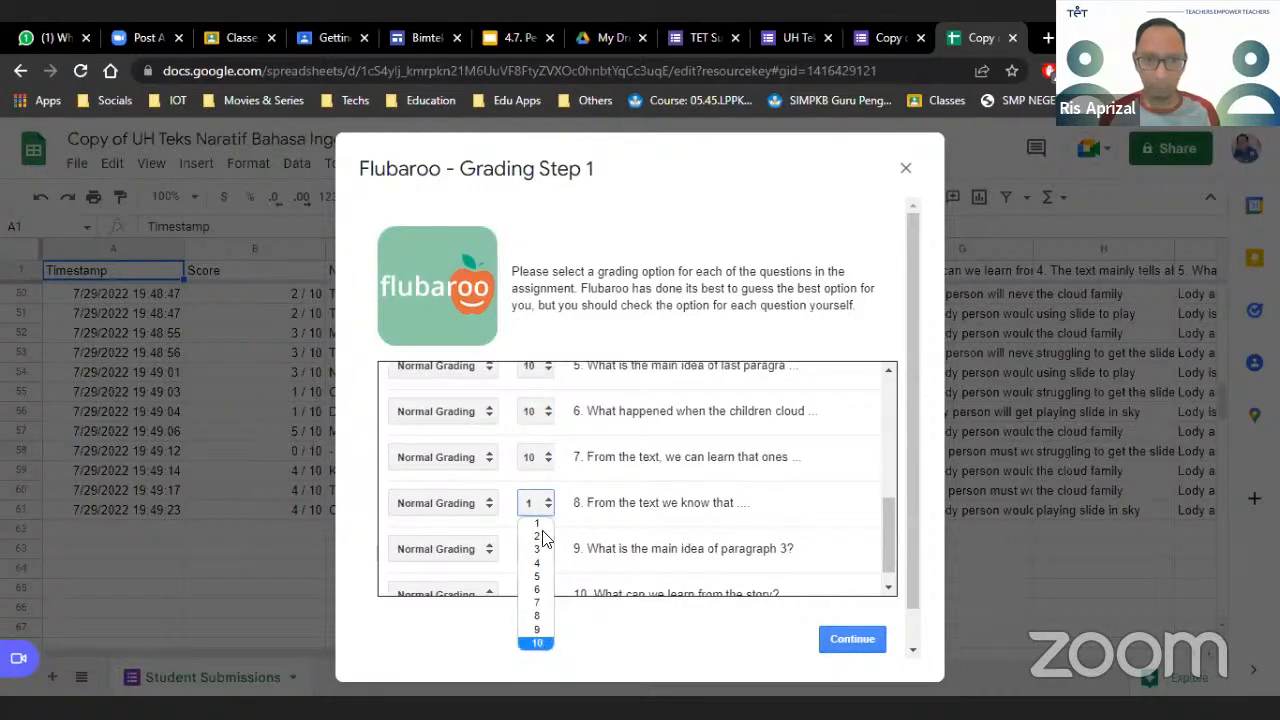
{"action": "left_click", "coordinate": [537, 643]}
{"action": "scroll", "coordinate": [542, 526], "scroll_direction": "down", "scroll_amount": 1}
{"action": "left_click", "coordinate": [542, 526]}
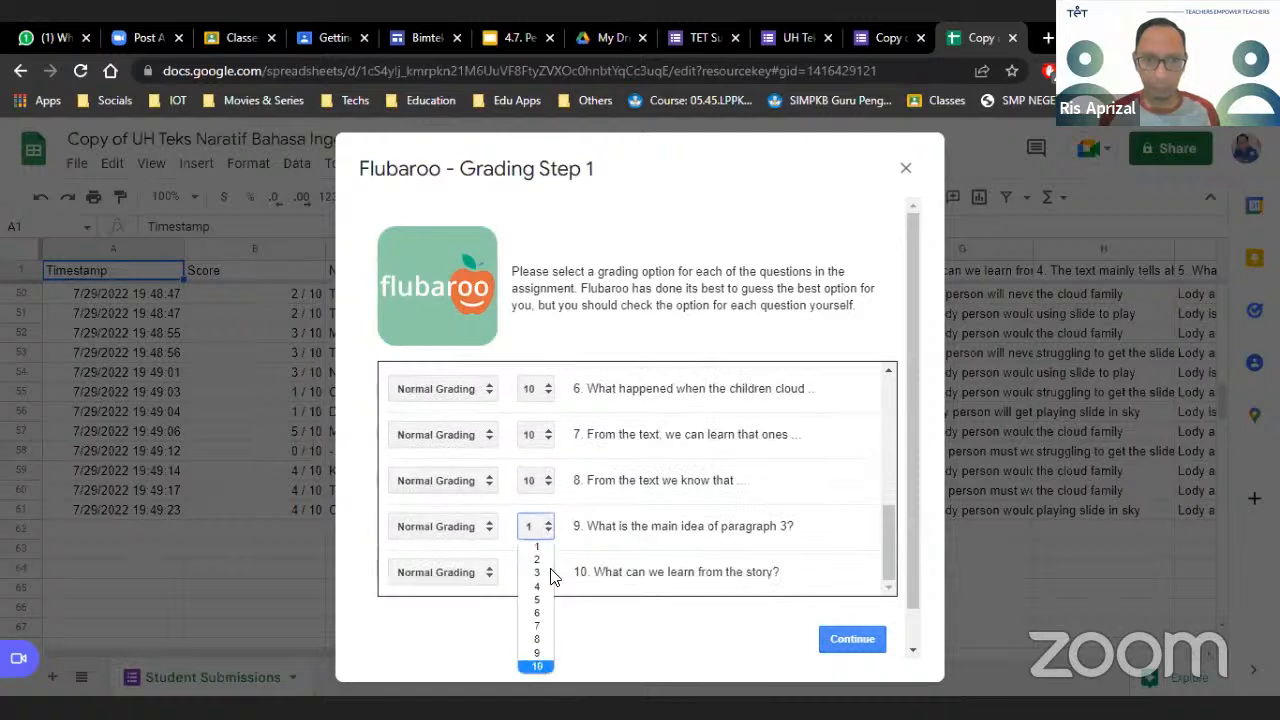
{"action": "left_click", "coordinate": [537, 666]}
{"action": "left_click", "coordinate": [545, 573]}
{"action": "left_click", "coordinate": [538, 553]}
{"action": "left_click", "coordinate": [844, 642]}
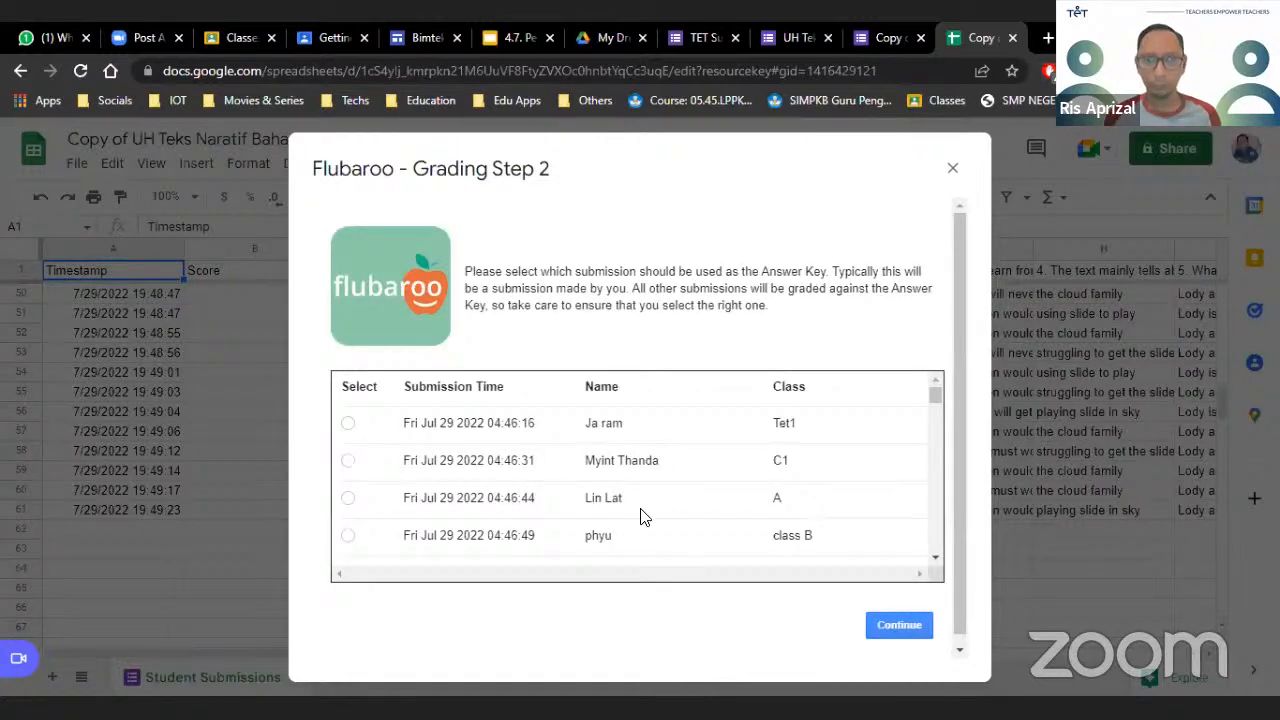
Look through the submissions offered as answer key and try to continue without selecting one
{"action": "scroll", "coordinate": [698, 471], "scroll_direction": "down", "scroll_amount": 5}
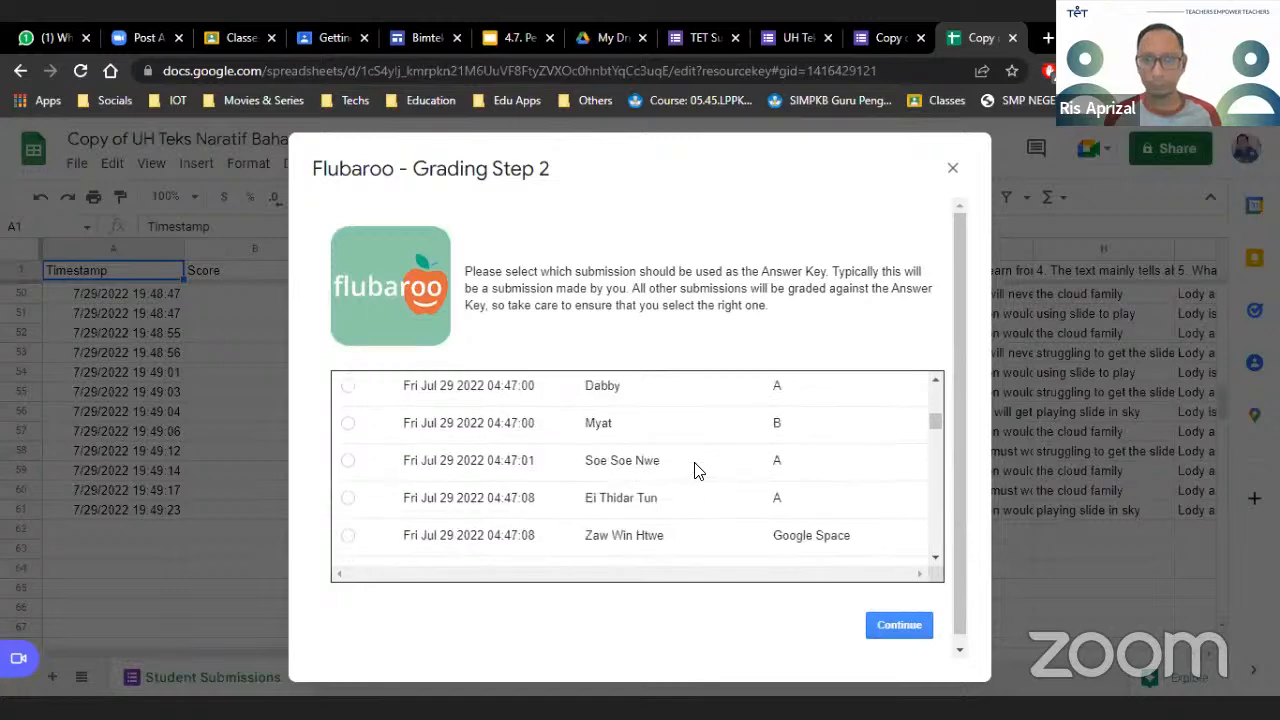
{"action": "scroll", "coordinate": [698, 471], "scroll_direction": "down", "scroll_amount": 10}
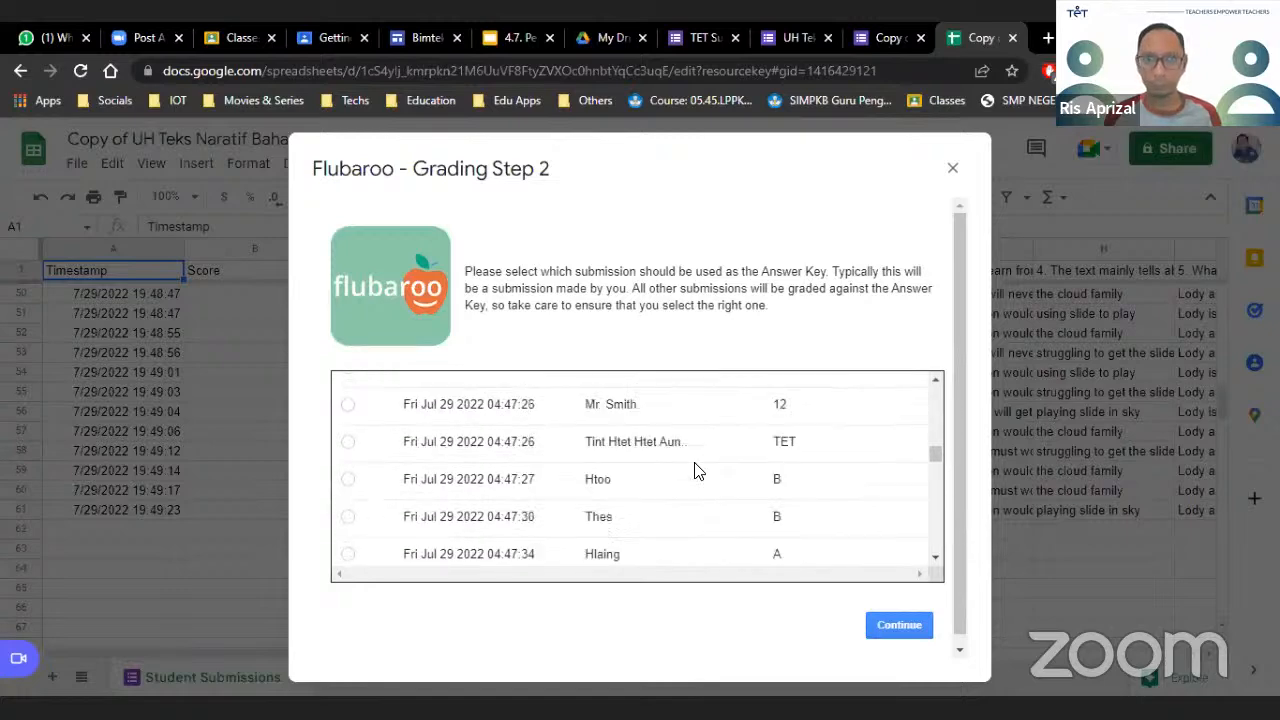
{"action": "left_click", "coordinate": [901, 616]}
{"action": "scroll", "coordinate": [490, 468], "scroll_direction": "up", "scroll_amount": 15}
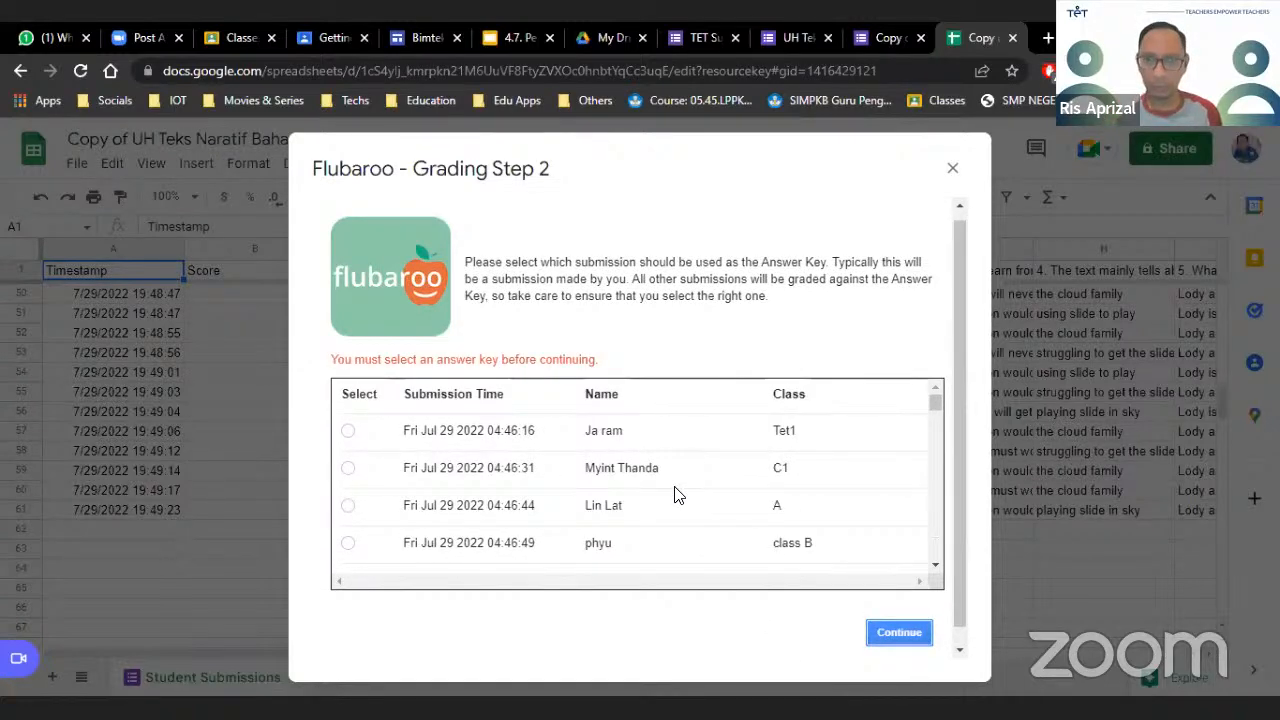
{"action": "scroll", "coordinate": [673, 494], "scroll_direction": "down", "scroll_amount": 1}
{"action": "scroll", "coordinate": [668, 495], "scroll_direction": "up", "scroll_amount": 1}
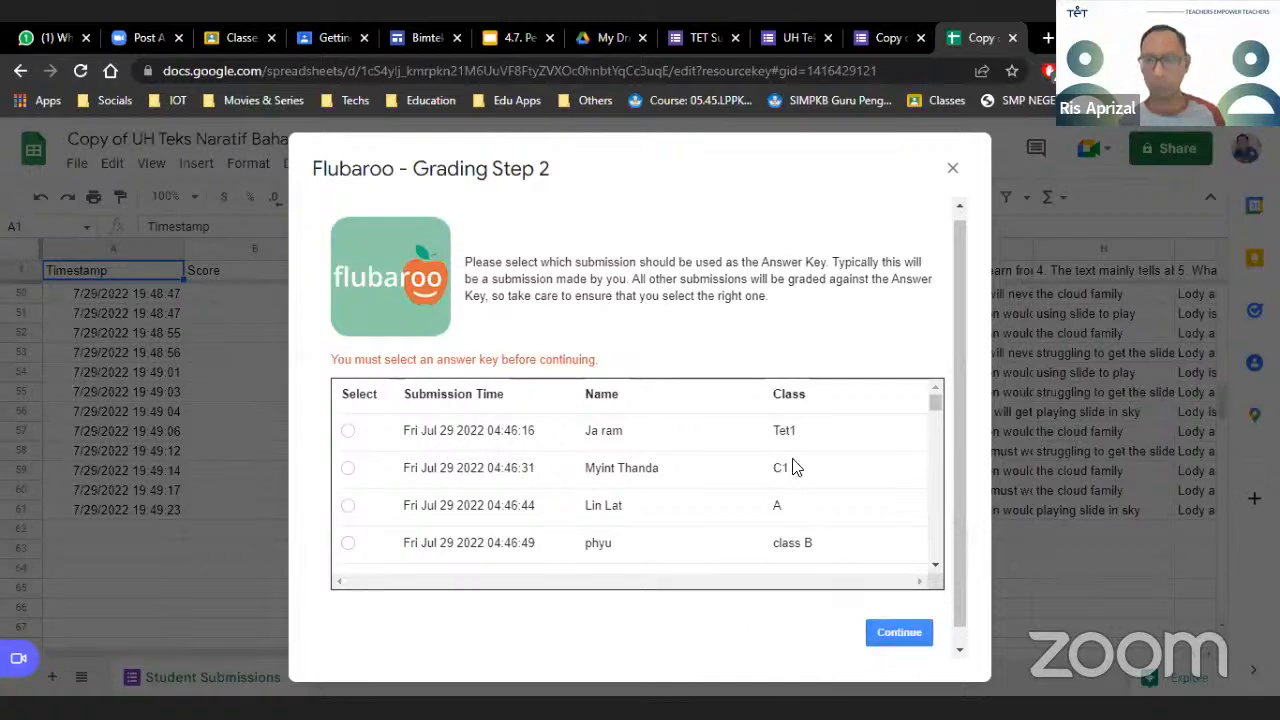
{"action": "scroll", "coordinate": [505, 505], "scroll_direction": "up", "scroll_amount": 1}
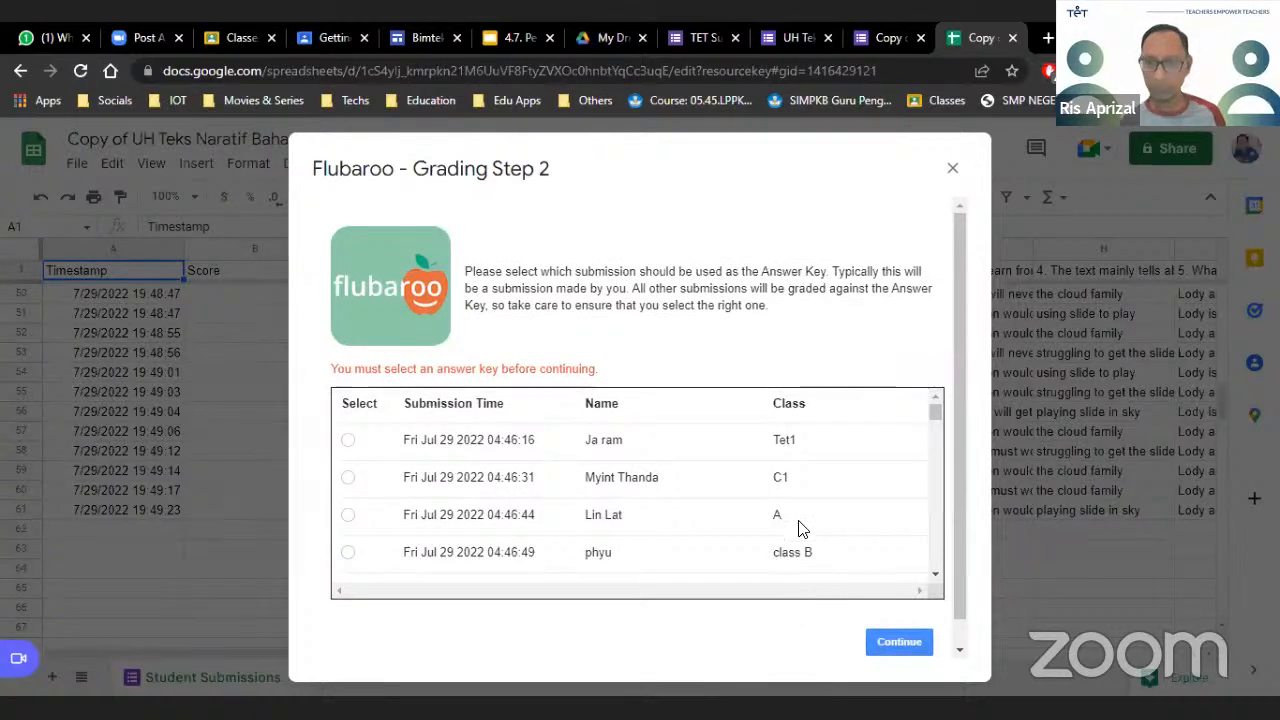
{"action": "left_click", "coordinate": [897, 642]}
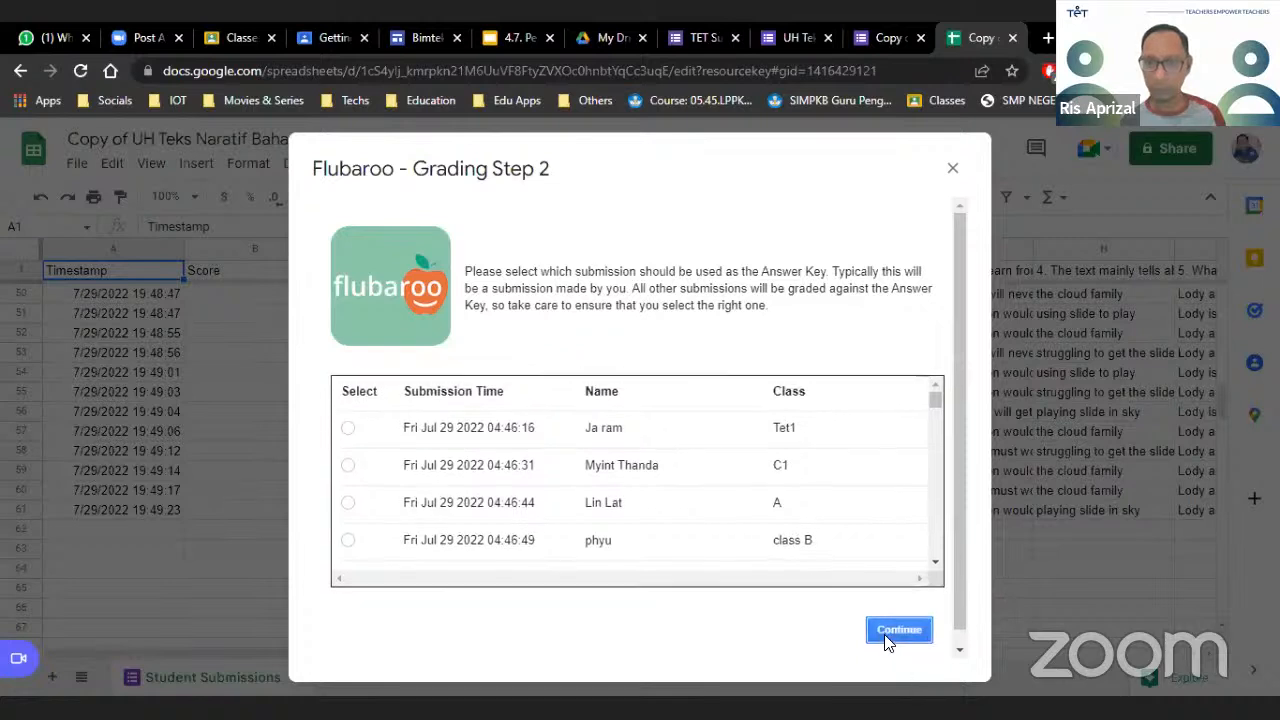
Use the first listed submission as the answer key, grade the assignment, and dismiss the Grading Complete message
{"action": "left_click", "coordinate": [348, 440]}
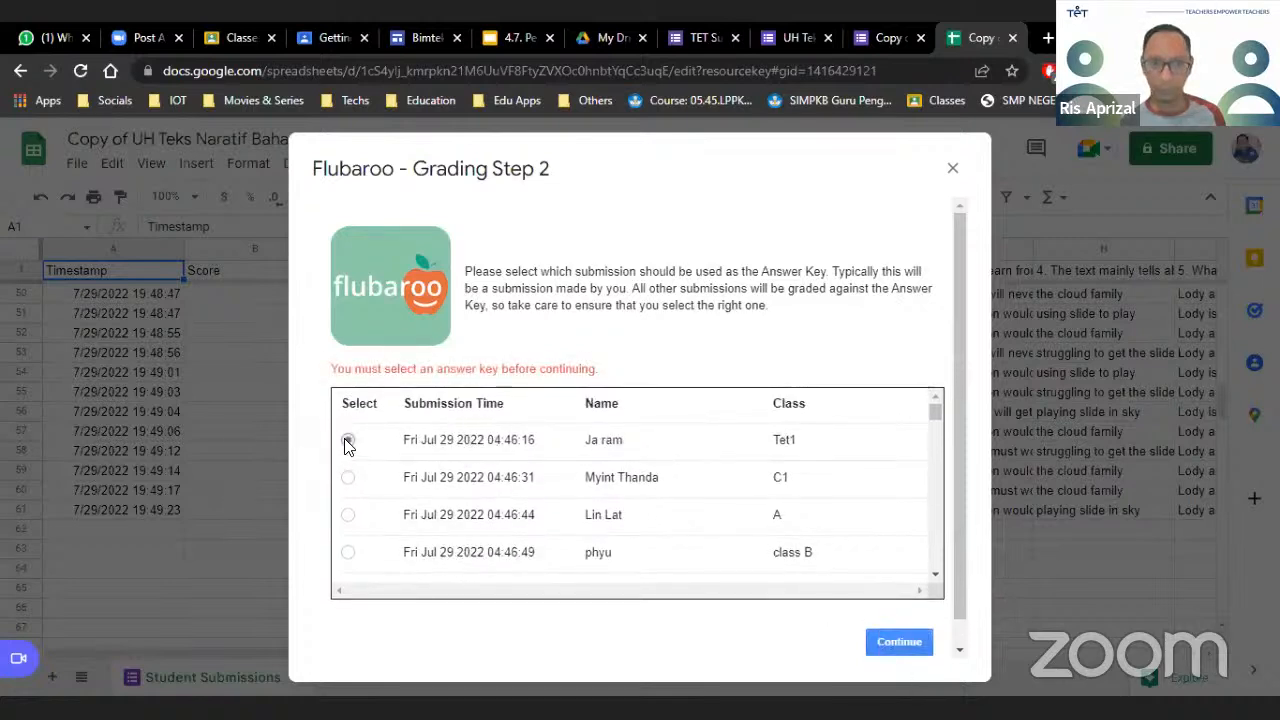
{"action": "left_click", "coordinate": [899, 644]}
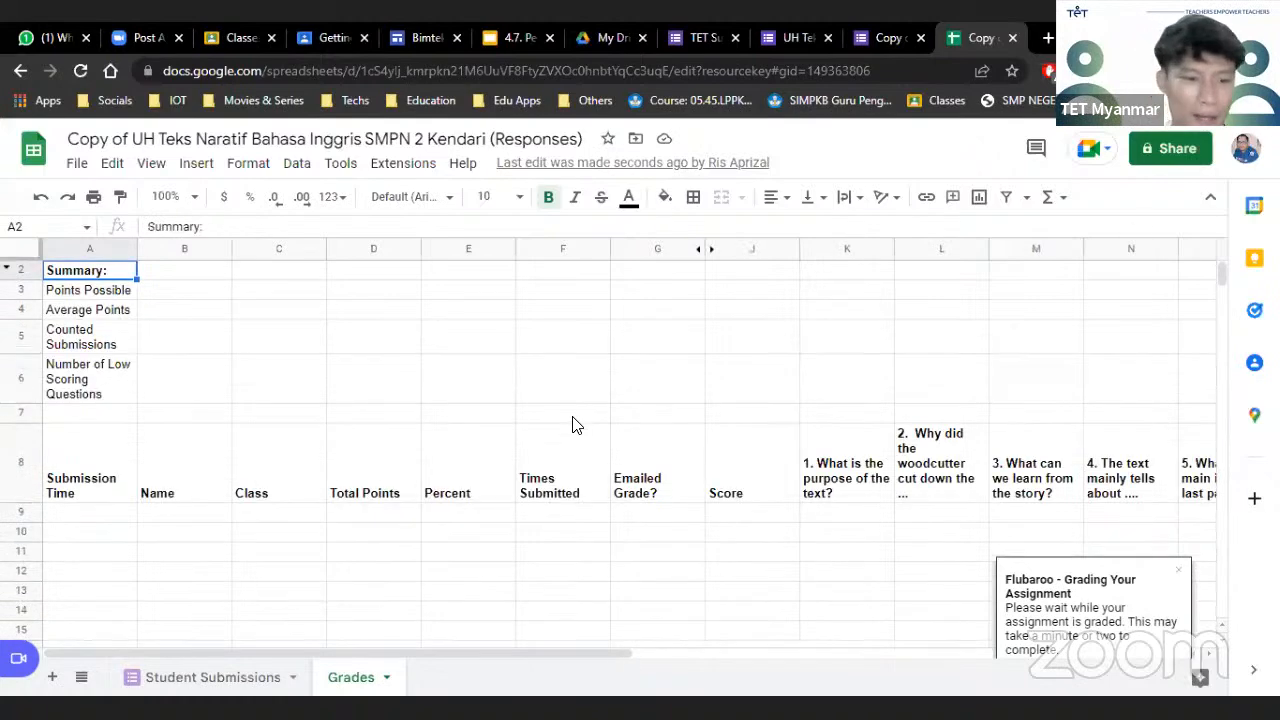
{"action": "scroll", "coordinate": [572, 423], "scroll_direction": "down", "scroll_amount": 5}
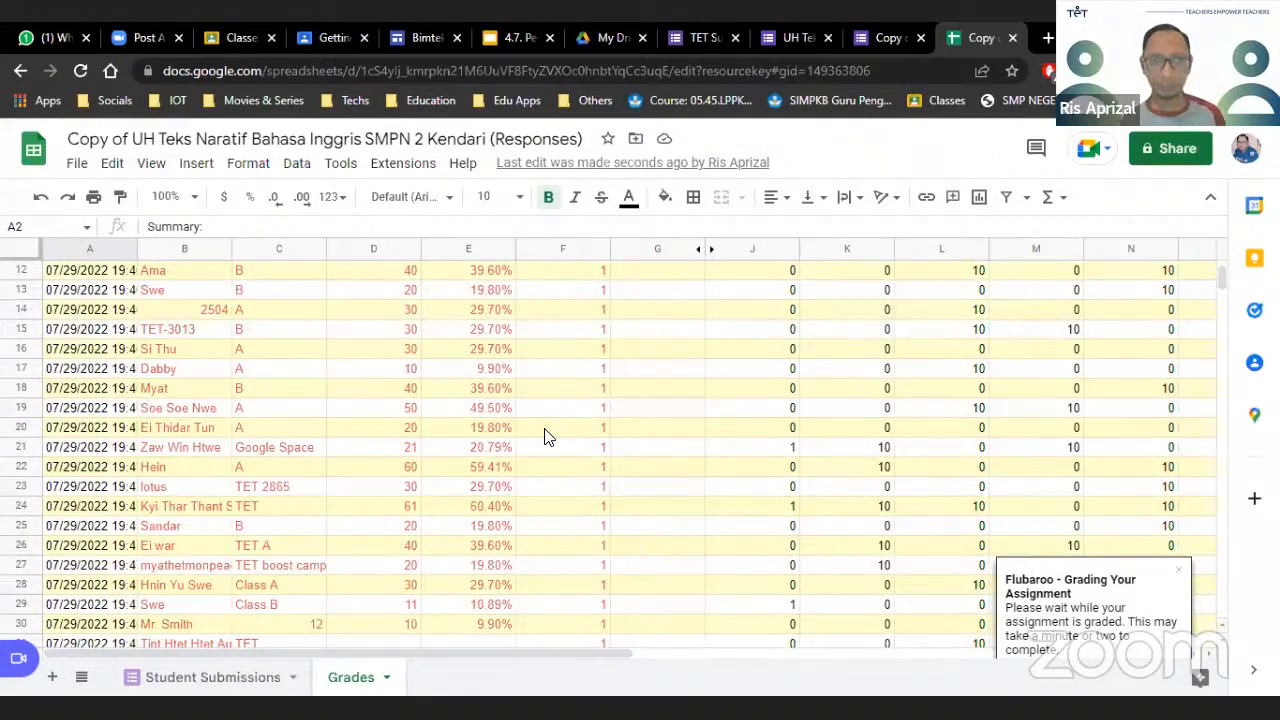
{"action": "scroll", "coordinate": [560, 395], "scroll_direction": "up", "scroll_amount": 5}
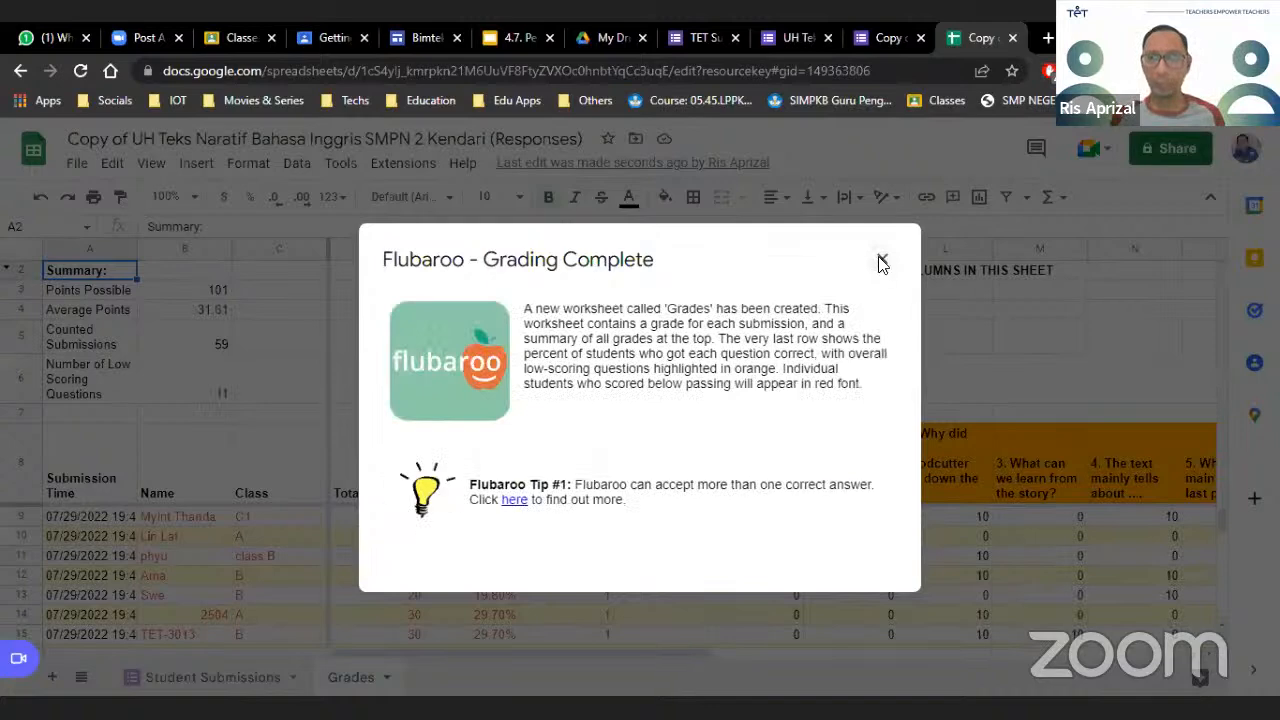
{"action": "left_click", "coordinate": [881, 260]}
Examine the Grades sheet, covering the students' points and percentages and the summary's Points Possible and Average Points
{"action": "scroll", "coordinate": [374, 543], "scroll_direction": "down", "scroll_amount": 2}
{"action": "scroll", "coordinate": [650, 395], "scroll_direction": "up", "scroll_amount": 2}
{"action": "scroll", "coordinate": [630, 400], "scroll_direction": "down", "scroll_amount": 2}
{"action": "scroll", "coordinate": [582, 495], "scroll_direction": "up", "scroll_amount": 2}
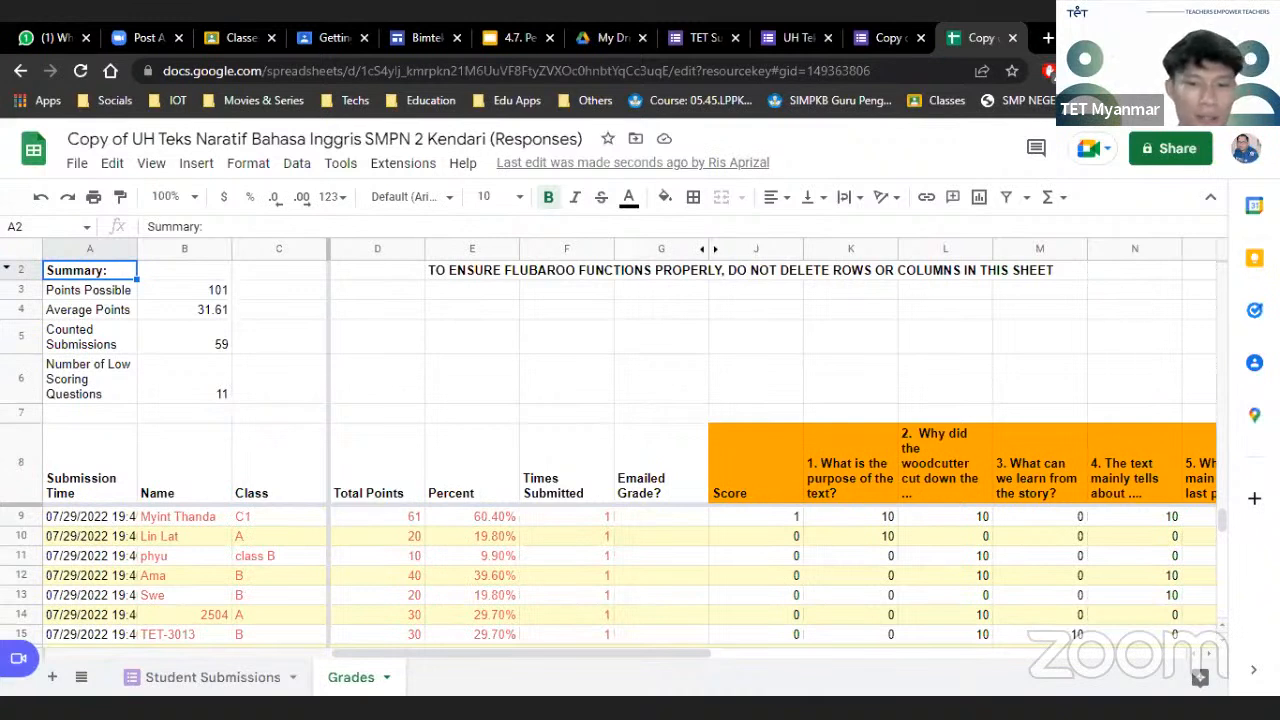
{"action": "scroll", "coordinate": [557, 463], "scroll_direction": "down", "scroll_amount": 3}
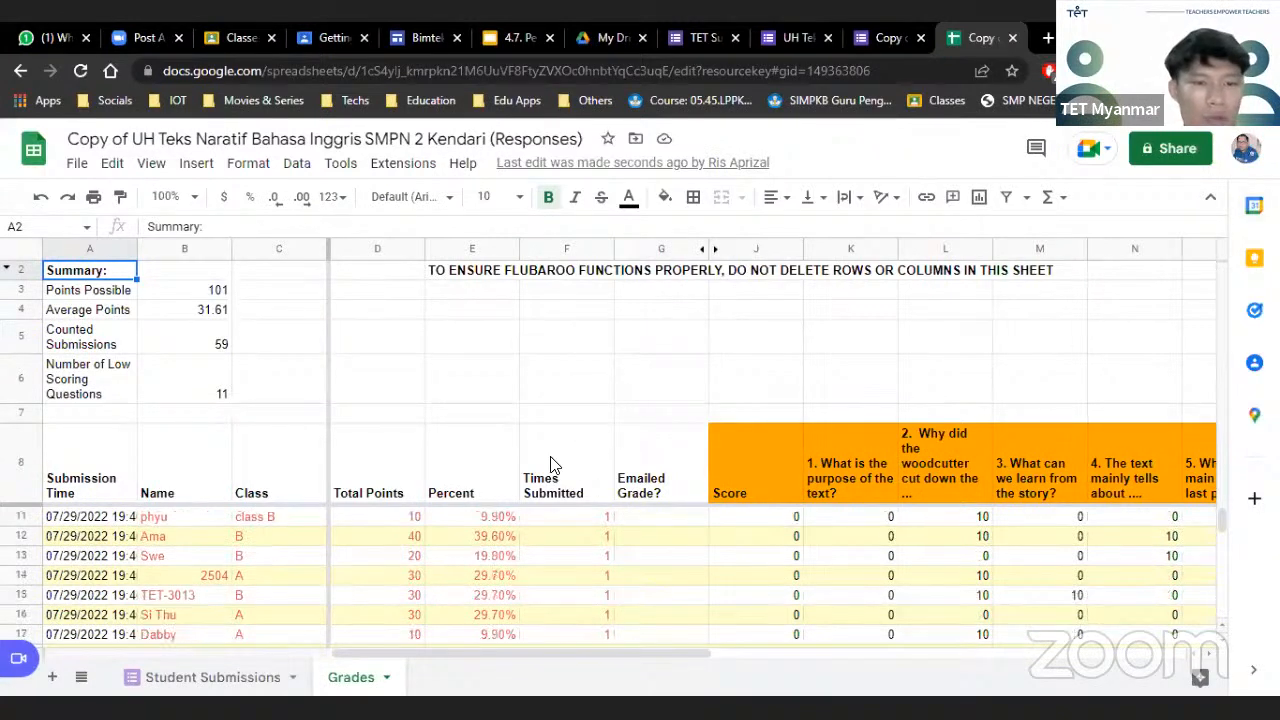
{"action": "scroll", "coordinate": [370, 553], "scroll_direction": "up", "scroll_amount": 3}
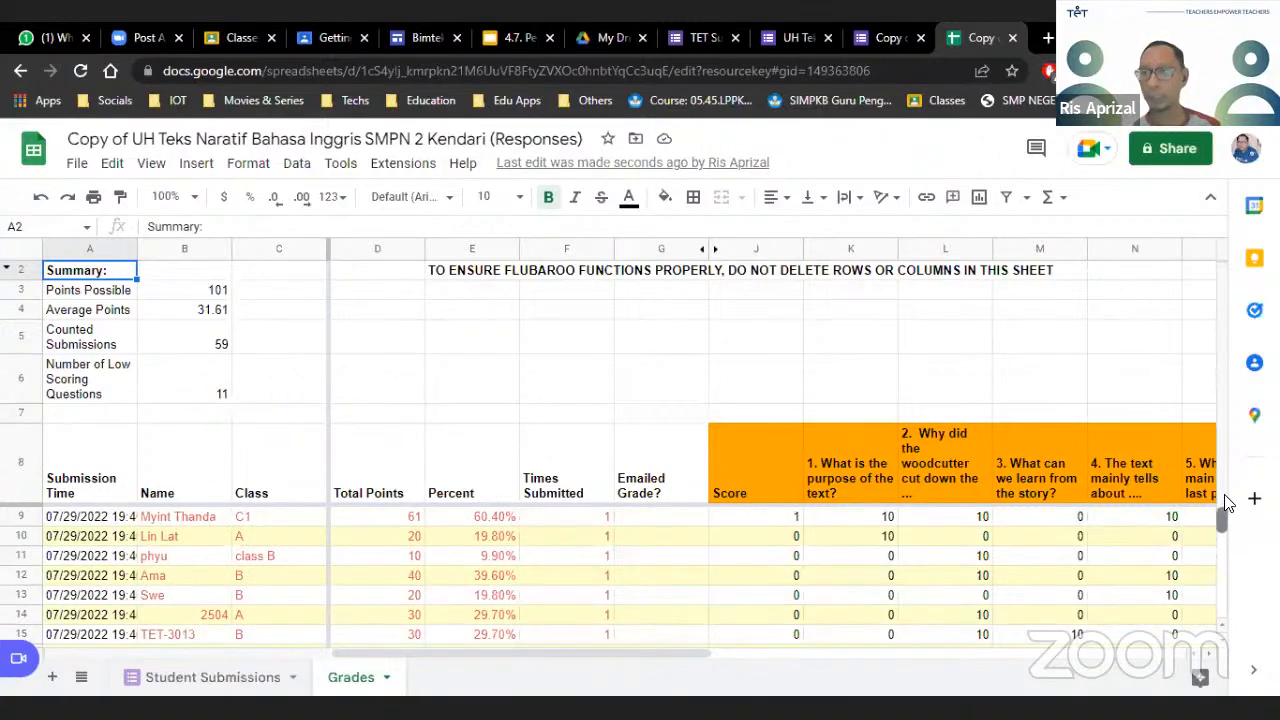
{"action": "left_click", "coordinate": [116, 294]}
{"action": "left_click", "coordinate": [103, 318]}
{"action": "left_click", "coordinate": [112, 296]}
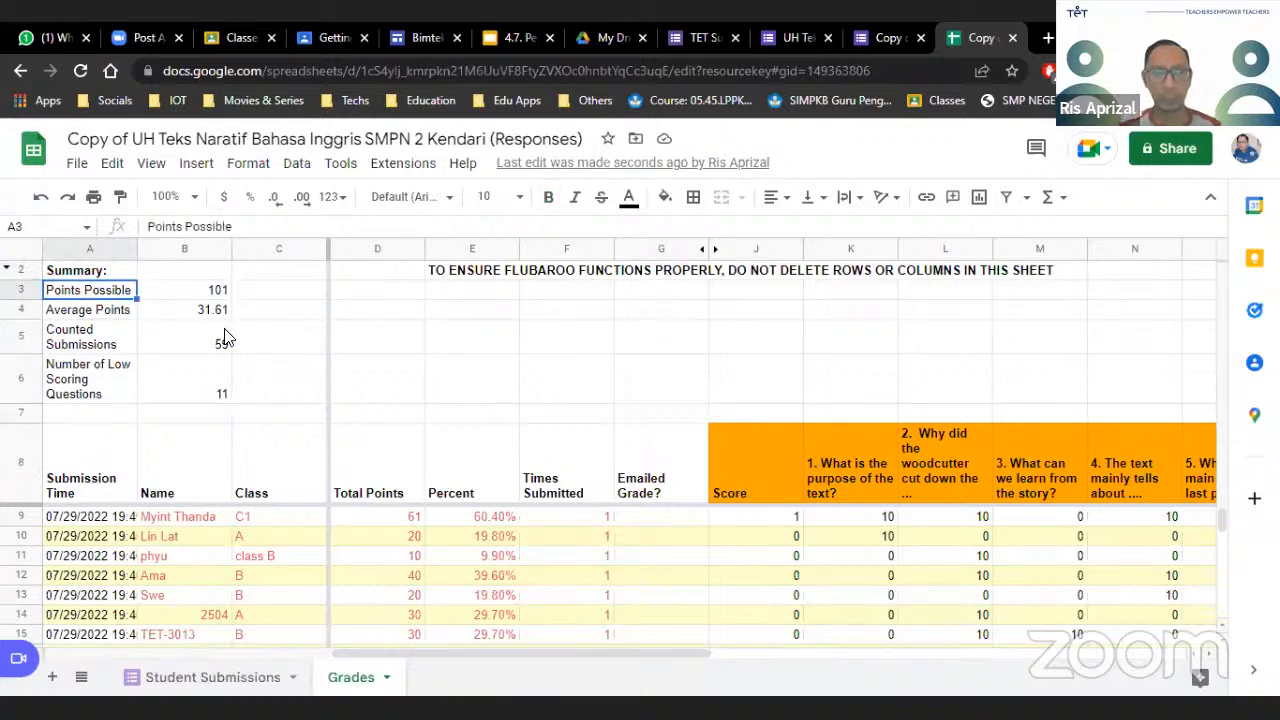
{"action": "left_click", "coordinate": [118, 314]}
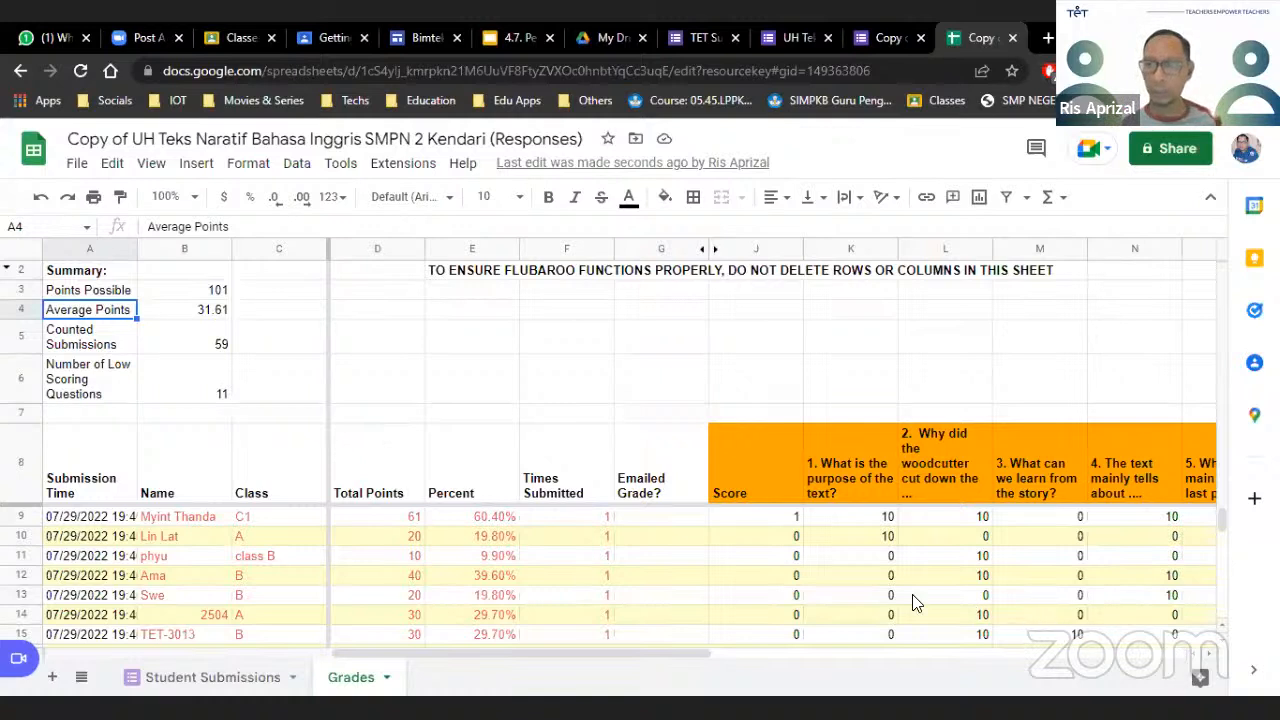
{"action": "scroll", "coordinate": [501, 589], "scroll_direction": "down", "scroll_amount": 1}
{"action": "scroll", "coordinate": [501, 589], "scroll_direction": "up", "scroll_amount": 1}
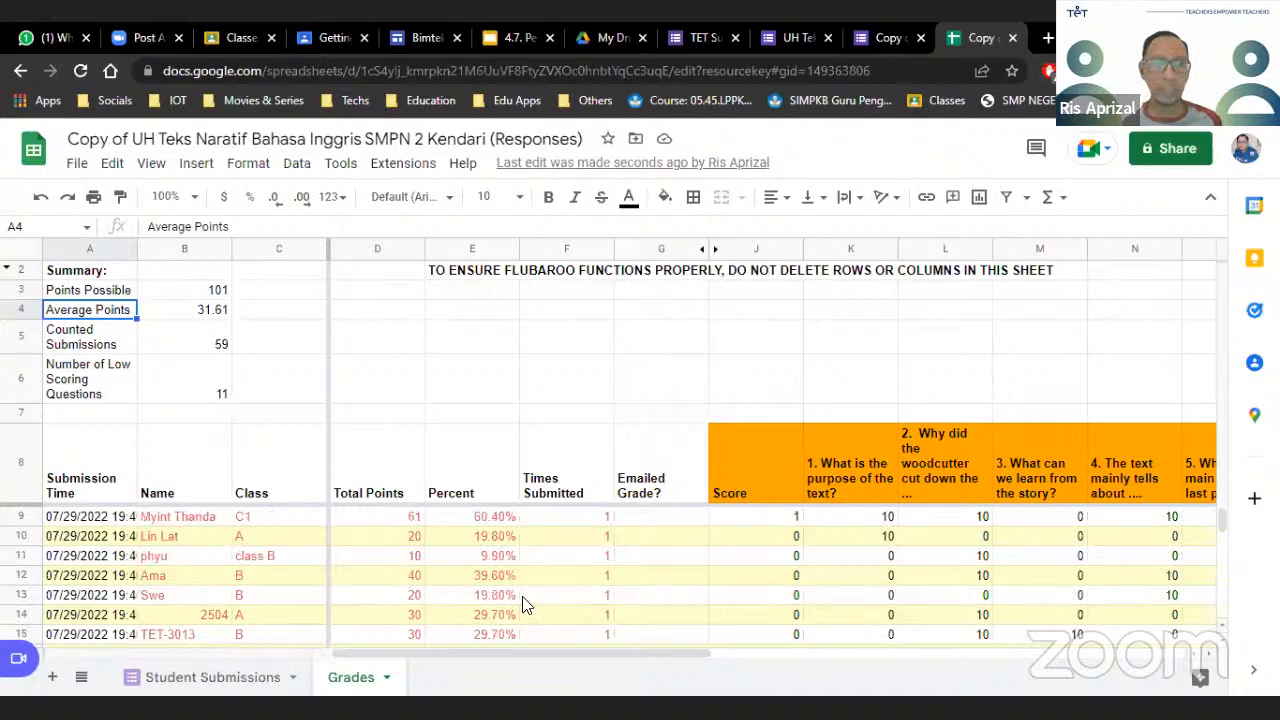
Examine the students' points and percentages in the Grades sheet down to the per-question percentages beneath the last submission
{"action": "mouse_move", "coordinate": [1220, 523]}
{"action": "left_mouse_down"}
{"action": "mouse_move", "coordinate": [1225, 558]}
{"action": "mouse_move", "coordinate": [1224, 510]}
{"action": "left_mouse_up"}
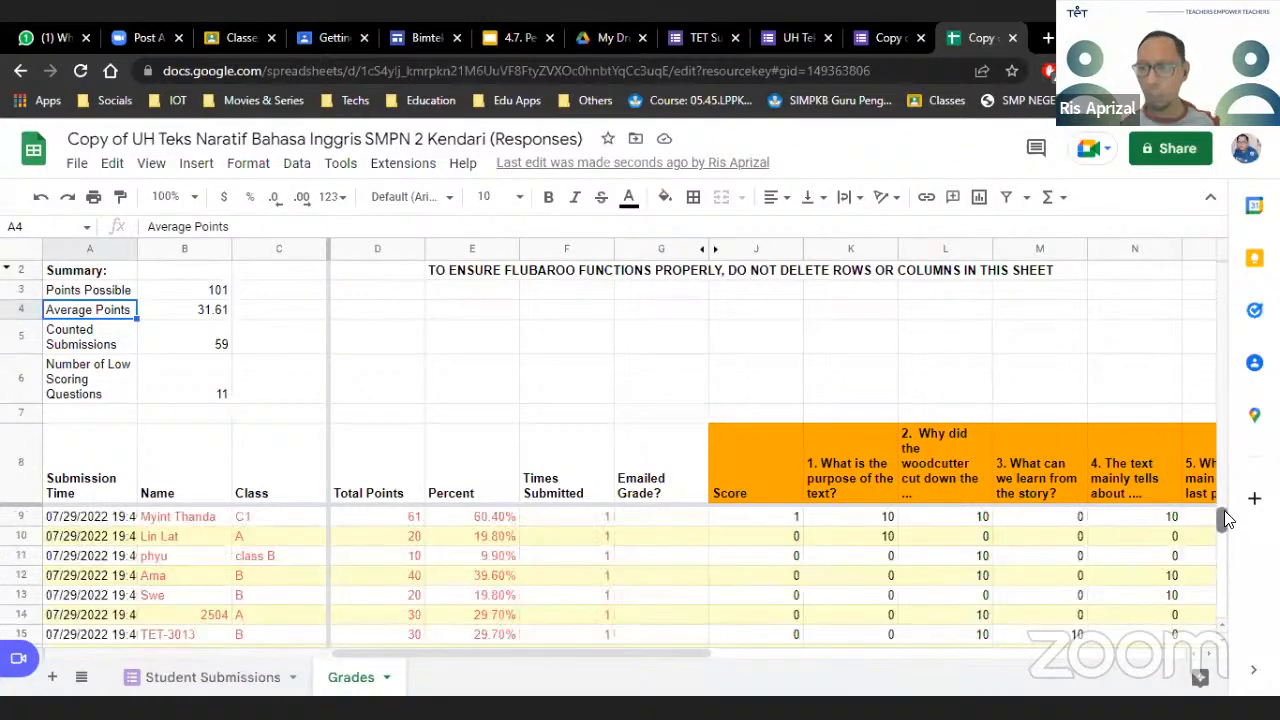
{"action": "mouse_move", "coordinate": [644, 654]}
{"action": "left_mouse_down"}
{"action": "mouse_move", "coordinate": [816, 650]}
{"action": "mouse_move", "coordinate": [654, 650]}
{"action": "left_mouse_up"}
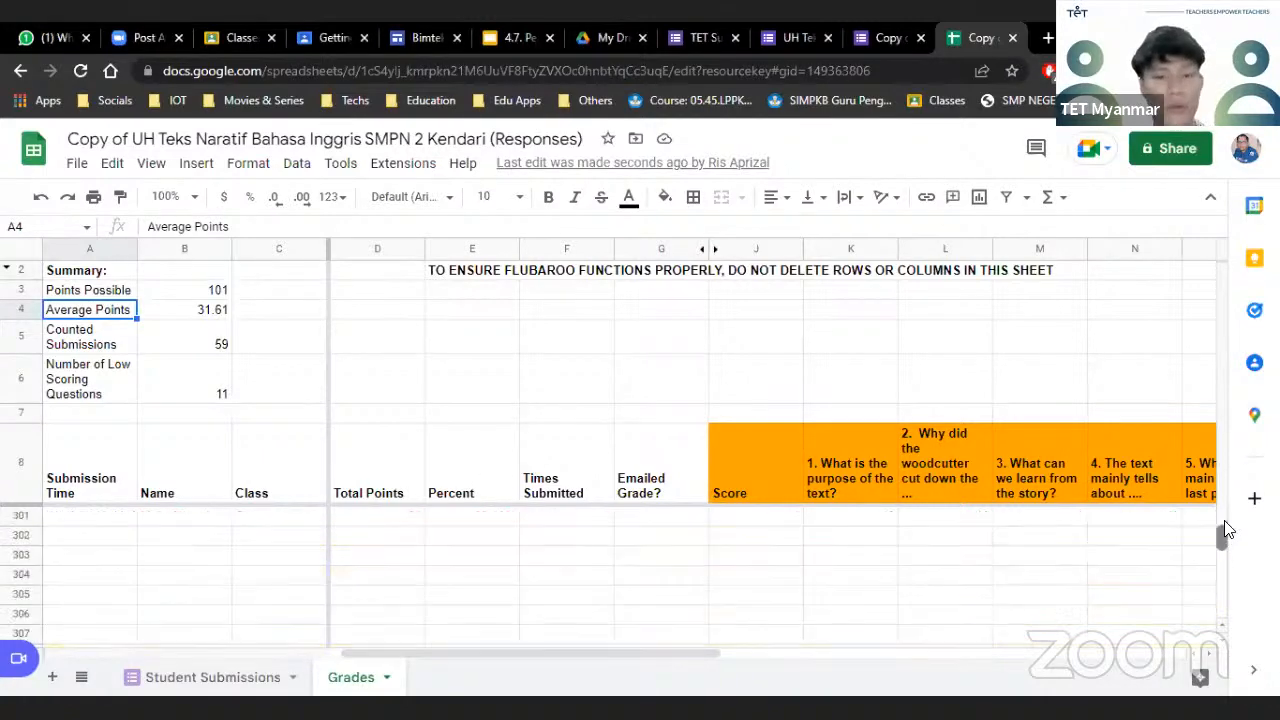
{"action": "left_click_drag", "start_coordinate": [540, 652], "coordinate": [464, 652]}
{"action": "left_click", "coordinate": [494, 536]}
{"action": "scroll", "coordinate": [486, 570], "scroll_direction": "down", "scroll_amount": 2}
{"action": "scroll", "coordinate": [486, 570], "scroll_direction": "up", "scroll_amount": 2}
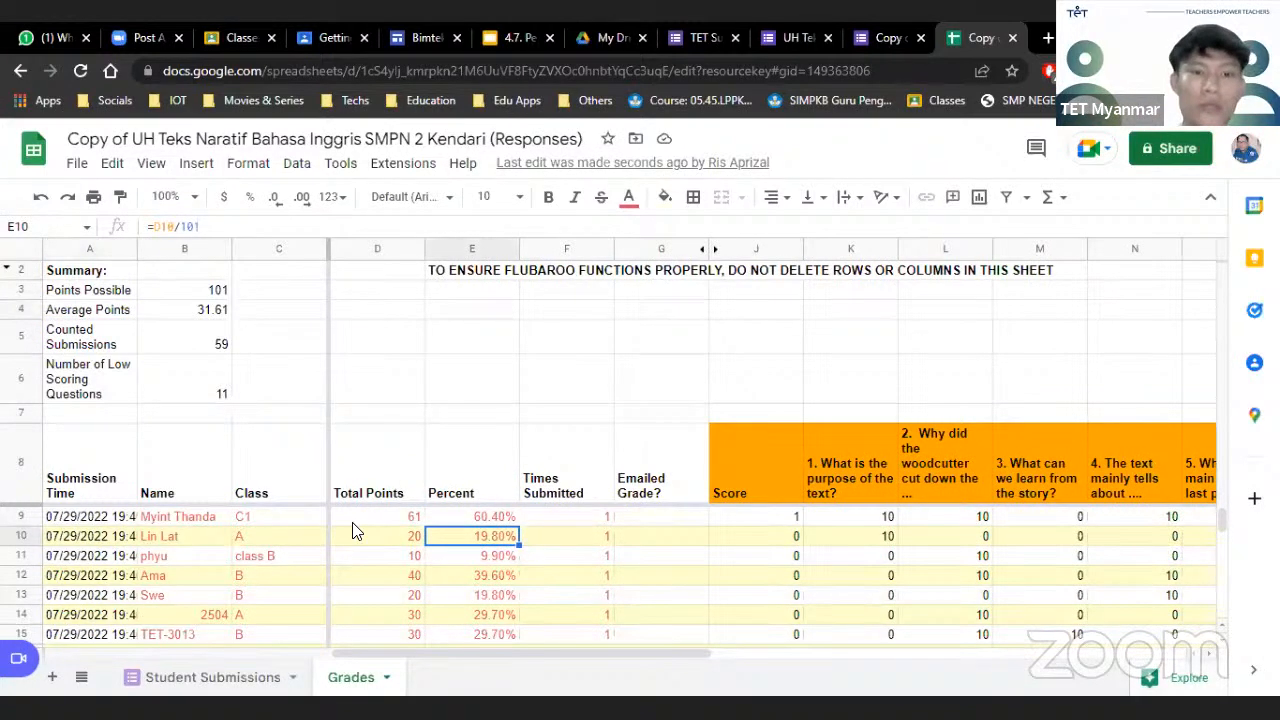
{"action": "scroll", "coordinate": [214, 560], "scroll_direction": "down", "scroll_amount": 5}
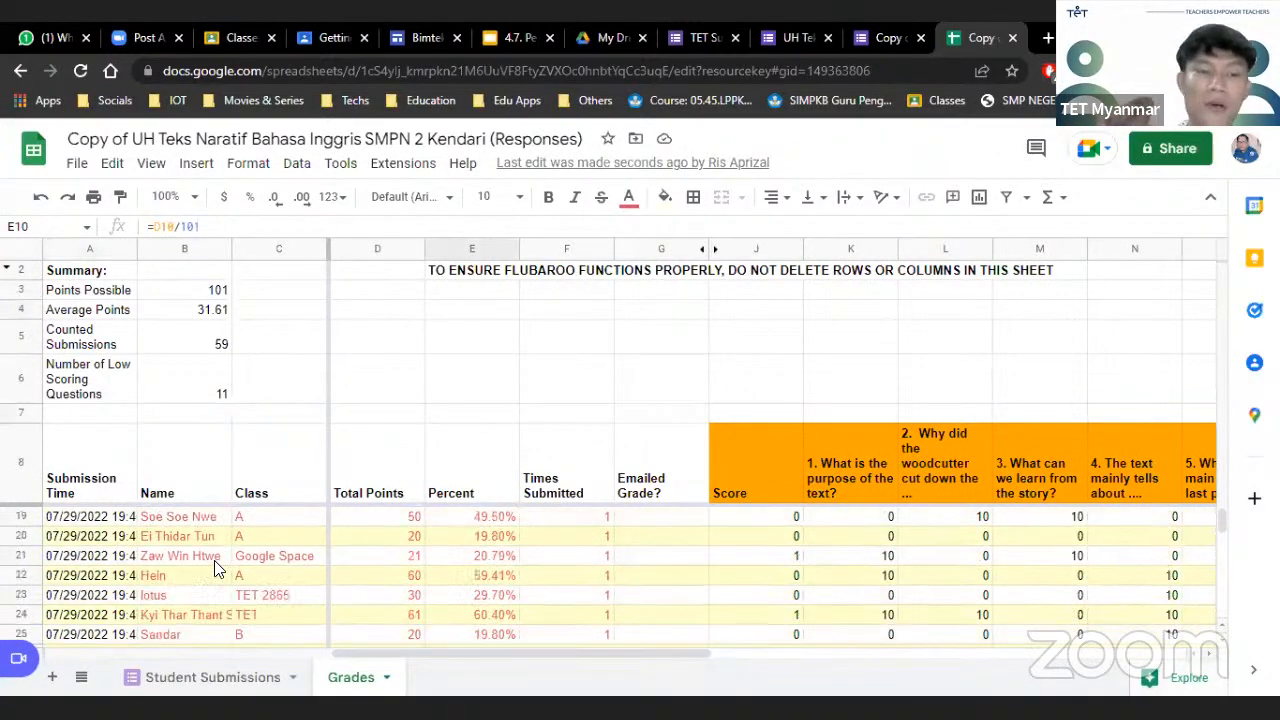
{"action": "scroll", "coordinate": [214, 568], "scroll_direction": "down", "scroll_amount": 5}
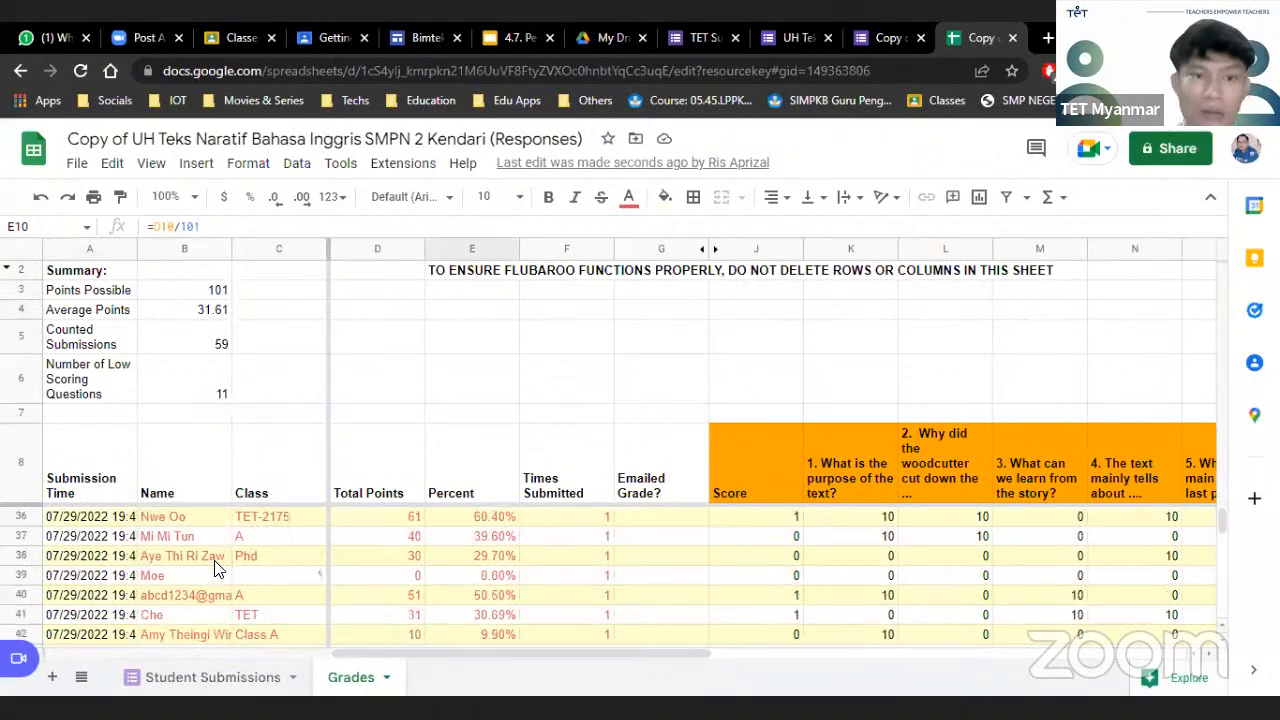
{"action": "scroll", "coordinate": [214, 568], "scroll_direction": "down", "scroll_amount": 8}
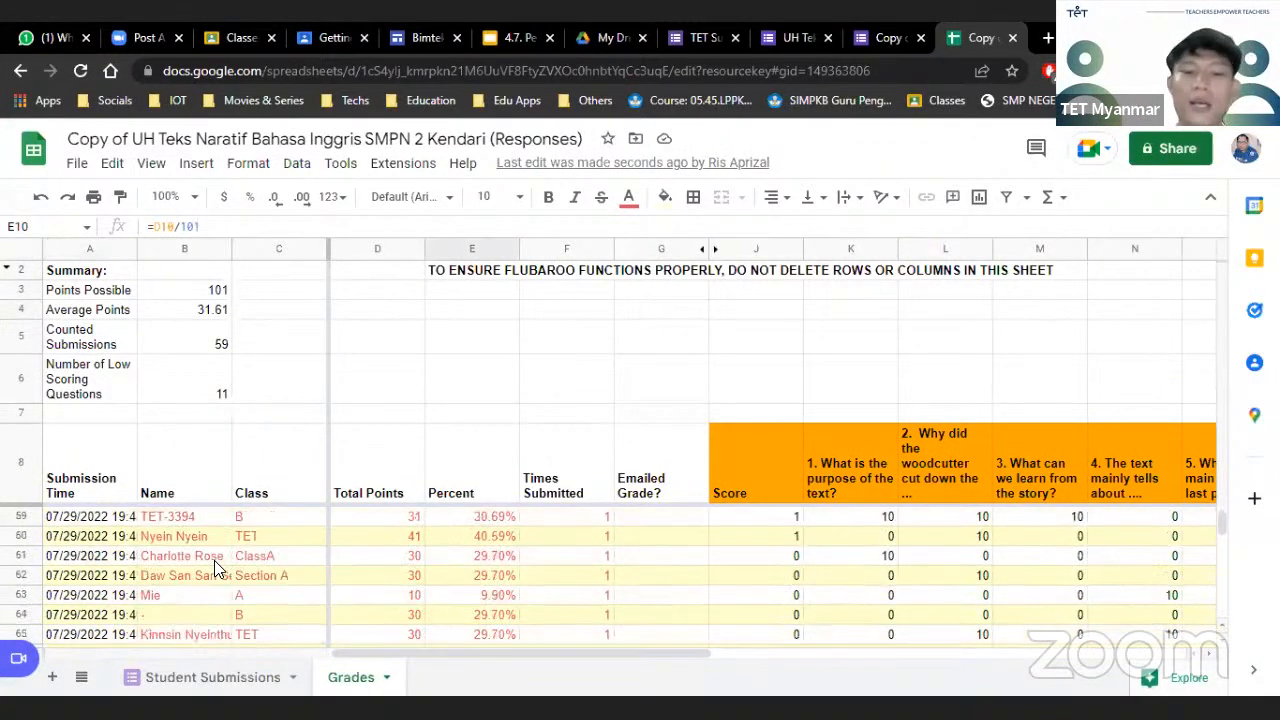
{"action": "scroll", "coordinate": [965, 620], "scroll_direction": "up", "scroll_amount": 2}
{"action": "scroll", "coordinate": [965, 625], "scroll_direction": "down", "scroll_amount": 2}
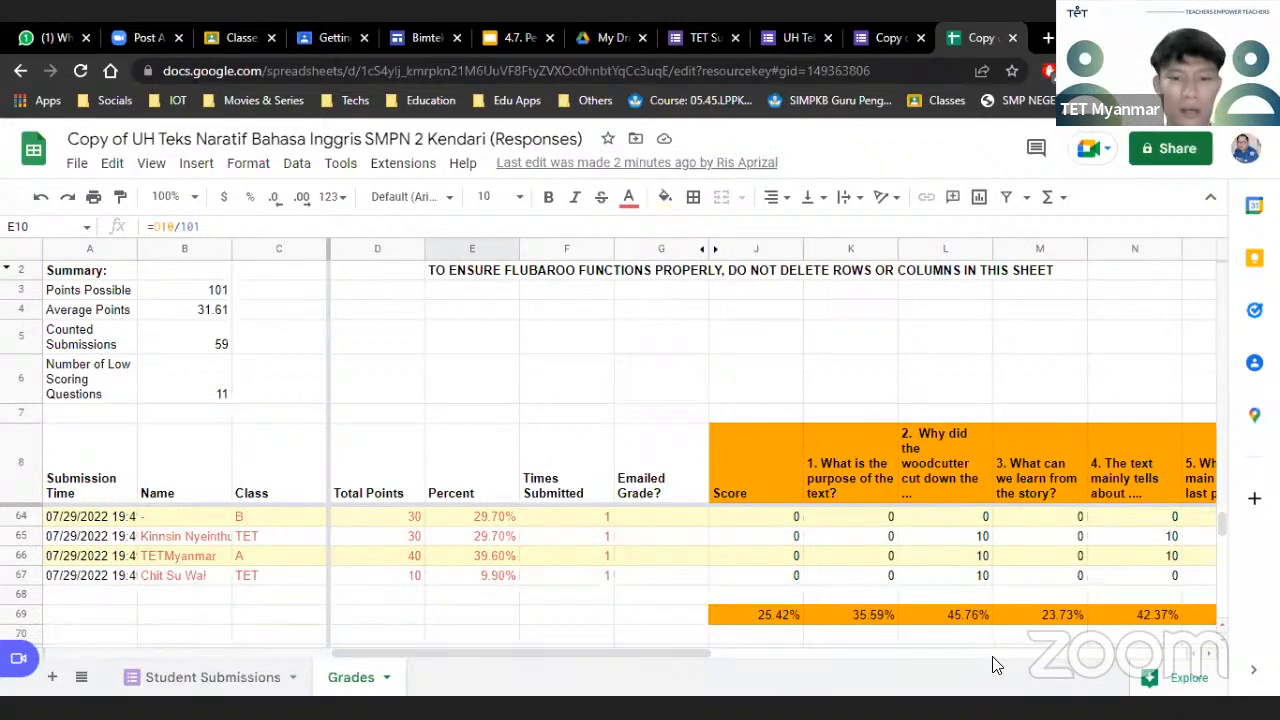
{"action": "scroll", "coordinate": [992, 662], "scroll_direction": "up", "scroll_amount": 4}
{"action": "scroll", "coordinate": [995, 665], "scroll_direction": "up", "scroll_amount": 15}
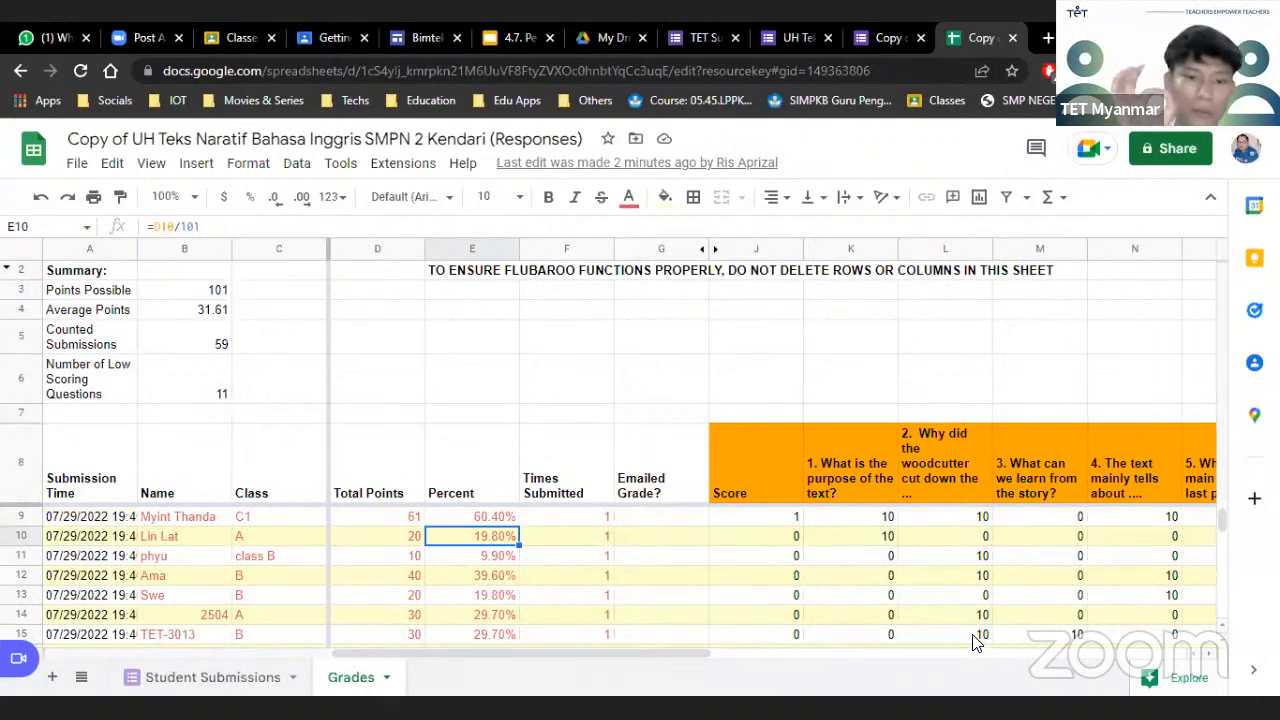
{"action": "scroll", "coordinate": [968, 590], "scroll_direction": "down", "scroll_amount": 6}
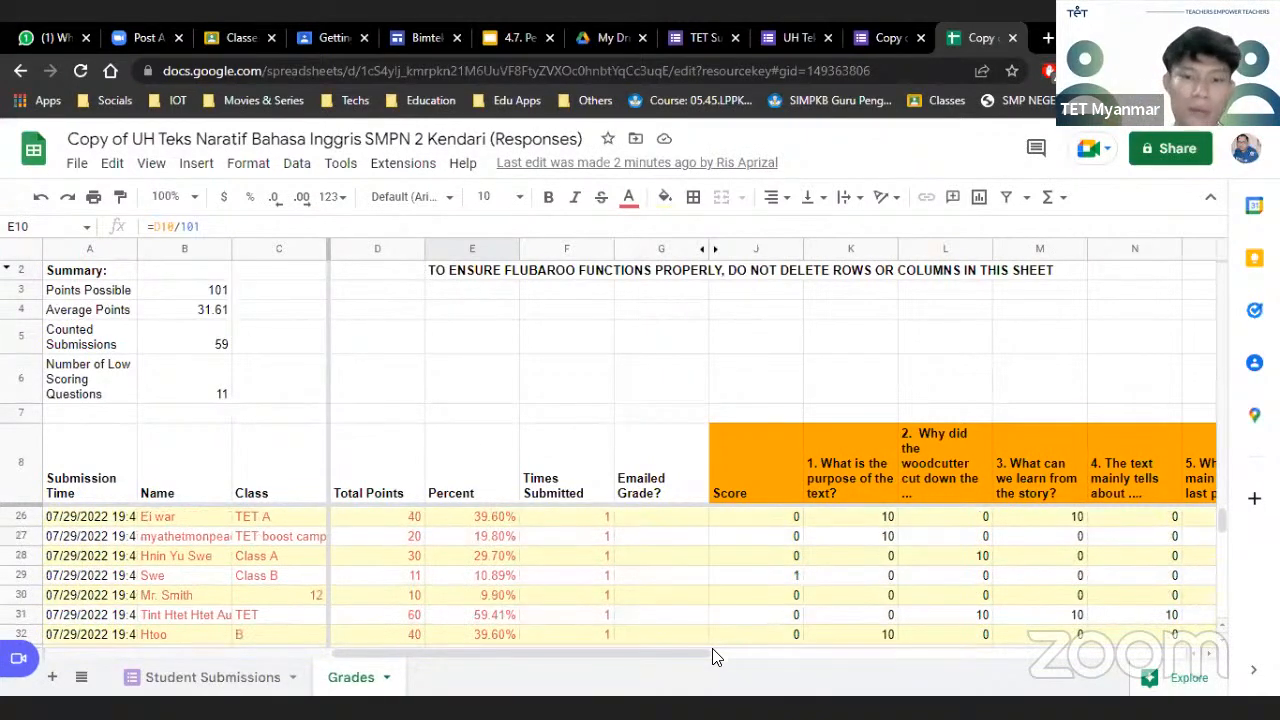
{"action": "left_click_drag", "start_coordinate": [704, 652], "coordinate": [480, 595]}
Point out the Counted Submissions and Number of Low Scoring Questions entries in the Grades summary
{"action": "left_click", "coordinate": [100, 390]}
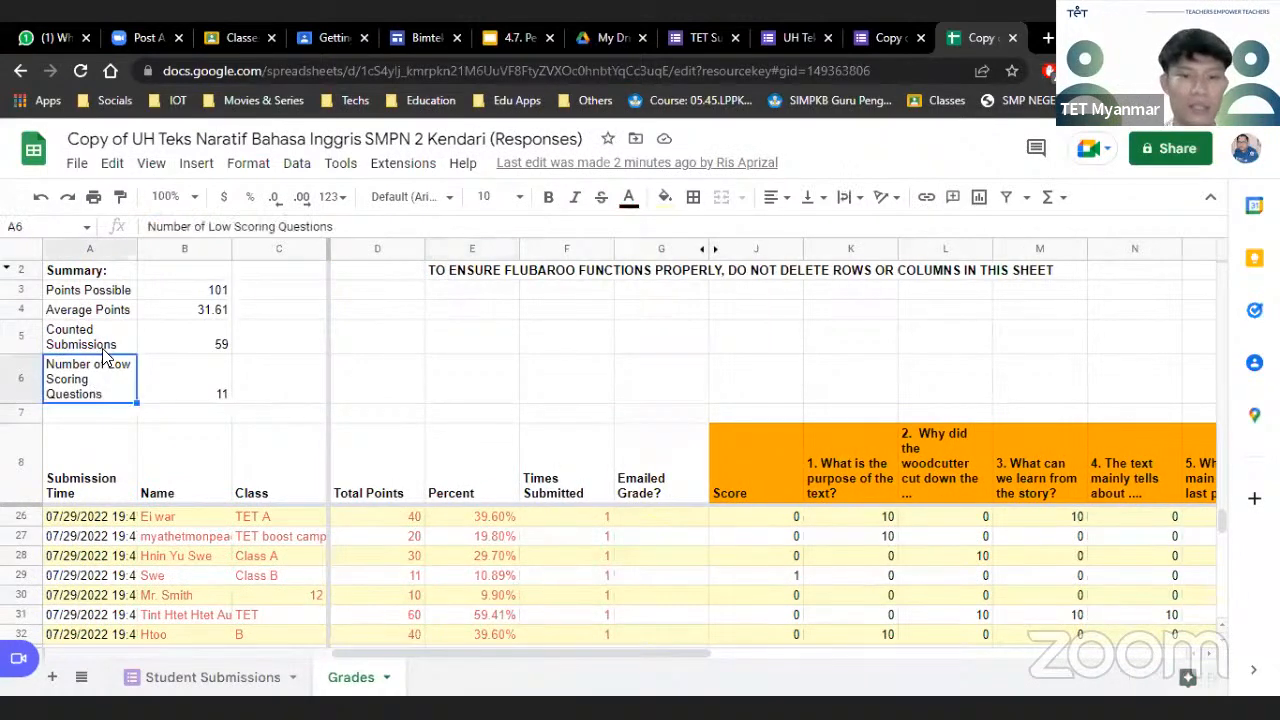
{"action": "left_click", "coordinate": [104, 352]}
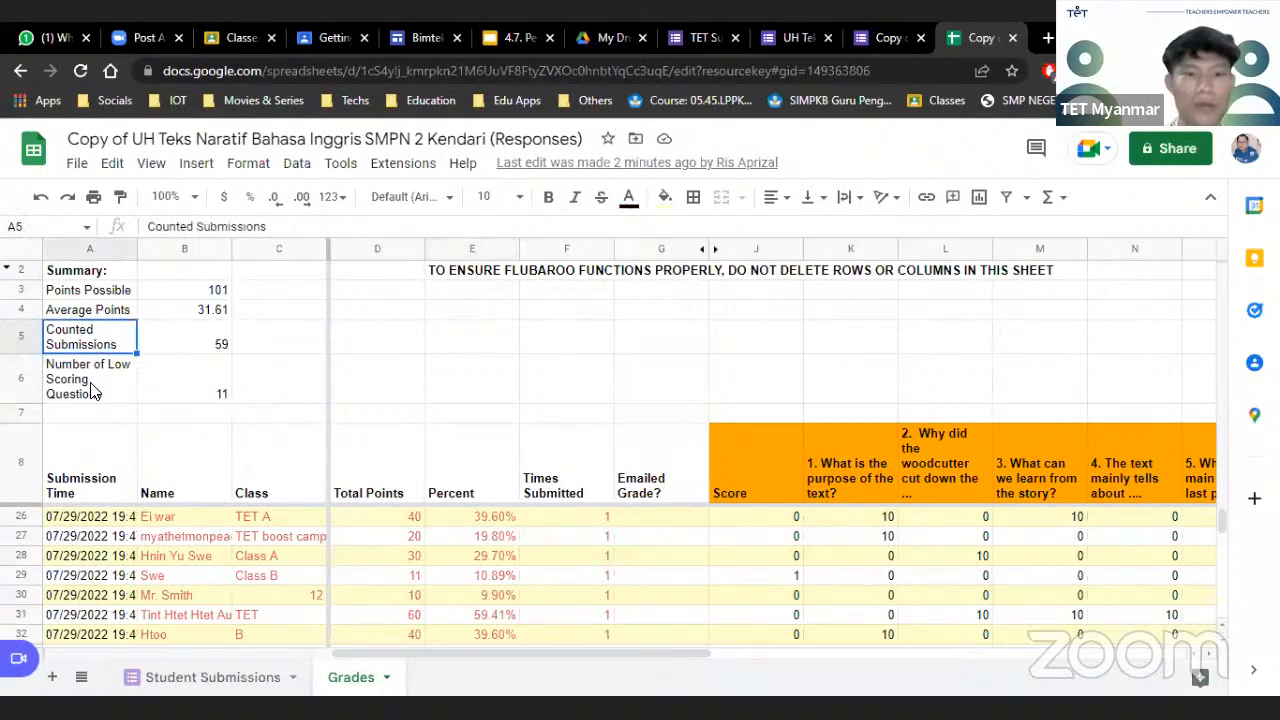
{"action": "left_click", "coordinate": [92, 394]}
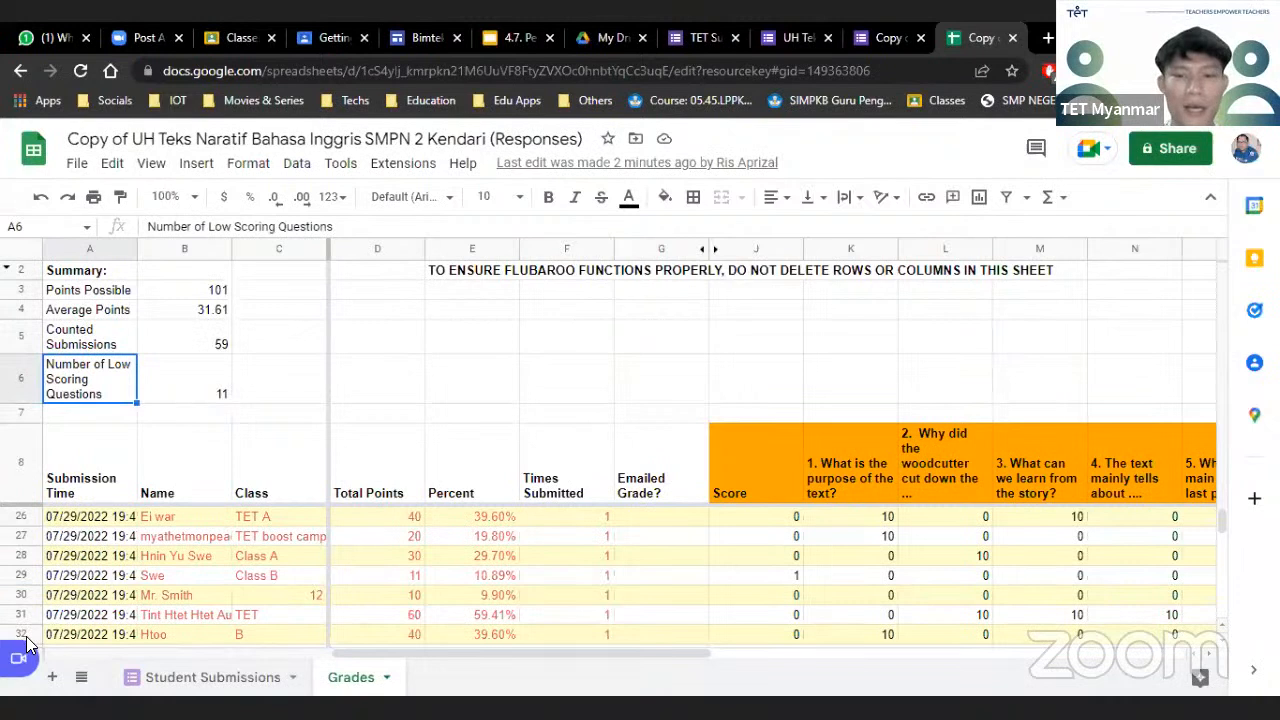
{"action": "mouse_move", "coordinate": [24, 652]}
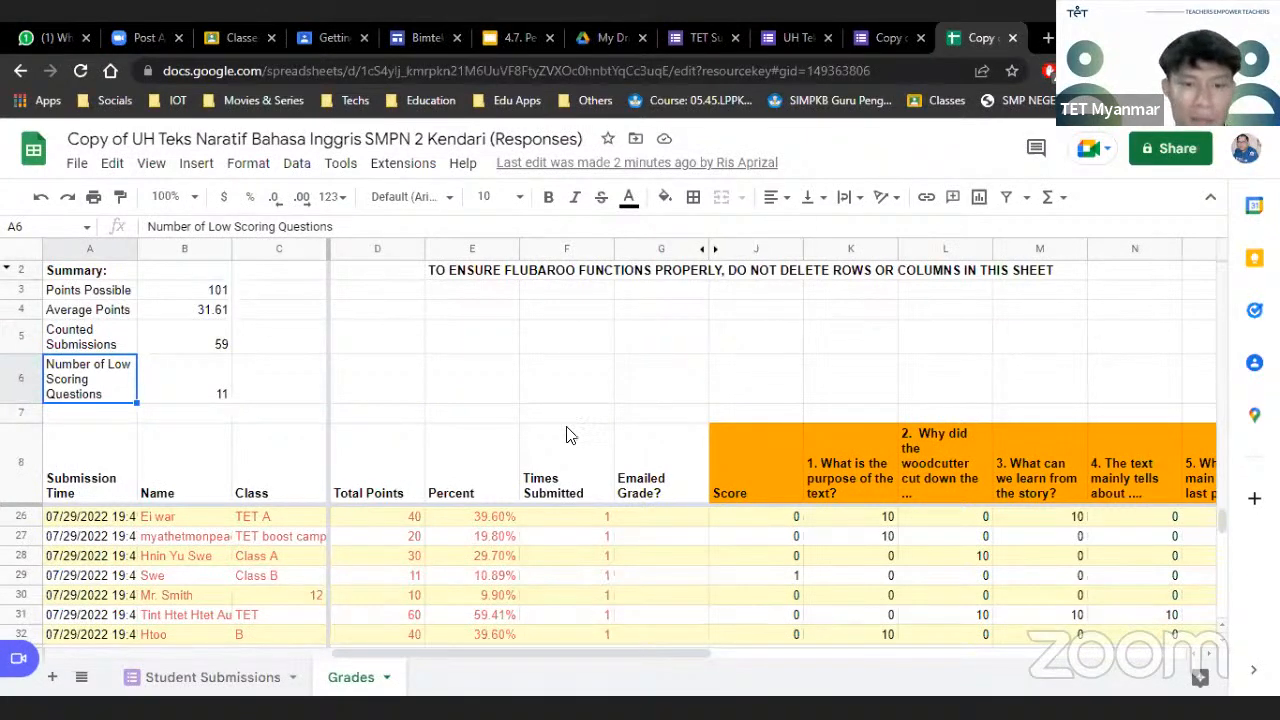
Review the remaining student grades and the row of per-question percentages at the end of the Grades sheet
{"action": "scroll", "coordinate": [468, 575], "scroll_direction": "down", "scroll_amount": 3}
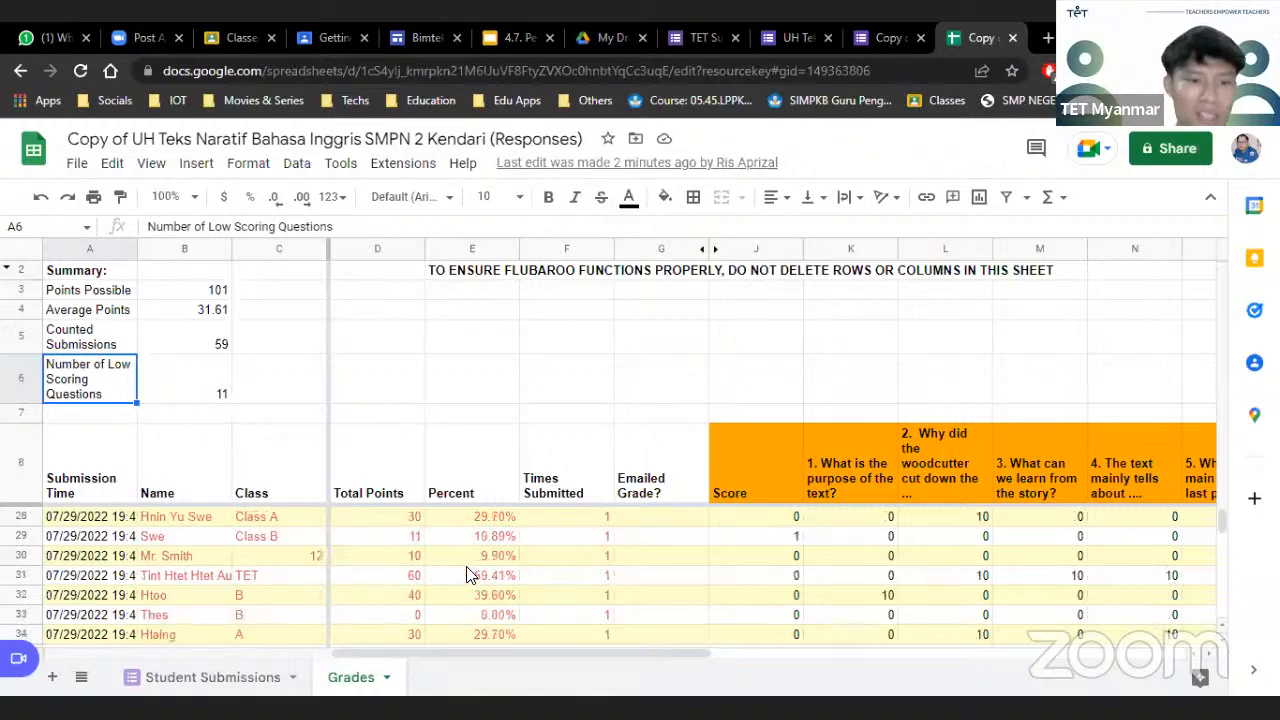
{"action": "scroll", "coordinate": [468, 575], "scroll_direction": "down", "scroll_amount": 3}
{"action": "scroll", "coordinate": [468, 575], "scroll_direction": "down", "scroll_amount": 3}
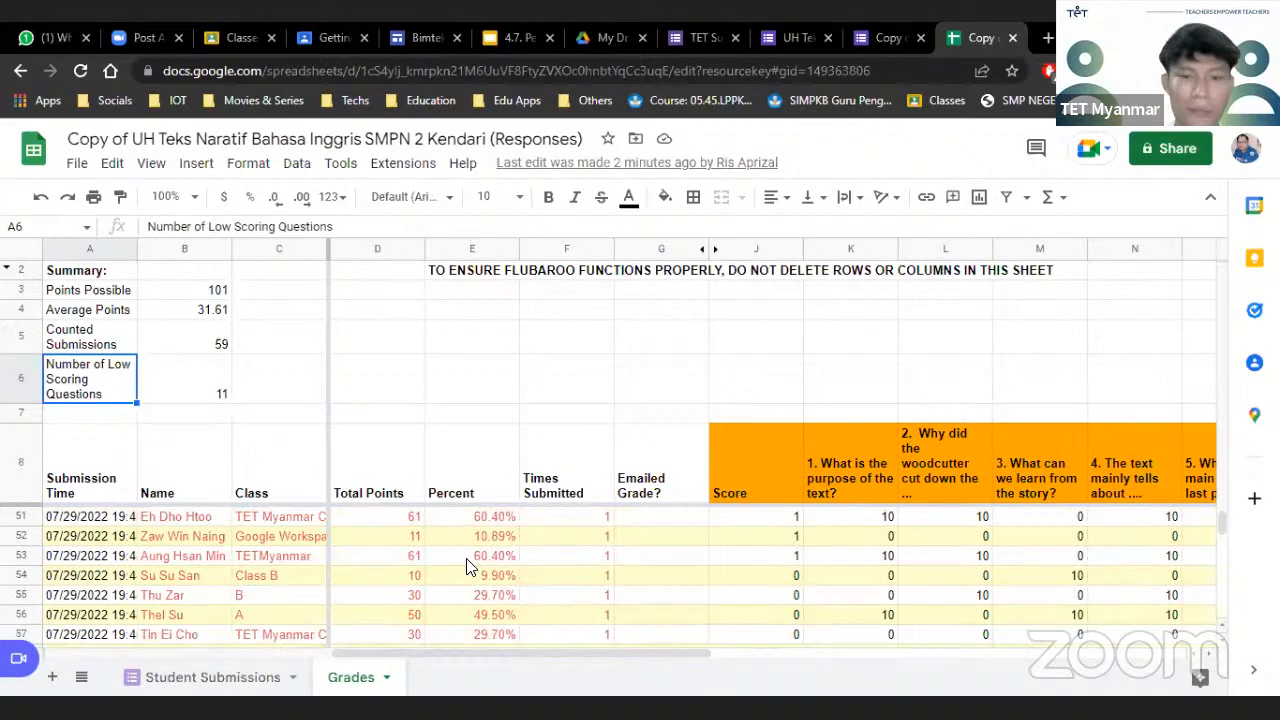
{"action": "scroll", "coordinate": [468, 567], "scroll_direction": "down", "scroll_amount": 6}
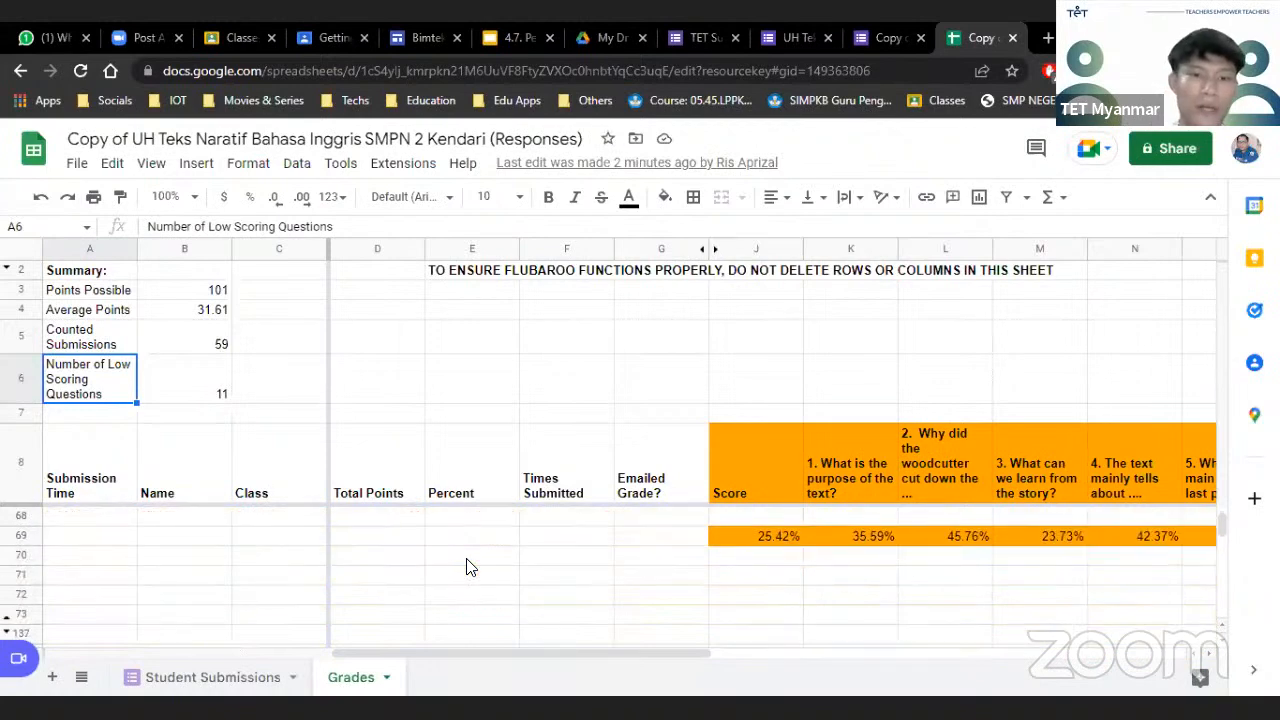
{"action": "scroll", "coordinate": [468, 567], "scroll_direction": "up", "scroll_amount": 2}
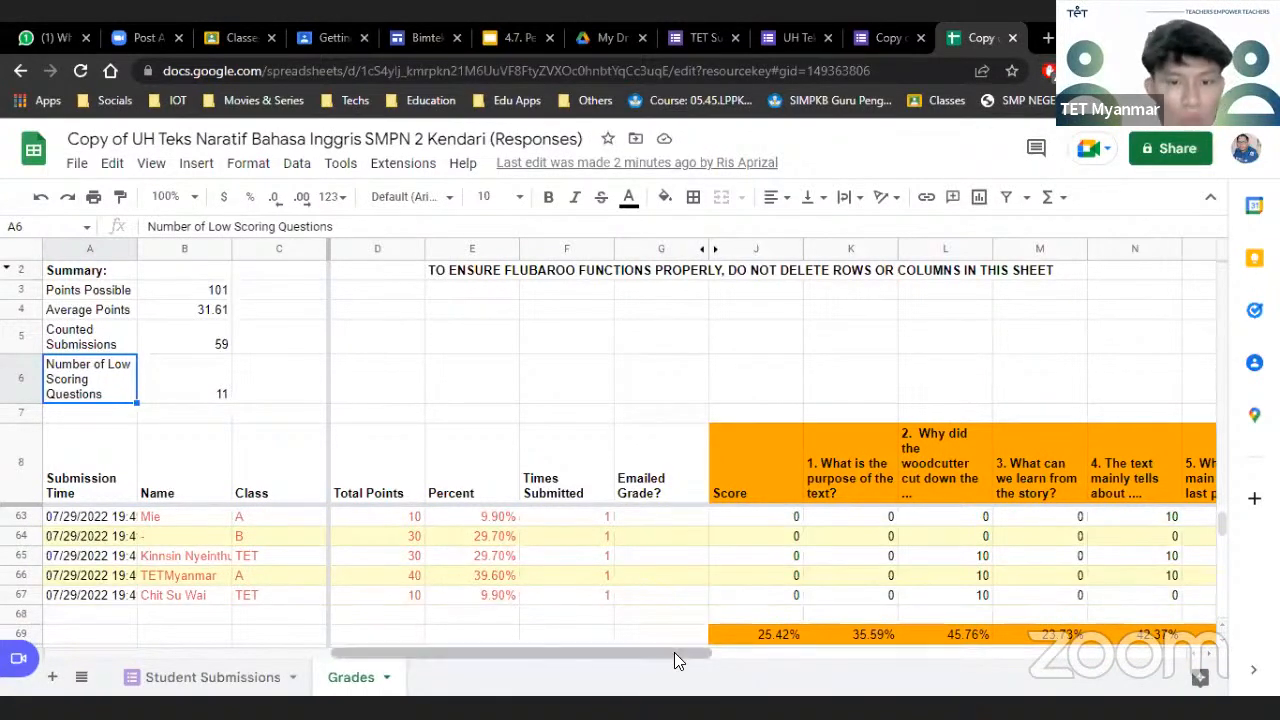
{"action": "left_click_drag", "start_coordinate": [674, 652], "coordinate": [608, 630]}
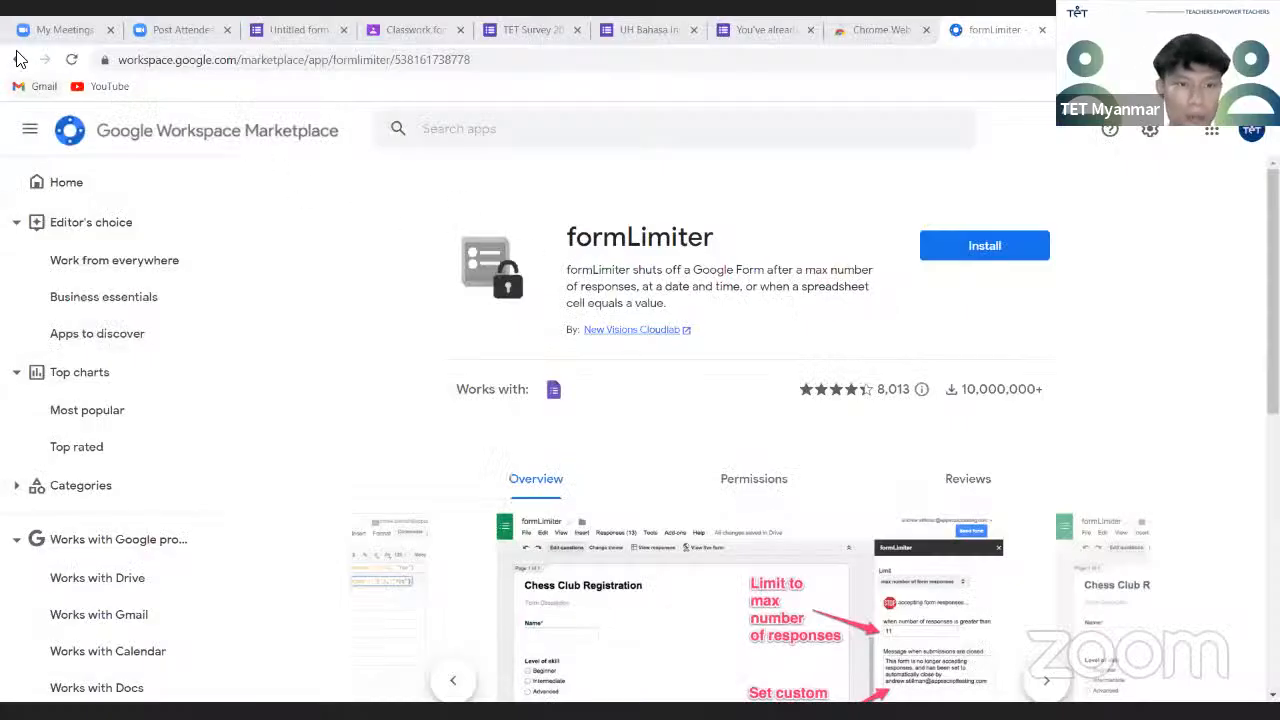
From the "google form limiter" search results, open the formLimiter add-on in Google Workspace Marketplace and try to install it
{"action": "left_click", "coordinate": [18, 60]}
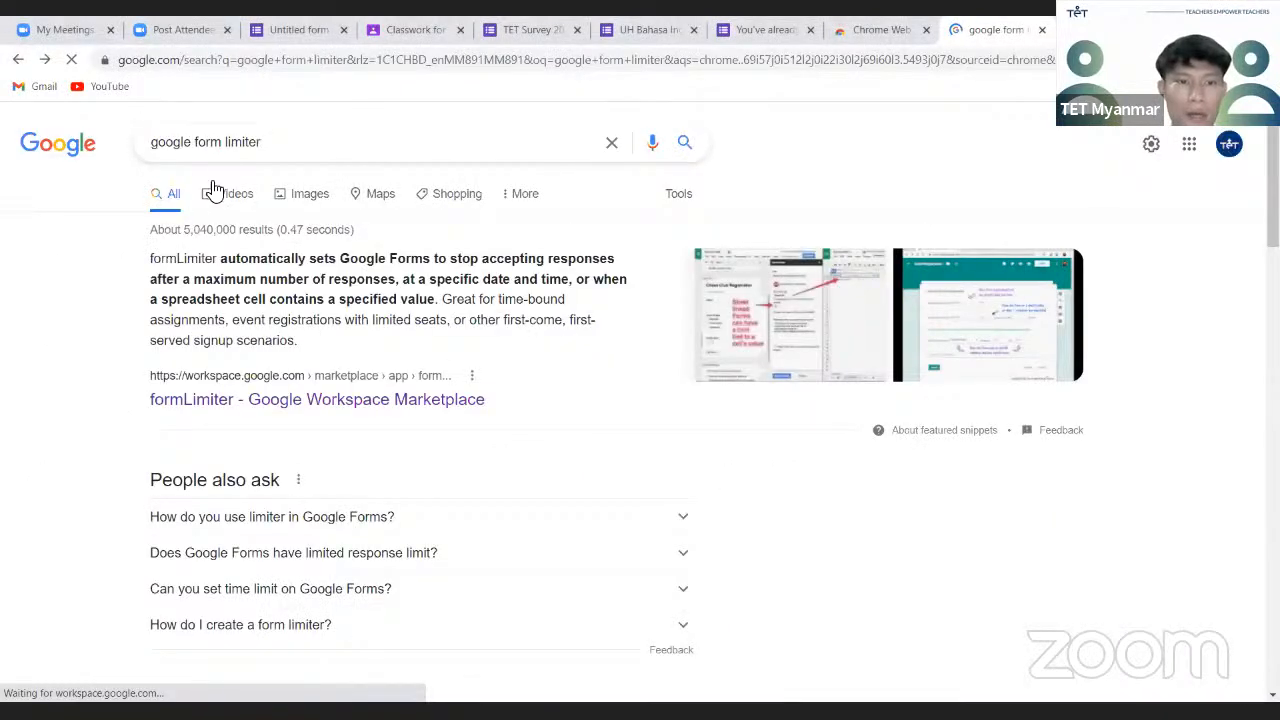
{"action": "left_click_drag", "start_coordinate": [153, 142], "coordinate": [289, 137]}
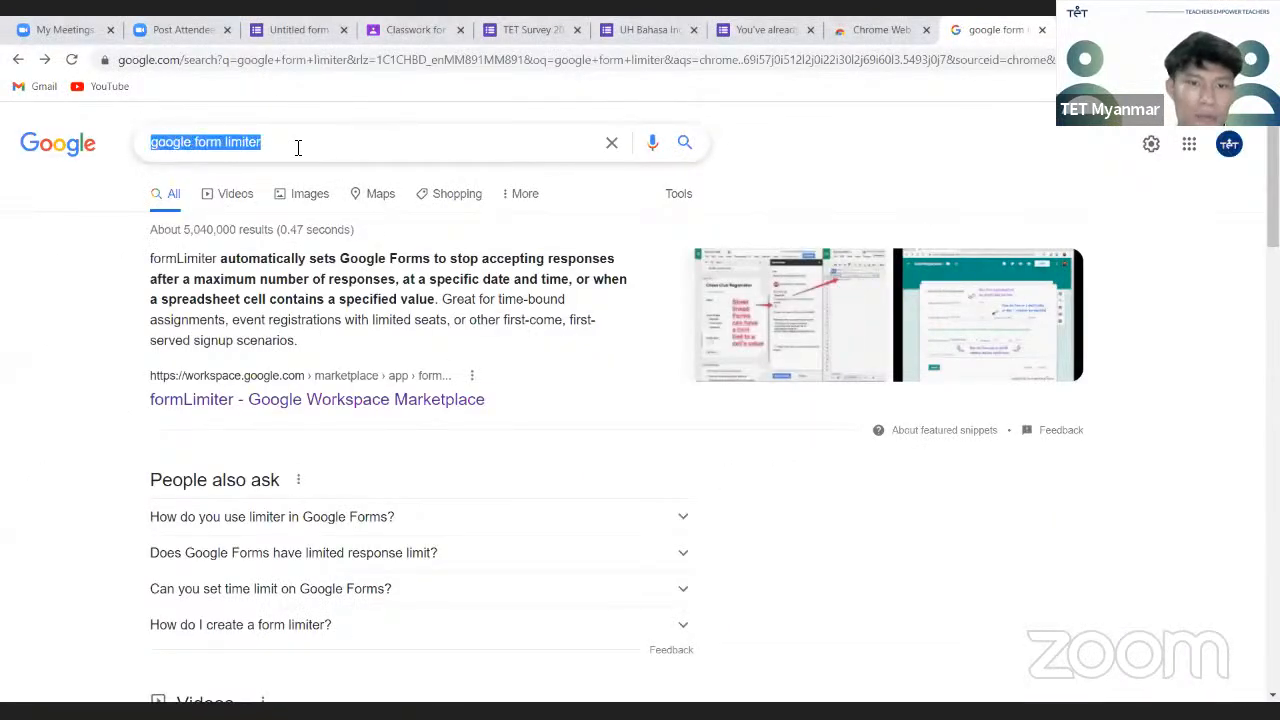
{"action": "left_click", "coordinate": [848, 513]}
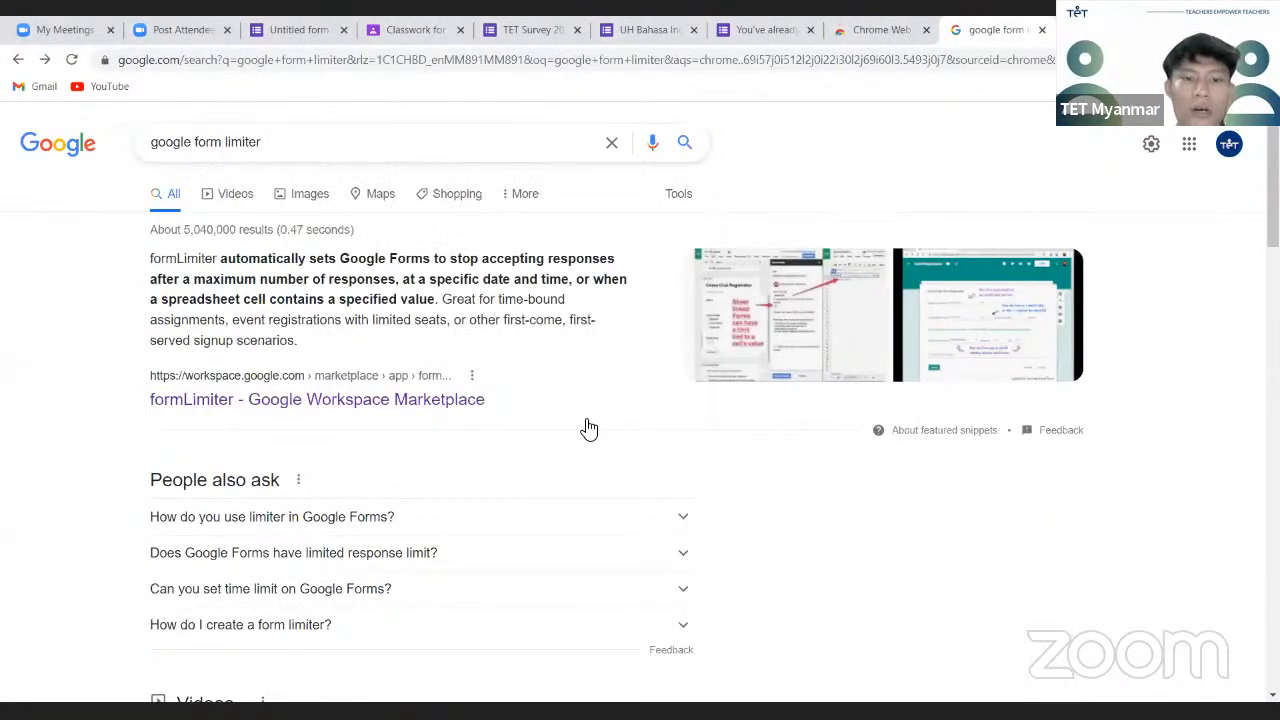
{"action": "left_click", "coordinate": [295, 399]}
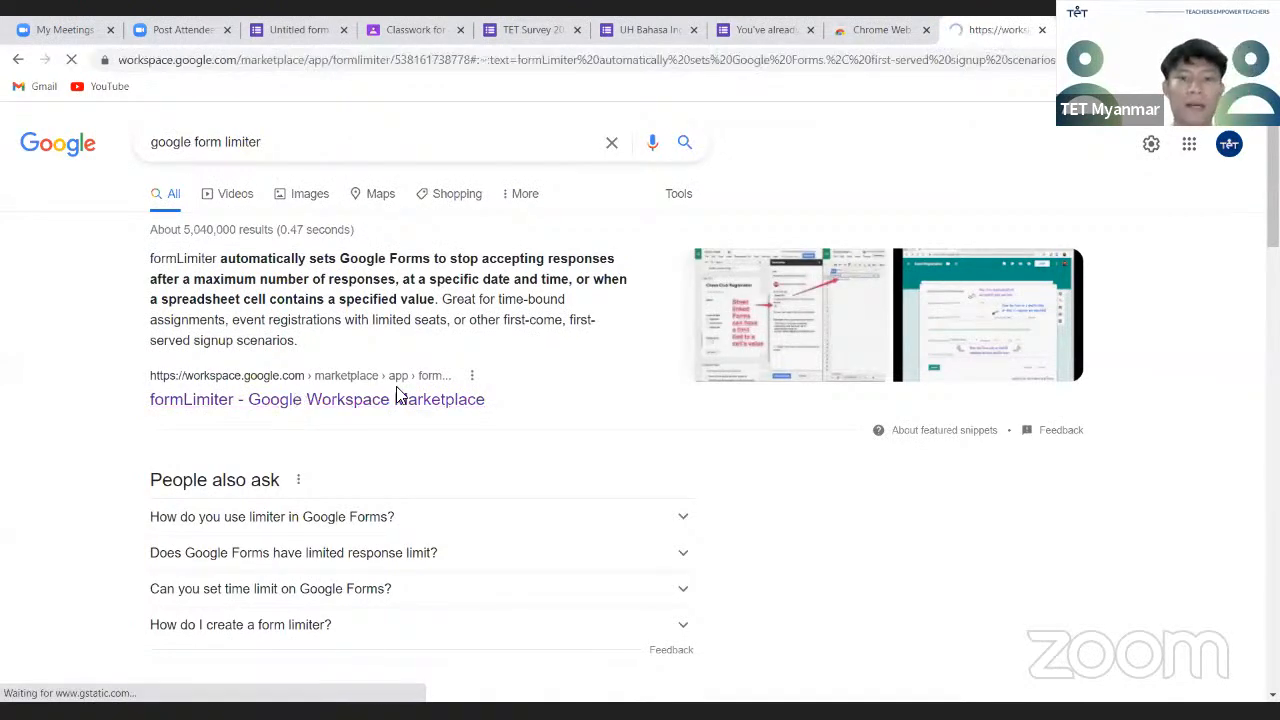
{"action": "scroll", "coordinate": [533, 424], "scroll_direction": "up", "scroll_amount": 1}
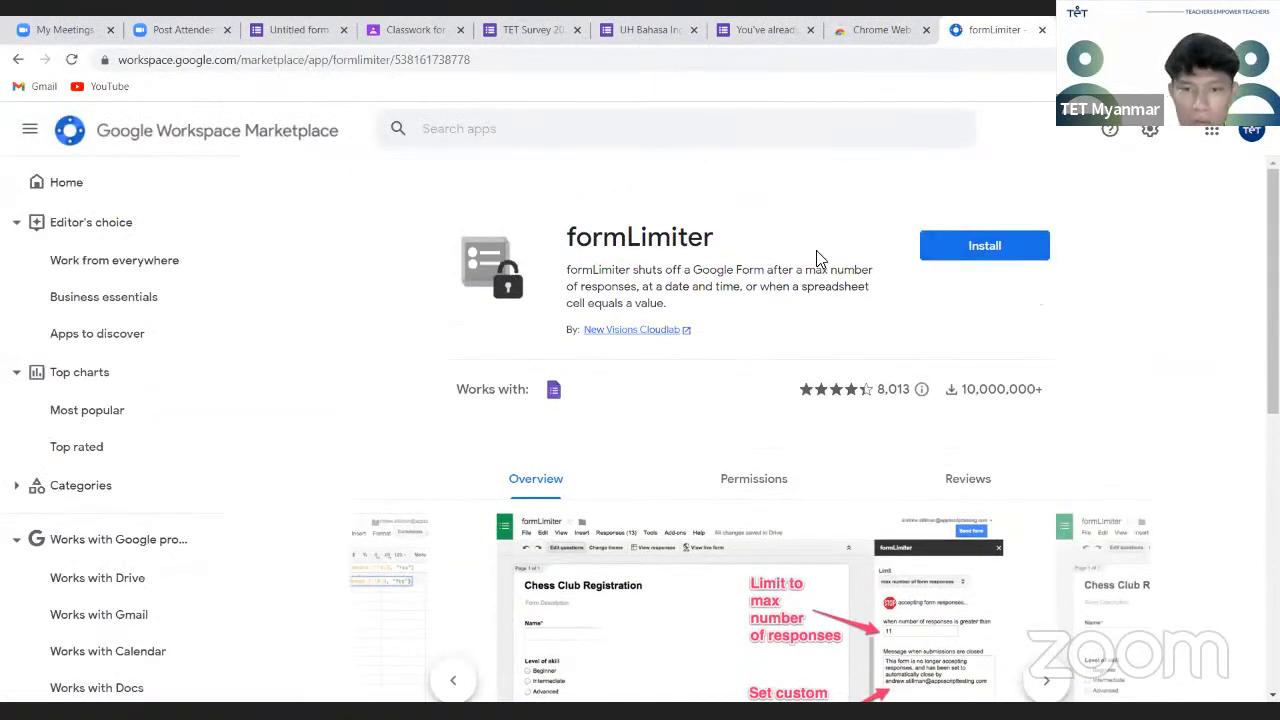
{"action": "left_click", "coordinate": [997, 255]}
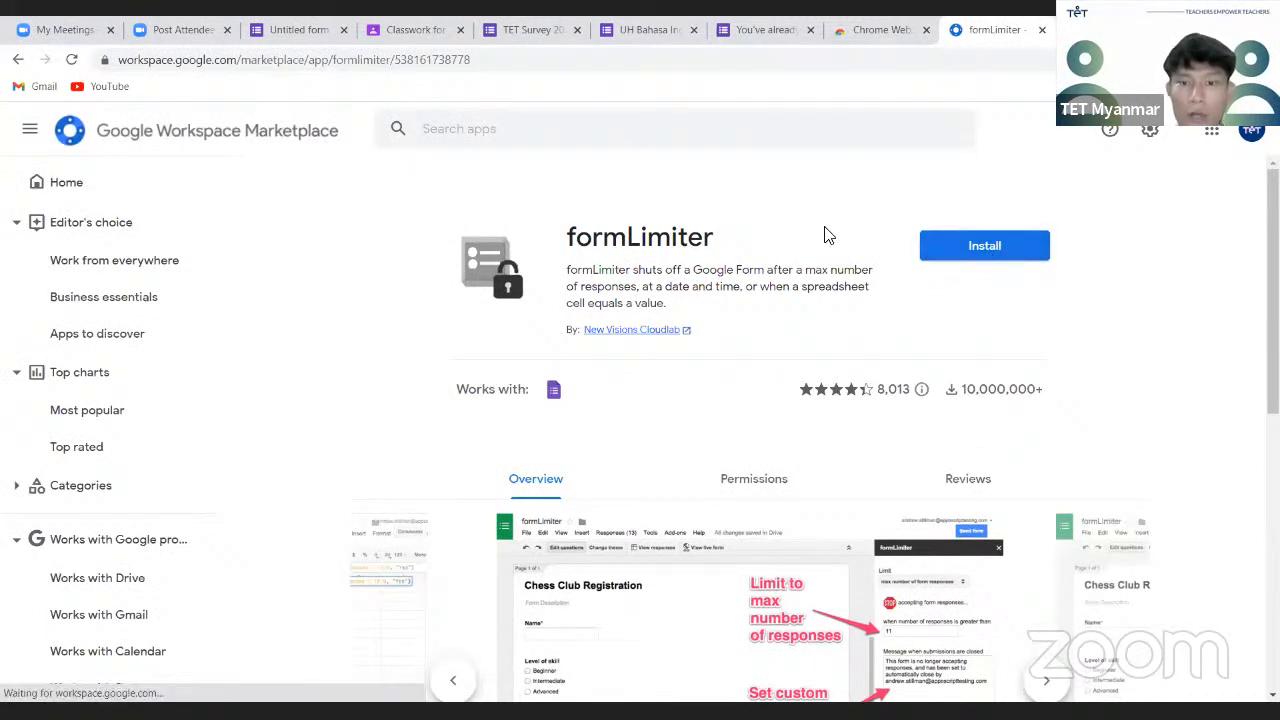
Check the installed add-ons of the untitled form and view its response-acceptance setting
{"action": "left_click", "coordinate": [300, 32]}
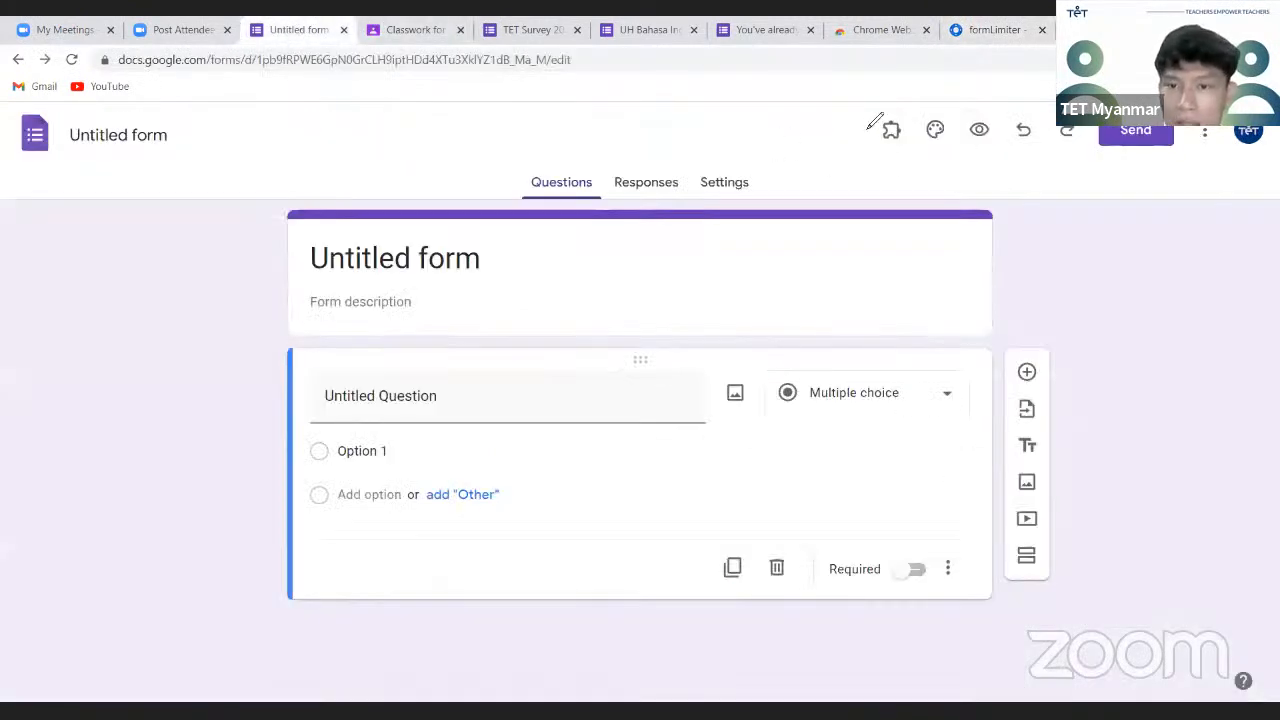
{"action": "left_click_drag", "start_coordinate": [909, 162], "coordinate": [907, 166]}
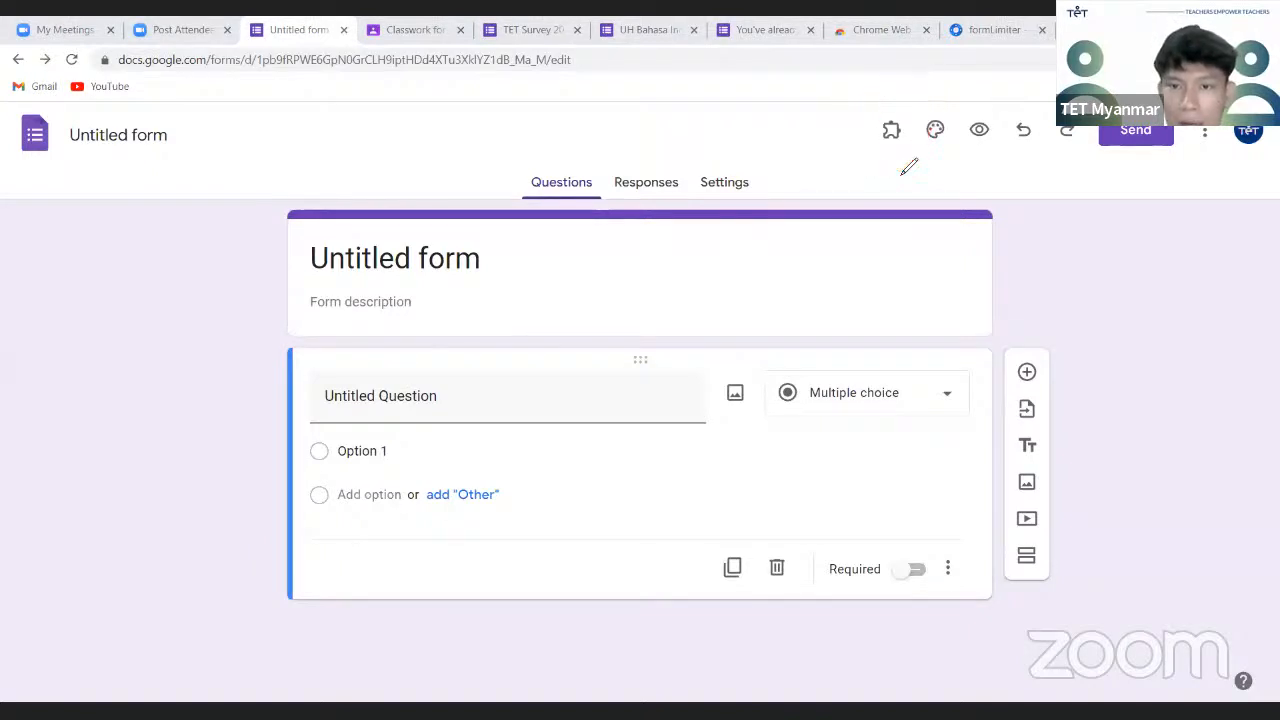
{"action": "left_click", "coordinate": [885, 145]}
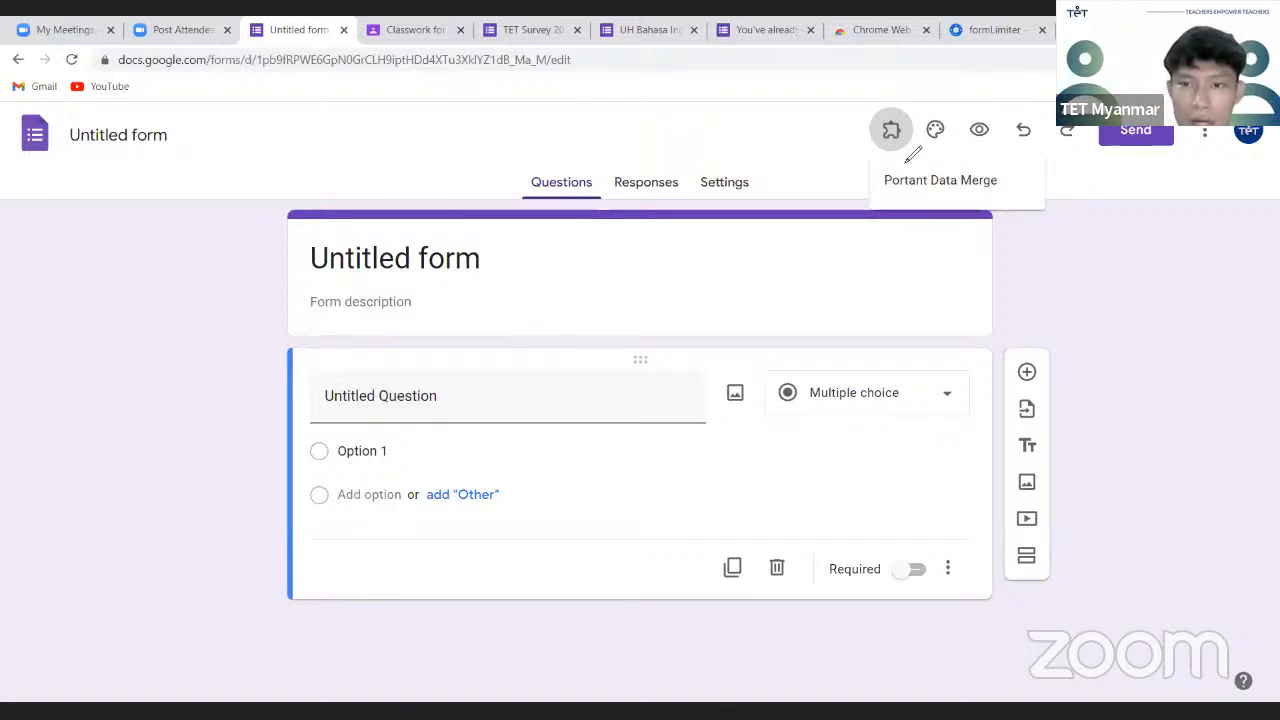
{"action": "left_click_drag", "start_coordinate": [906, 162], "coordinate": [906, 162]}
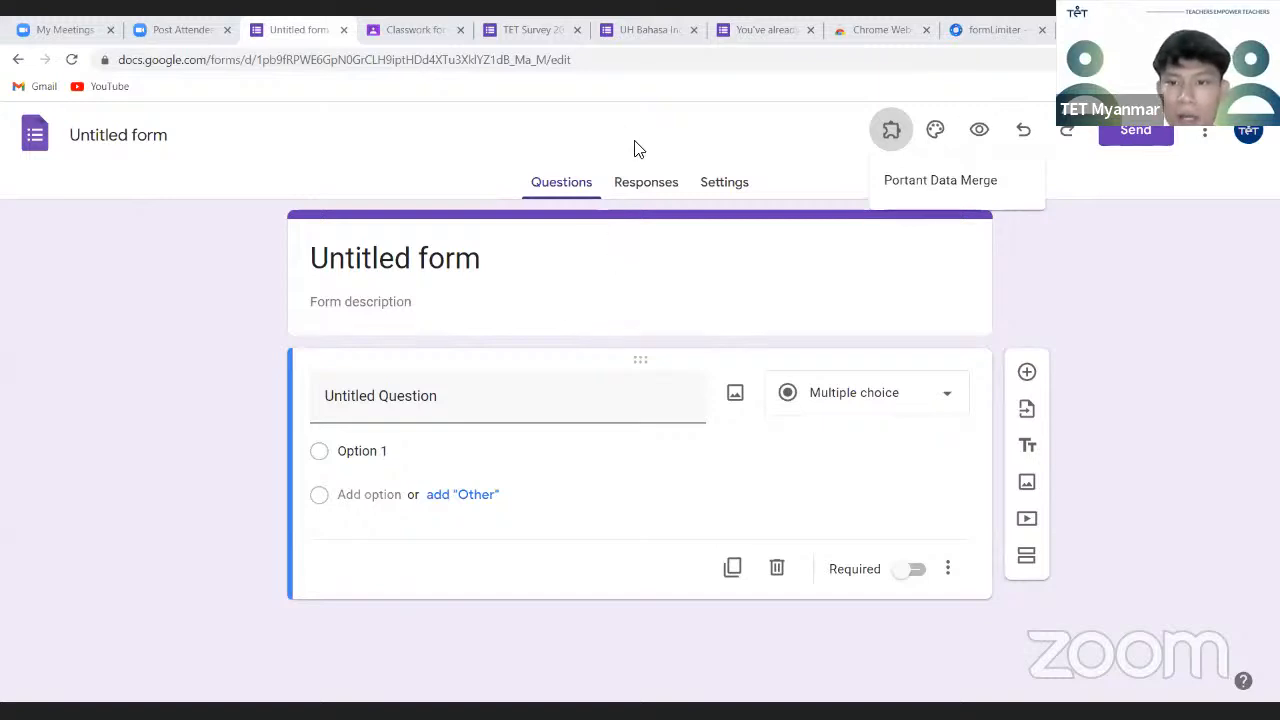
{"action": "left_click", "coordinate": [652, 180]}
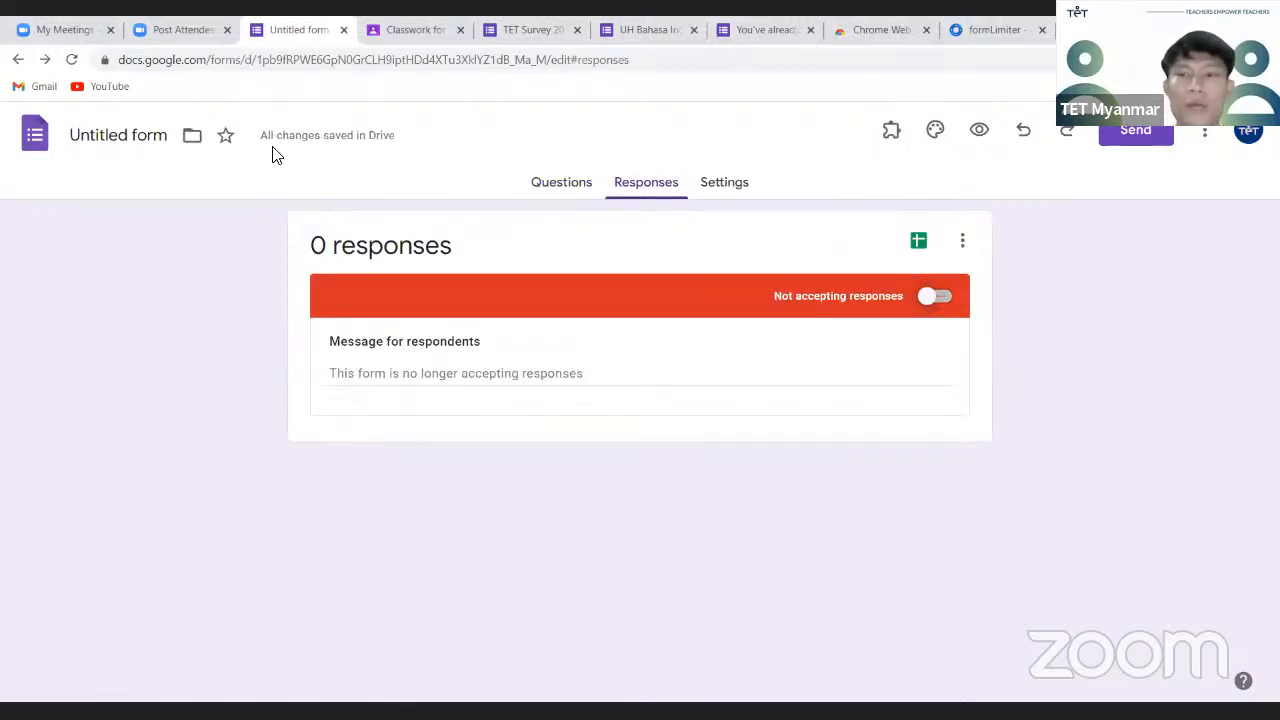
Show how to reach formLimiter's Marketplace page from the "google form limiter" results, and return to the untitled form's responses
{"action": "left_click", "coordinate": [980, 30]}
{"action": "left_click", "coordinate": [18, 59]}
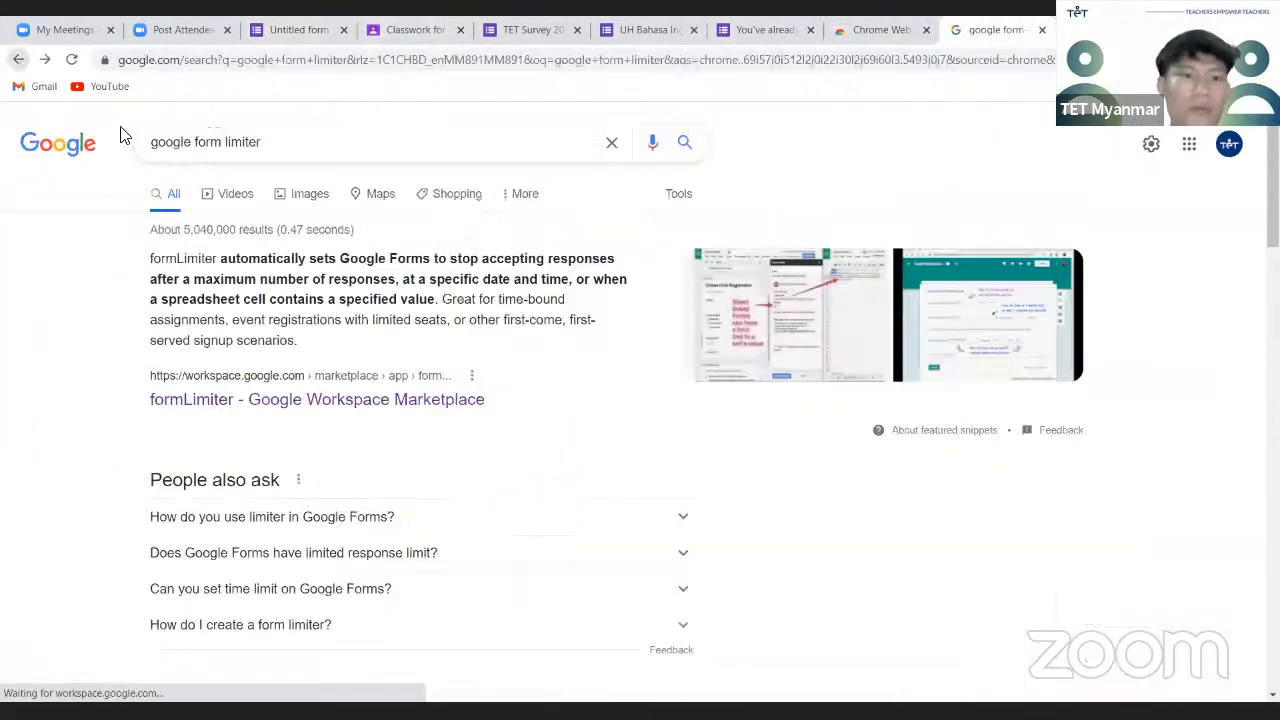
{"action": "left_click", "coordinate": [361, 401]}
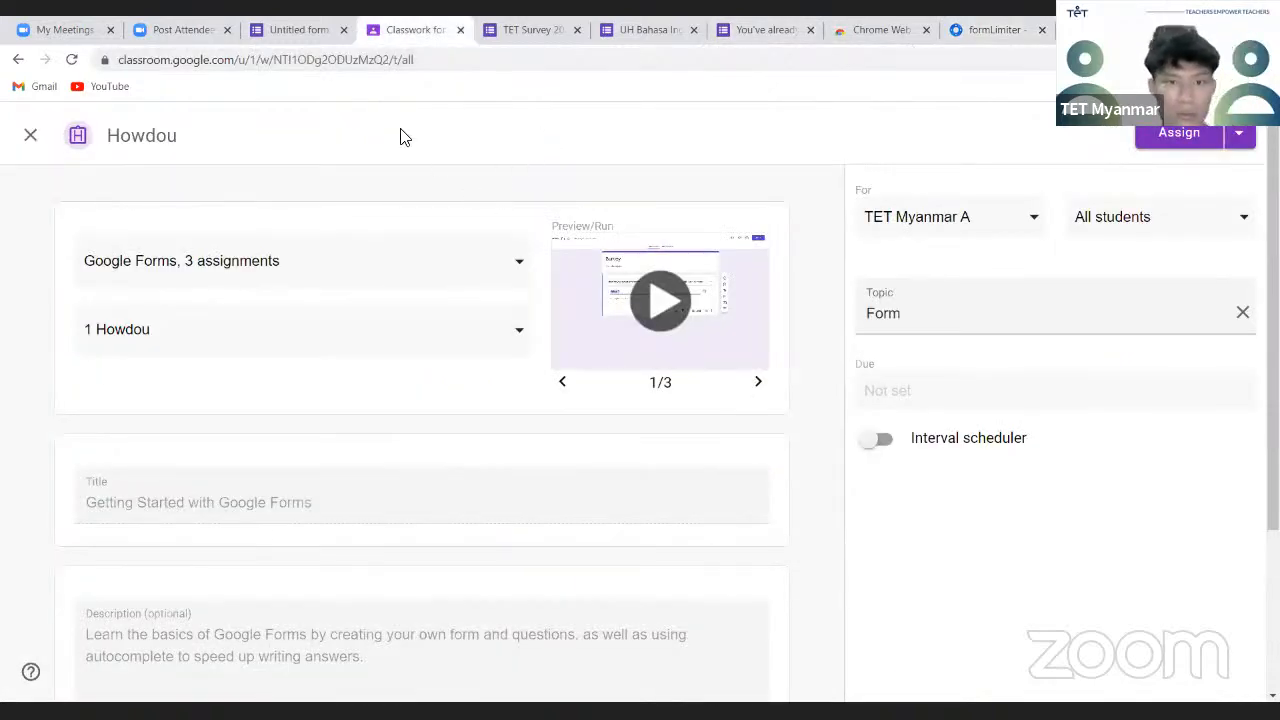
{"action": "left_click", "coordinate": [310, 30]}
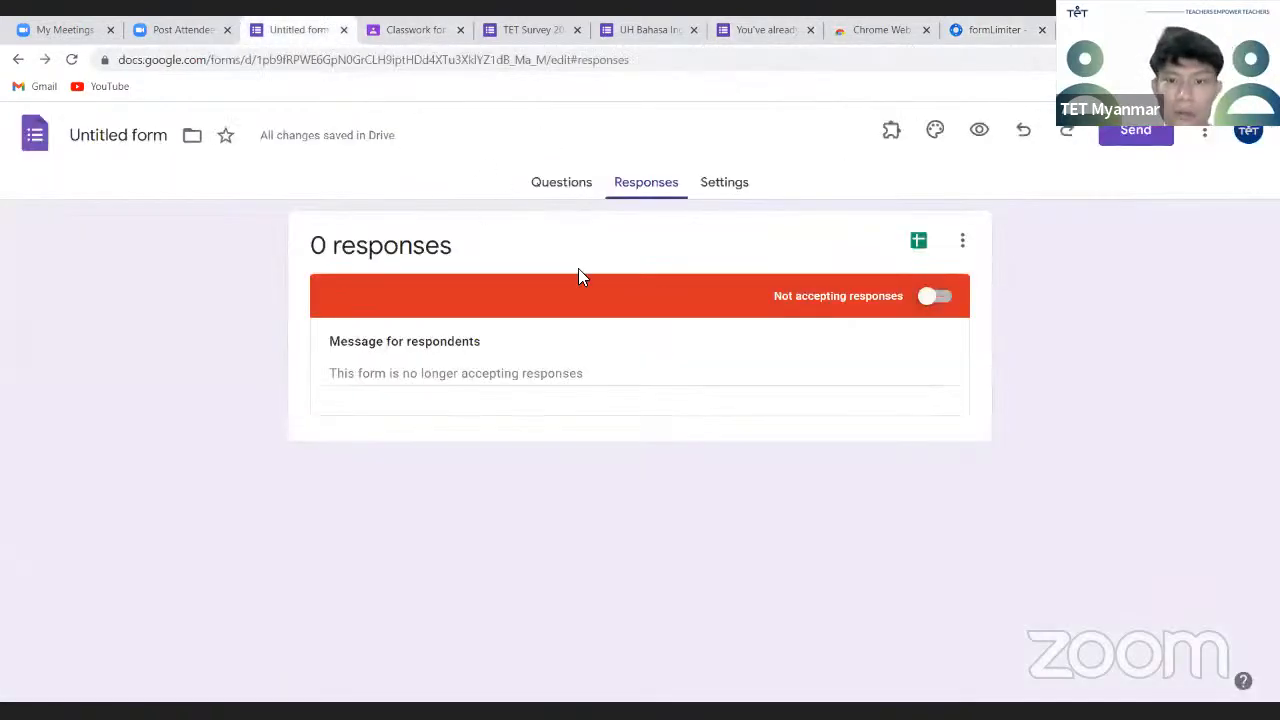
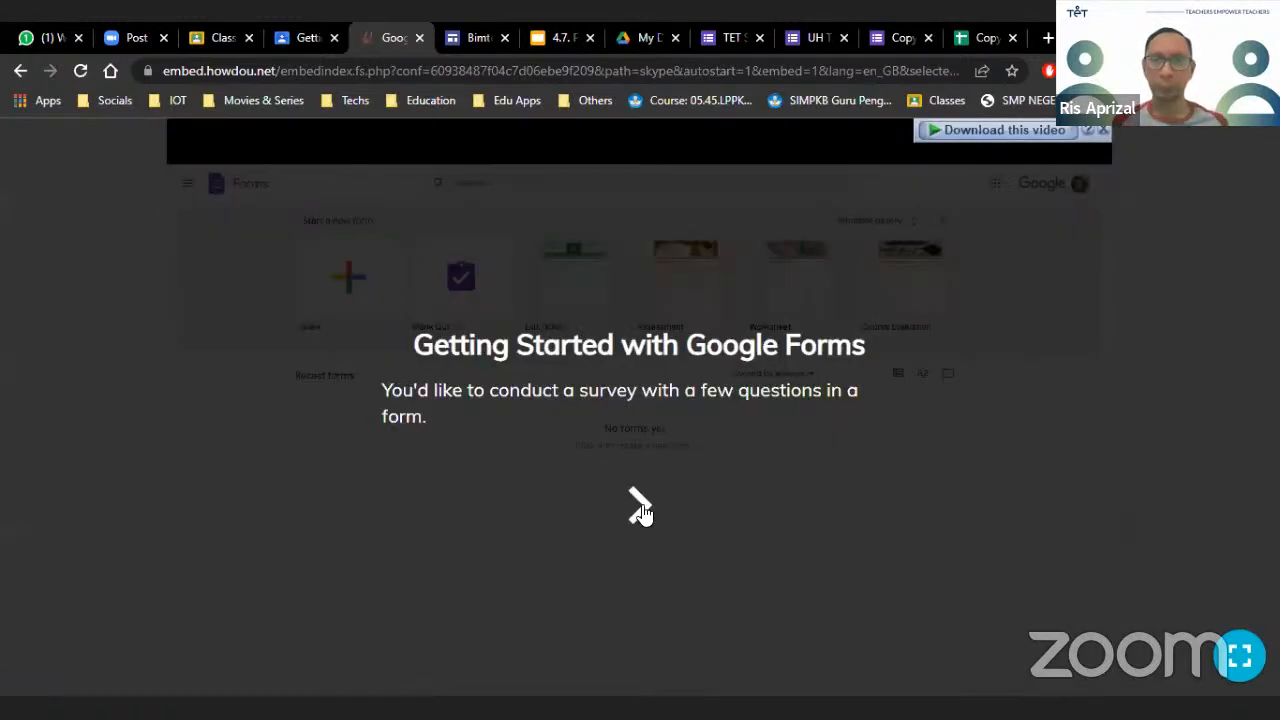
Start the Howdou exercise "Getting Started with Google Forms" and create a new blank form in it
{"action": "left_click", "coordinate": [641, 512]}
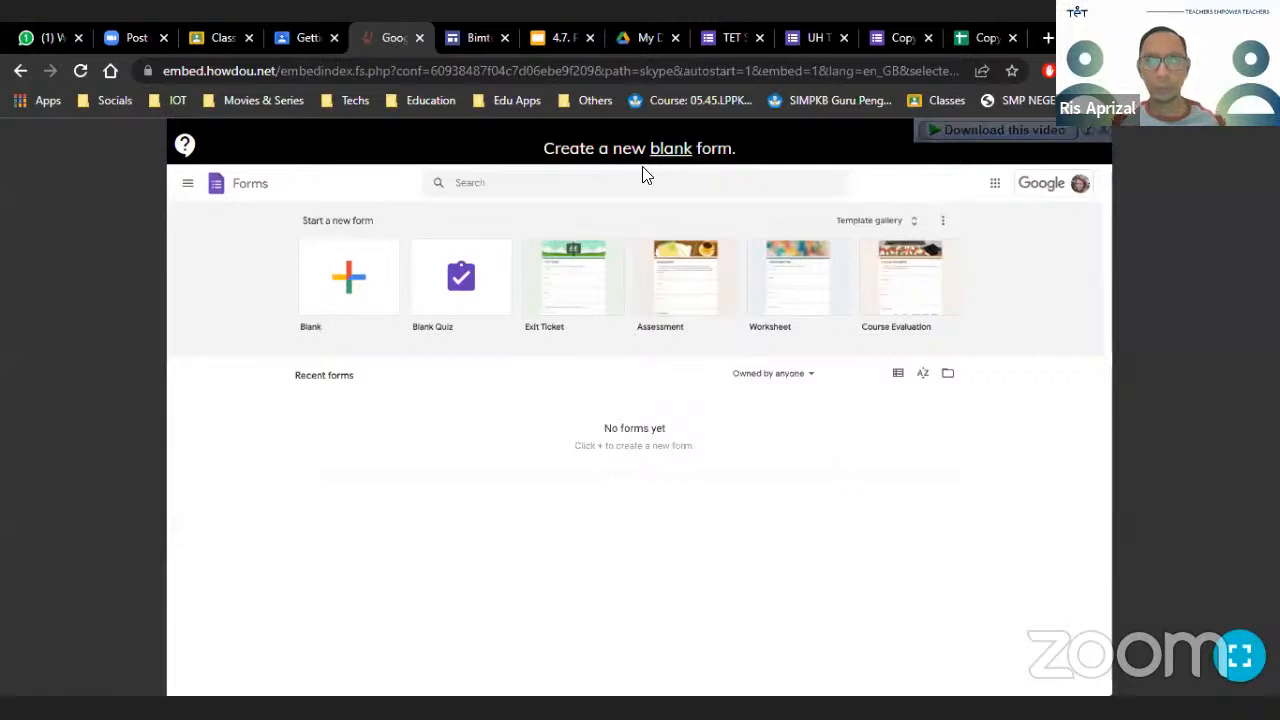
{"action": "left_click", "coordinate": [350, 285]}
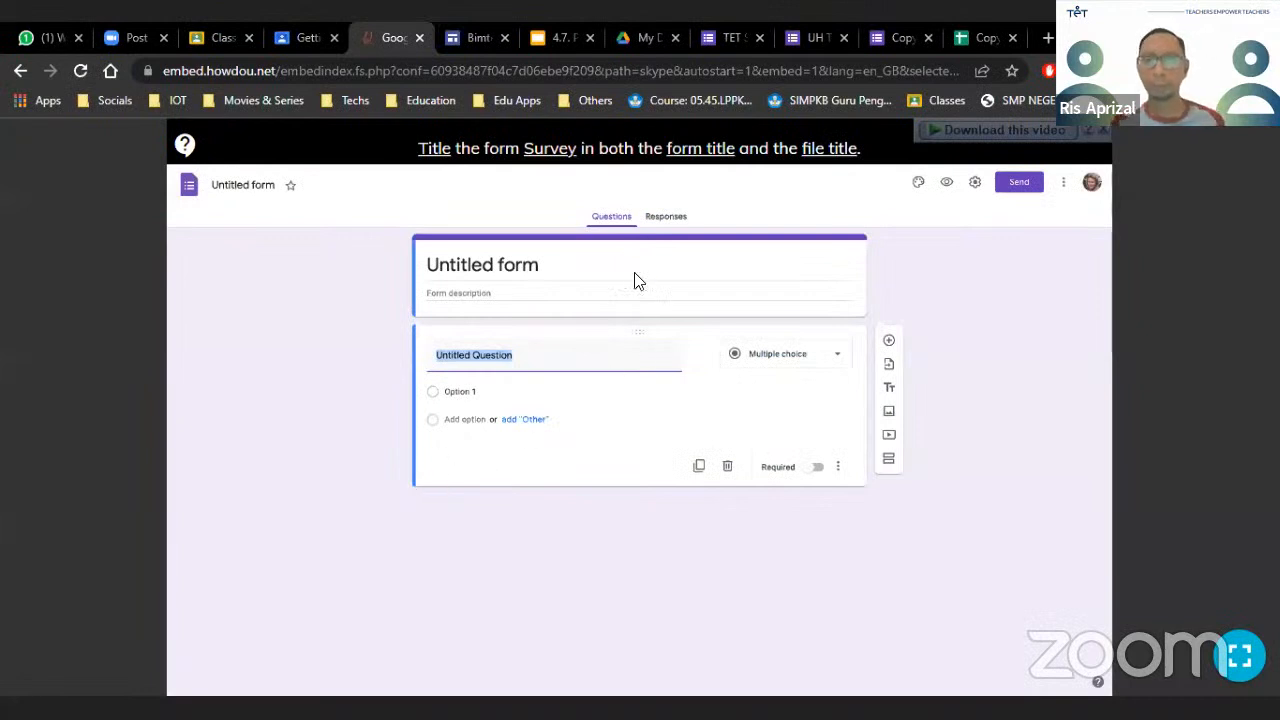
Title the new form "Survey" in both the file title and the form title
{"action": "left_click", "coordinate": [247, 190]}
{"action": "type", "text": "Survey"}
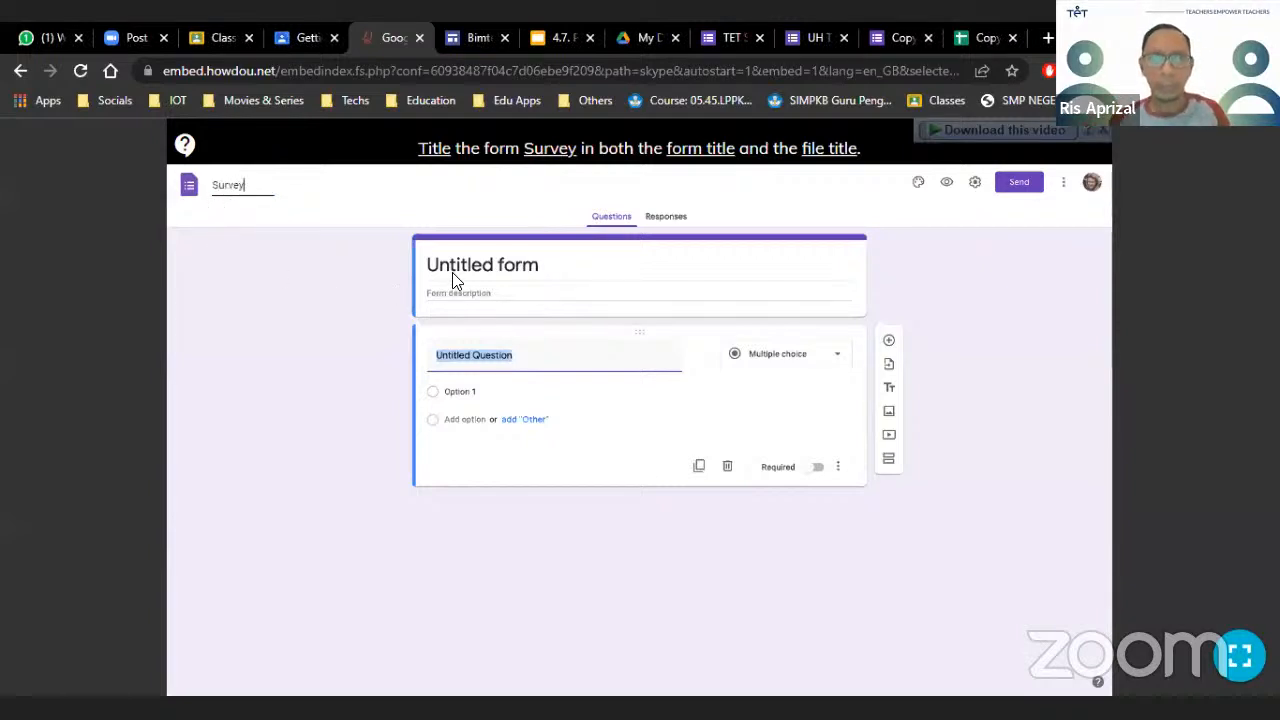
{"action": "left_click", "coordinate": [481, 272]}
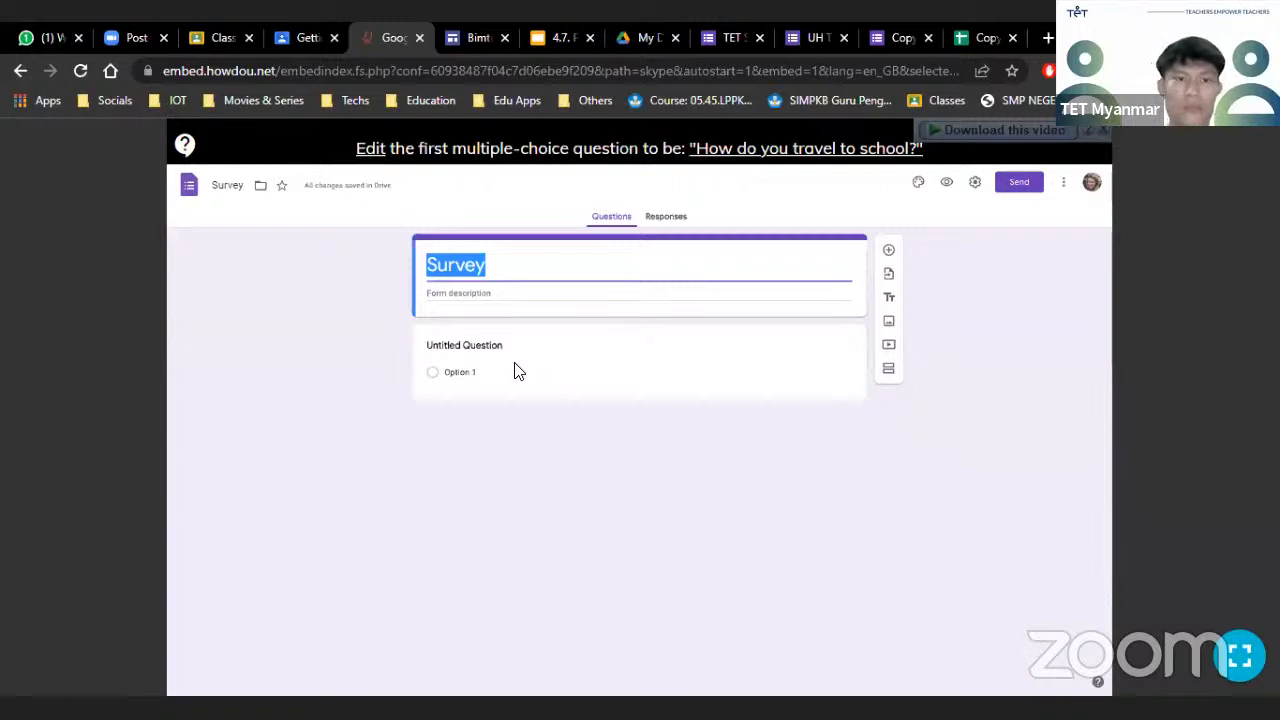
Edit the first multiple-choice question to read "How do you travel to school?"
{"action": "left_click", "coordinate": [482, 358]}
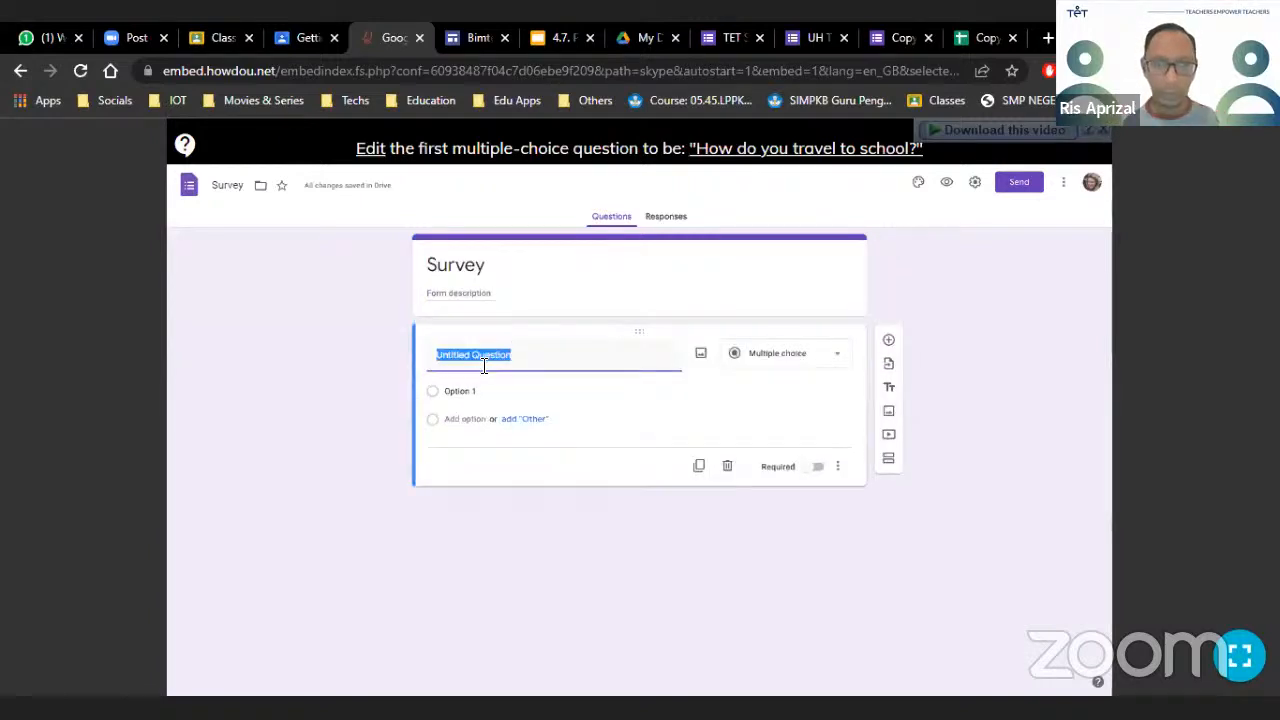
{"action": "type", "text": "How do you travel to school"}
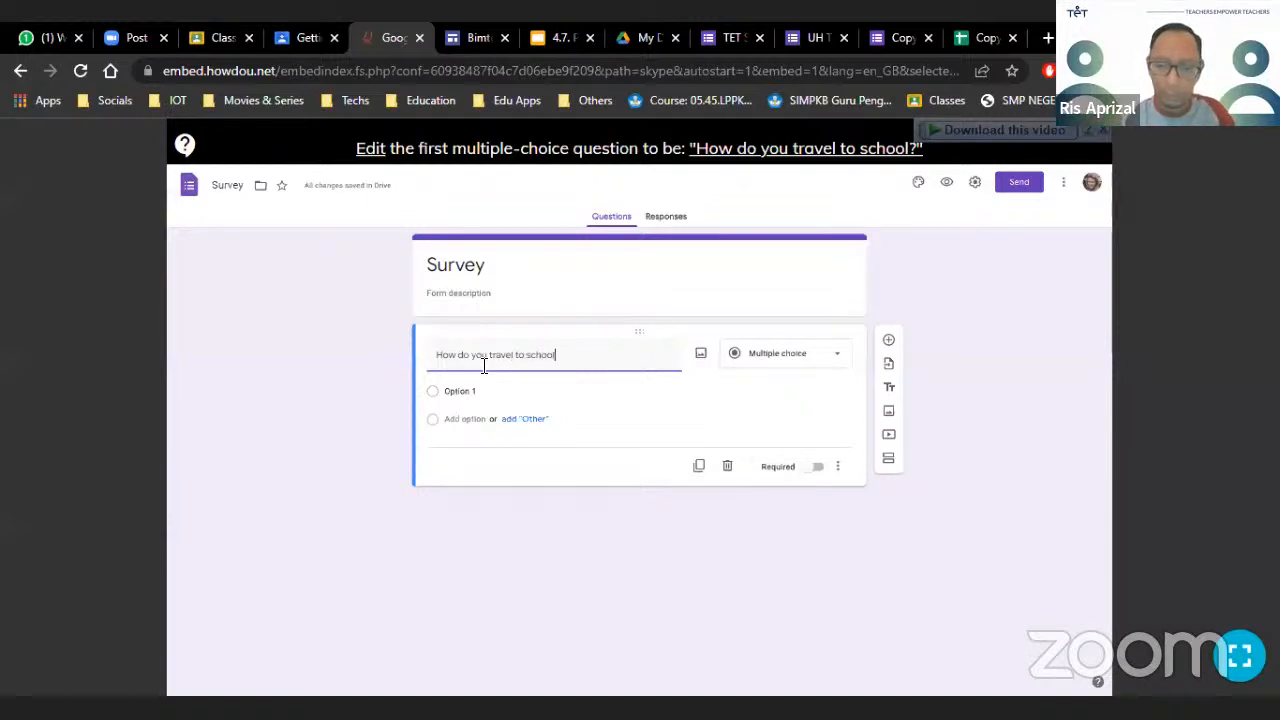
{"action": "type", "text": "?"}
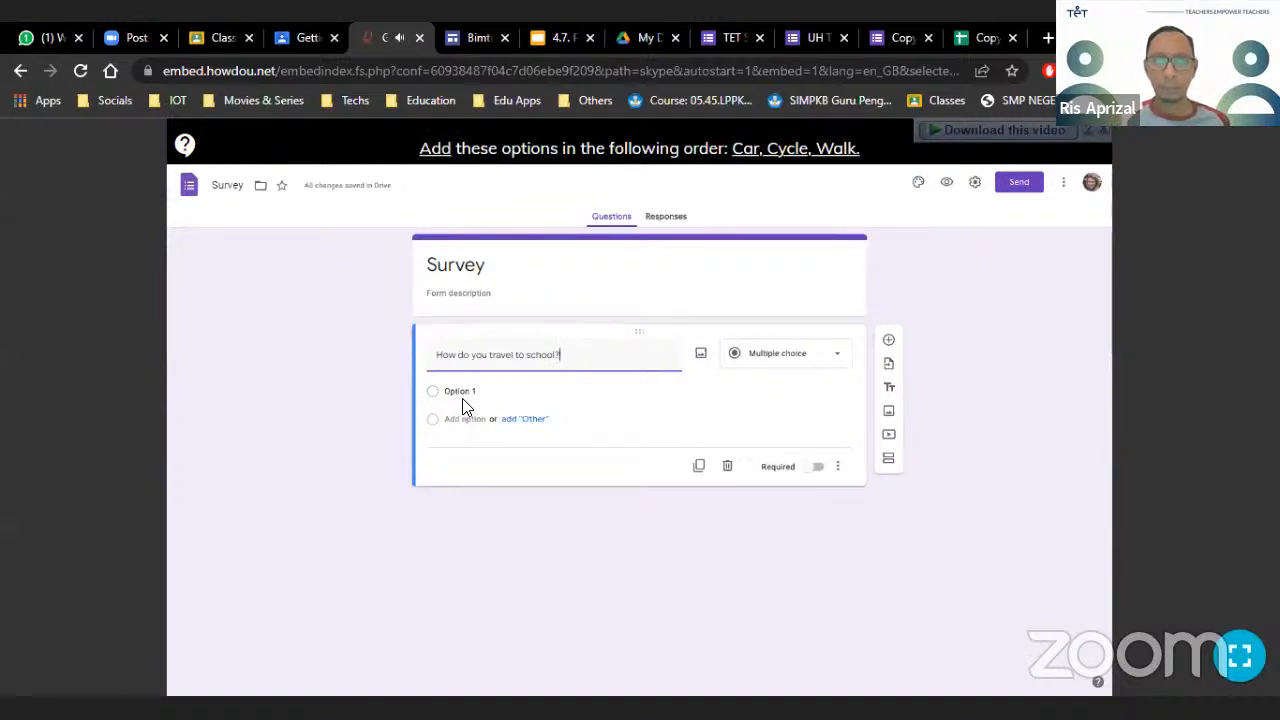
Add the answer options Car, Cycle and Walk, in that order, to the travel question
{"action": "left_click", "coordinate": [502, 385]}
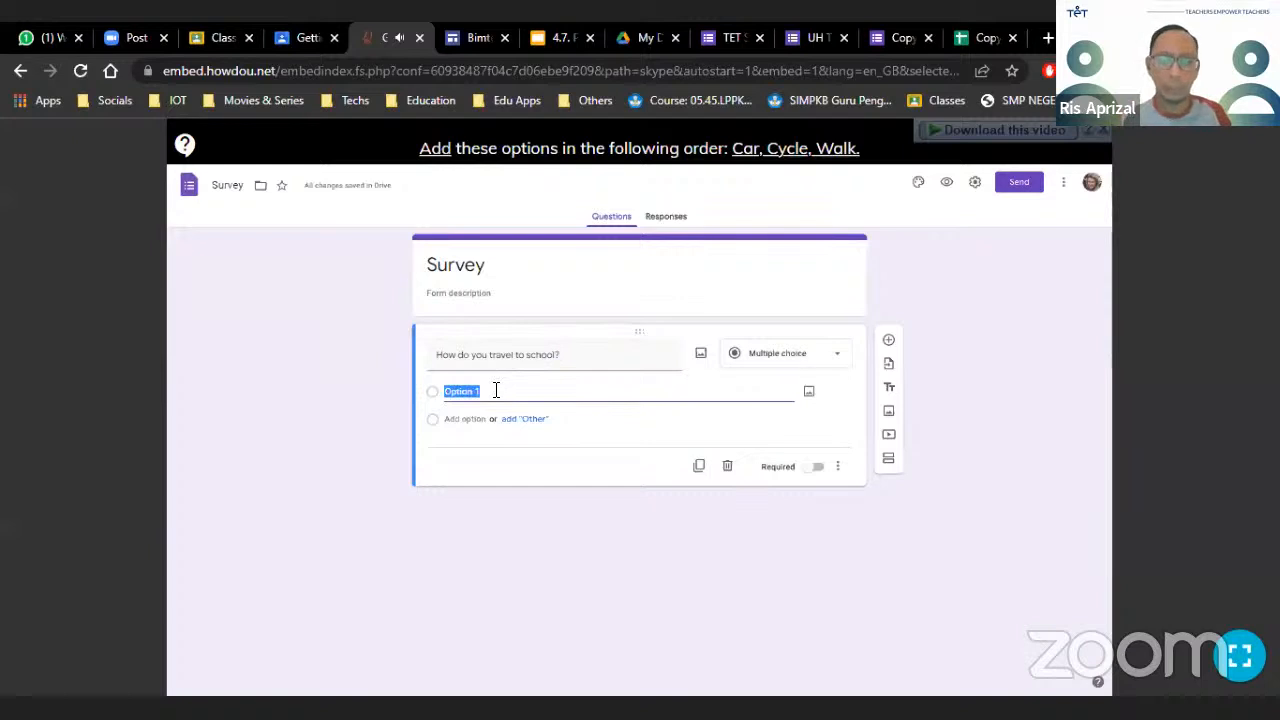
{"action": "type", "text": "ca"}
{"action": "key", "text": "BackSpace"}
{"action": "key", "text": "BackSpace"}
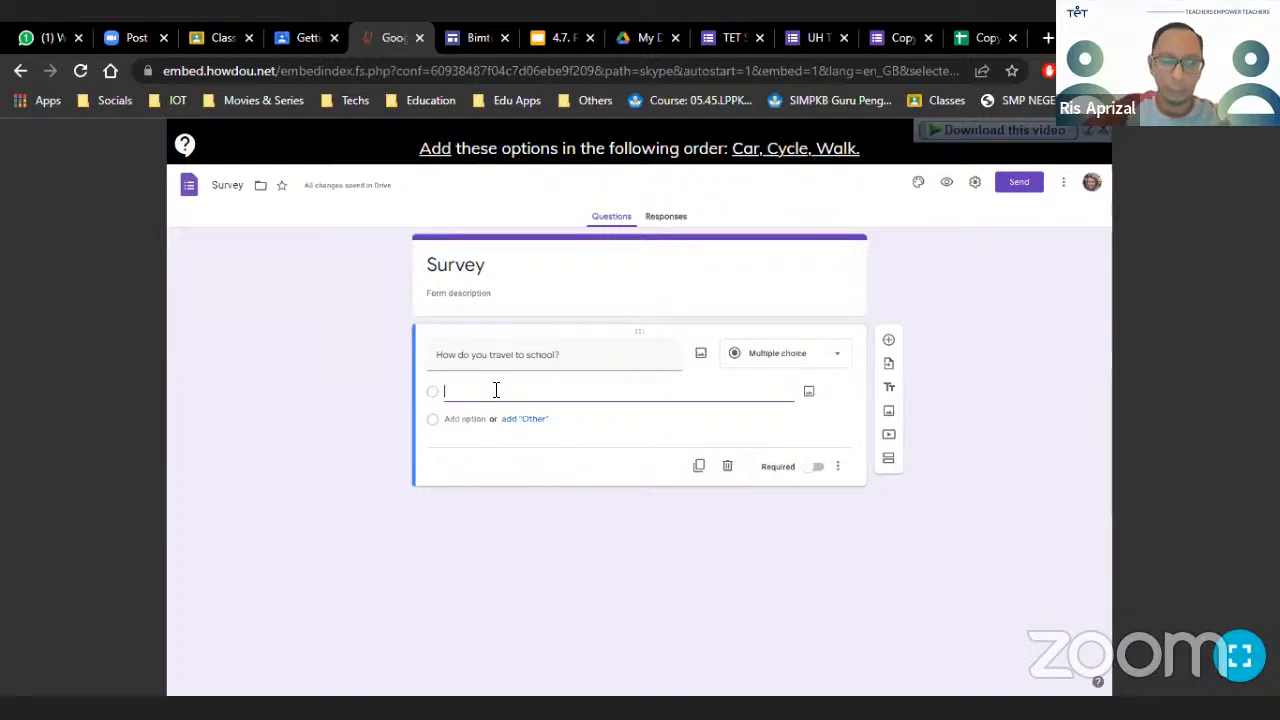
{"action": "type", "text": "Car"}
{"action": "key", "text": "Return"}
{"action": "type", "text": "Ca"}
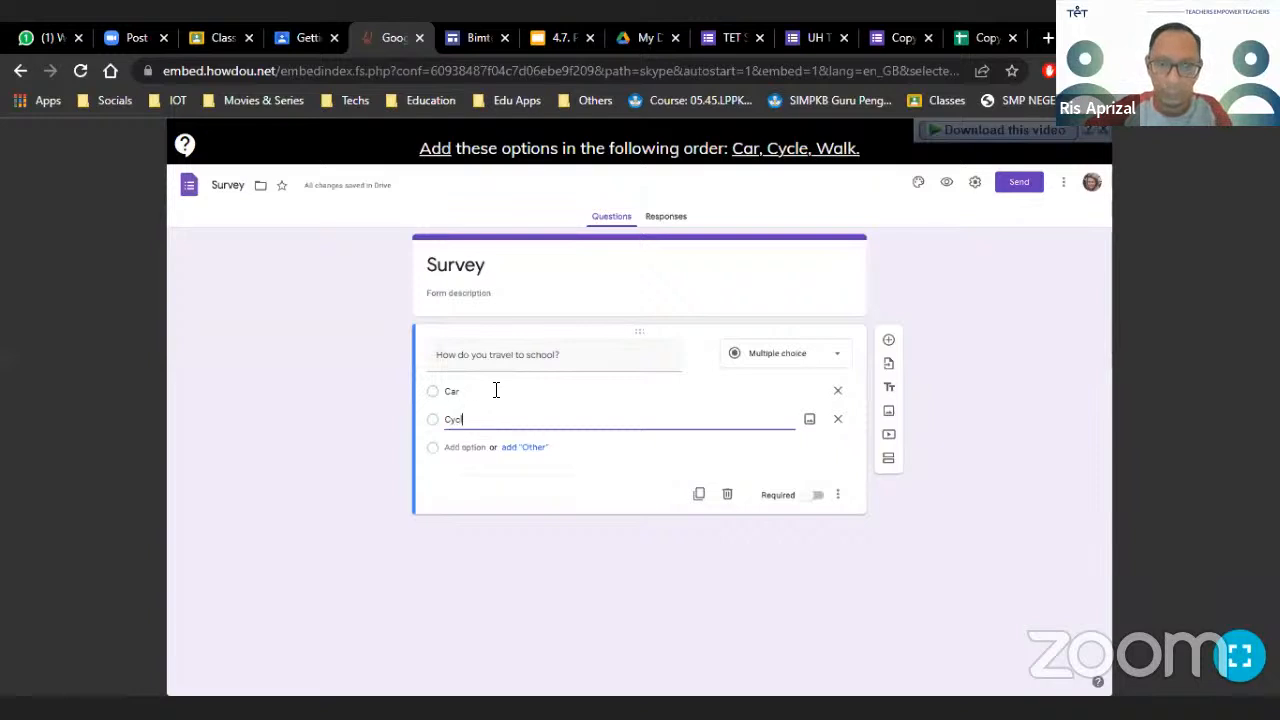
{"action": "key", "text": "Return"}
{"action": "type", "text": "W"}
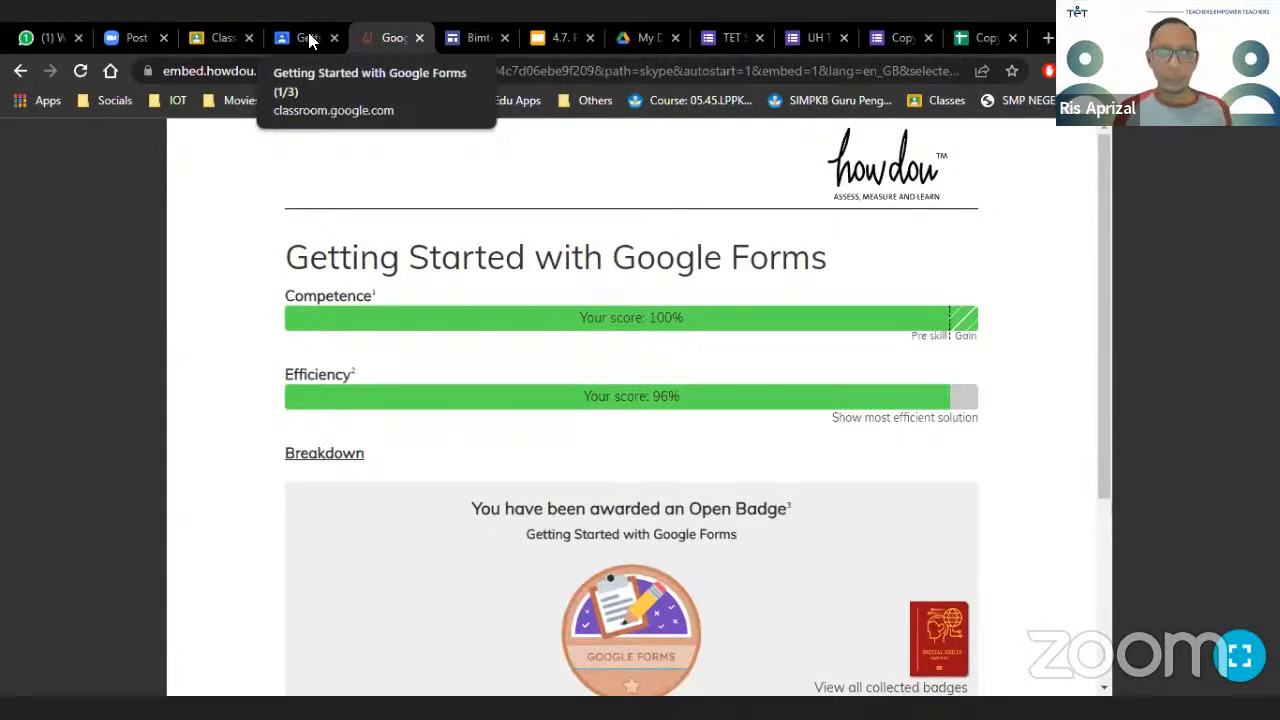
Reopen the "Getting Started with Google Forms" exercise from Classroom, close the finished attempt's results, and start the exercise again
{"action": "left_click", "coordinate": [308, 32]}
{"action": "left_click", "coordinate": [425, 397]}
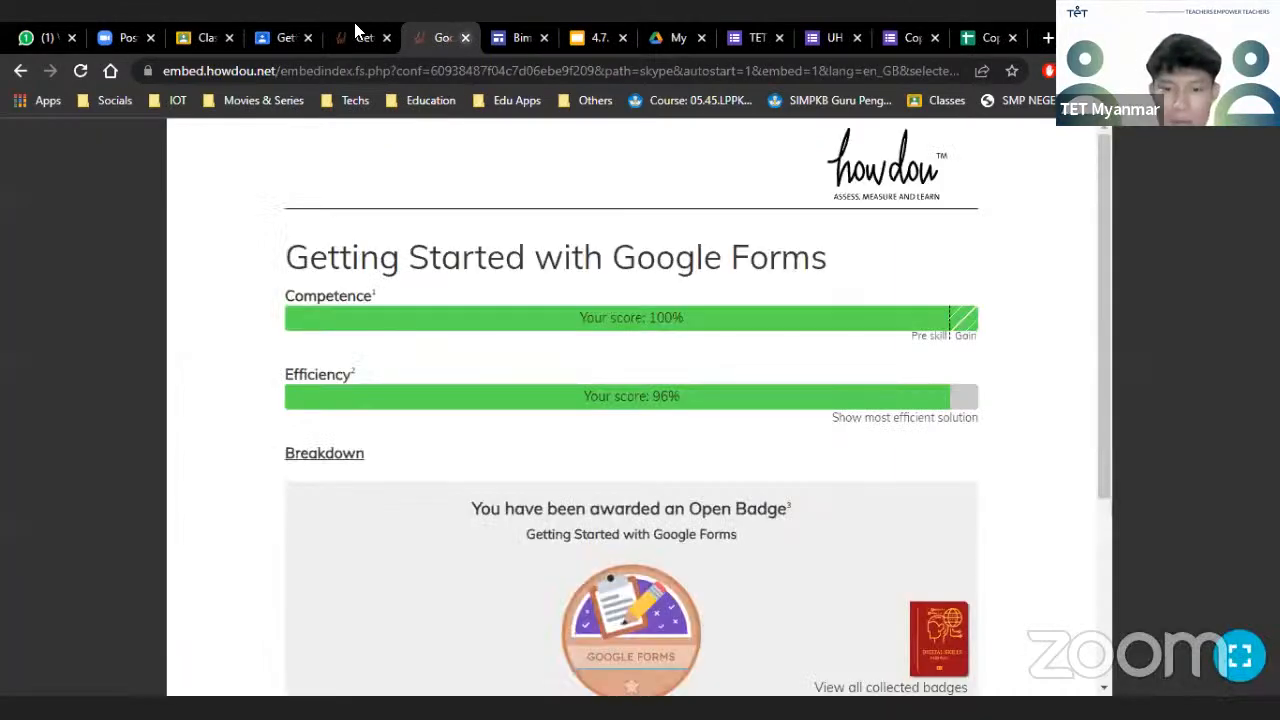
{"action": "left_click", "coordinate": [465, 38]}
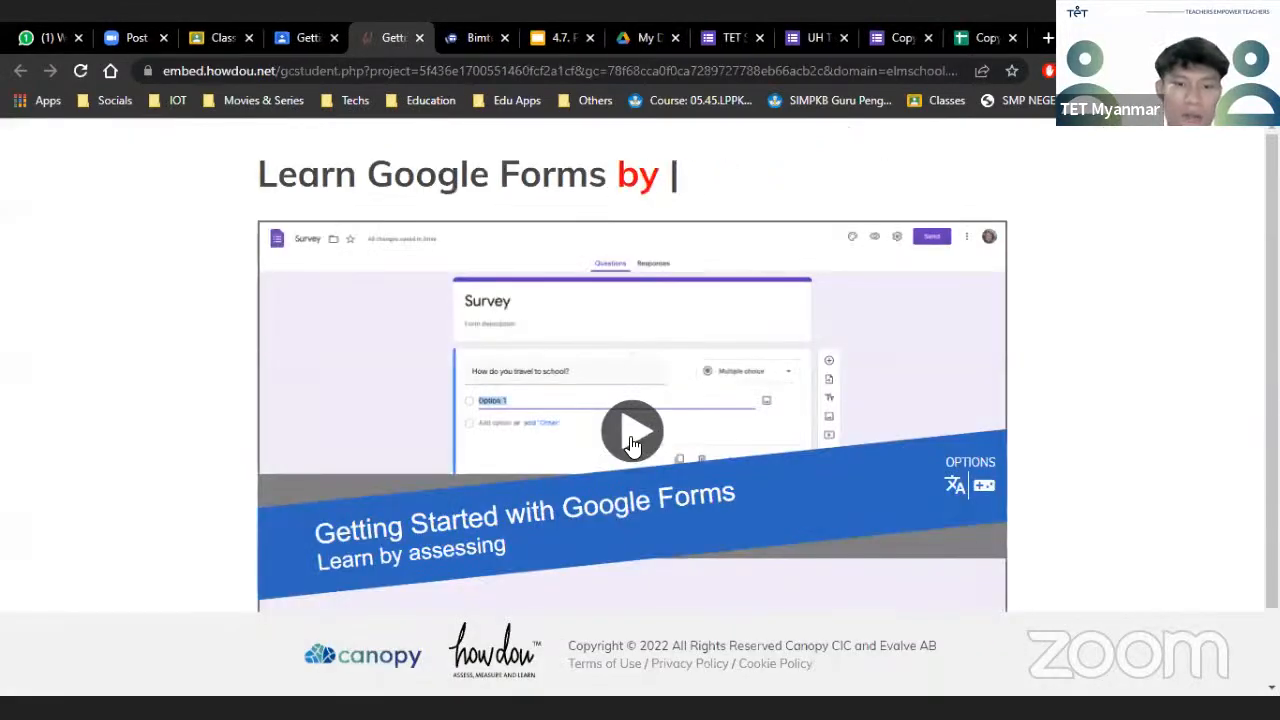
{"action": "left_click", "coordinate": [632, 435]}
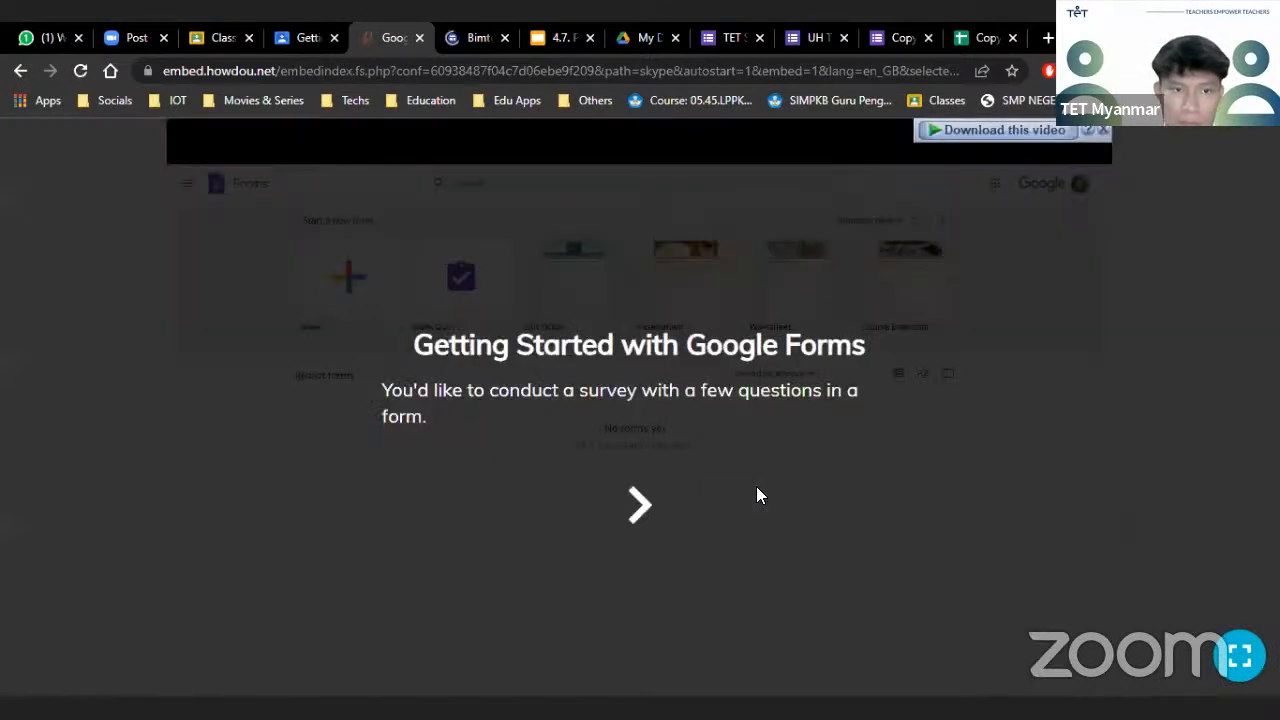
{"action": "left_click", "coordinate": [642, 515]}
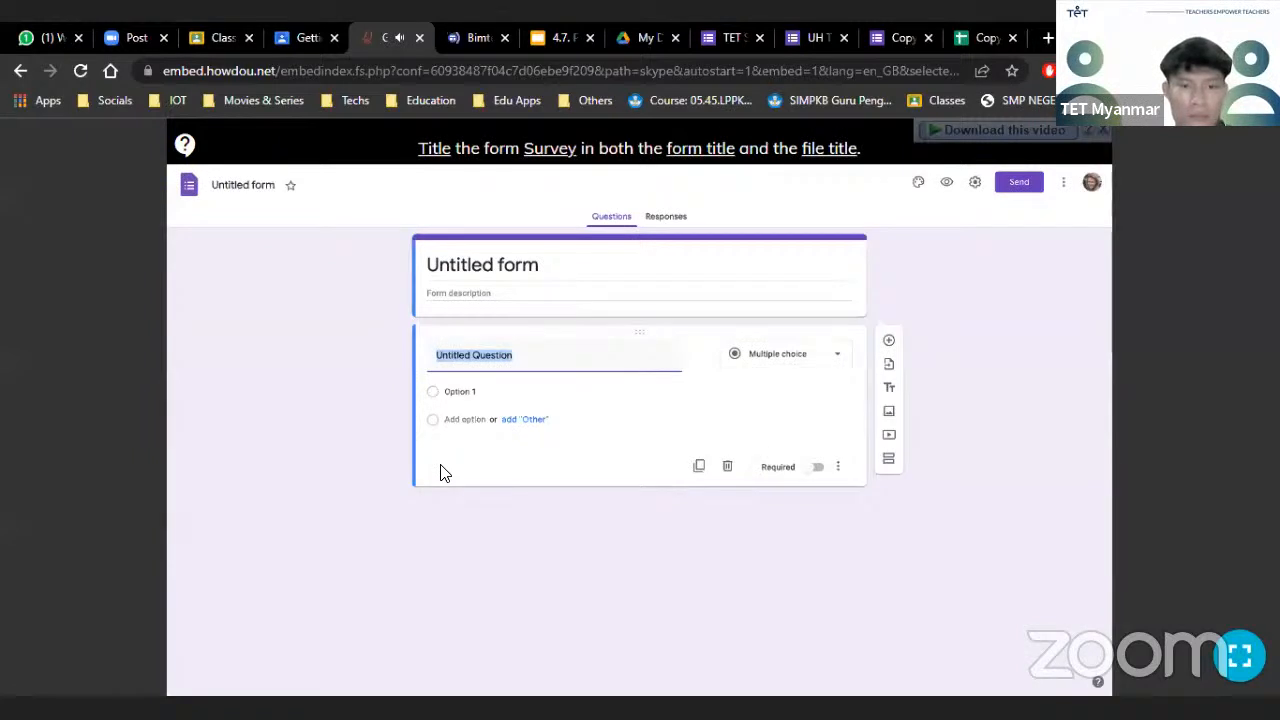
In the restarted exercise, name the untitled form "Survey" in its file title and form title
{"action": "left_click", "coordinate": [238, 192]}
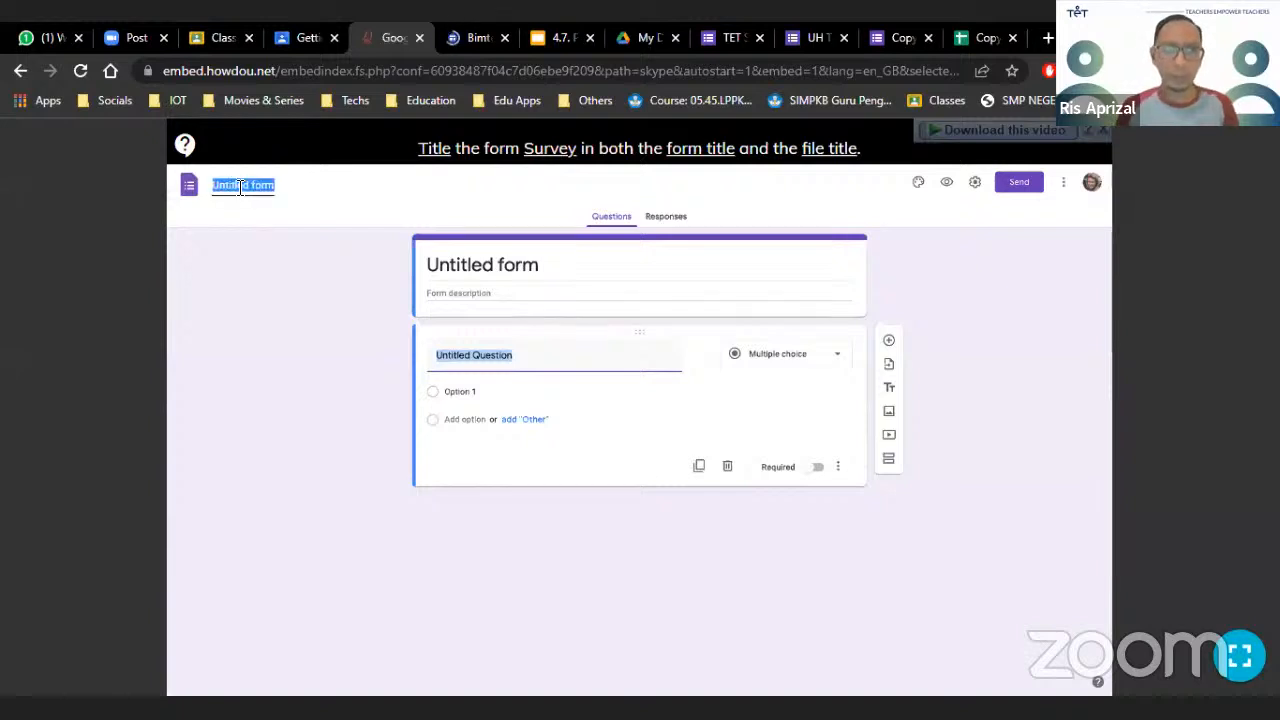
{"action": "type", "text": "Su"}
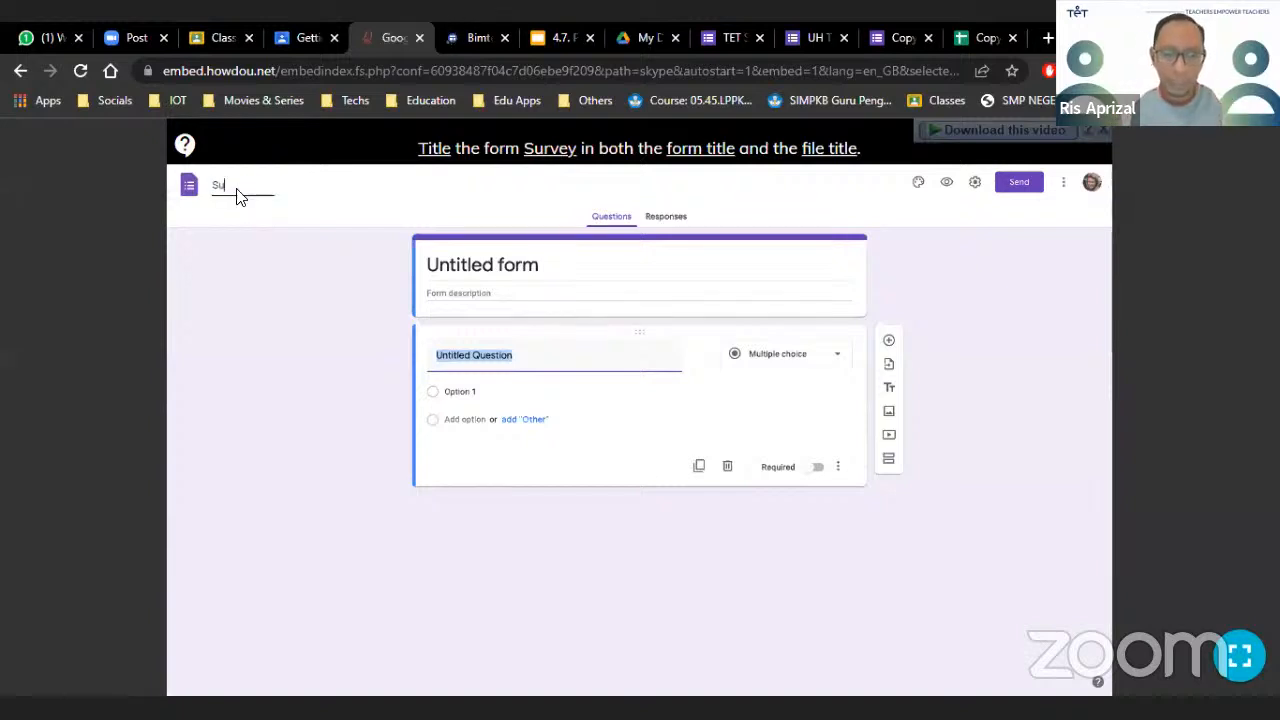
{"action": "type", "text": "rvey"}
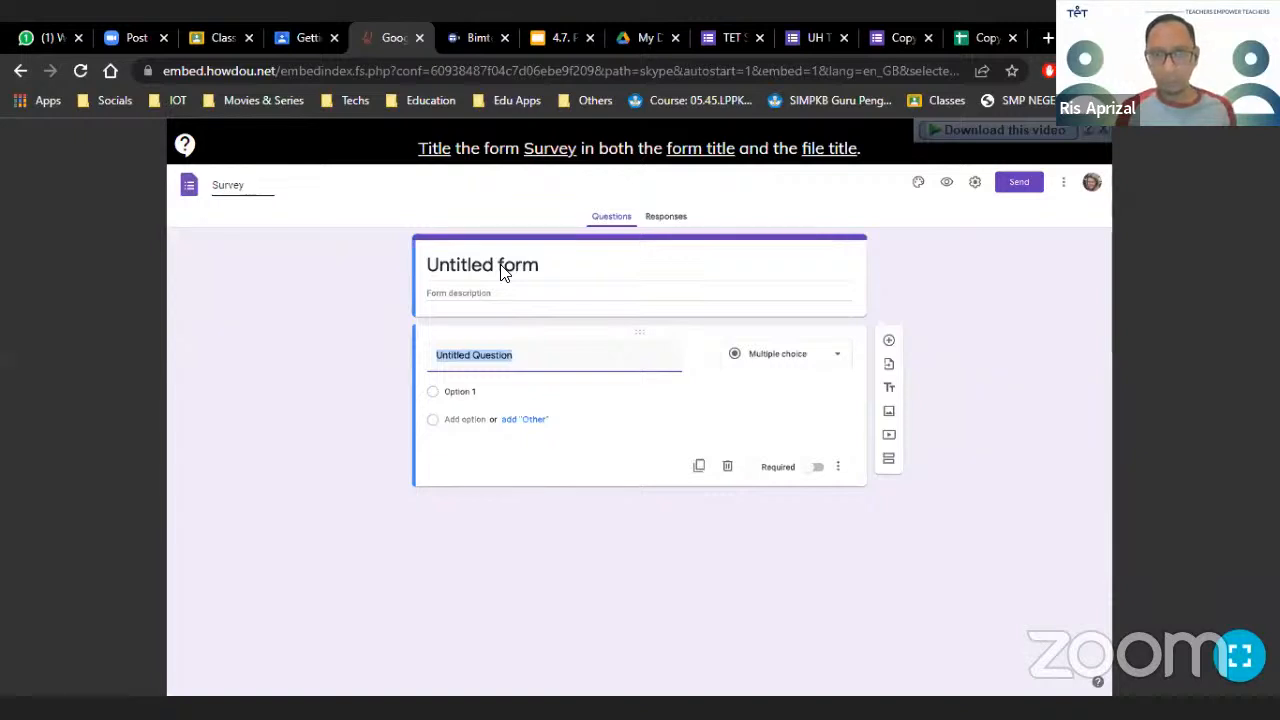
{"action": "left_click", "coordinate": [652, 266]}
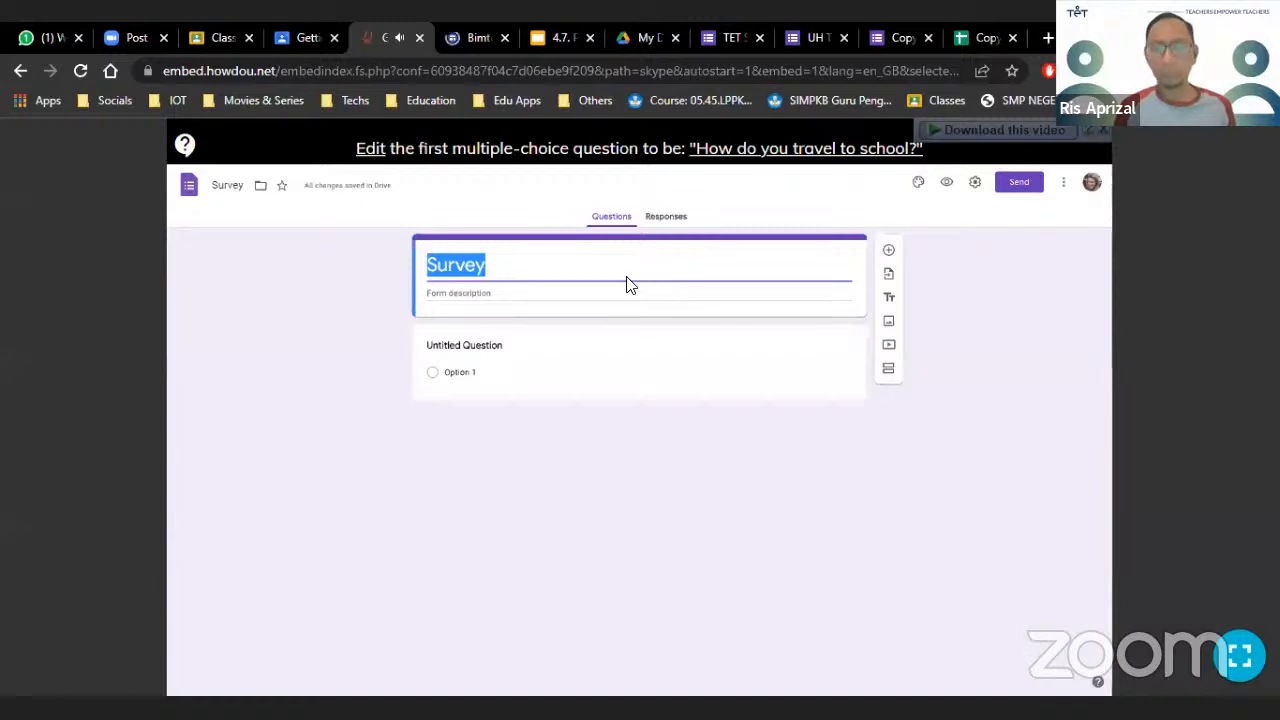
Replace the untitled question's text with "How do you trave to school?"
{"action": "left_click", "coordinate": [471, 350]}
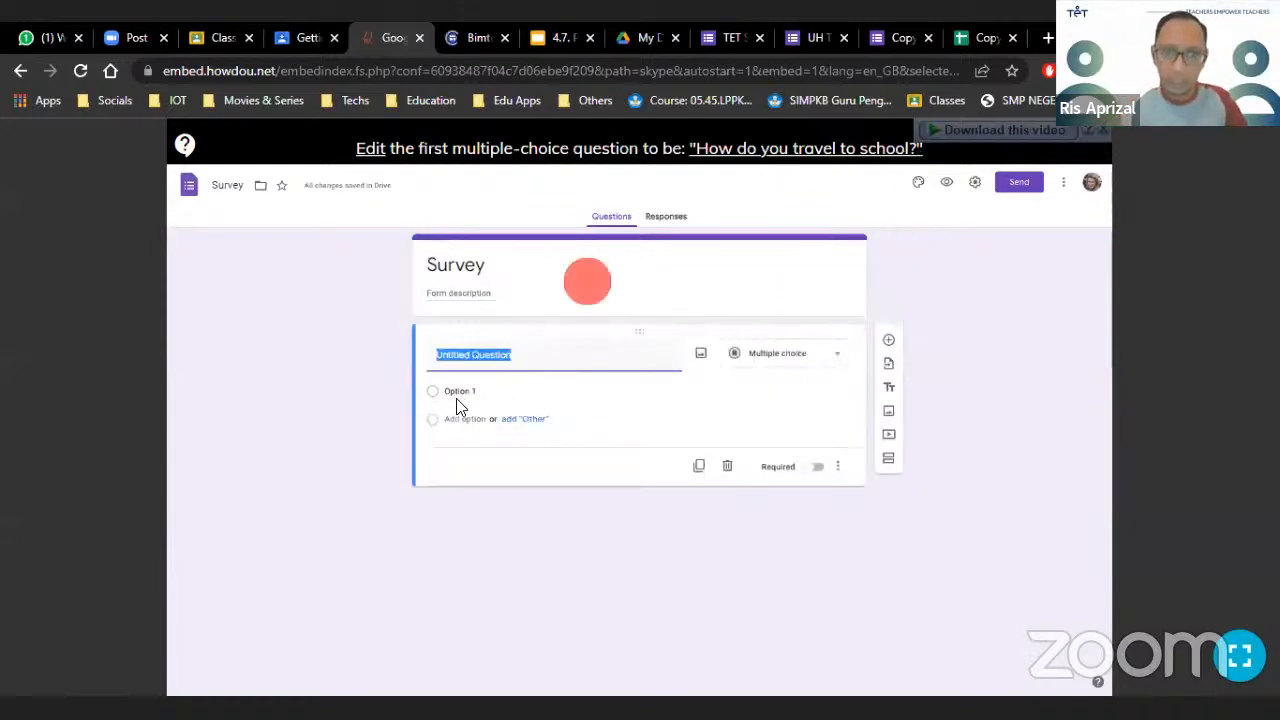
{"action": "type", "text": "How"}
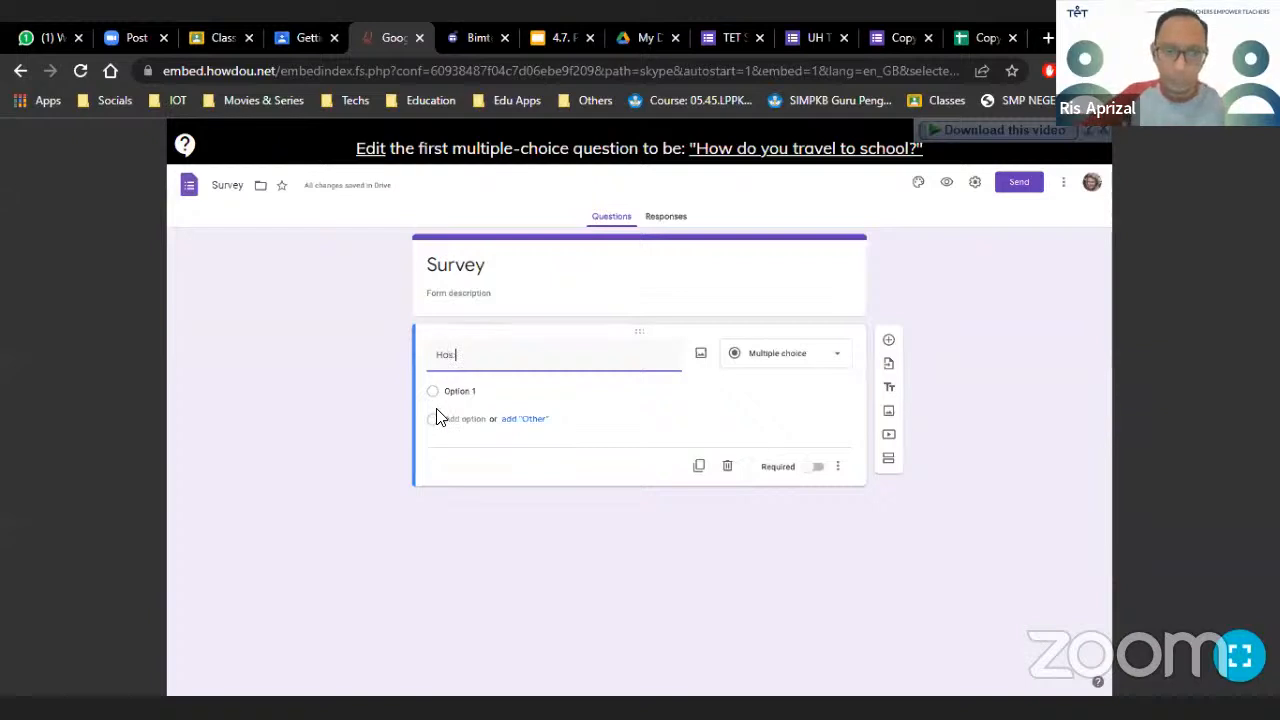
{"action": "type", "text": " do you travel to school"}
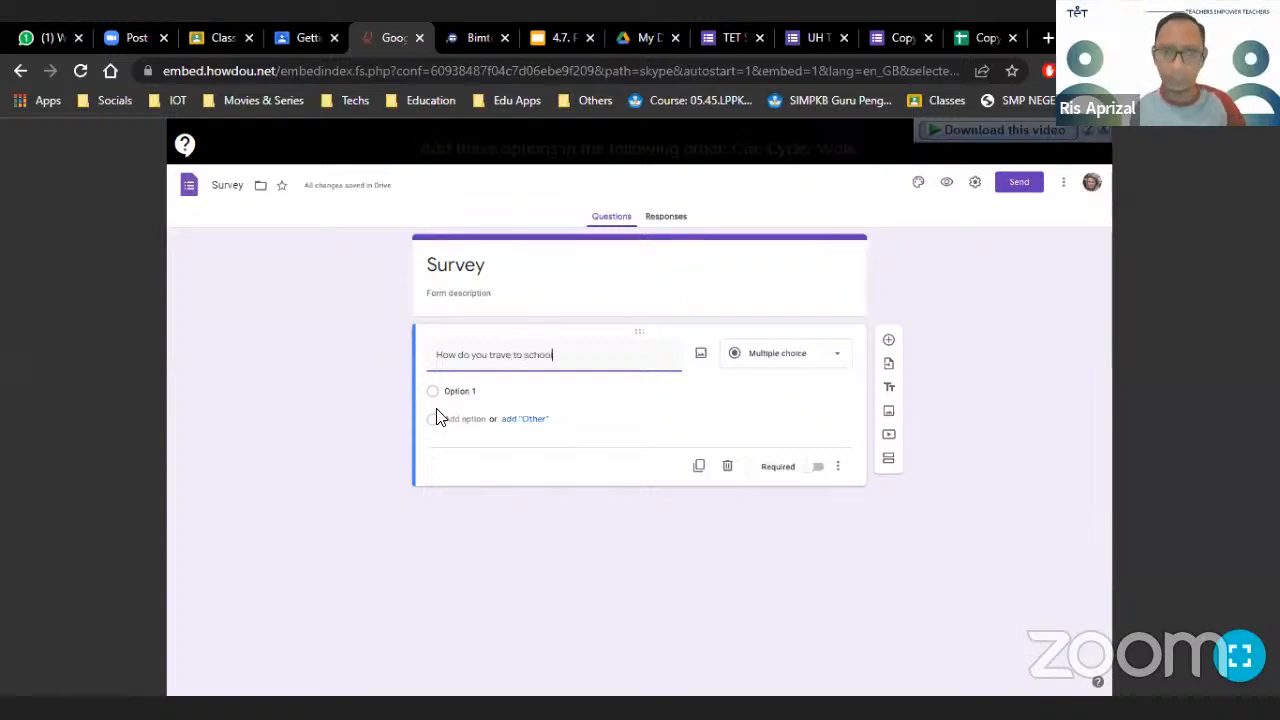
{"action": "type", "text": "?"}
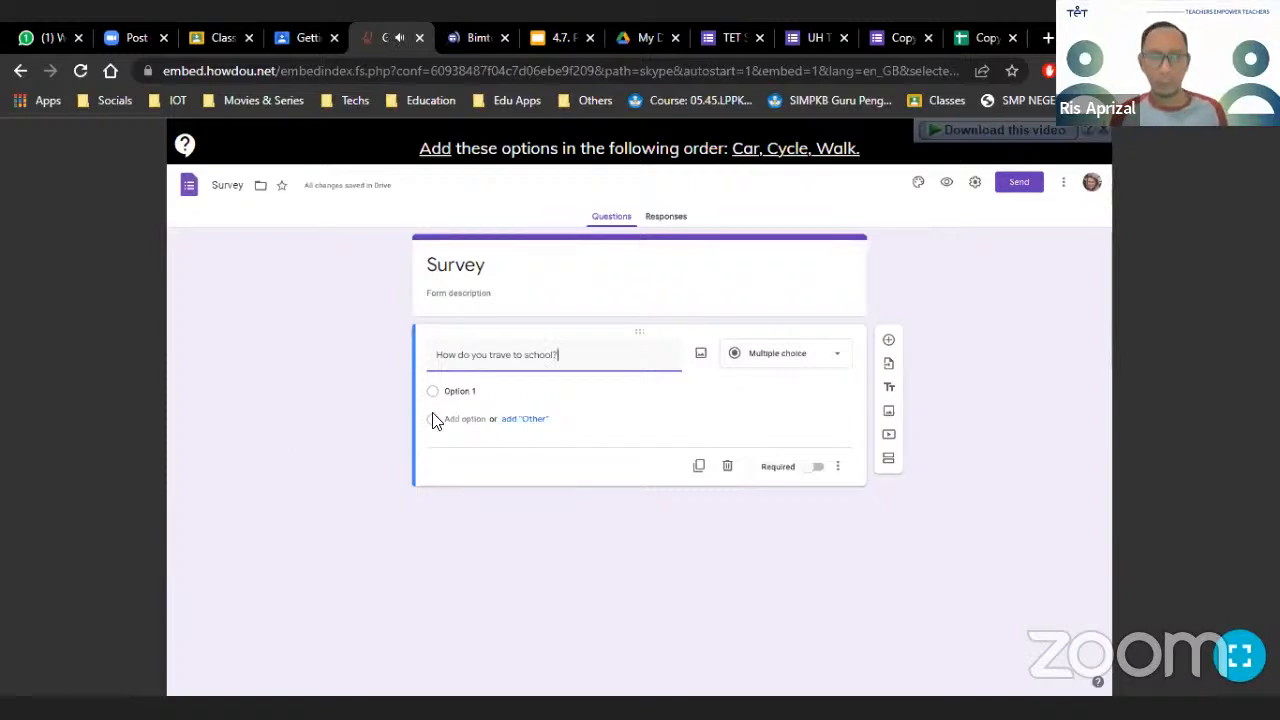
Enter Car, Cycle and Walk as the multiple-choice question's three answer options
{"action": "left_click", "coordinate": [470, 395]}
{"action": "type", "text": "Car"}
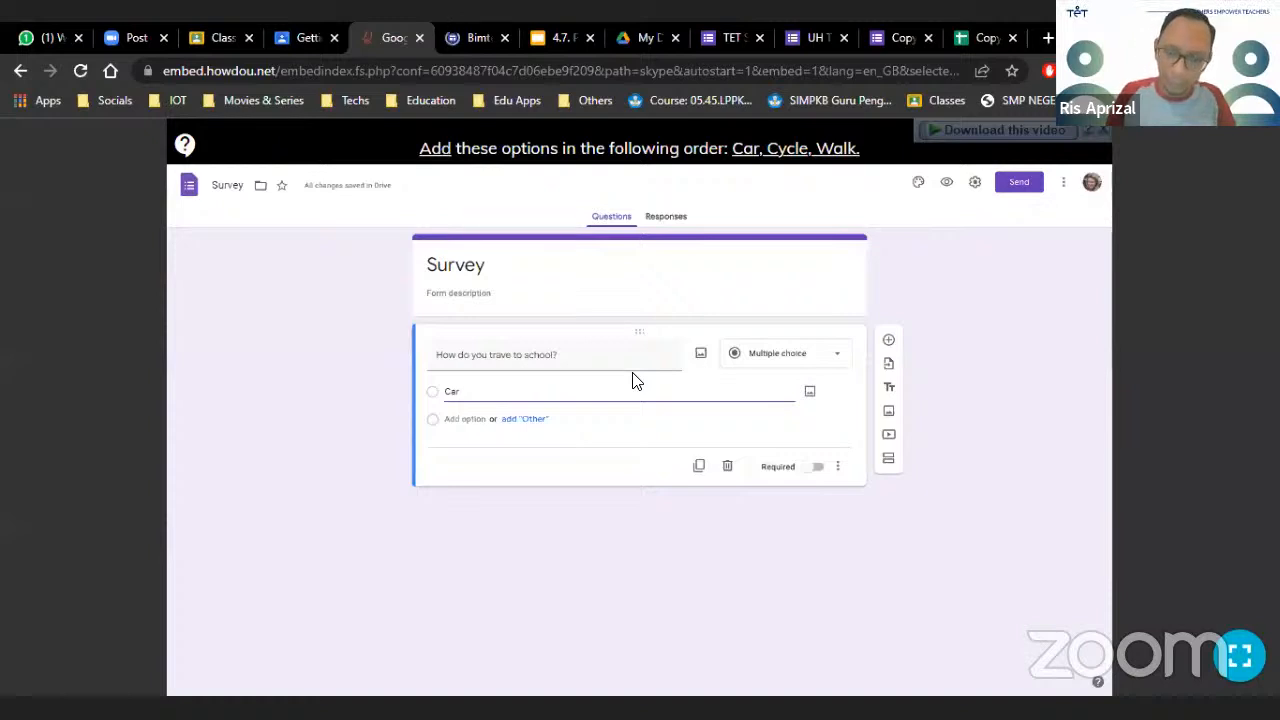
{"action": "key", "text": "Return"}
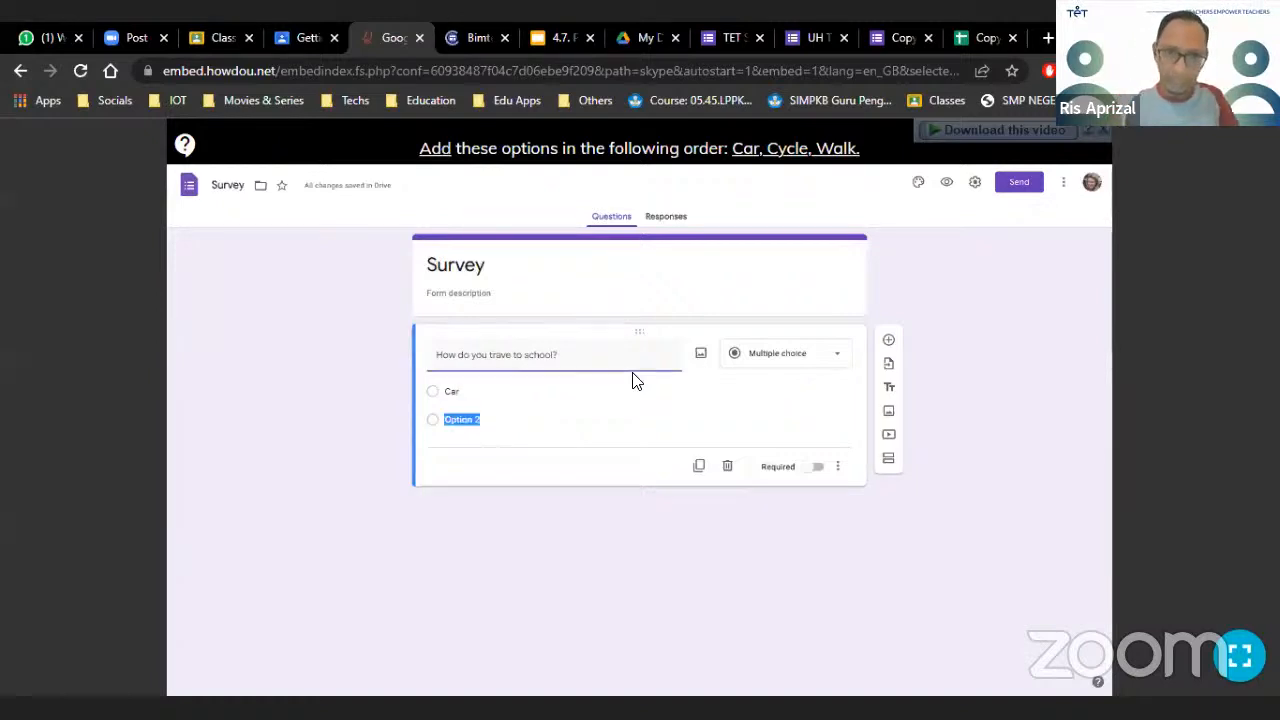
{"action": "type", "text": "Cycle"}
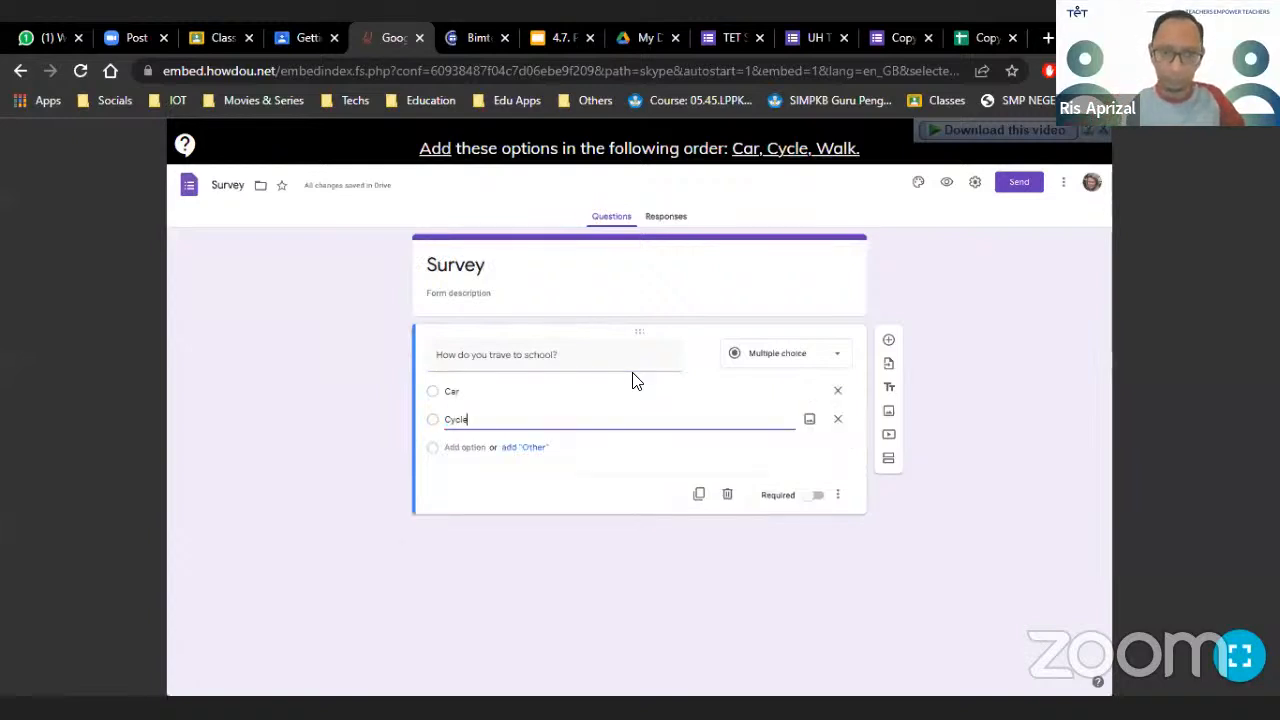
{"action": "key", "text": "Return"}
{"action": "type", "text": "Walk"}
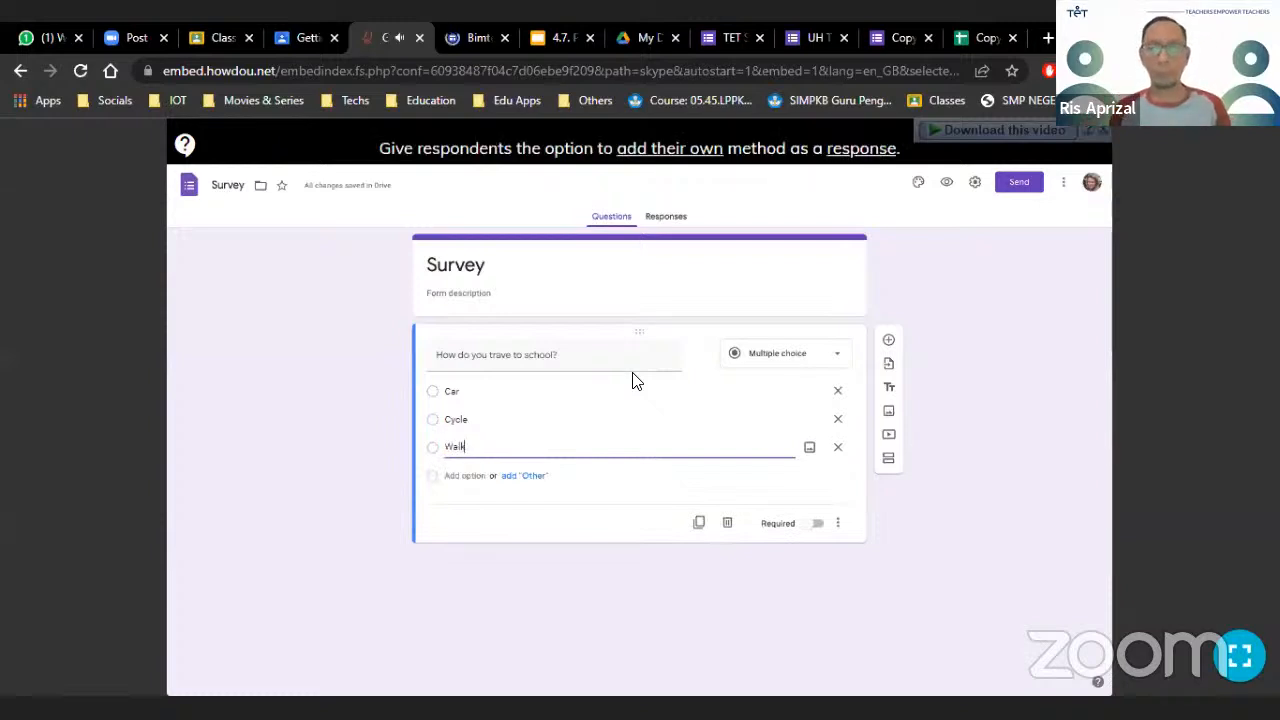
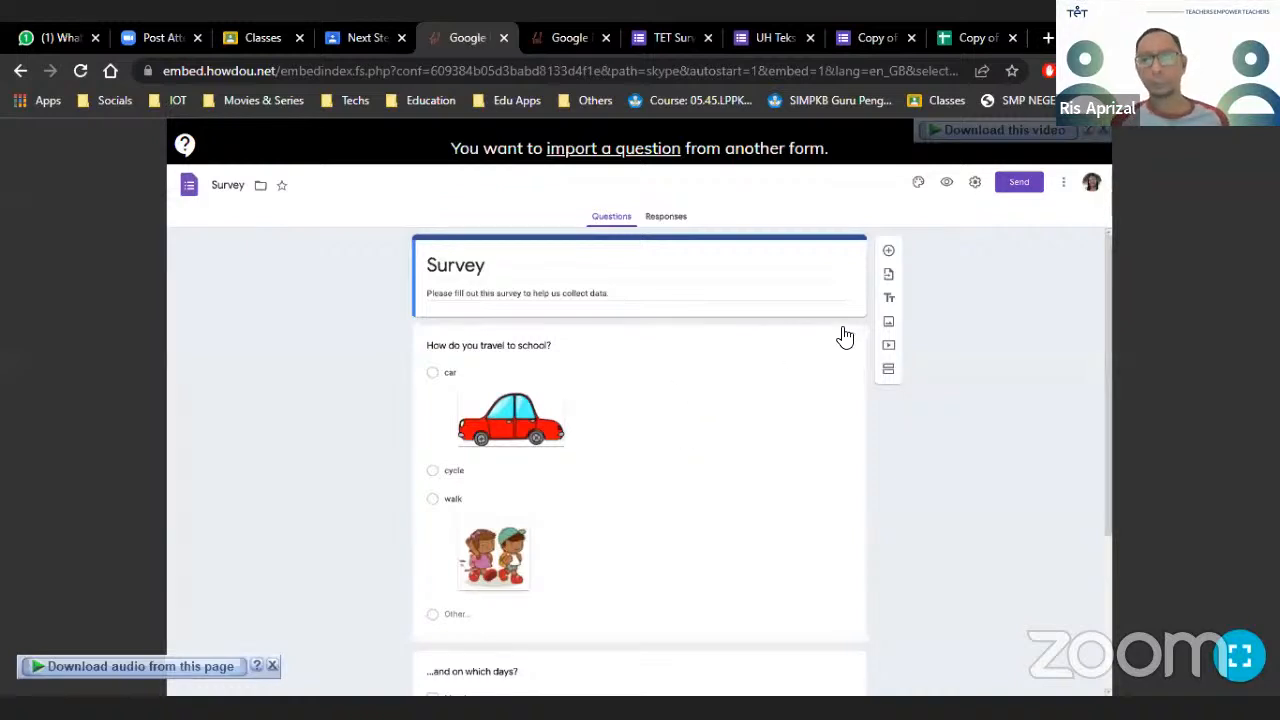
Import the "Types of transportation" video question from the Vehicles form into the Survey form
{"action": "left_click", "coordinate": [887, 279]}
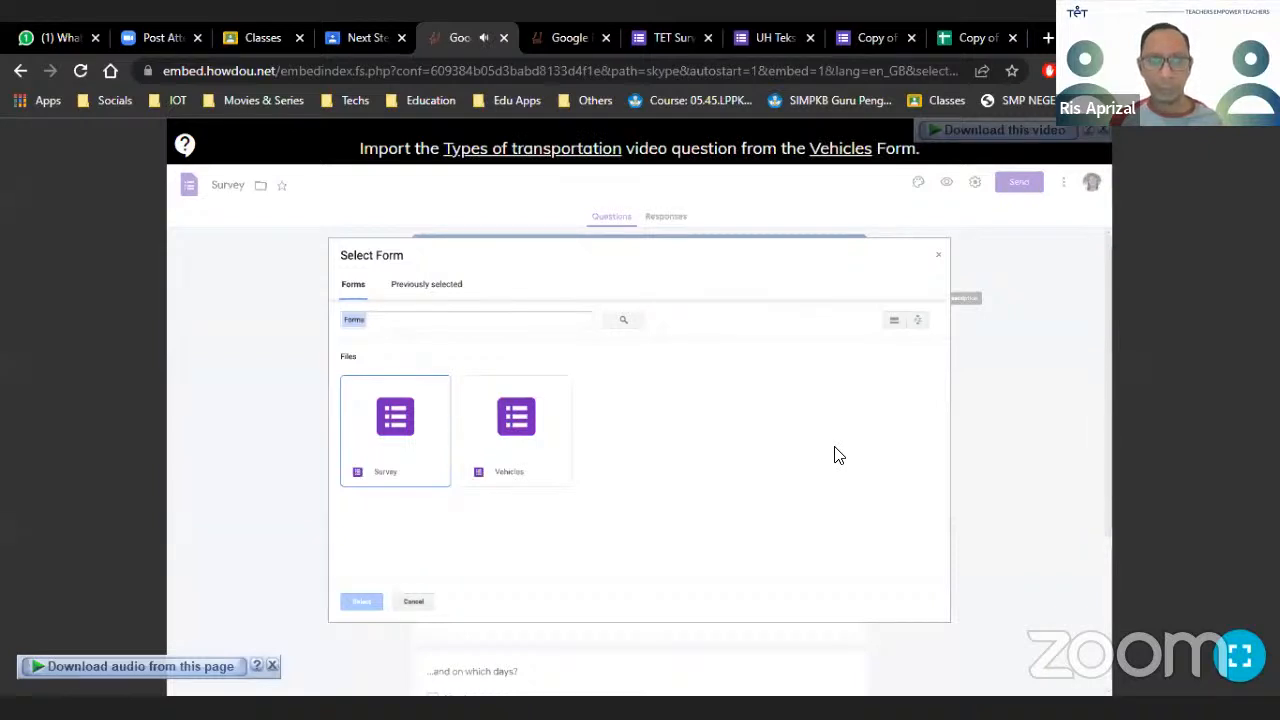
{"action": "left_click", "coordinate": [519, 436]}
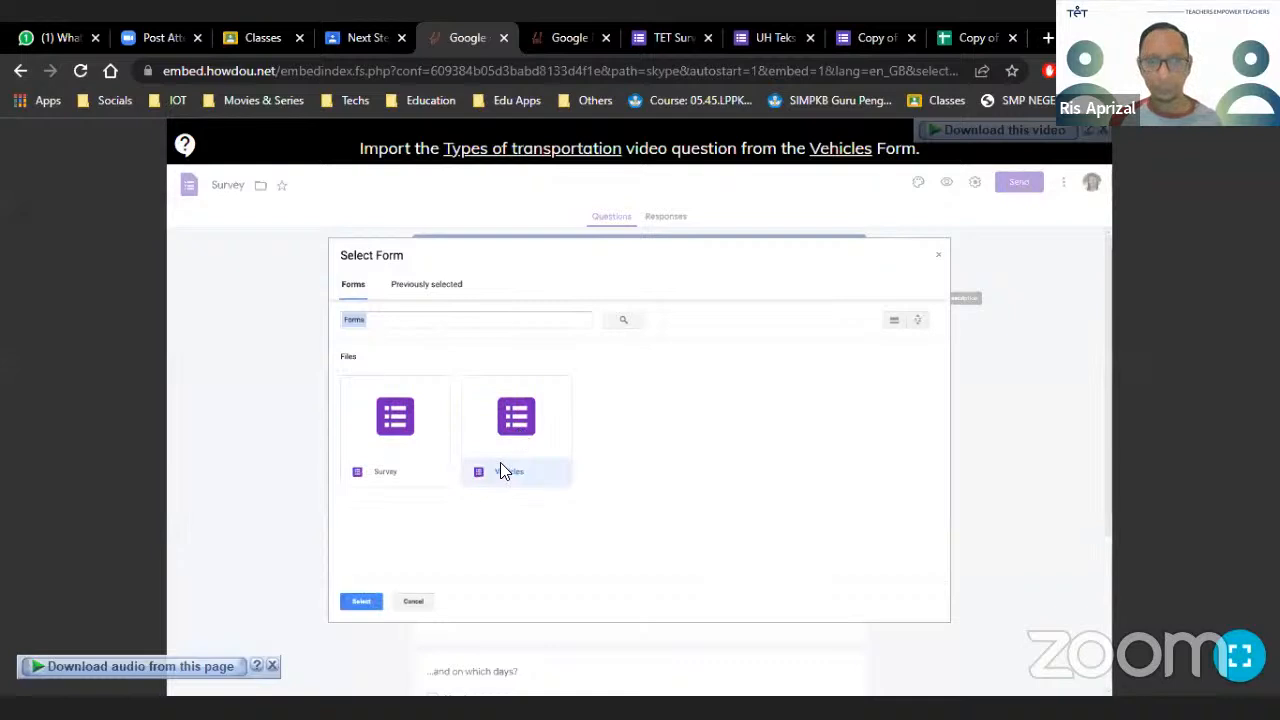
{"action": "left_click", "coordinate": [360, 604]}
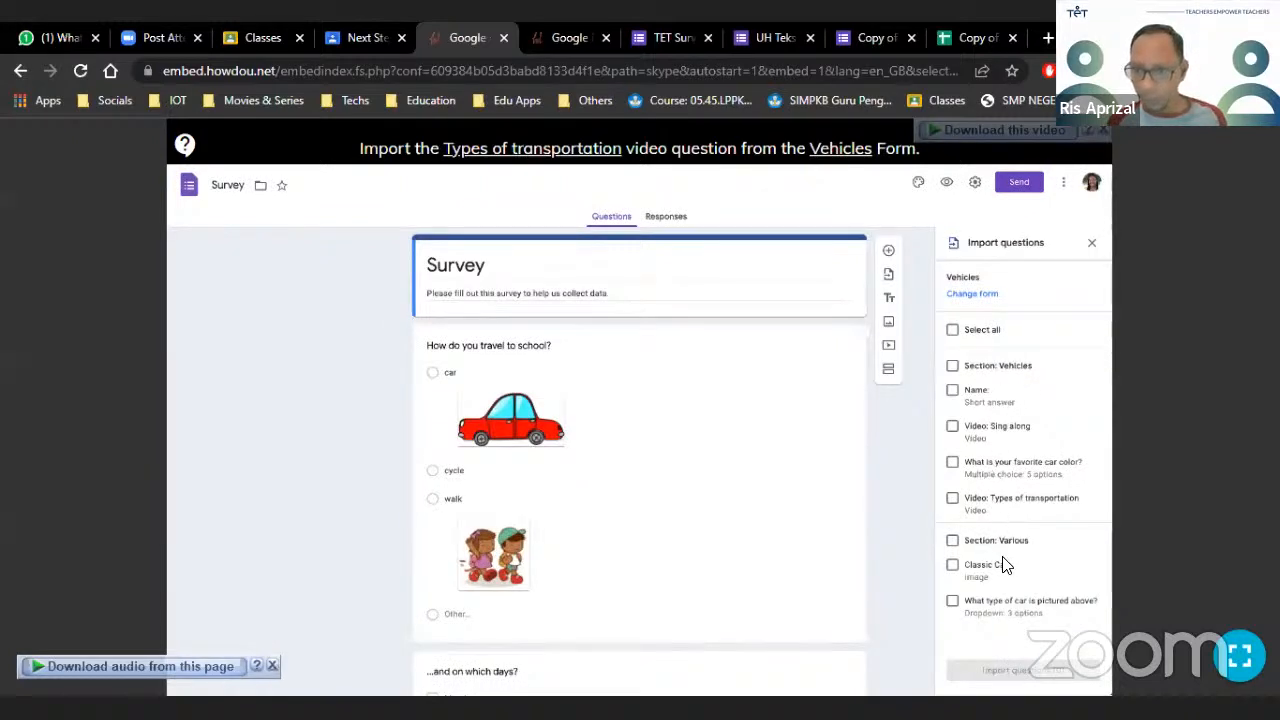
{"action": "left_click", "coordinate": [952, 498]}
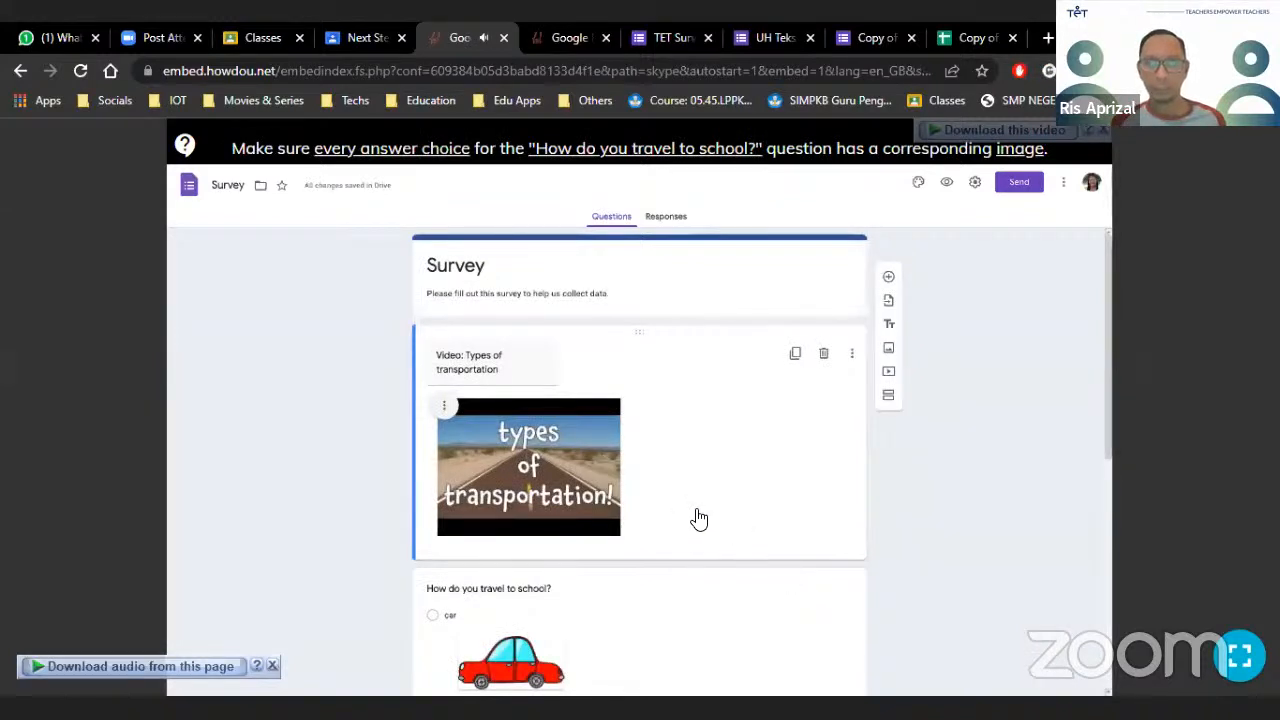
Start adding an image to the cycle answer of the "How do you travel to school?" question
{"action": "scroll", "coordinate": [695, 520], "scroll_direction": "down", "scroll_amount": 3}
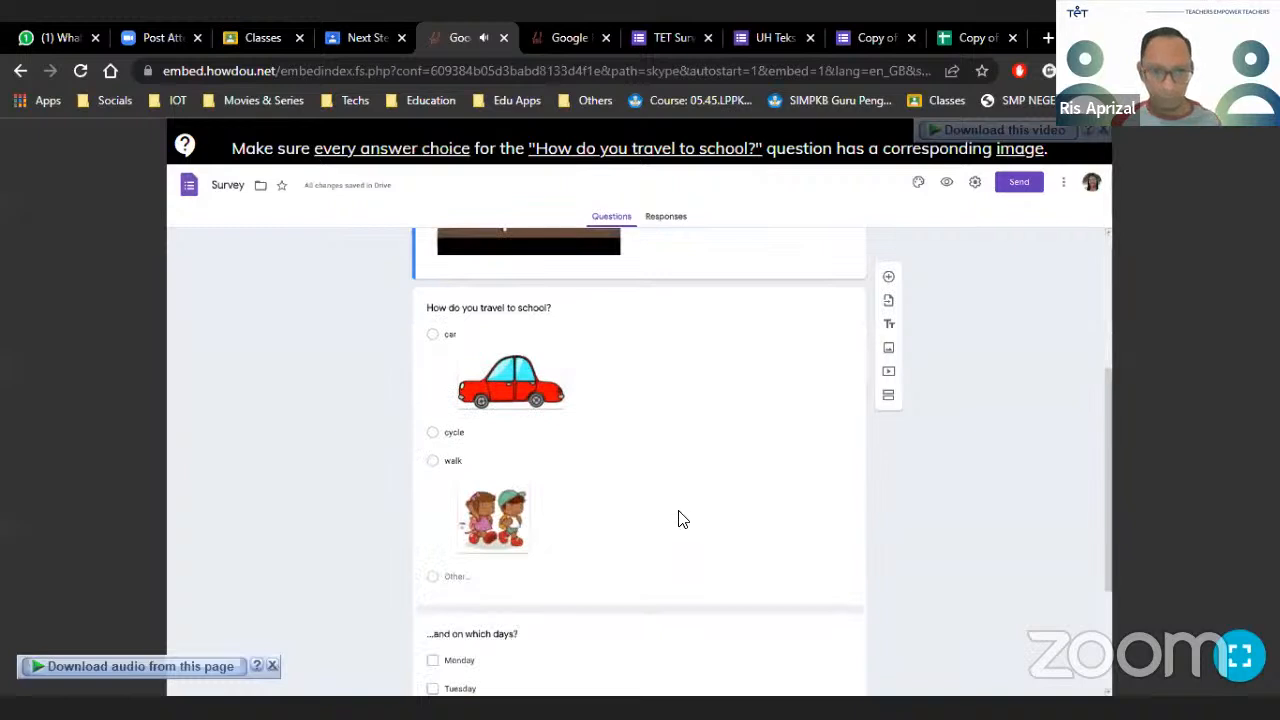
{"action": "left_click", "coordinate": [520, 475]}
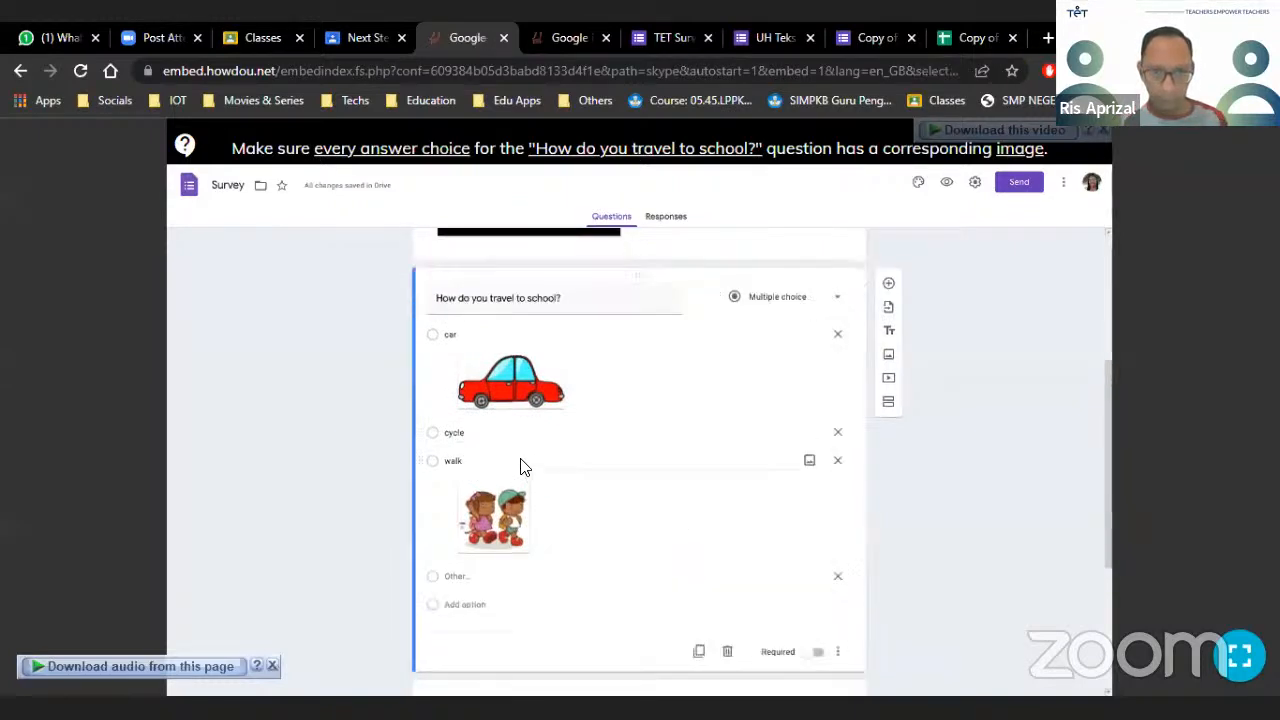
{"action": "left_click", "coordinate": [480, 431]}
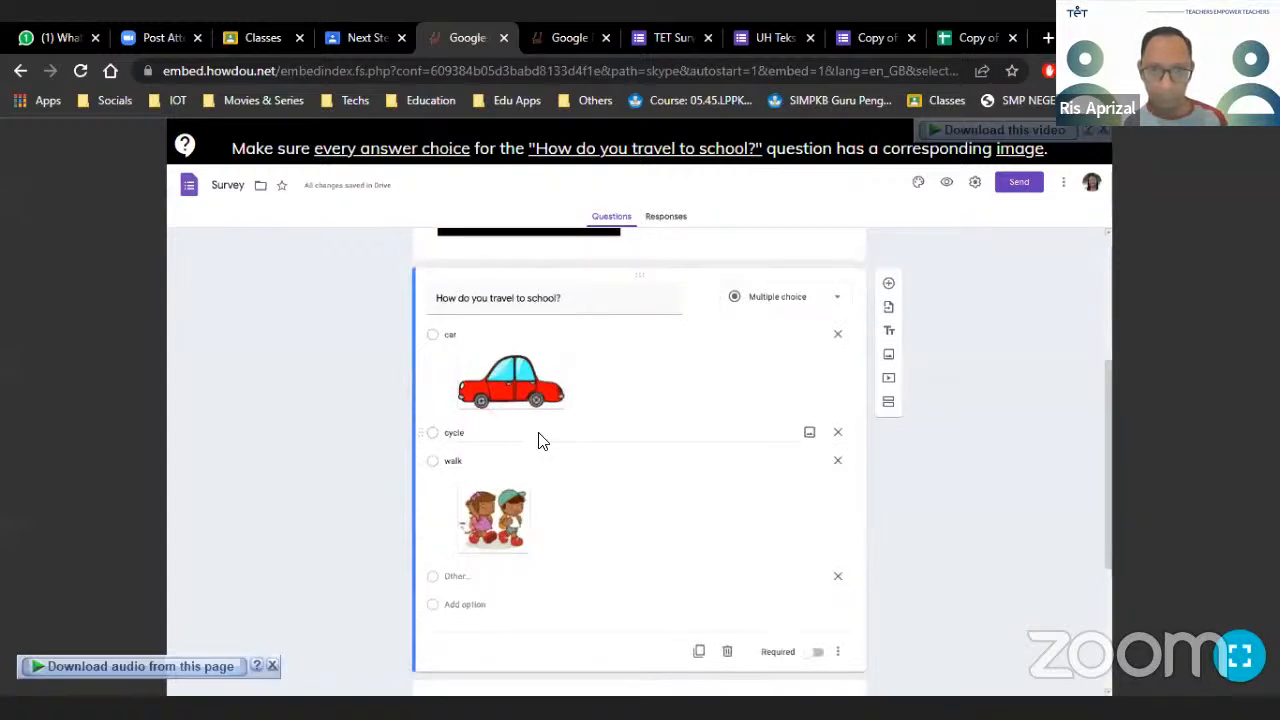
{"action": "scroll", "coordinate": [537, 440], "scroll_direction": "up", "scroll_amount": 3}
{"action": "scroll", "coordinate": [537, 442], "scroll_direction": "down", "scroll_amount": 3}
{"action": "left_click", "coordinate": [454, 338]}
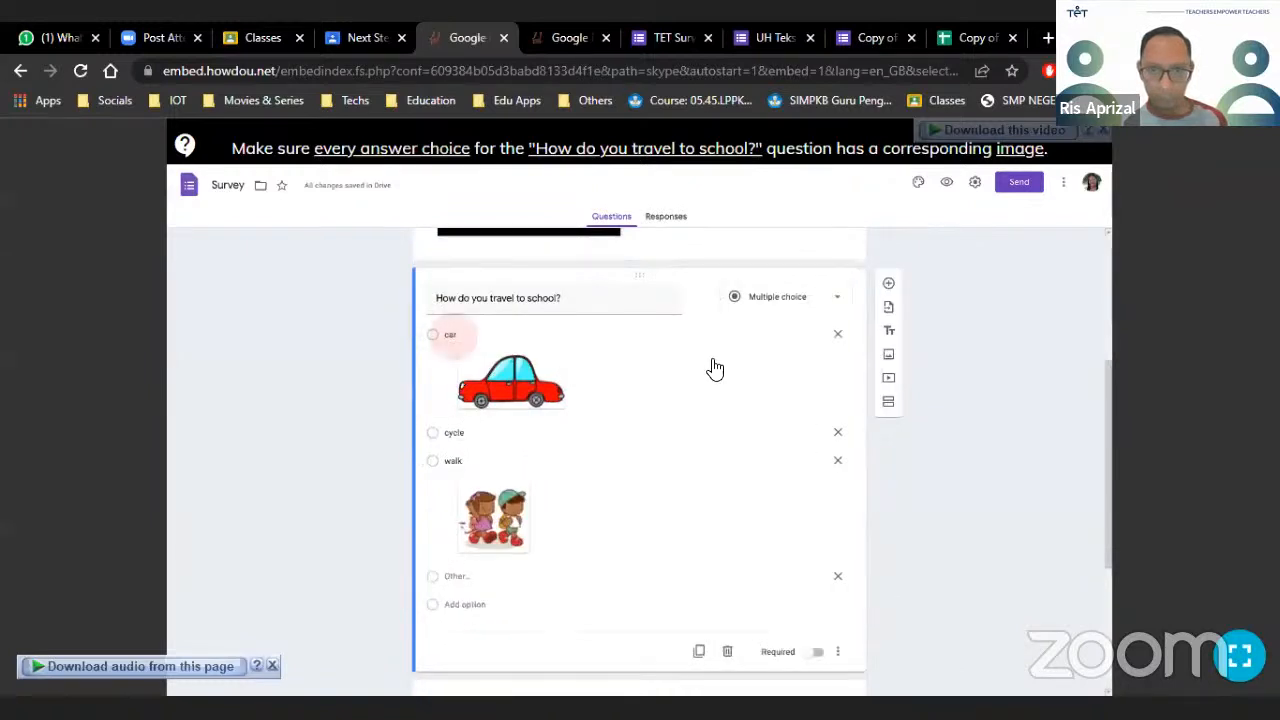
{"action": "left_click", "coordinate": [455, 434]}
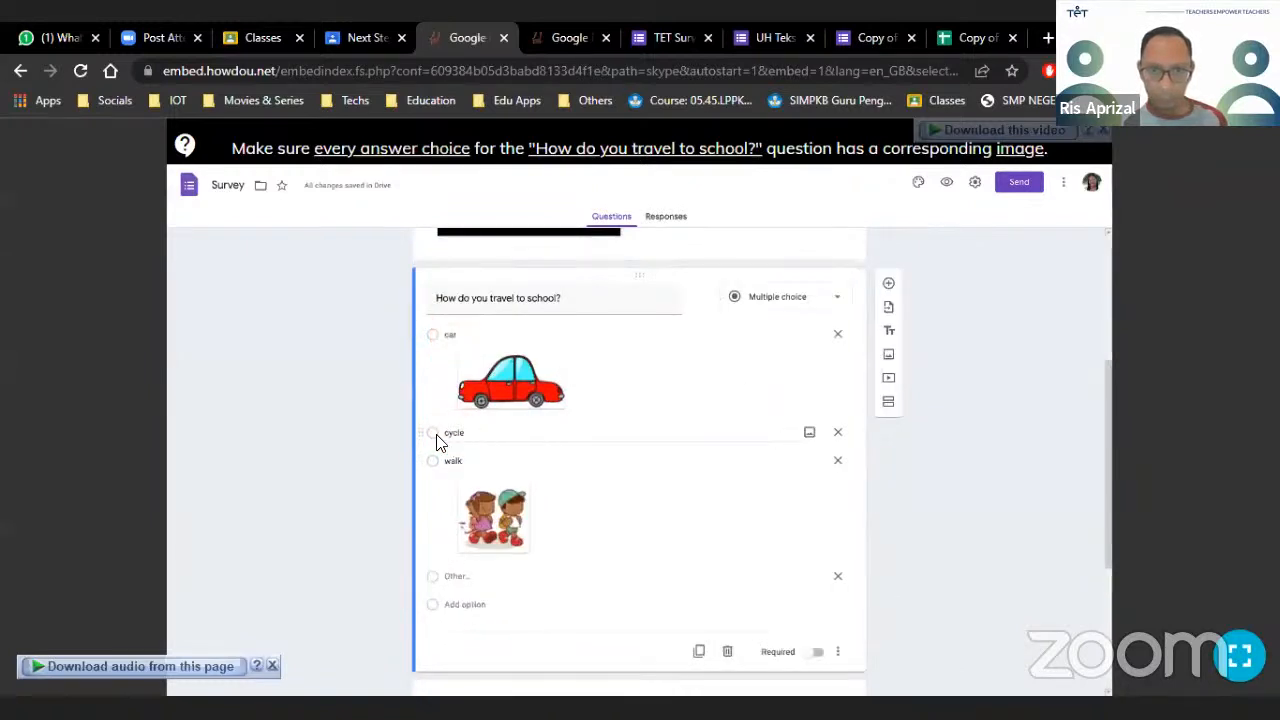
{"action": "left_click", "coordinate": [810, 433]}
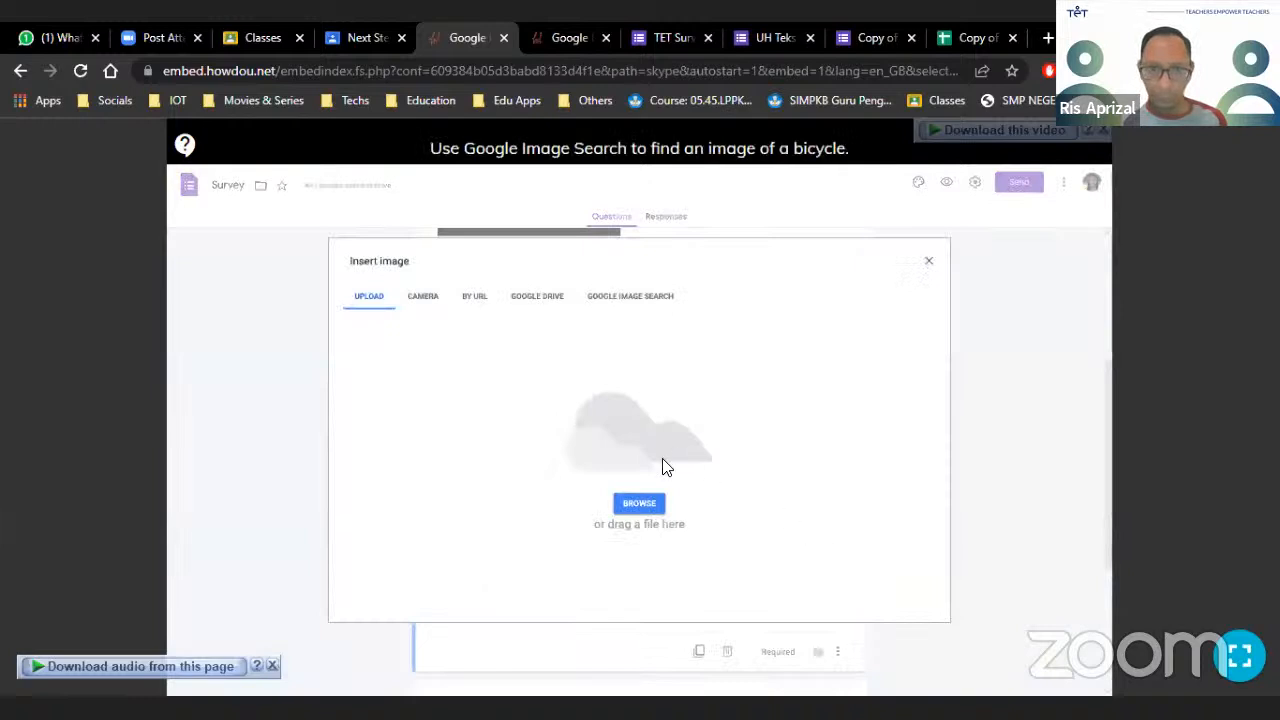
Search Google Image Search for "bicyle" and insert the red and yellow bicycle picture at the end of the first results row
{"action": "left_click", "coordinate": [626, 303]}
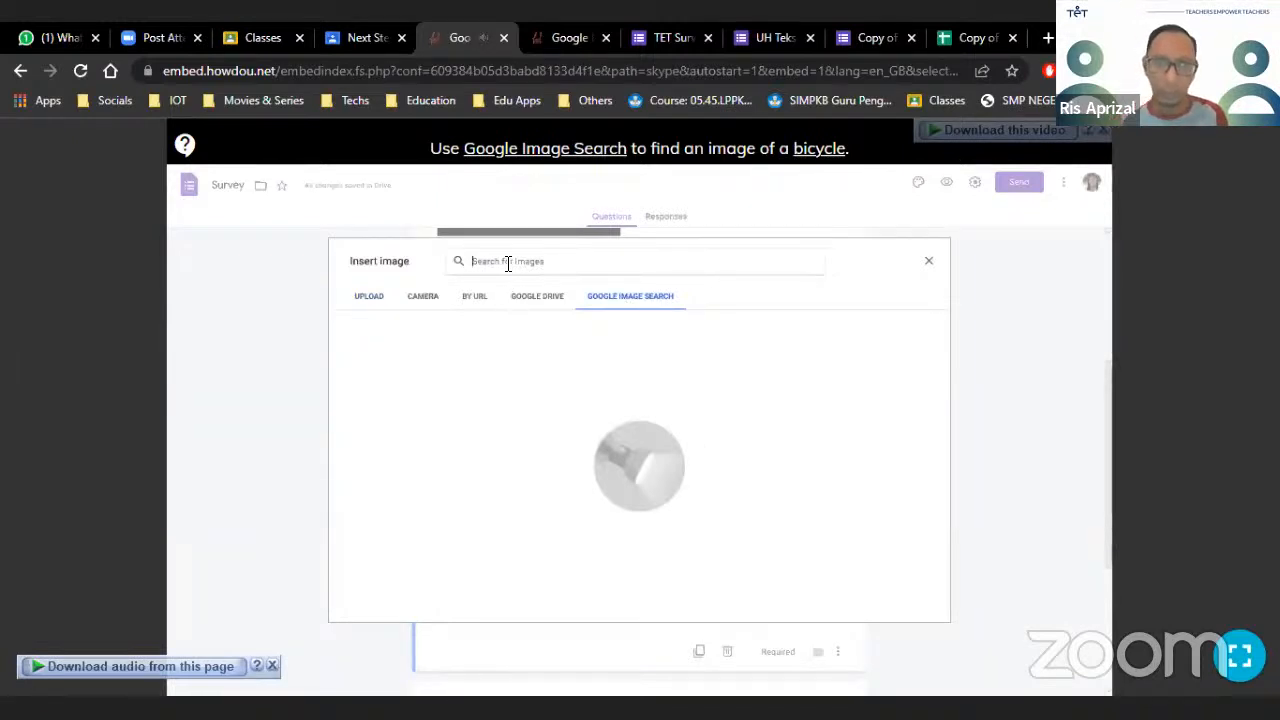
{"action": "type", "text": "b"}
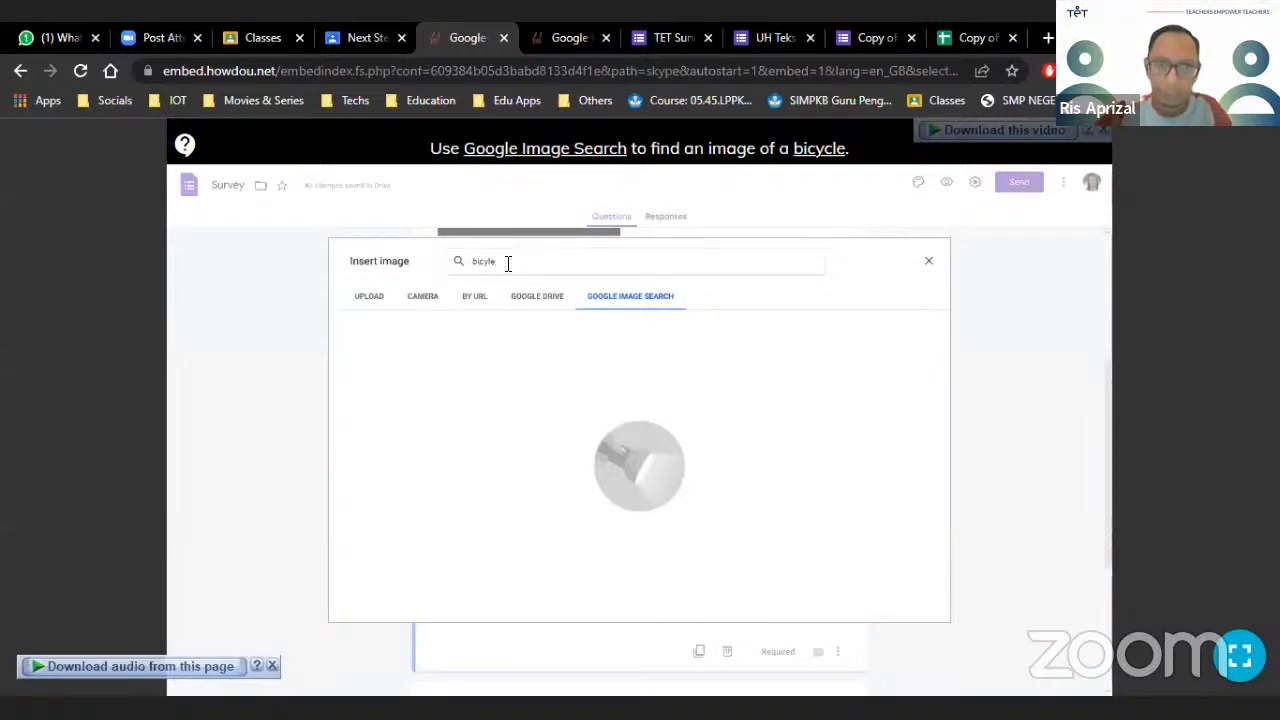
{"action": "type", "text": "icyle"}
{"action": "key", "text": "Return"}
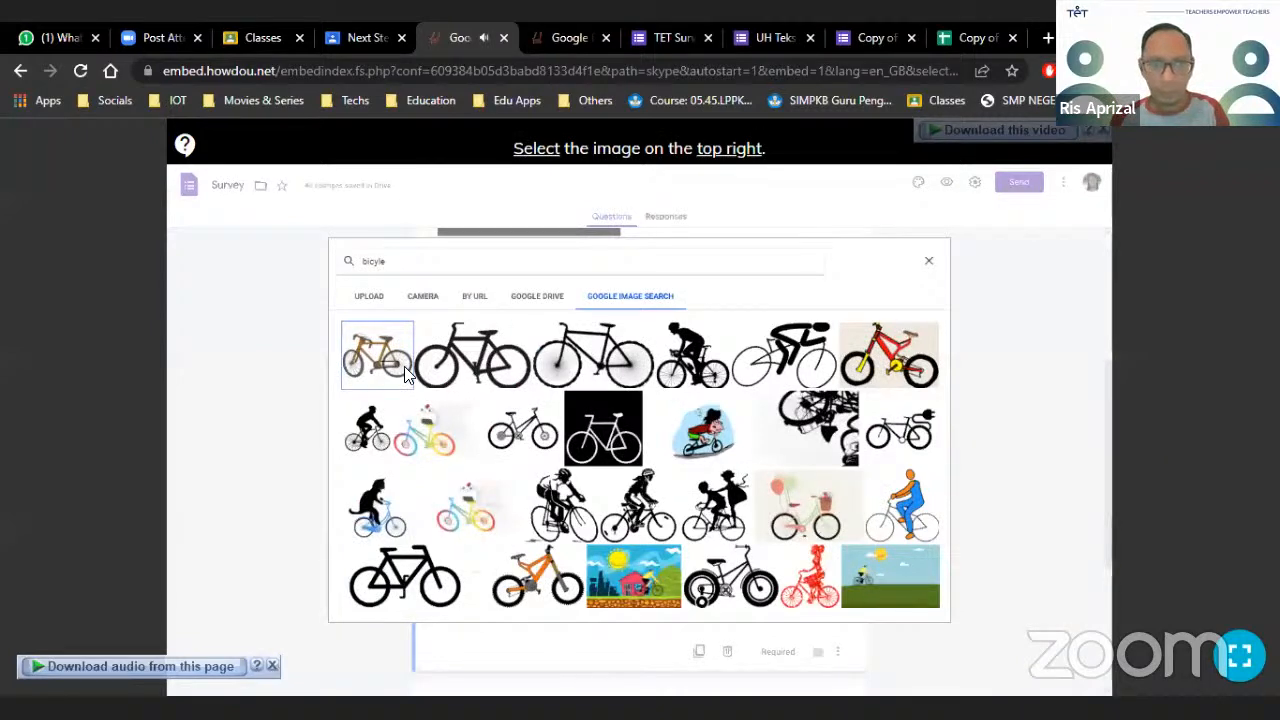
{"action": "left_click", "coordinate": [893, 356]}
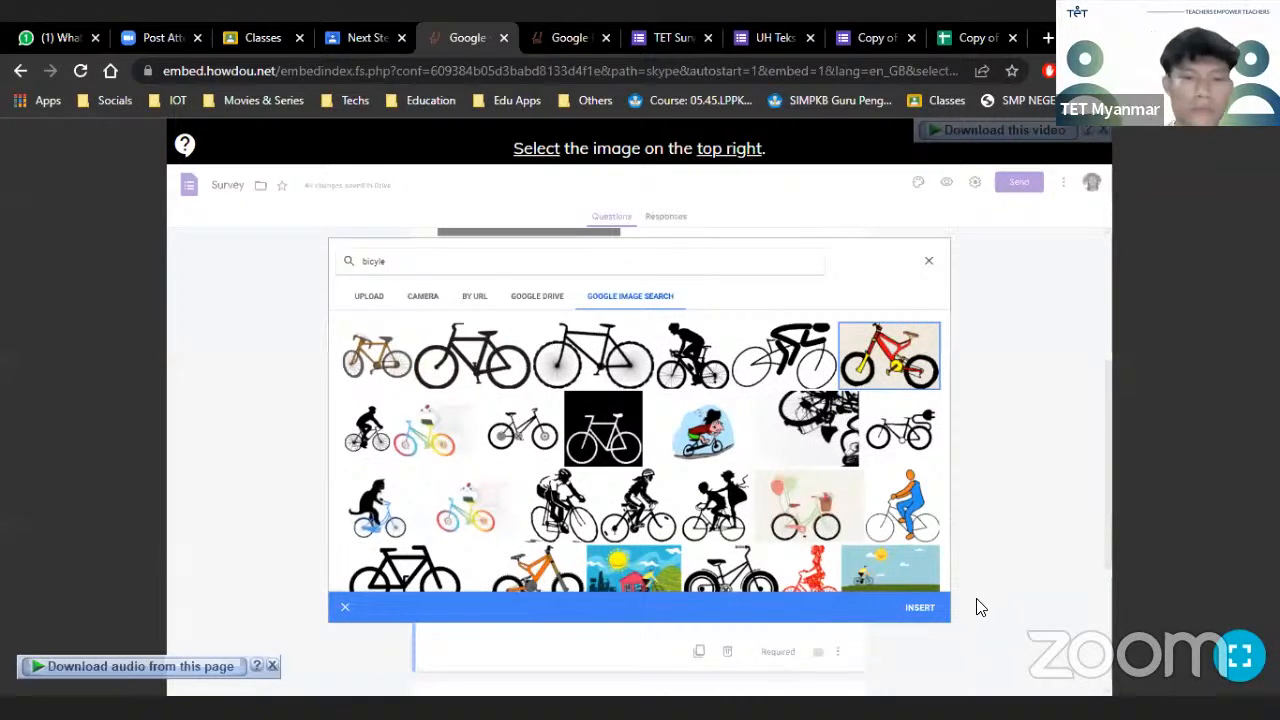
{"action": "left_click", "coordinate": [916, 608]}
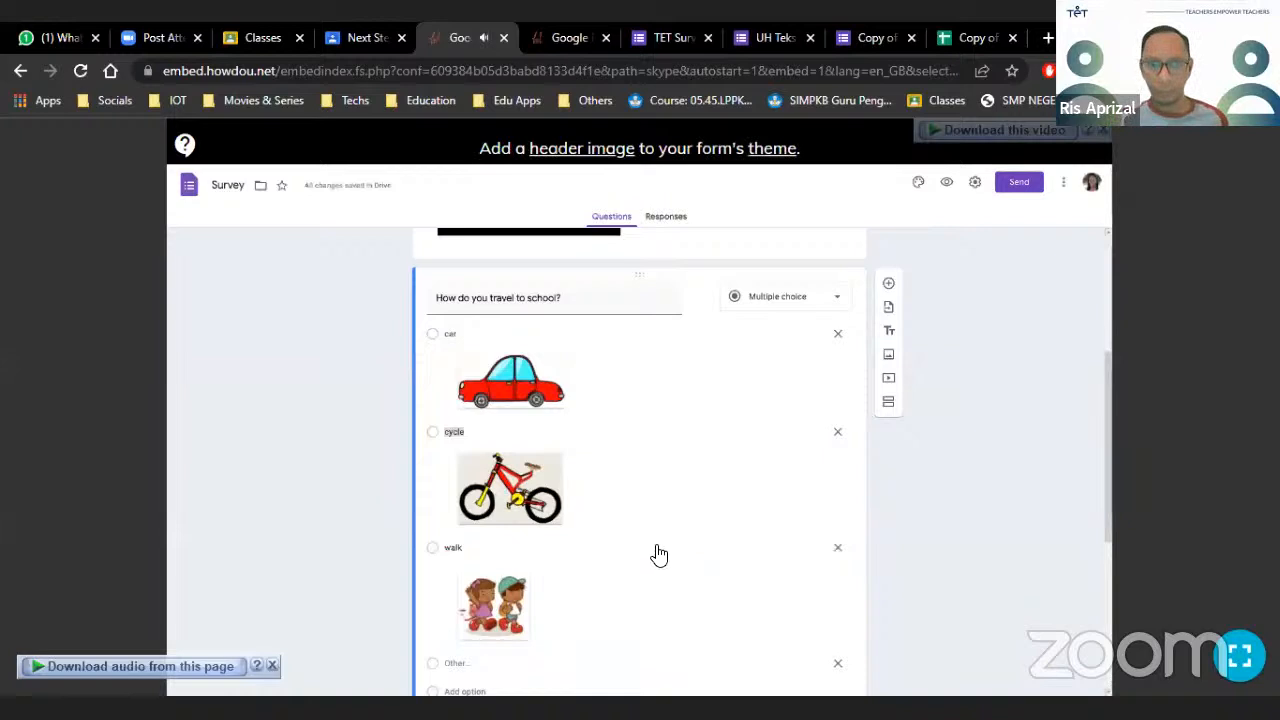
Set the form theme's header image to the walking-through-grass picture from the Work and School category
{"action": "scroll", "coordinate": [659, 557], "scroll_direction": "up", "scroll_amount": 3}
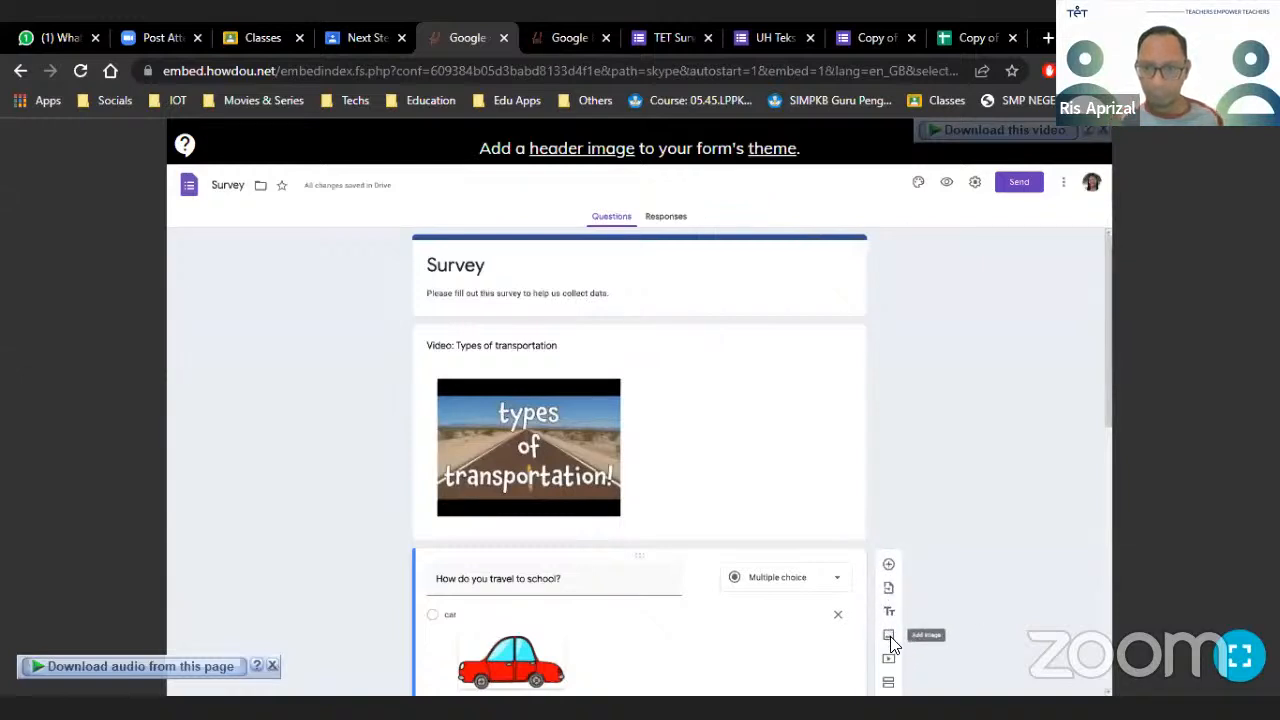
{"action": "scroll", "coordinate": [893, 660], "scroll_direction": "down", "scroll_amount": 1}
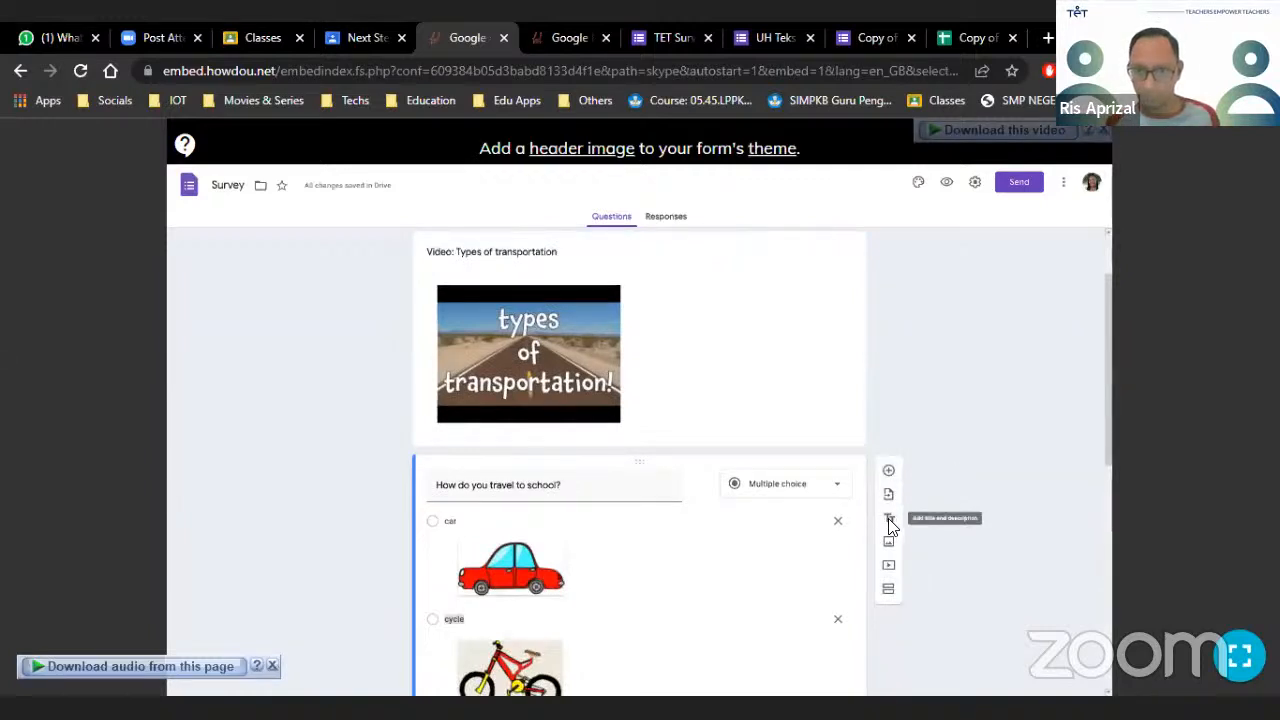
{"action": "scroll", "coordinate": [794, 520], "scroll_direction": "up", "scroll_amount": 1}
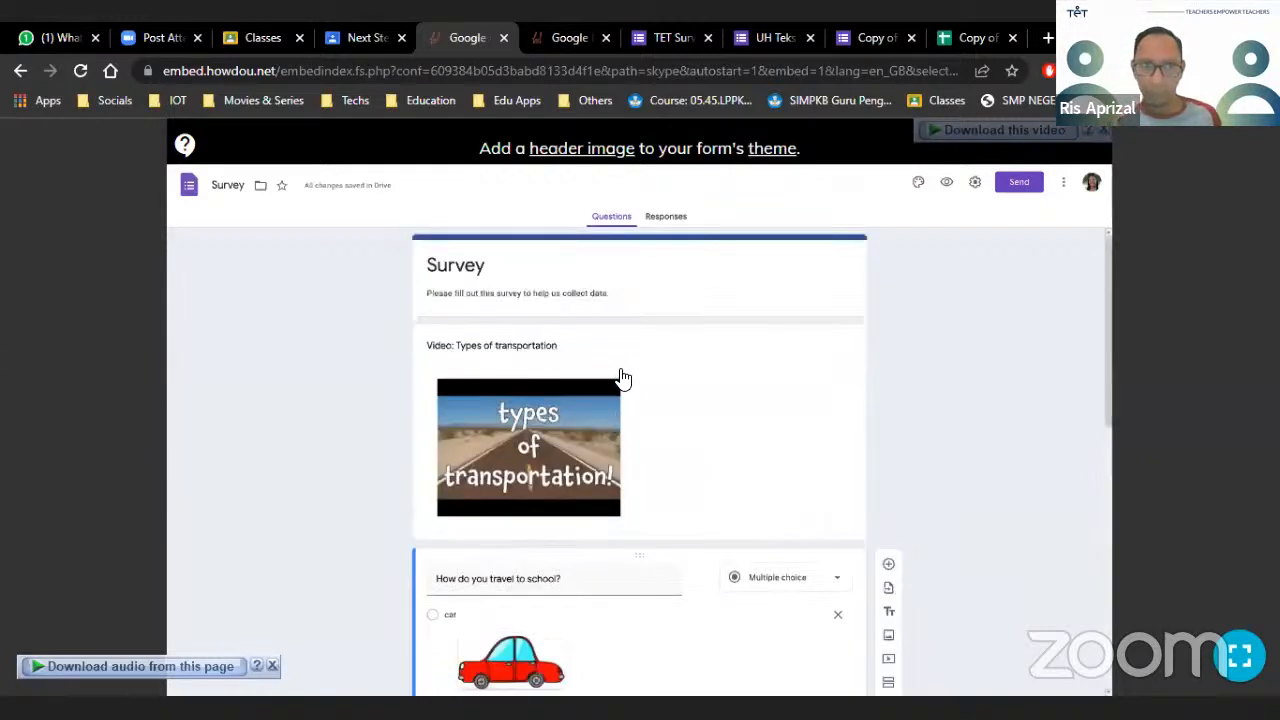
{"action": "left_click", "coordinate": [688, 265]}
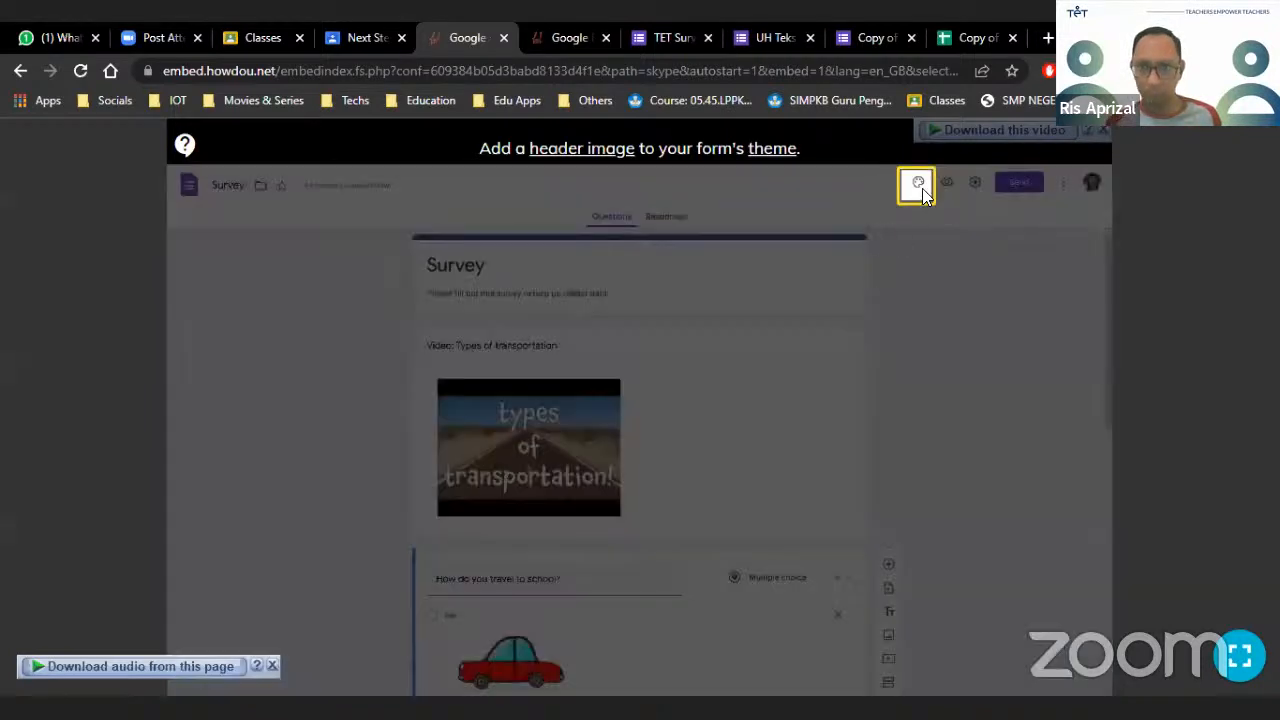
{"action": "left_click", "coordinate": [919, 184]}
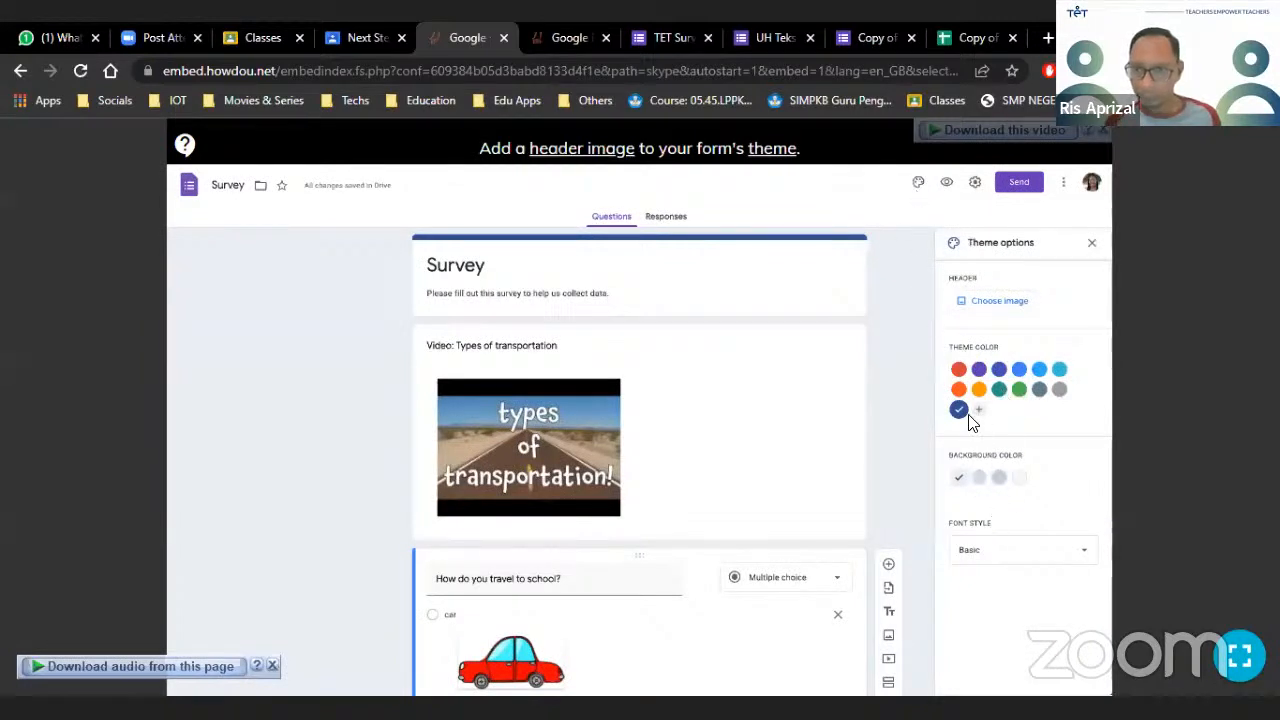
{"action": "left_click", "coordinate": [982, 303]}
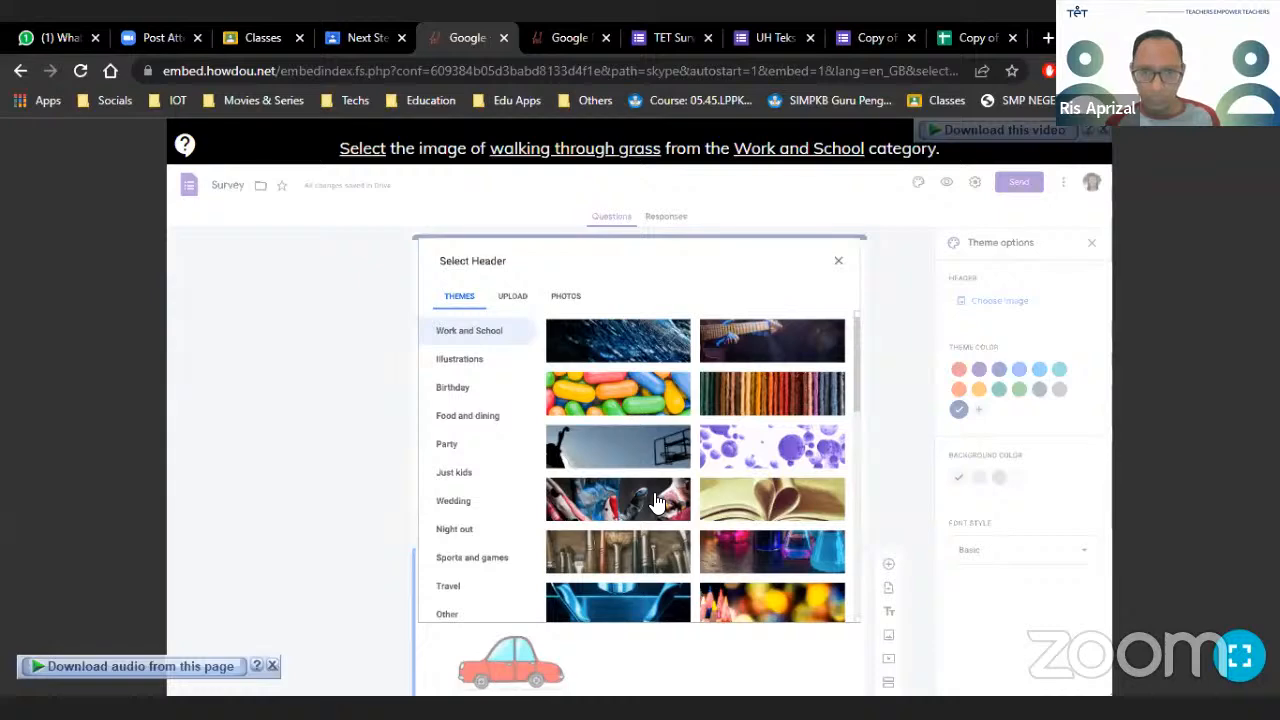
{"action": "scroll", "coordinate": [655, 502], "scroll_direction": "down", "scroll_amount": 10}
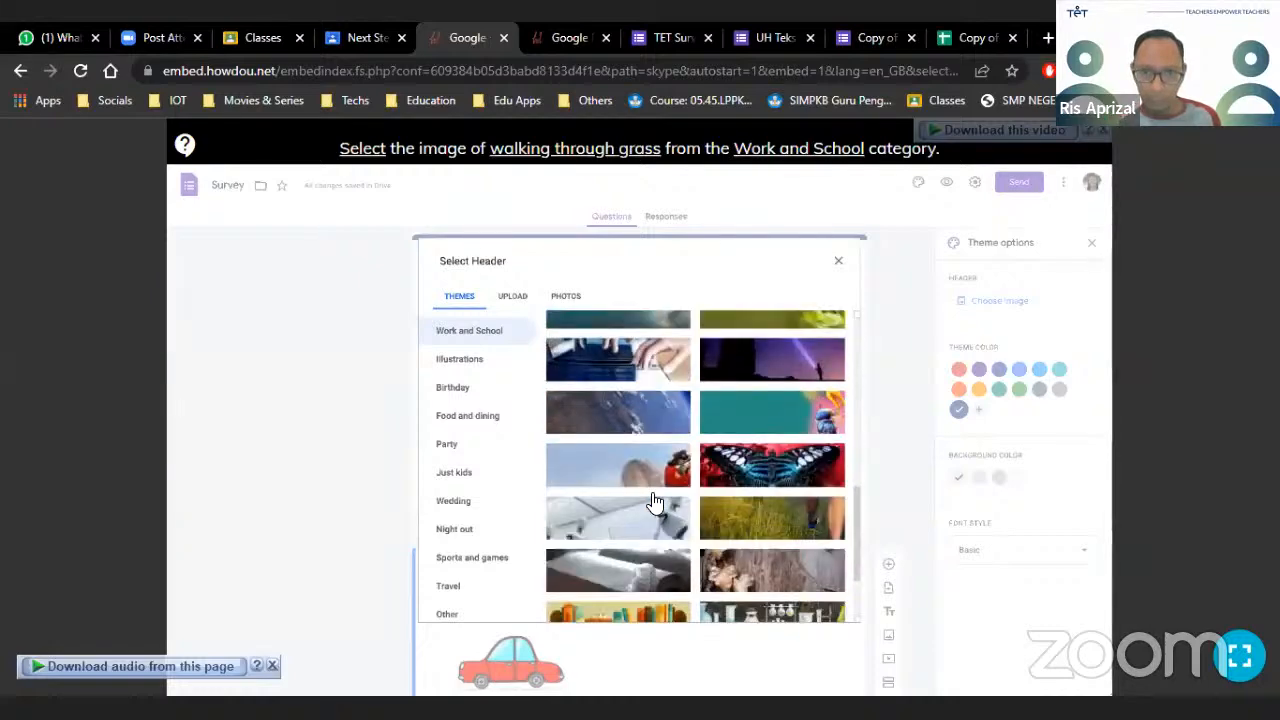
{"action": "scroll", "coordinate": [653, 501], "scroll_direction": "down", "scroll_amount": 2}
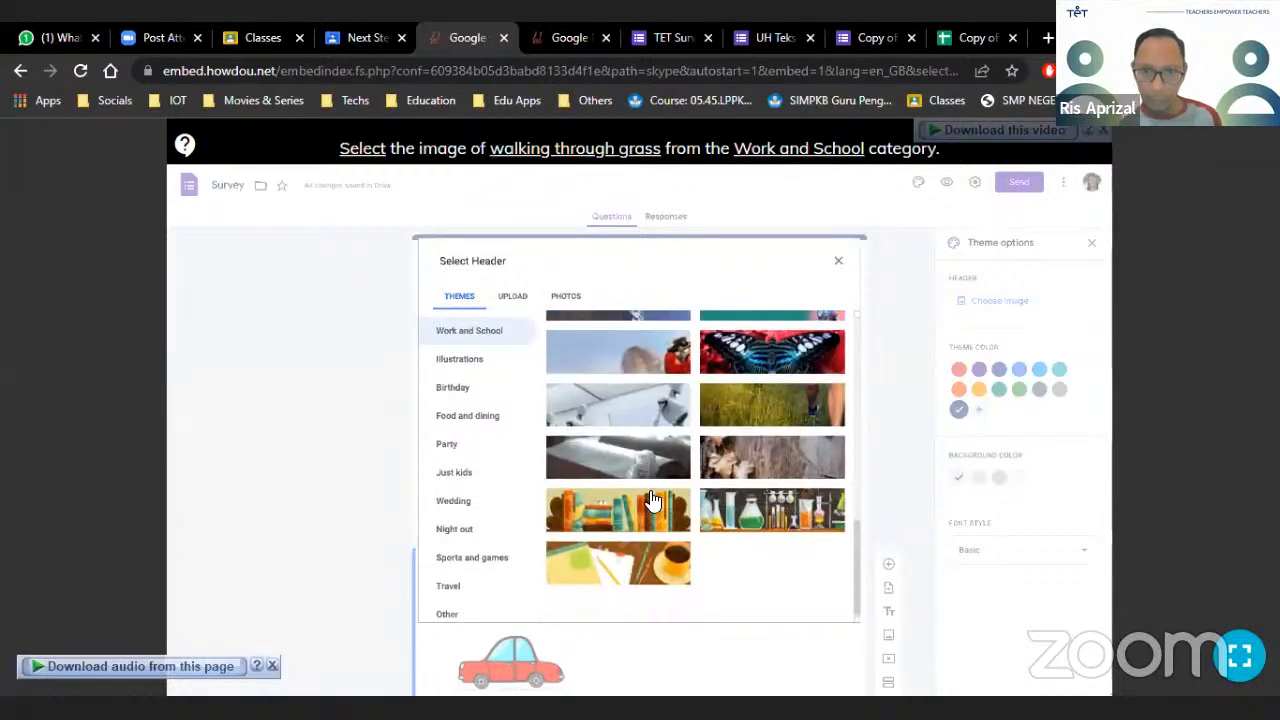
{"action": "left_click", "coordinate": [772, 402]}
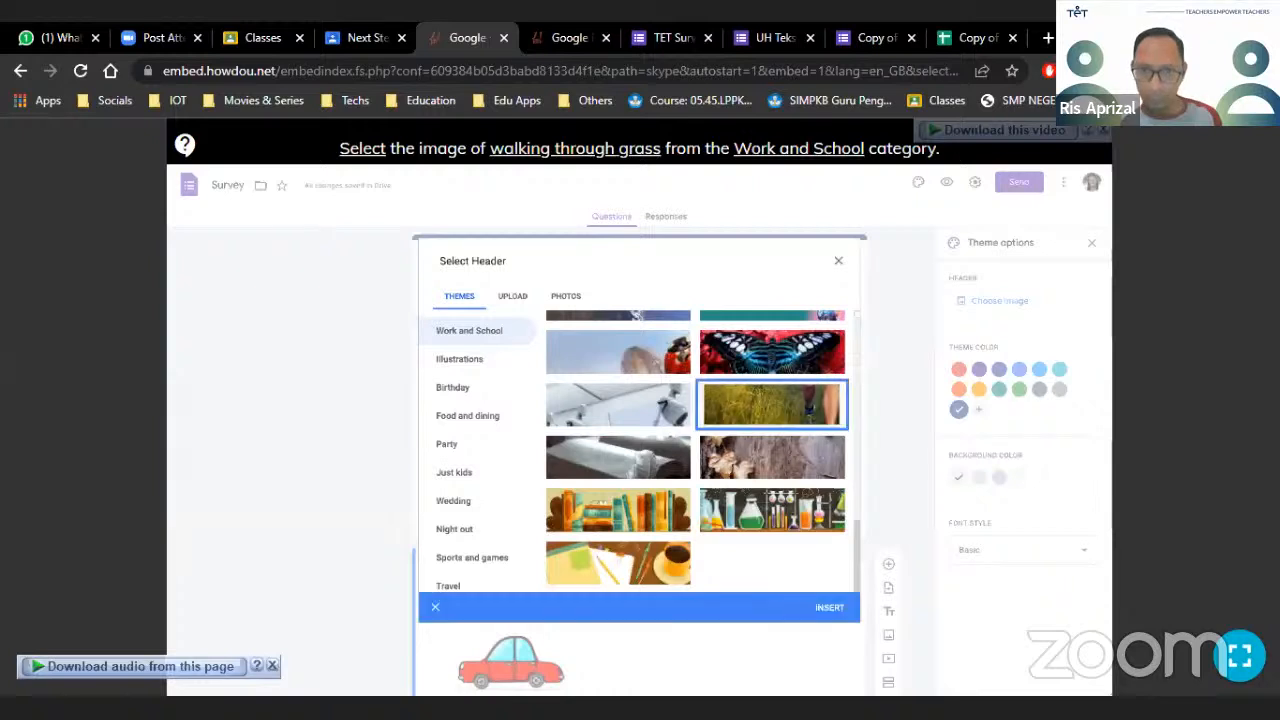
{"action": "left_click", "coordinate": [812, 607]}
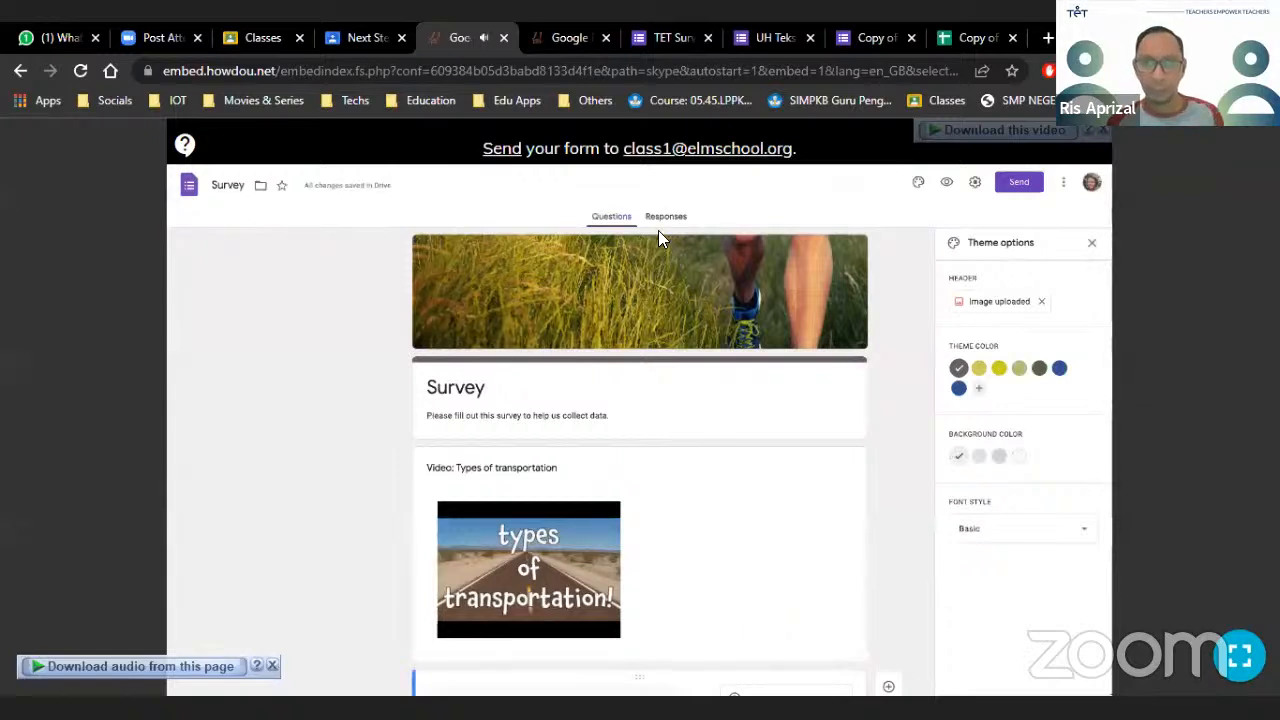
Start sending the Survey form by email and make the recipient field ready for entry
{"action": "left_click", "coordinate": [1016, 186]}
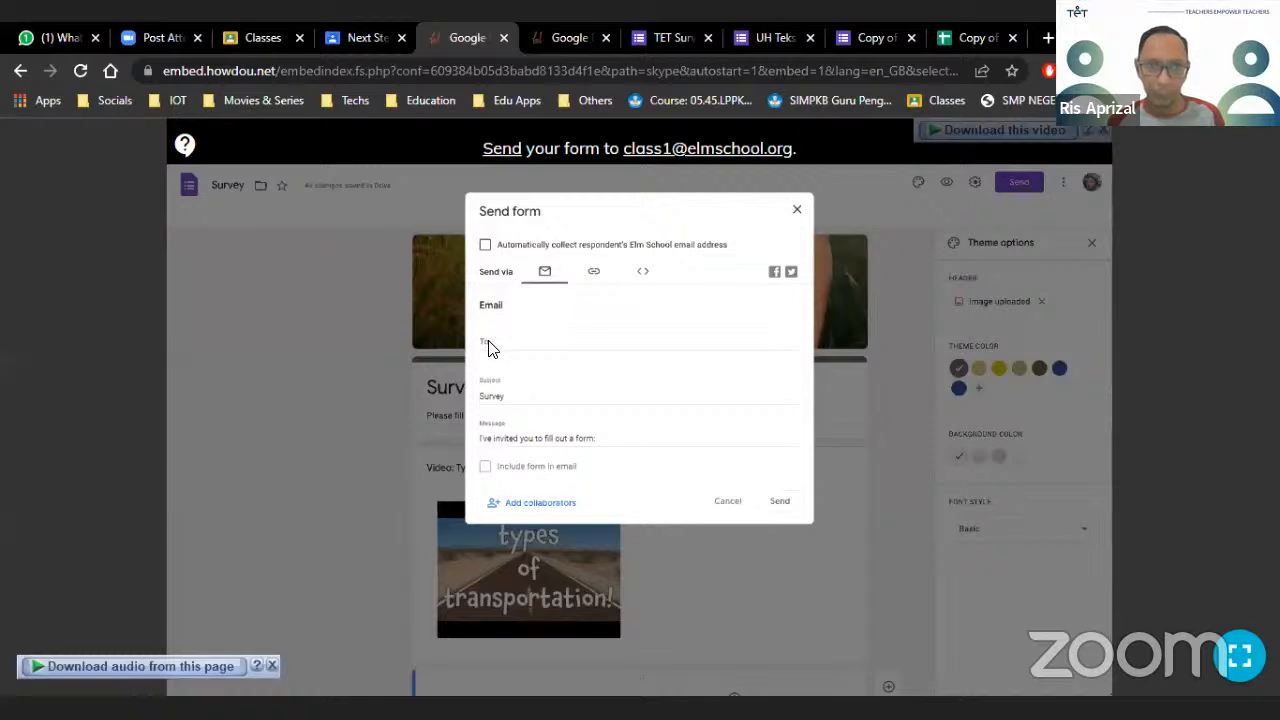
{"action": "left_click", "coordinate": [530, 343]}
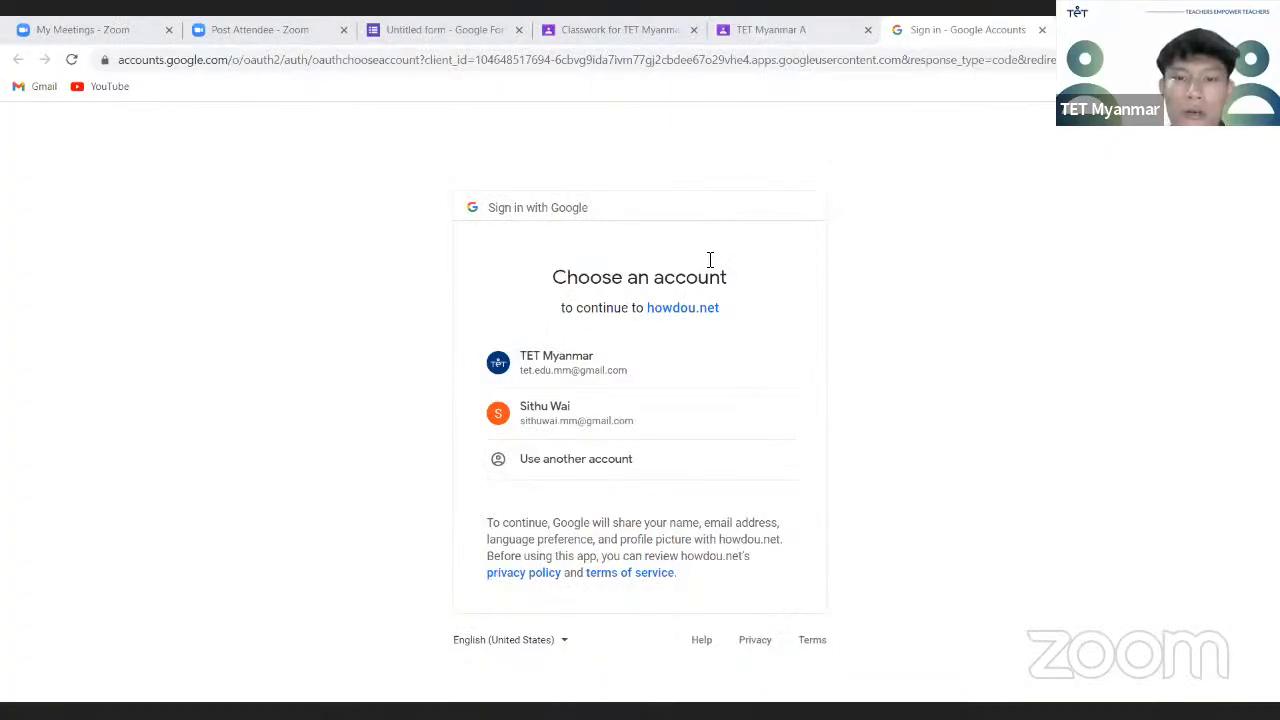
Sign in to howdou.net with the TET Myanmar Google account and start the Learn by assessing exercise
{"action": "left_click", "coordinate": [618, 370]}
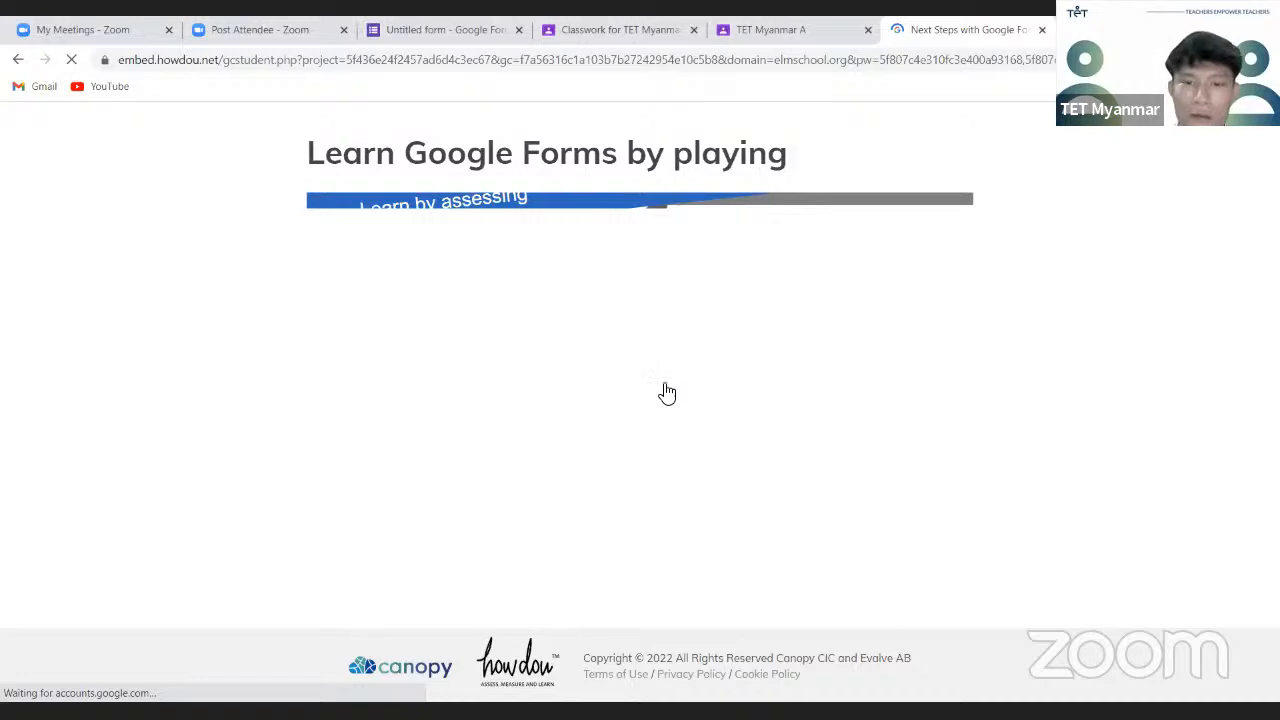
{"action": "left_click", "coordinate": [667, 393]}
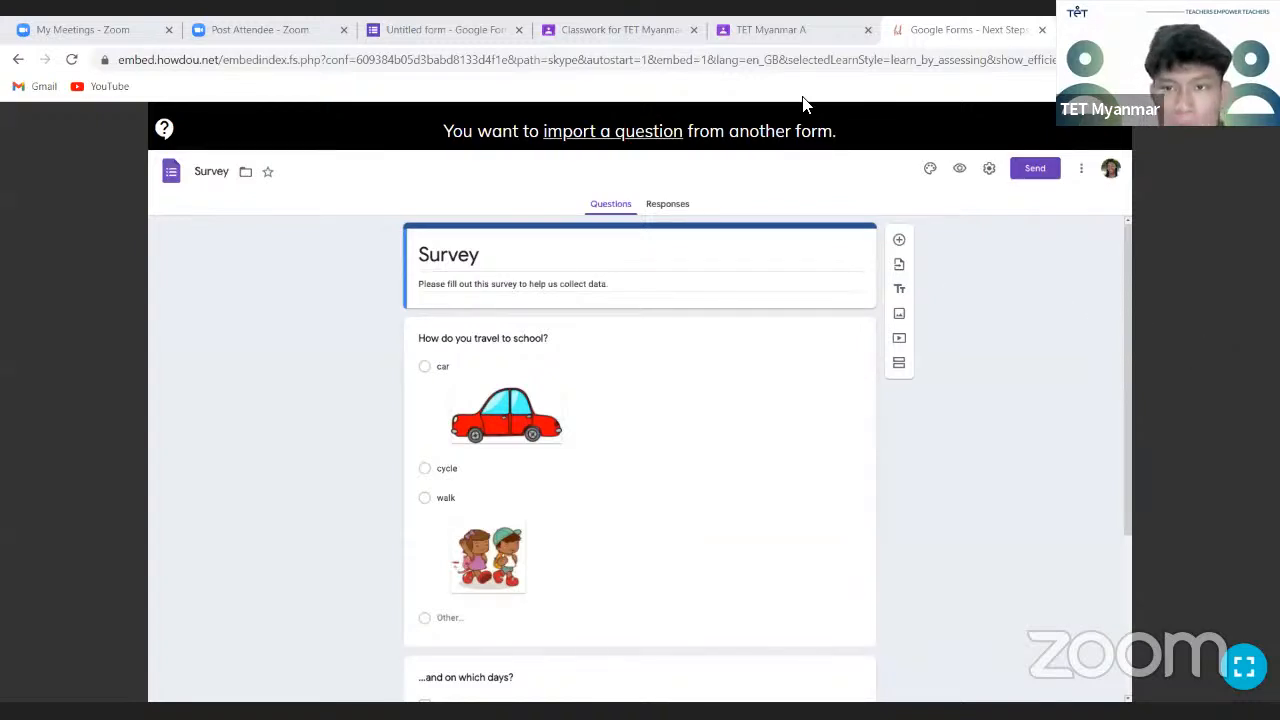
Import the "Types of transportation" video question from the Vehicles form into the Survey form in the new exercise session
{"action": "mouse_move", "coordinate": [912, 256]}
{"action": "left_mouse_down"}
{"action": "mouse_move", "coordinate": [1002, 238]}
{"action": "mouse_move", "coordinate": [924, 266]}
{"action": "mouse_move", "coordinate": [990, 262]}
{"action": "left_mouse_up"}
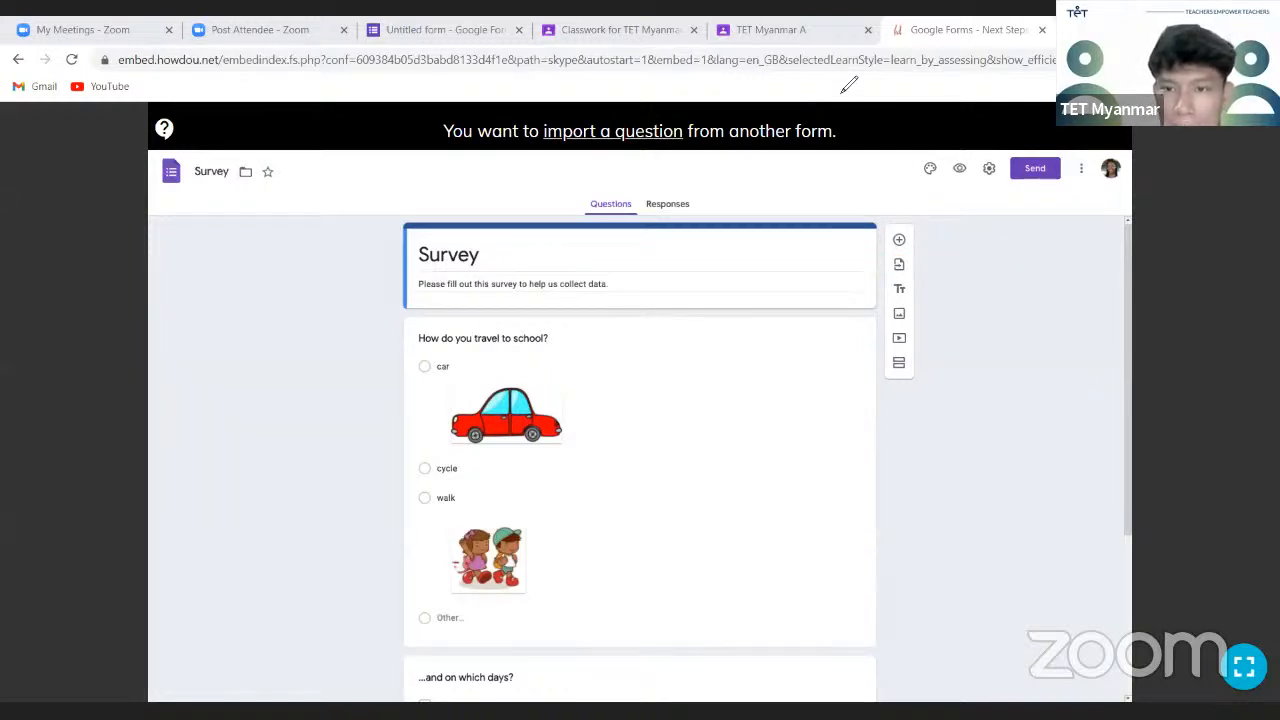
{"action": "left_click", "coordinate": [899, 264]}
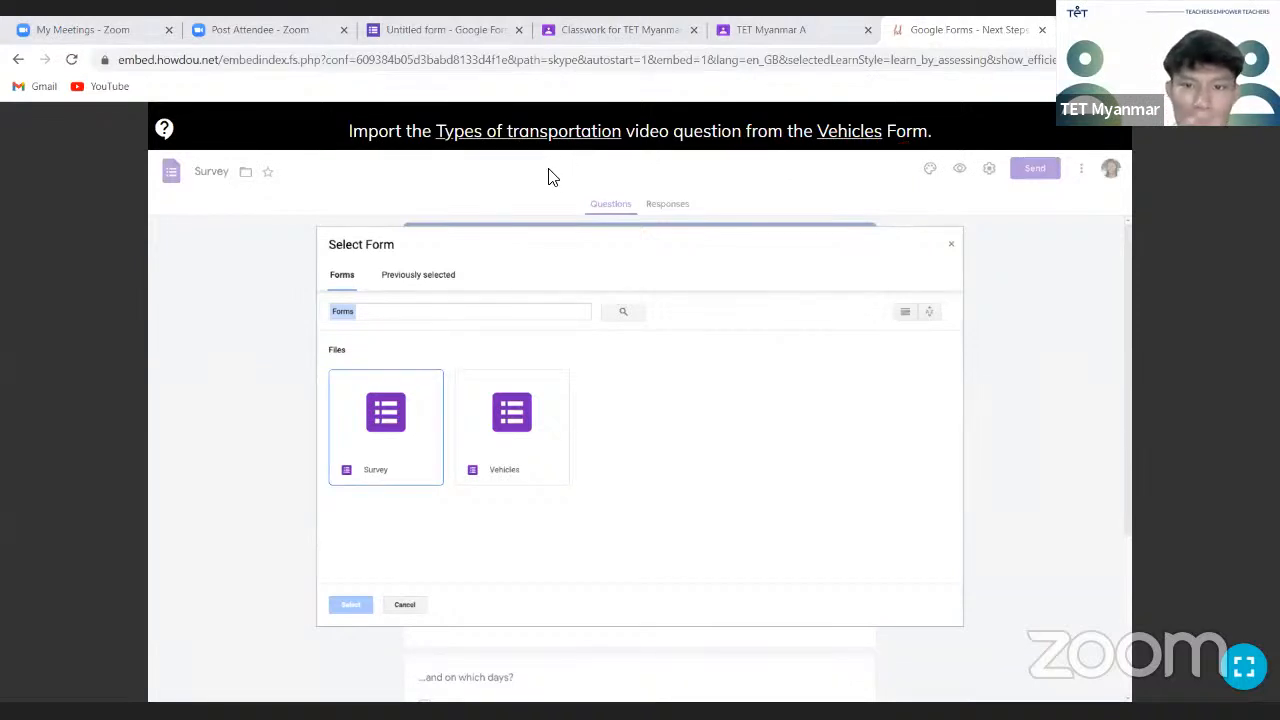
{"action": "left_click", "coordinate": [514, 422]}
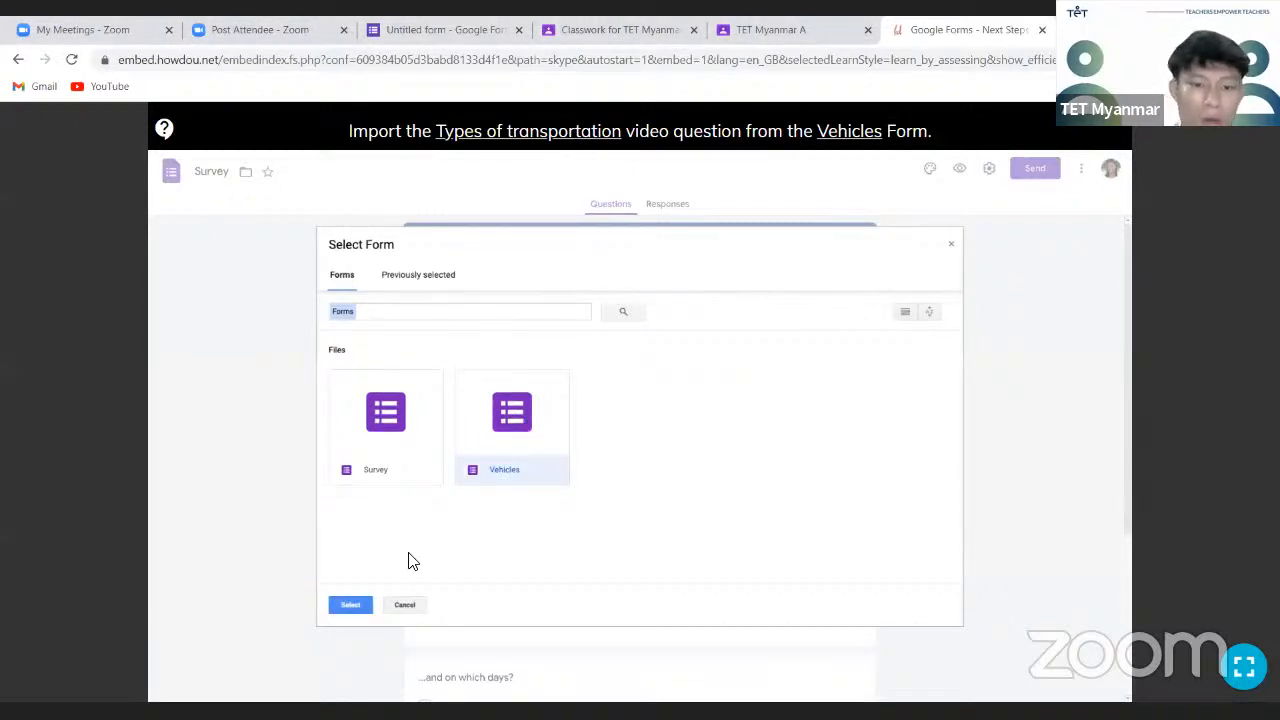
{"action": "left_click", "coordinate": [350, 606]}
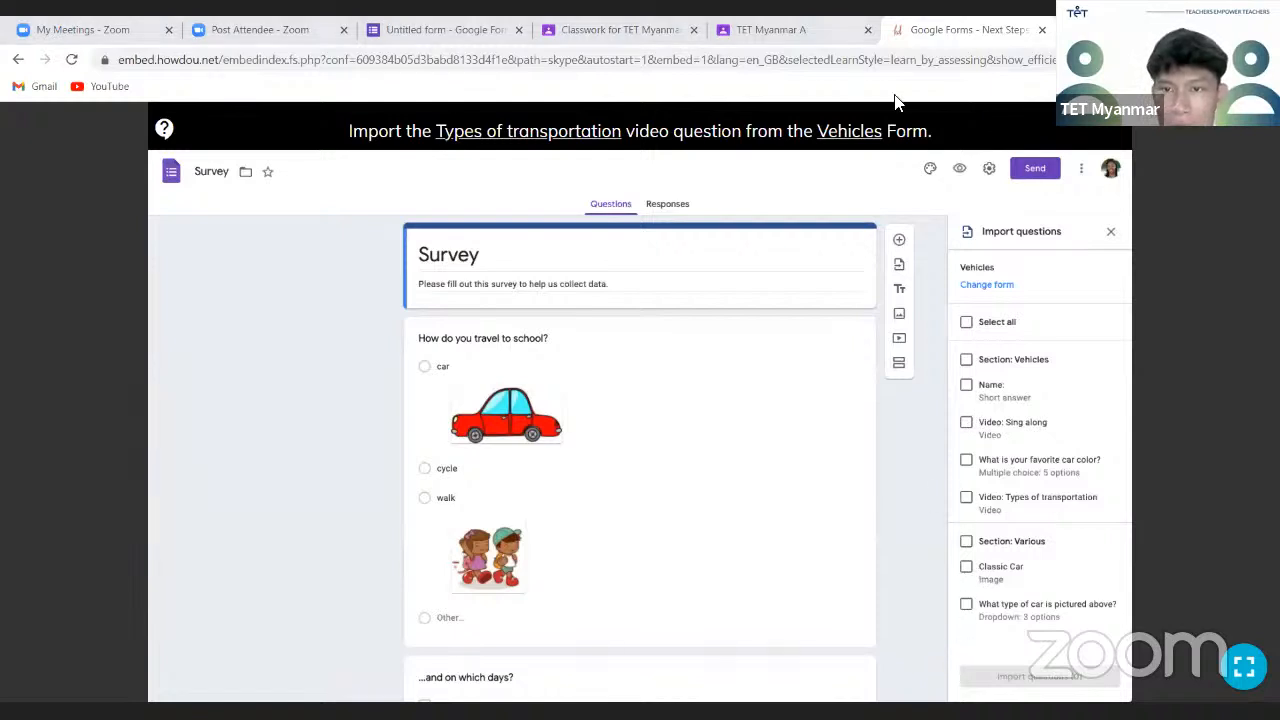
{"action": "mouse_move", "coordinate": [937, 458]}
{"action": "left_mouse_down"}
{"action": "mouse_move", "coordinate": [983, 313]}
{"action": "mouse_move", "coordinate": [1084, 354]}
{"action": "mouse_move", "coordinate": [1080, 370]}
{"action": "mouse_move", "coordinate": [1112, 410]}
{"action": "mouse_move", "coordinate": [1030, 652]}
{"action": "mouse_move", "coordinate": [948, 490]}
{"action": "mouse_move", "coordinate": [958, 320]}
{"action": "left_mouse_up"}
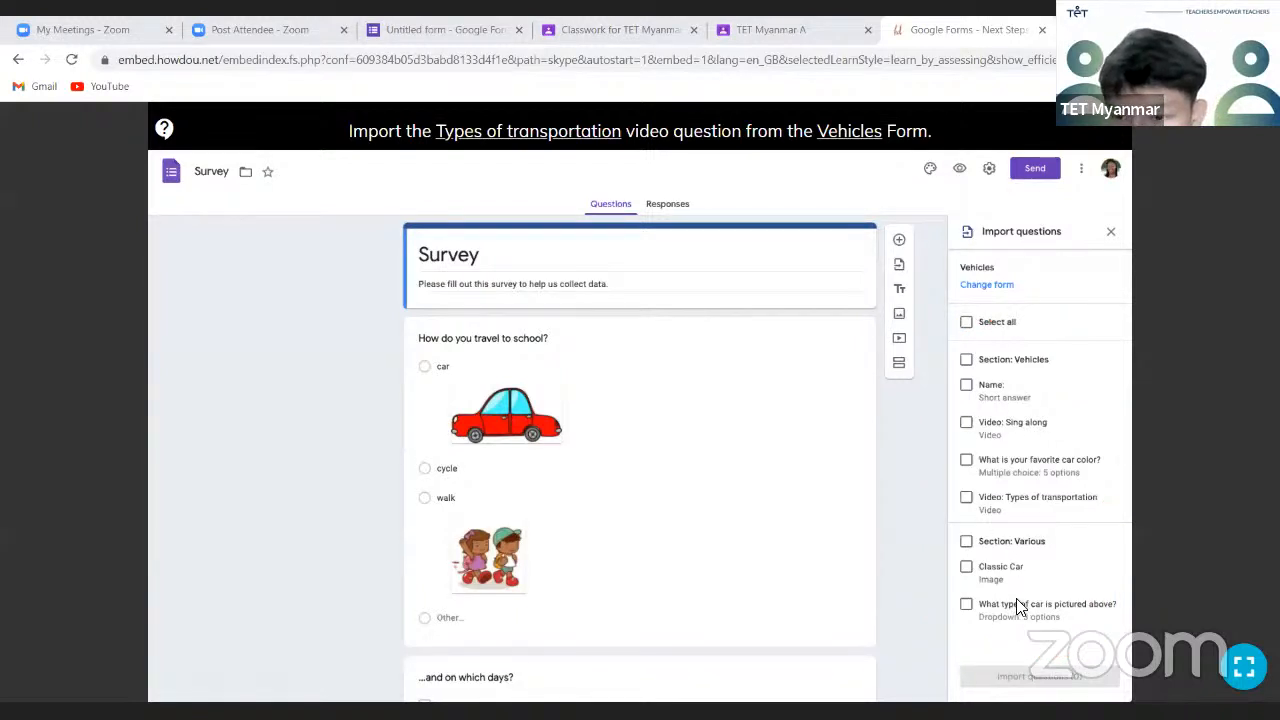
{"action": "left_click", "coordinate": [966, 500]}
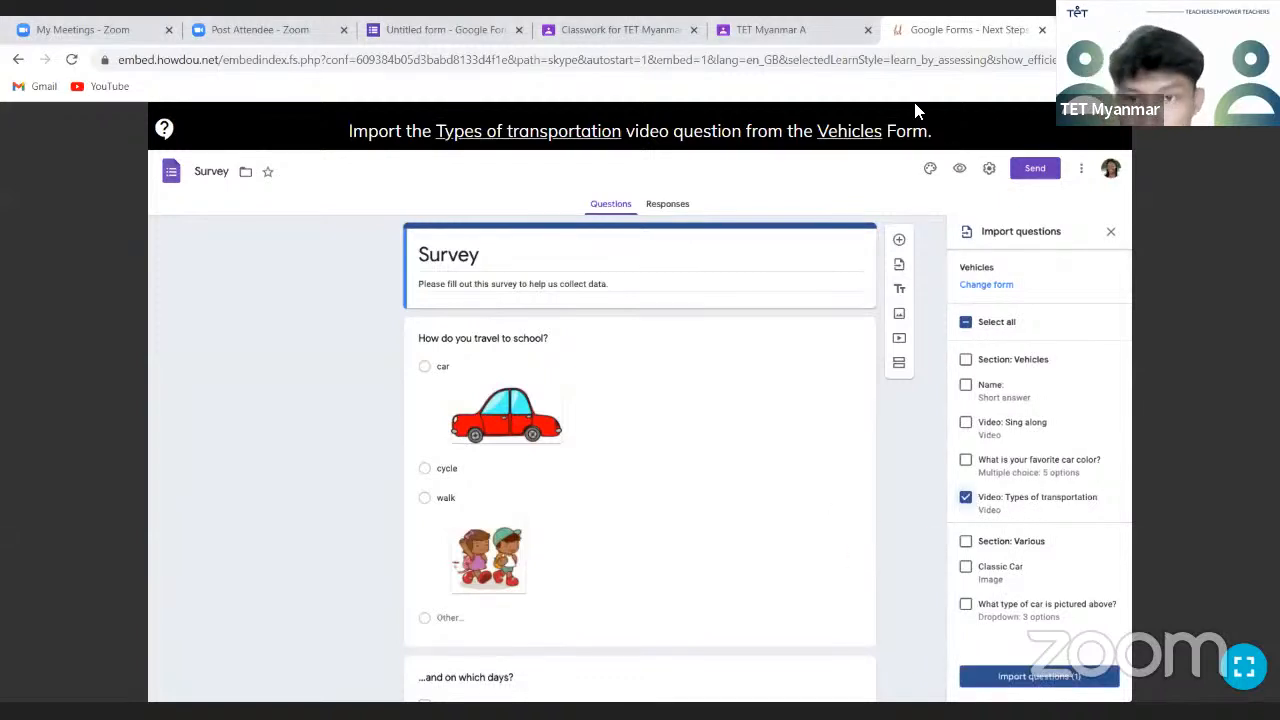
{"action": "left_click_drag", "start_coordinate": [957, 512], "coordinate": [1102, 508]}
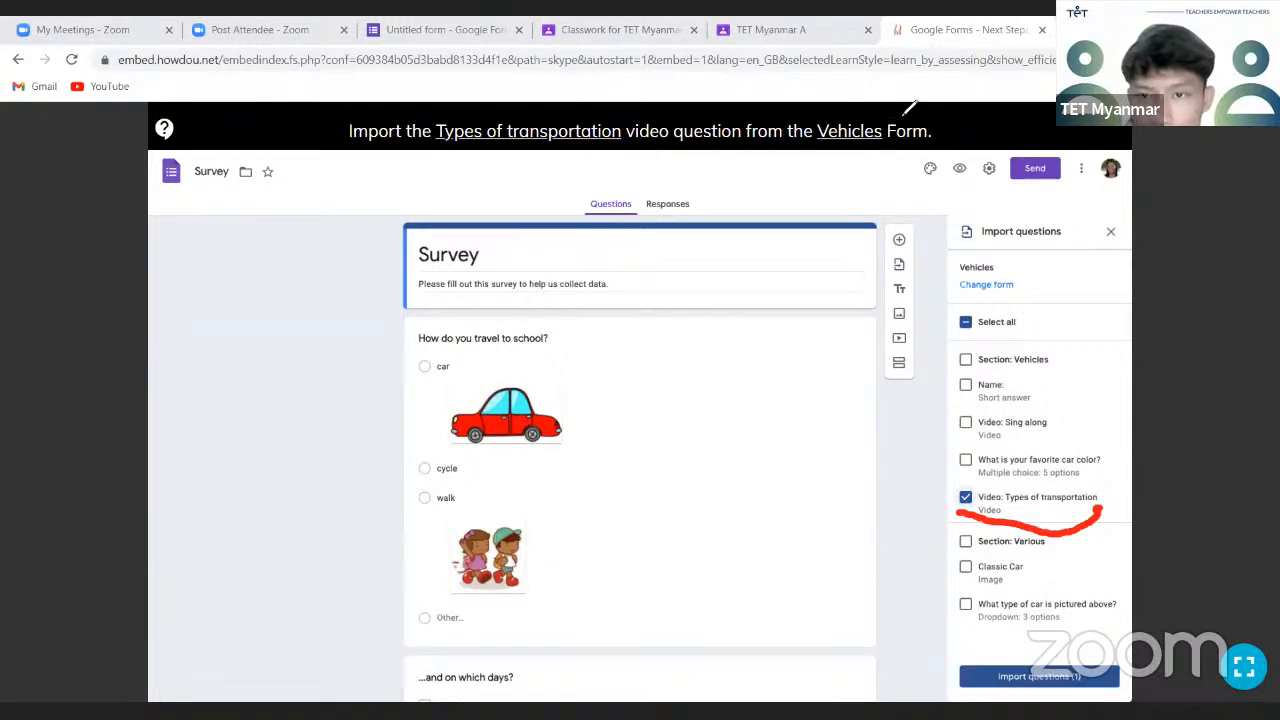
{"action": "left_click", "coordinate": [1040, 677]}
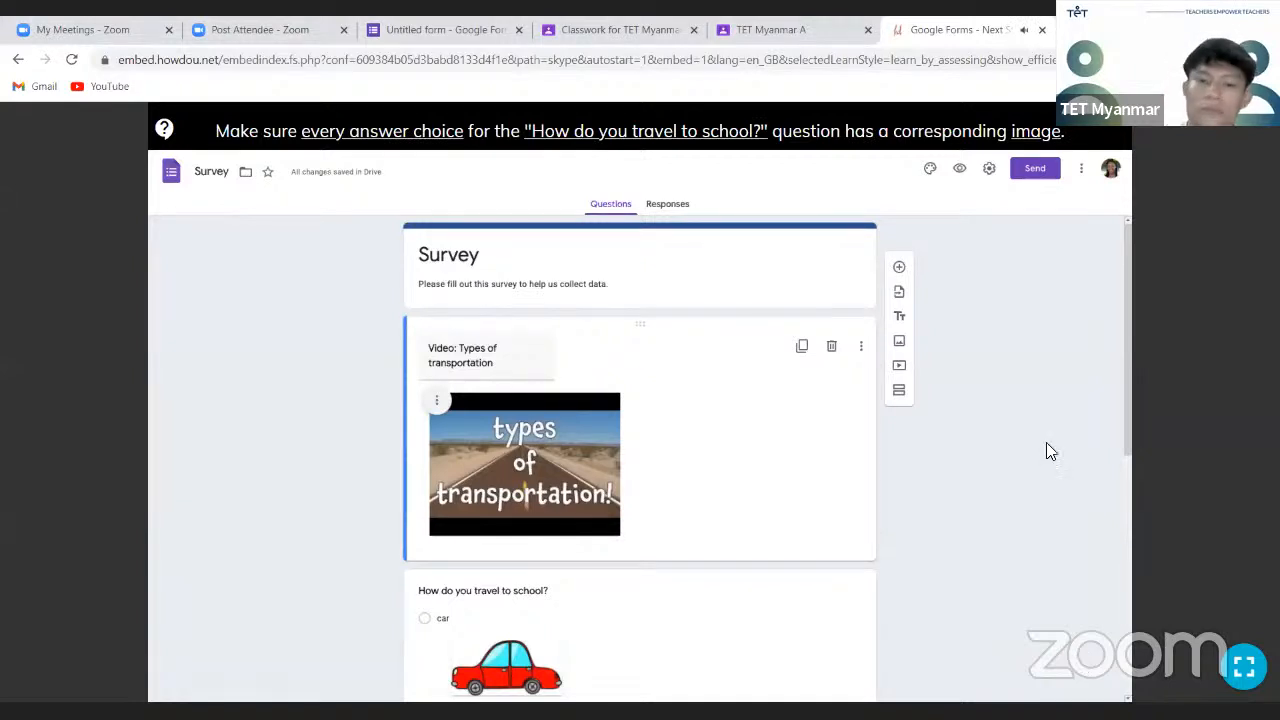
Add the red and yellow bicycle picture from a Google image search for "bicycle" to the "cycle" answer of "How do you travel to school?"
{"action": "scroll", "coordinate": [712, 594], "scroll_direction": "down", "scroll_amount": 3}
{"action": "scroll", "coordinate": [532, 420], "scroll_direction": "down", "scroll_amount": 1}
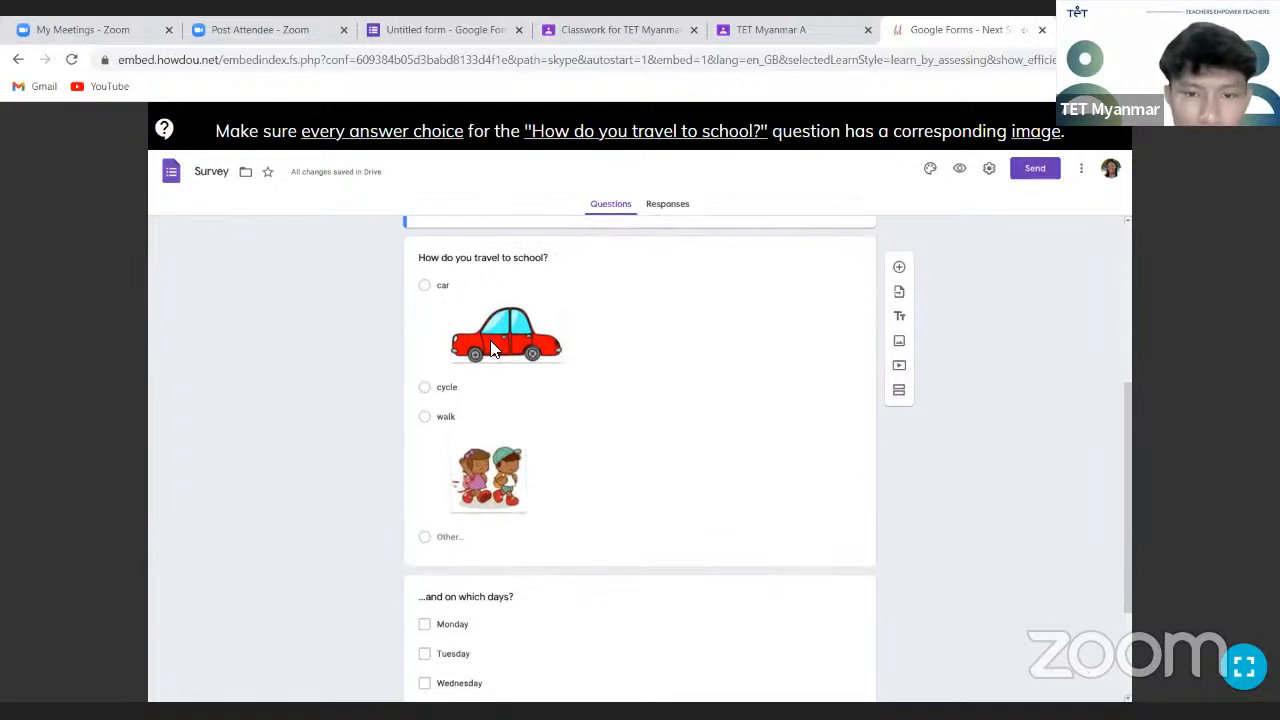
{"action": "left_click", "coordinate": [472, 392]}
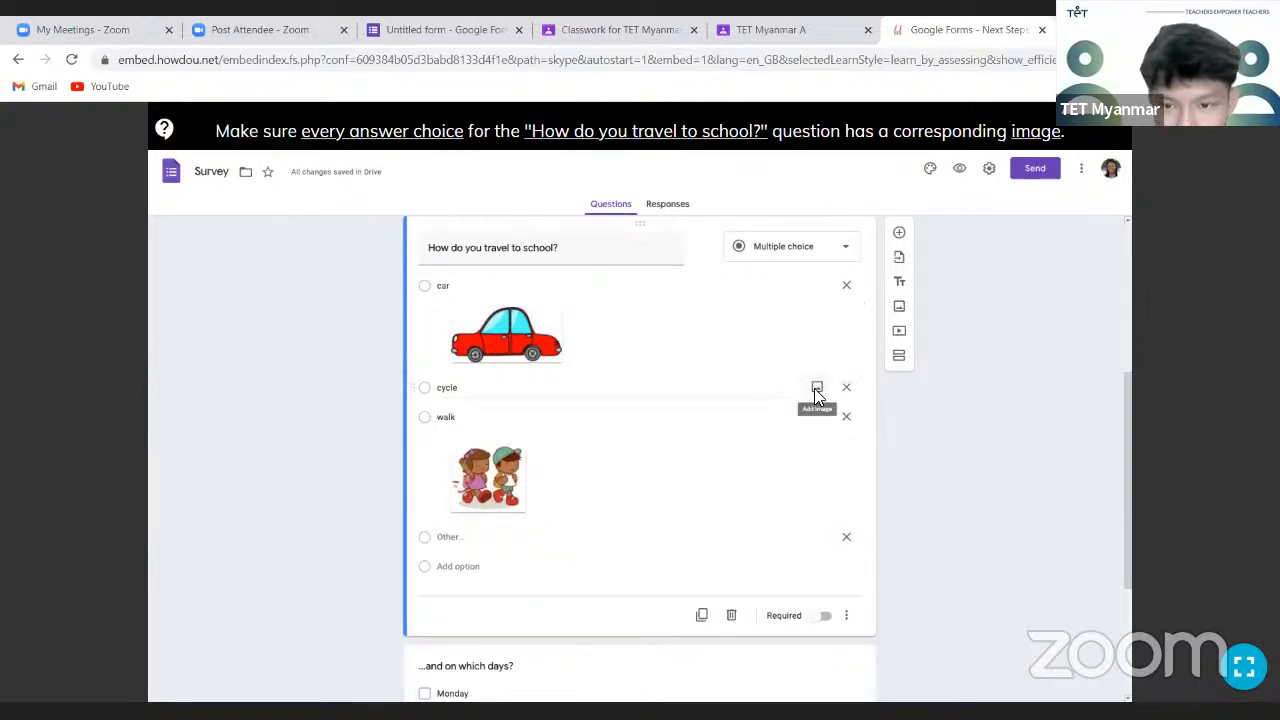
{"action": "left_click", "coordinate": [816, 390]}
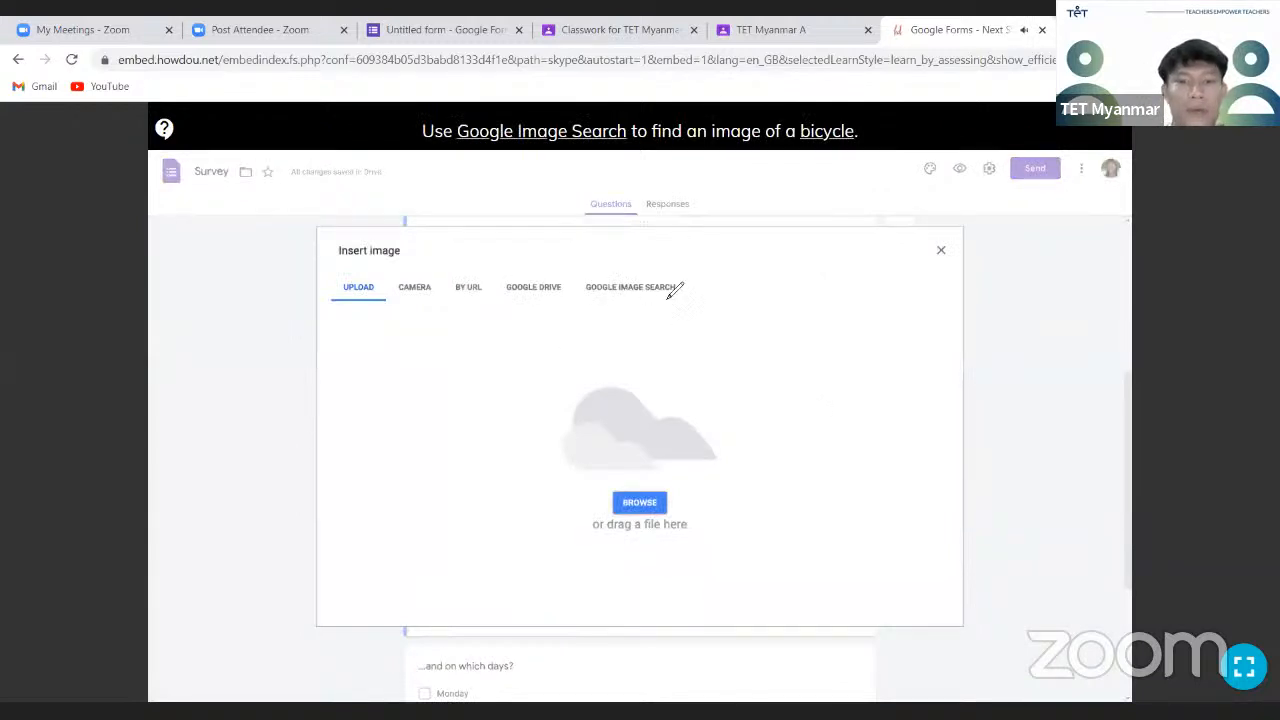
{"action": "mouse_move", "coordinate": [669, 291]}
{"action": "left_mouse_down"}
{"action": "mouse_move", "coordinate": [623, 257]}
{"action": "mouse_move", "coordinate": [600, 293]}
{"action": "mouse_move", "coordinate": [568, 278]}
{"action": "left_mouse_up"}
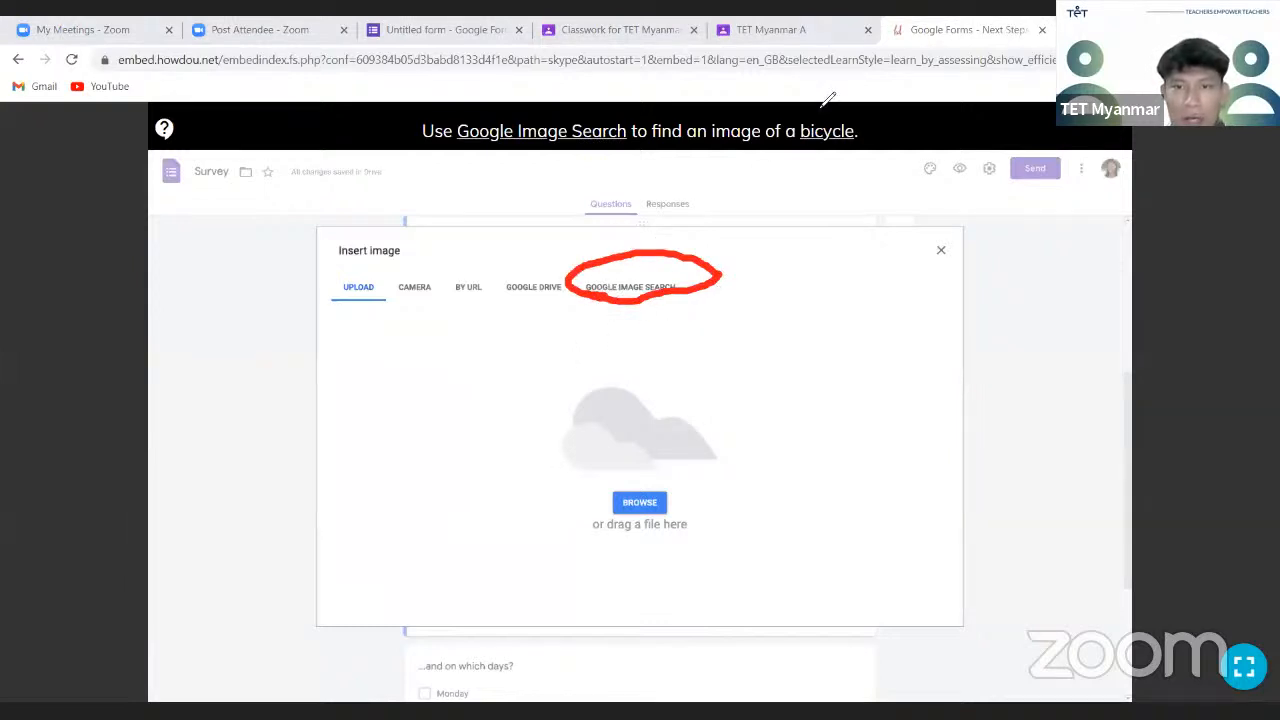
{"action": "left_click", "coordinate": [630, 290]}
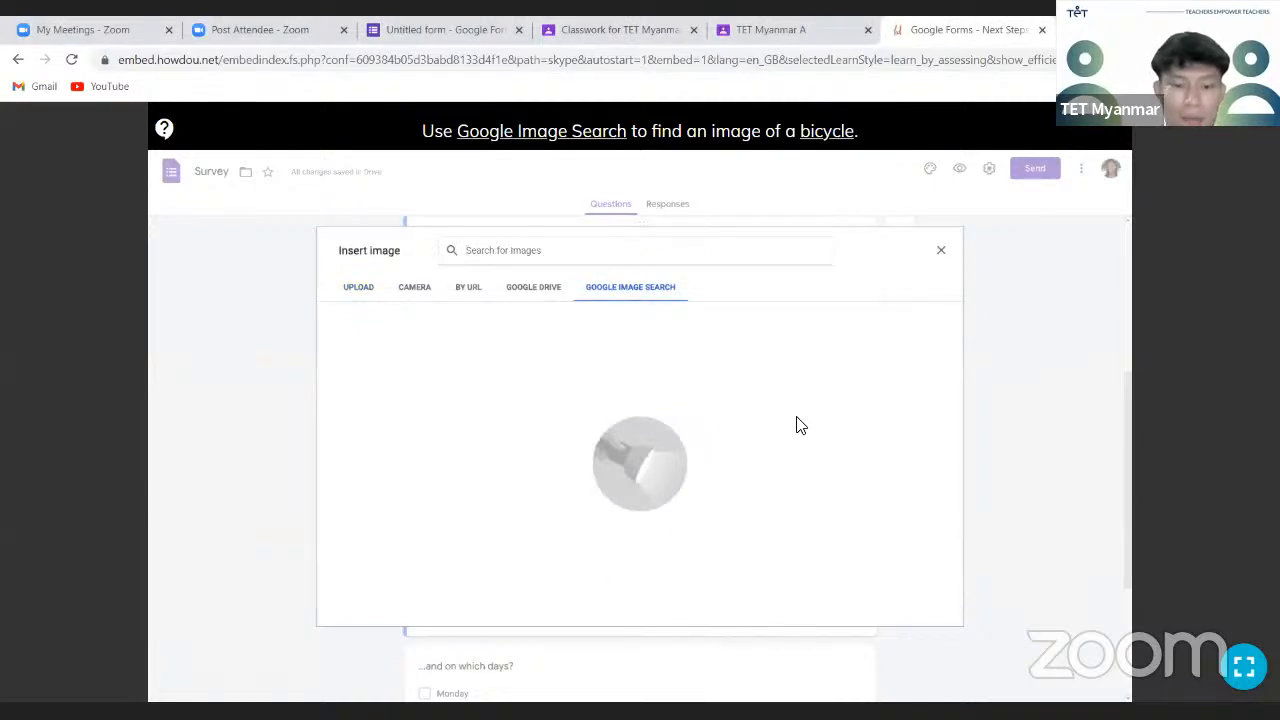
{"action": "type", "text": "bicycle"}
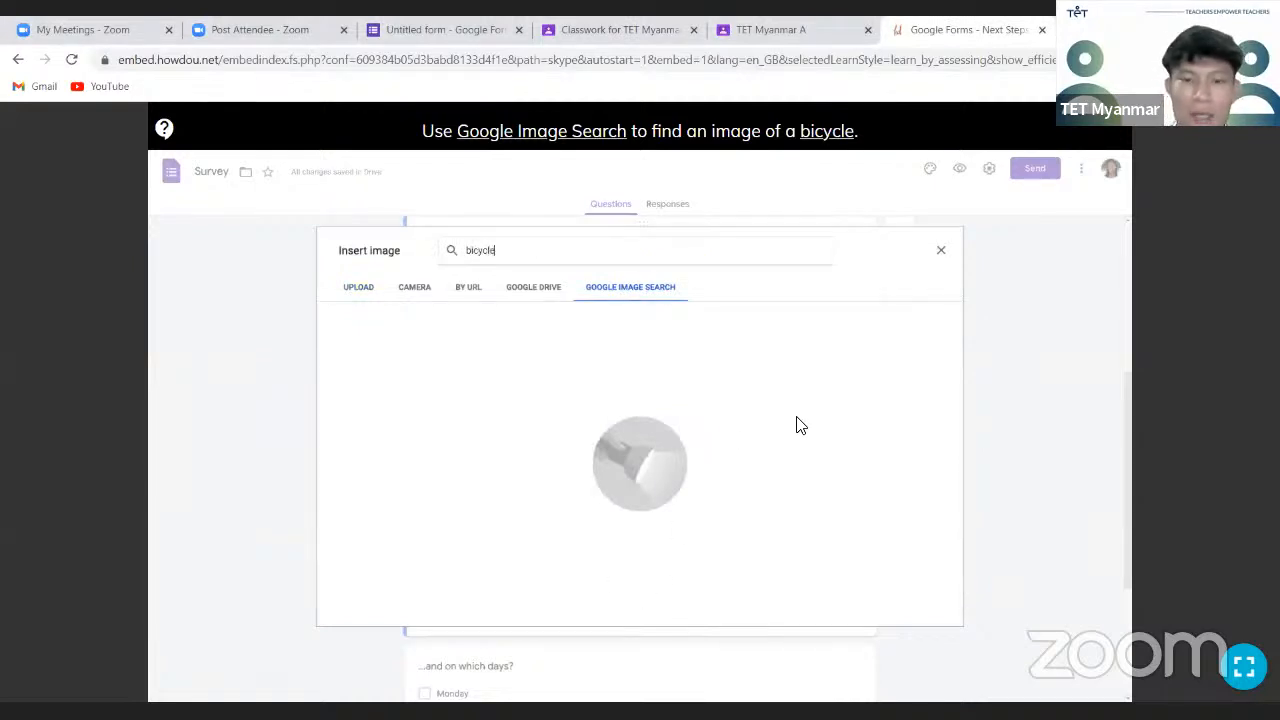
{"action": "key", "text": "Return"}
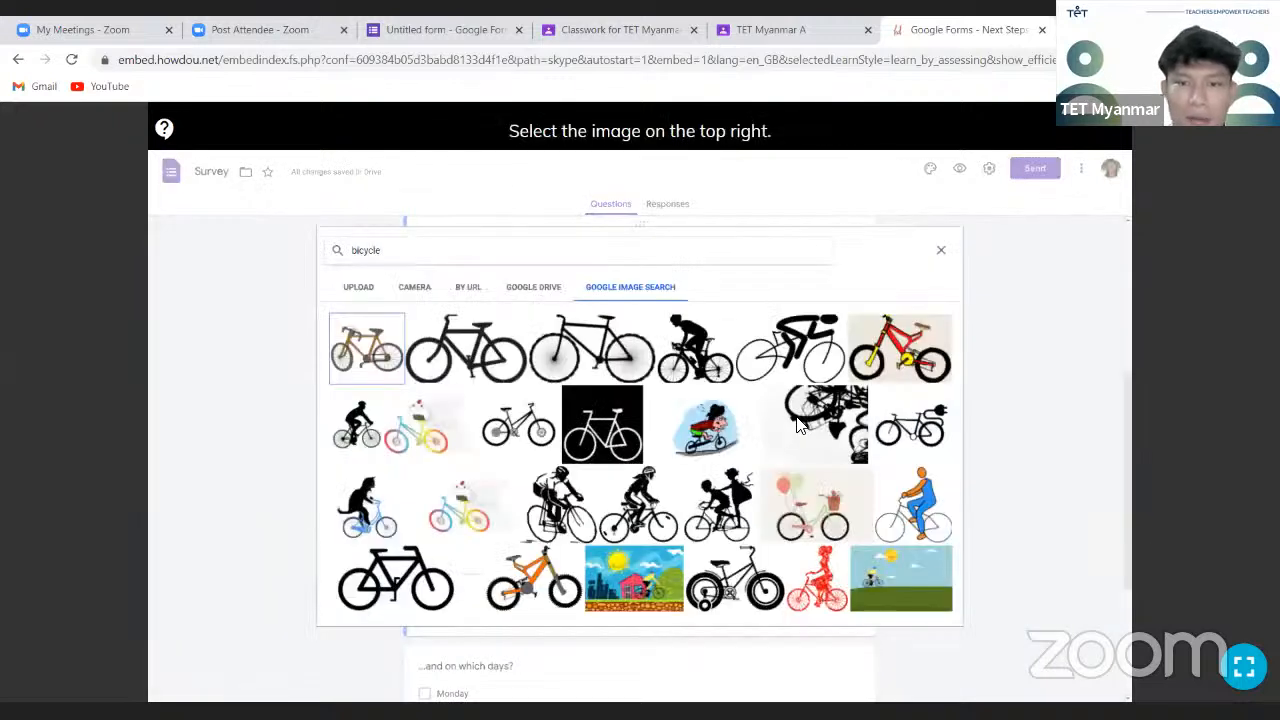
{"action": "left_click", "coordinate": [896, 355]}
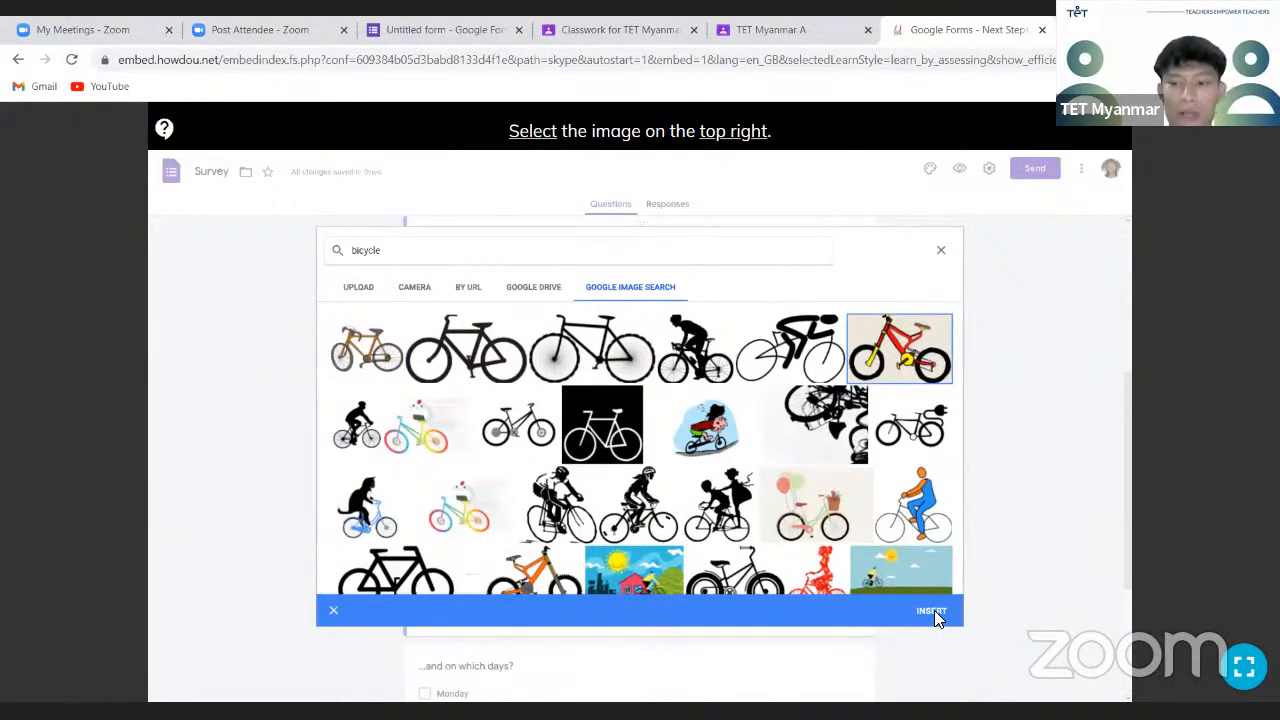
{"action": "left_click", "coordinate": [931, 612]}
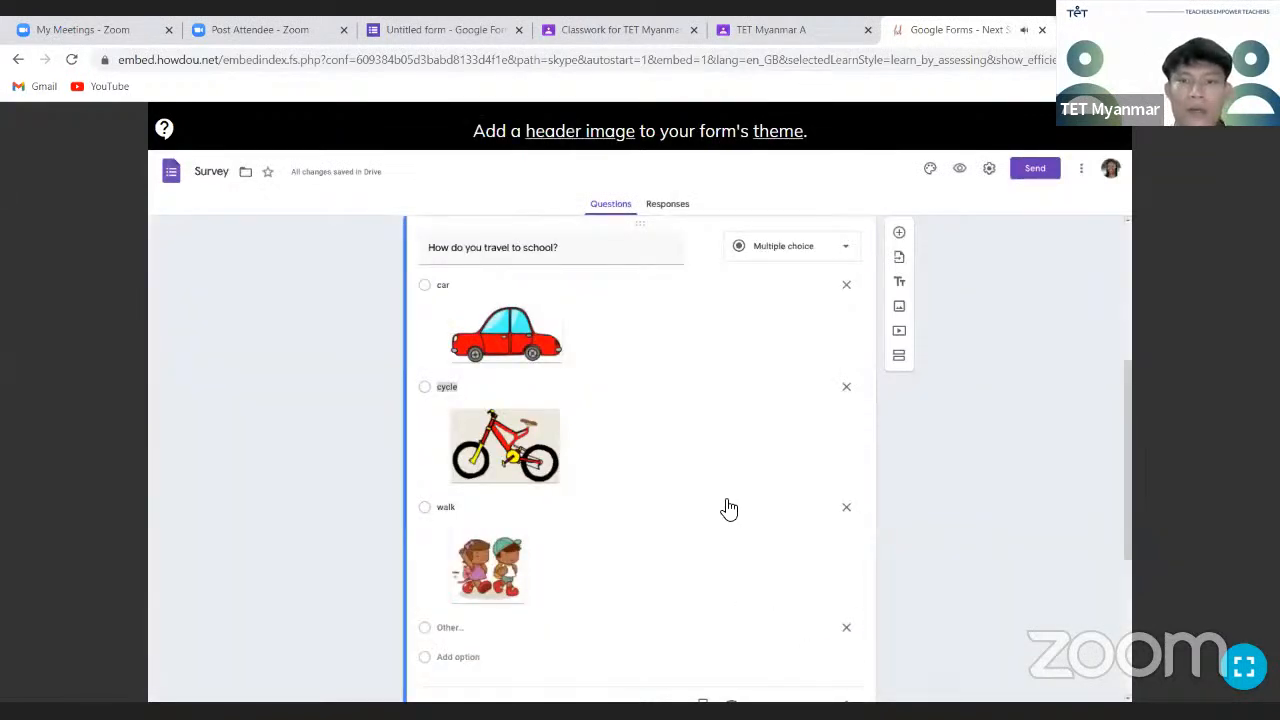
Insert the walking-through-grass picture from the Work and School category as the Survey form's theme header image
{"action": "scroll", "coordinate": [757, 511], "scroll_direction": "up", "scroll_amount": 3}
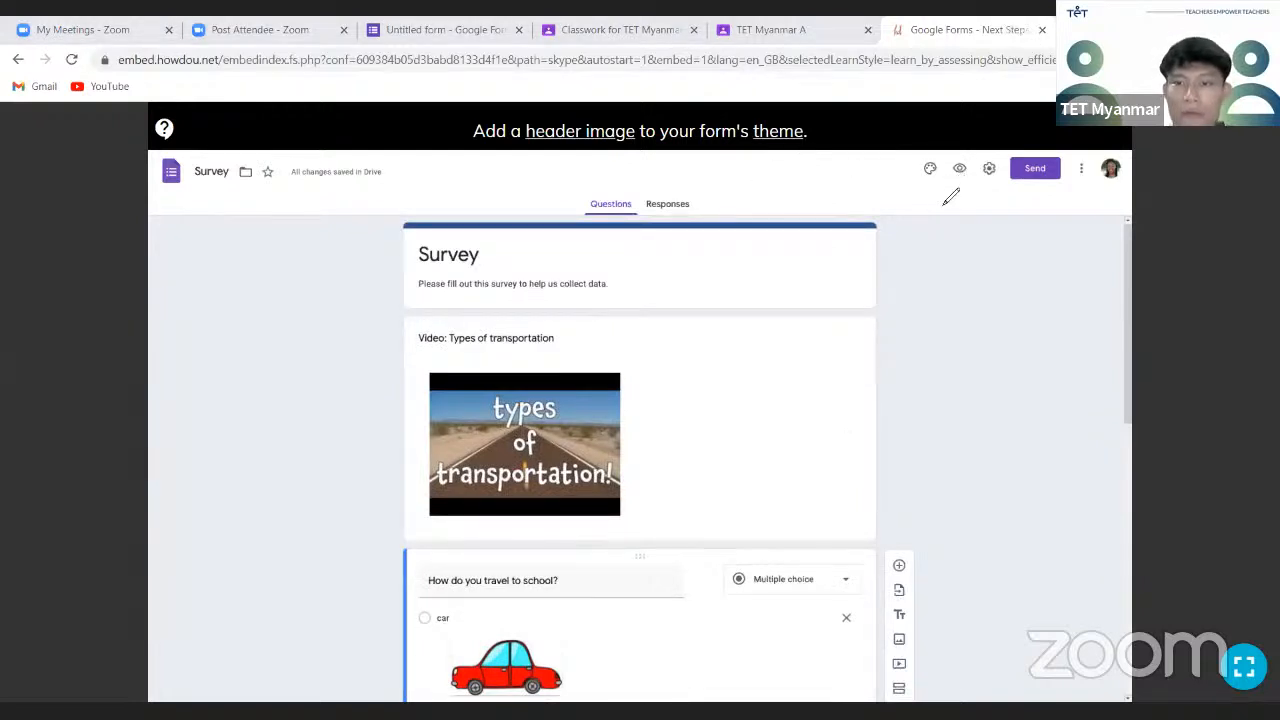
{"action": "mouse_move", "coordinate": [951, 194]}
{"action": "left_mouse_down"}
{"action": "mouse_move", "coordinate": [908, 169]}
{"action": "mouse_move", "coordinate": [942, 158]}
{"action": "mouse_move", "coordinate": [918, 170]}
{"action": "left_mouse_up"}
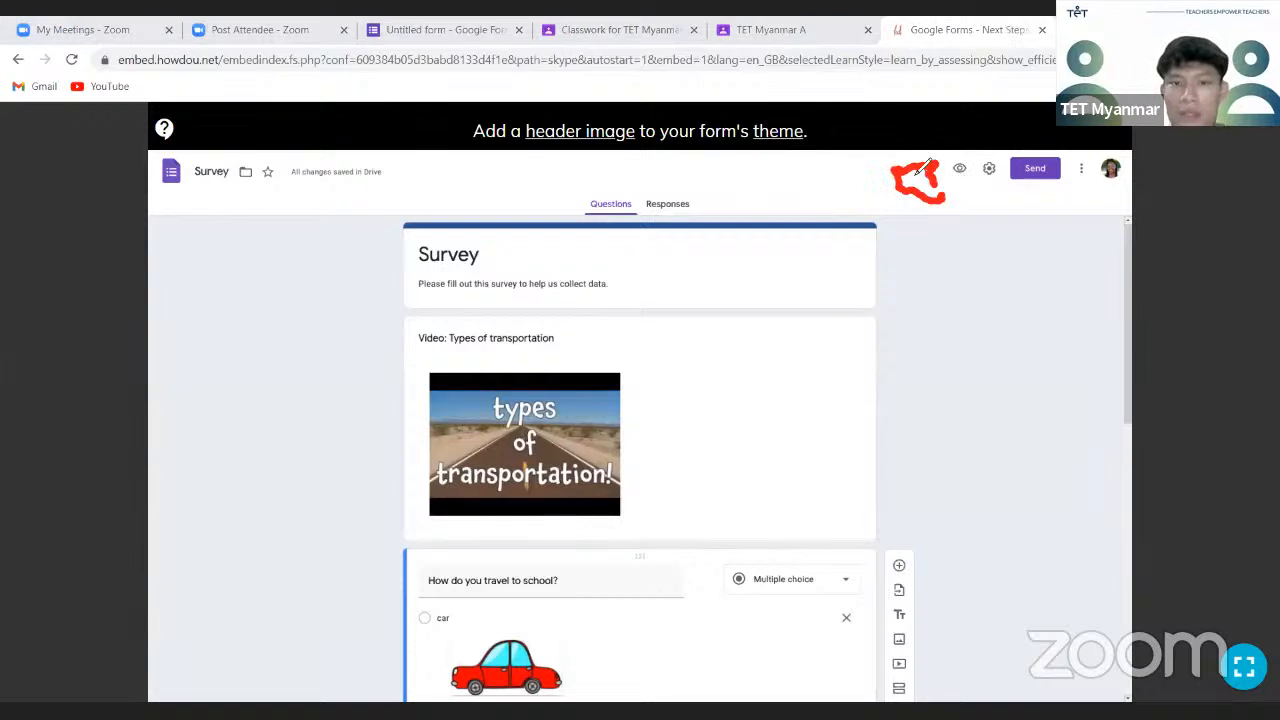
{"action": "left_click", "coordinate": [706, 107]}
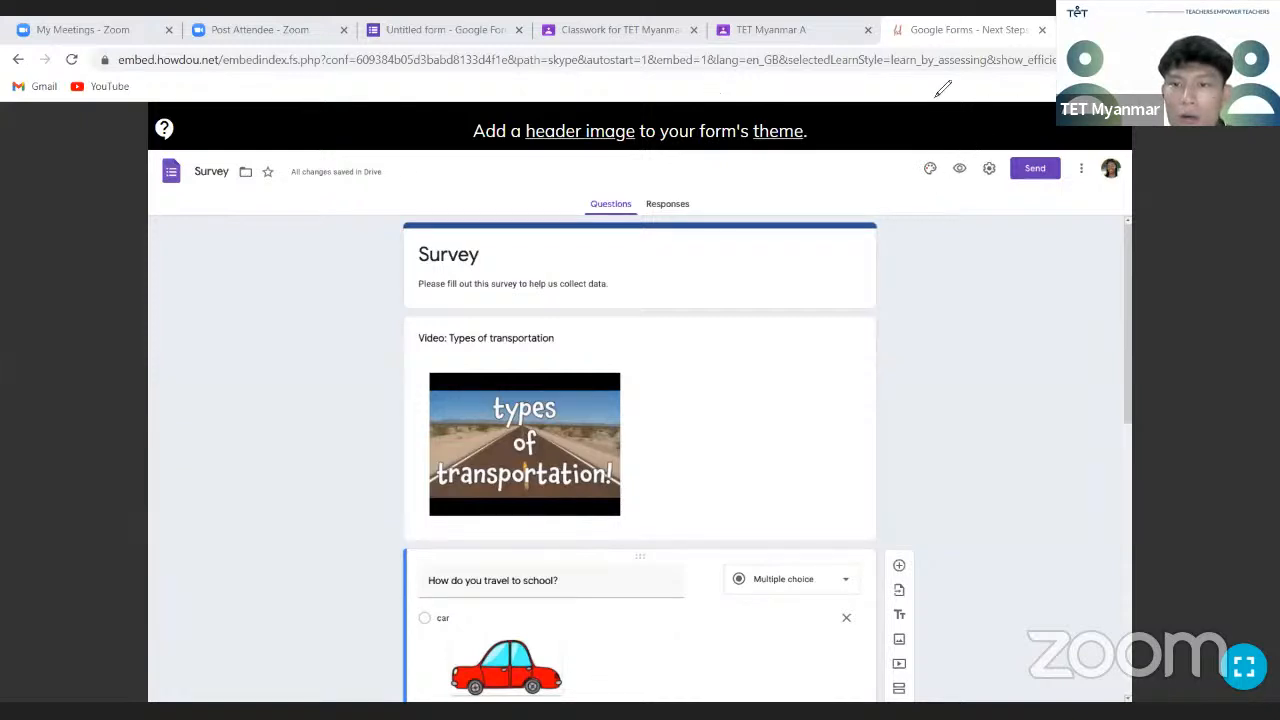
{"action": "left_click", "coordinate": [930, 170]}
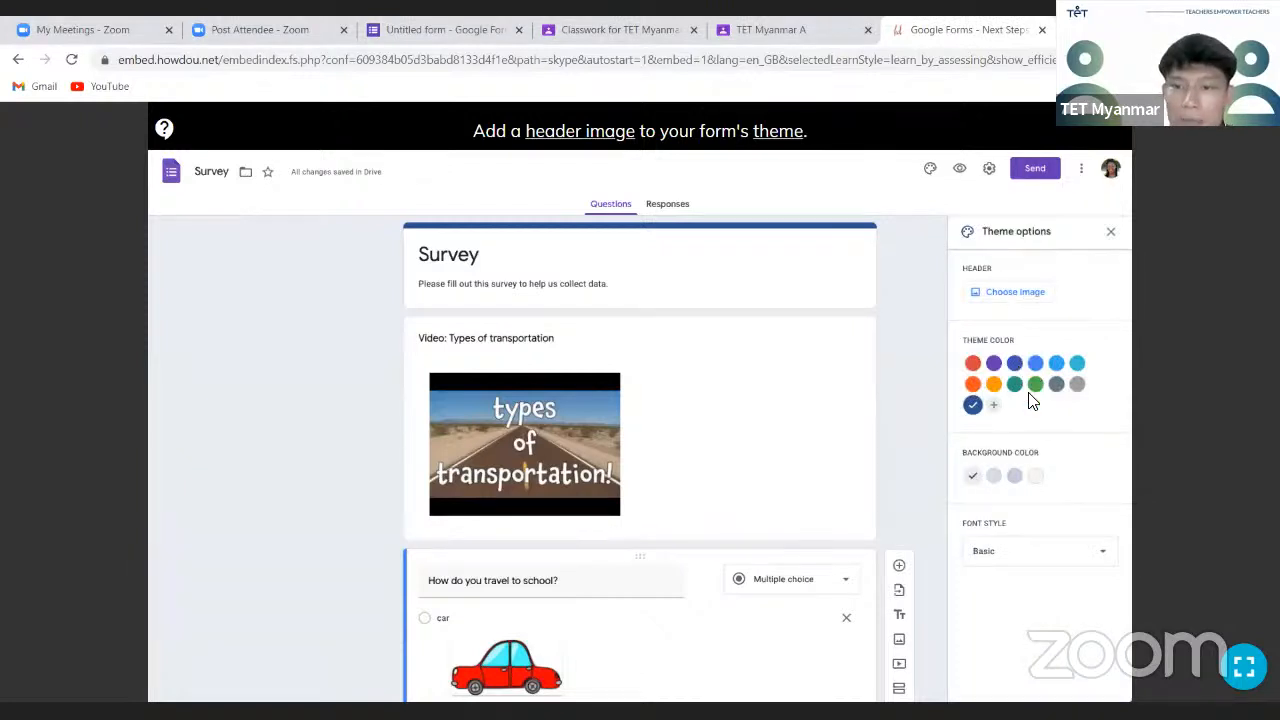
{"action": "left_click", "coordinate": [998, 296]}
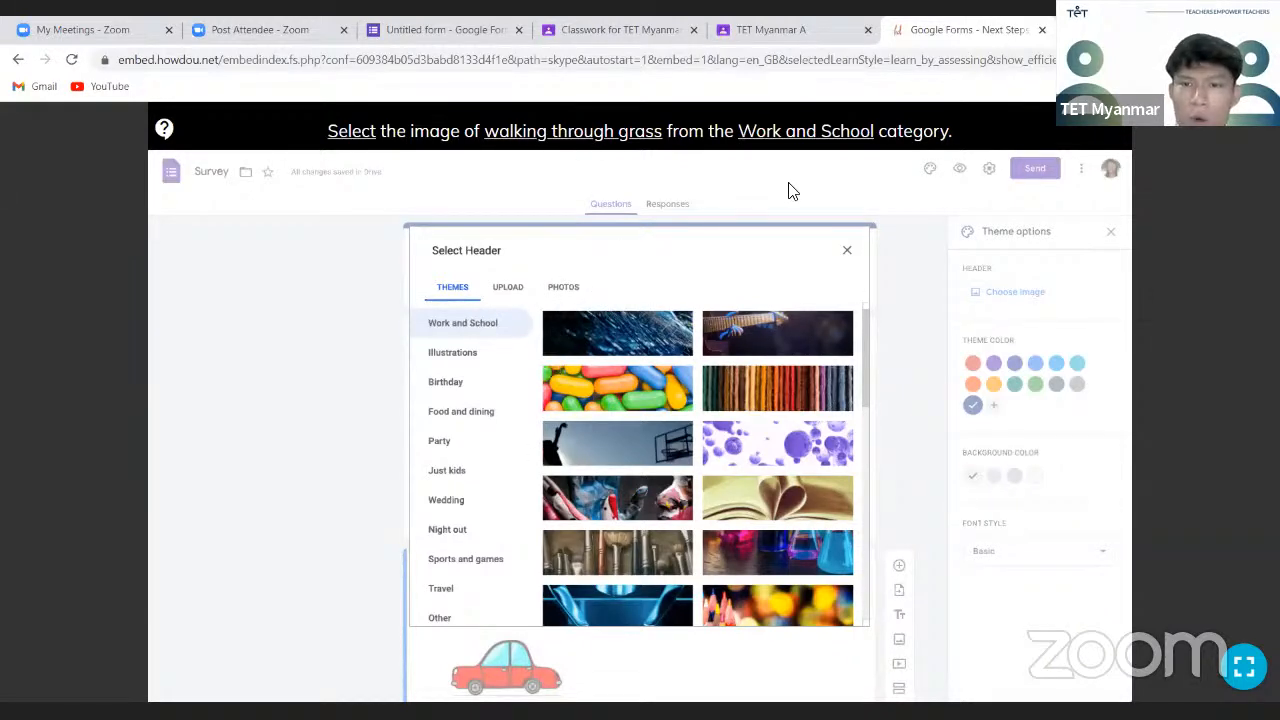
{"action": "scroll", "coordinate": [755, 530], "scroll_direction": "down", "scroll_amount": 2}
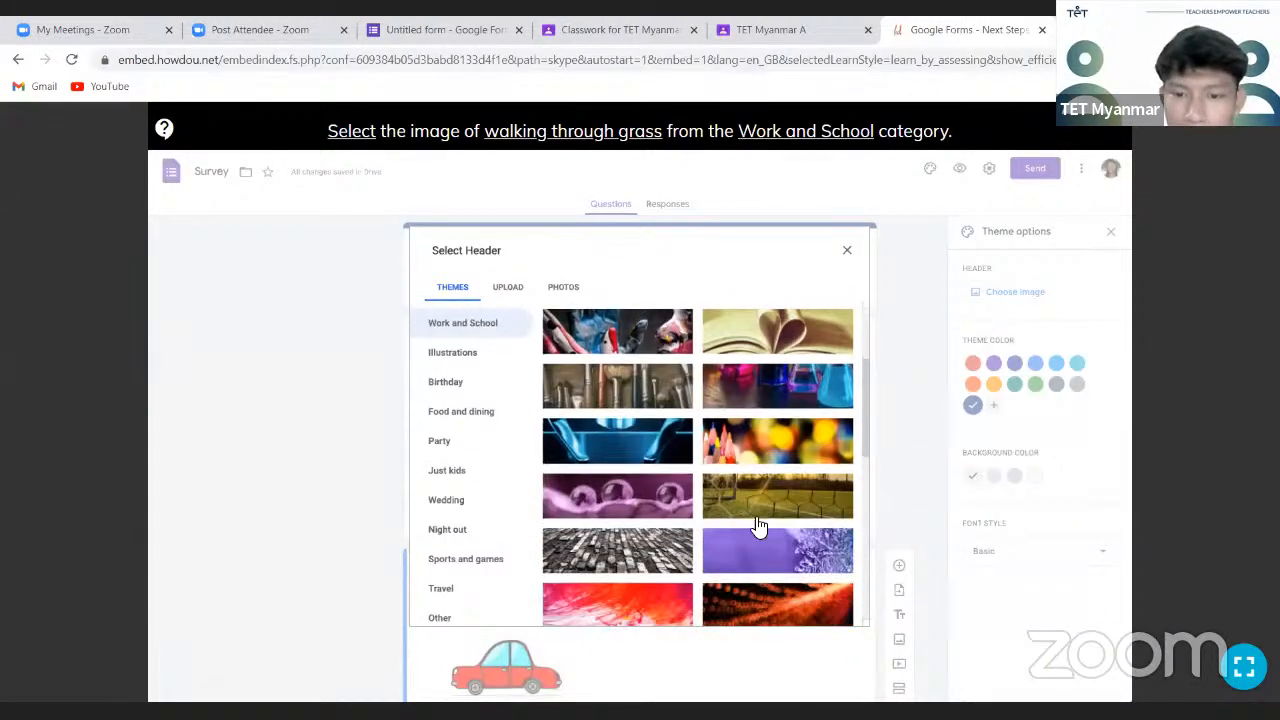
{"action": "scroll", "coordinate": [757, 527], "scroll_direction": "down", "scroll_amount": 2}
{"action": "scroll", "coordinate": [760, 480], "scroll_direction": "up", "scroll_amount": 2}
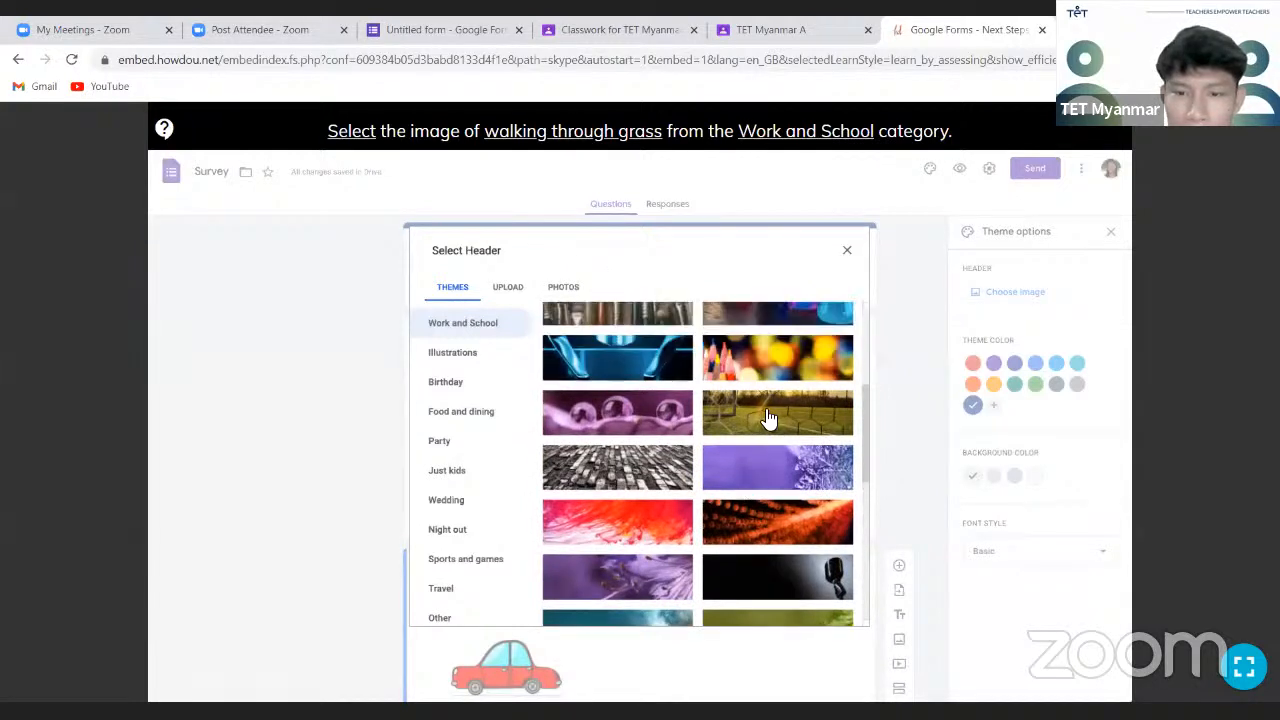
{"action": "scroll", "coordinate": [748, 470], "scroll_direction": "up", "scroll_amount": 1}
{"action": "scroll", "coordinate": [746, 485], "scroll_direction": "up", "scroll_amount": 3}
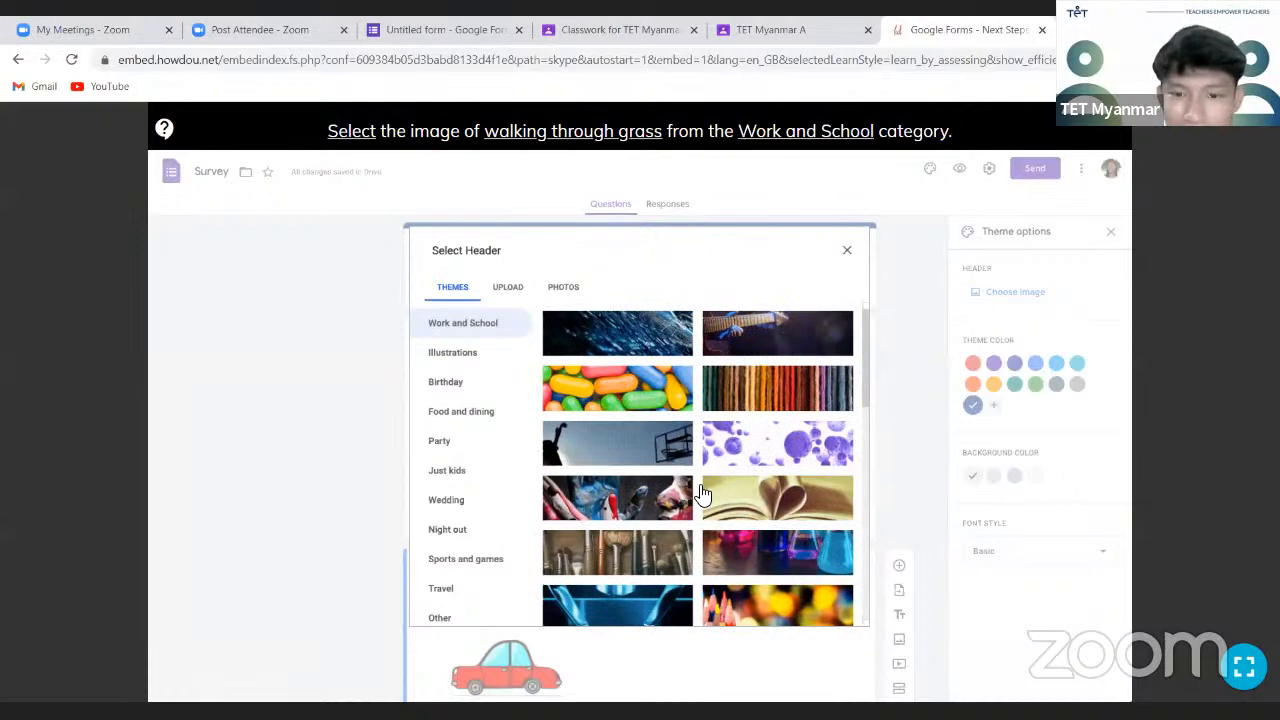
{"action": "scroll", "coordinate": [702, 493], "scroll_direction": "down", "scroll_amount": 2}
{"action": "scroll", "coordinate": [748, 522], "scroll_direction": "down", "scroll_amount": 3}
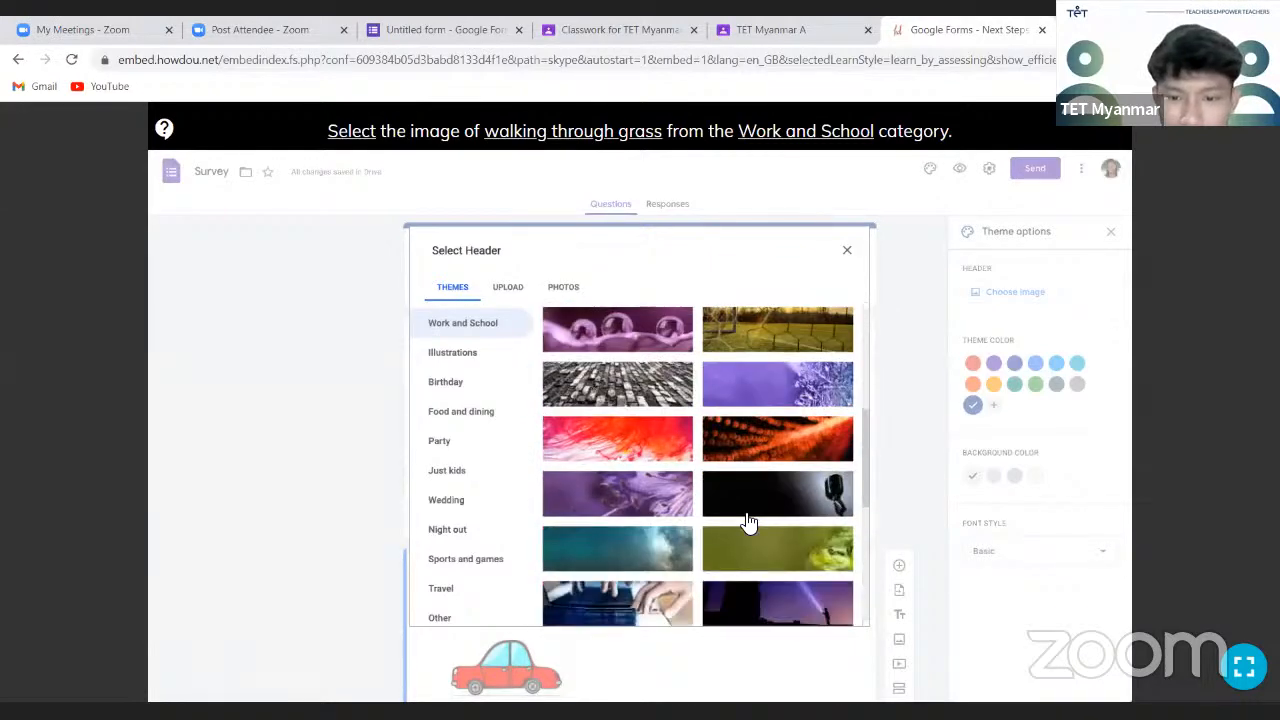
{"action": "scroll", "coordinate": [748, 522], "scroll_direction": "down", "scroll_amount": 3}
{"action": "left_click", "coordinate": [782, 438]}
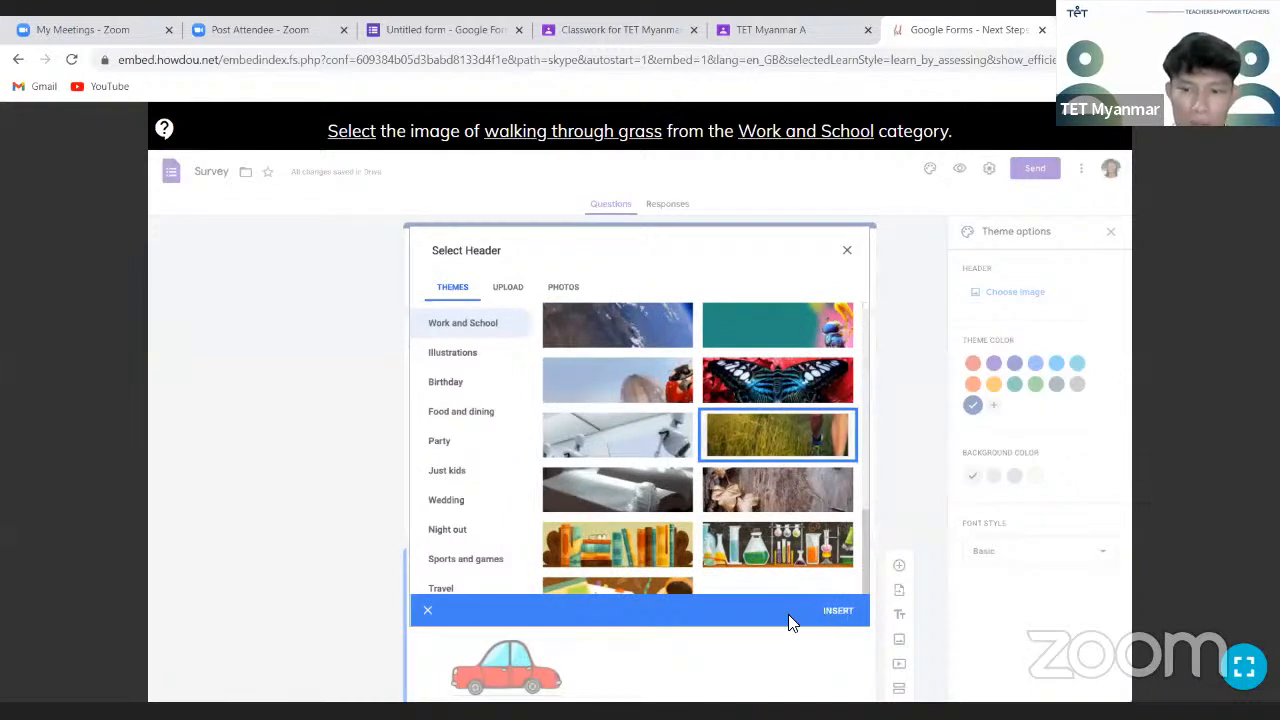
{"action": "left_click", "coordinate": [842, 612]}
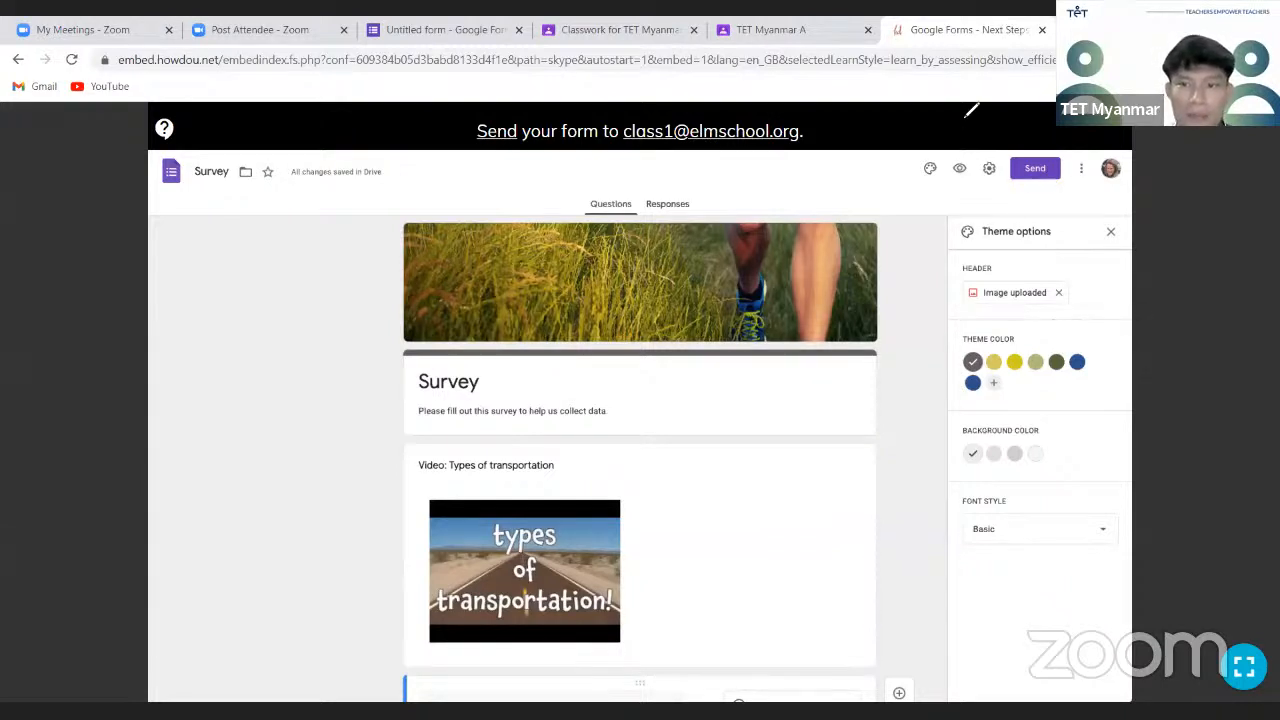
Send the Survey form by email to the class email address given in the exercise instruction
{"action": "mouse_move", "coordinate": [1006, 200]}
{"action": "left_mouse_down"}
{"action": "mouse_move", "coordinate": [998, 215]}
{"action": "mouse_move", "coordinate": [1038, 204]}
{"action": "left_mouse_up"}
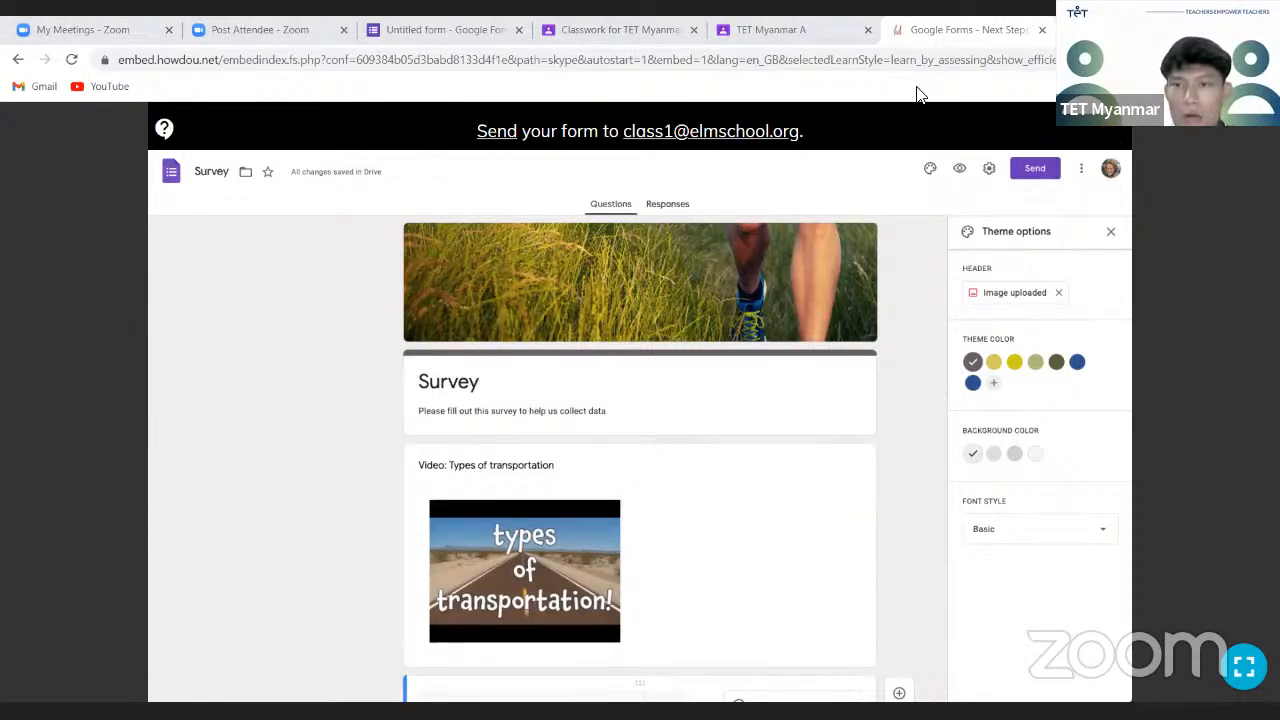
{"action": "left_click", "coordinate": [1035, 168]}
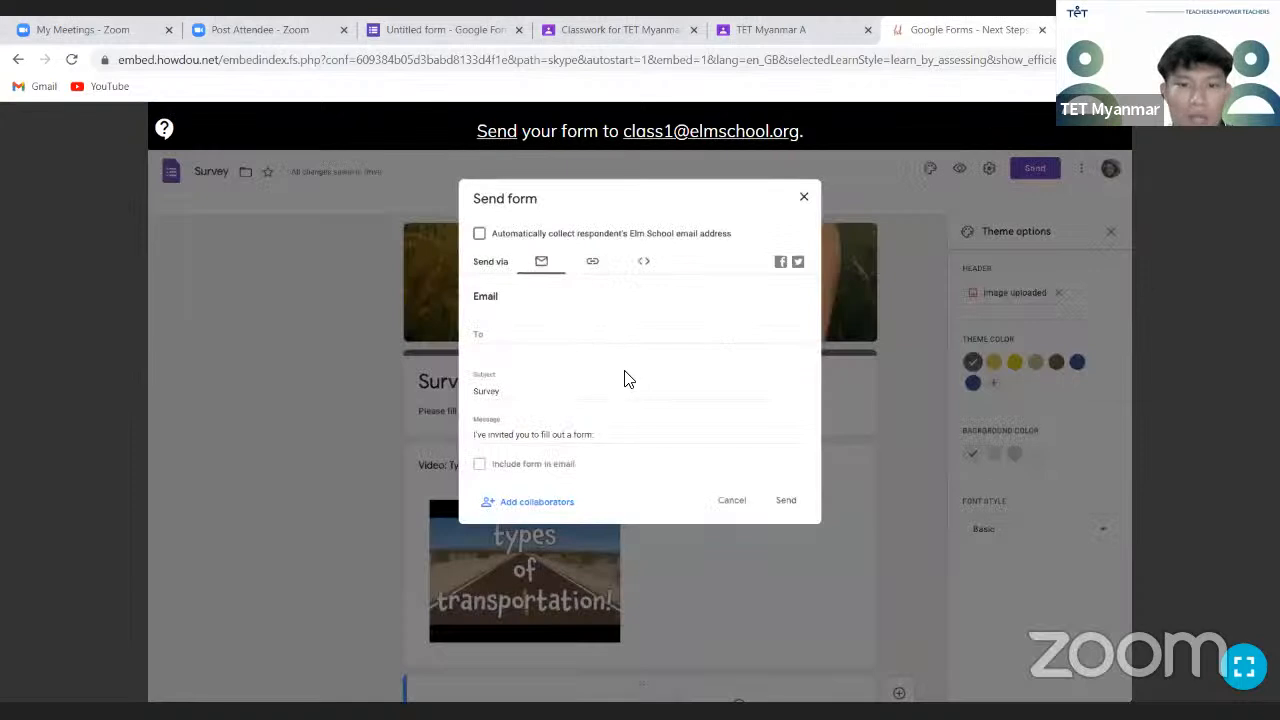
{"action": "left_click", "coordinate": [544, 332]}
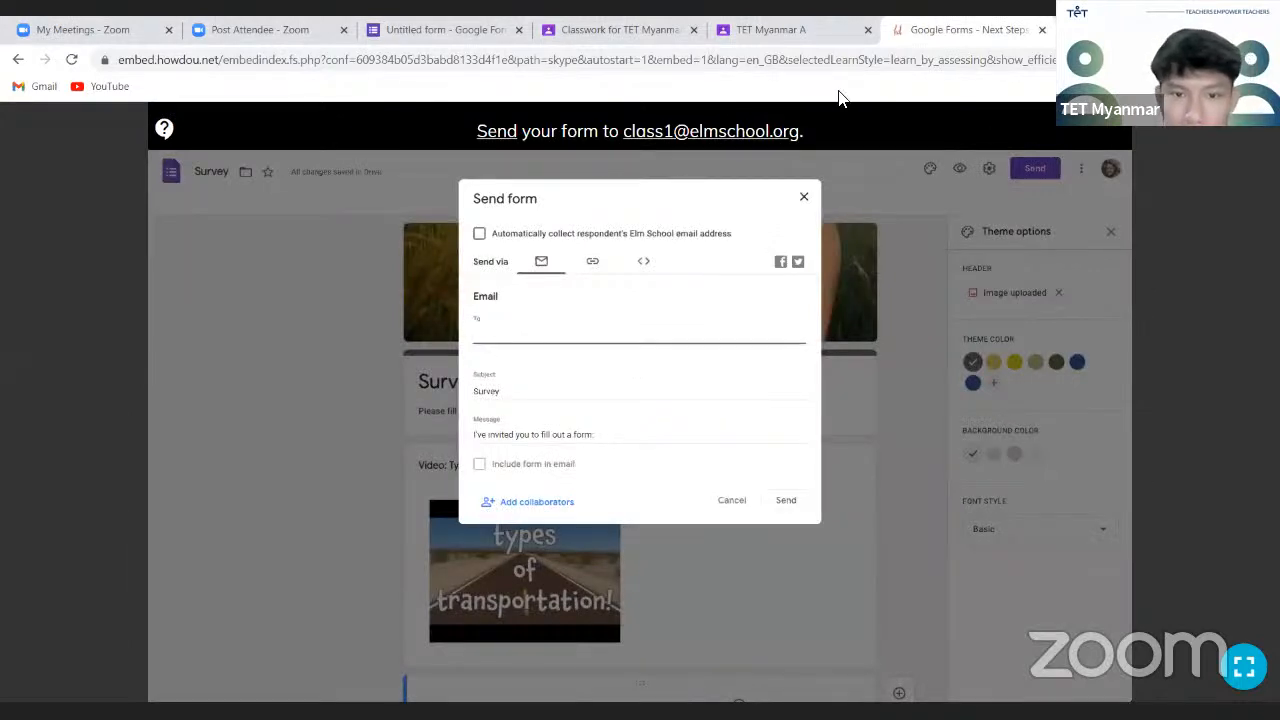
{"action": "mouse_move", "coordinate": [466, 334]}
{"action": "left_mouse_down"}
{"action": "mouse_move", "coordinate": [544, 370]}
{"action": "mouse_move", "coordinate": [500, 368]}
{"action": "left_mouse_up"}
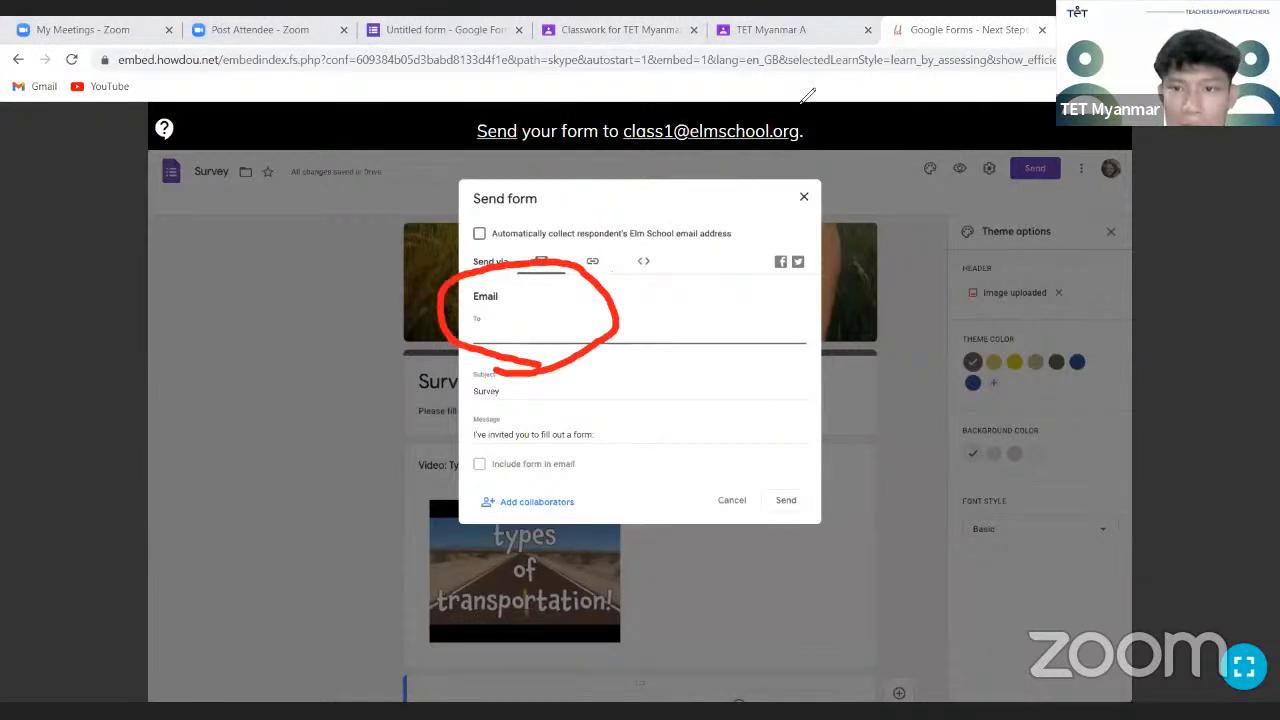
{"action": "left_click", "coordinate": [801, 103]}
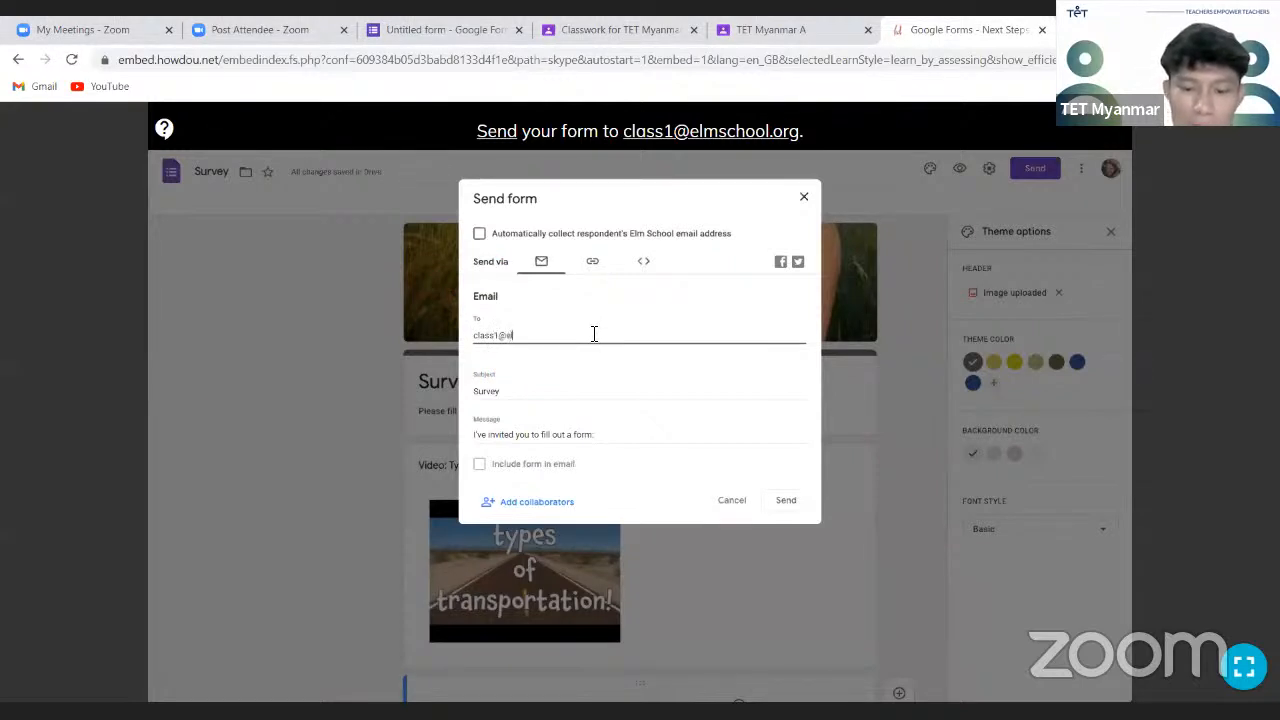
{"action": "type", "text": "mschool.org"}
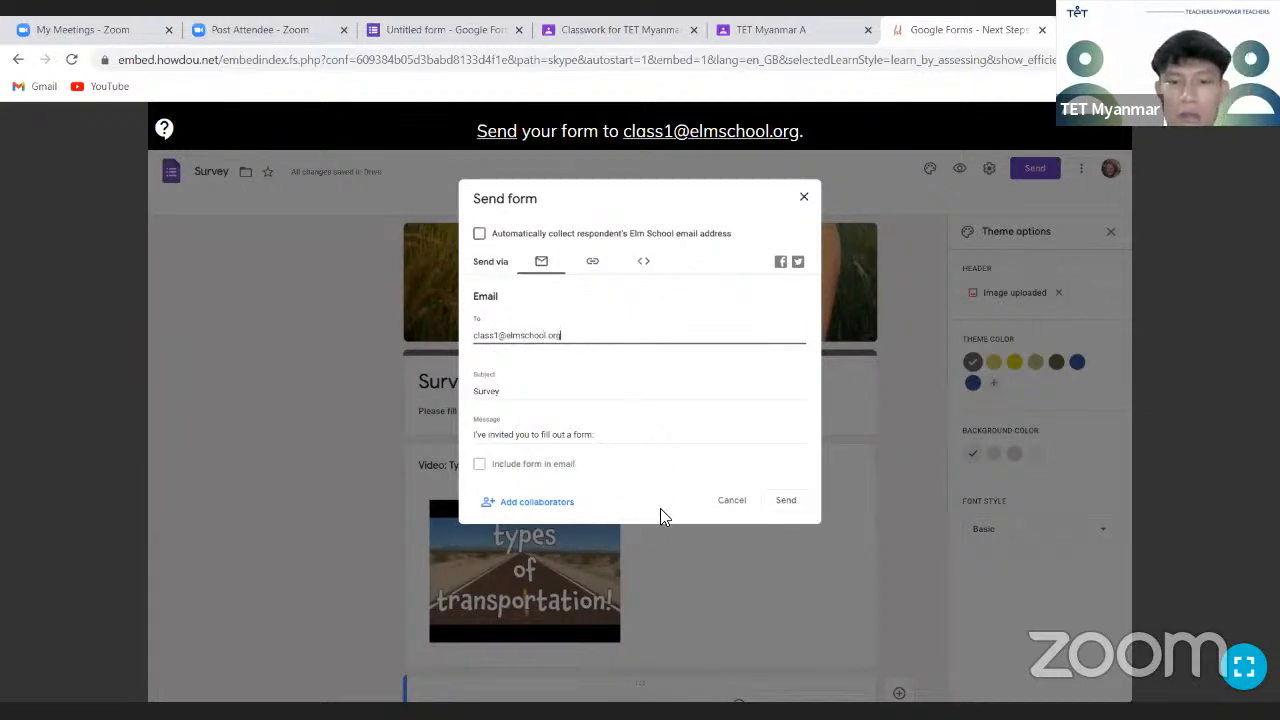
{"action": "left_click", "coordinate": [788, 502]}
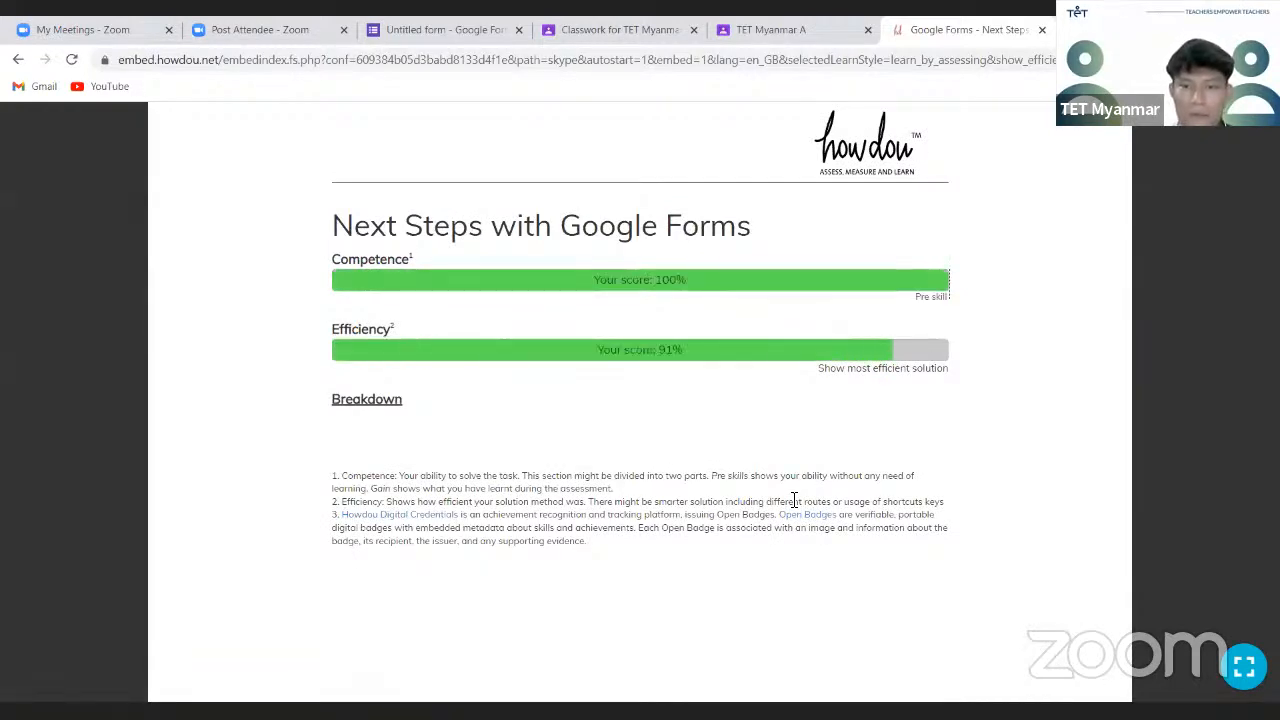
Review the Next Steps exercise scores and badge, and the students' Getting Started with Google Forms results in Classroom
{"action": "scroll", "coordinate": [832, 255], "scroll_direction": "down", "scroll_amount": 1}
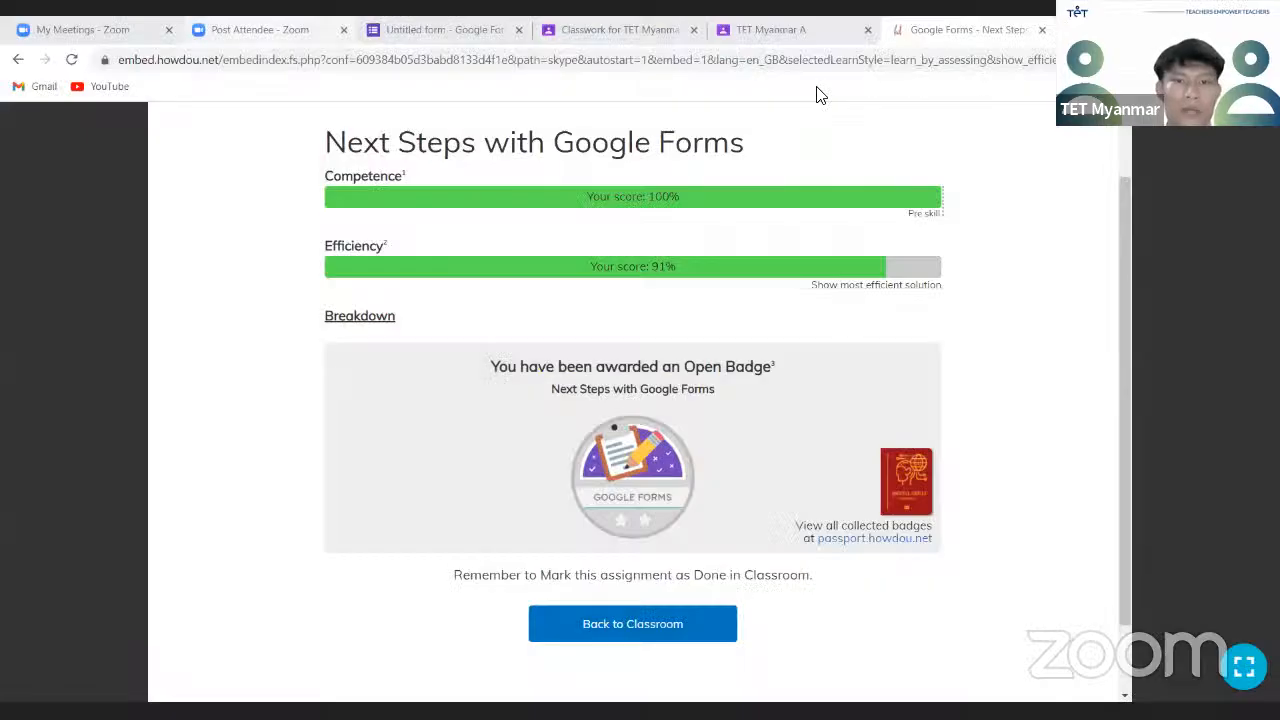
{"action": "left_click", "coordinate": [599, 31]}
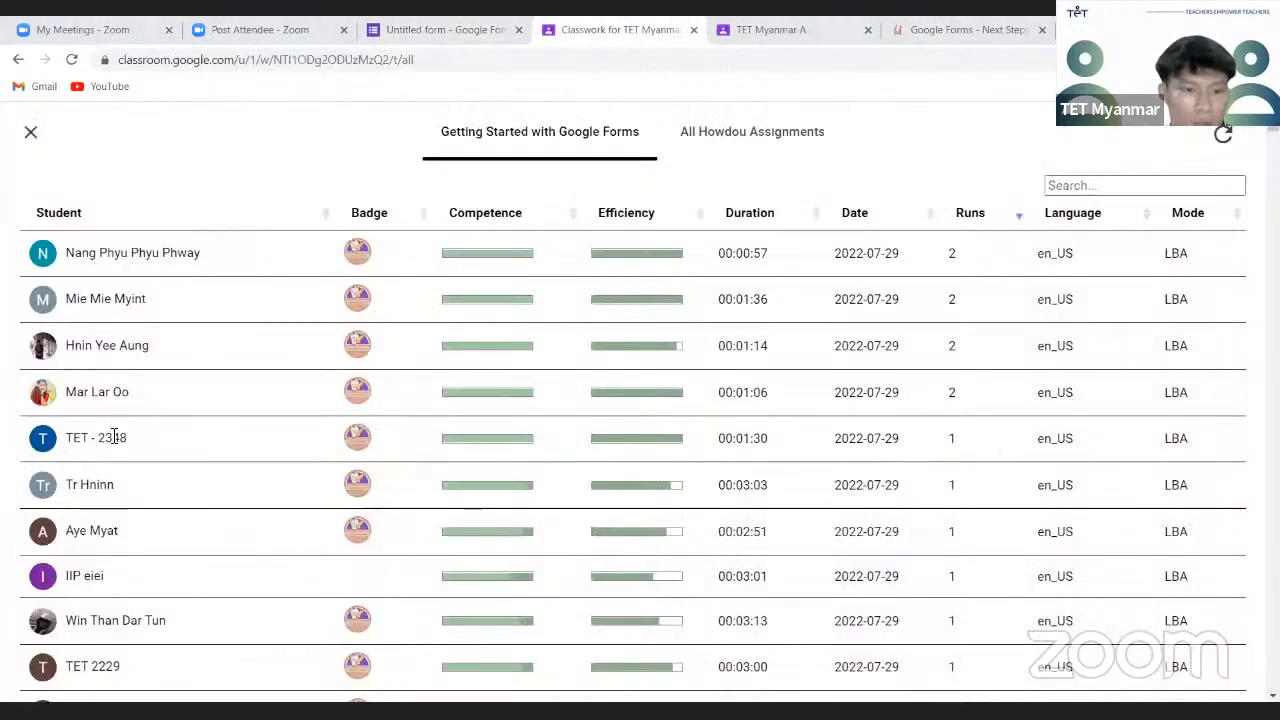
{"action": "left_click_drag", "start_coordinate": [63, 447], "coordinate": [651, 472]}
{"action": "left_click", "coordinate": [781, 511]}
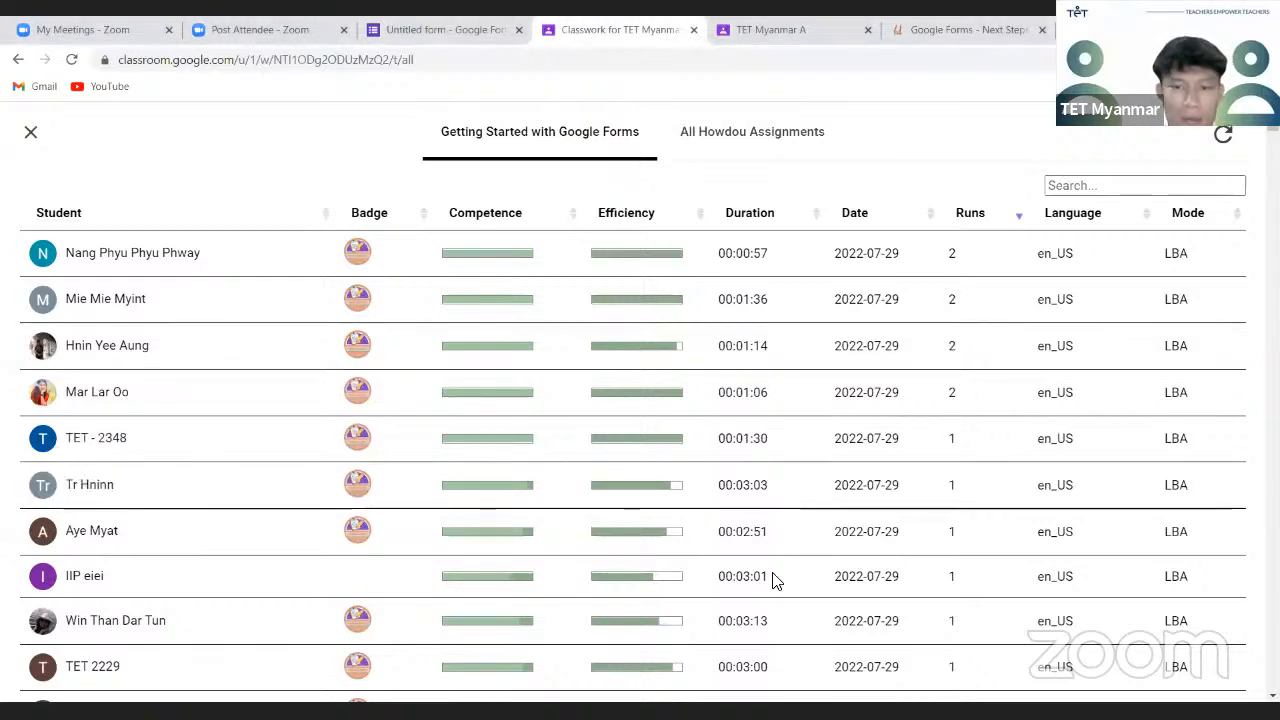
{"action": "scroll", "coordinate": [775, 582], "scroll_direction": "down", "scroll_amount": 3}
{"action": "scroll", "coordinate": [780, 583], "scroll_direction": "down", "scroll_amount": 2}
{"action": "scroll", "coordinate": [800, 571], "scroll_direction": "up", "scroll_amount": 5}
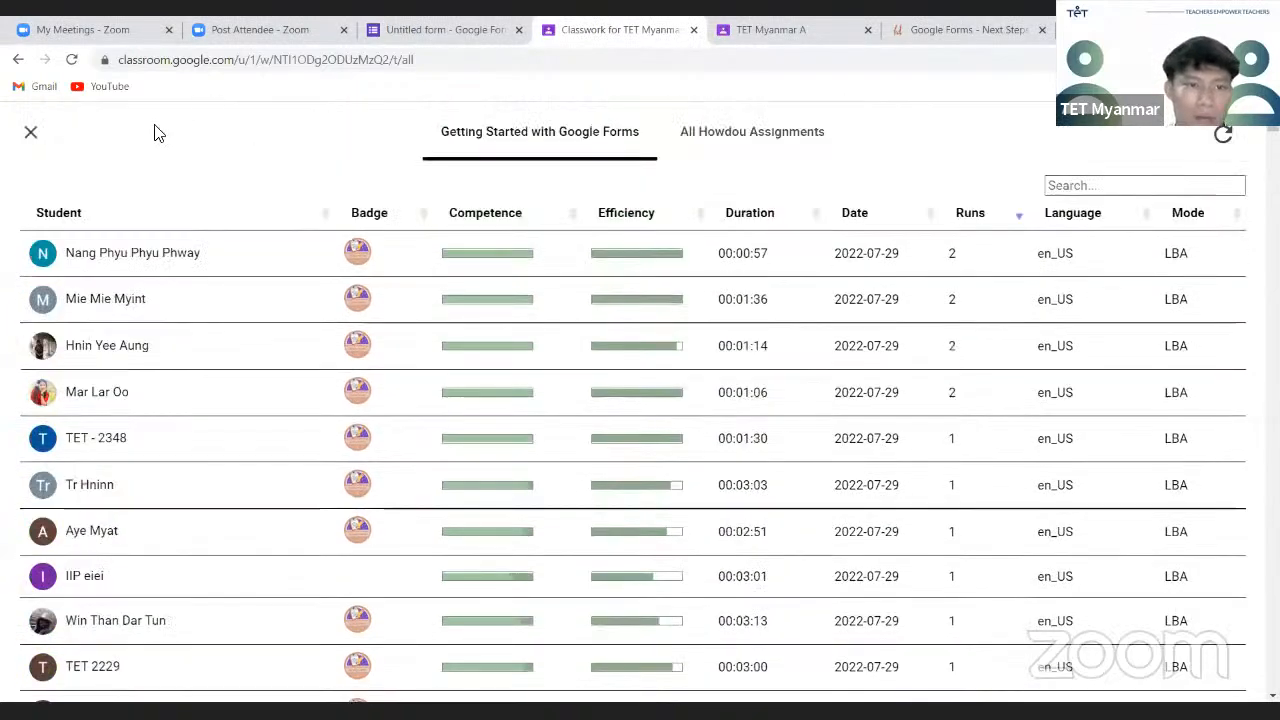
{"action": "left_click", "coordinate": [36, 139]}
{"action": "scroll", "coordinate": [690, 320], "scroll_direction": "up", "scroll_amount": 3}
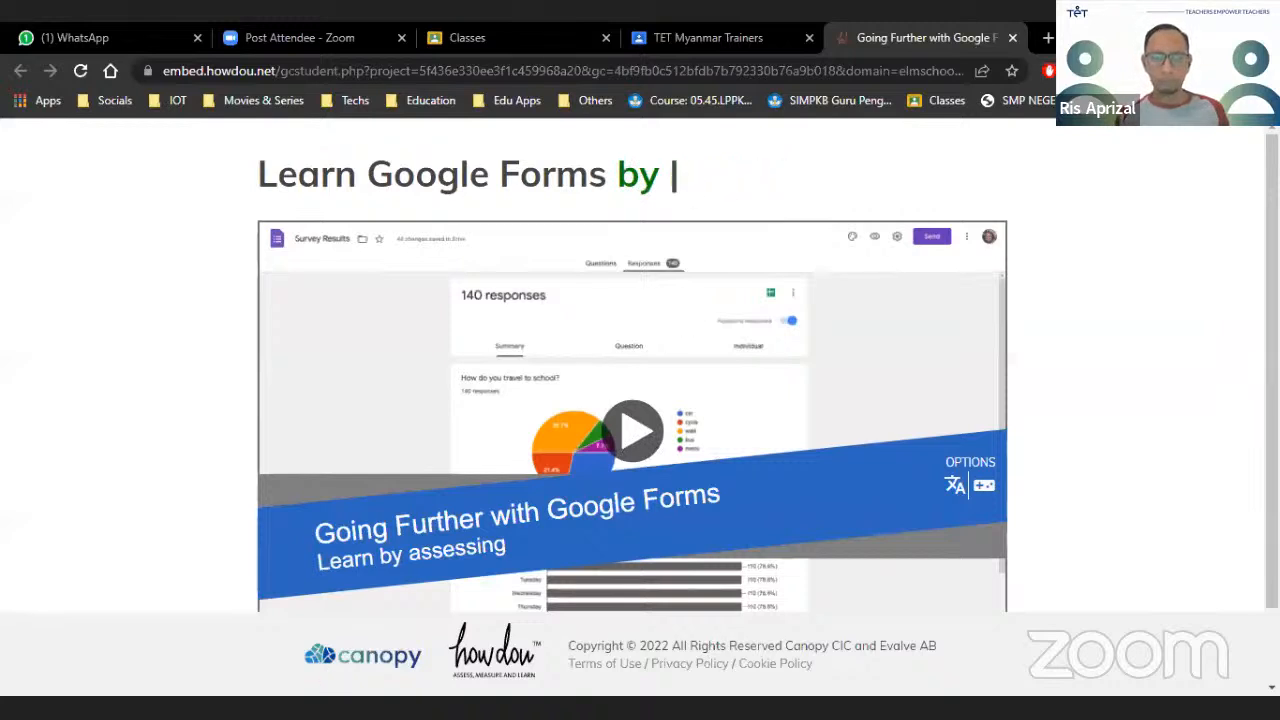
Start the Going Further with Google Forms exercise and set the form's confirmation message to "Thanks for the responses"
{"action": "left_click", "coordinate": [634, 440]}
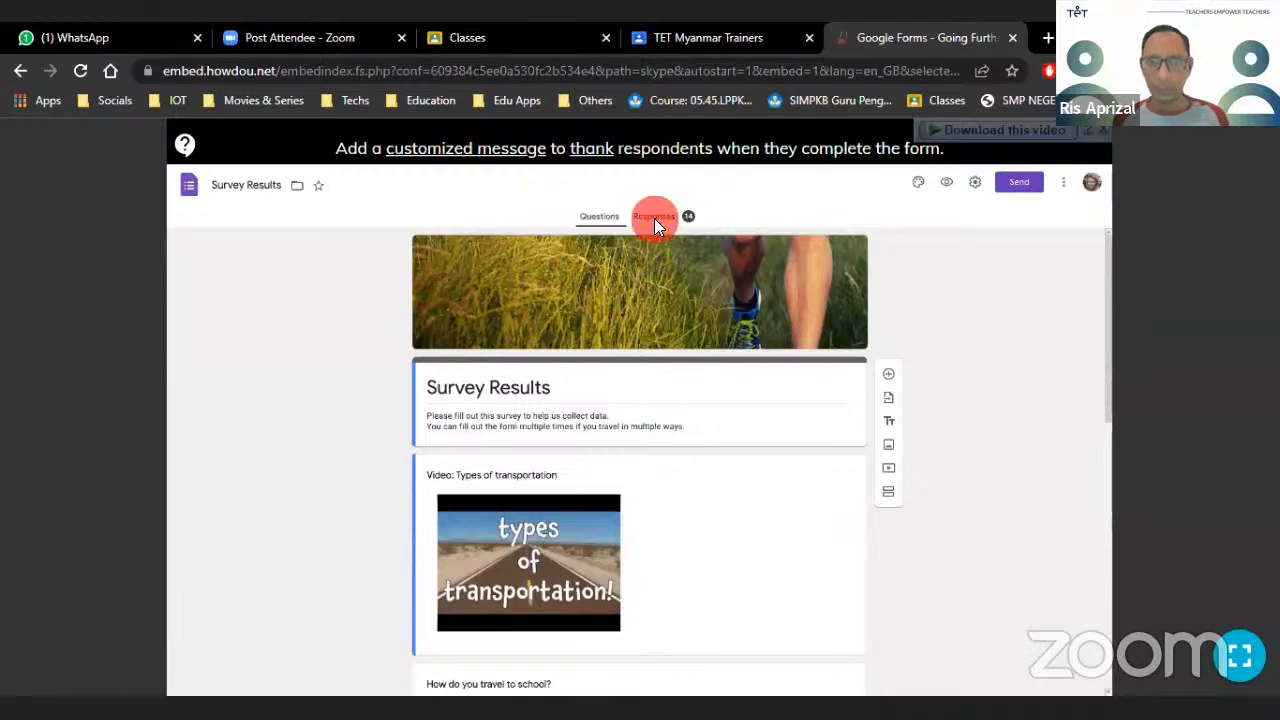
{"action": "left_click", "coordinate": [975, 183]}
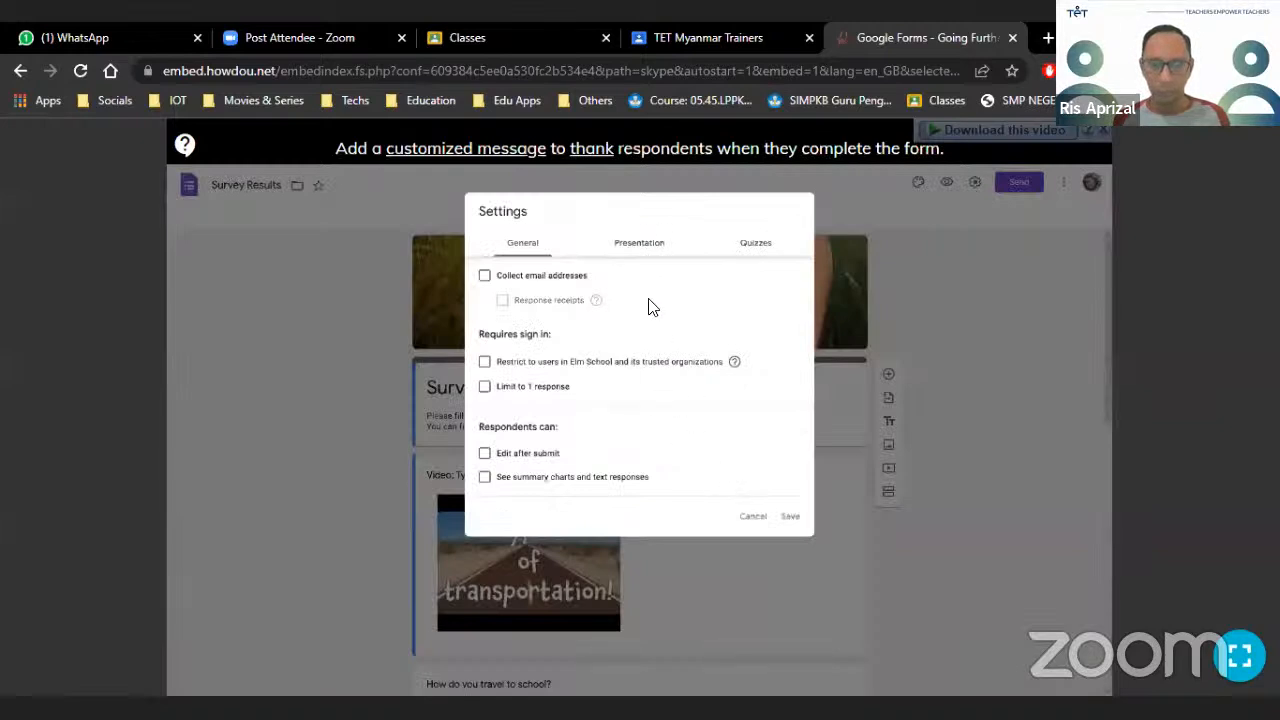
{"action": "left_click", "coordinate": [641, 248]}
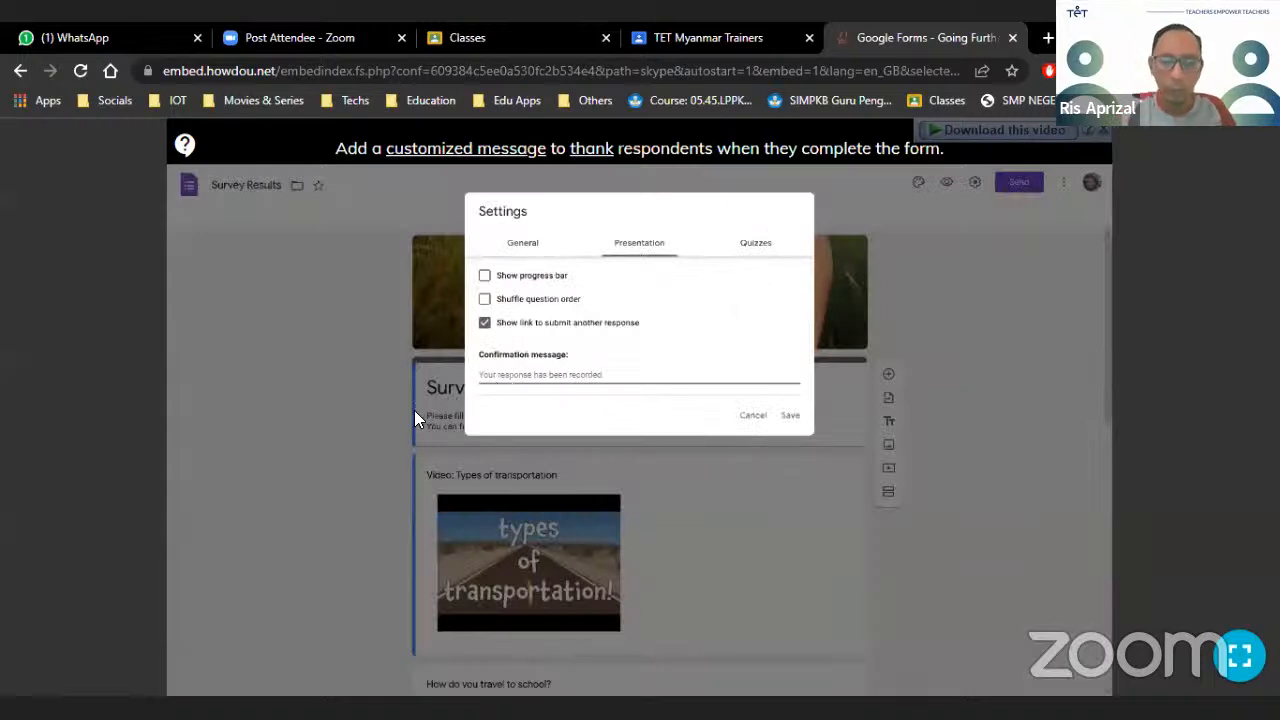
{"action": "type", "text": "Tehn"}
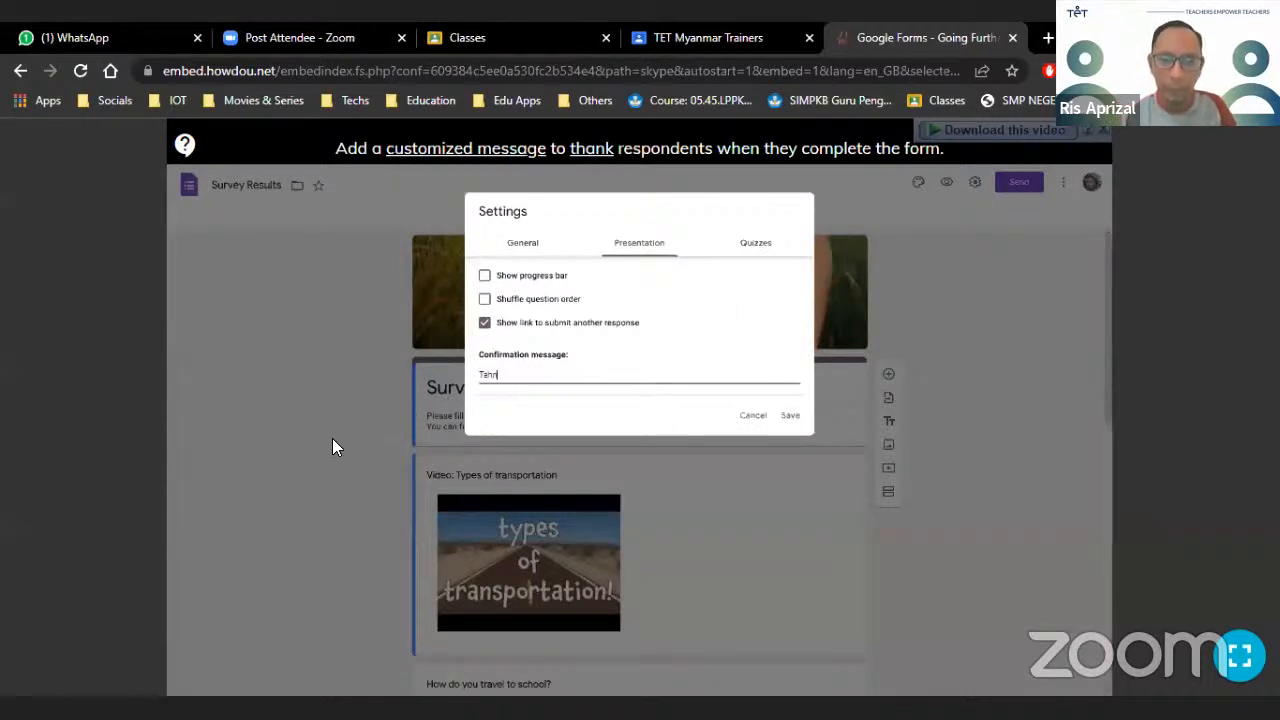
{"action": "key", "text": "BackSpace"}
{"action": "type", "text": "han"}
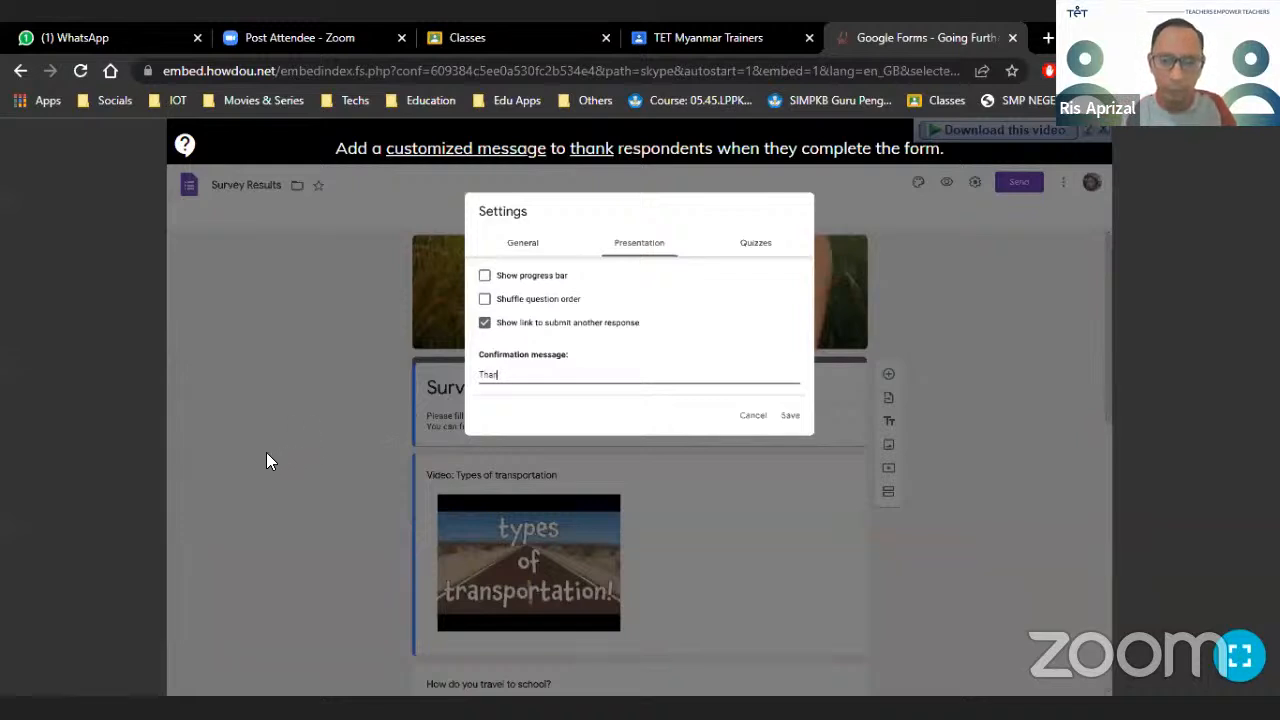
{"action": "type", "text": "ks for"}
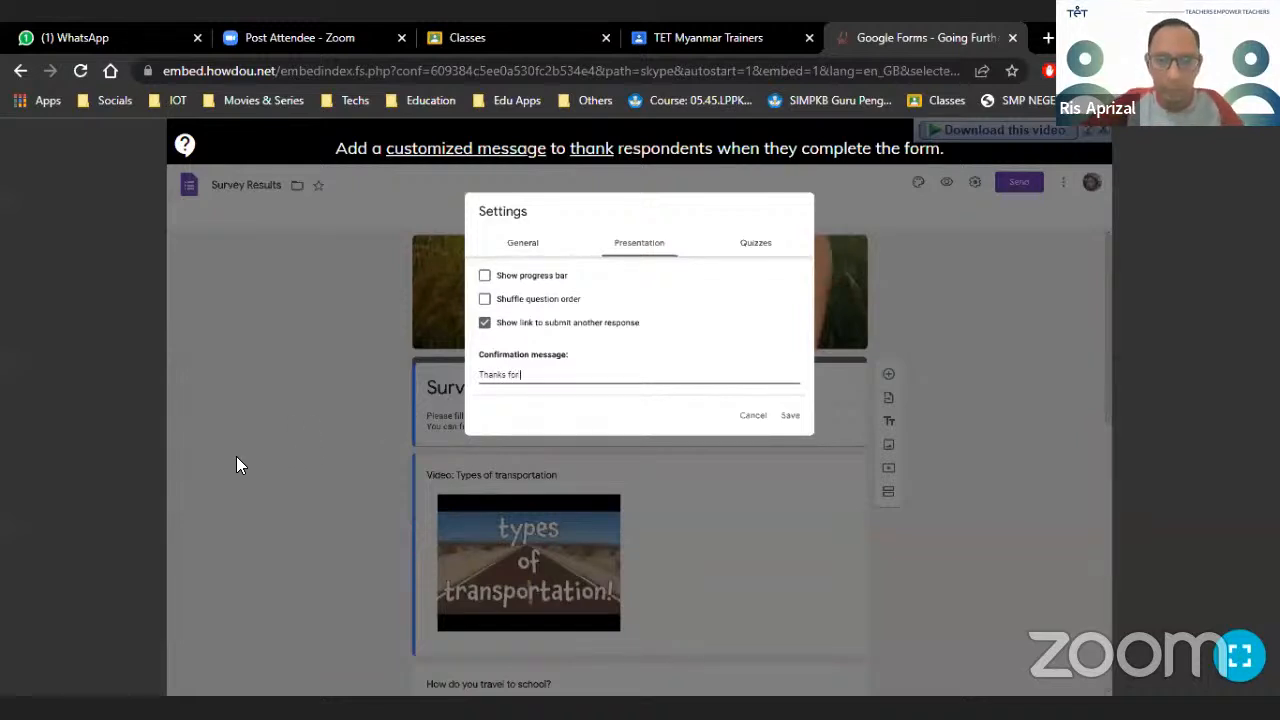
{"action": "type", "text": " the responses"}
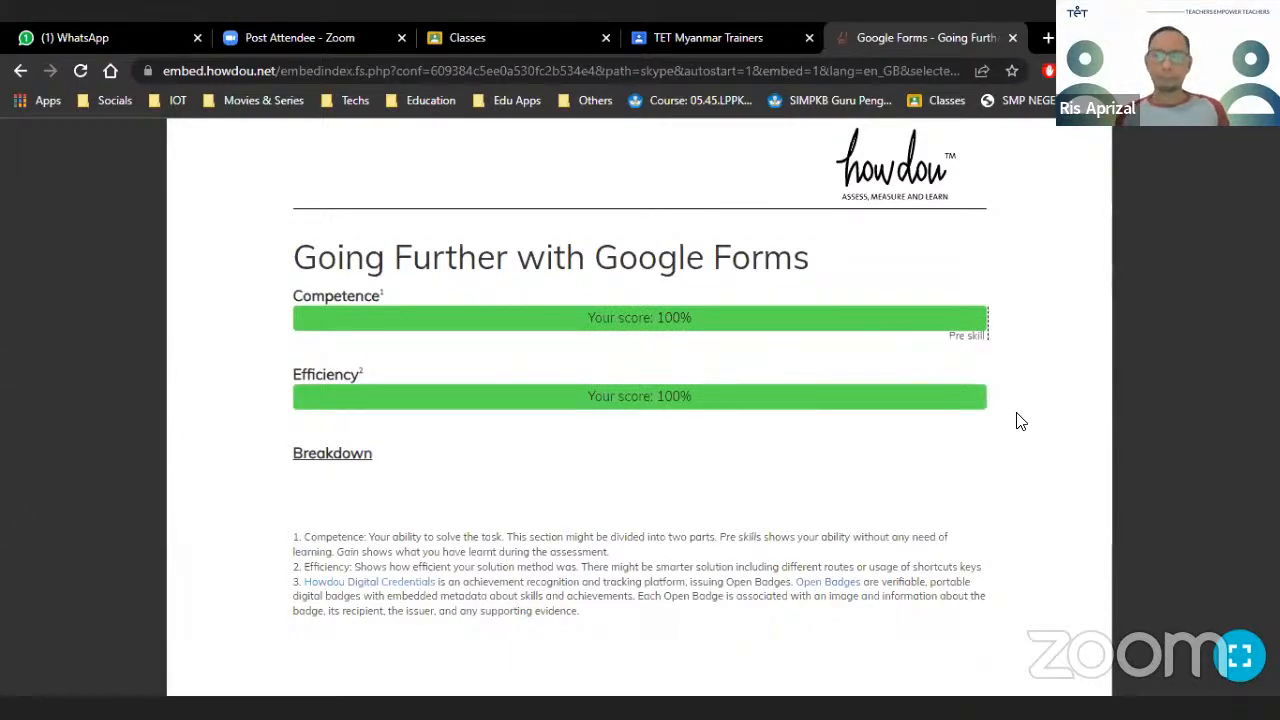
Review the competence and efficiency scores and the Open Badge for the Going Further with Google Forms exercise
{"action": "scroll", "coordinate": [985, 405], "scroll_direction": "down", "scroll_amount": 1}
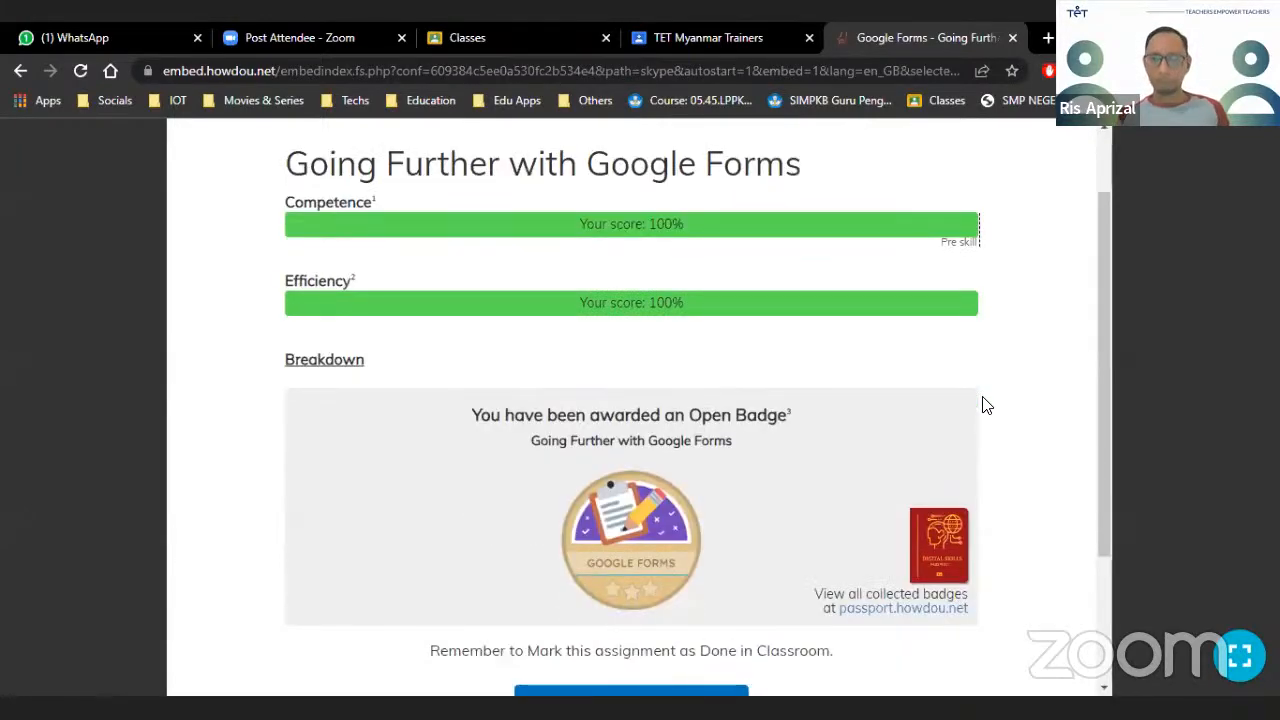
{"action": "scroll", "coordinate": [984, 404], "scroll_direction": "up", "scroll_amount": 1}
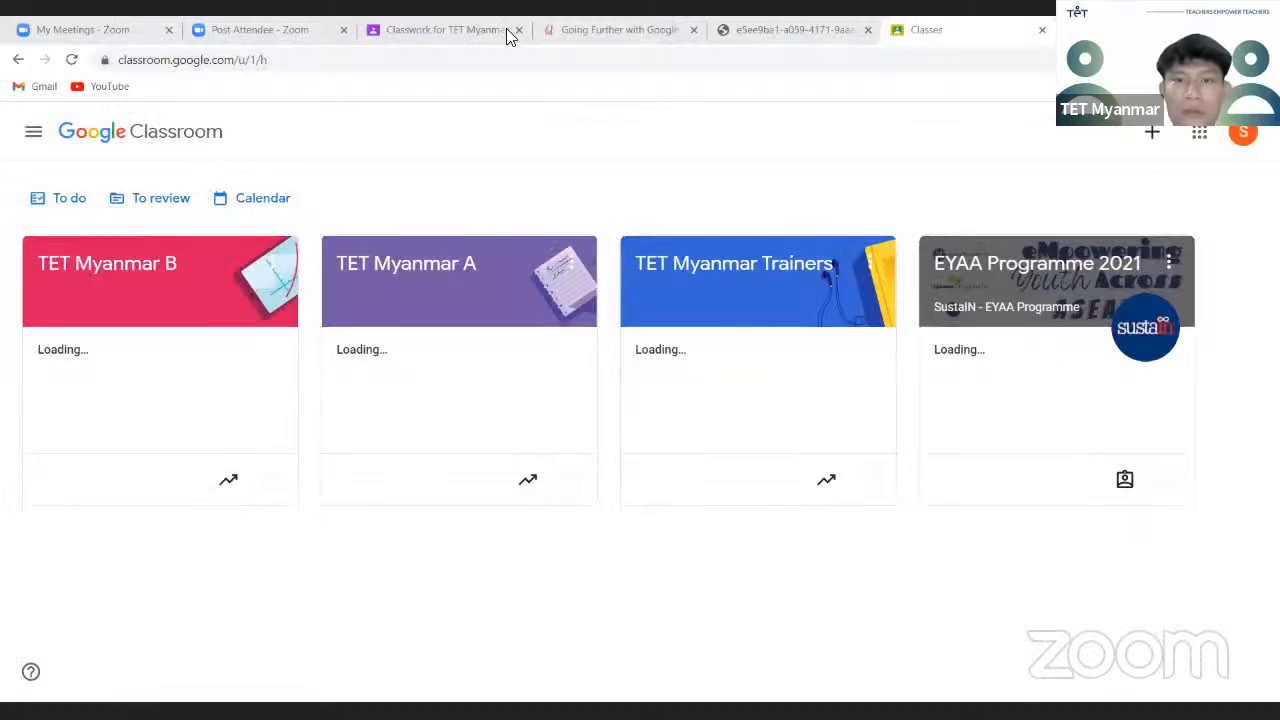
Start the Going Further with Google Forms exercise in the other browser session and pass its introduction
{"action": "left_click", "coordinate": [590, 29]}
{"action": "left_click", "coordinate": [612, 362]}
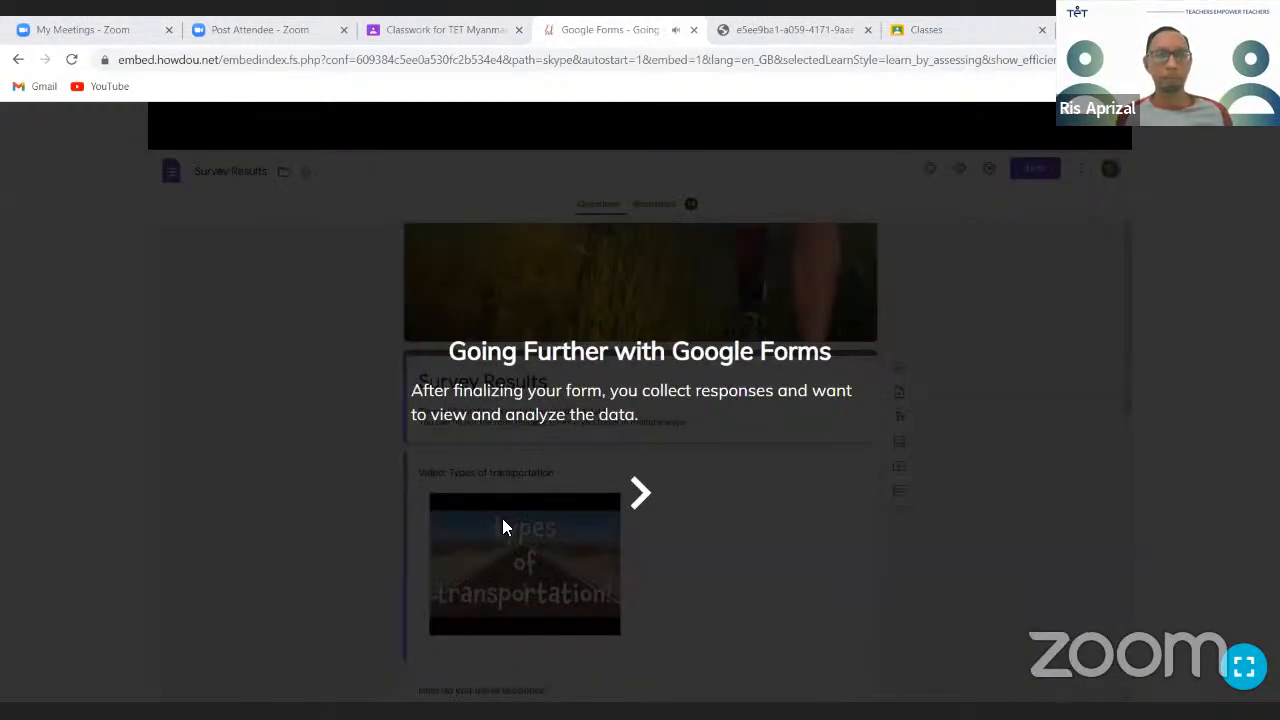
{"action": "left_click", "coordinate": [645, 497]}
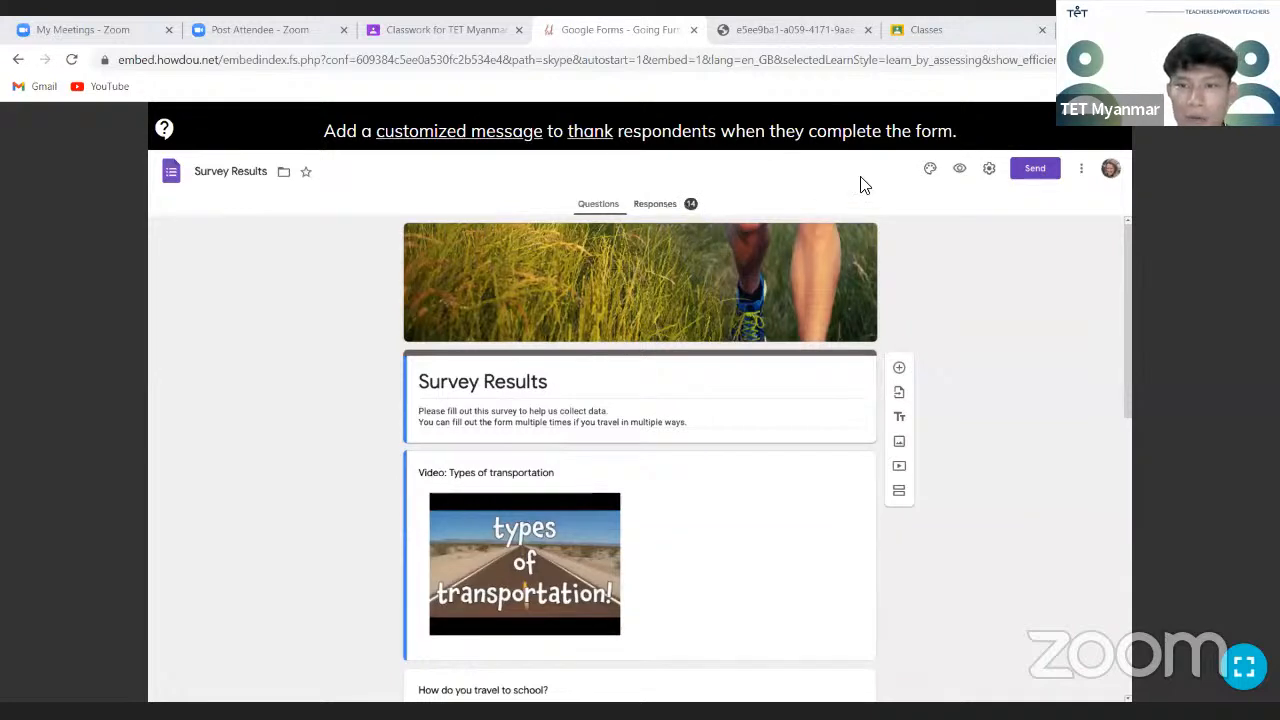
Set the Survey Results form's confirmation message to "Thank you for completing the form" and save the settings
{"action": "left_click", "coordinate": [989, 170]}
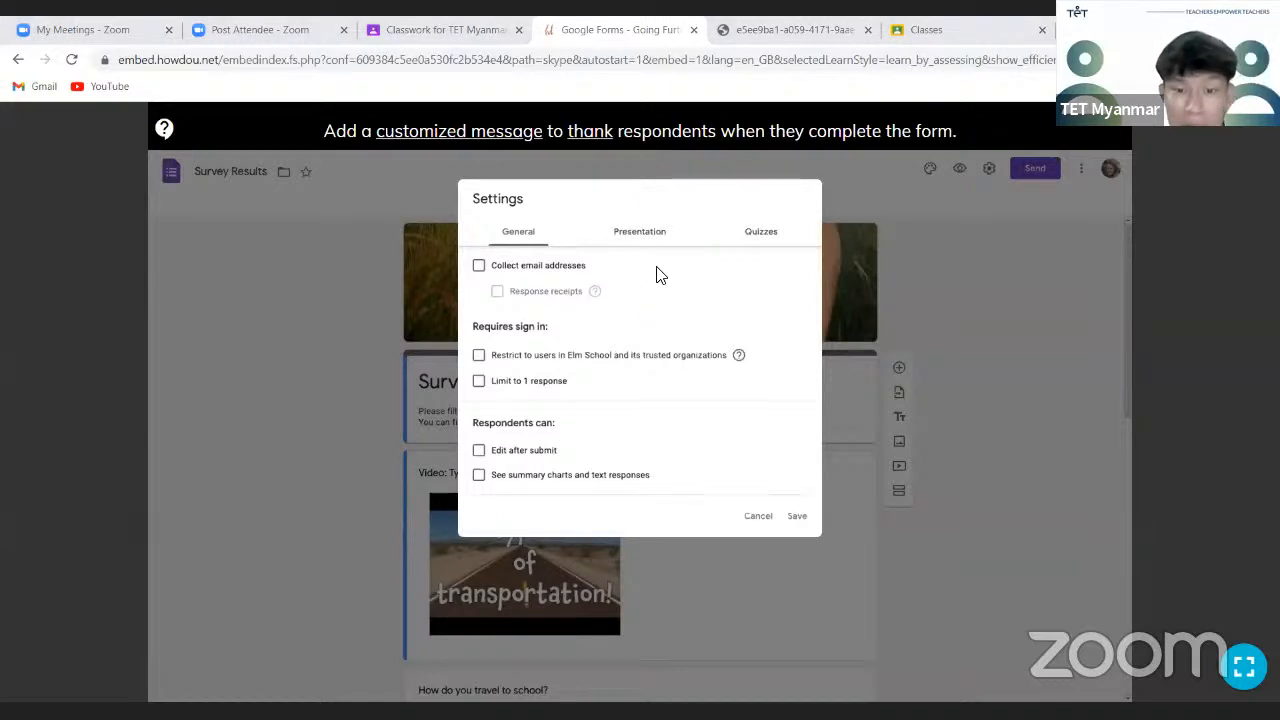
{"action": "left_click", "coordinate": [655, 232]}
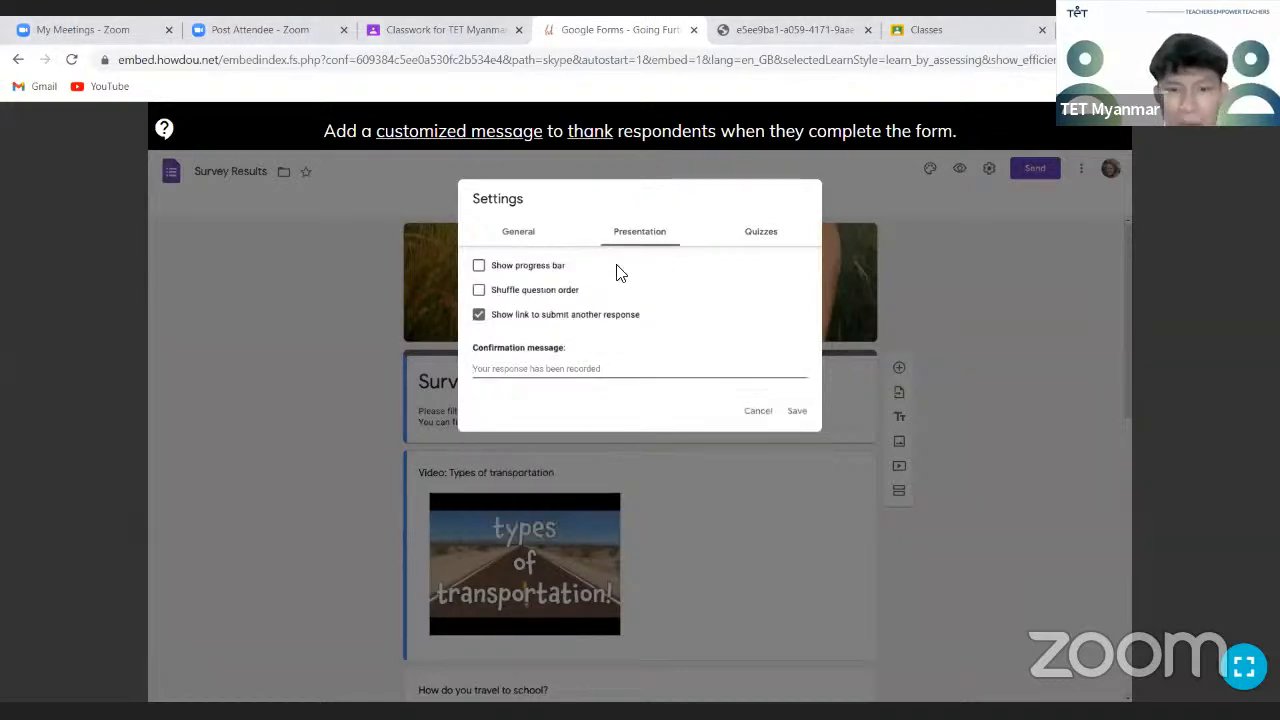
{"action": "left_click", "coordinate": [542, 369]}
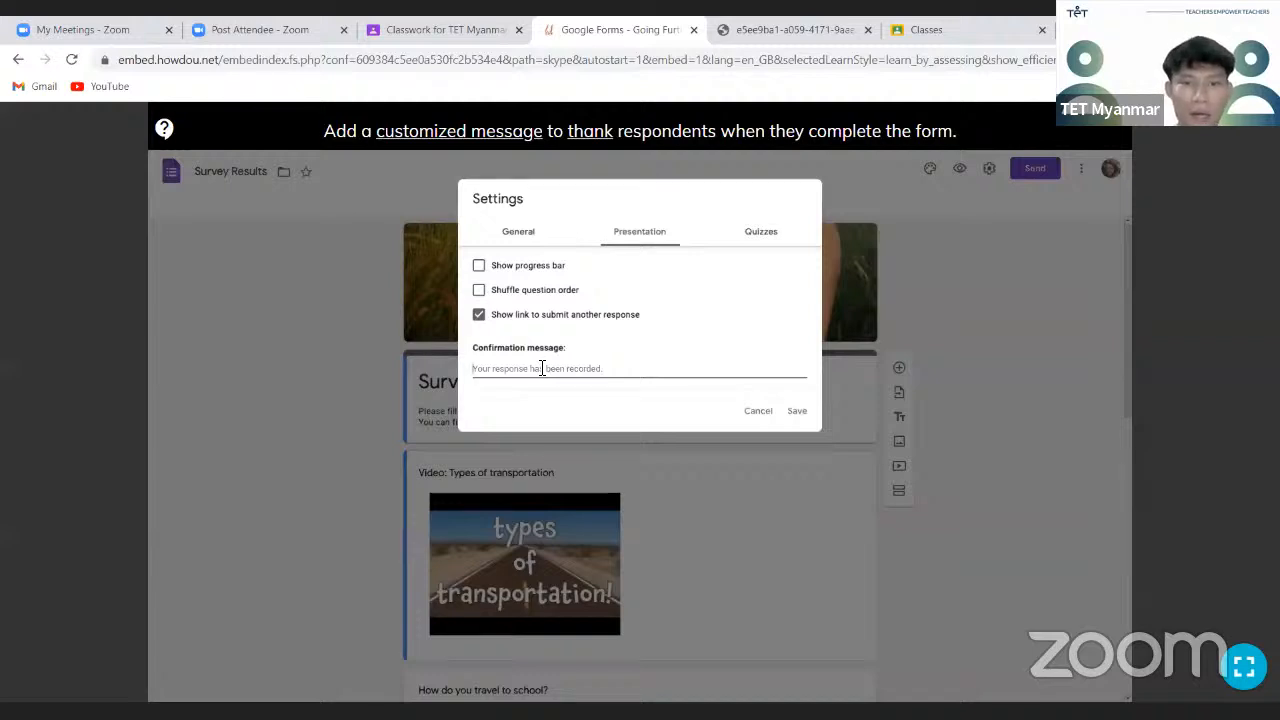
{"action": "type", "text": "T"}
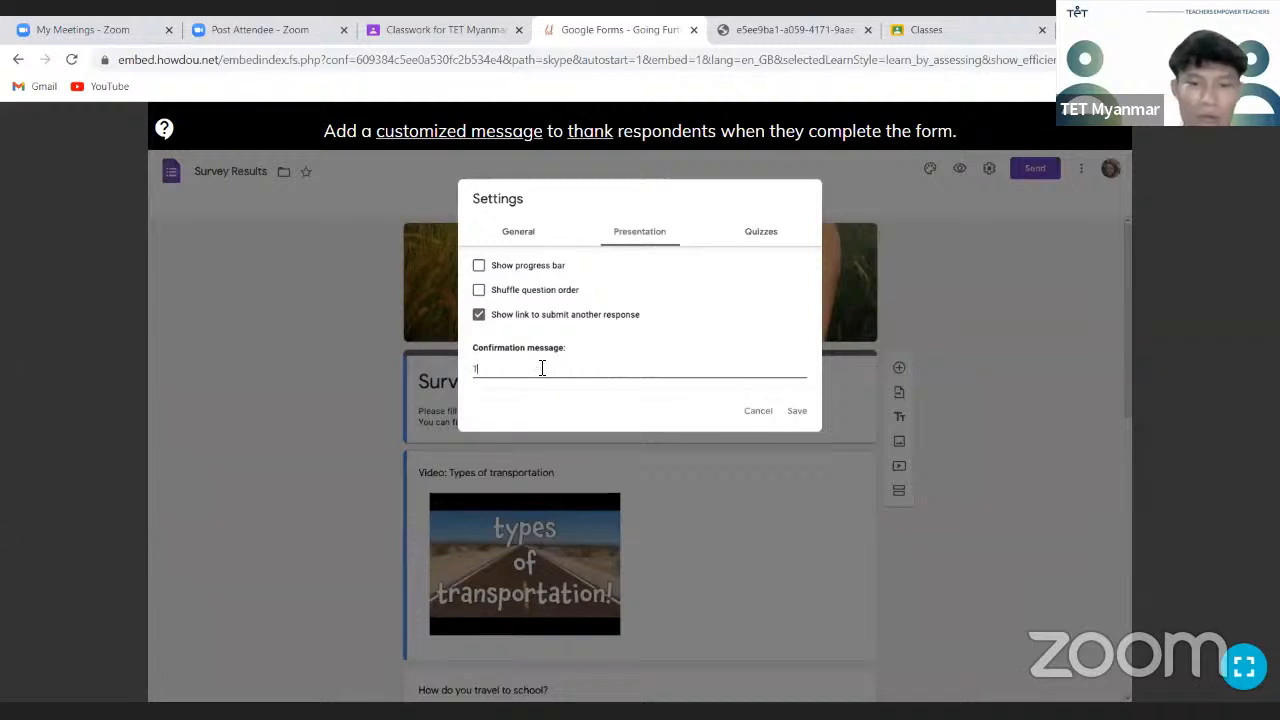
{"action": "type", "text": "hank you for eve"}
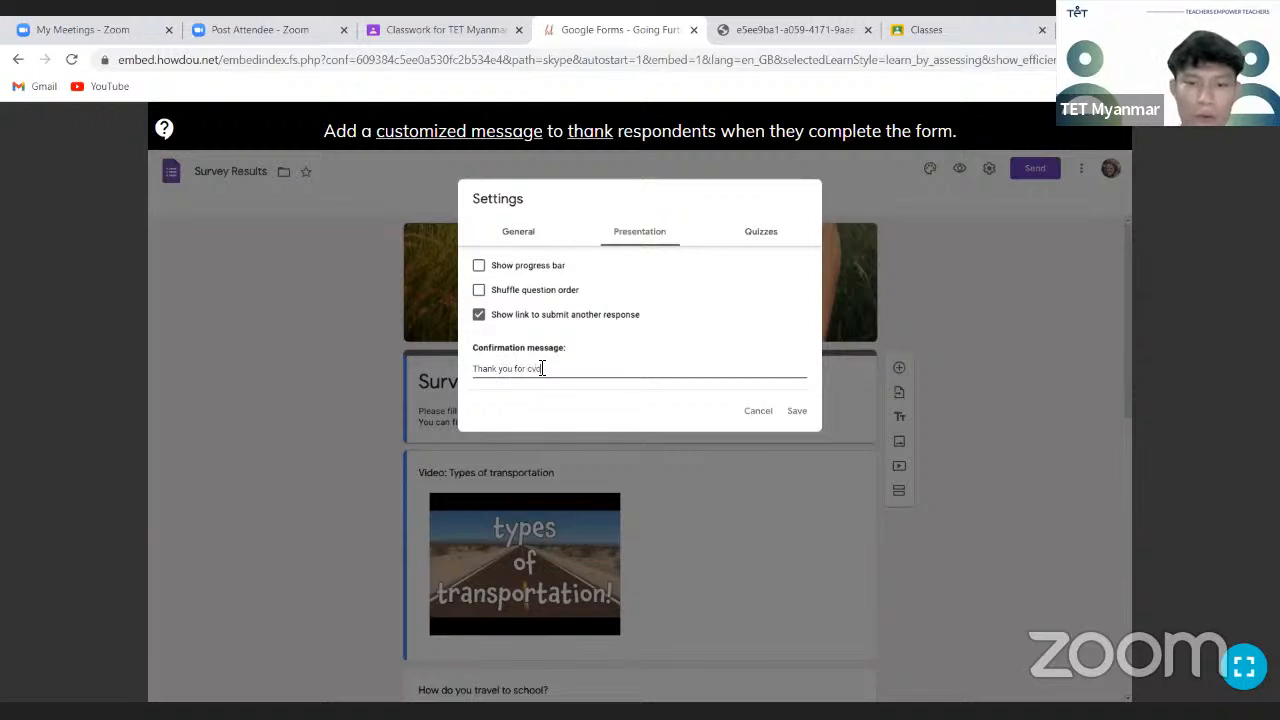
{"action": "key", "text": "BackSpace"}
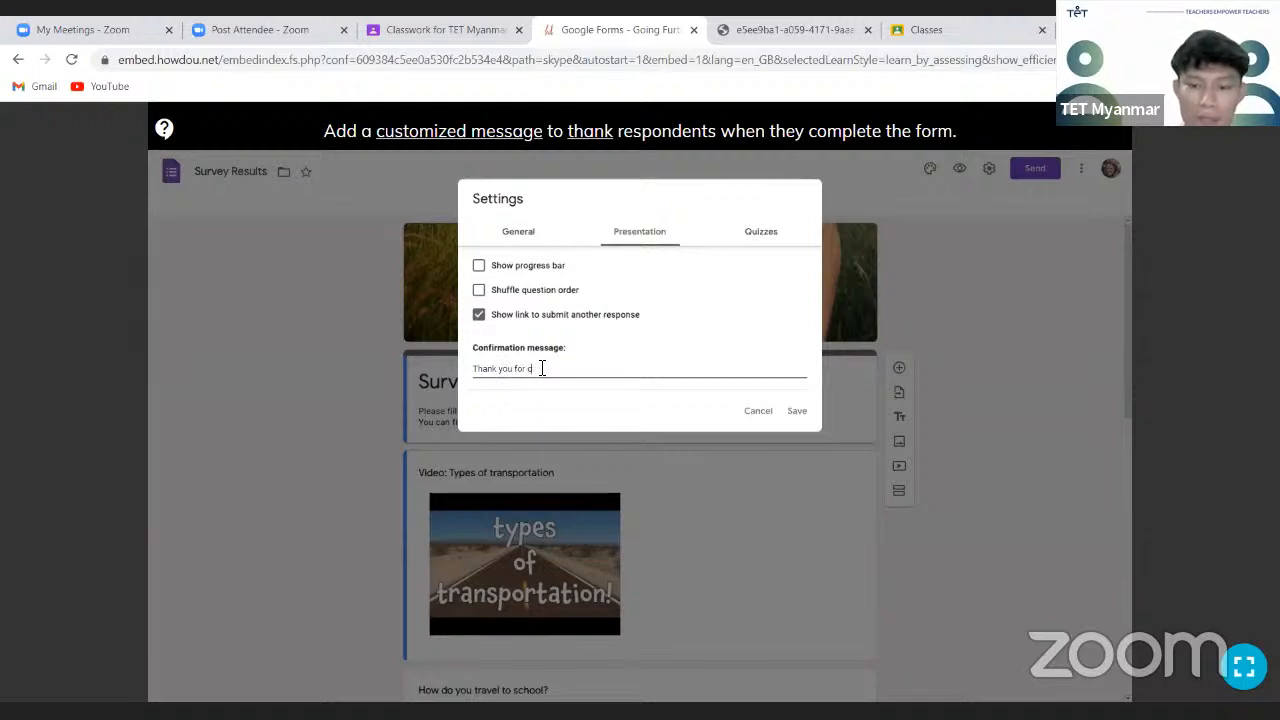
{"action": "type", "text": "ompleting t"}
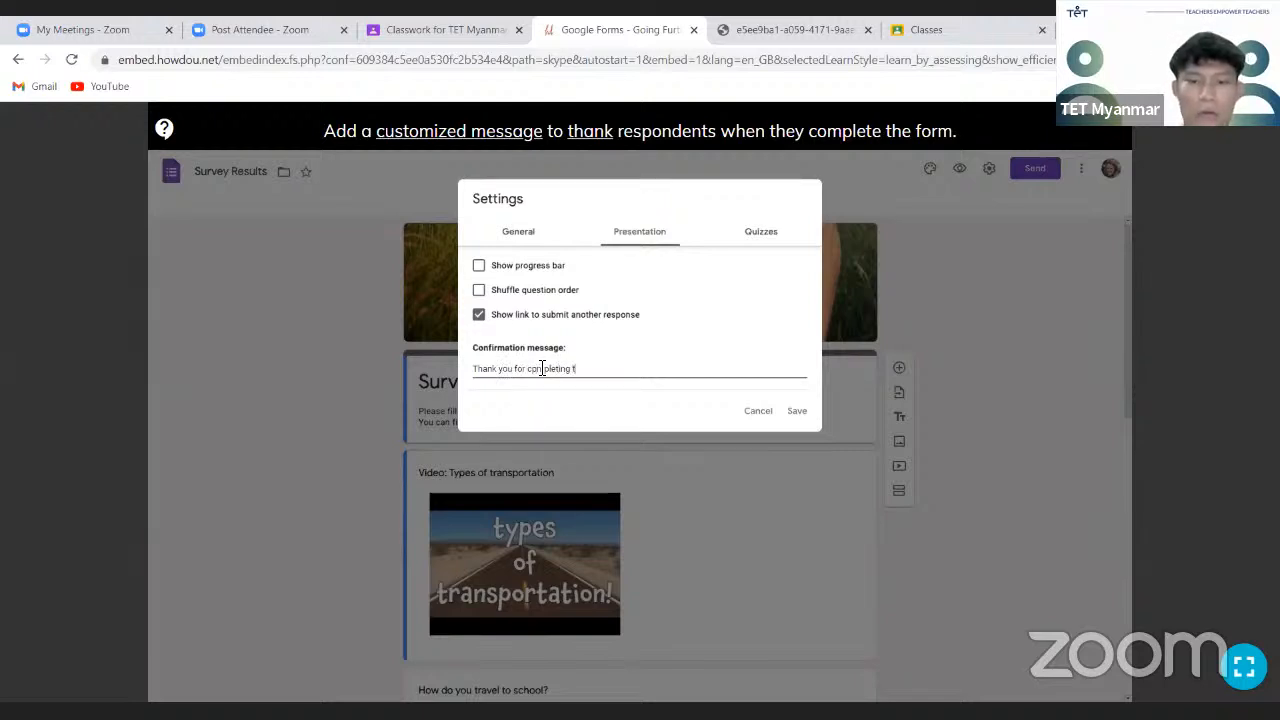
{"action": "type", "text": "he form"}
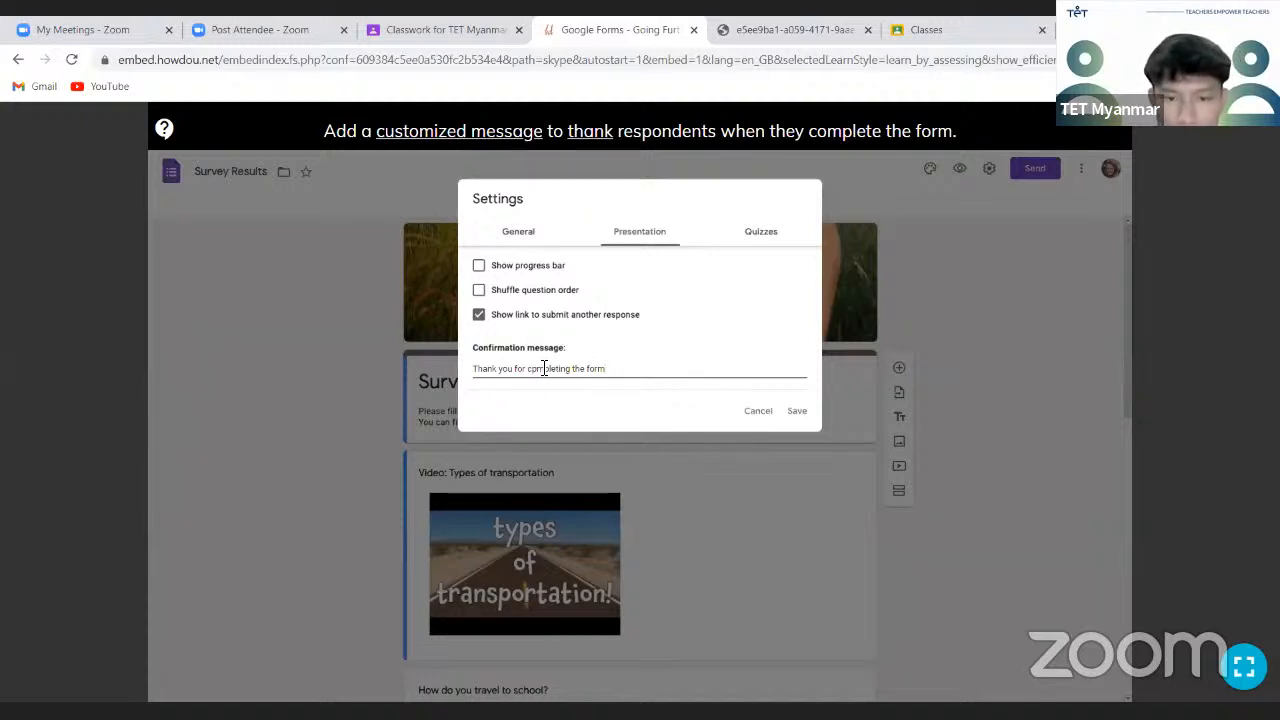
{"action": "key", "text": "BackSpace"}
{"action": "type", "text": "o"}
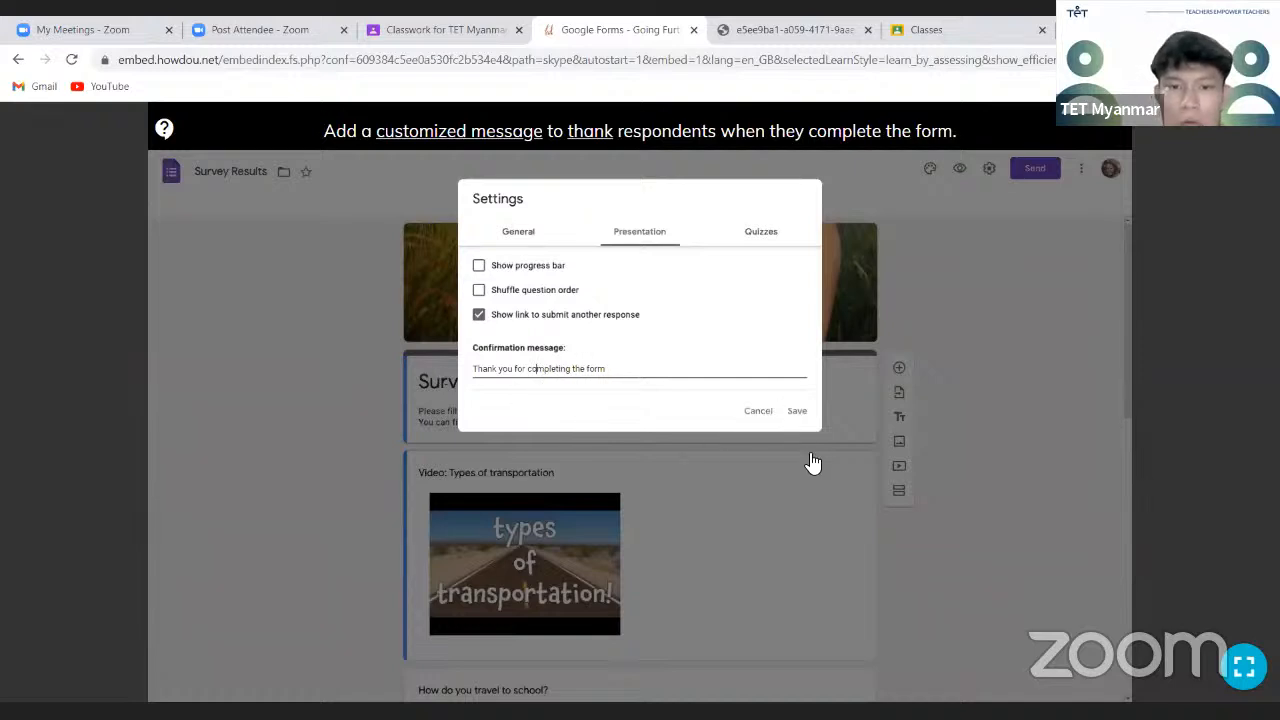
{"action": "left_click", "coordinate": [797, 410]}
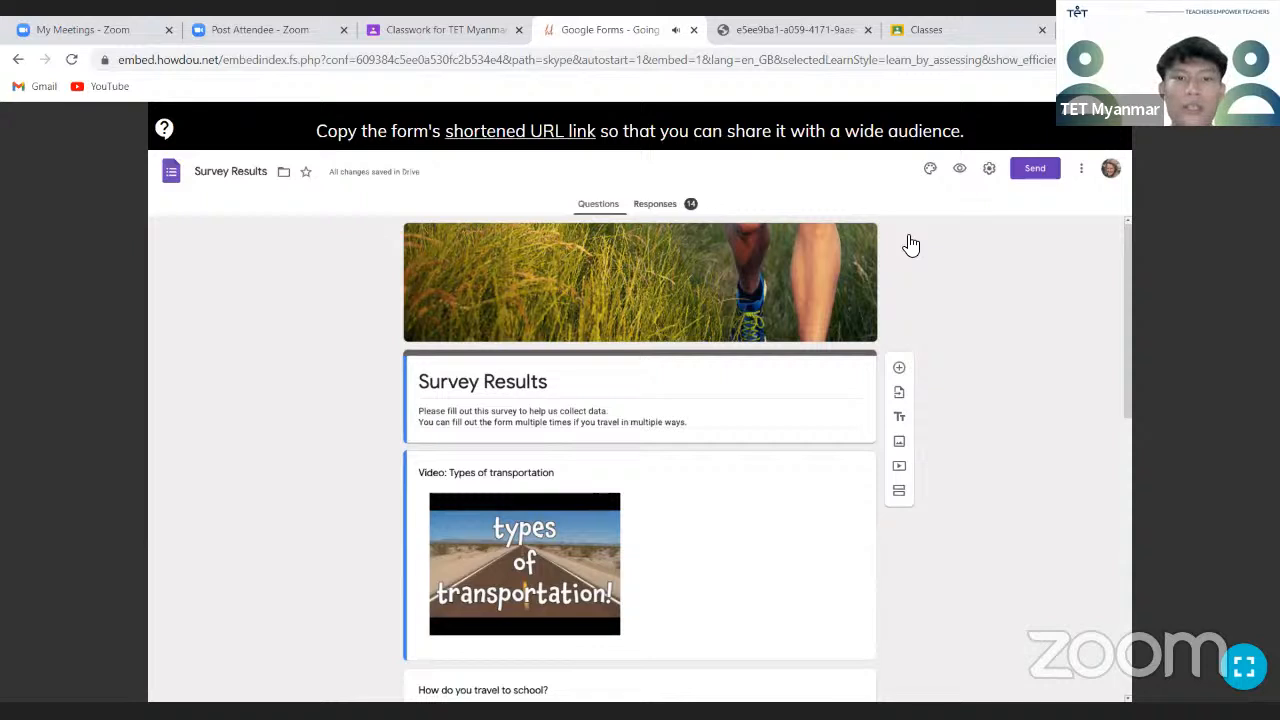
Shorten the form's share link and copy the shortened URL
{"action": "left_click", "coordinate": [1038, 172]}
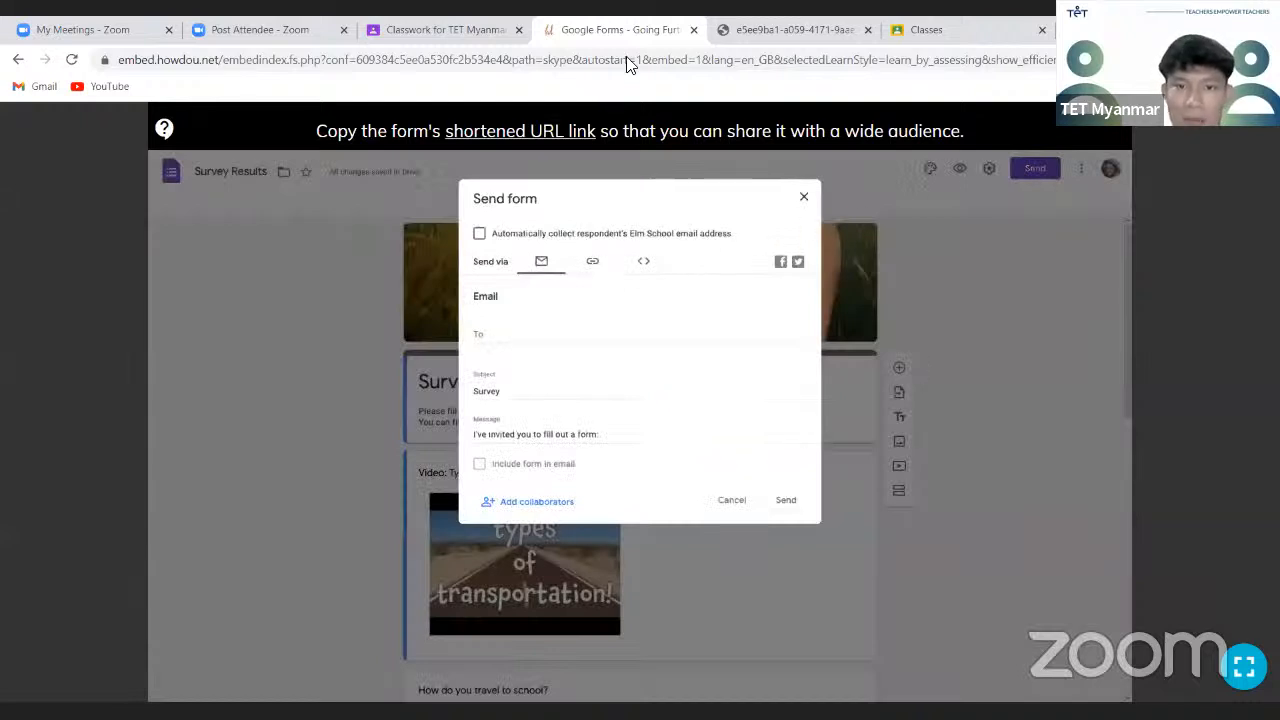
{"action": "left_click", "coordinate": [592, 262]}
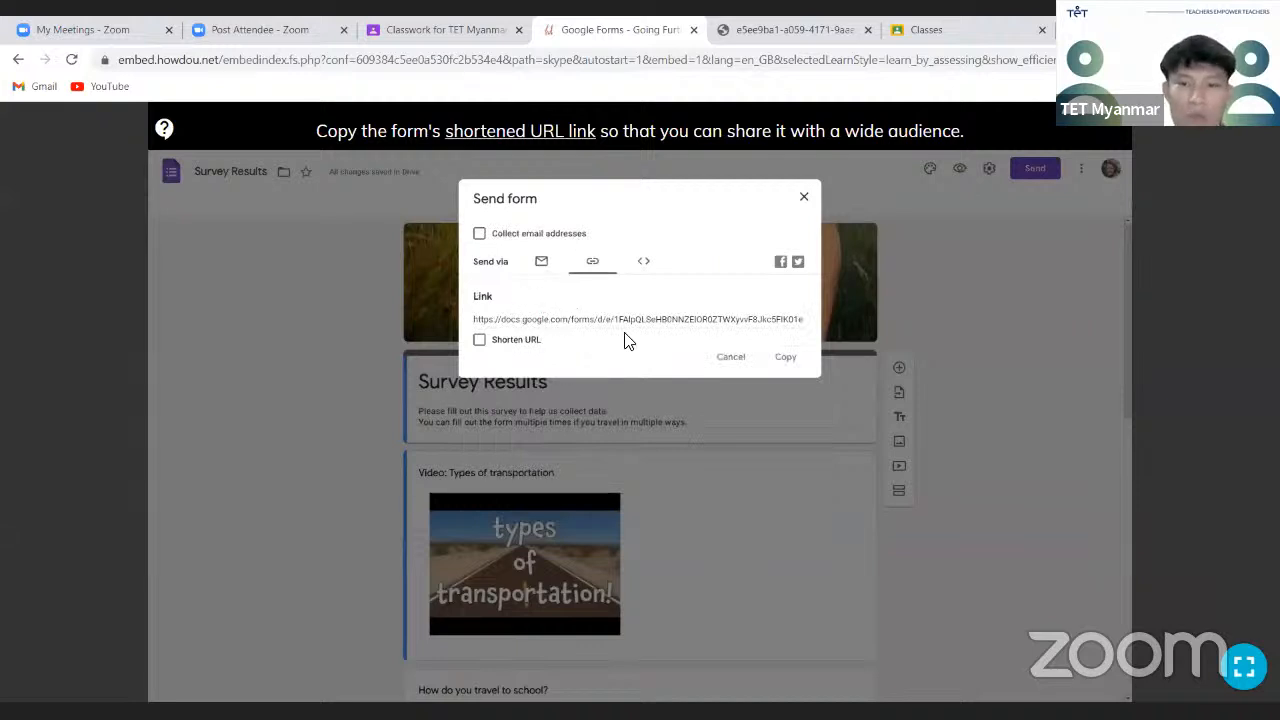
{"action": "left_click", "coordinate": [480, 345]}
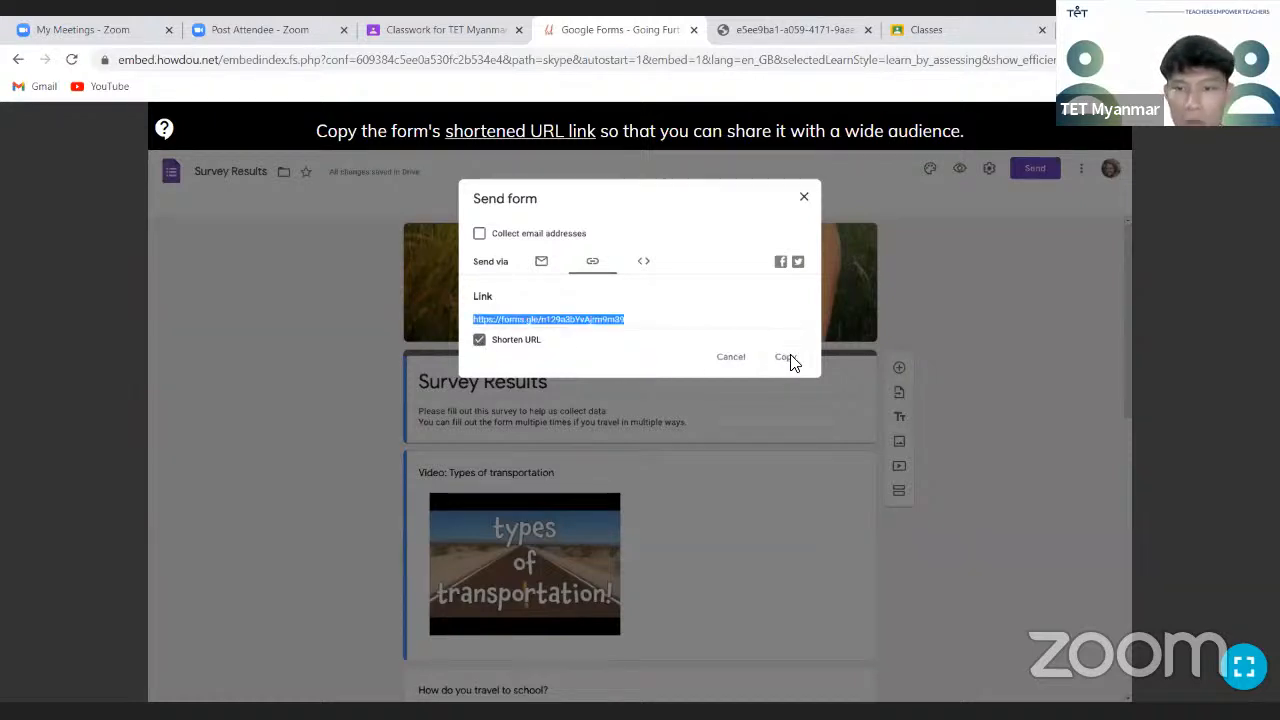
{"action": "key", "text": "ctrl+c"}
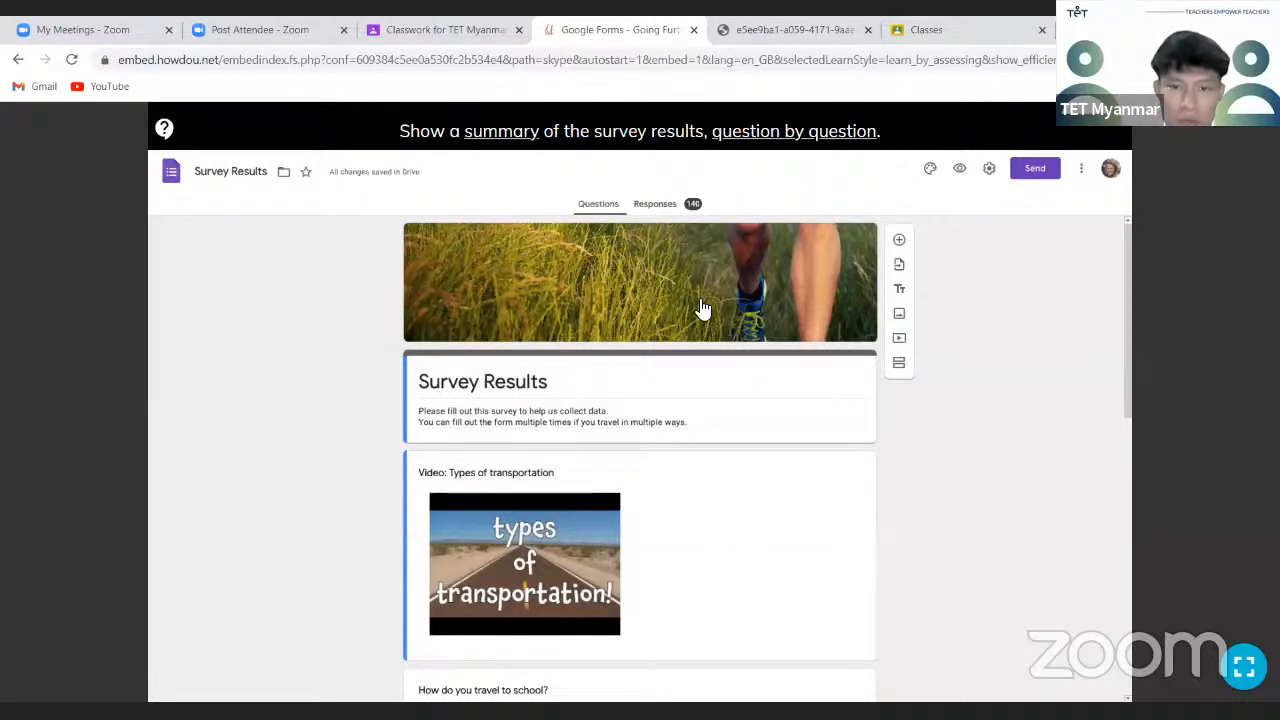
Show the survey responses question by question and look through the answers to "How do you travel to school?"
{"action": "left_click", "coordinate": [668, 204]}
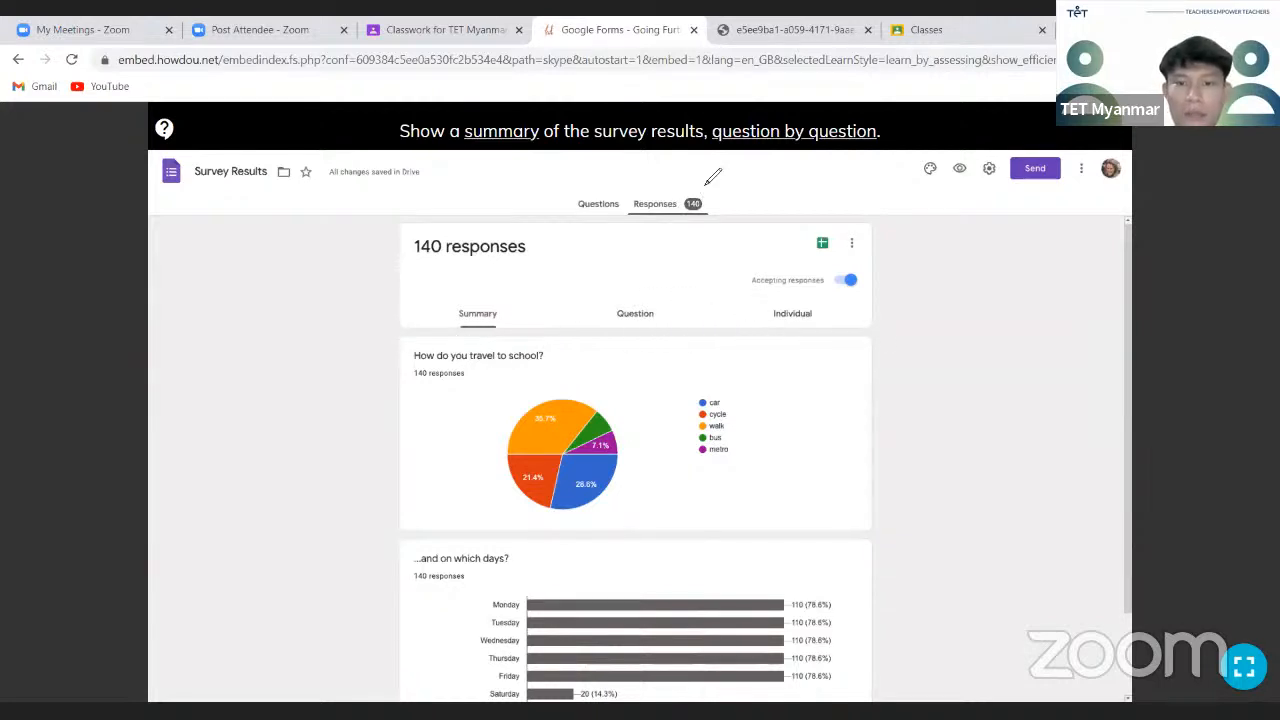
{"action": "mouse_move", "coordinate": [886, 306]}
{"action": "left_mouse_down"}
{"action": "mouse_move", "coordinate": [345, 290]}
{"action": "mouse_move", "coordinate": [430, 370]}
{"action": "left_mouse_up"}
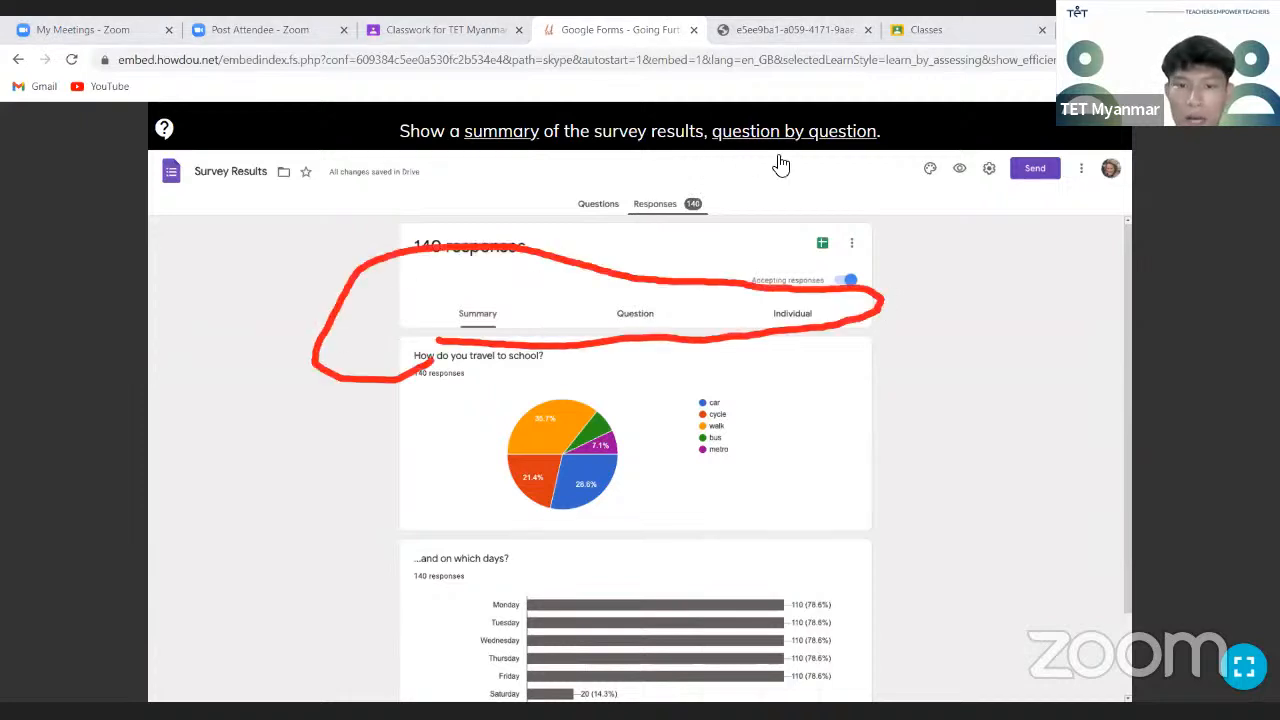
{"action": "left_click", "coordinate": [636, 316]}
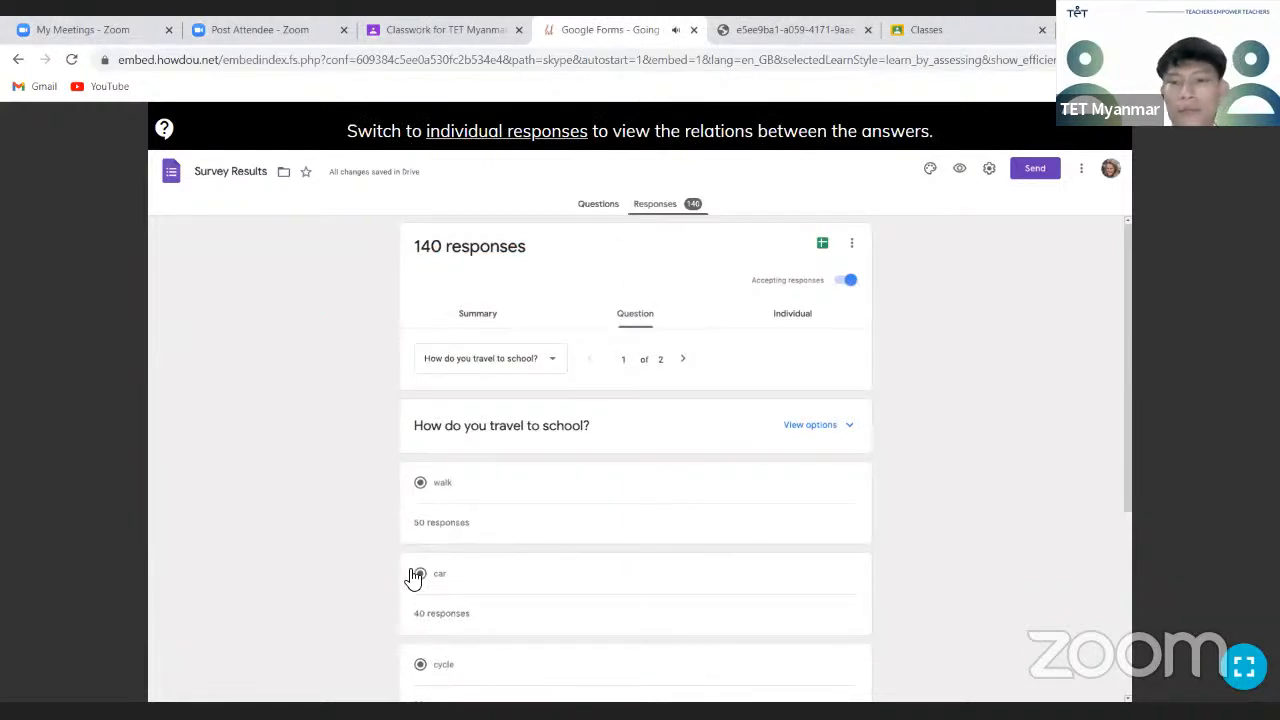
{"action": "scroll", "coordinate": [571, 546], "scroll_direction": "down", "scroll_amount": 1}
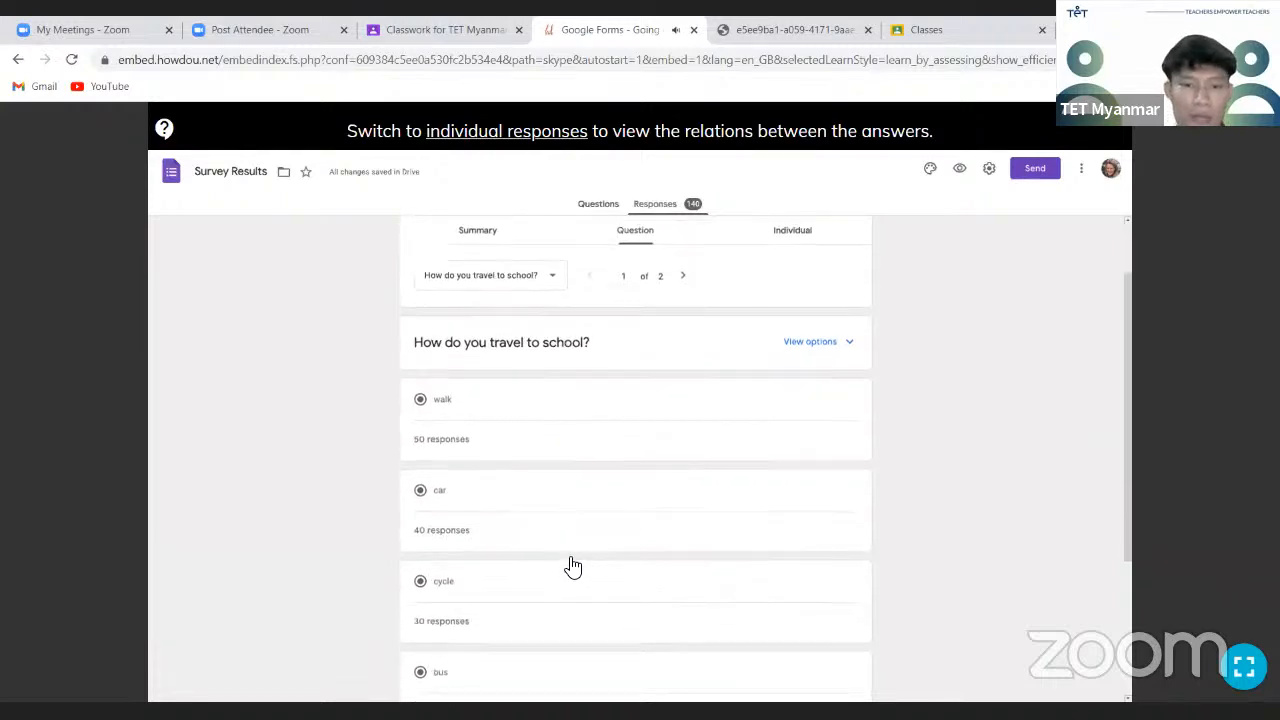
{"action": "scroll", "coordinate": [557, 486], "scroll_direction": "down", "scroll_amount": 3}
{"action": "scroll", "coordinate": [520, 505], "scroll_direction": "up", "scroll_amount": 4}
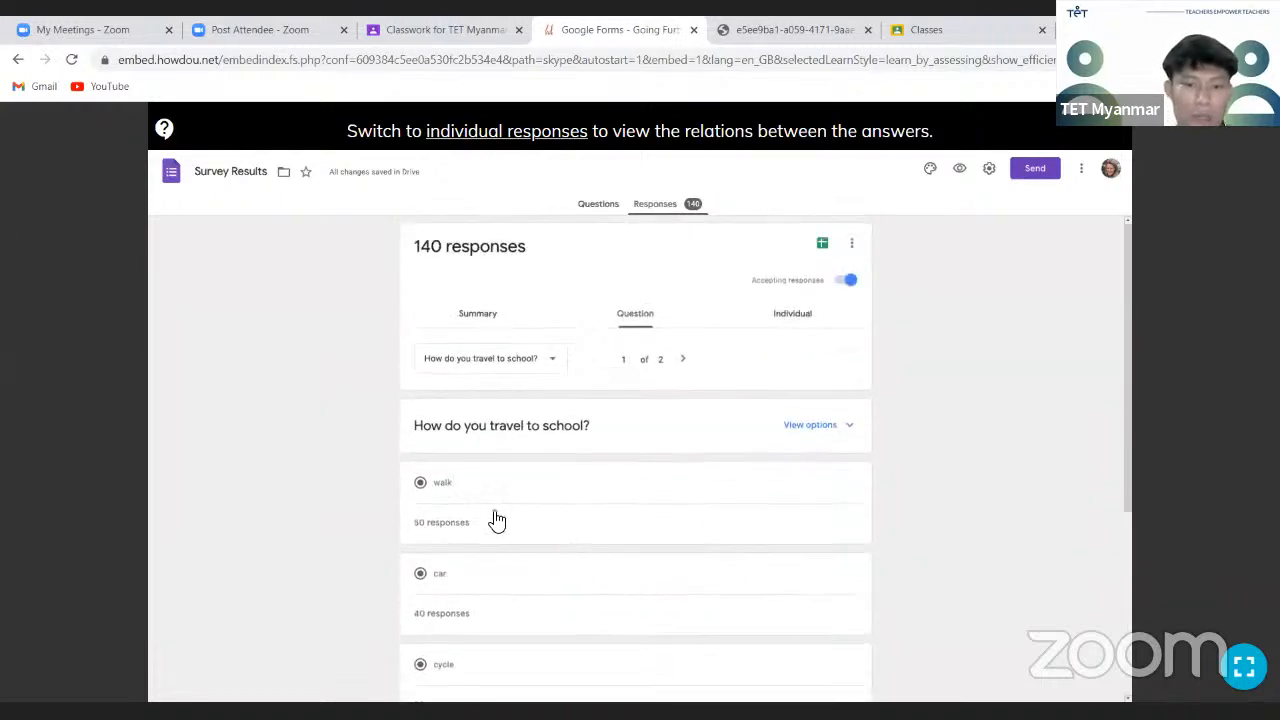
{"action": "scroll", "coordinate": [440, 520], "scroll_direction": "down", "scroll_amount": 1}
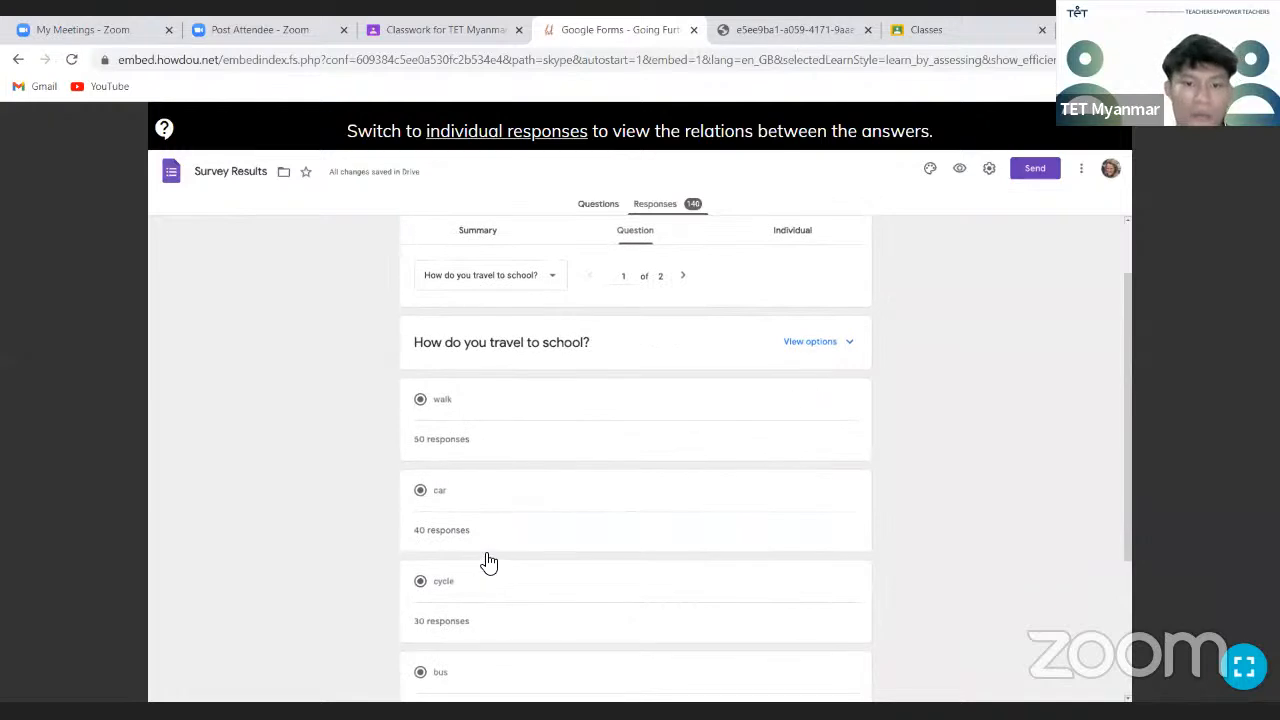
{"action": "scroll", "coordinate": [488, 563], "scroll_direction": "down", "scroll_amount": 2}
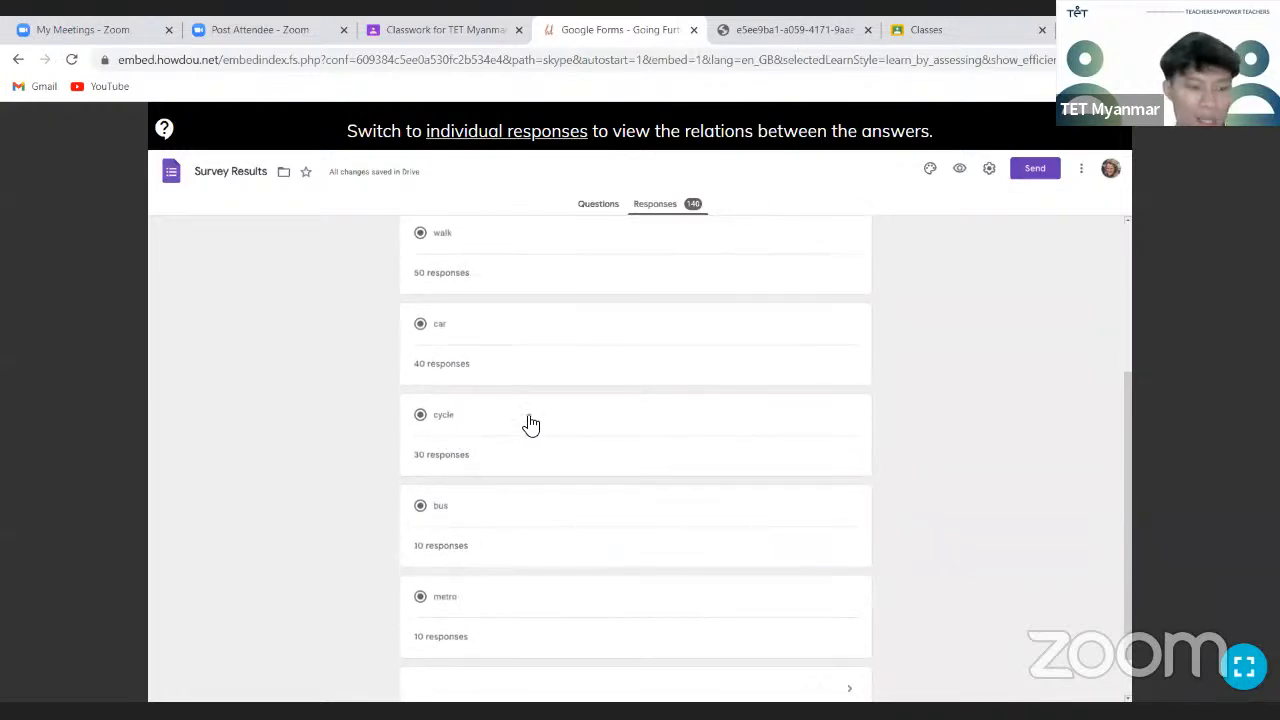
{"action": "scroll", "coordinate": [540, 437], "scroll_direction": "up", "scroll_amount": 3}
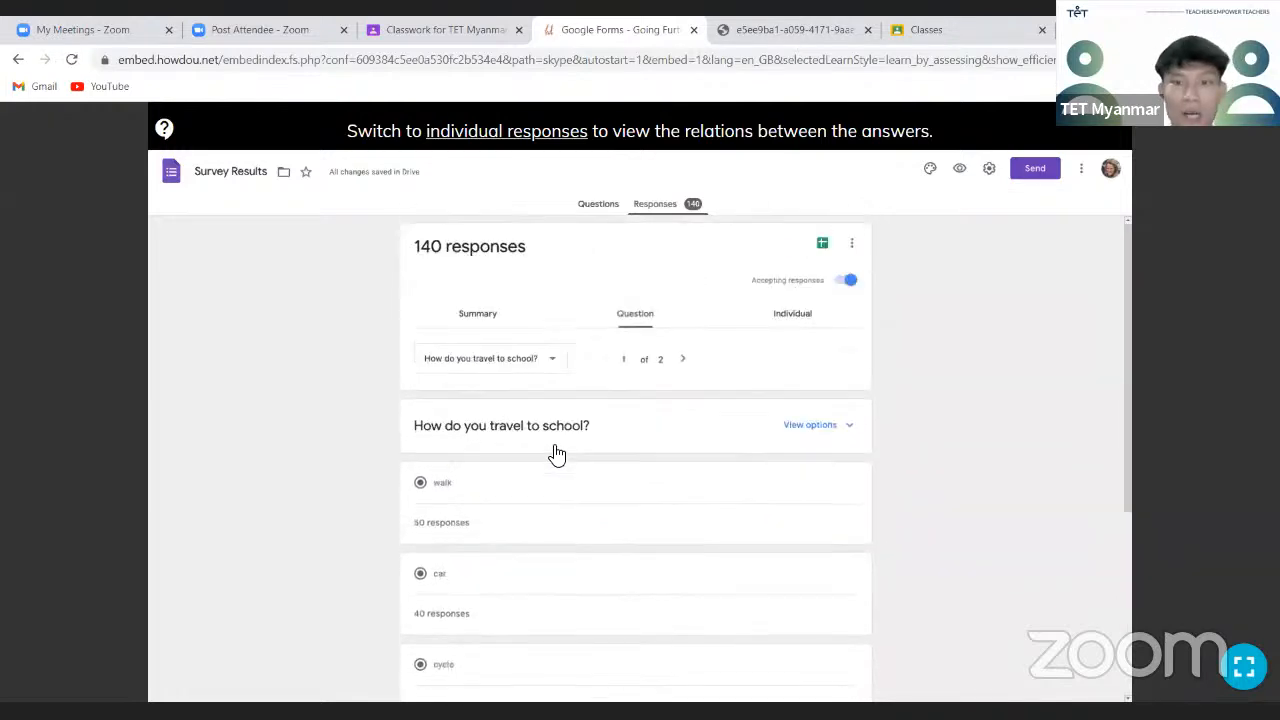
Switch the survey results to individual responses and view the first one
{"action": "left_click", "coordinate": [805, 318]}
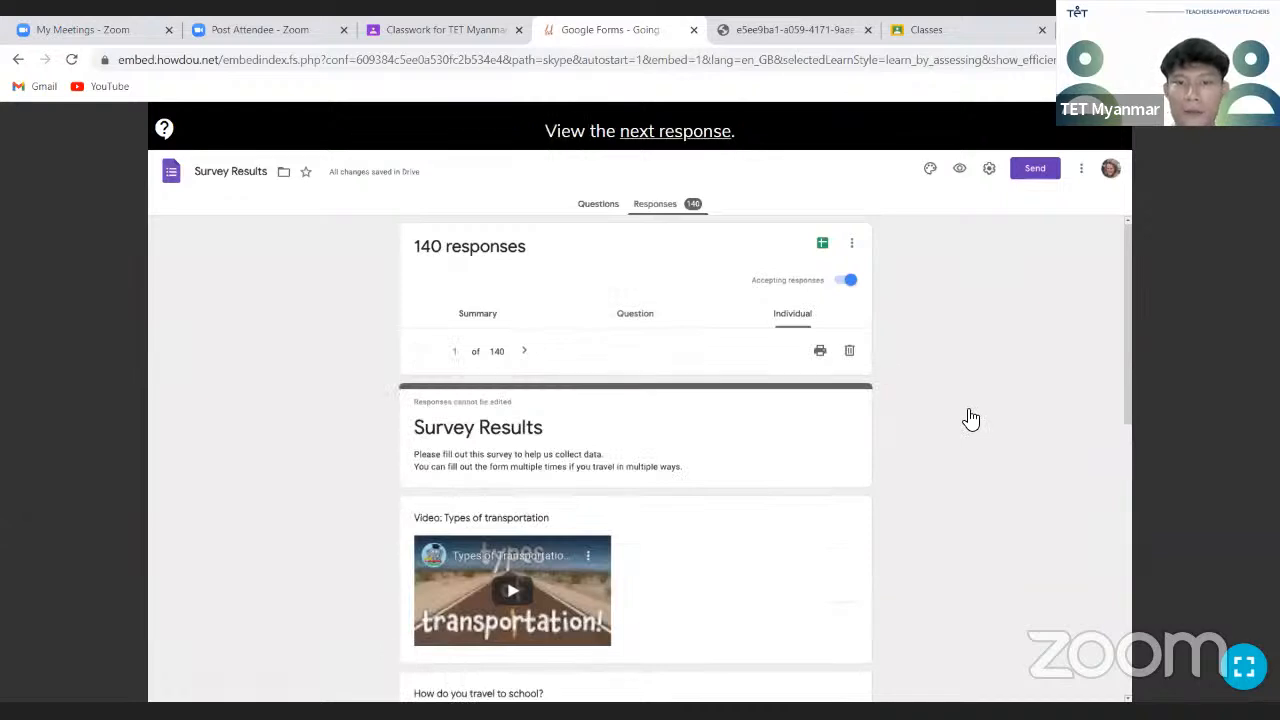
{"action": "scroll", "coordinate": [730, 430], "scroll_direction": "down", "scroll_amount": 1}
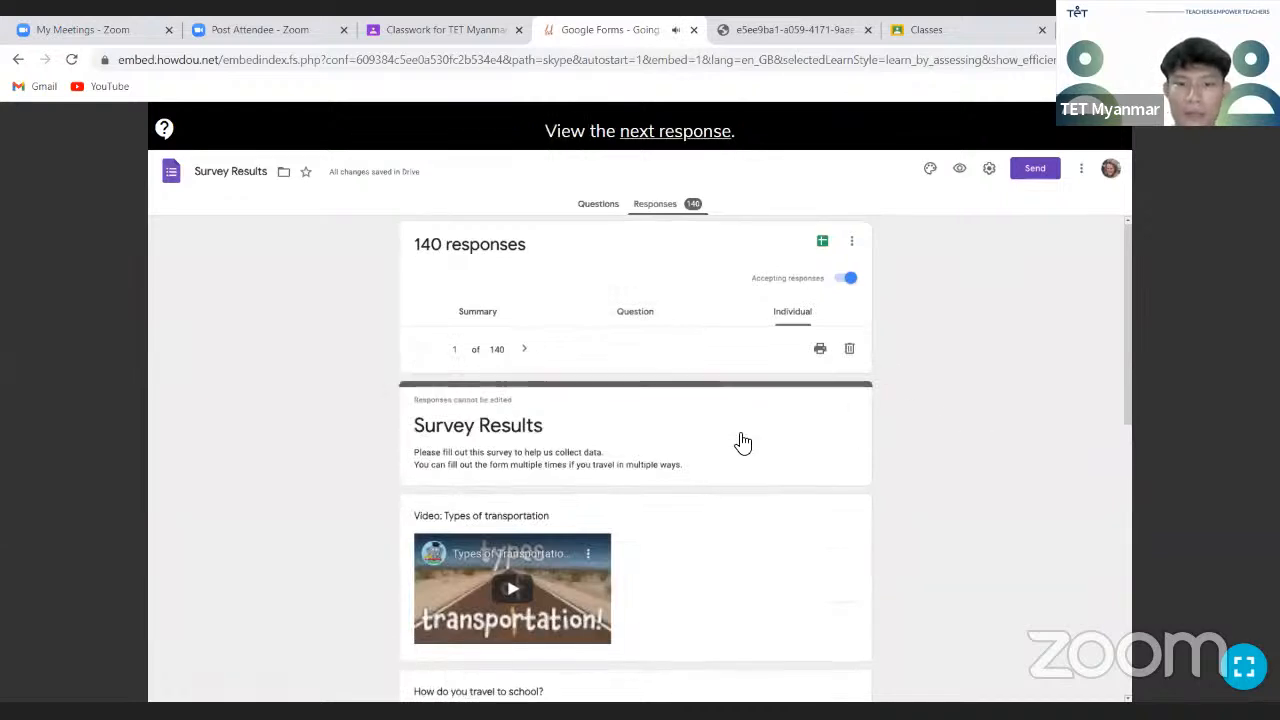
Advance from the first individual survey response to the second one
{"action": "scroll", "coordinate": [731, 505], "scroll_direction": "up", "scroll_amount": 1}
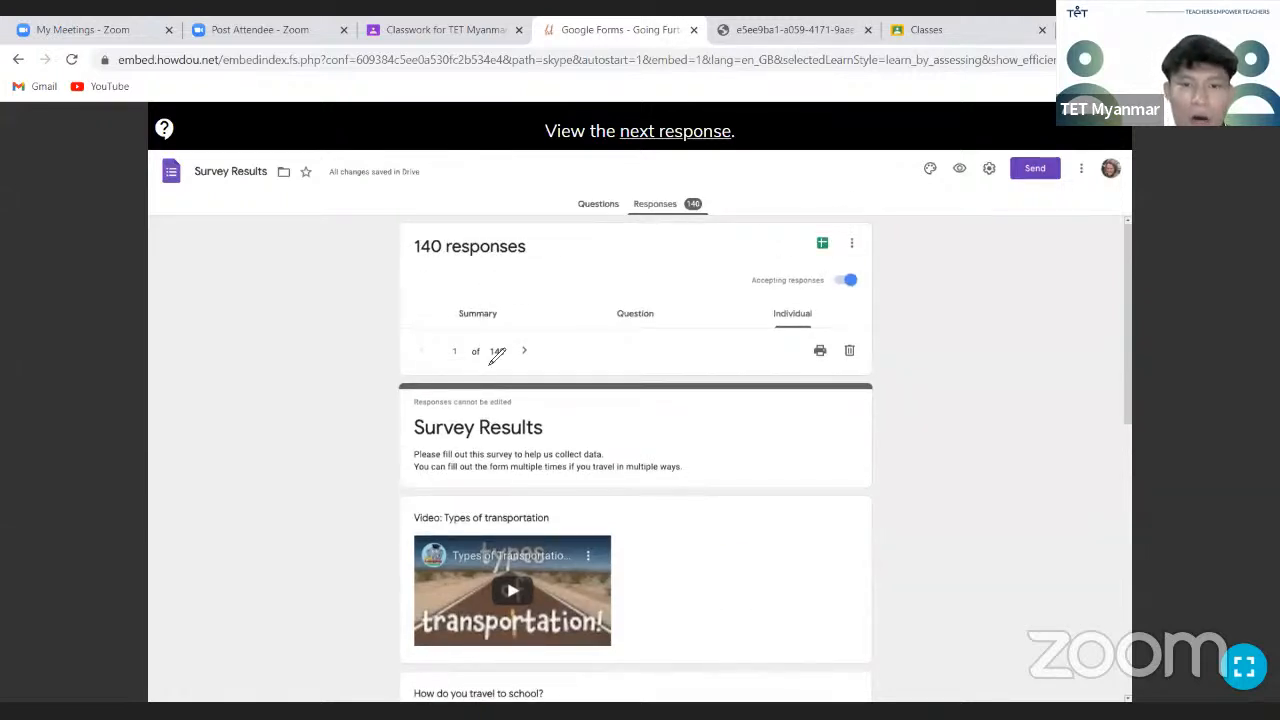
{"action": "mouse_move", "coordinate": [492, 362]}
{"action": "left_mouse_down"}
{"action": "mouse_move", "coordinate": [552, 368]}
{"action": "mouse_move", "coordinate": [546, 322]}
{"action": "mouse_move", "coordinate": [560, 362]}
{"action": "mouse_move", "coordinate": [540, 374]}
{"action": "left_mouse_up"}
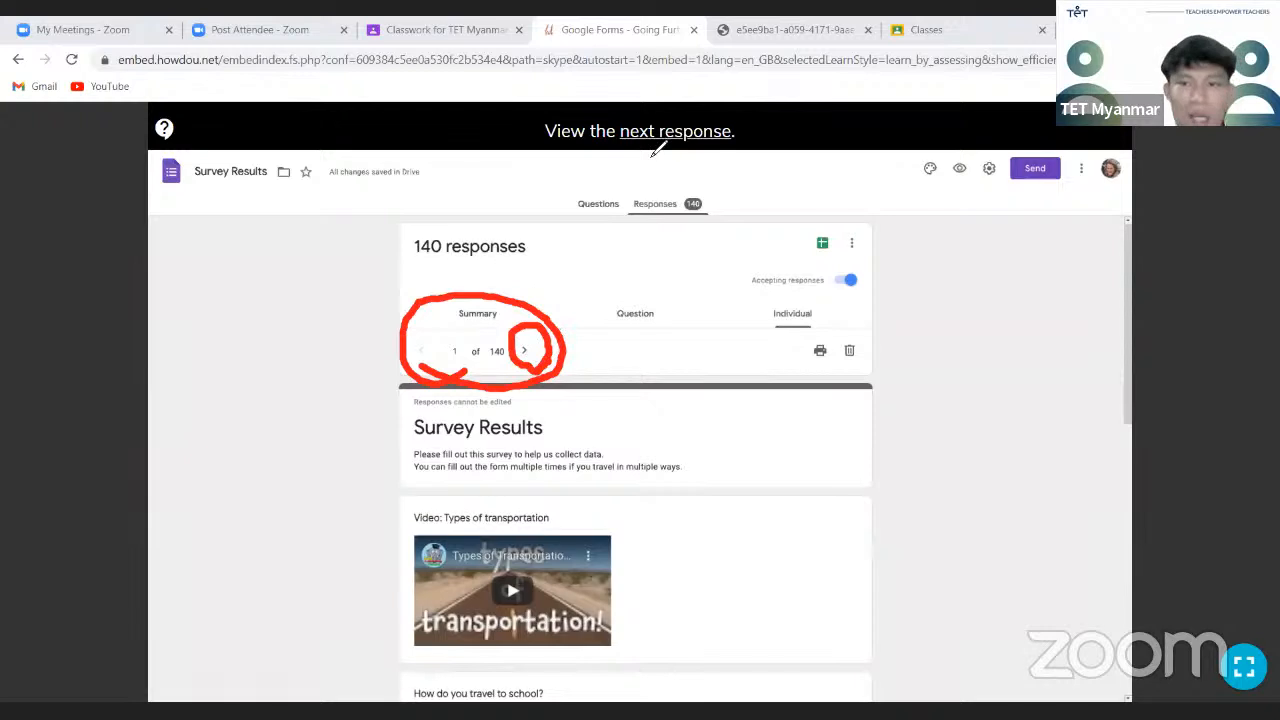
{"action": "left_click", "coordinate": [528, 355]}
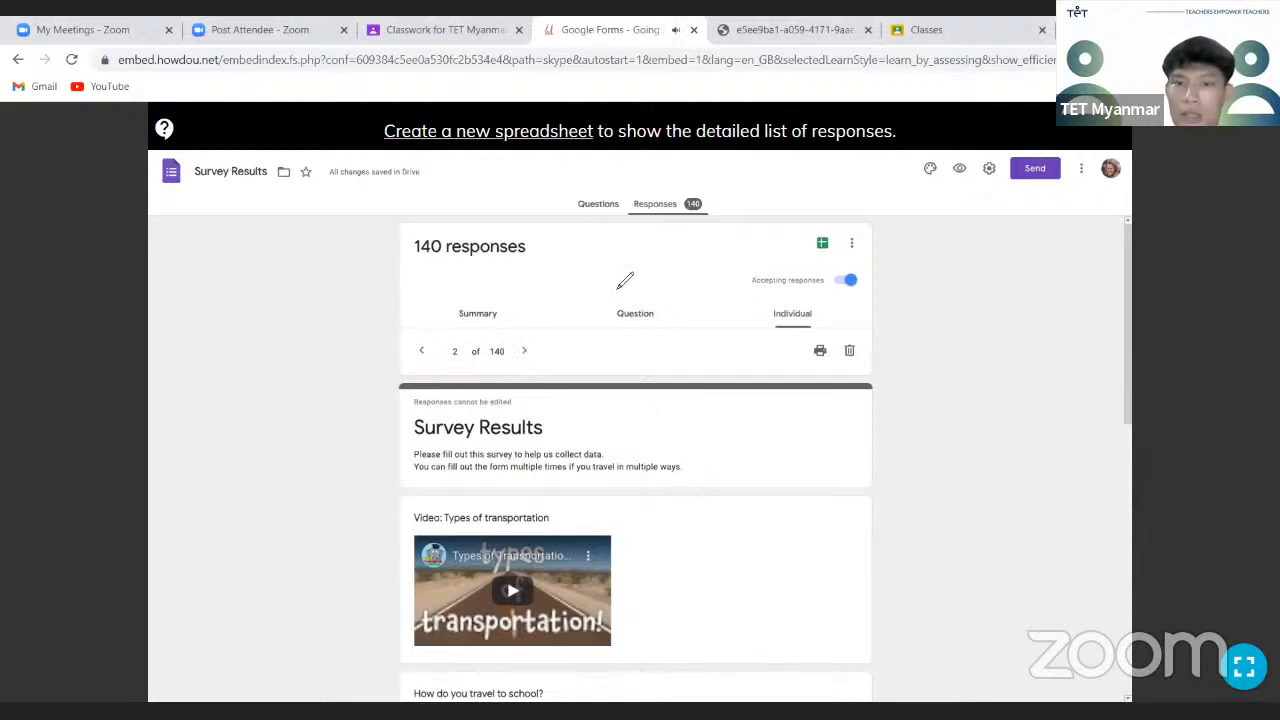
Create a new spreadsheet, Survey Results (Responses), as the destination for the detailed list of survey responses
{"action": "mouse_move", "coordinate": [845, 257]}
{"action": "left_mouse_down"}
{"action": "mouse_move", "coordinate": [803, 220]}
{"action": "mouse_move", "coordinate": [857, 234]}
{"action": "mouse_move", "coordinate": [810, 262]}
{"action": "mouse_move", "coordinate": [829, 190]}
{"action": "mouse_move", "coordinate": [845, 250]}
{"action": "mouse_move", "coordinate": [929, 218]}
{"action": "left_mouse_up"}
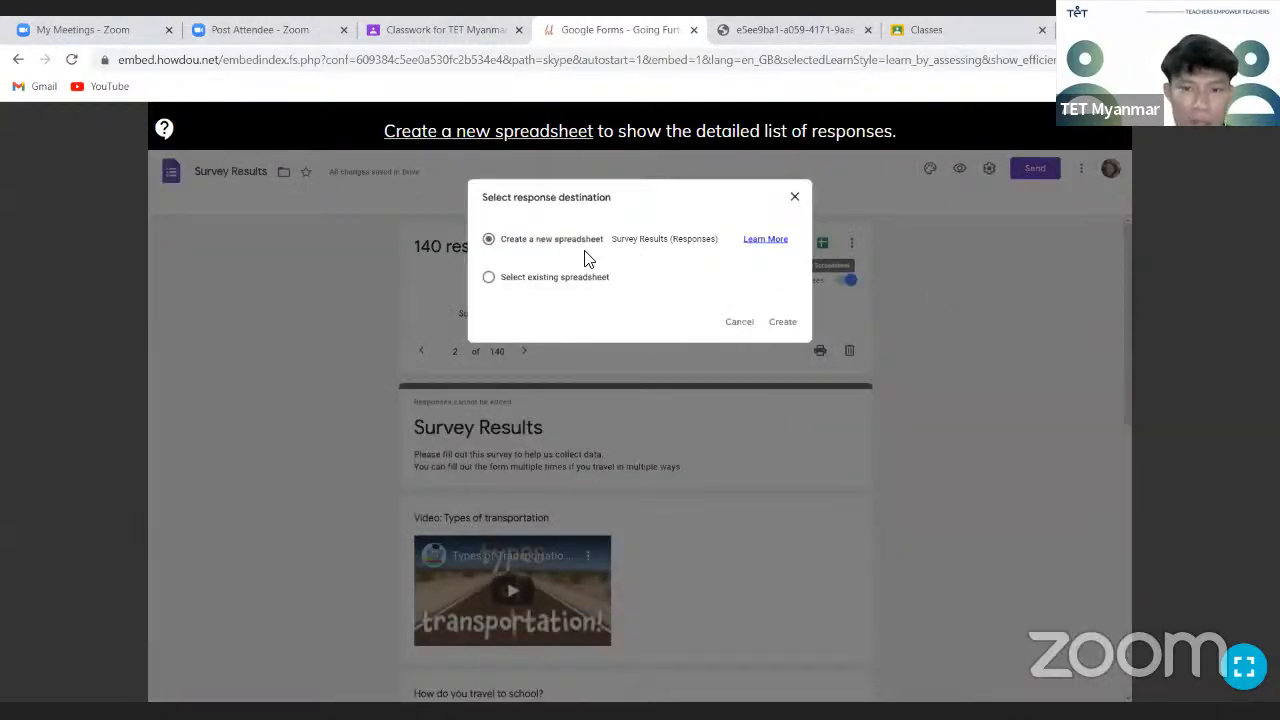
{"action": "left_click", "coordinate": [784, 325]}
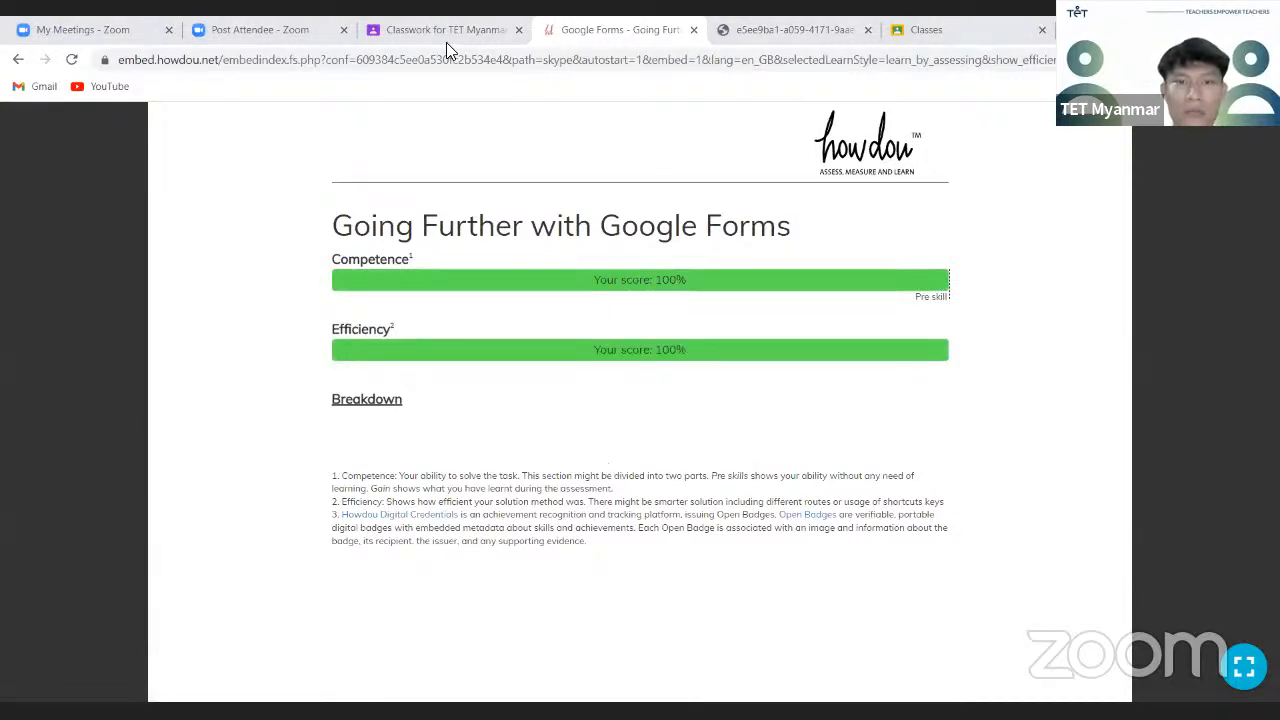
Return to the Classroom page with the Next Steps with Google Forms results and look through the students' competence, efficiency and duration
{"action": "left_click", "coordinate": [923, 26]}
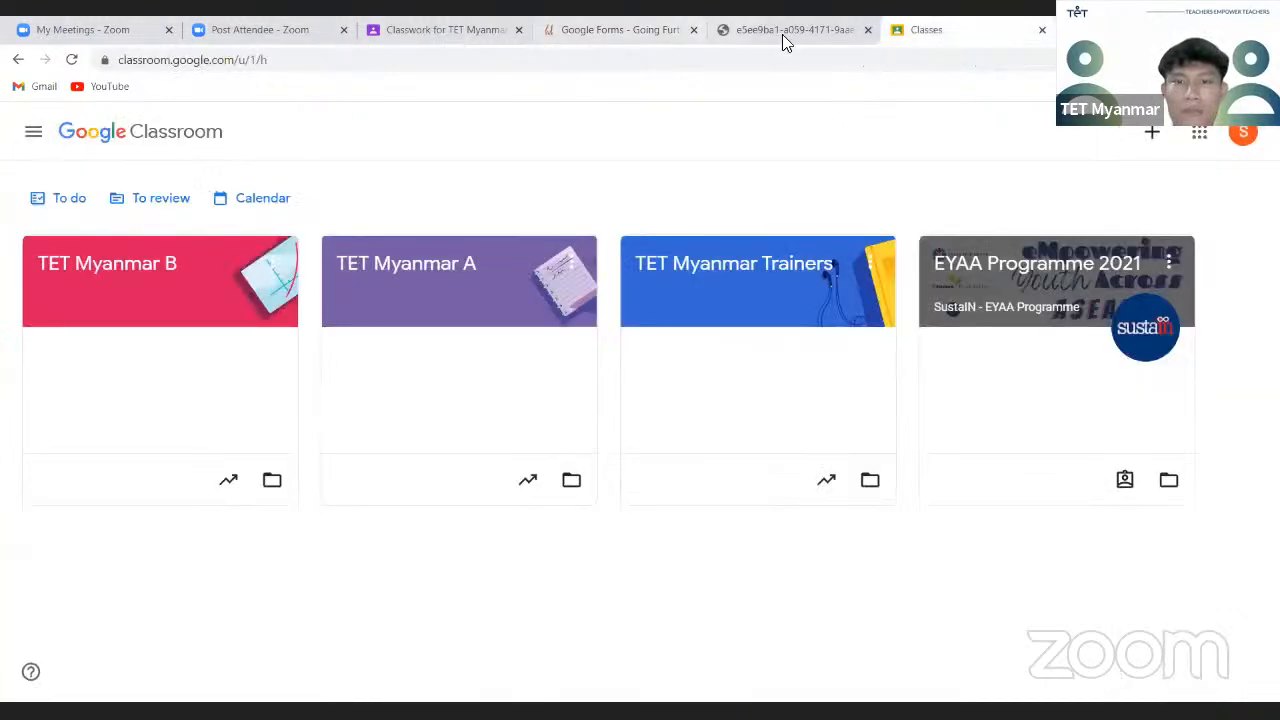
{"action": "left_click", "coordinate": [784, 34]}
{"action": "left_click", "coordinate": [600, 24]}
{"action": "left_click", "coordinate": [457, 24]}
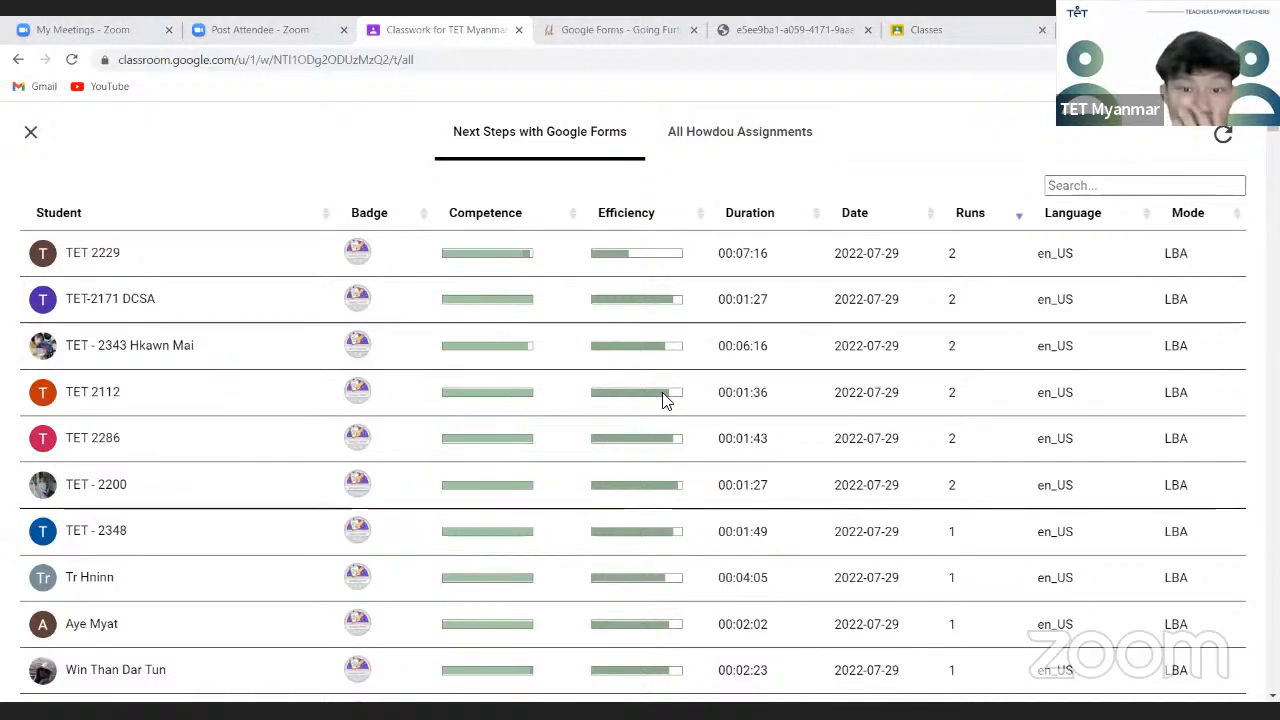
{"action": "scroll", "coordinate": [746, 346], "scroll_direction": "down", "scroll_amount": 4}
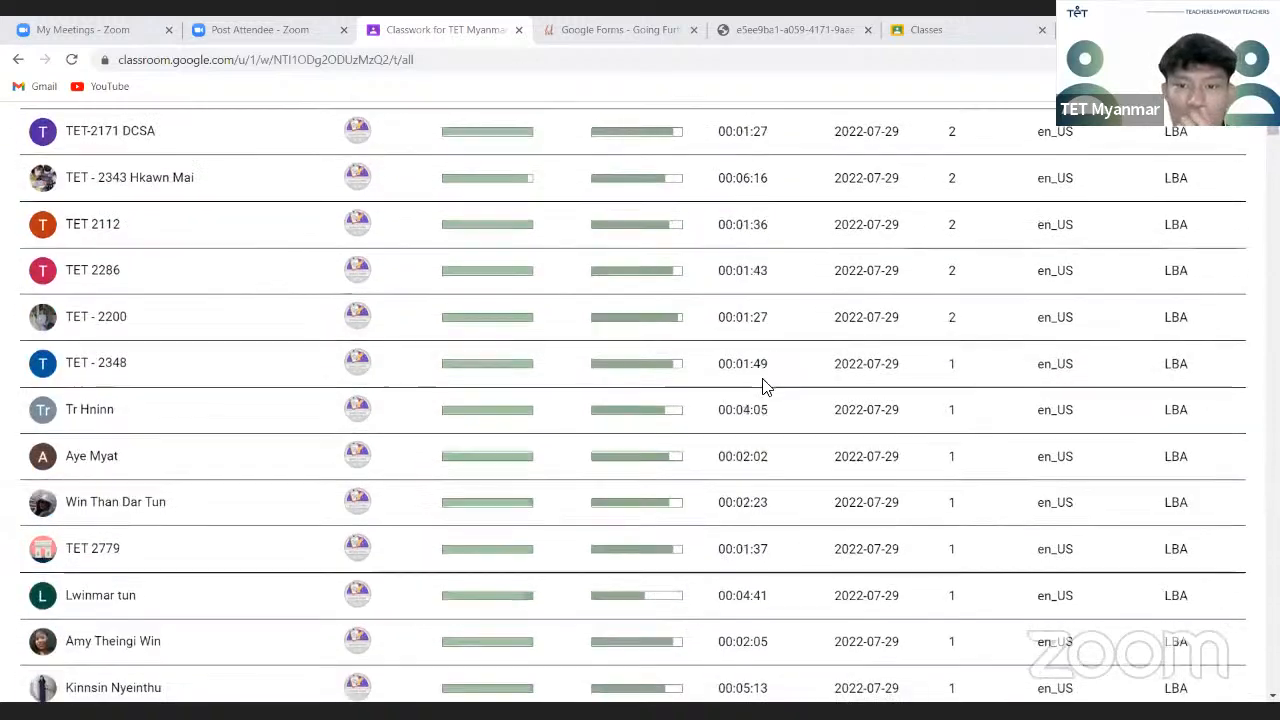
{"action": "scroll", "coordinate": [775, 415], "scroll_direction": "down", "scroll_amount": 1}
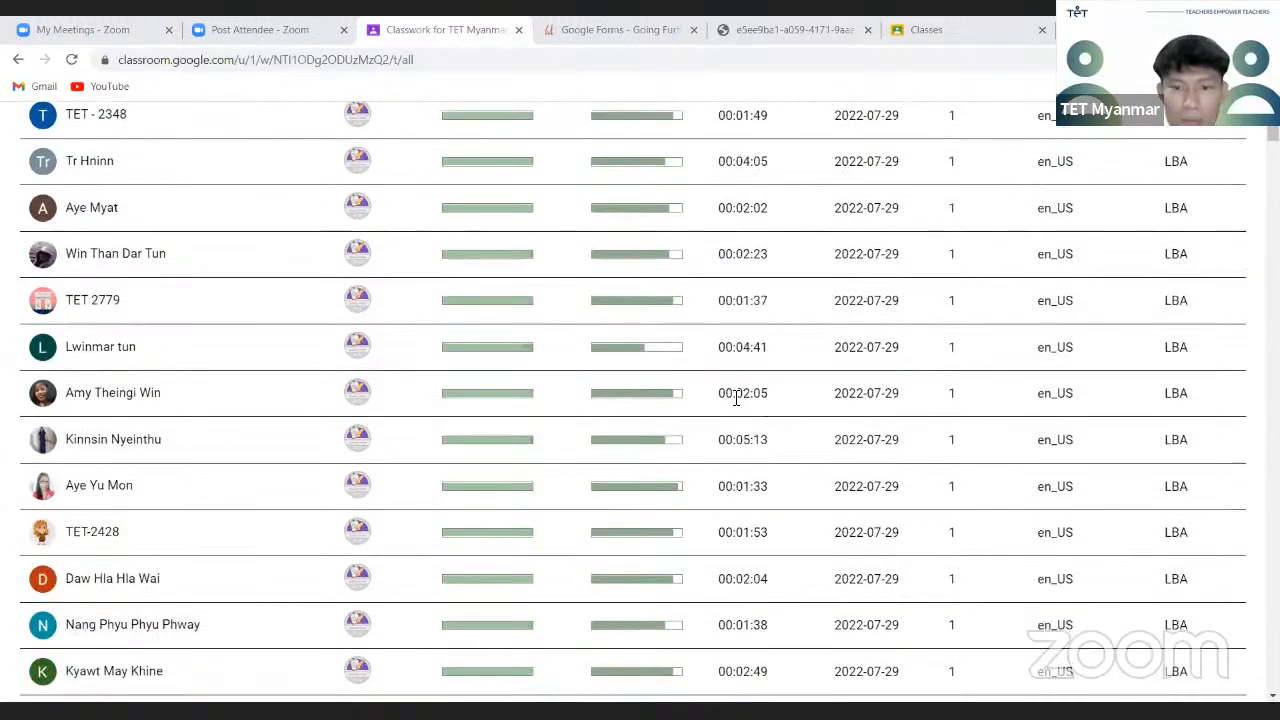